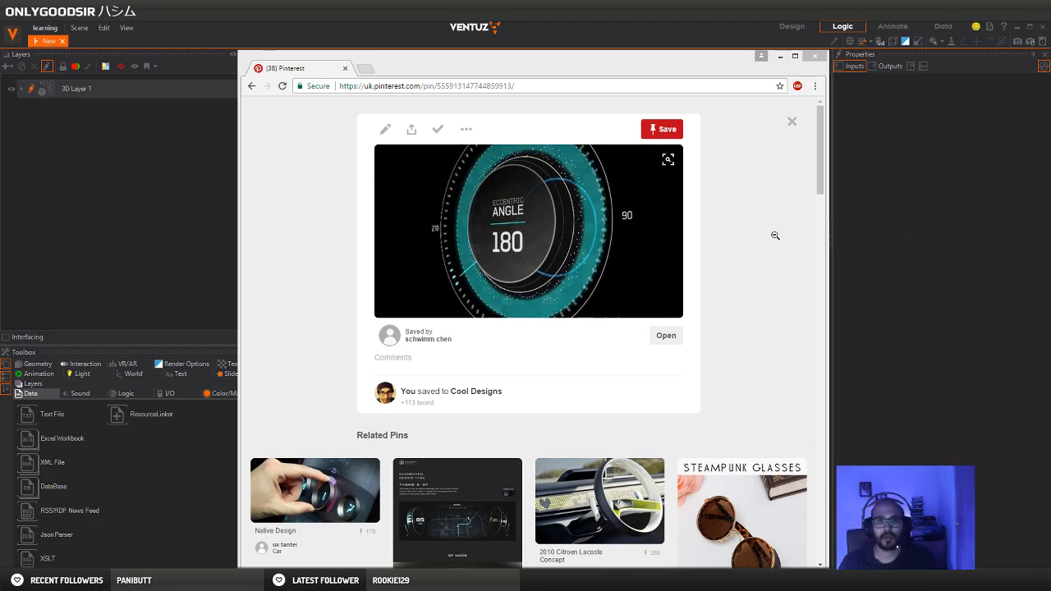
Bring up the Pinterest pin of the teal "Eccentric Angle 180" dial and position its browser window for reference
left_click_drag(636, 67, 586, 76)
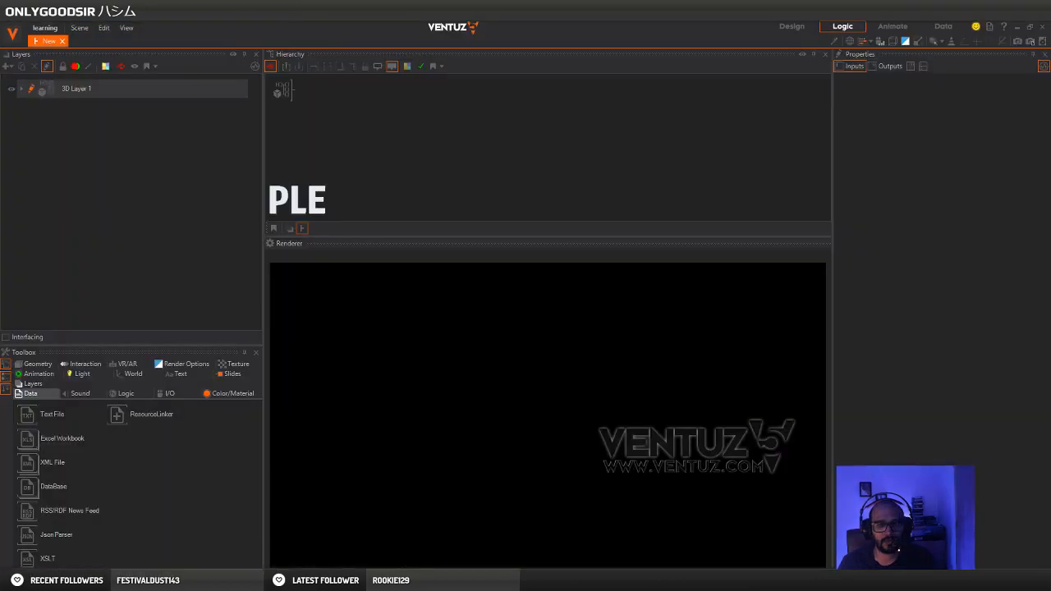
mouse_move(191, 582)
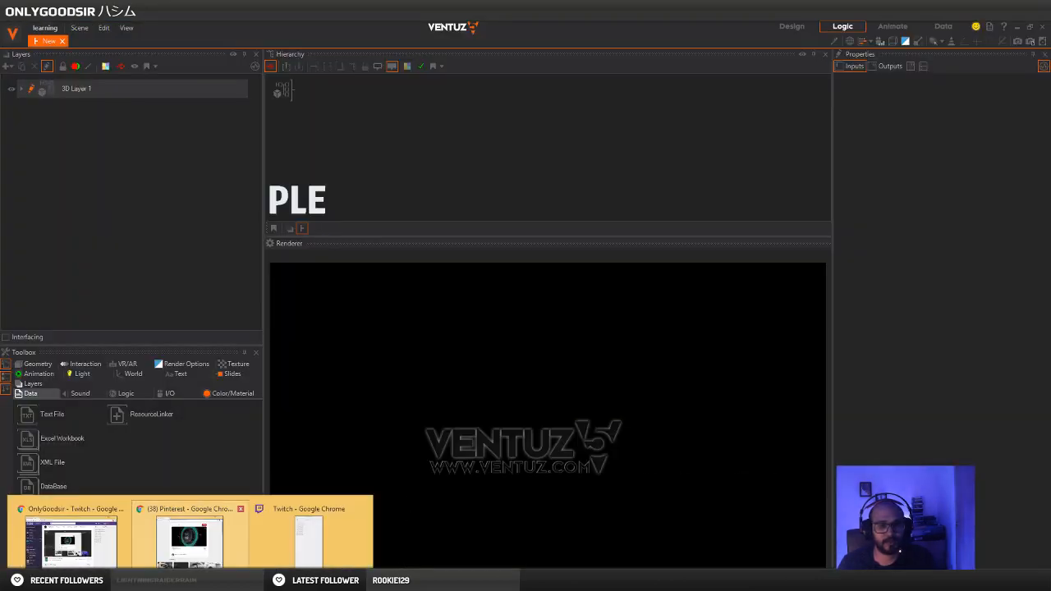
left_click(200, 547)
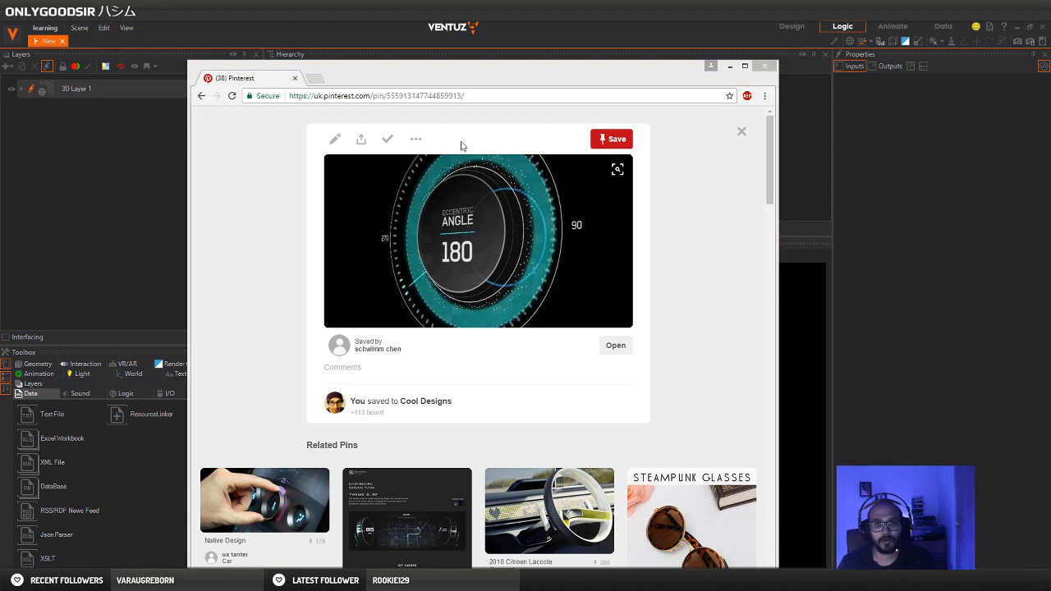
left_click_drag(503, 79, 461, 91)
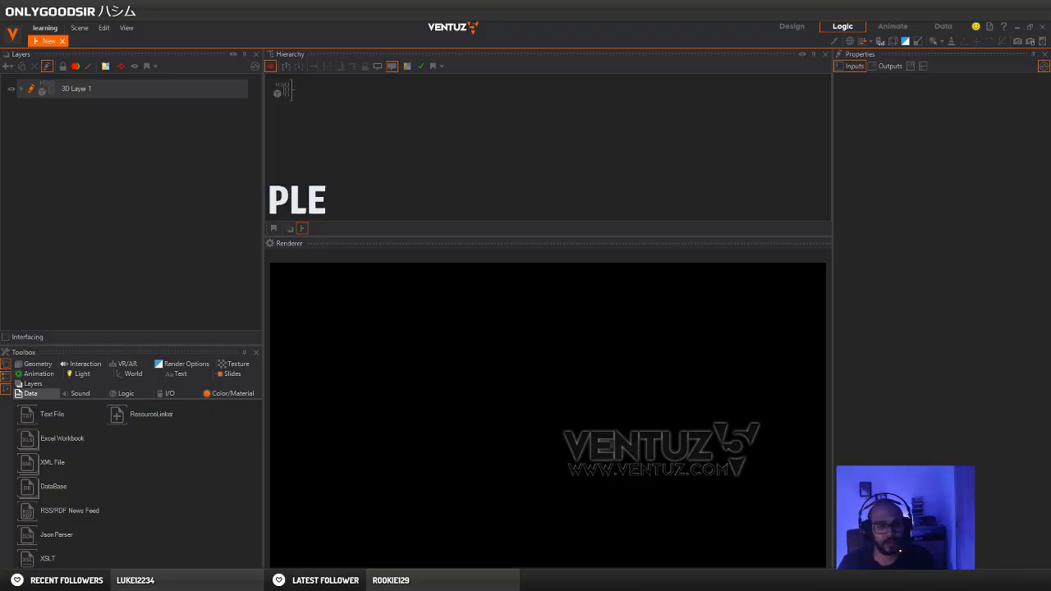
mouse_move(191, 580)
left_click(193, 539)
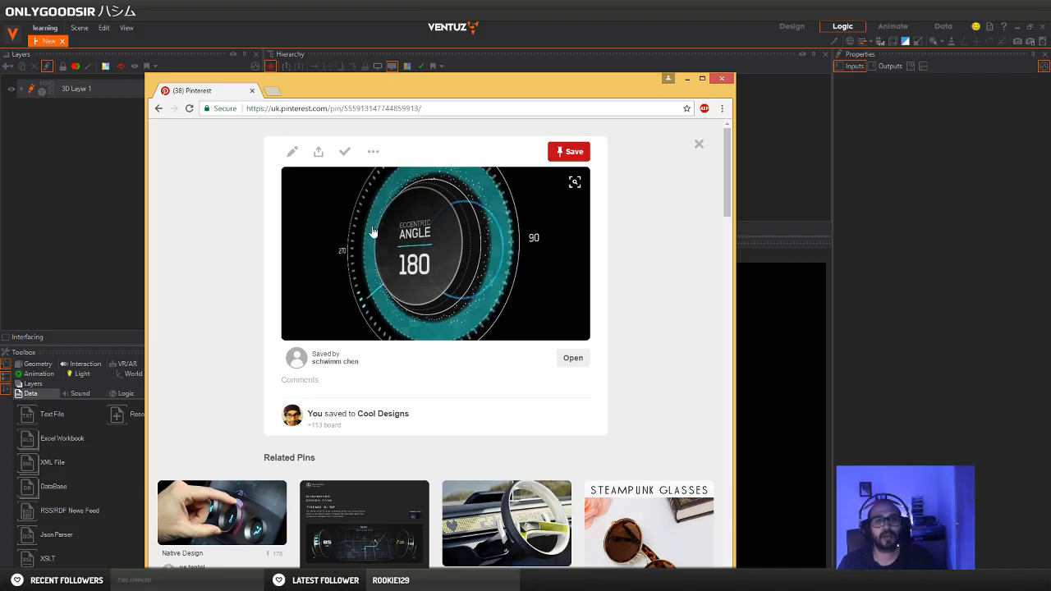
Open the visual search on the dial pin's image and shift its crop frame while examining the dial's dotted rings
left_click(575, 184)
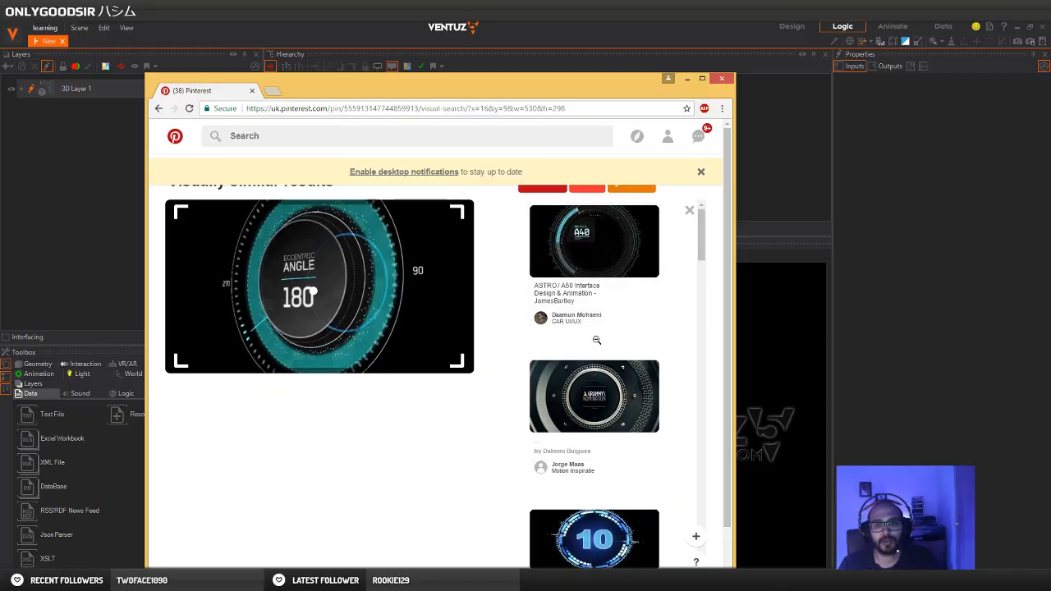
left_click_drag(362, 276, 319, 228)
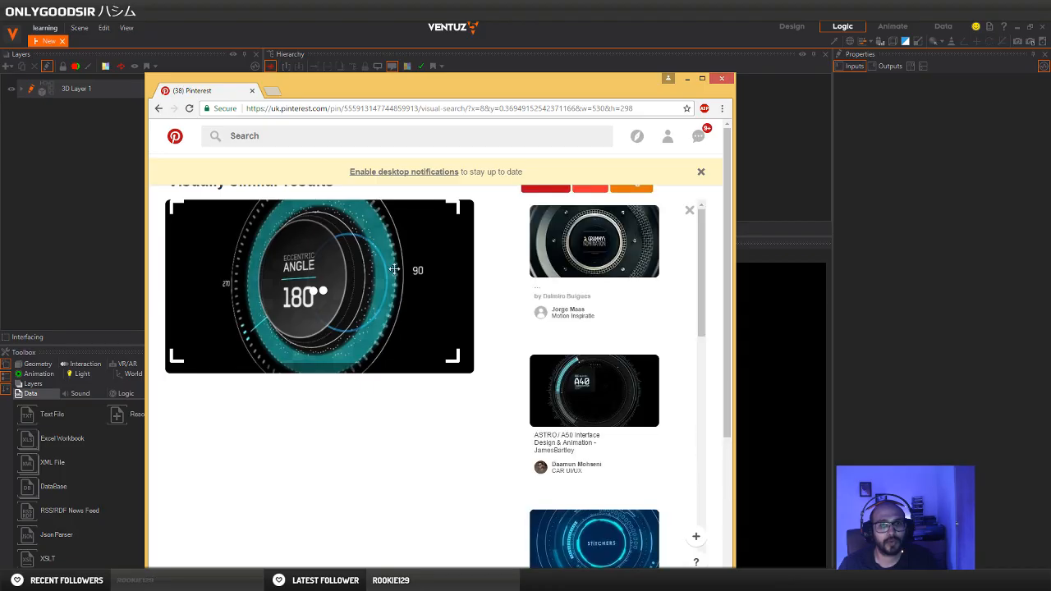
left_click_drag(354, 302, 362, 323)
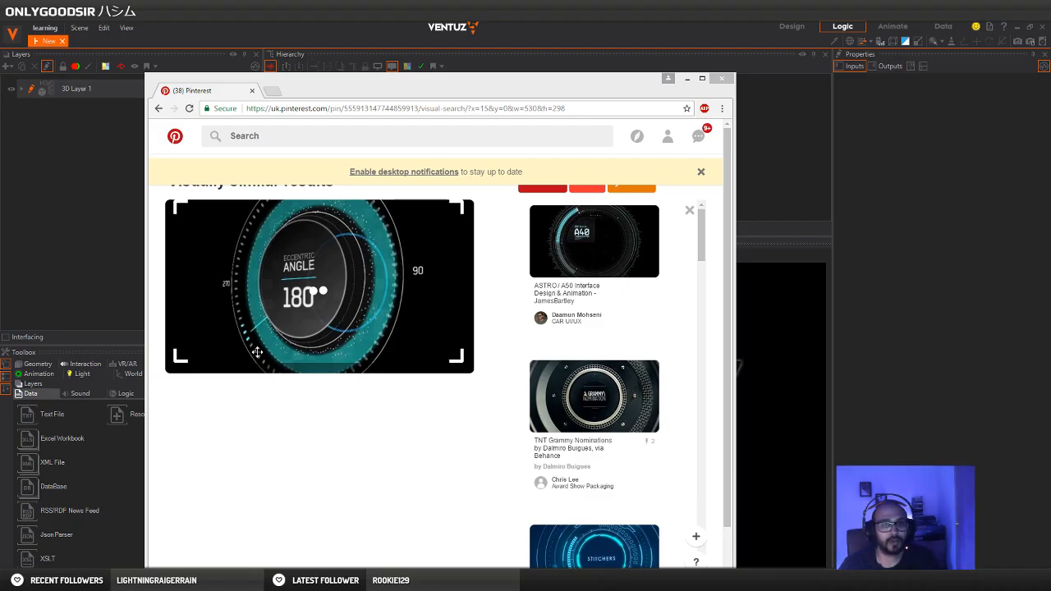
Switch to Photoshop and create a new document 256 pixels wide and 256 pixels high
key("alt+Tab")
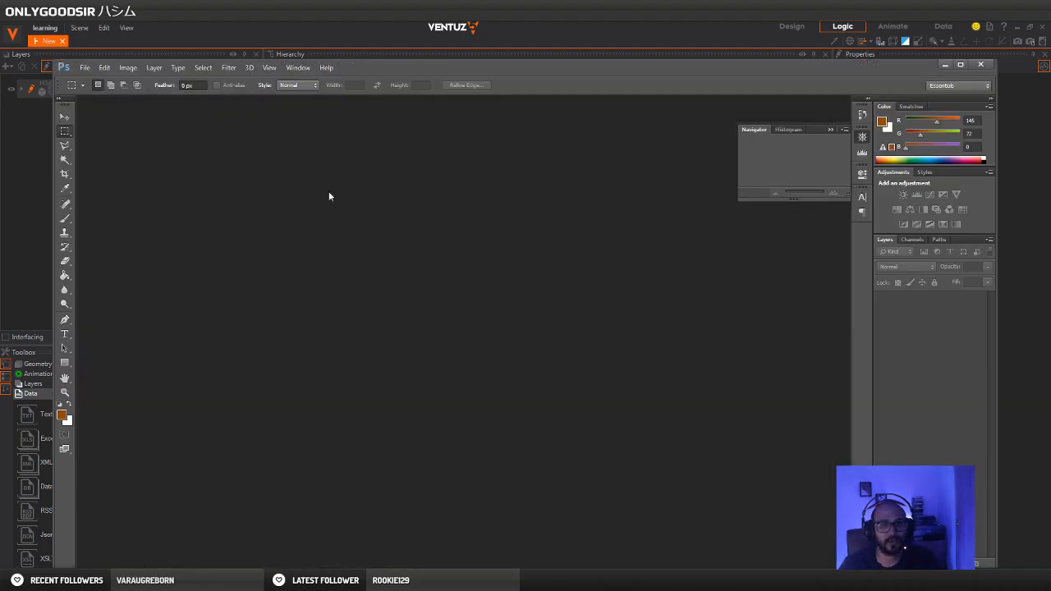
left_click(85, 67)
left_click(93, 80)
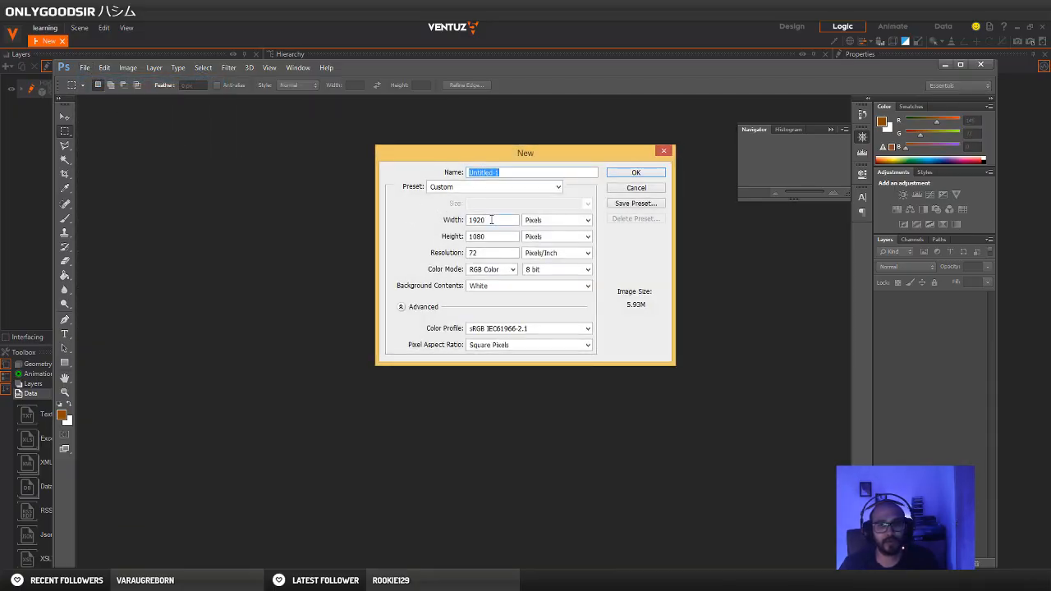
left_click(491, 220)
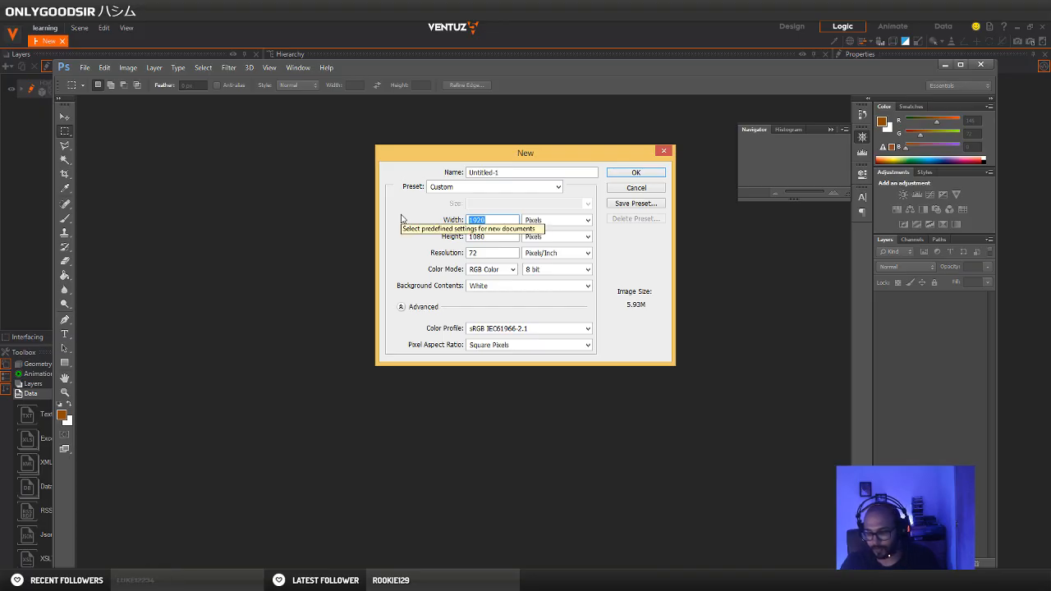
type("256")
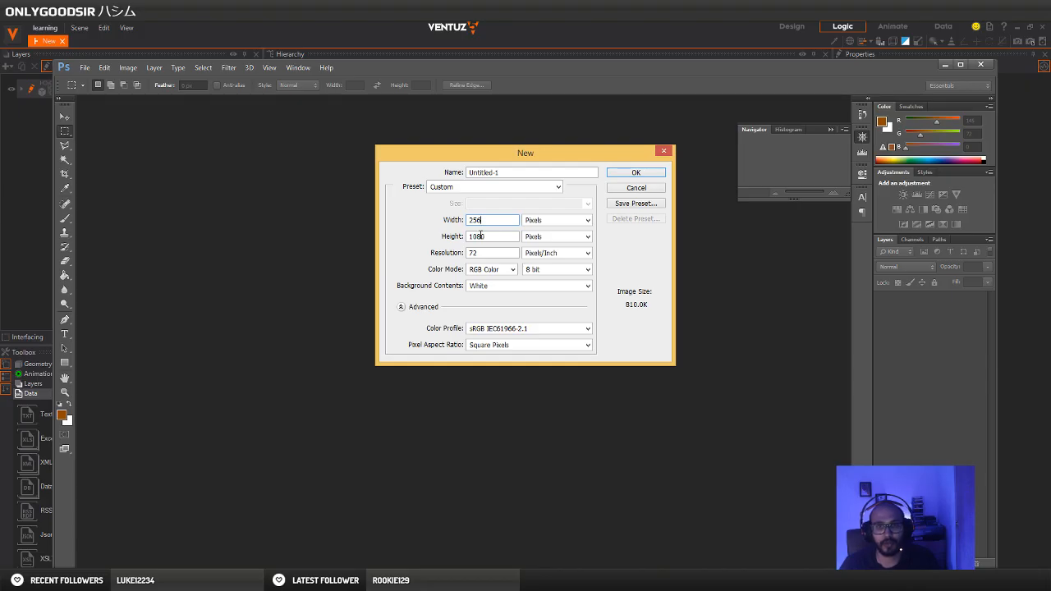
left_click(481, 235)
type("256")
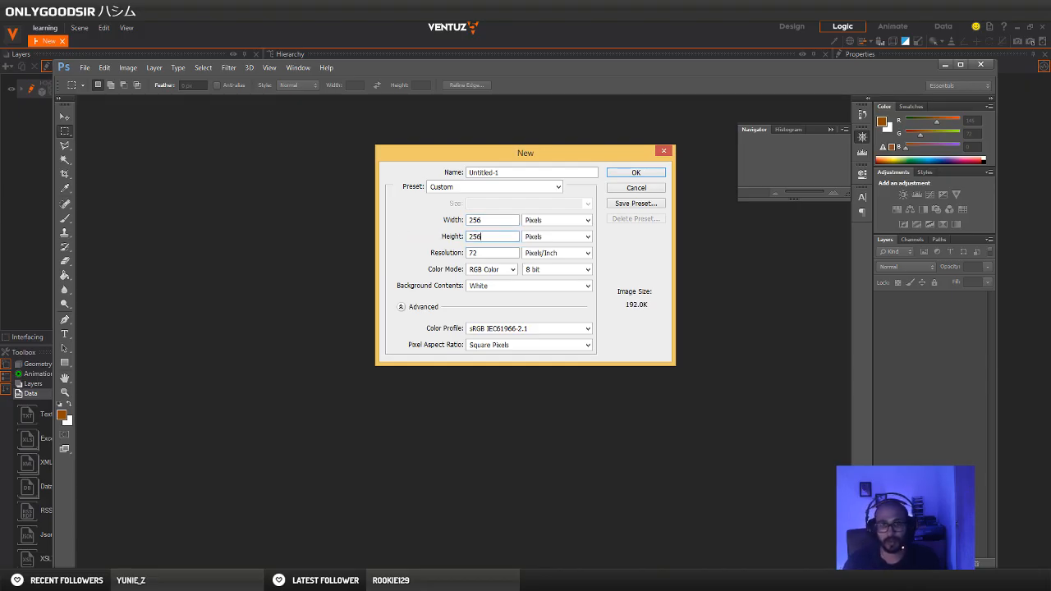
key("Return")
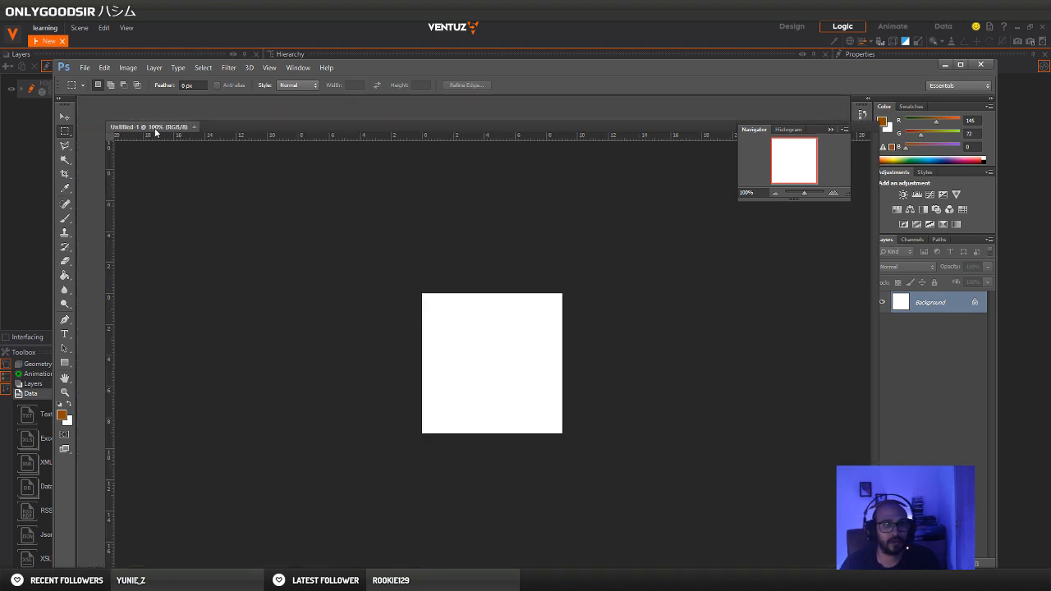
Detach the new document into a floating window, resize it with room around the canvas, and place it mid-workspace
left_click_drag(154, 128, 154, 127)
left_click_drag(263, 290, 417, 364)
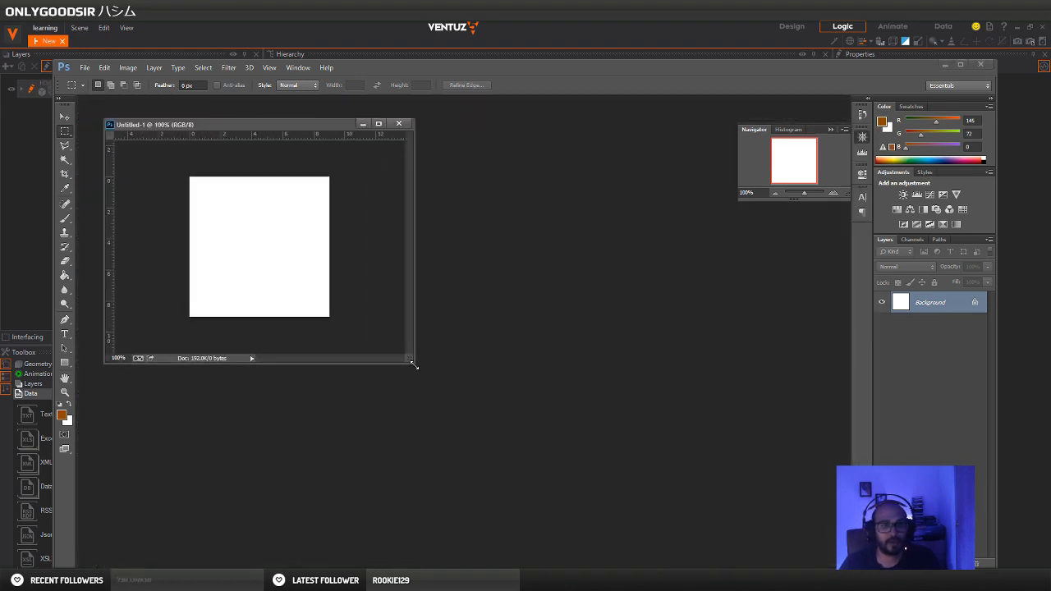
left_click_drag(246, 120, 500, 149)
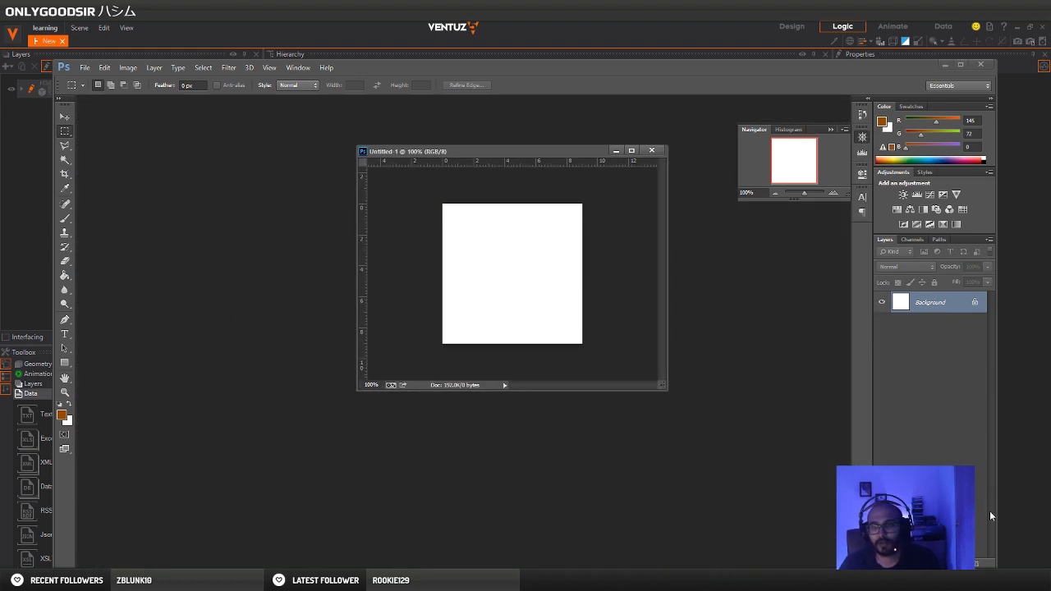
Add a new empty layer above the Background layer and hide the Background layer
left_click(964, 564)
left_click(881, 324)
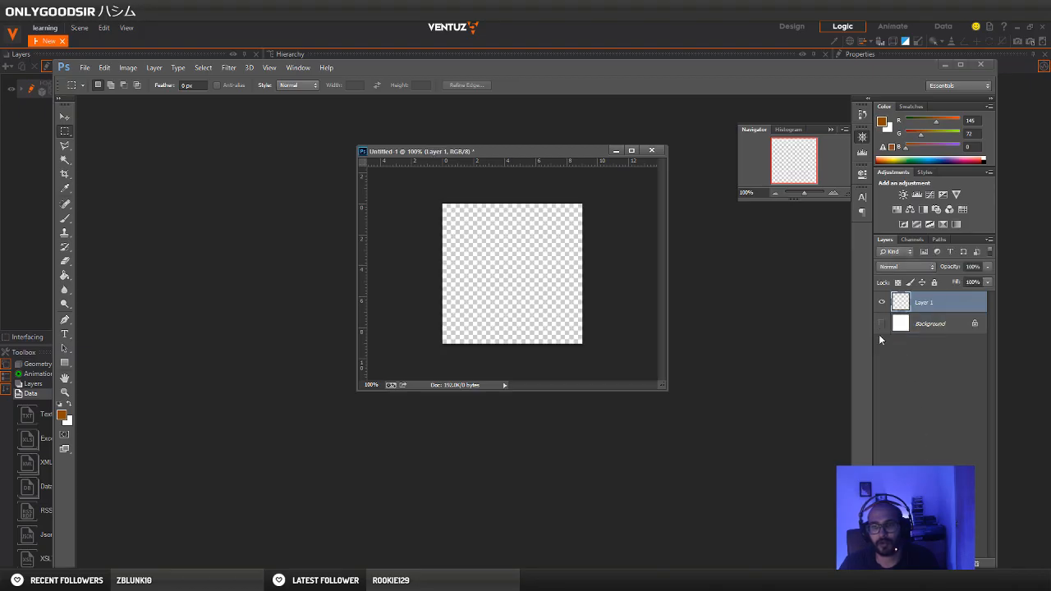
left_click(944, 65)
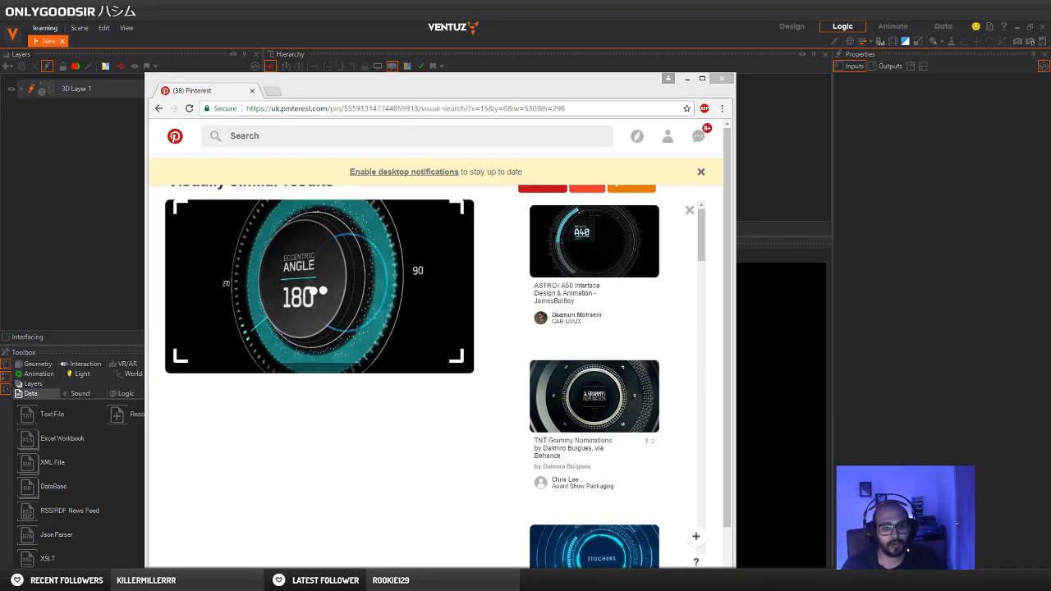
key("alt+Tab")
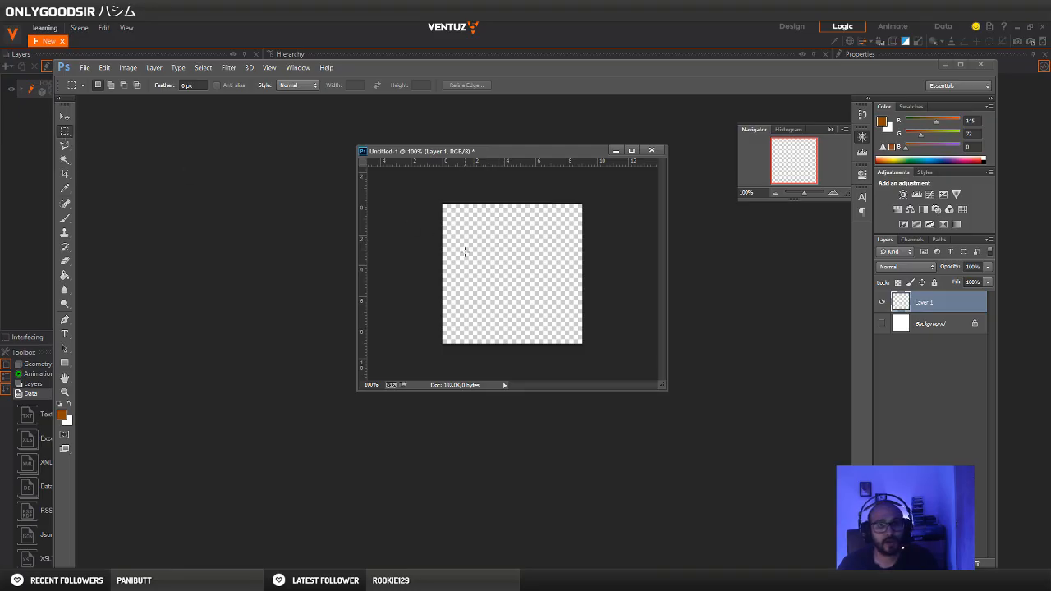
Draw a vertical rounded rectangle about 88 by 214 px near the canvas centre, using a 50 px corner radius
left_click(65, 362)
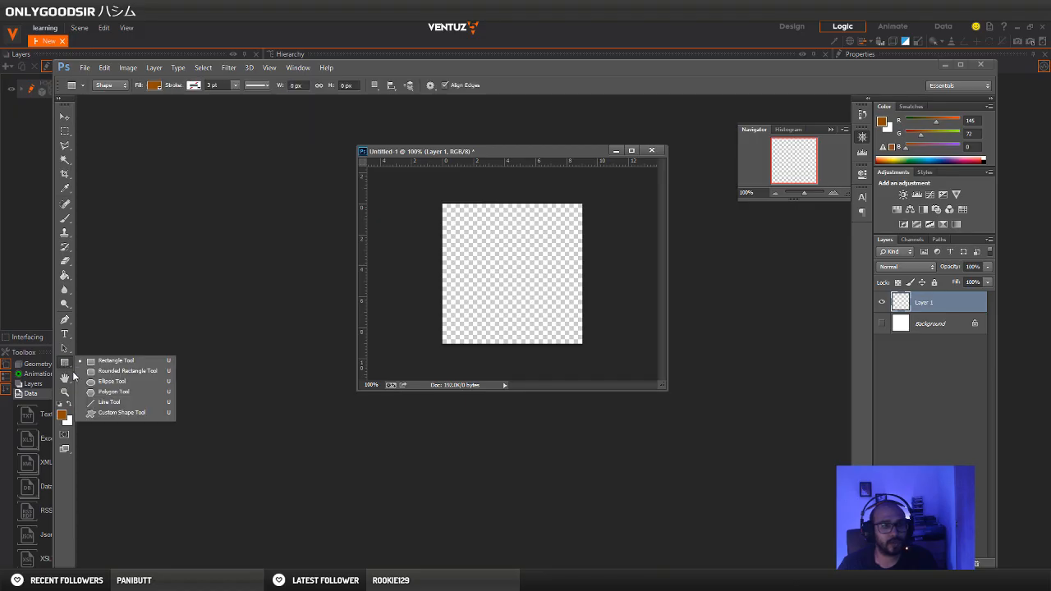
left_click(113, 372)
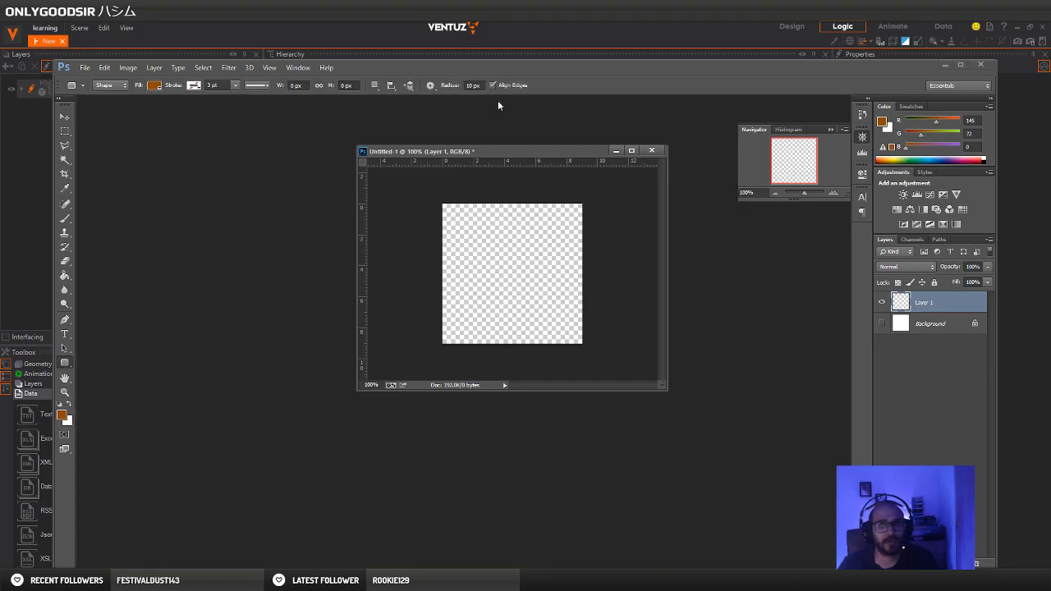
left_click_drag(475, 86, 426, 87)
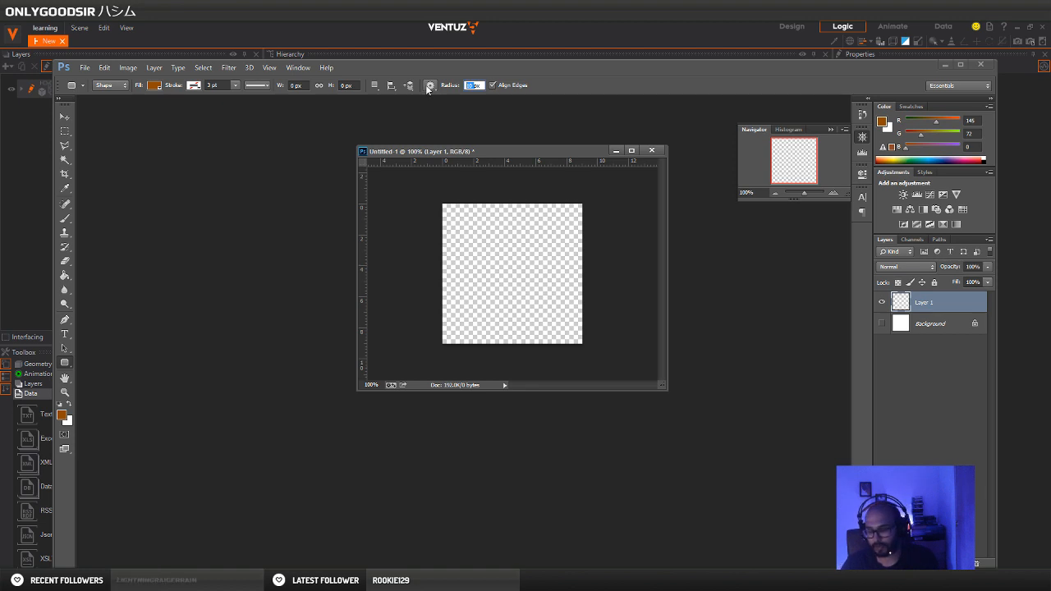
type("50")
key("Return")
left_click_drag(491, 221, 524, 315)
key("v")
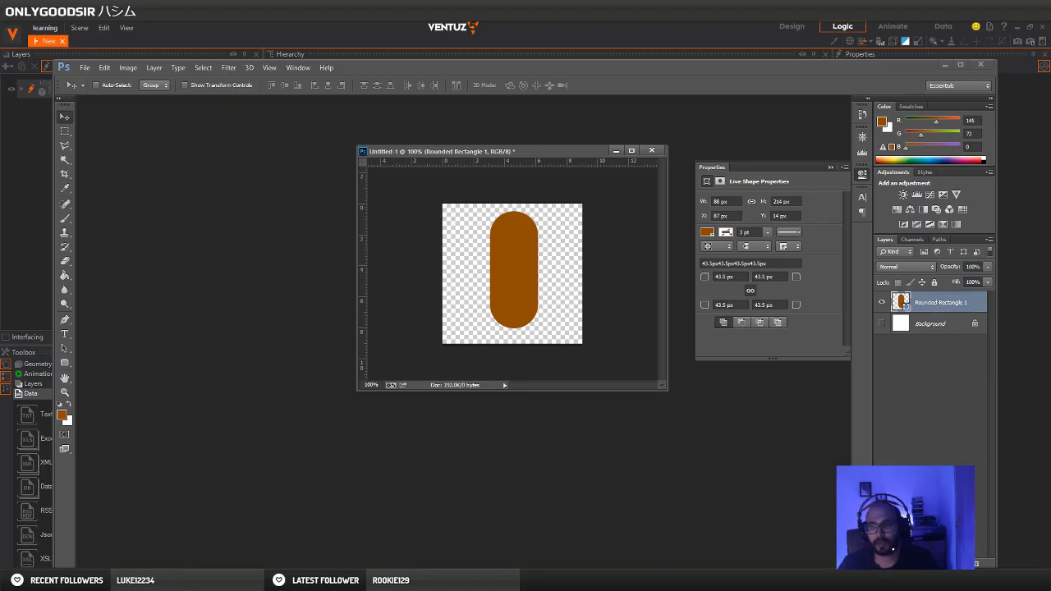
Rasterize the rounded rectangle by adding a new empty layer and merging the two together
key("ctrl+shift+alt+n")
left_click(943, 325, "shift")
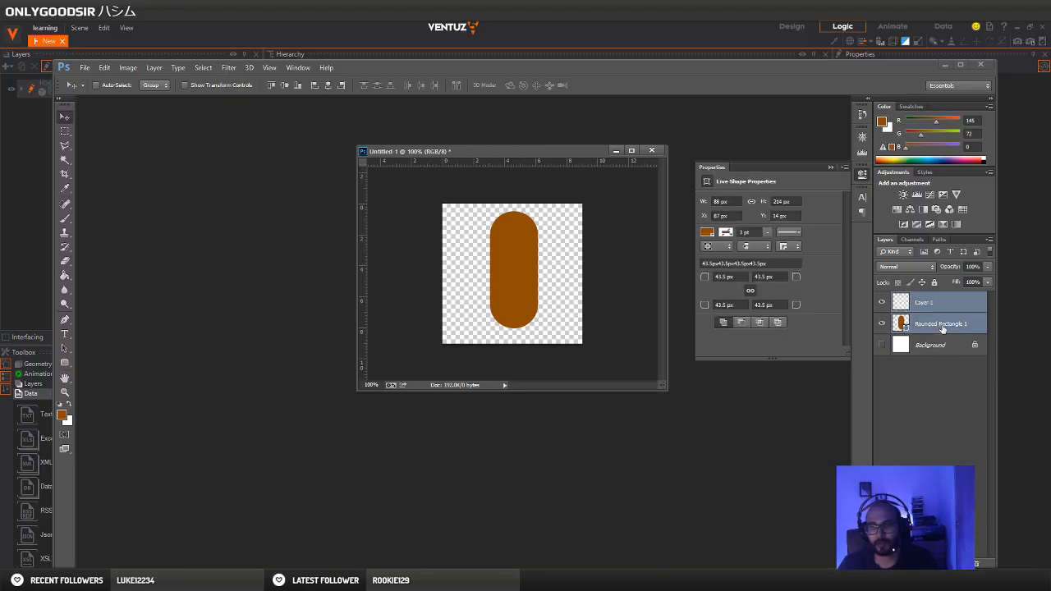
key("ctrl+e")
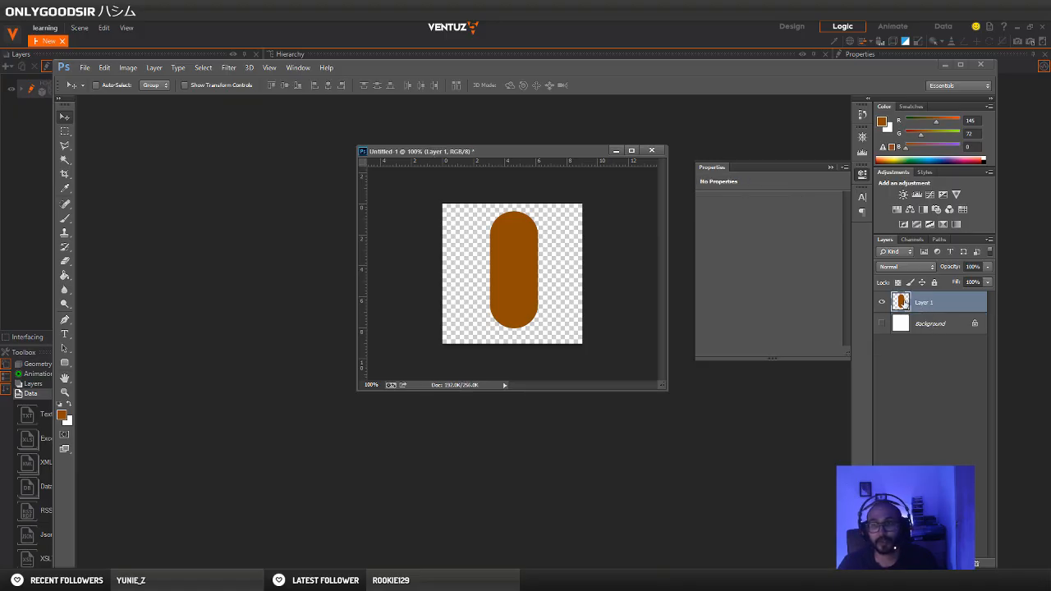
Turn the rounded shape white by setting Lightness to +100 in Hue/Saturation
key("ctrl+u")
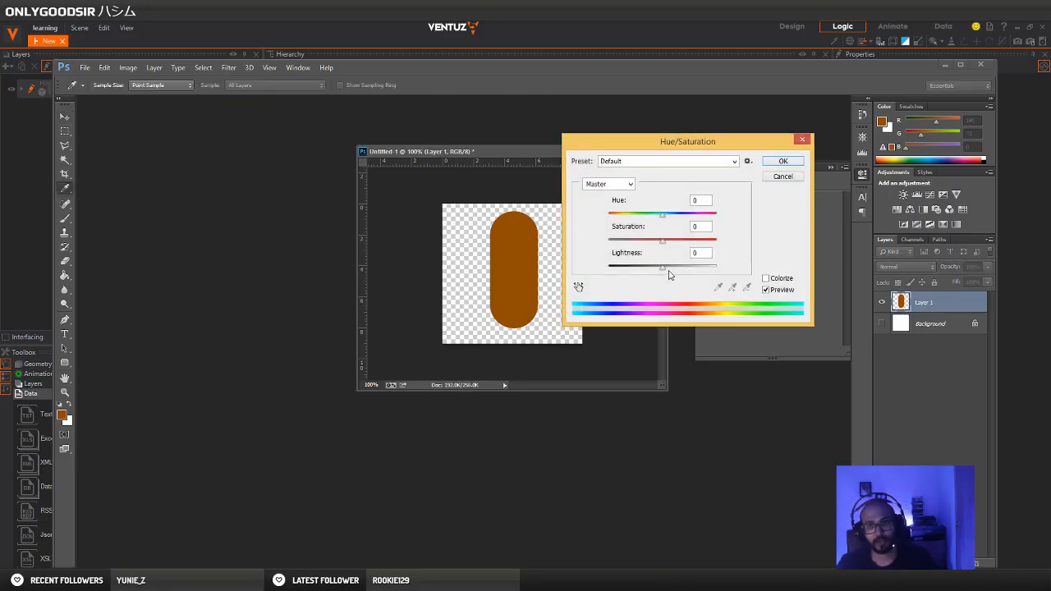
left_click_drag(673, 270, 718, 267)
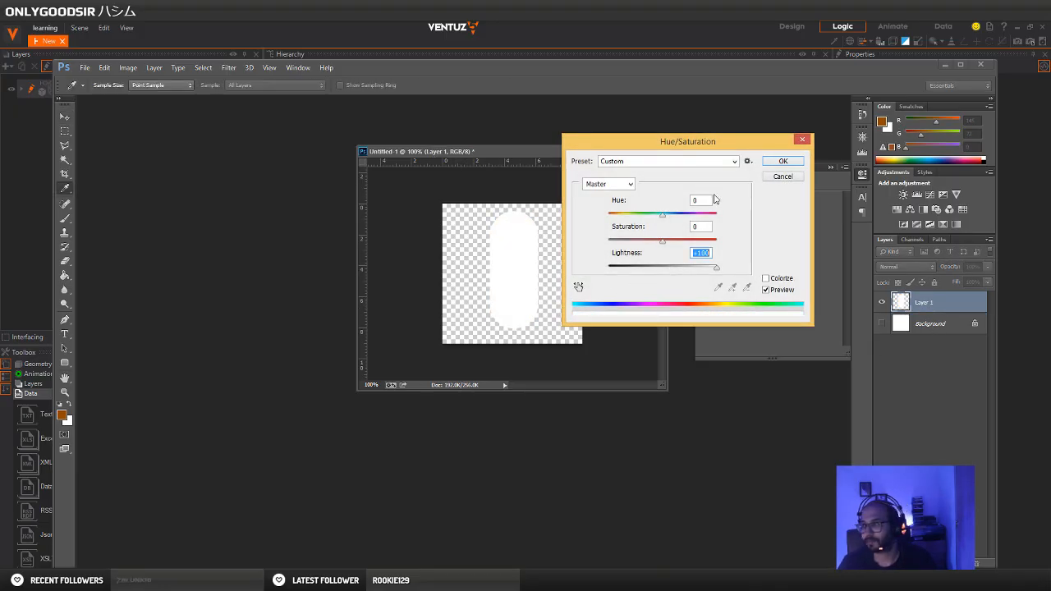
left_click(783, 161)
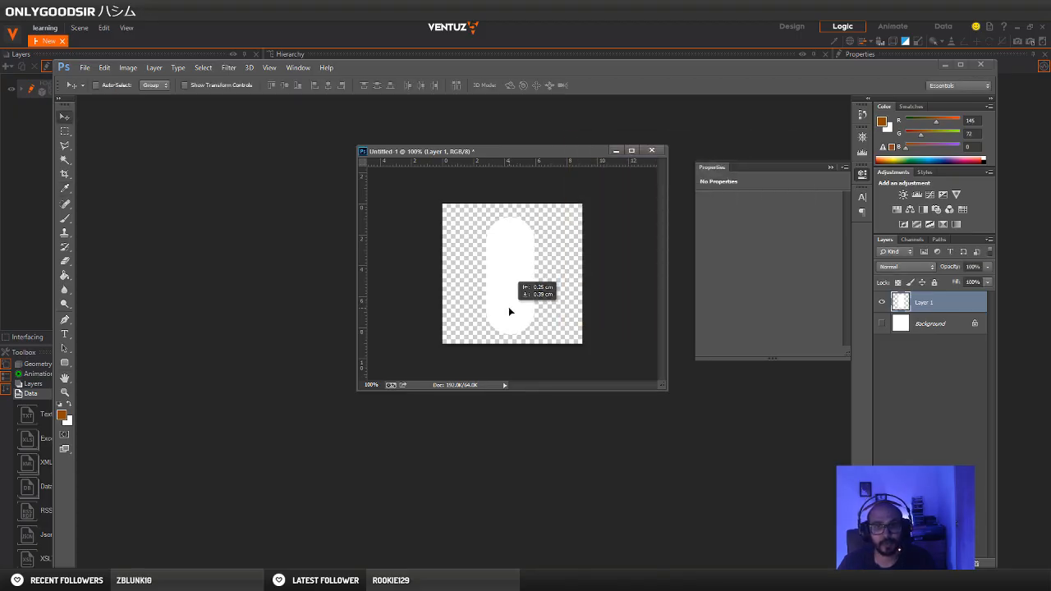
Duplicate the Background layer and make the copy visible beneath the rounded shape
left_click(916, 326)
key("ctrl+j")
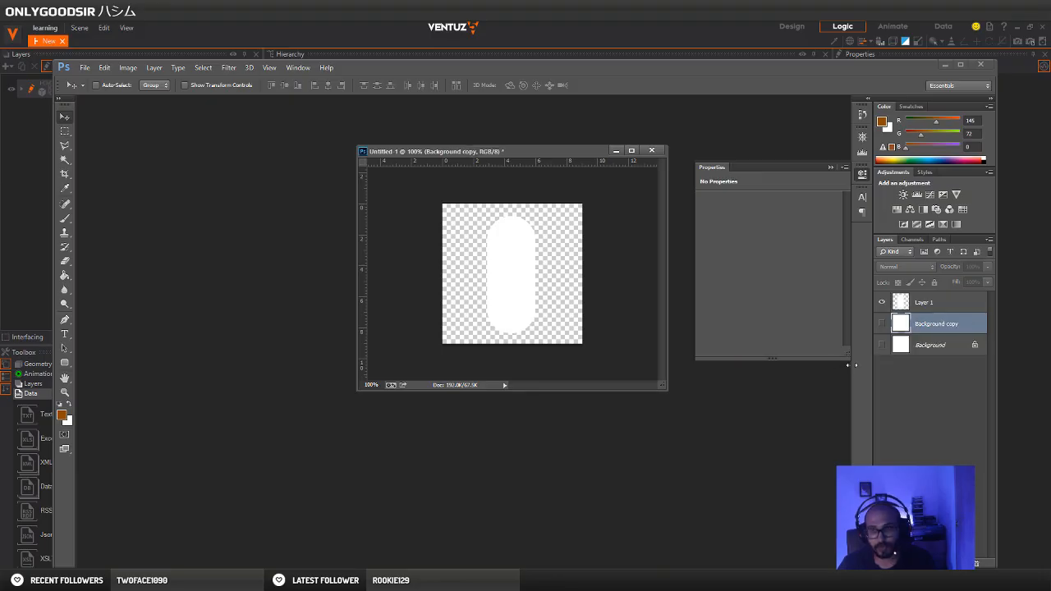
left_click(883, 324)
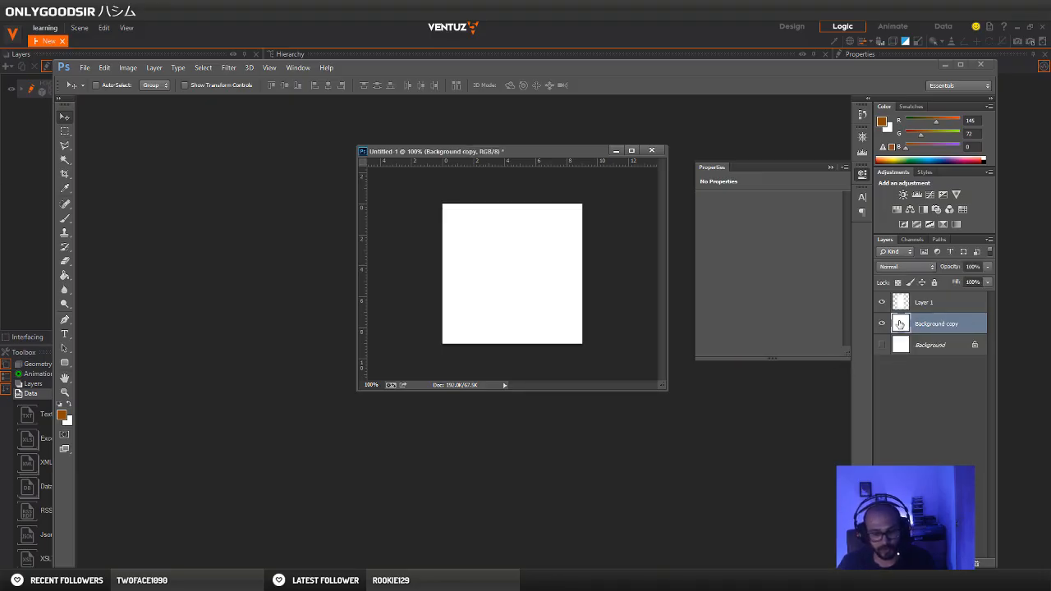
Turn the Background copy layer black by setting Lightness to -100 in Hue/Saturation
key("ctrl+u")
left_click_drag(661, 268, 574, 267)
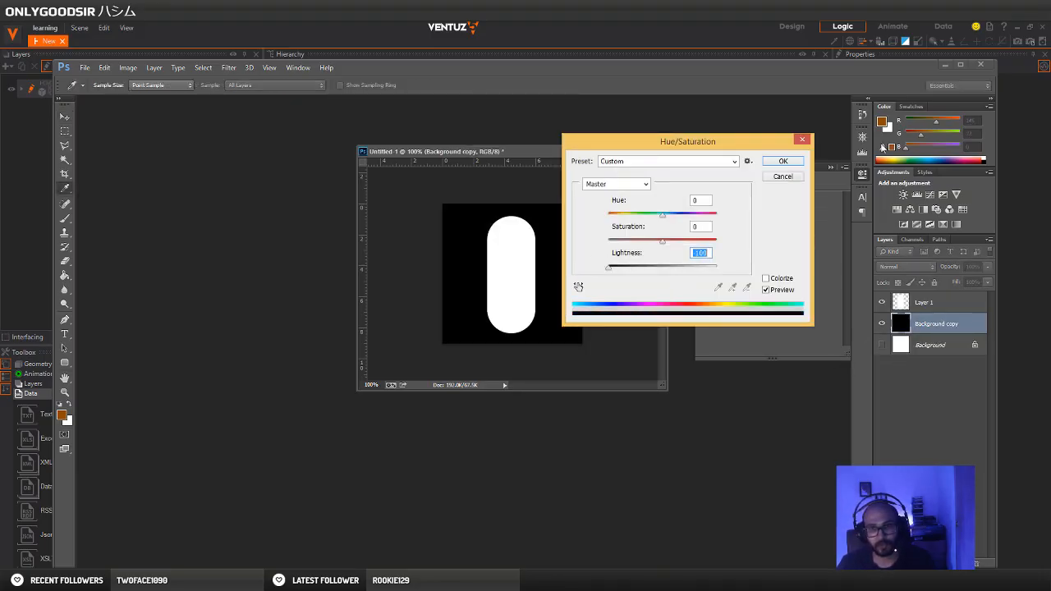
left_click(783, 161)
Place vertical and horizontal guides through the canvas centre using the black layer's transform box, and select the white shape's layer
key("ctrl+t")
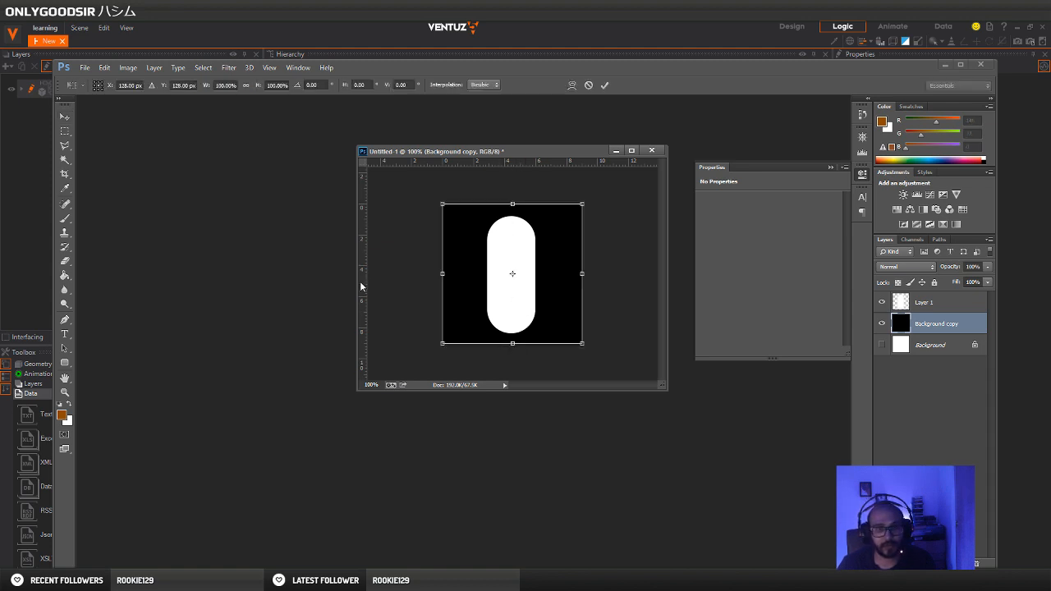
left_click_drag(359, 286, 510, 286)
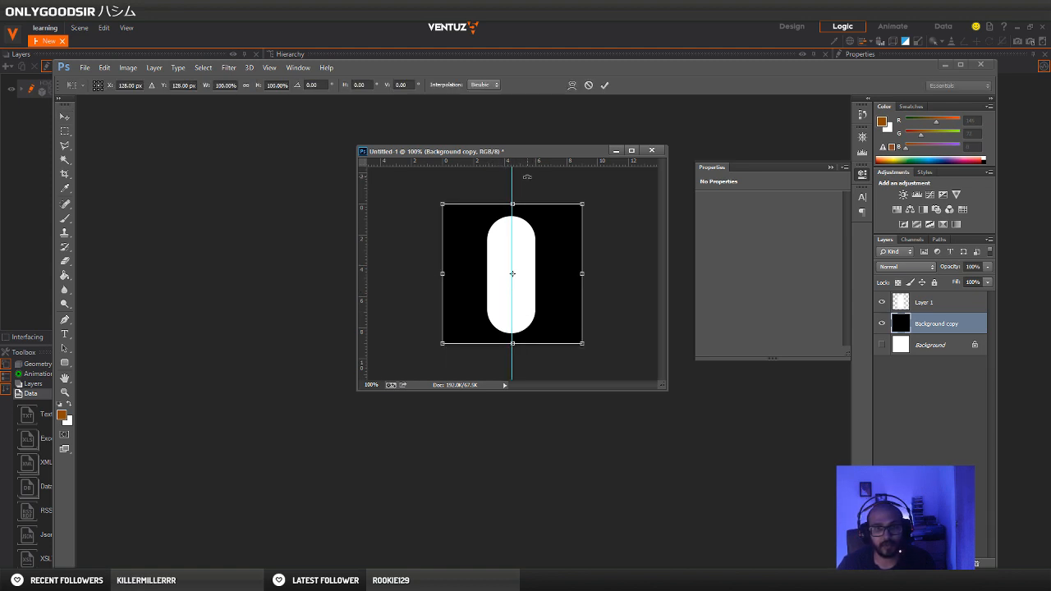
left_click_drag(528, 165, 526, 295)
key("ctrl+z")
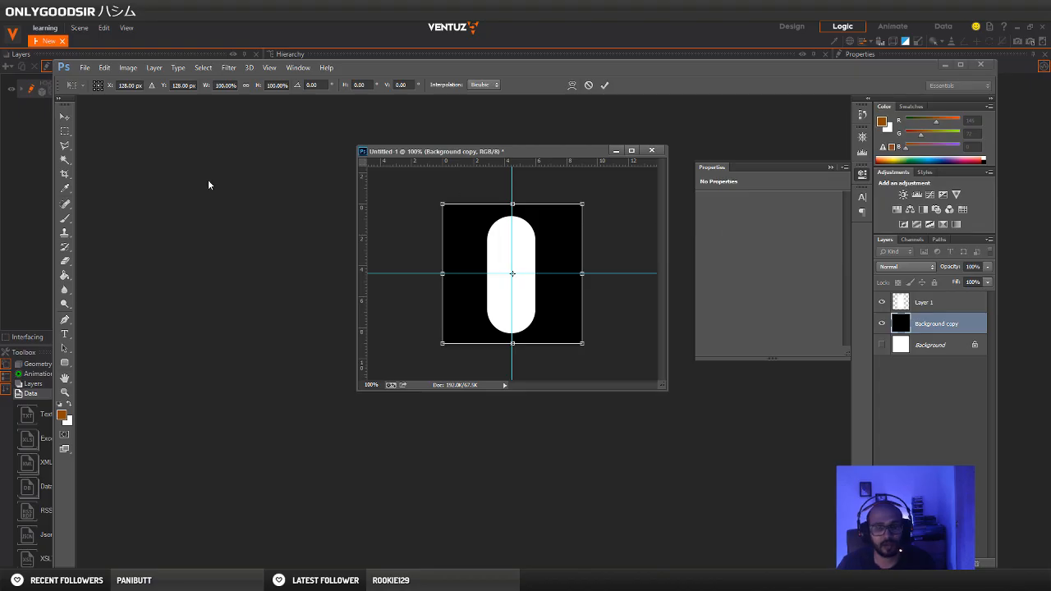
key("Return")
left_click(930, 306)
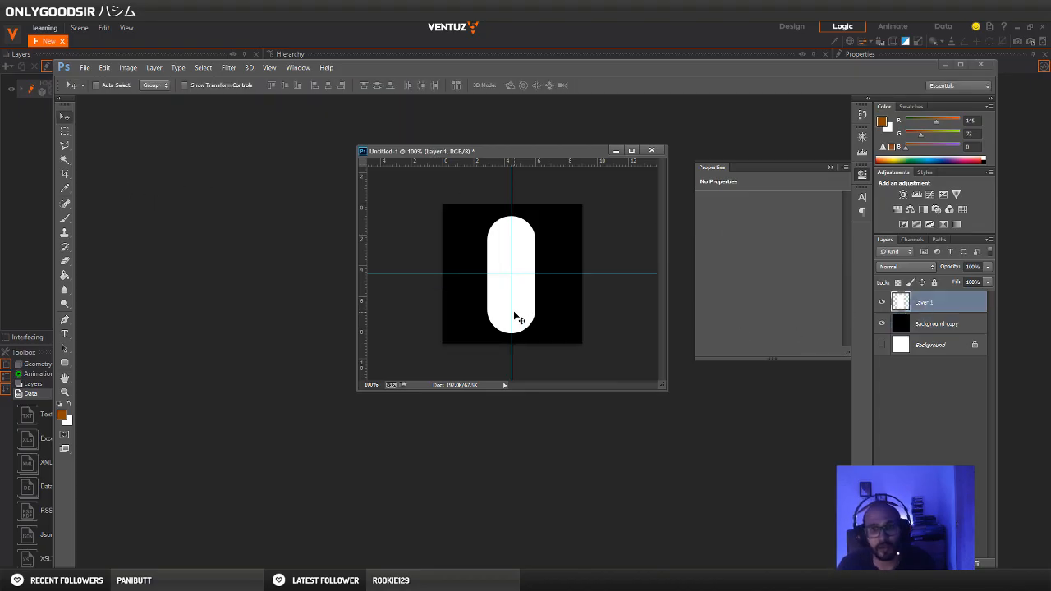
Centre the white rounded shape on the crossing of the vertical and horizontal guides, fine-tuning its position in small nudges
mouse_move(516, 318)
left_mouse_down()
mouse_move(522, 311)
mouse_move(513, 312)
left_mouse_up()
key("Left")
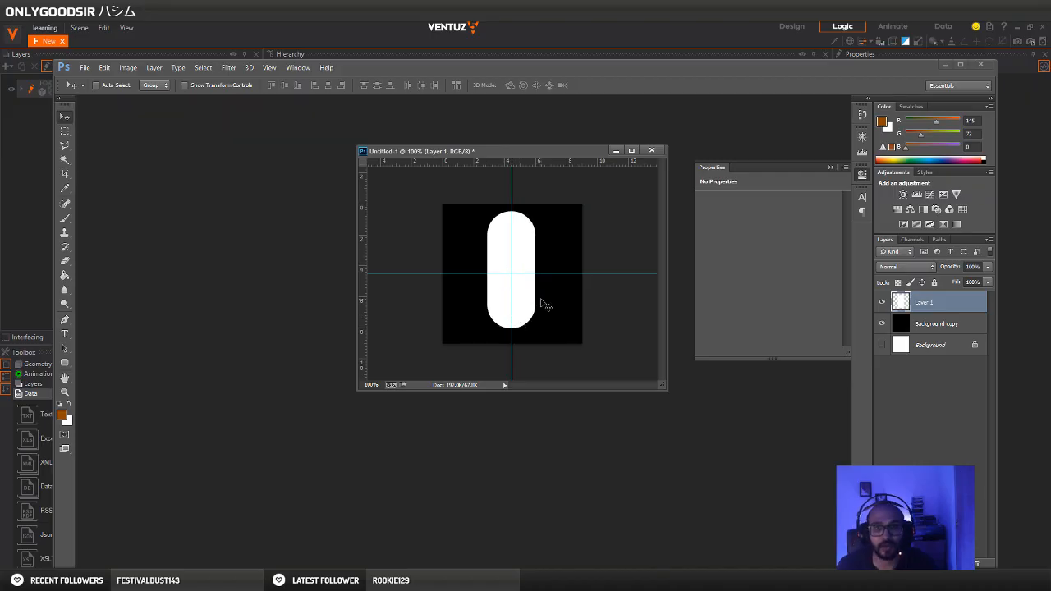
key("Right")
key("Left")
key("Down")
key("Down")
key("Down")
key("Down")
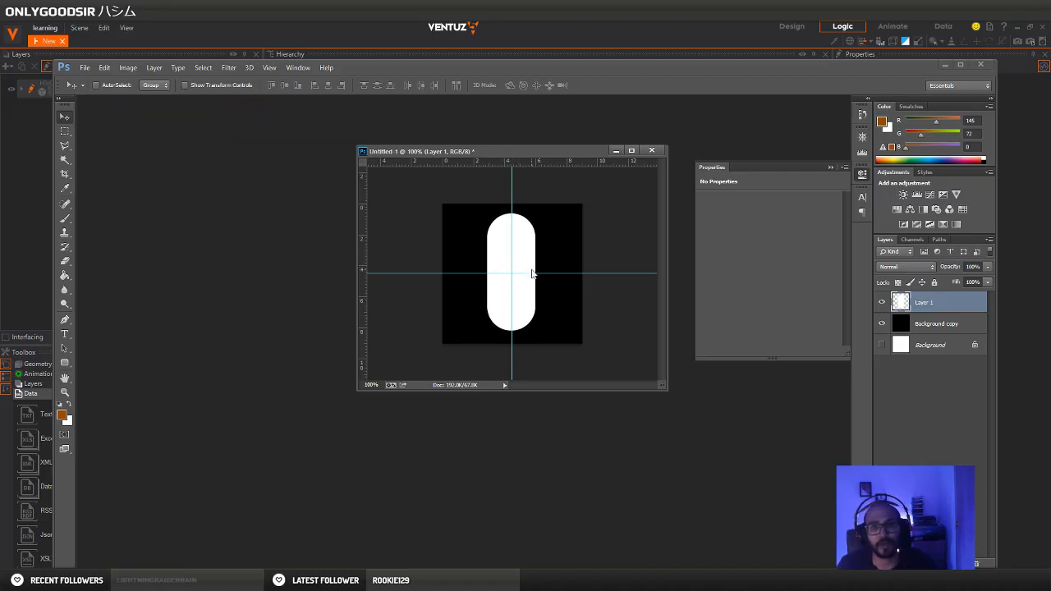
key("Down")
key("Up")
key("Down")
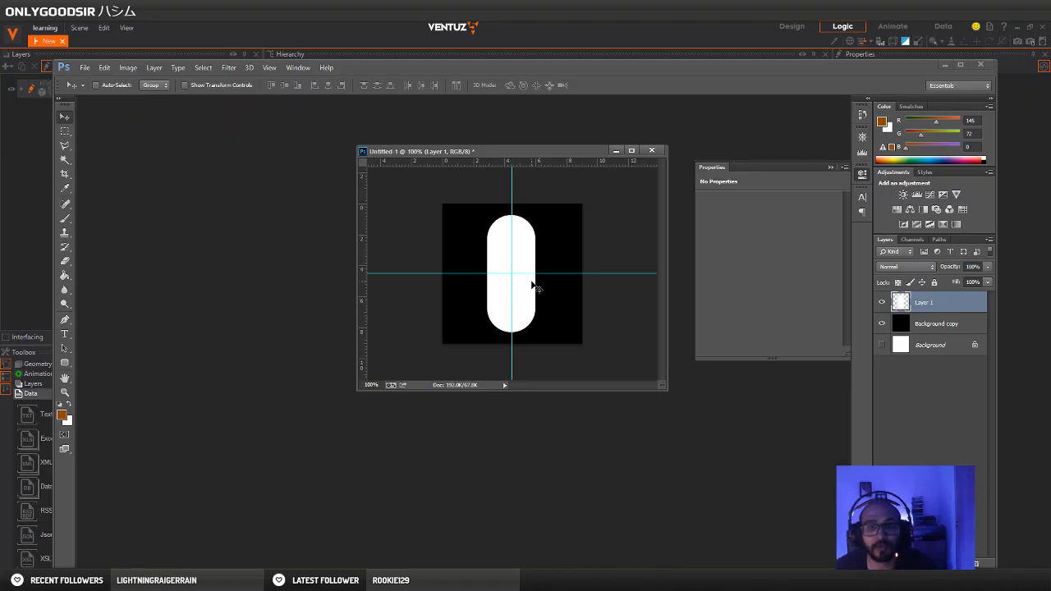
key("Right")
key("Left")
key("Right")
key("Left")
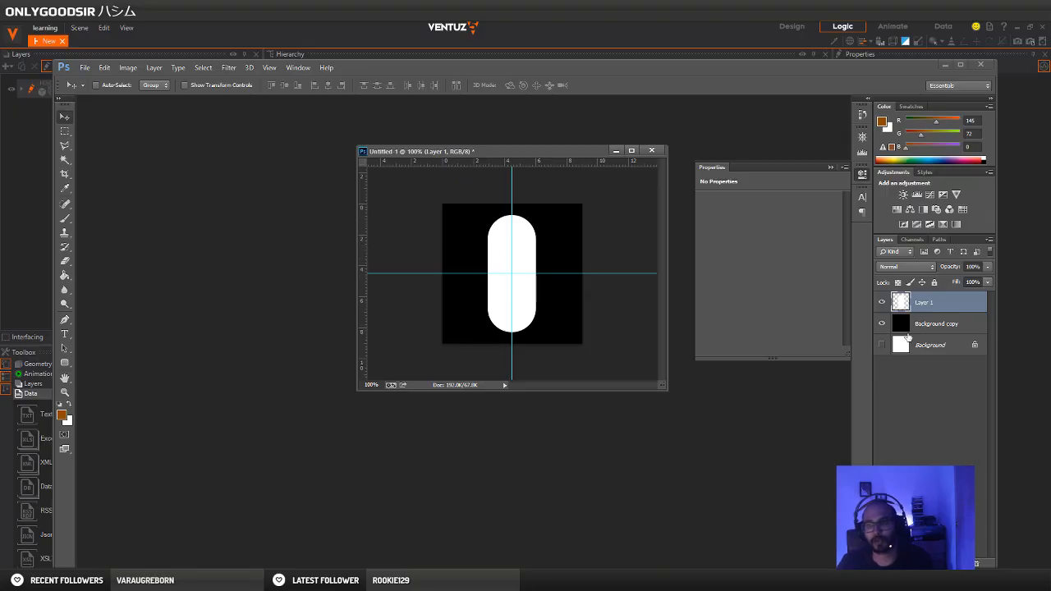
Hide the Background copy layer and start saving the image in D3D/DDS format
left_click(883, 325)
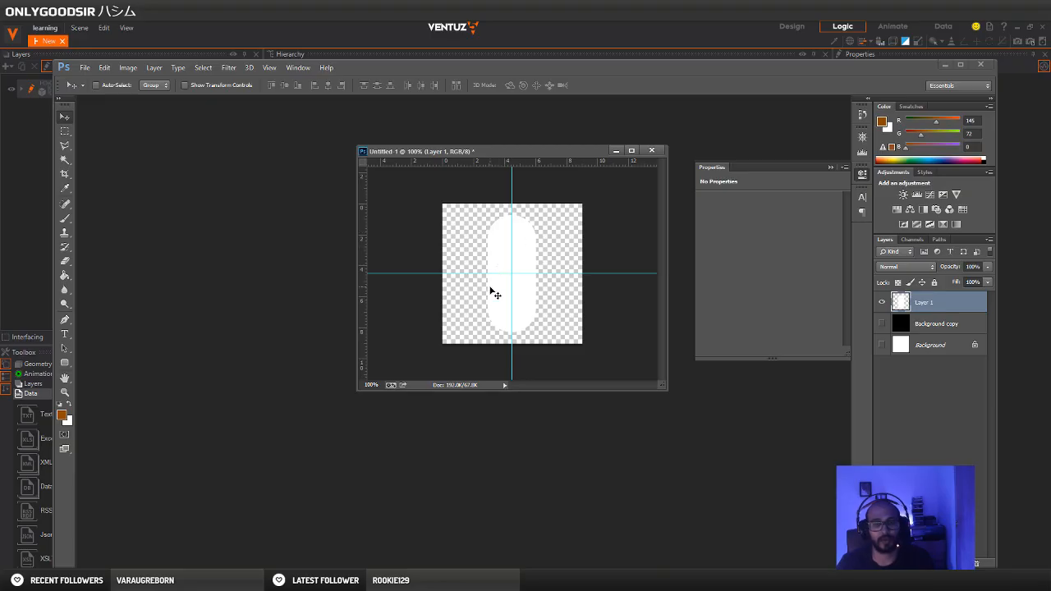
key("ctrl+shift+s")
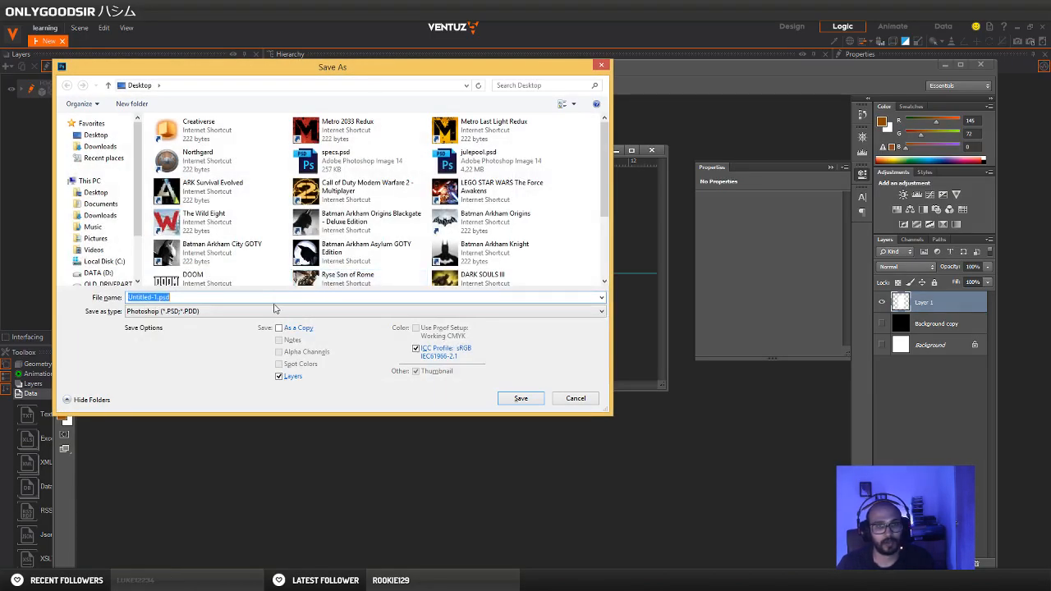
left_click(275, 312)
left_click(190, 355)
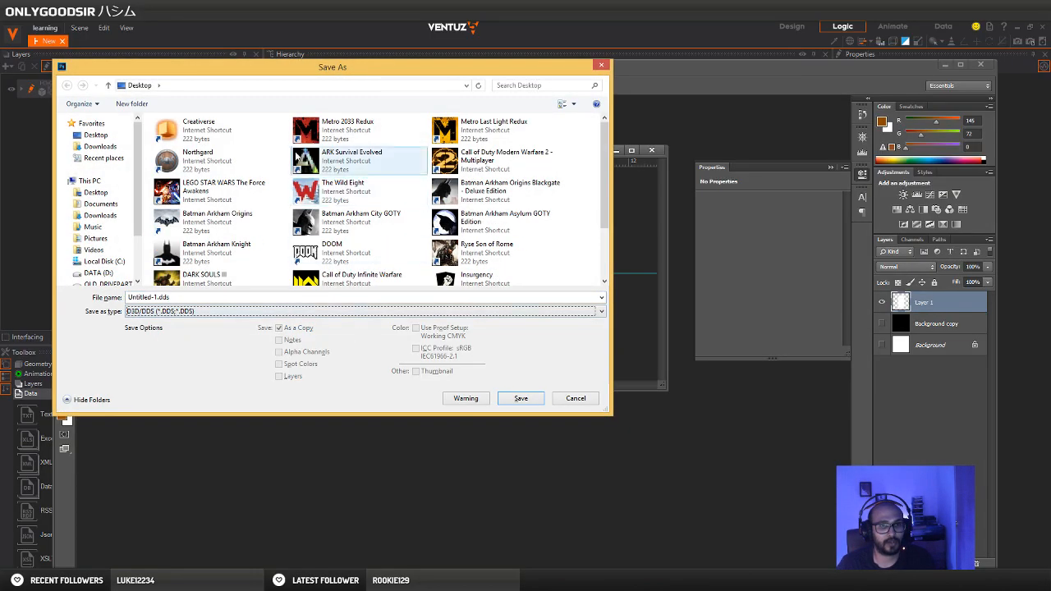
Create a folder named TEXTURES on the Desktop and open it as the save location
left_click_drag(248, 74, 362, 88)
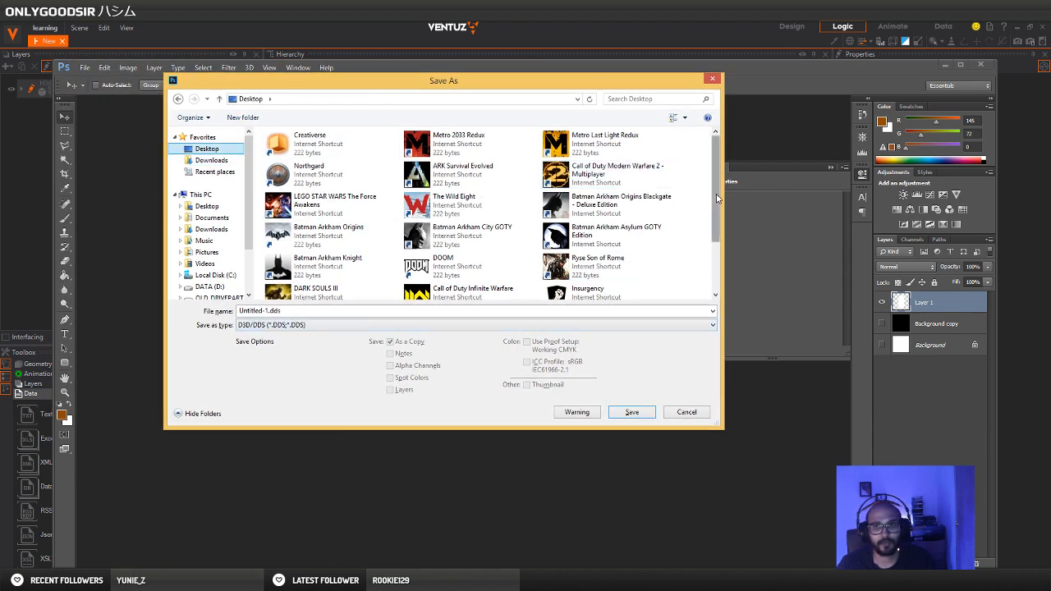
scroll(718, 198, "down", 2)
right_click(696, 285)
mouse_move(731, 390)
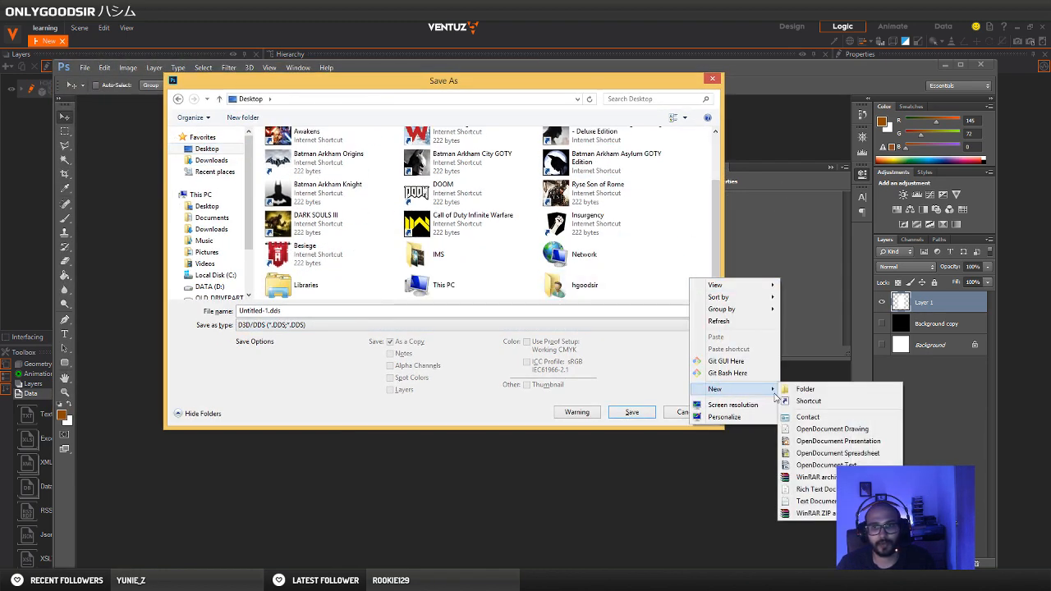
left_click(791, 392)
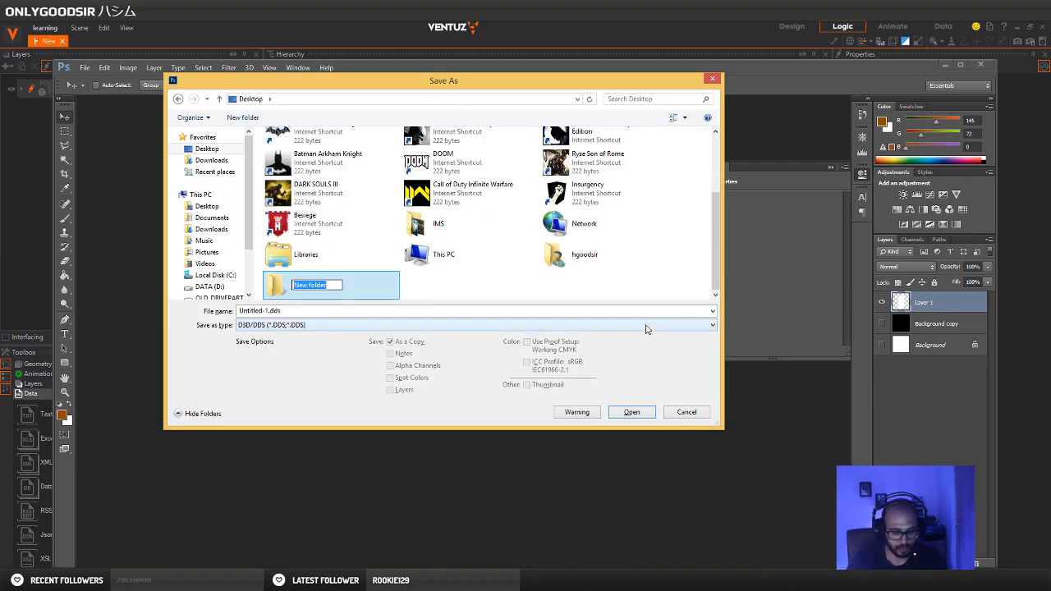
type("TEXTURE")
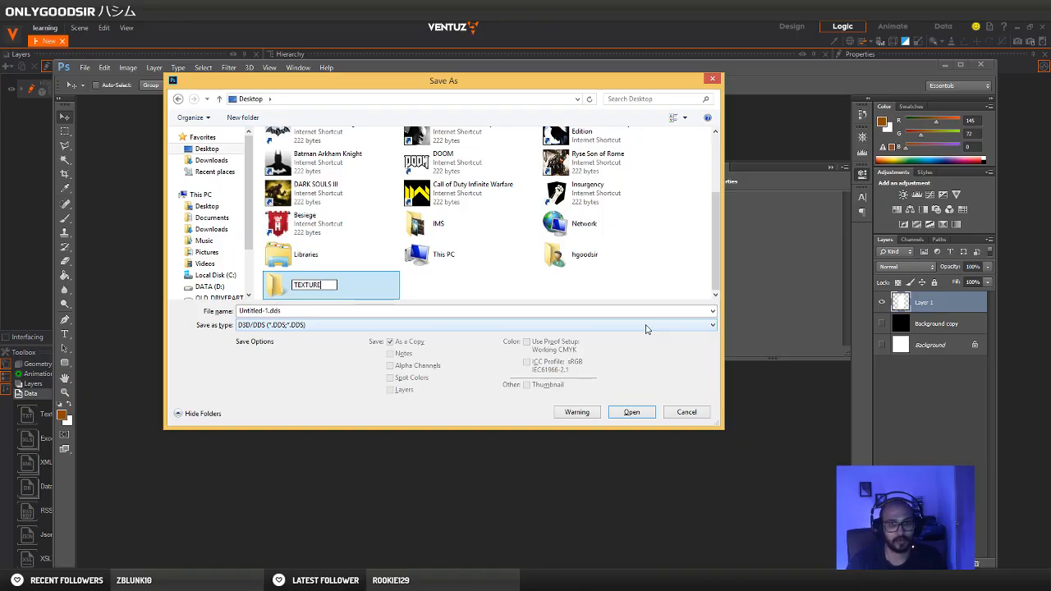
type("S")
key("Return")
double_click(306, 285)
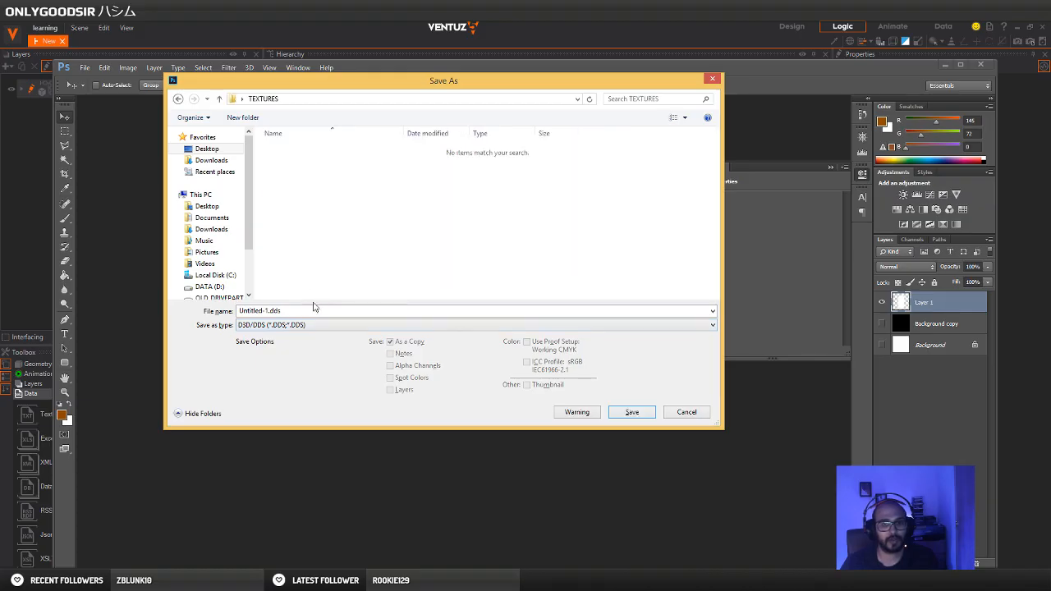
Save the texture as DASH in DDS format using DXT5 ARGB with interpolated alpha and no MIP maps
left_click(300, 311)
type("DASH_")
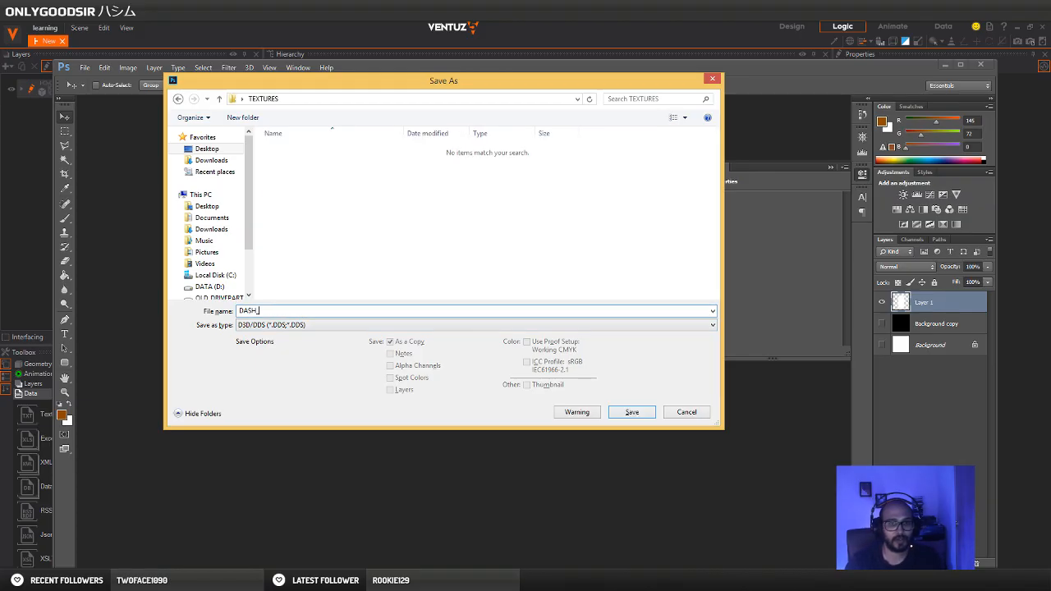
key("Return")
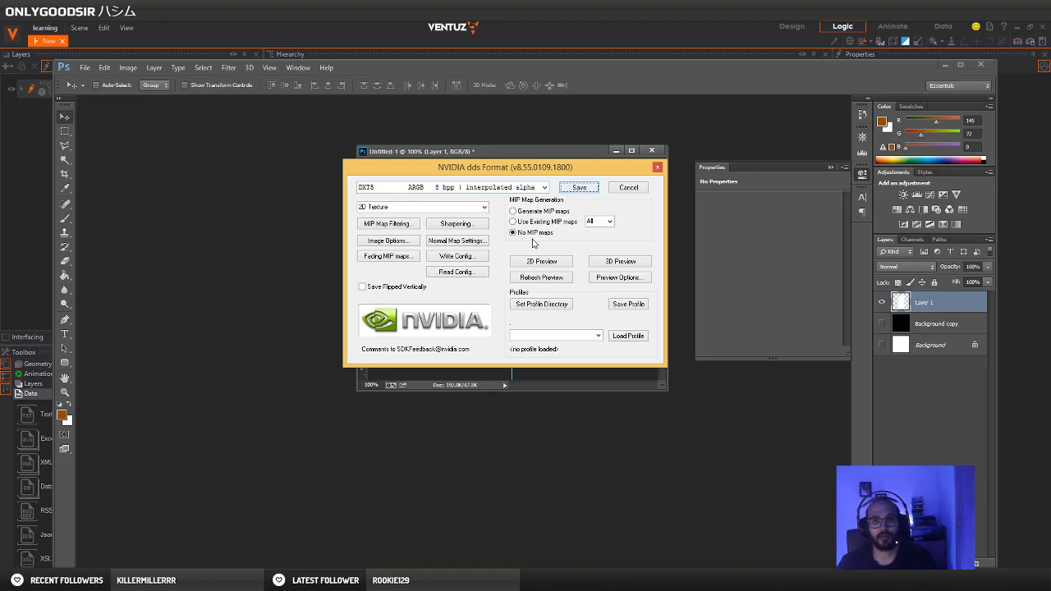
left_click(580, 188)
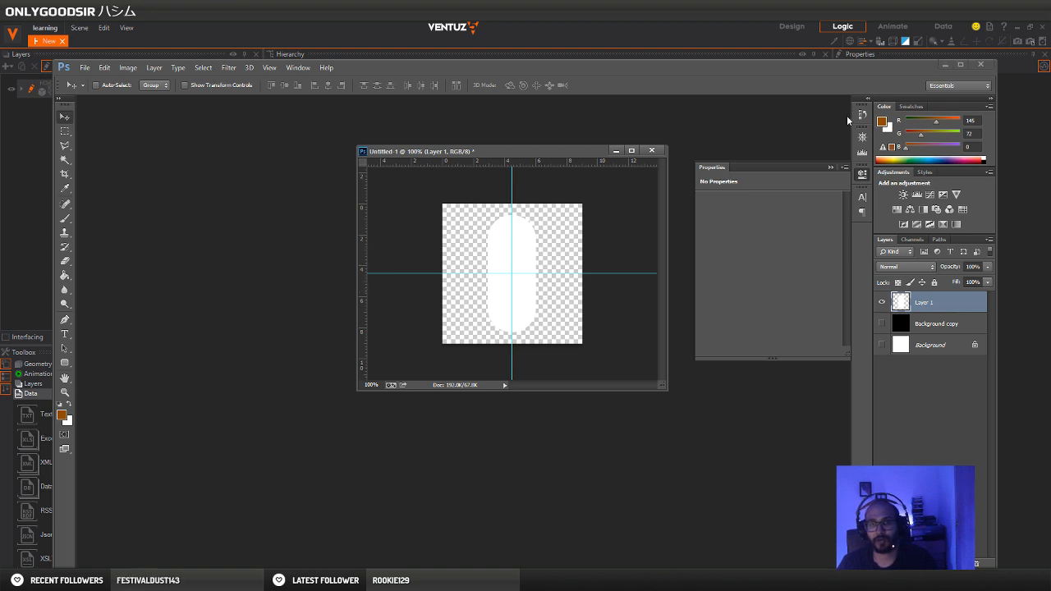
Switch to Ventuz by minimizing Photoshop and the Pinterest browser window, and enlarge the Hierarchy area above the Renderer
left_click(944, 64)
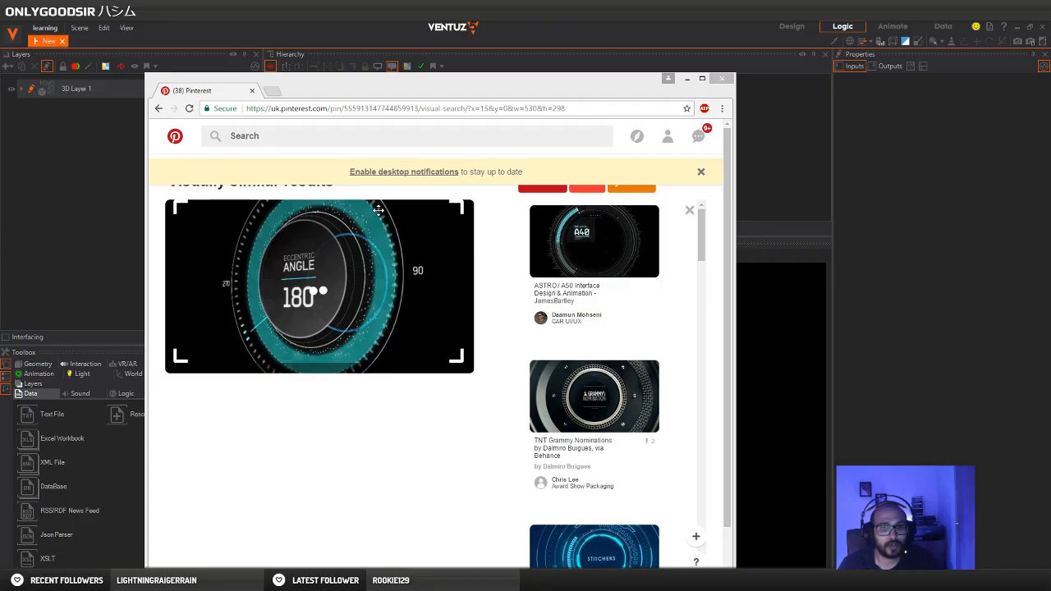
left_click(686, 78)
left_click(348, 196)
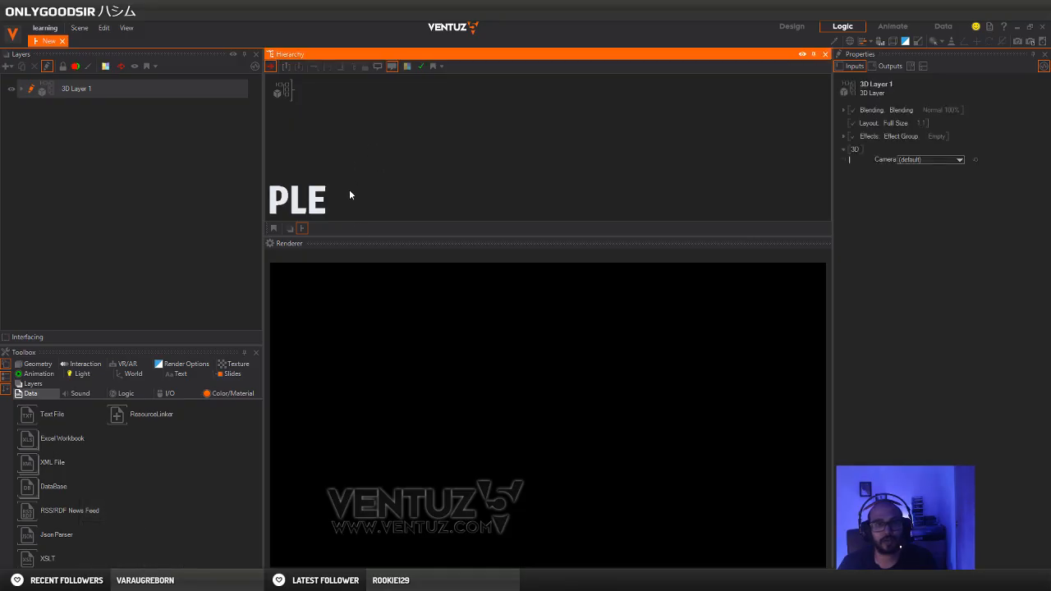
left_click_drag(346, 241, 346, 279)
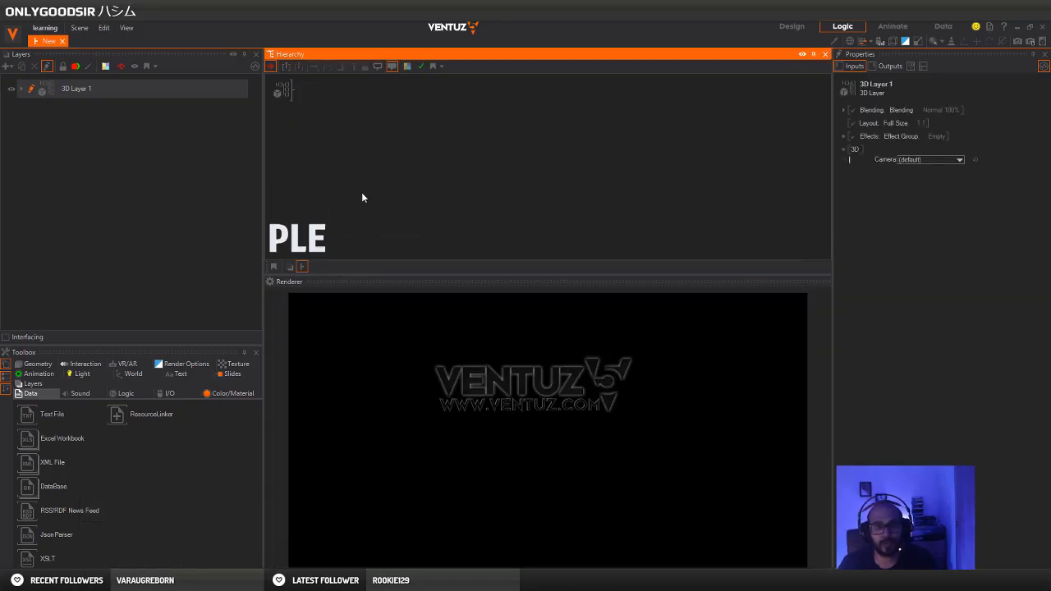
double_click(344, 125)
type("ax")
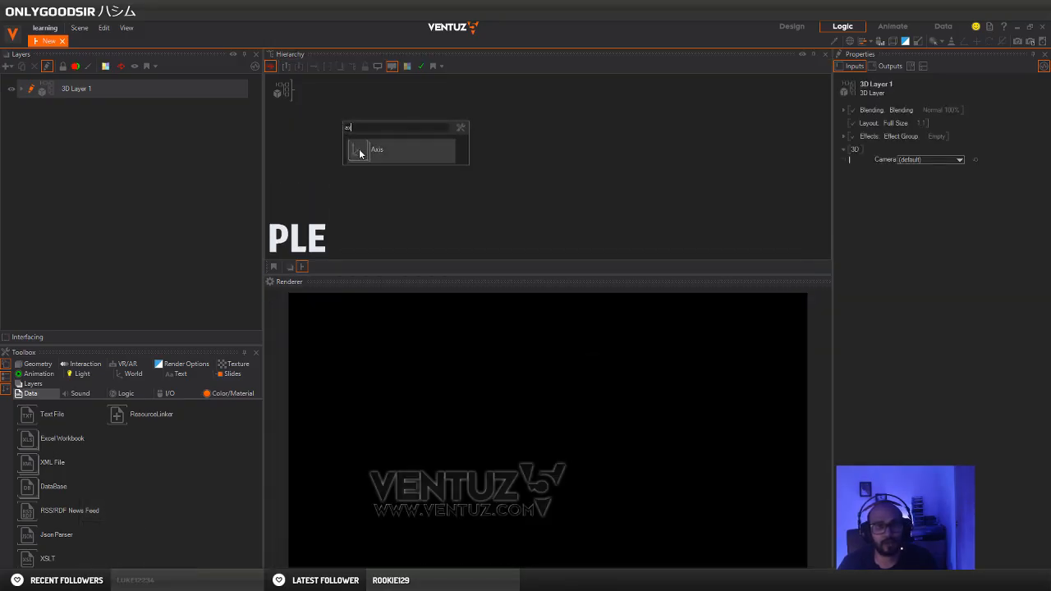
left_click(319, 138)
double_click(326, 149)
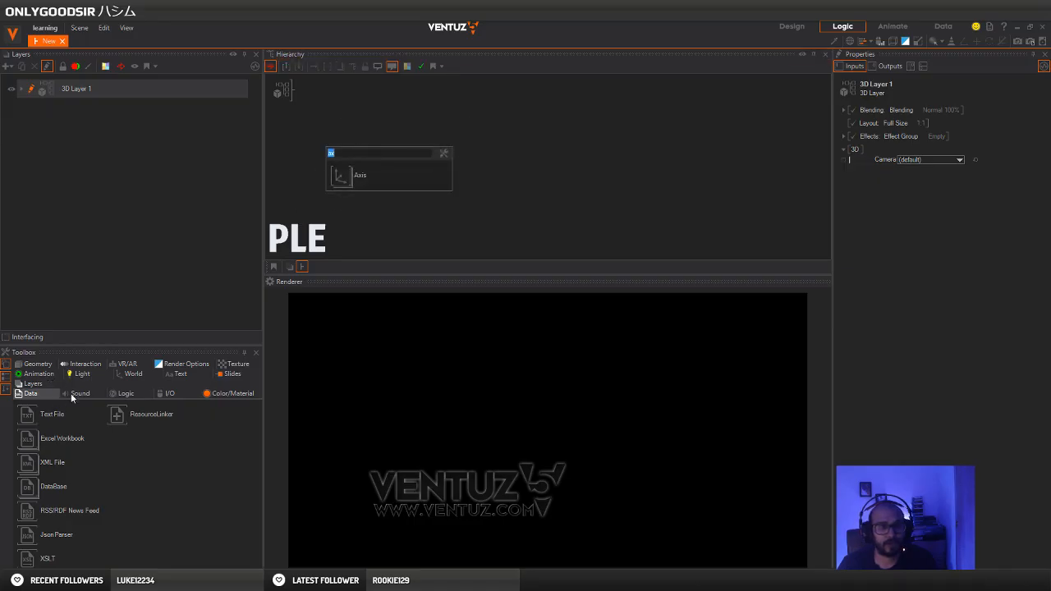
left_click(119, 376)
mouse_move(22, 414)
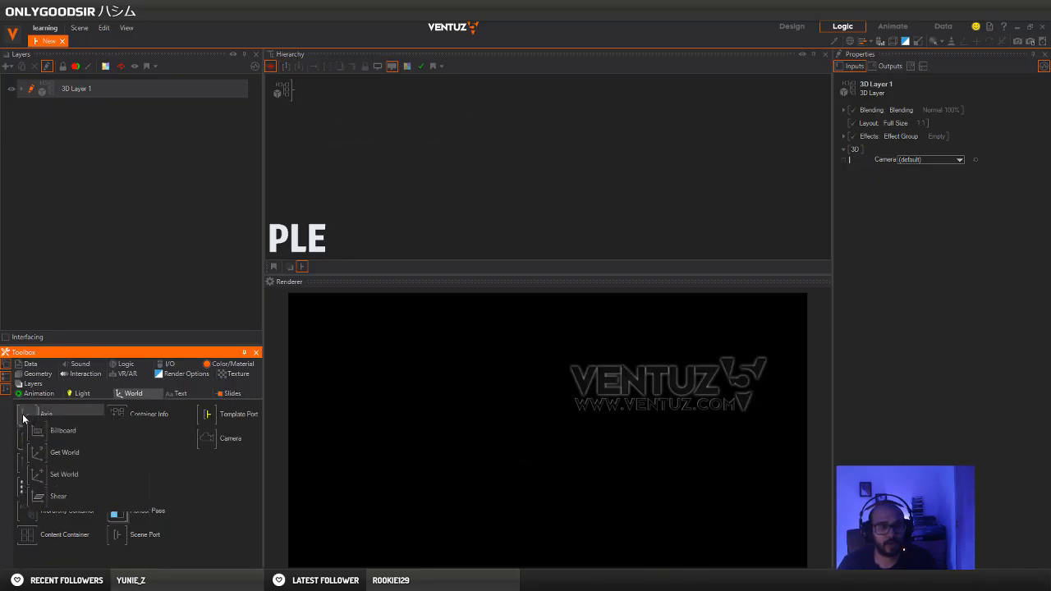
left_click(367, 155)
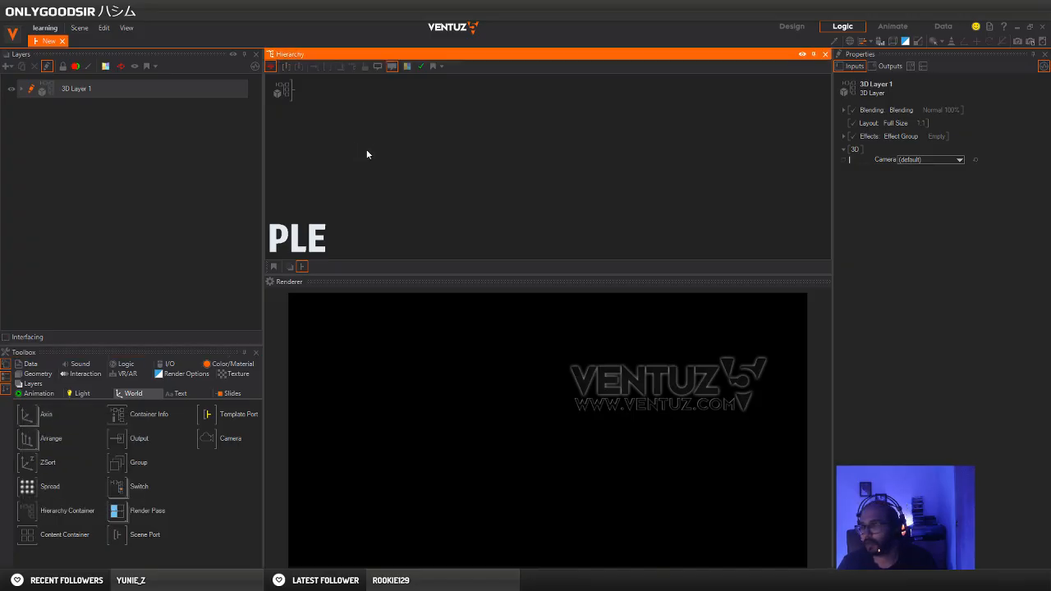
double_click(365, 145)
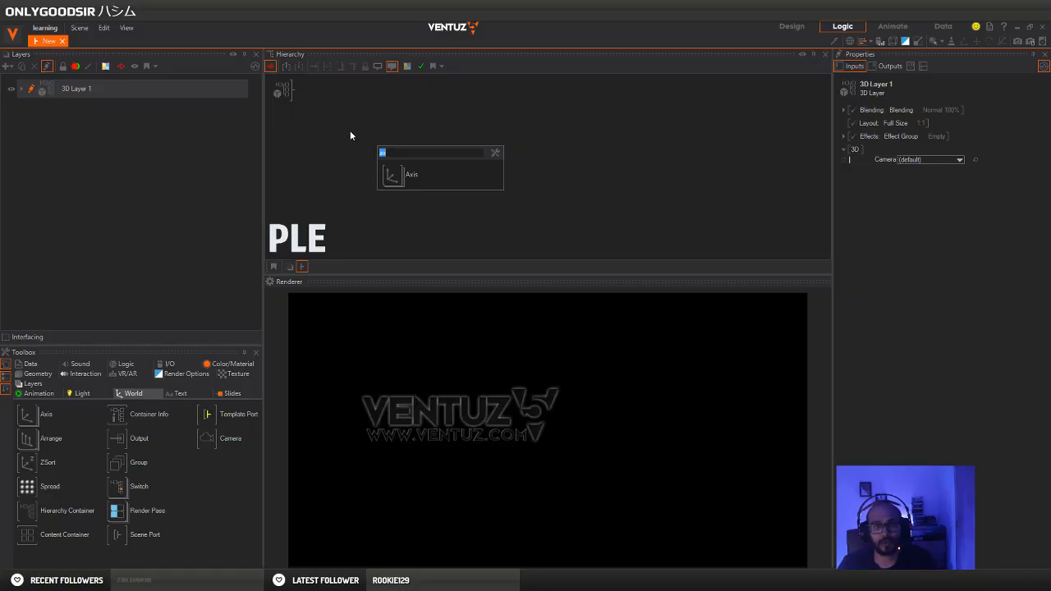
key("BackSpace")
left_click(345, 118)
Search the nodes for "axi" and add an Axis node under the 3D layer
double_click(345, 128)
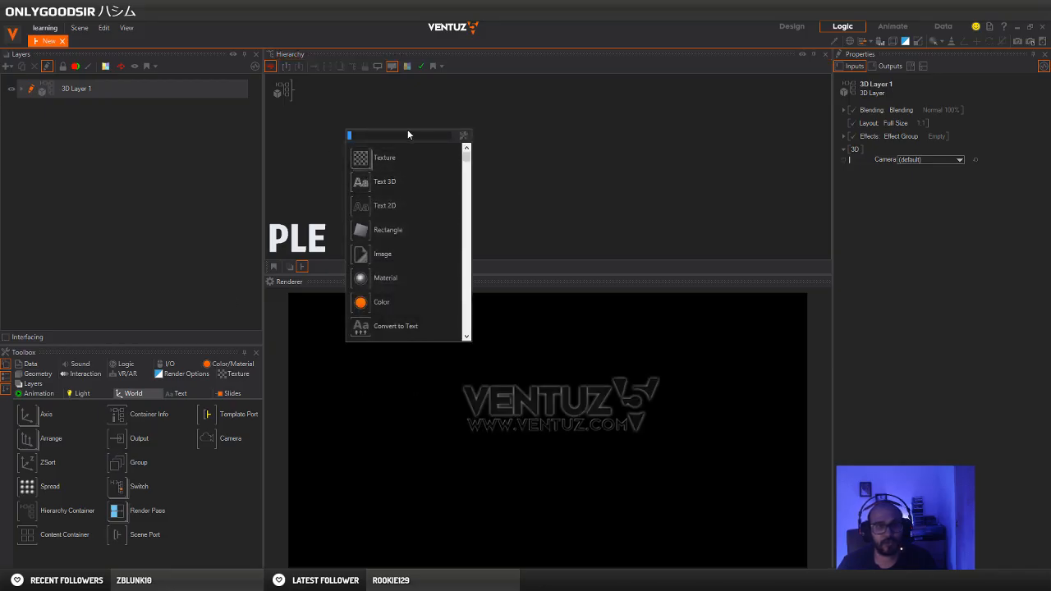
type("axi")
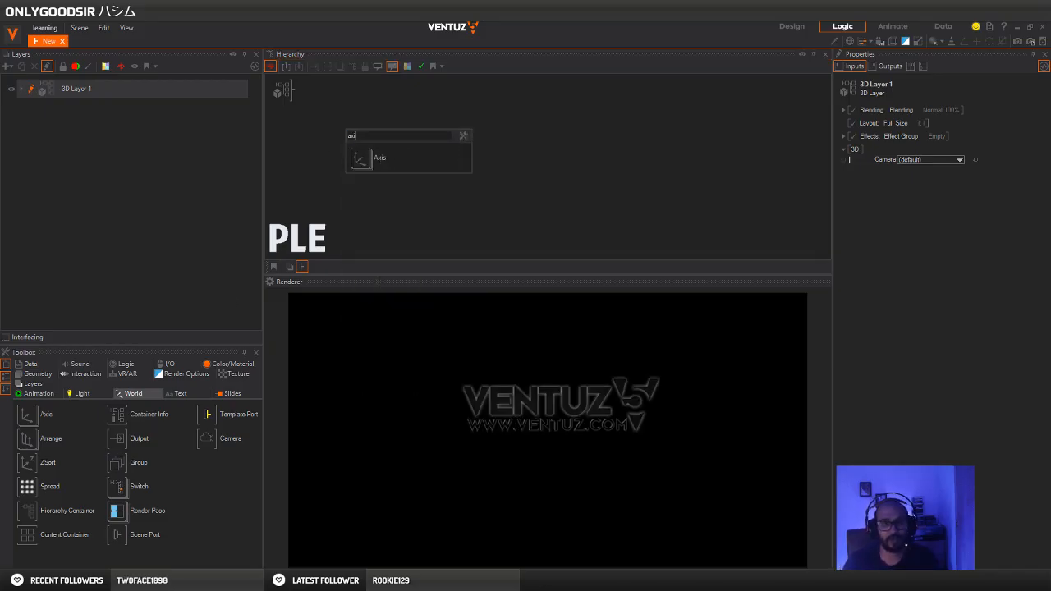
left_click(364, 161)
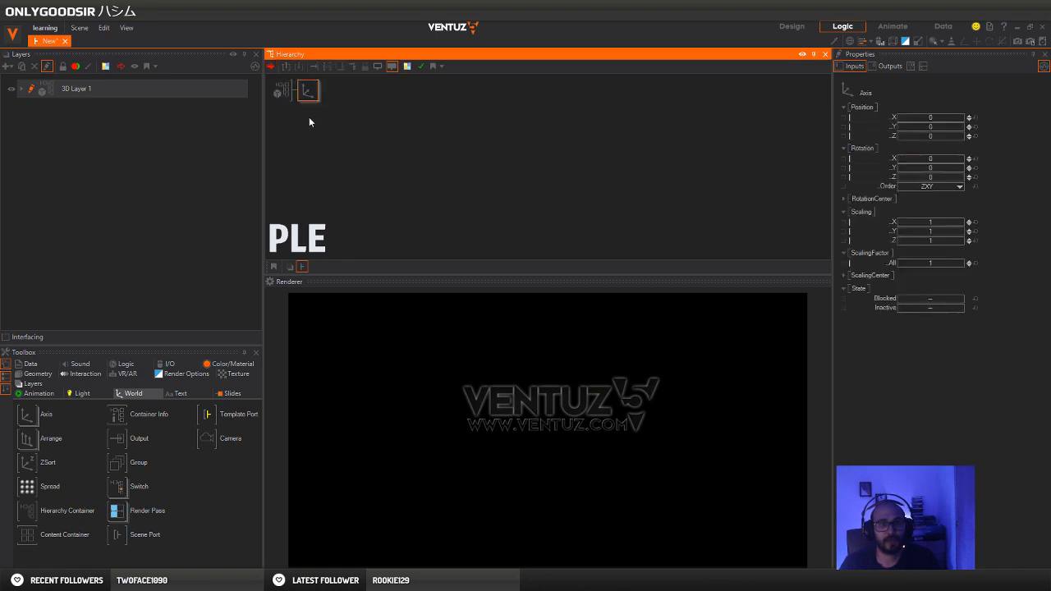
Attach a Circle geometry to the Axis node and set the axis's overall scaling factor to 19.4
left_click(38, 374)
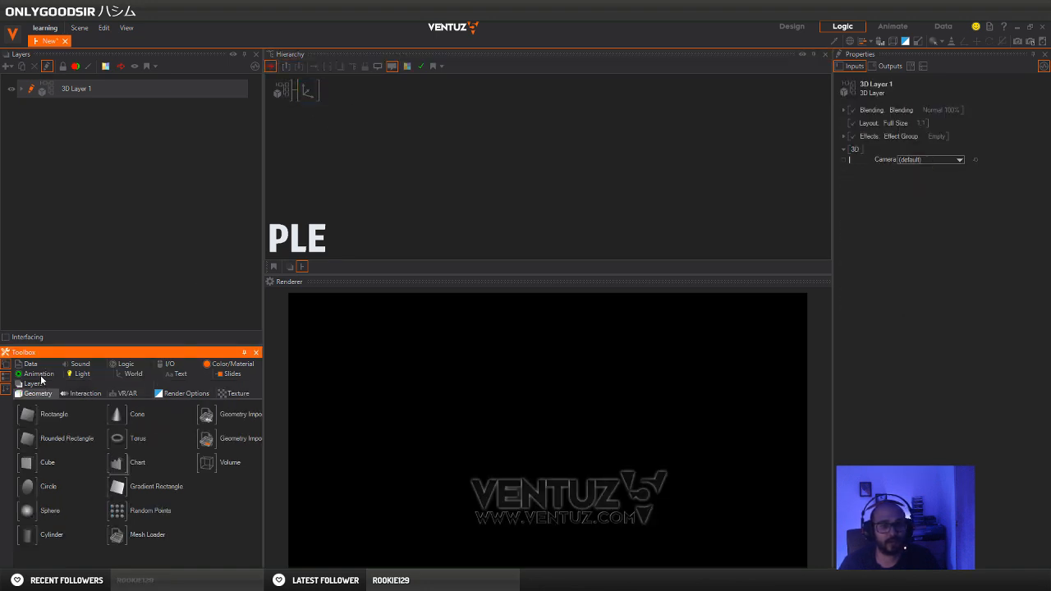
left_click_drag(83, 423, 316, 92)
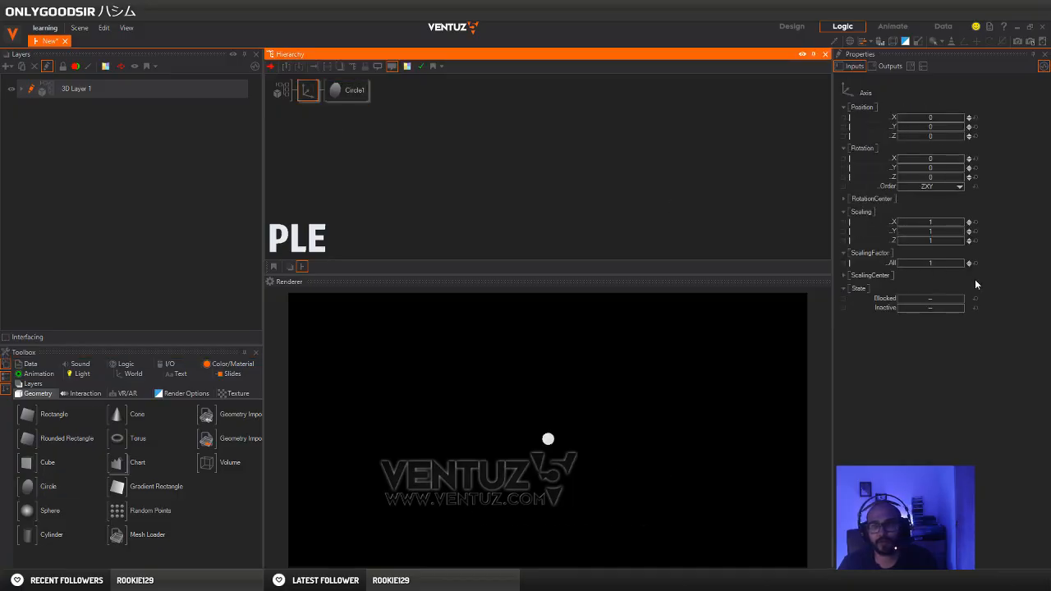
left_click_drag(948, 264, 972, 263)
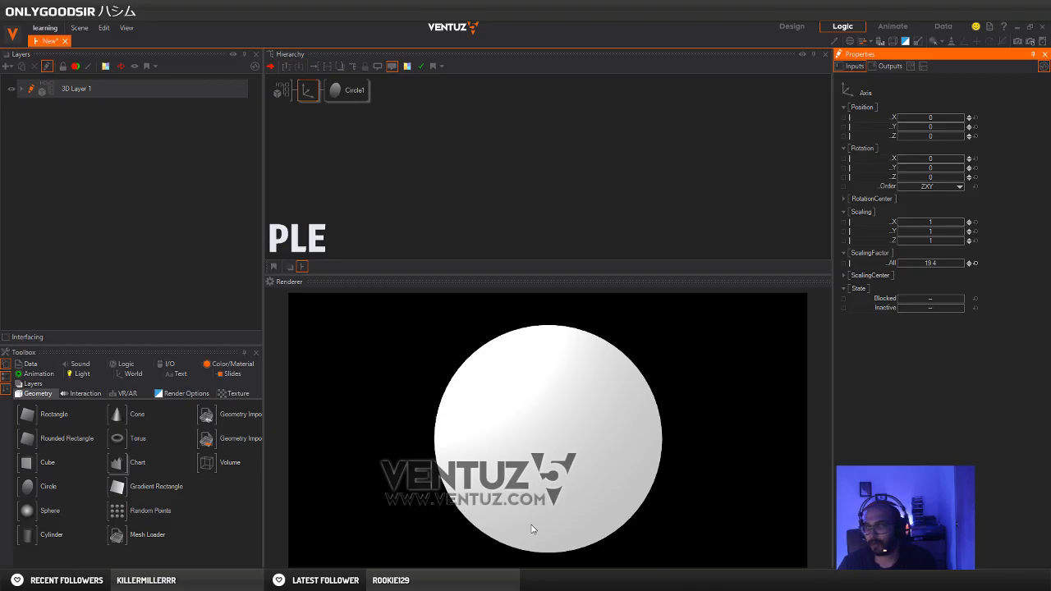
Insert a Texture material node between the Axis and the circle in the hierarchy
left_click(325, 116)
double_click(343, 128)
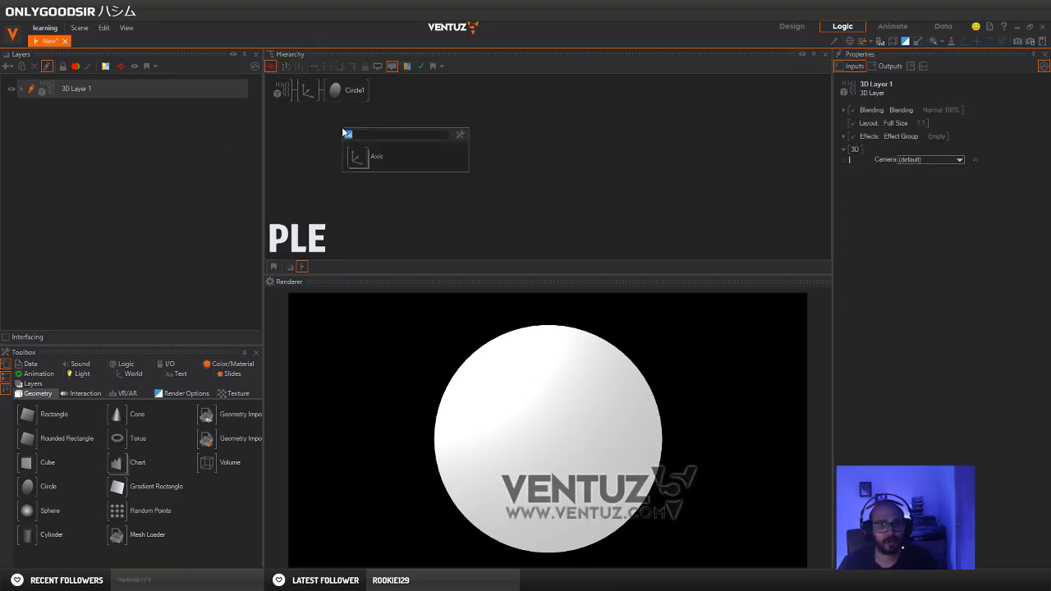
type("te")
left_click_drag(356, 157, 331, 95)
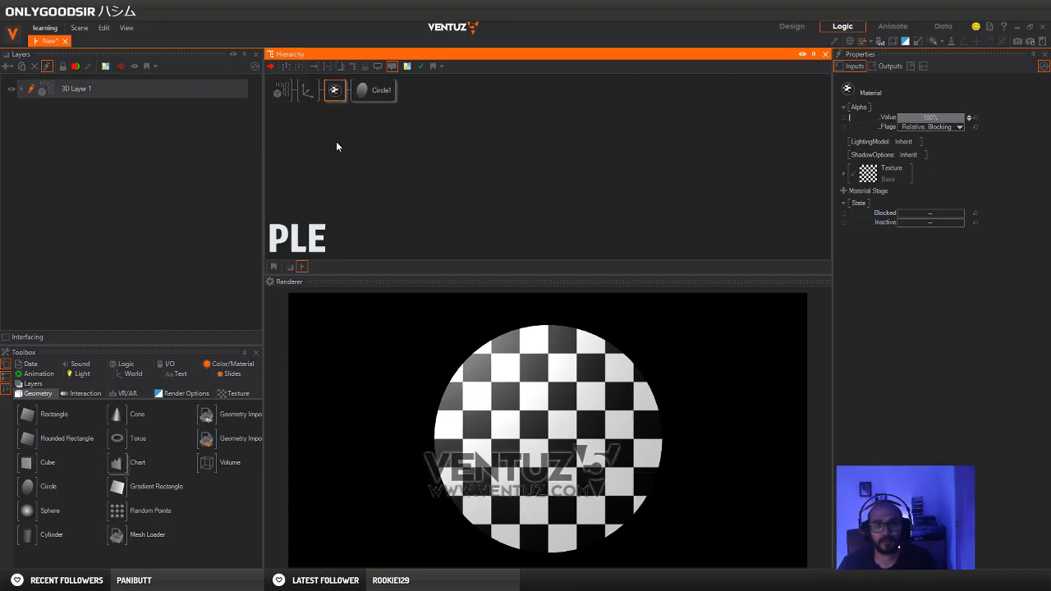
Load the DASH image from the Desktop's TEXTURES folder as the material's texture
double_click(868, 173)
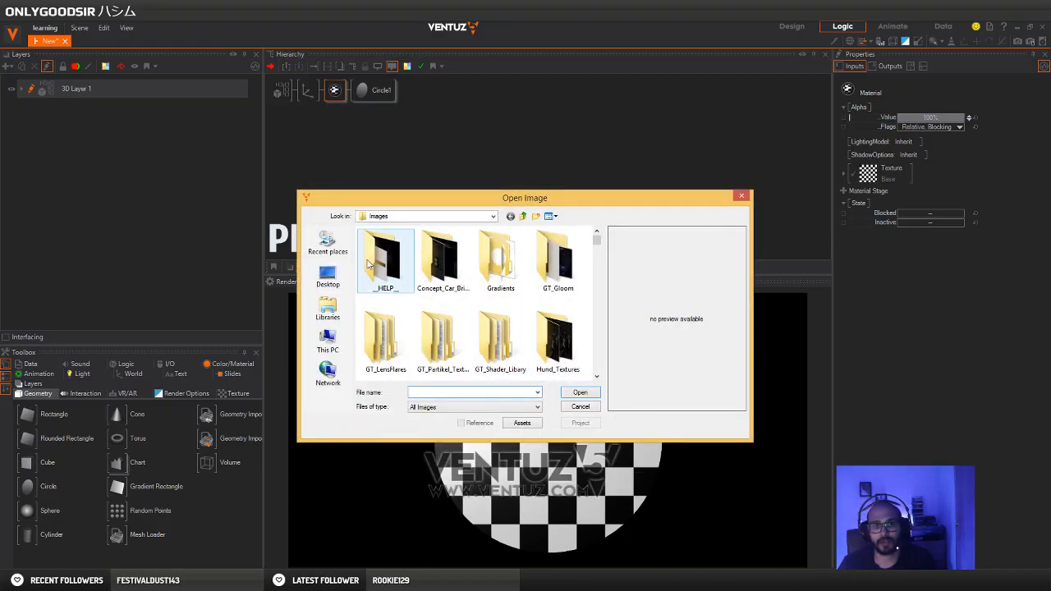
left_click(328, 278)
mouse_move(597, 250)
left_mouse_down()
mouse_move(596, 349)
mouse_move(595, 234)
left_mouse_up()
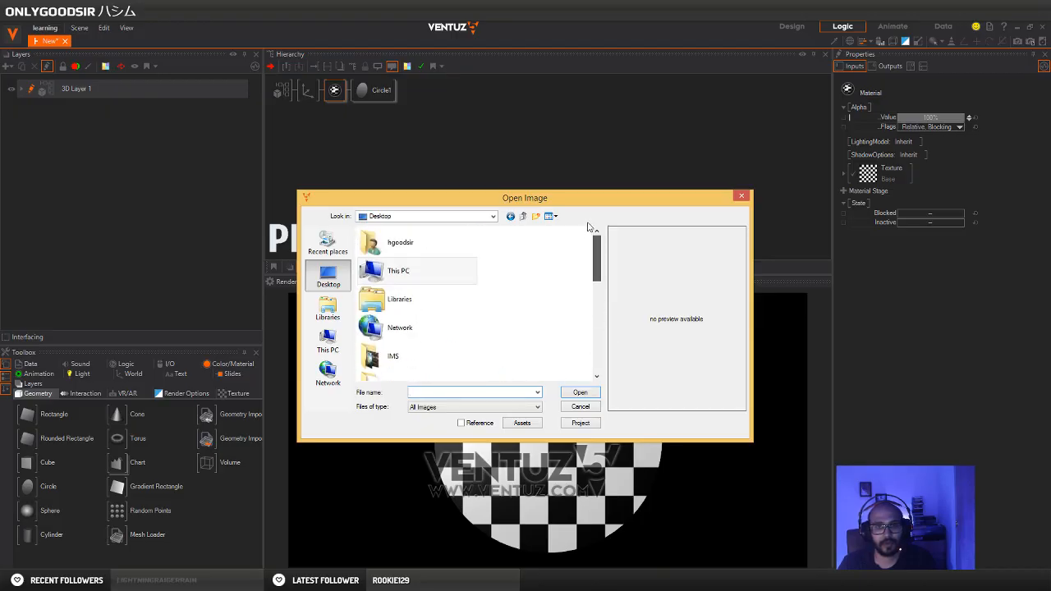
type("te")
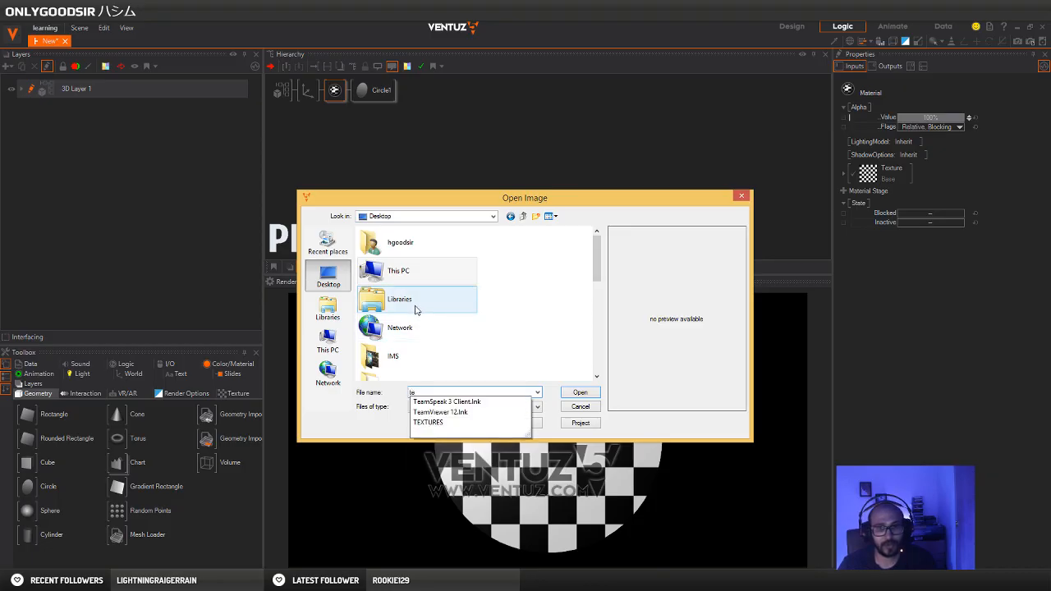
scroll(419, 283, "down", 5)
double_click(406, 243)
double_click(396, 264)
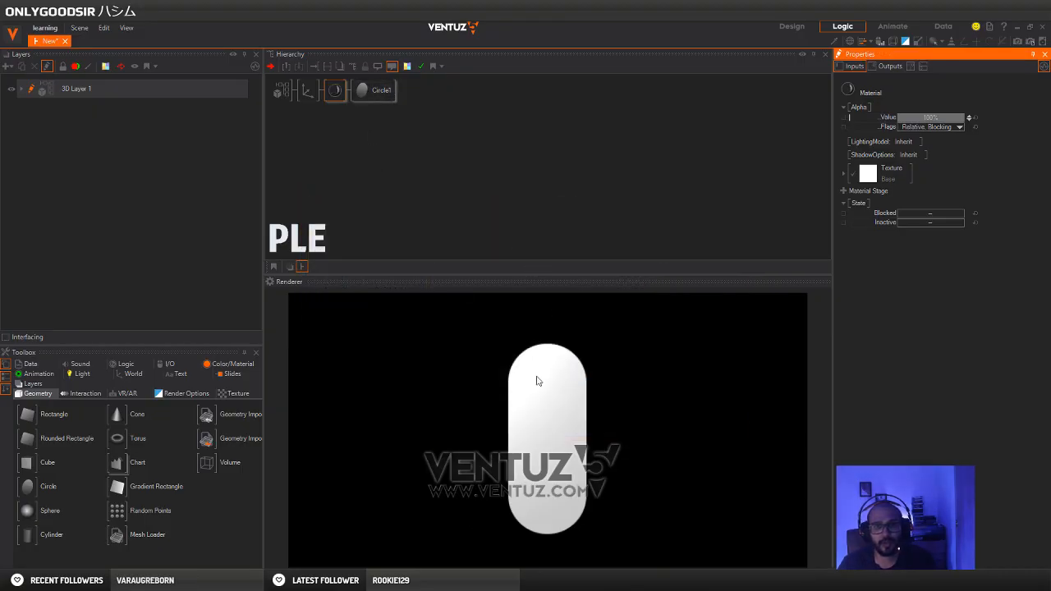
Set the circle's texture coordinates mode to Wrap
left_click(505, 452)
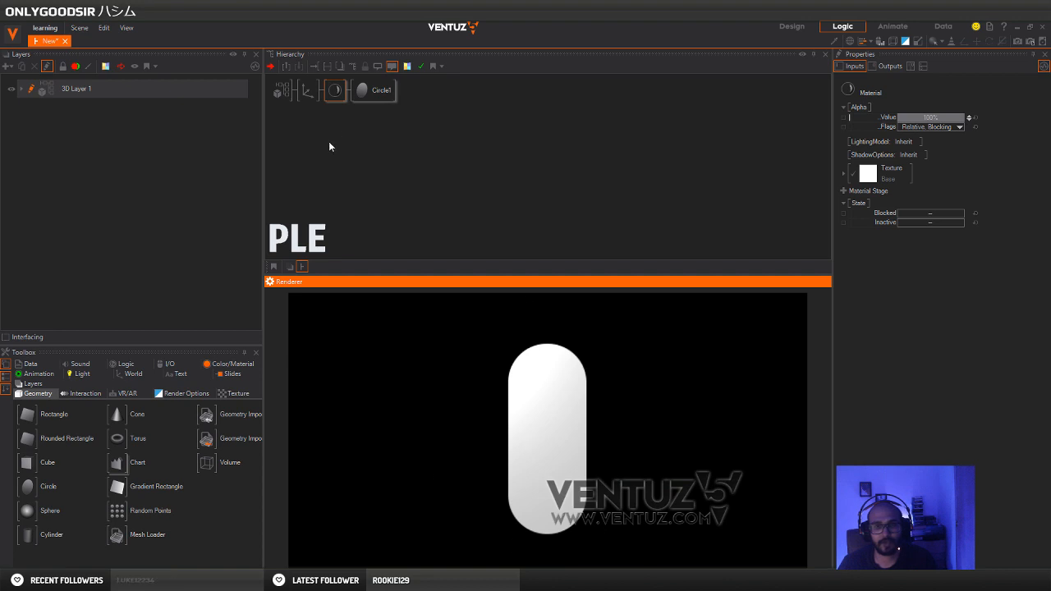
left_click(368, 91)
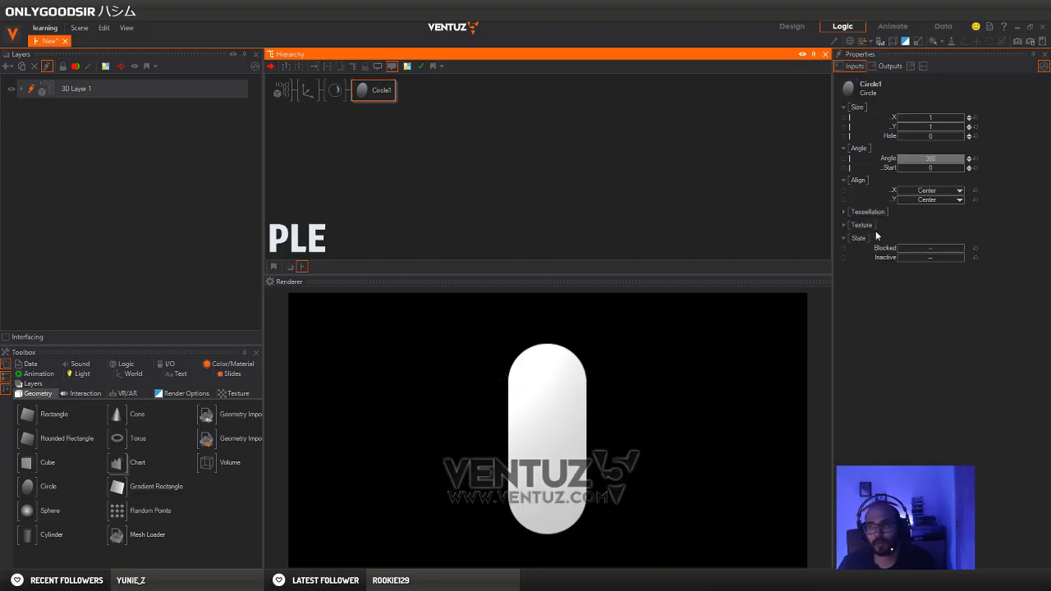
left_click(844, 224)
left_click(933, 236)
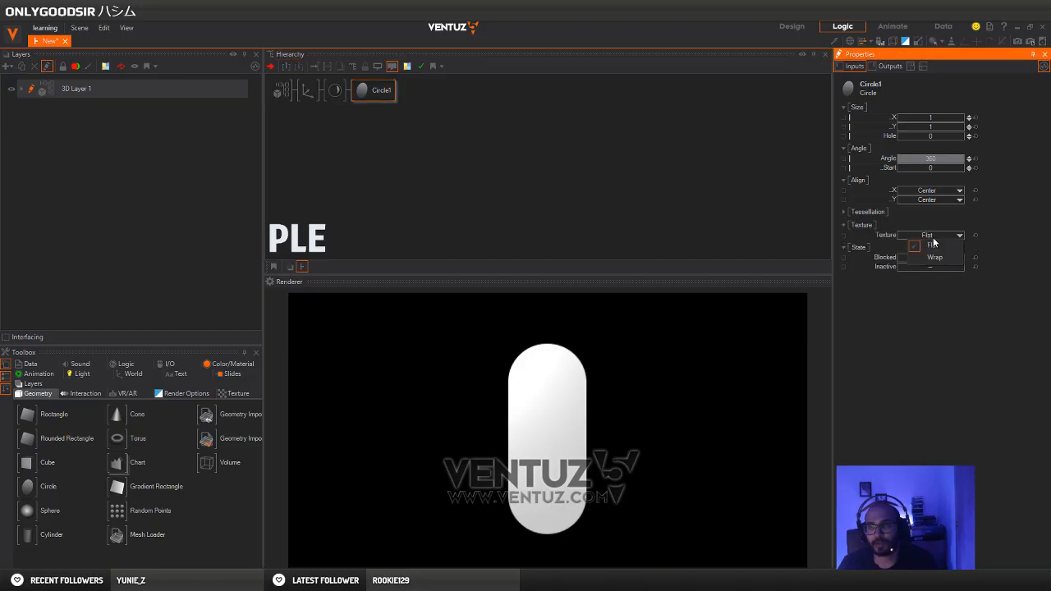
left_click(933, 258)
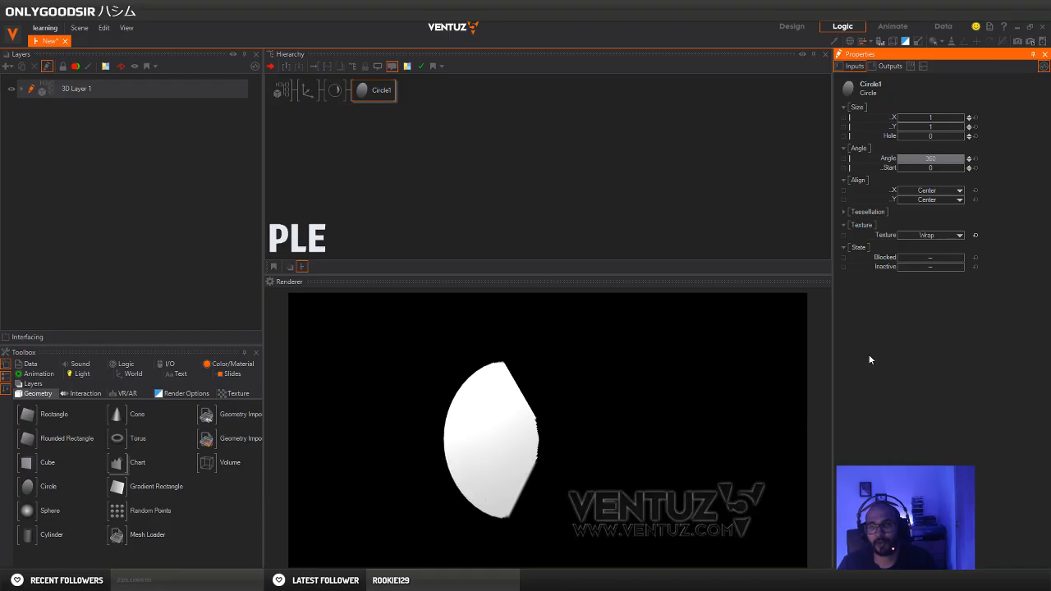
Switch the material texture's mapping to 2D Mapping with UV0 and reduce its overall scaling factor to 0.063
left_click(335, 90)
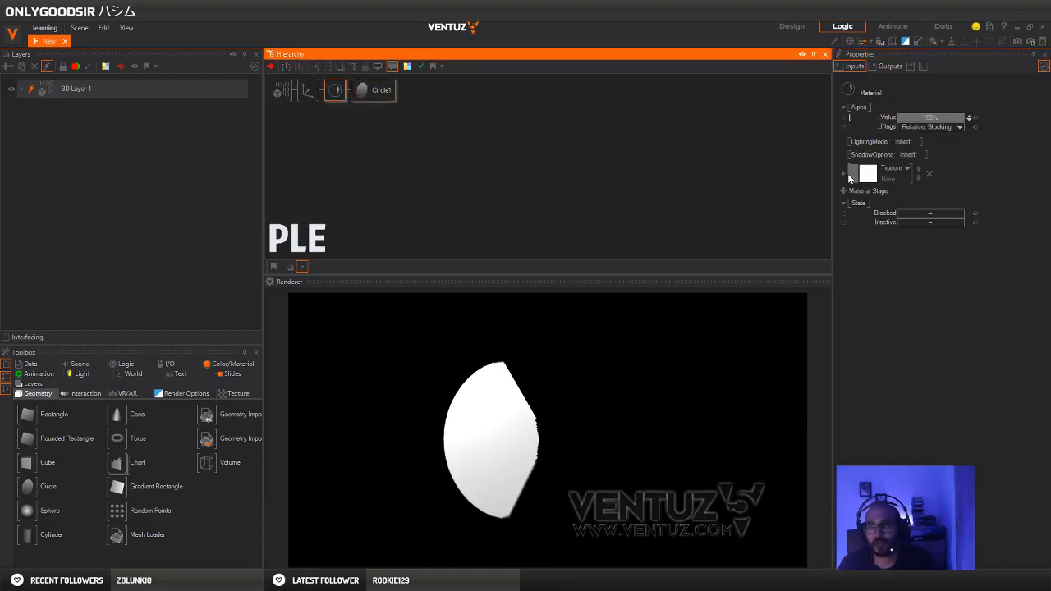
left_click(841, 174)
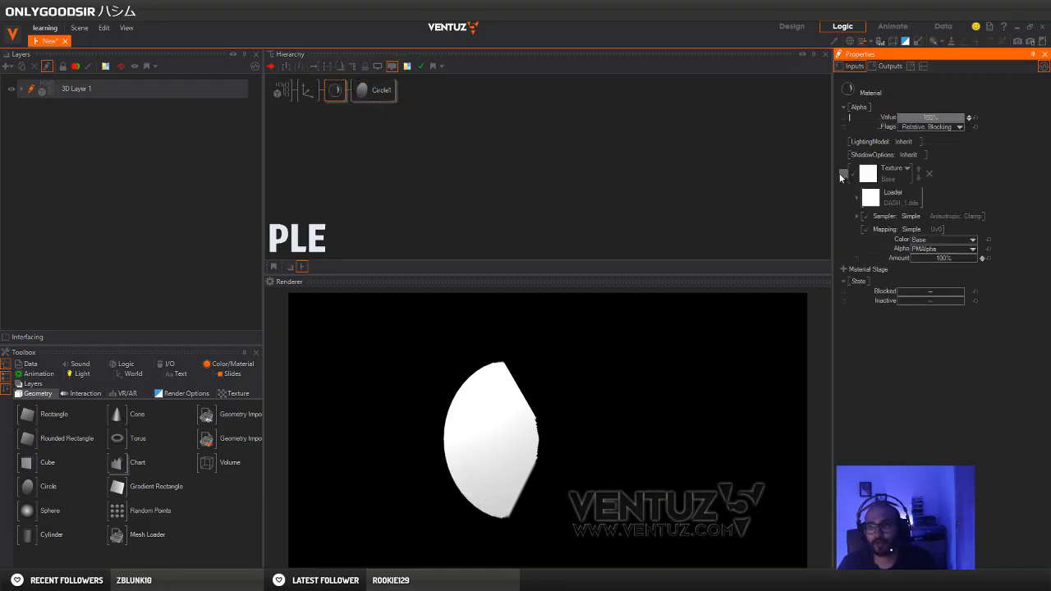
left_click(919, 230)
mouse_move(912, 255)
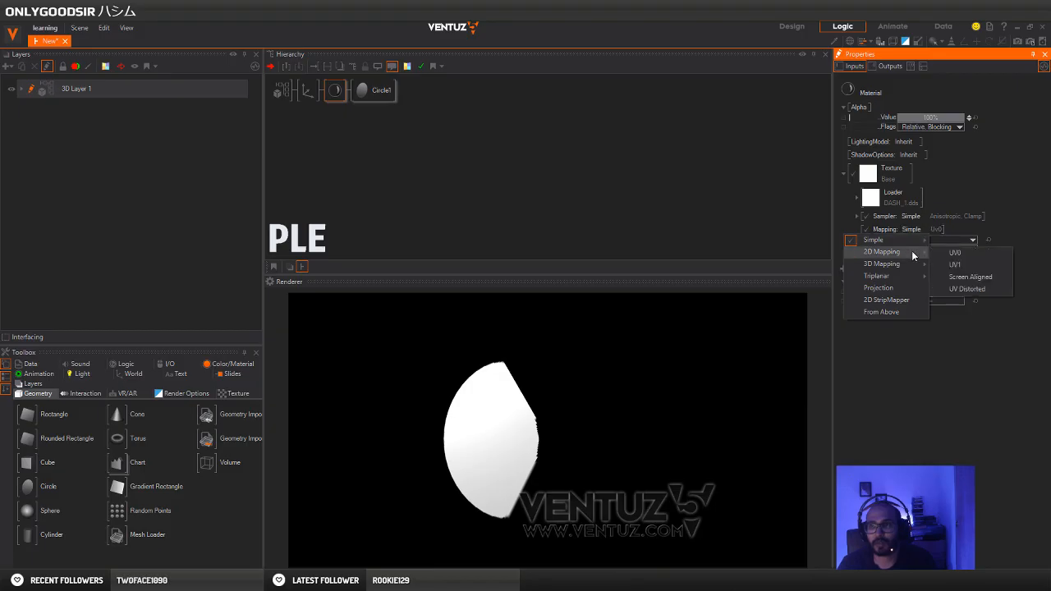
left_click(956, 252)
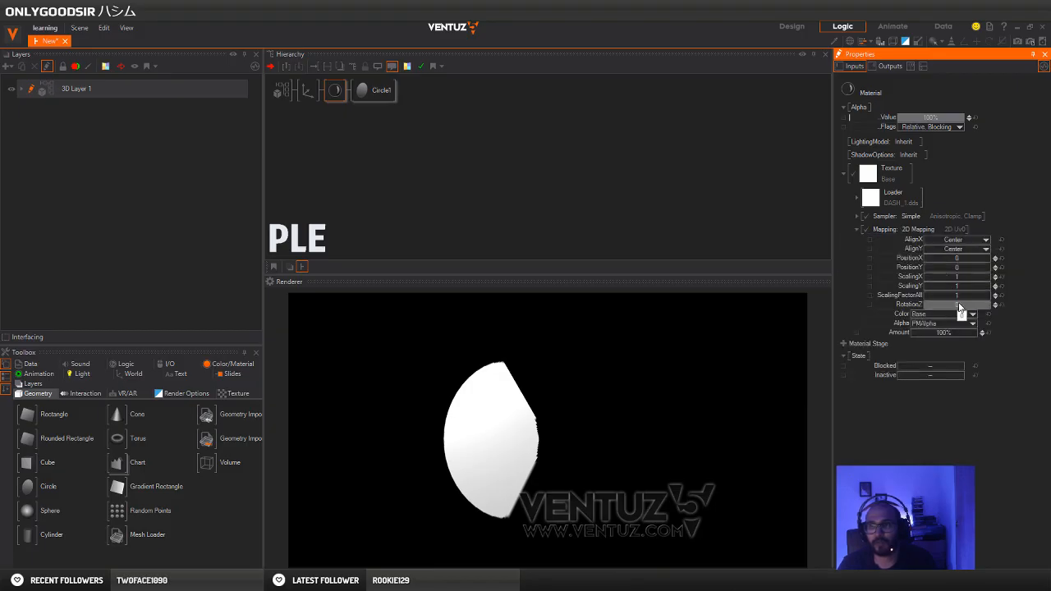
left_click_drag(965, 299, 936, 298)
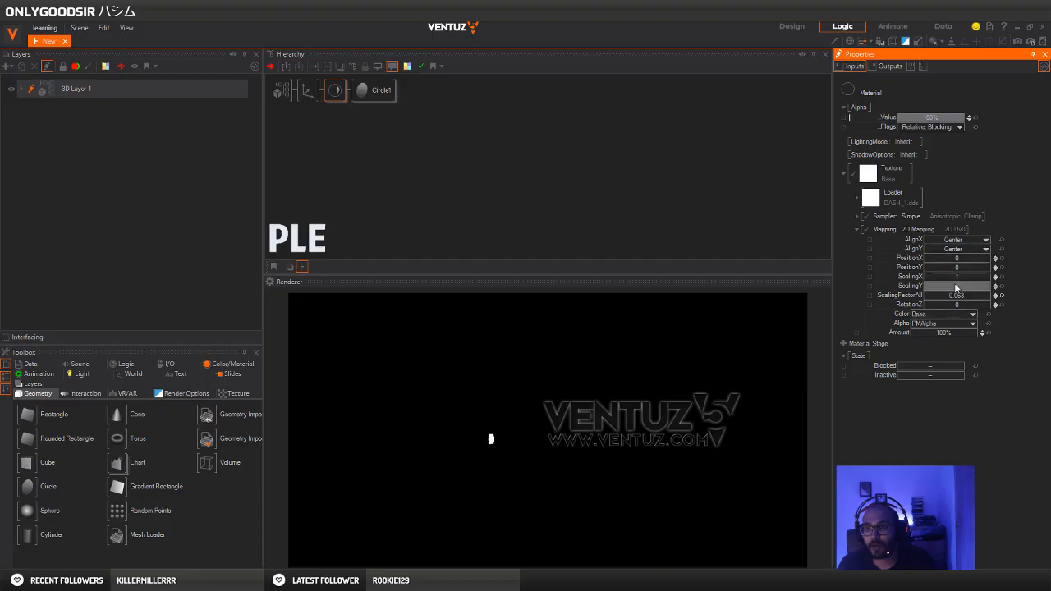
Change the texture's simple sampler type to Anisotropic, Wrap so the dash repeats around the circle
left_click(952, 230)
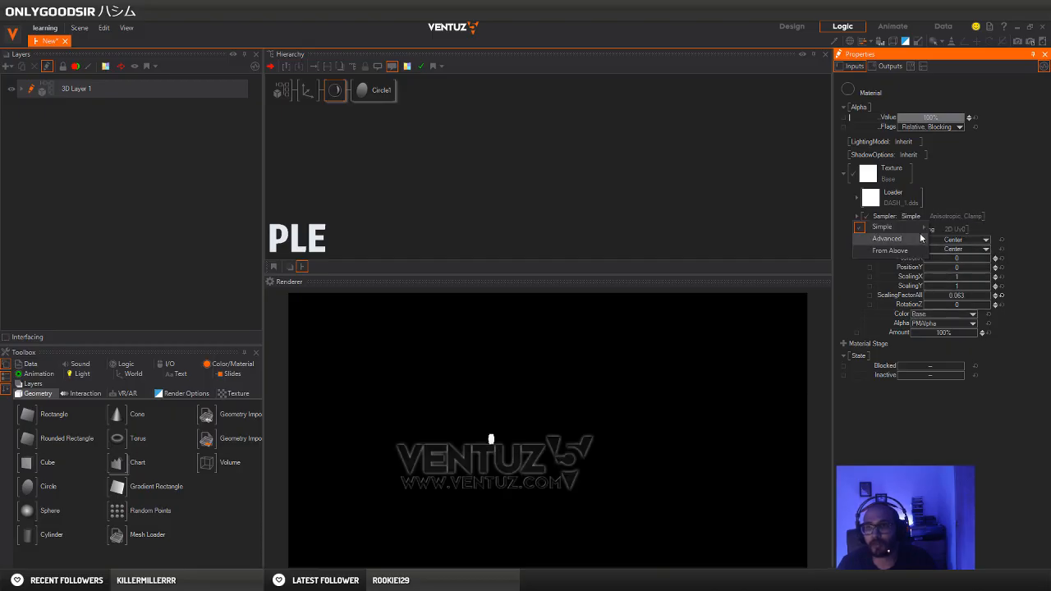
mouse_move(927, 231)
left_click(982, 240)
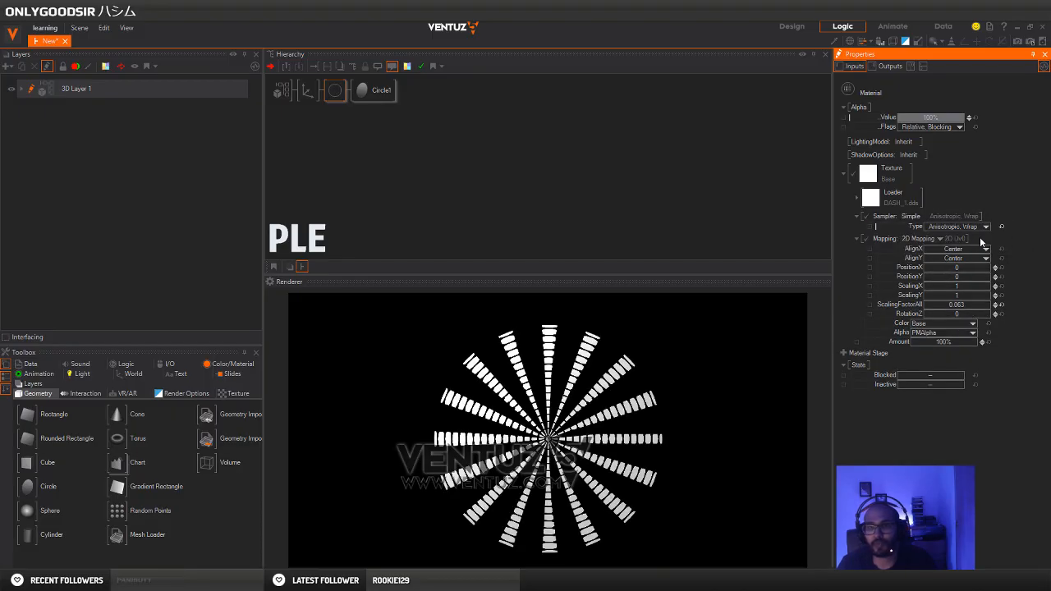
Enlarge the circle's hole to about 0.9 to leave a thin ring
left_click(370, 91)
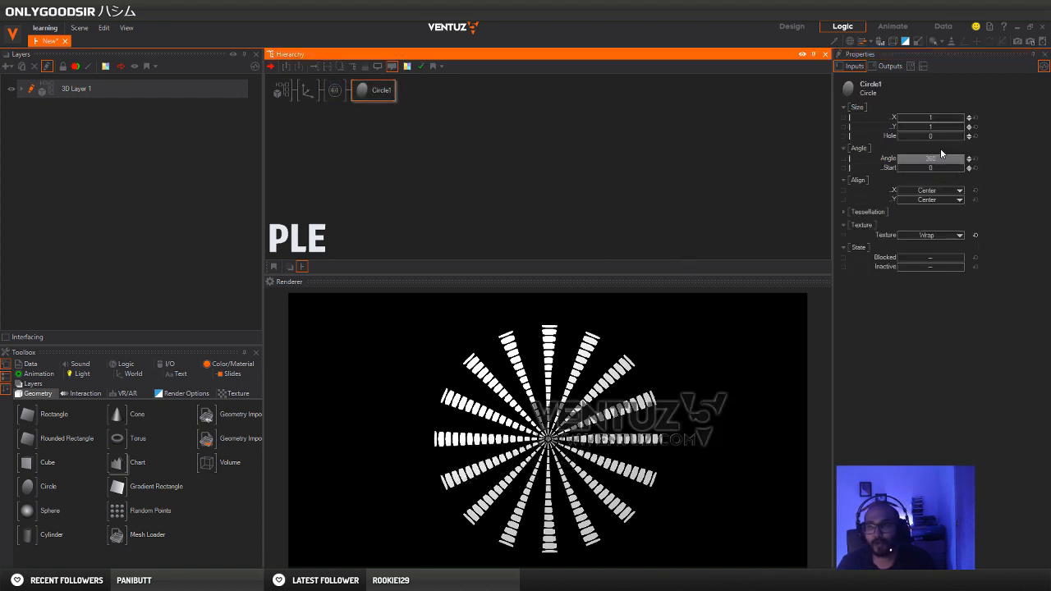
mouse_move(929, 140)
left_mouse_down()
mouse_move(965, 139)
mouse_move(948, 140)
left_mouse_up()
Set the texture mapping's X scaling to 0.0189 and reset its overall scaling factor to 1
left_click(338, 95)
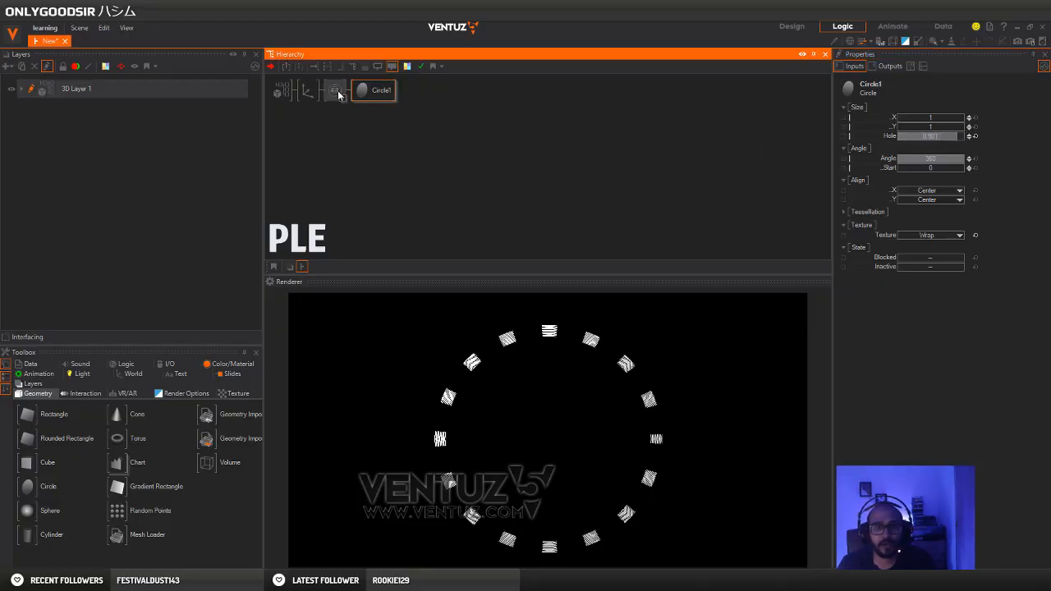
left_click(337, 92)
left_click_drag(1002, 306, 974, 284)
left_click(1002, 306)
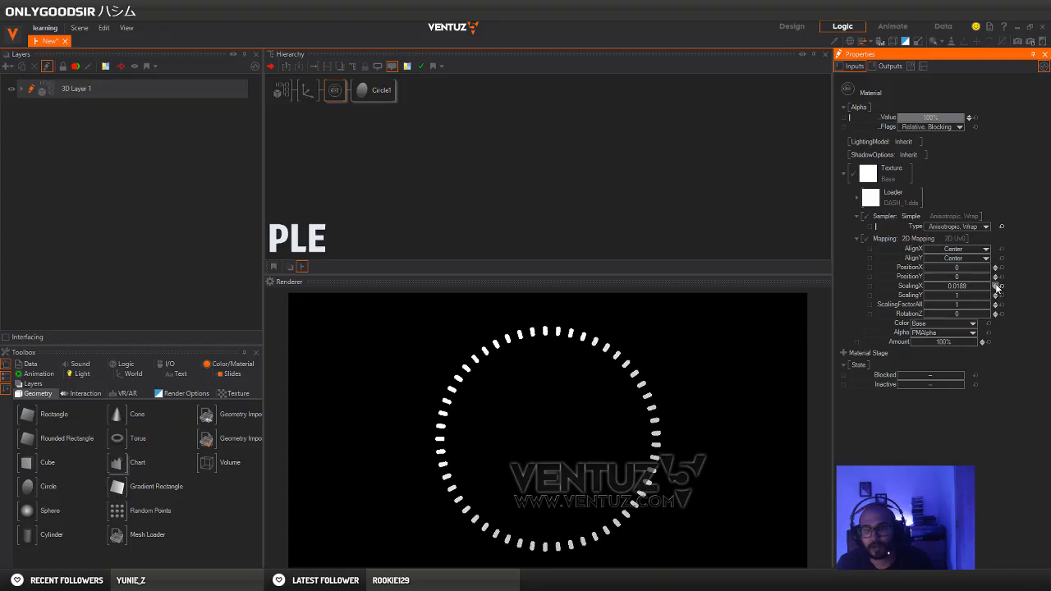
Set the Axis node's Y rotation to 2
left_click(293, 89)
left_click(308, 90)
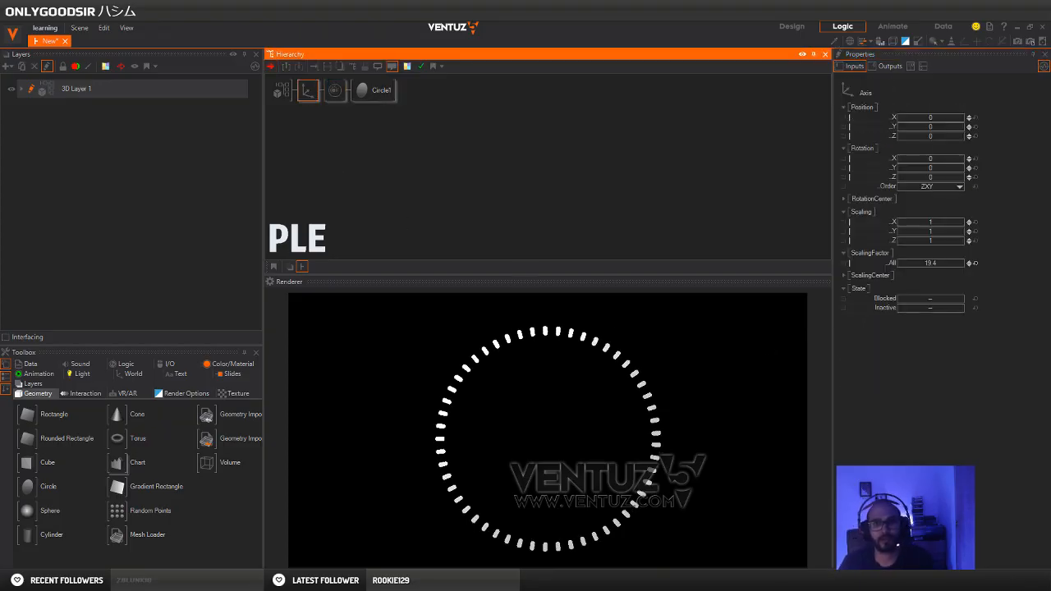
mouse_move(925, 169)
left_mouse_down()
mouse_move(950, 164)
mouse_move(911, 169)
mouse_move(929, 175)
left_mouse_up()
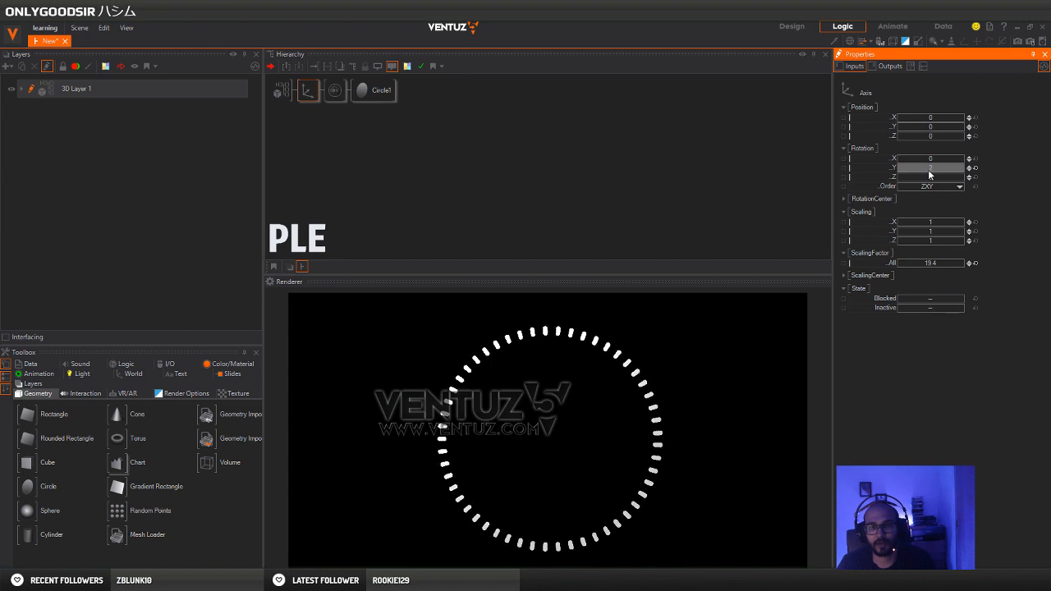
Set the material's lighting model to No Light with a white base color
left_click(368, 116)
left_click(377, 90)
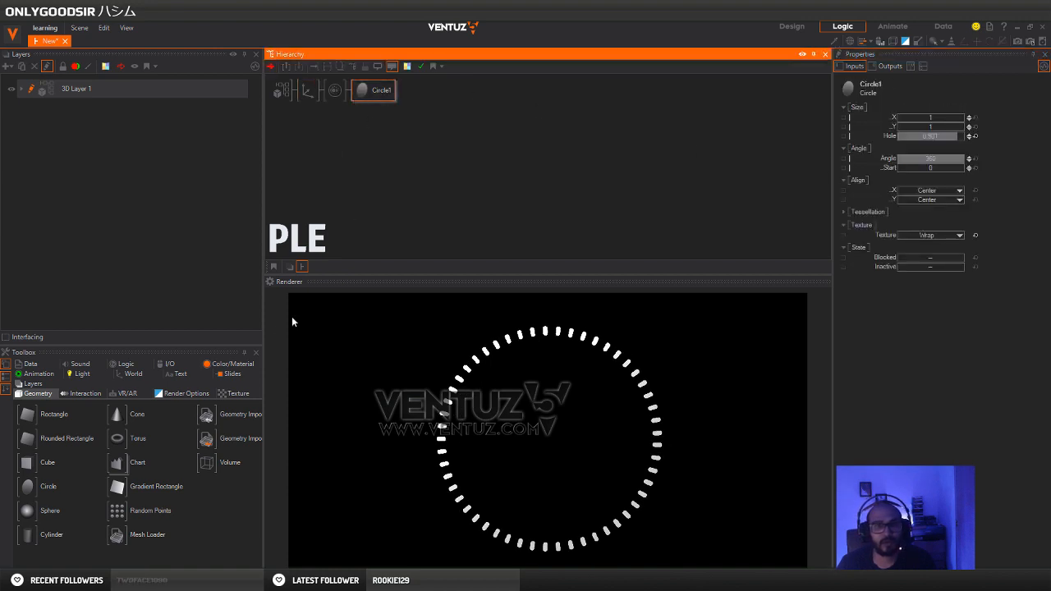
left_click(335, 91)
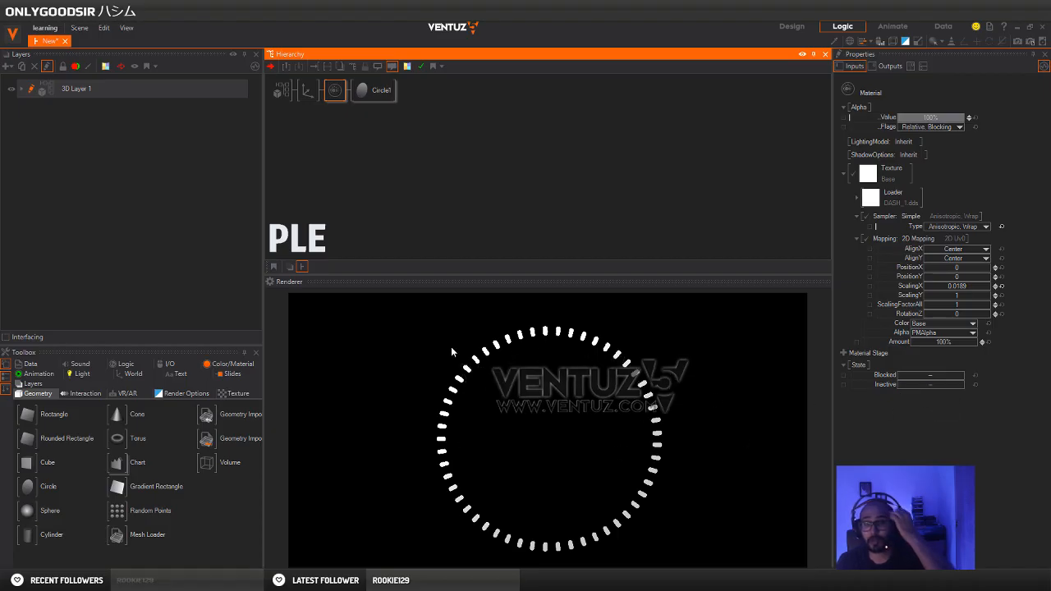
left_click(343, 134)
left_click(335, 90)
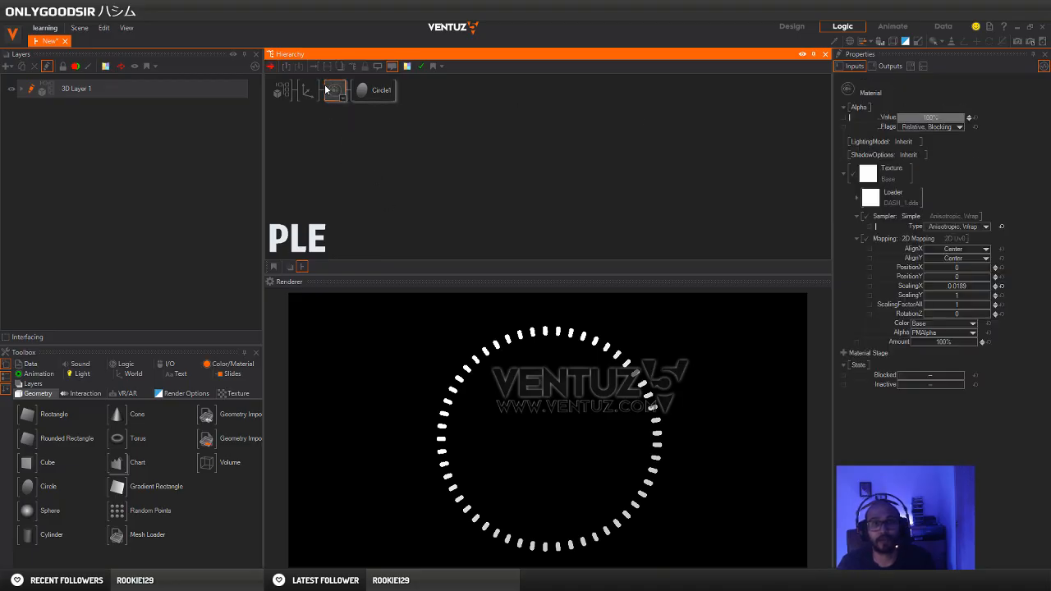
left_click(906, 142)
mouse_move(886, 180)
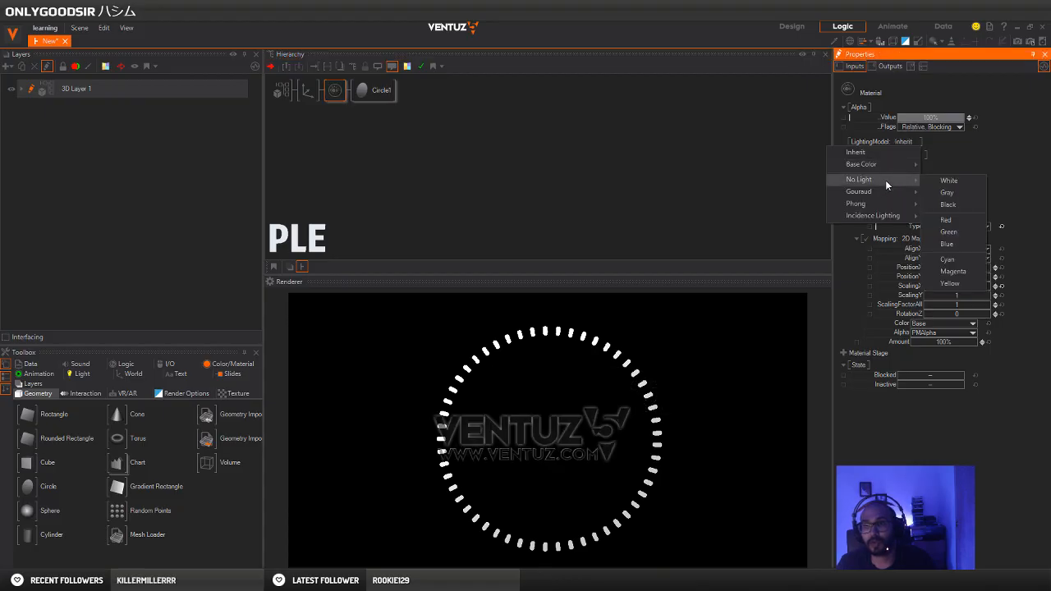
left_click(944, 180)
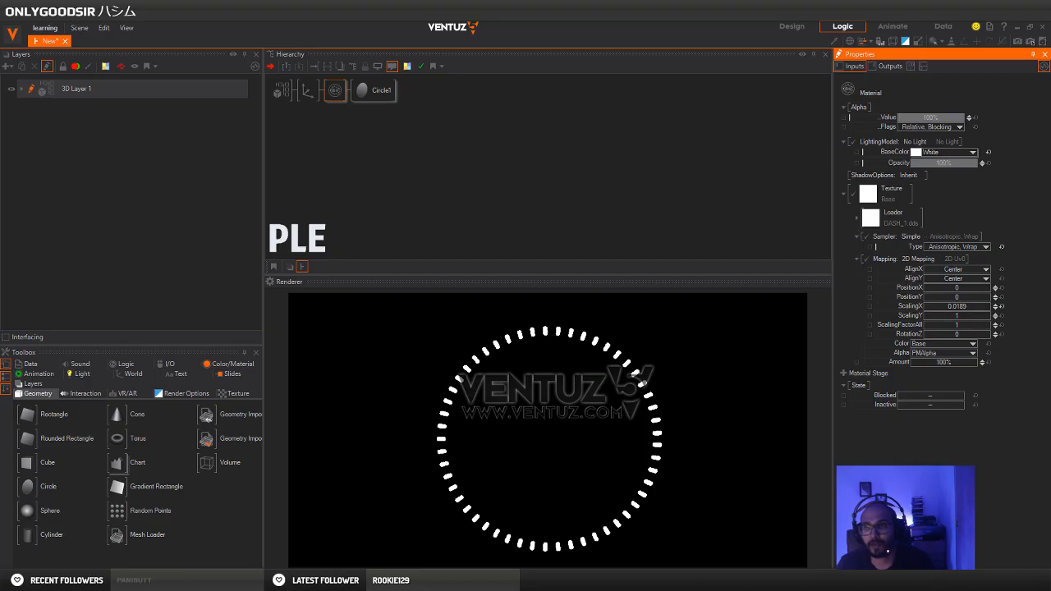
left_click(978, 248)
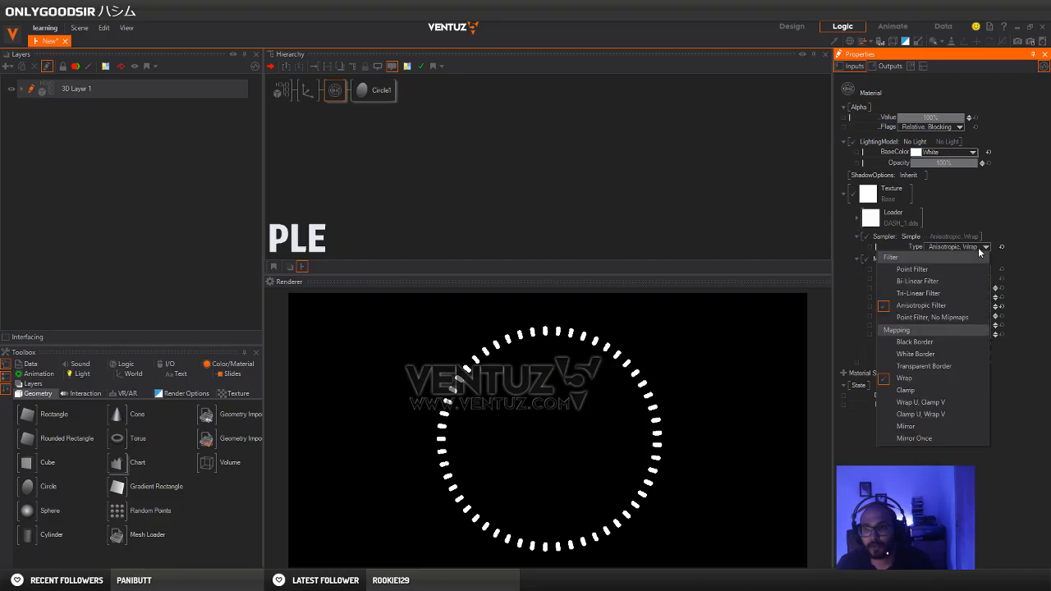
left_click(1001, 197)
Reset the Axis node's Y rotation to its default
left_click(317, 141)
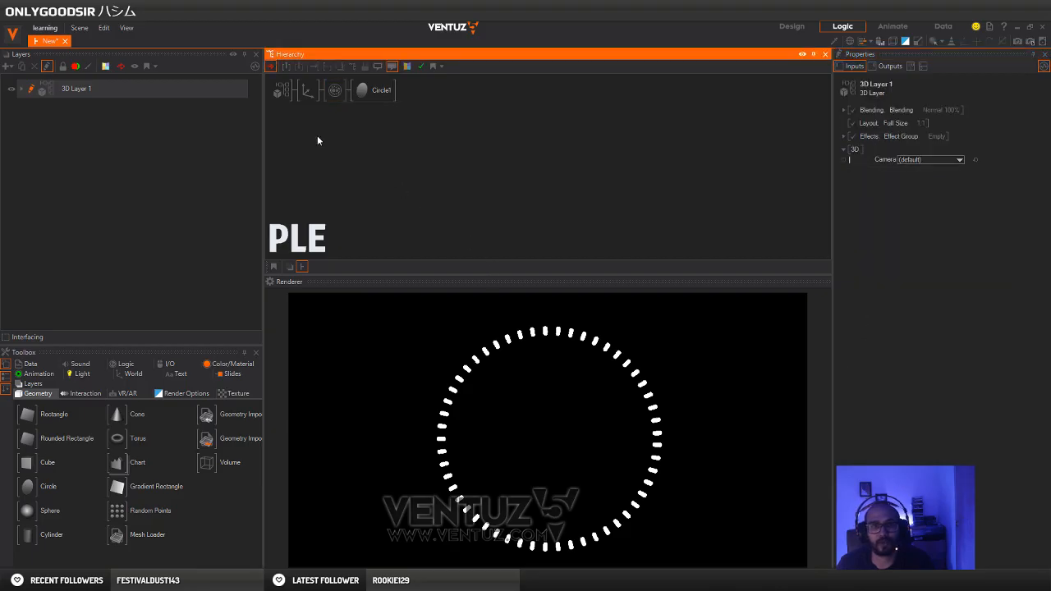
left_click(317, 91)
left_click(977, 169)
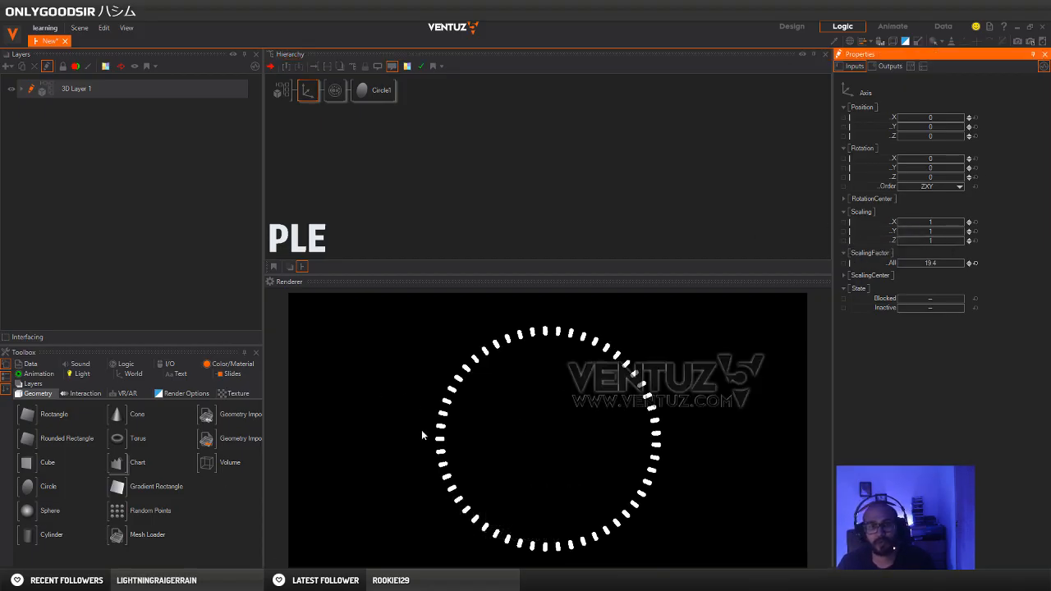
Duplicate the branch of Axis, material and circle as a second branch under the 3D layer
left_click(330, 114)
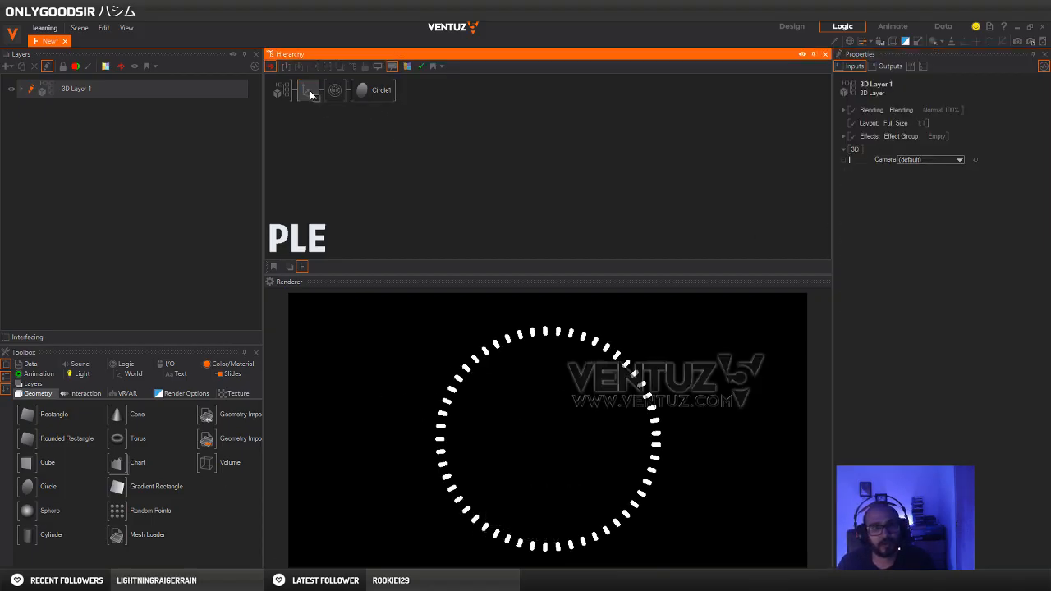
left_click(308, 91)
left_click_drag(308, 92, 308, 112, "ctrl")
Change the duplicated material's base color to cyan (0, 219, 239)
left_click(334, 115)
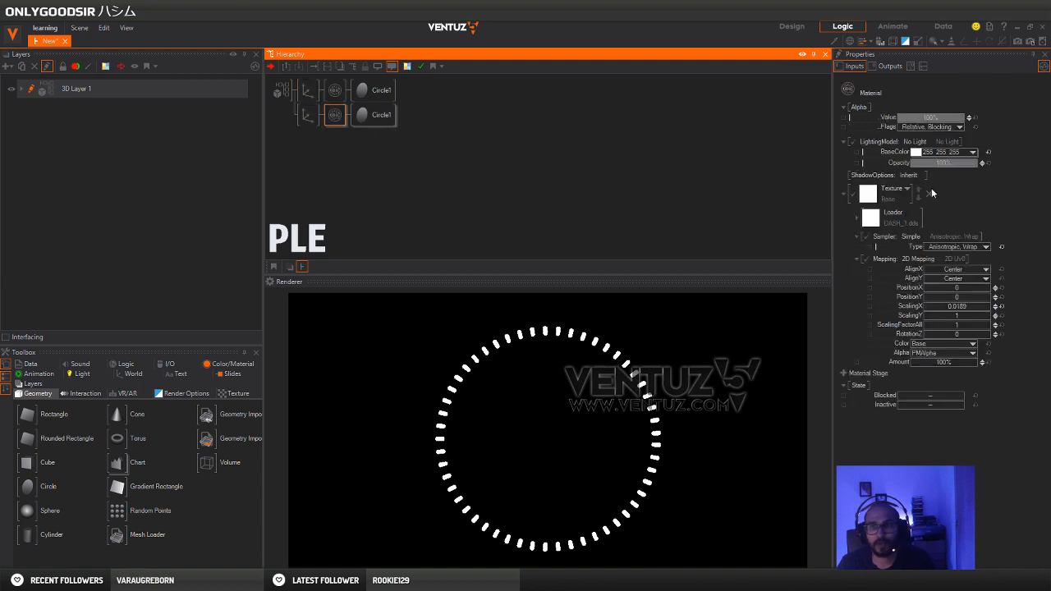
left_click(974, 152)
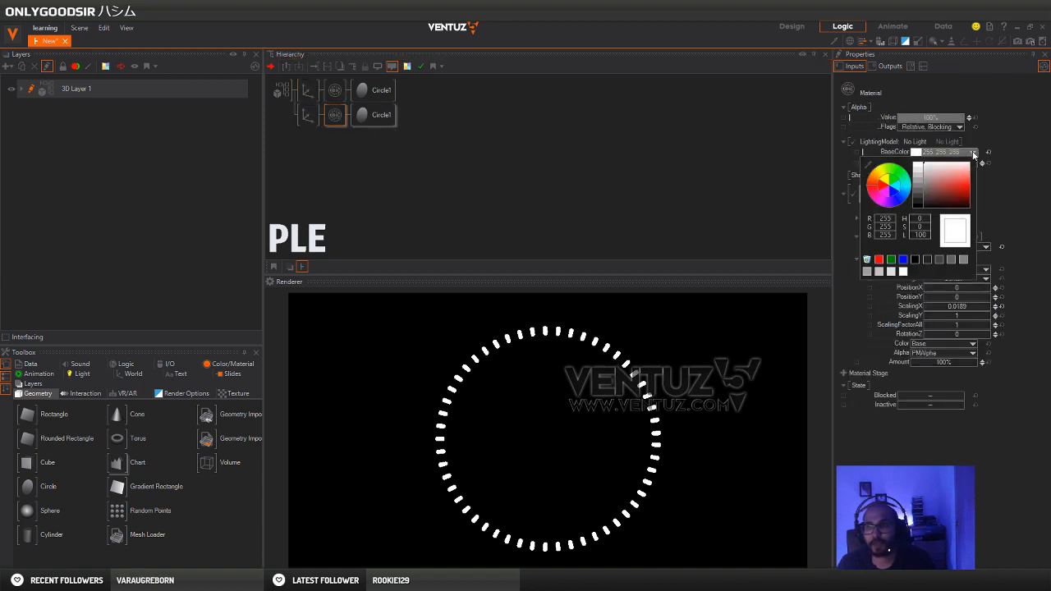
left_click(900, 186)
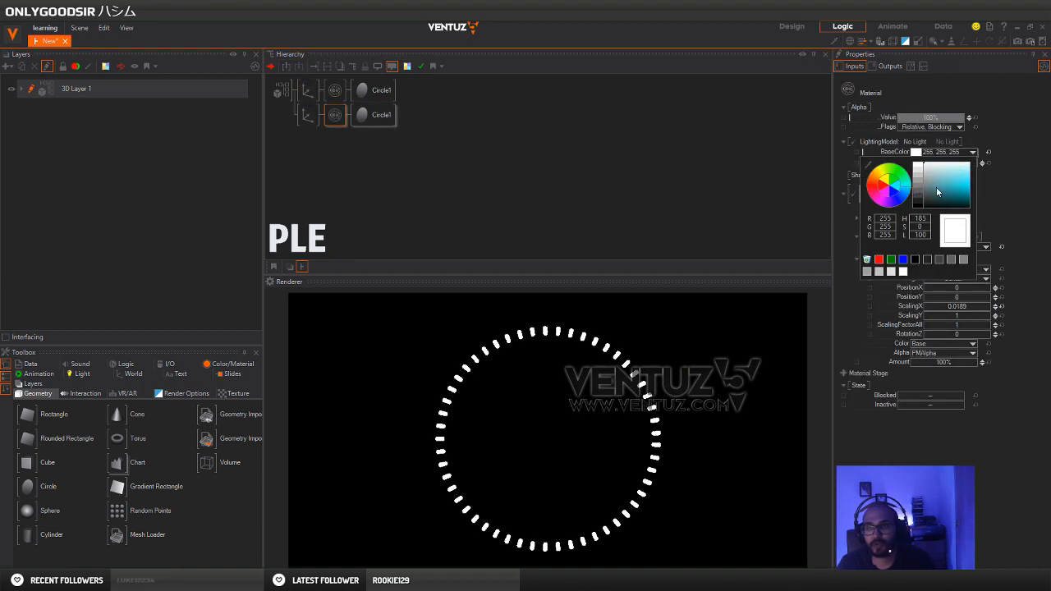
left_click_drag(937, 189, 989, 186)
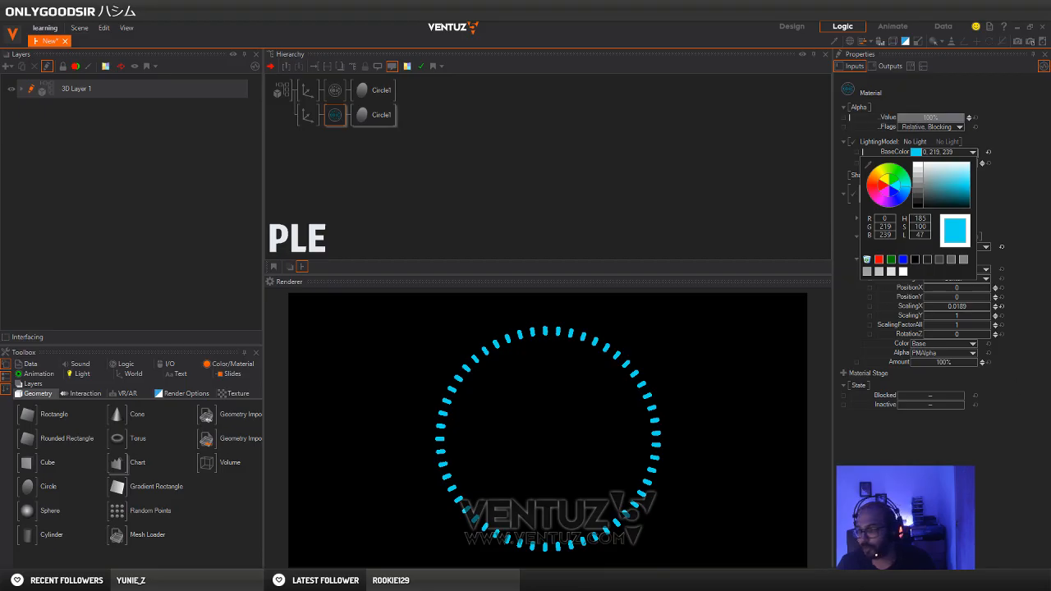
key("Escape")
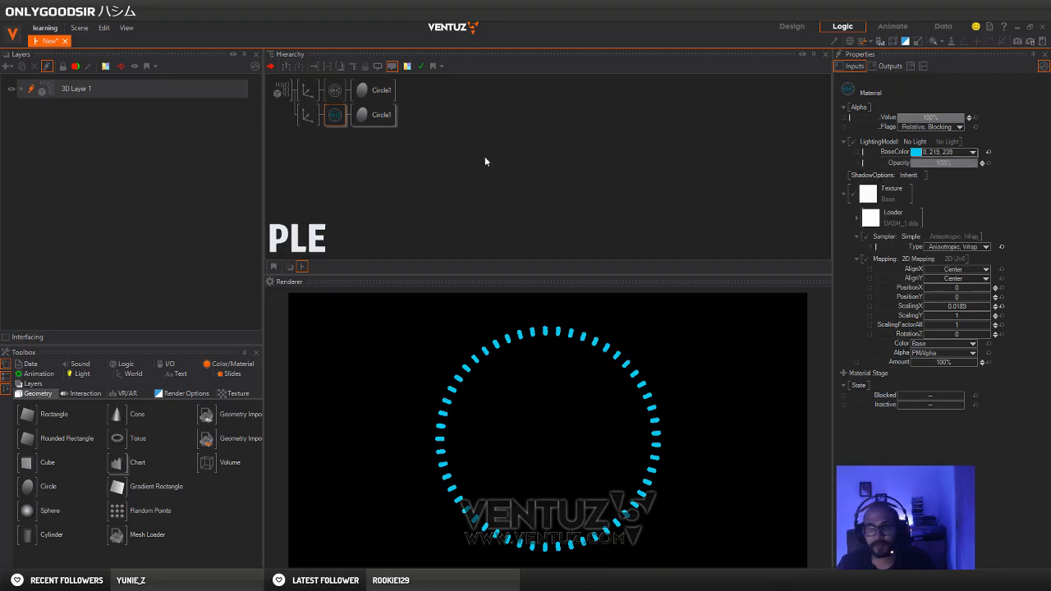
Set the duplicated circle's start angle to 85.9 and its angle to about 167 to form a partial cyan arc
left_click(373, 115)
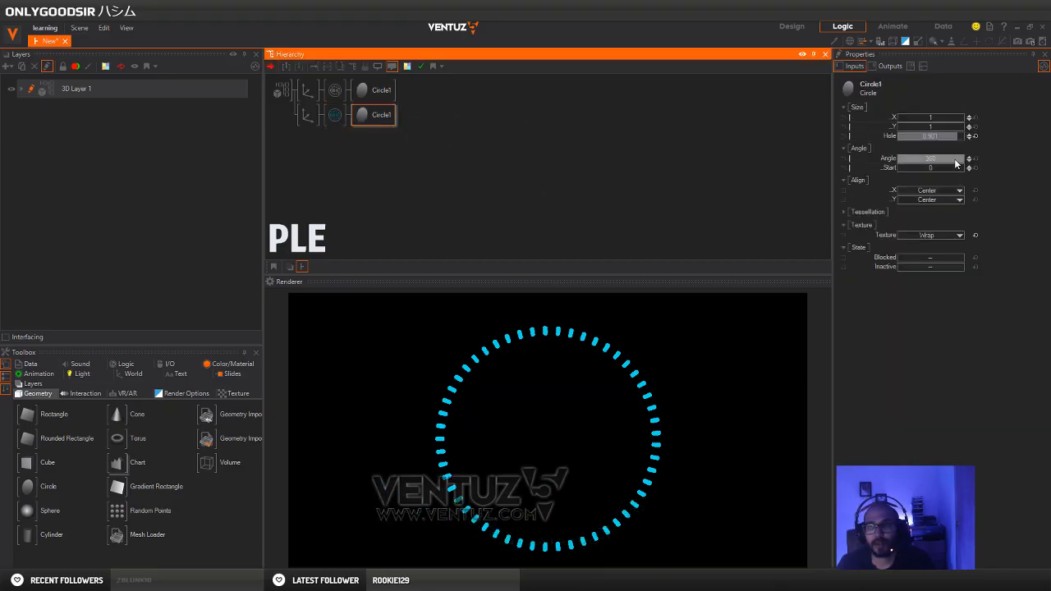
left_click_drag(955, 163, 899, 176)
mouse_move(961, 167)
left_mouse_down()
mouse_move(896, 171)
mouse_move(897, 162)
mouse_move(967, 162)
left_mouse_up()
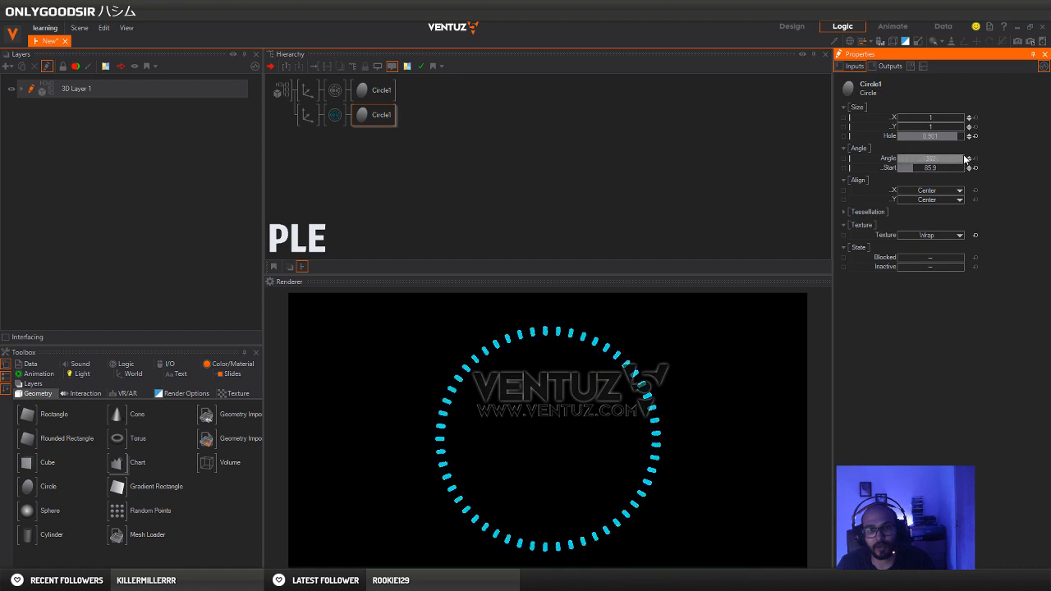
left_click_drag(899, 167, 929, 160)
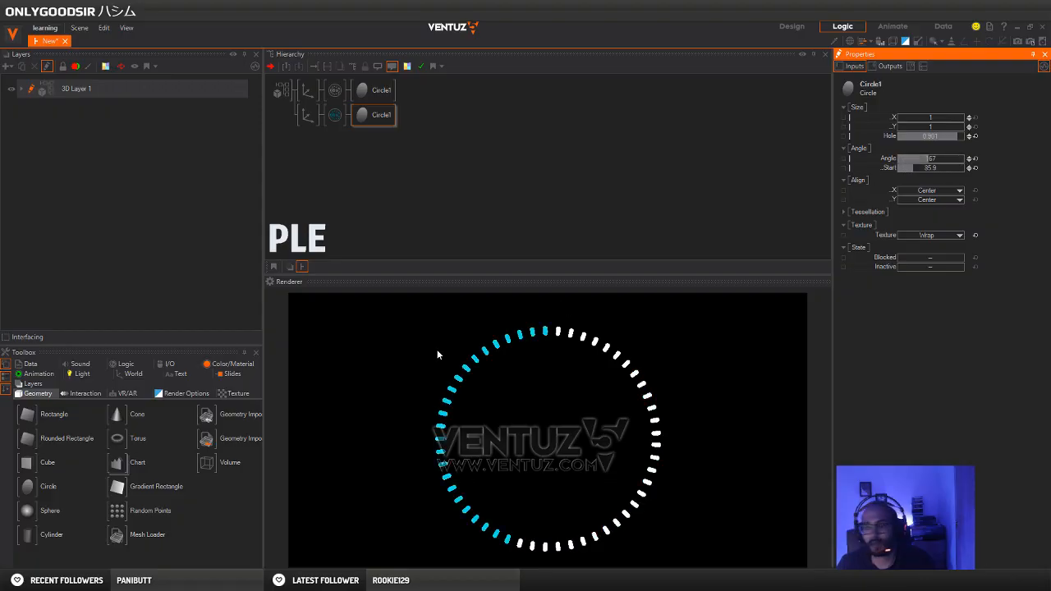
Check the Pinterest dial reference in the browser window's preview
mouse_move(189, 582)
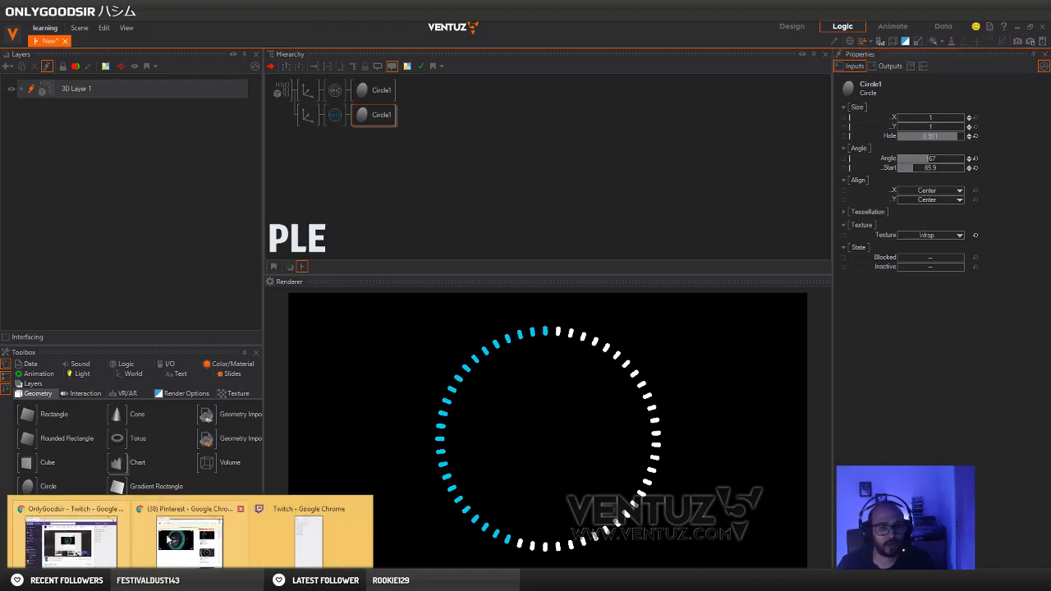
mouse_move(184, 523)
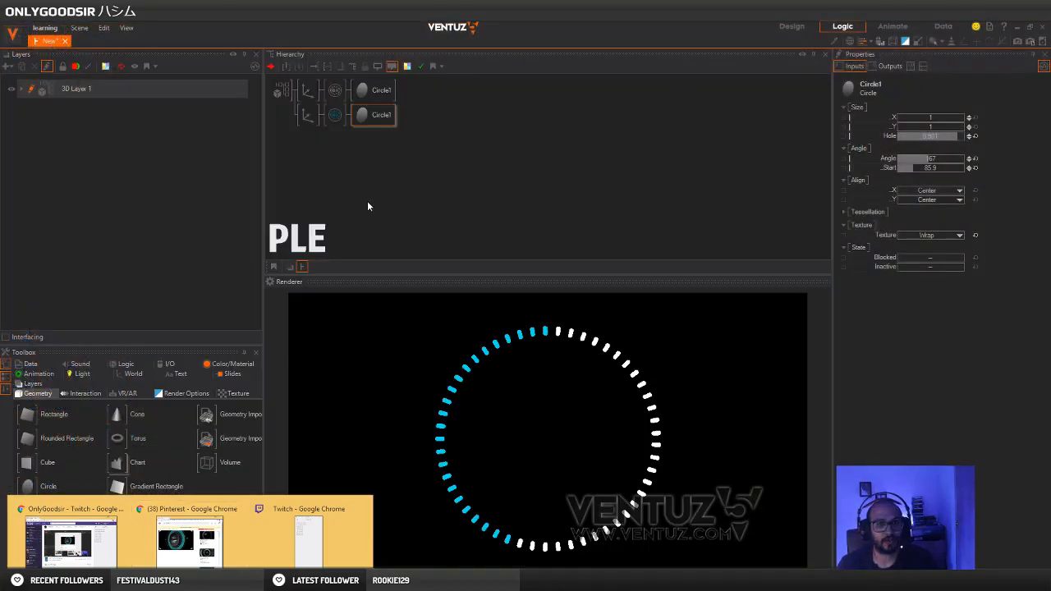
Using the Pinterest dial as reference, shorten the cyan arc by setting the circle's angle to 34 and start angle to about 194.9
left_click(205, 509)
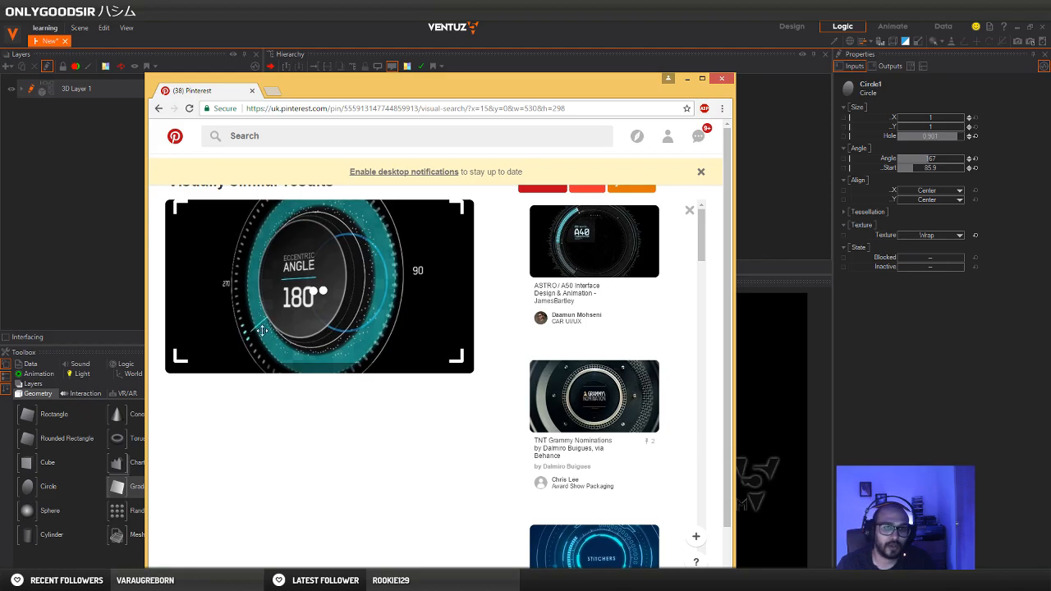
left_click(596, 26)
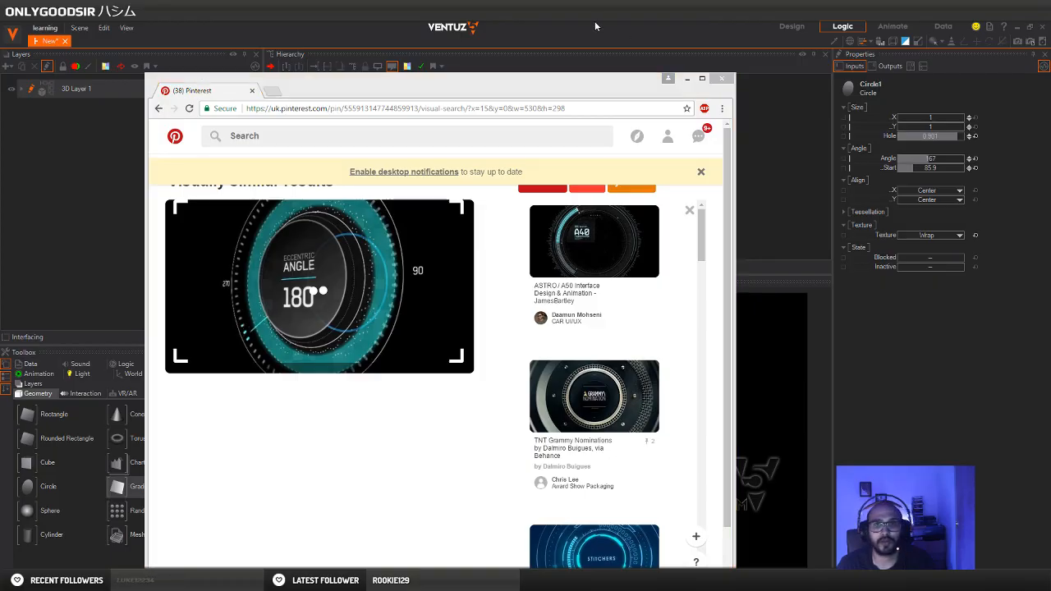
left_click_drag(912, 168, 936, 171)
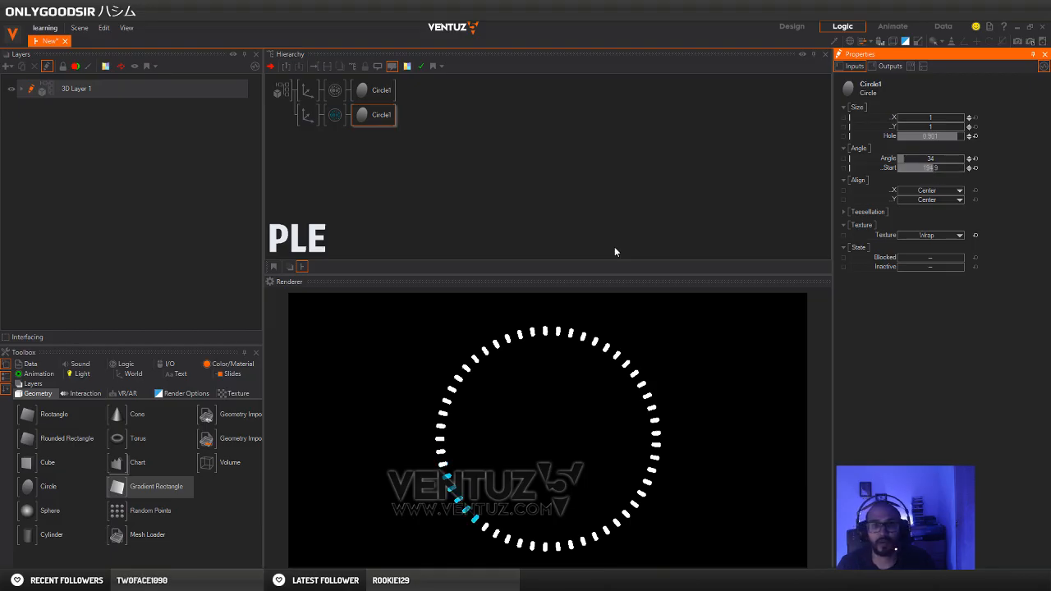
left_click(331, 184)
Check the dash texture in Photoshop and the Pinterest dial reference, and return to the Ventuz scene
left_click(312, 580)
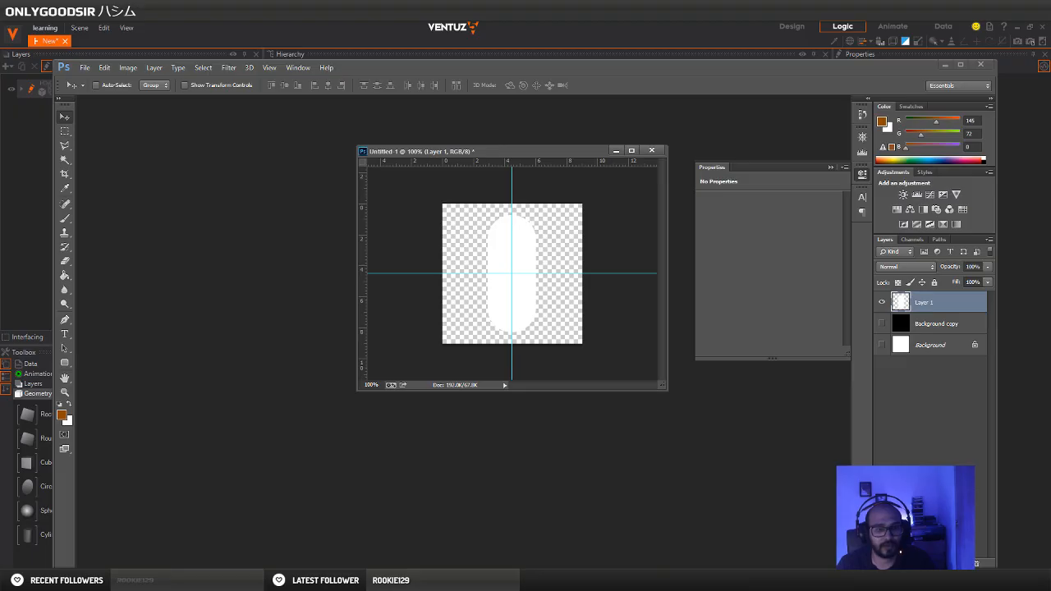
mouse_move(189, 580)
left_click(191, 533)
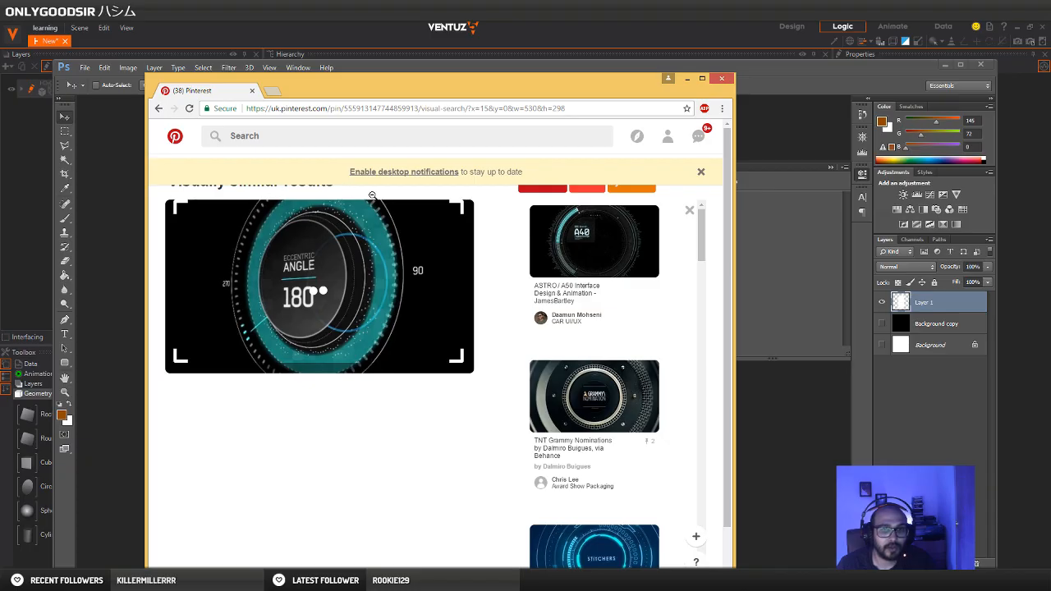
left_click(749, 38)
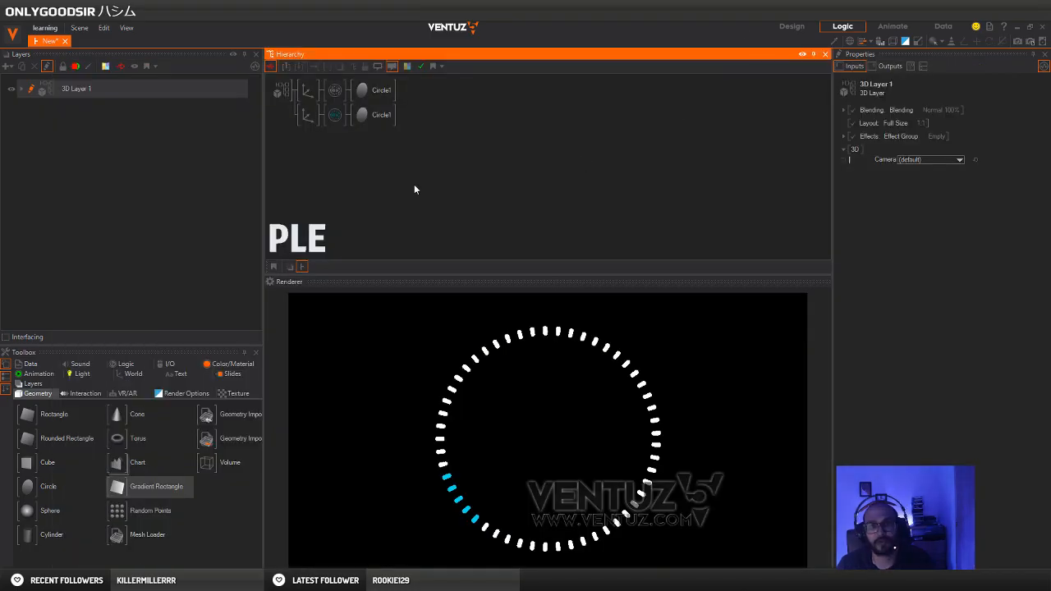
Duplicate the white dash ring's branch under the 3D layer and delete the material from the first copy
left_click(306, 91)
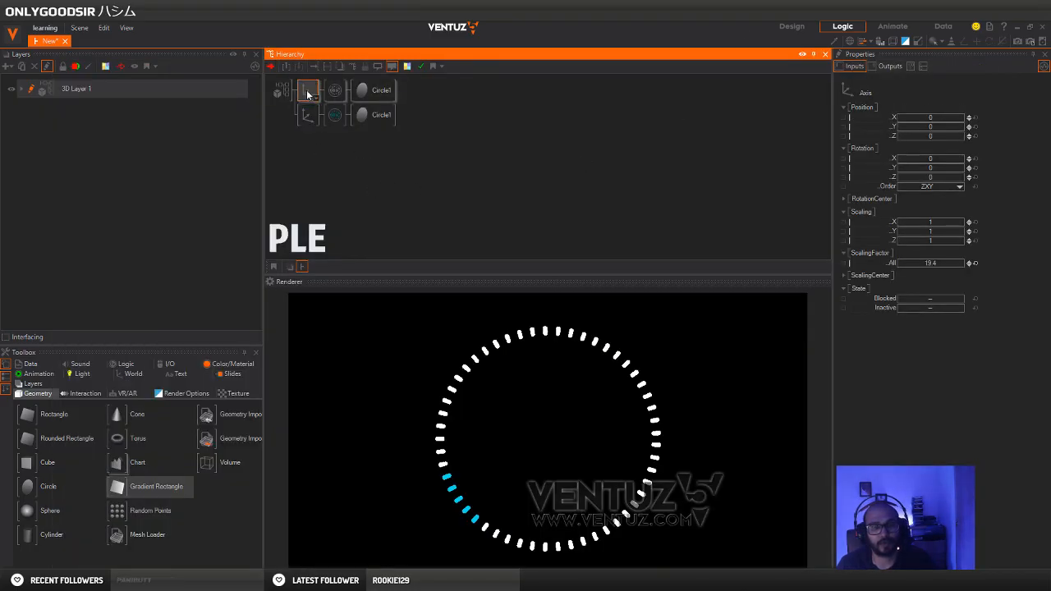
left_click_drag(310, 90, 307, 88, "ctrl")
left_click(334, 91)
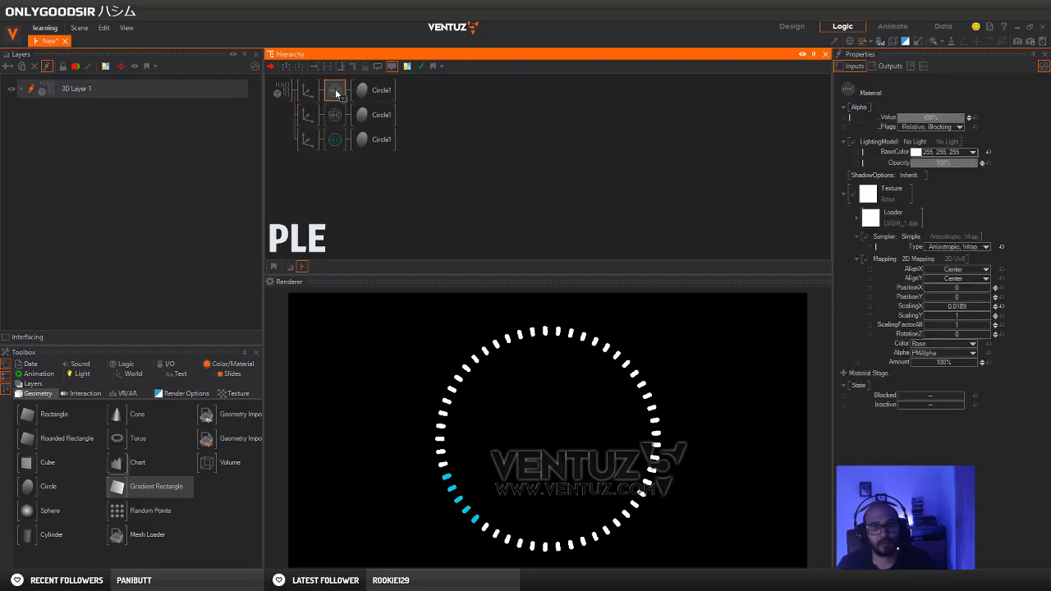
key("Delete")
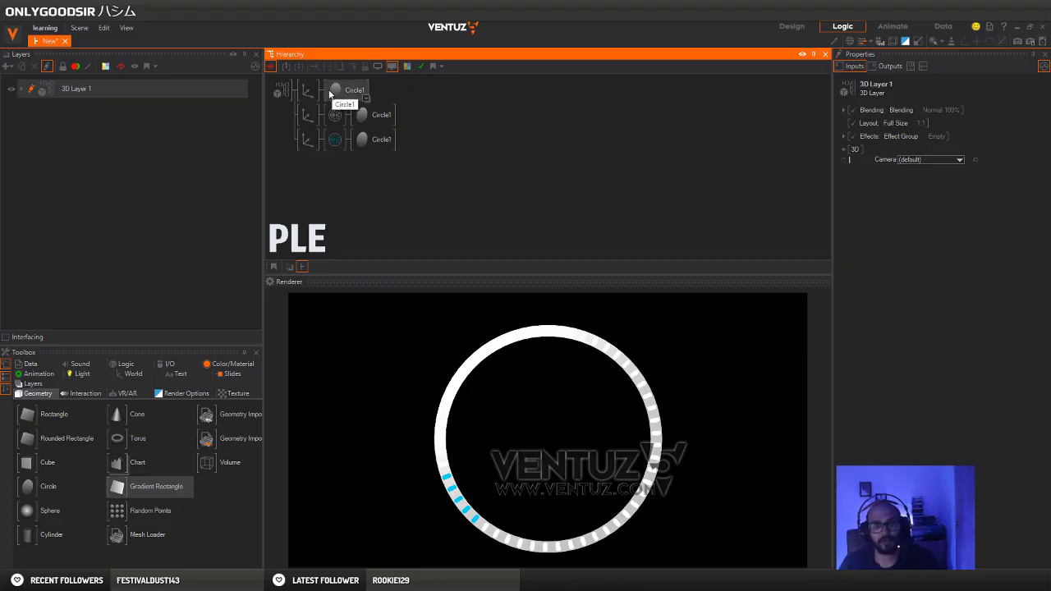
Form a thin outer ring by setting the untextured circle's hole to about 0.99 and its Axis scaling factor to 22.07
left_click(343, 90)
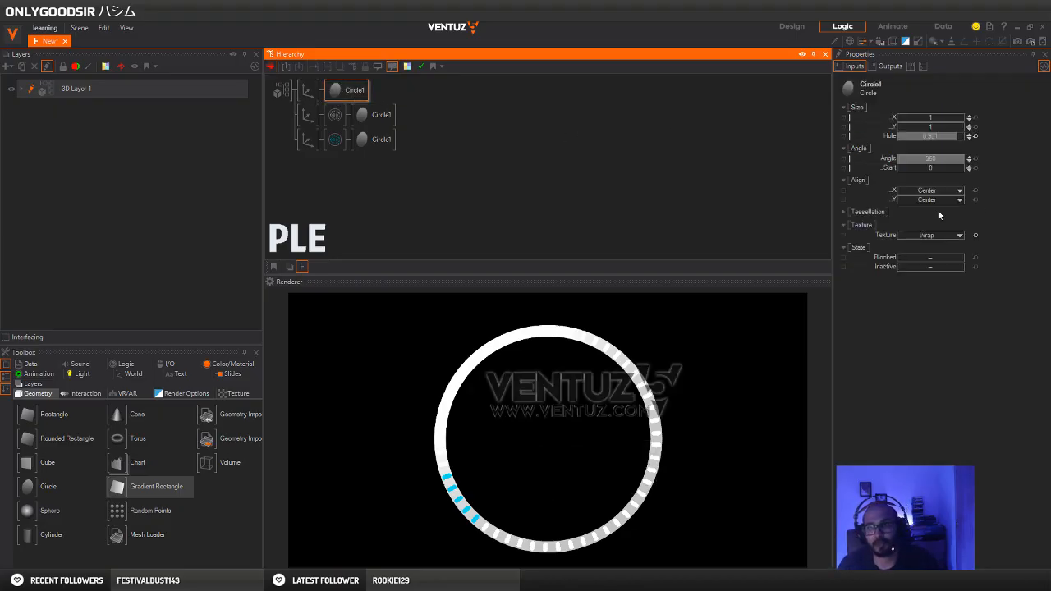
left_click_drag(968, 133, 962, 141)
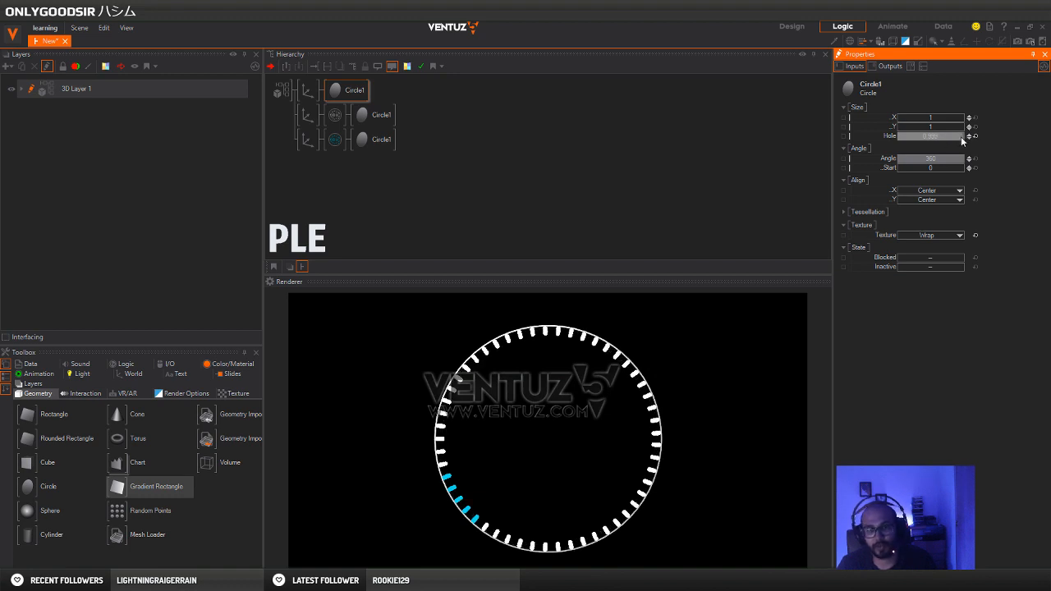
left_click(308, 90)
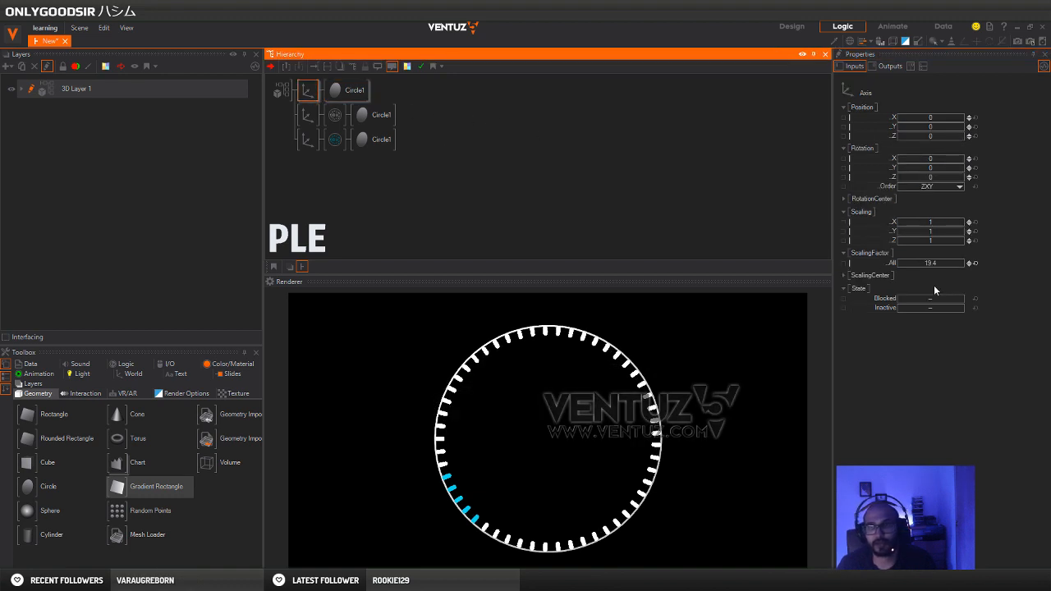
left_click_drag(933, 262, 966, 263)
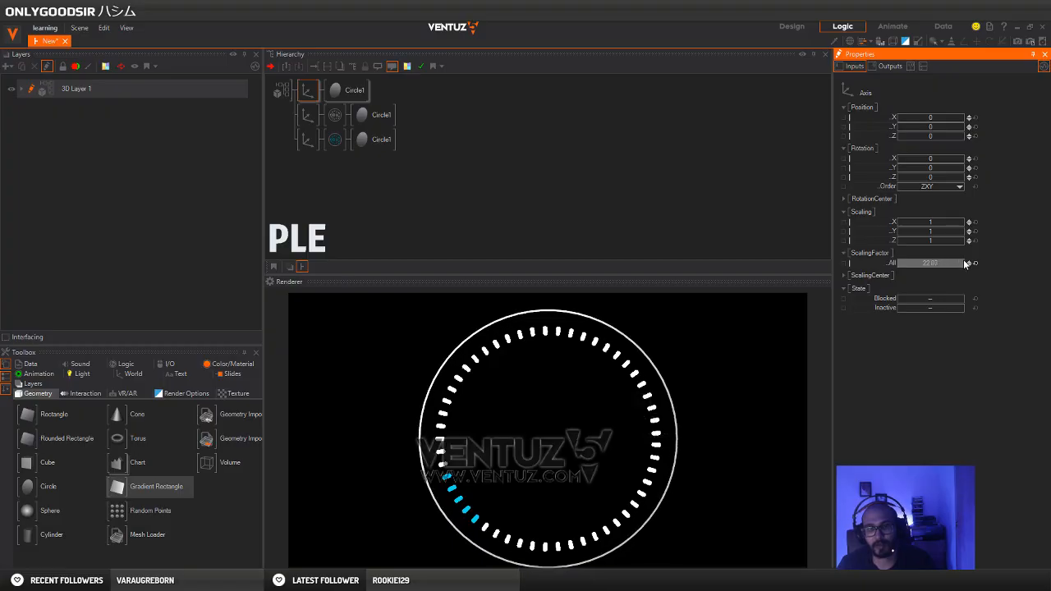
left_click(330, 185)
Rename the outer ring's Axis node as OUTER
left_click(308, 90)
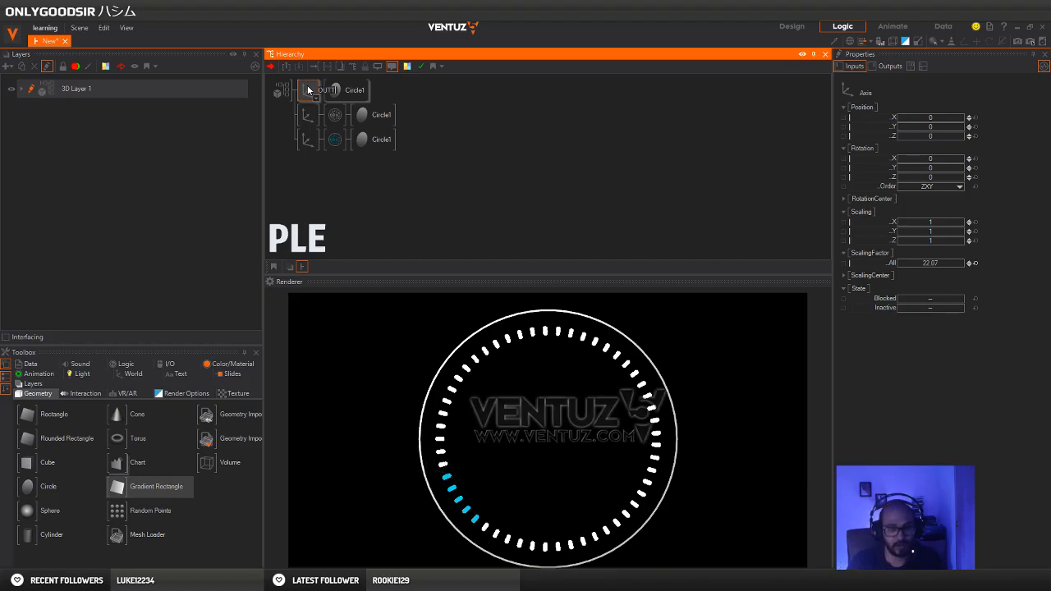
type("OUTER")
key("Return")
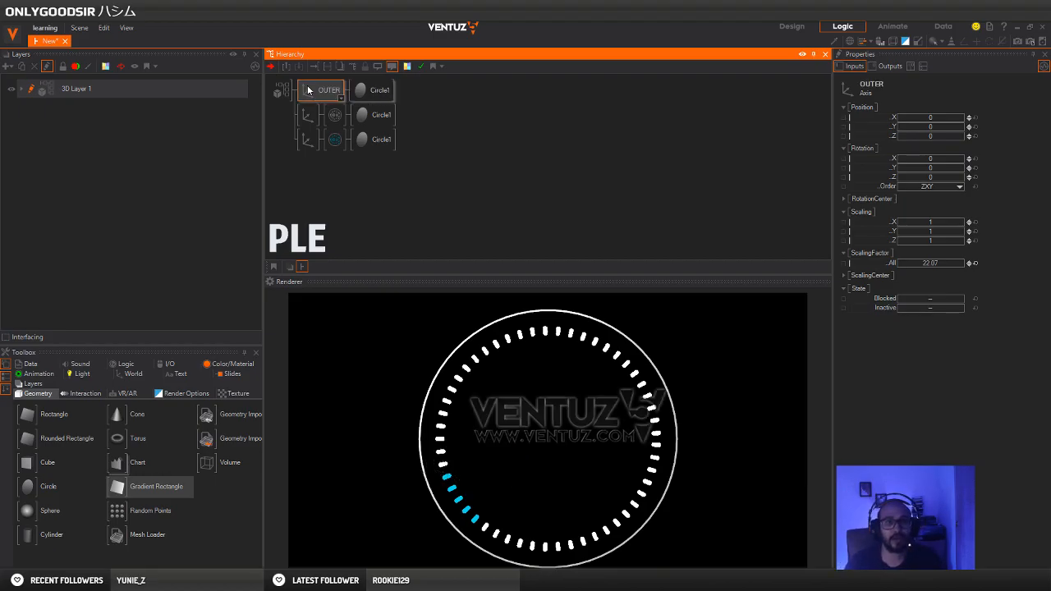
Change the base color of the white dash ring's material to gray (168, 168, 168)
left_click(307, 115)
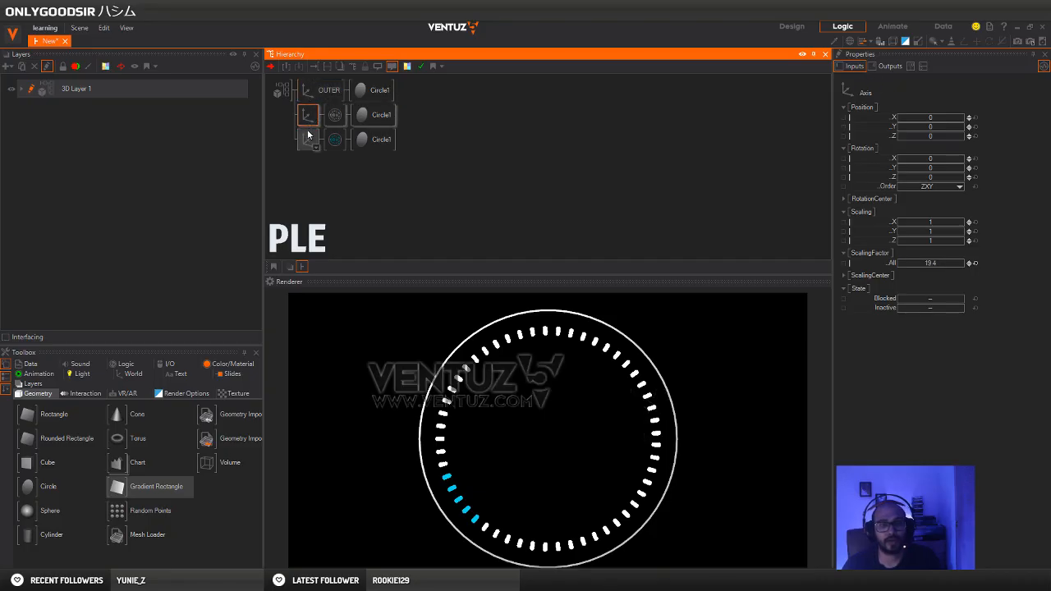
left_click(335, 115)
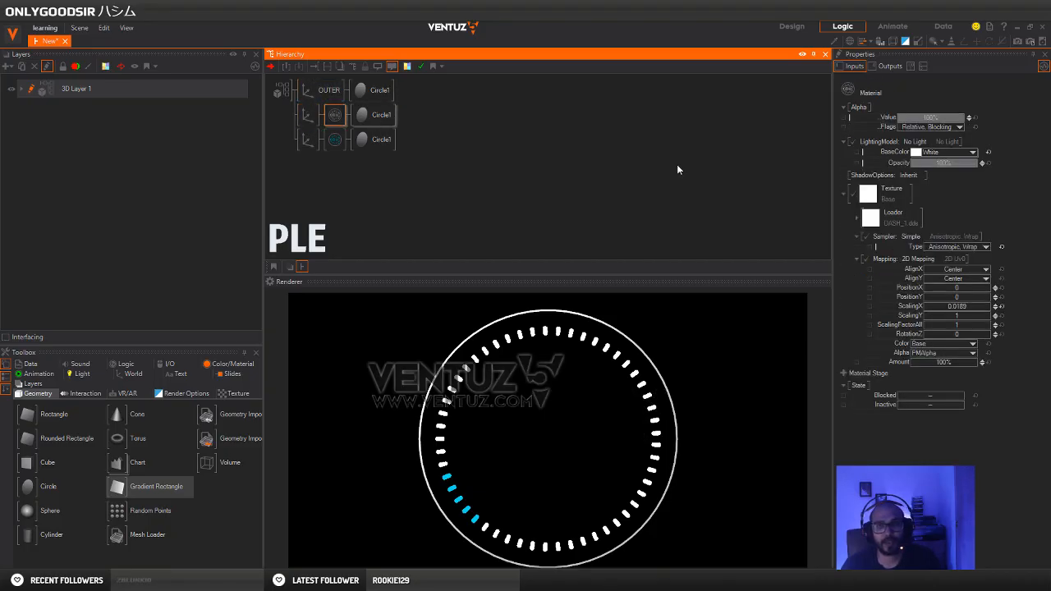
left_click(973, 152)
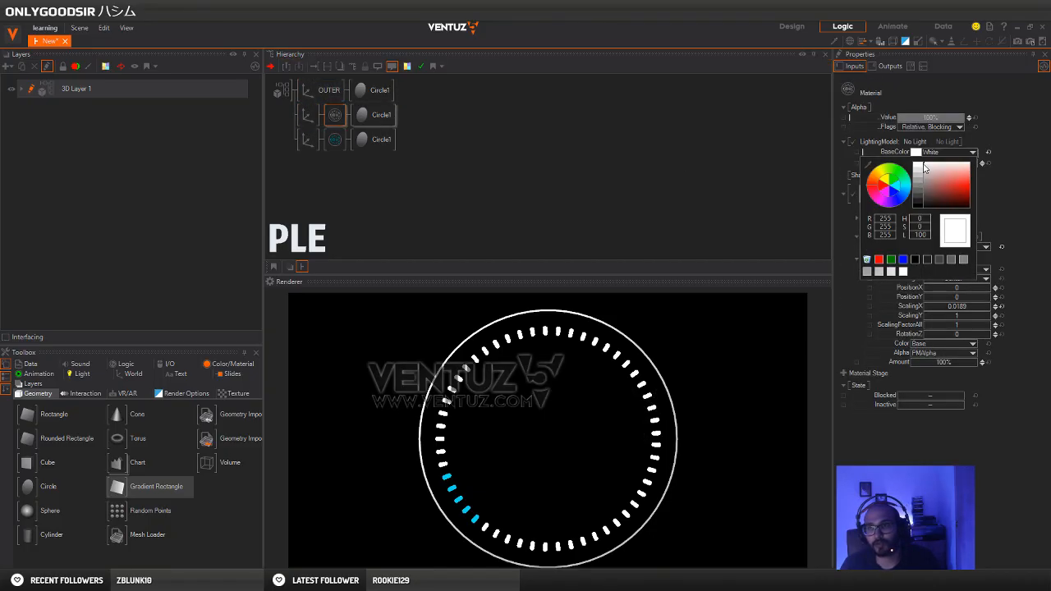
left_click_drag(925, 169, 918, 177)
left_click(1020, 165)
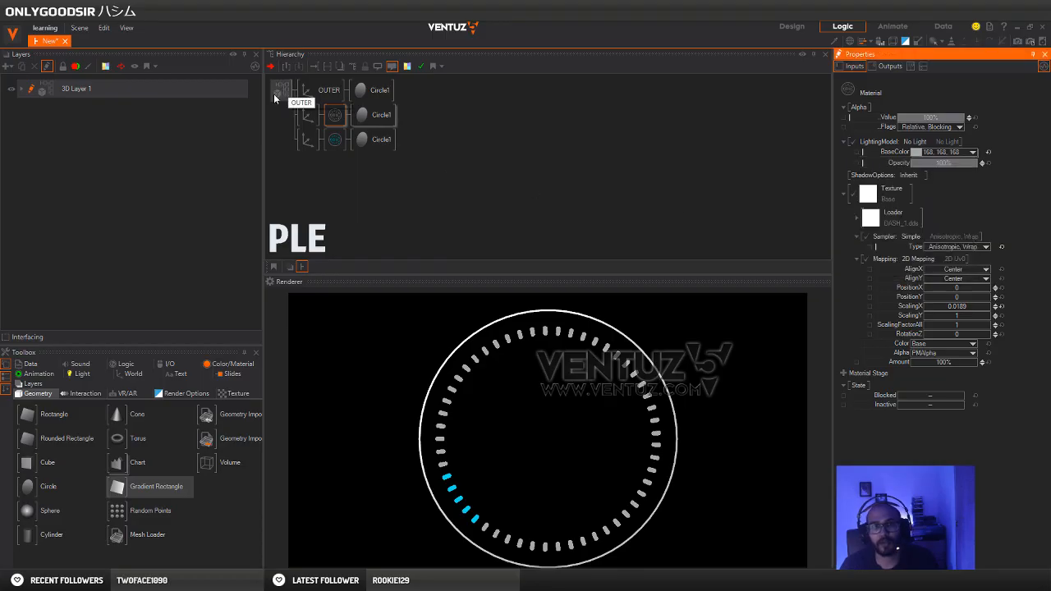
Add a Group node under the 3D layer and place the gray and cyan dash ring branches inside it
double_click(287, 133)
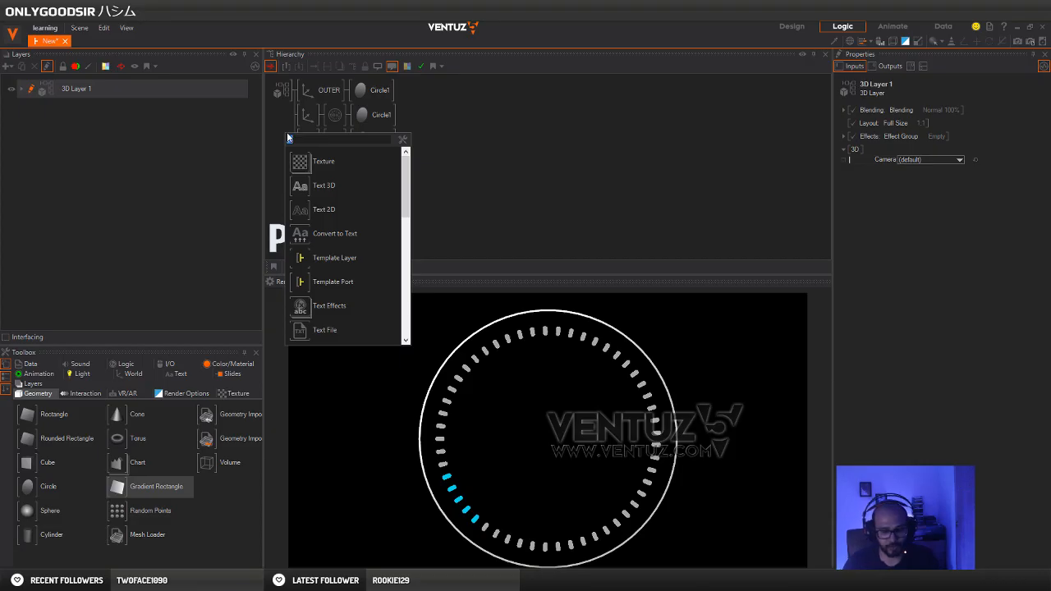
type("group")
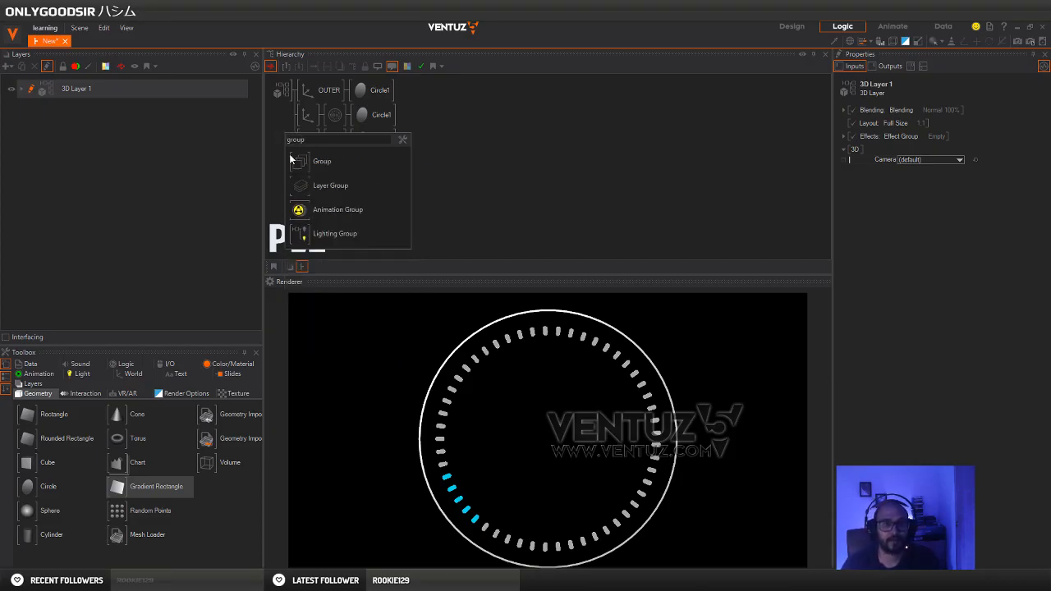
left_click(290, 160)
left_click(306, 139)
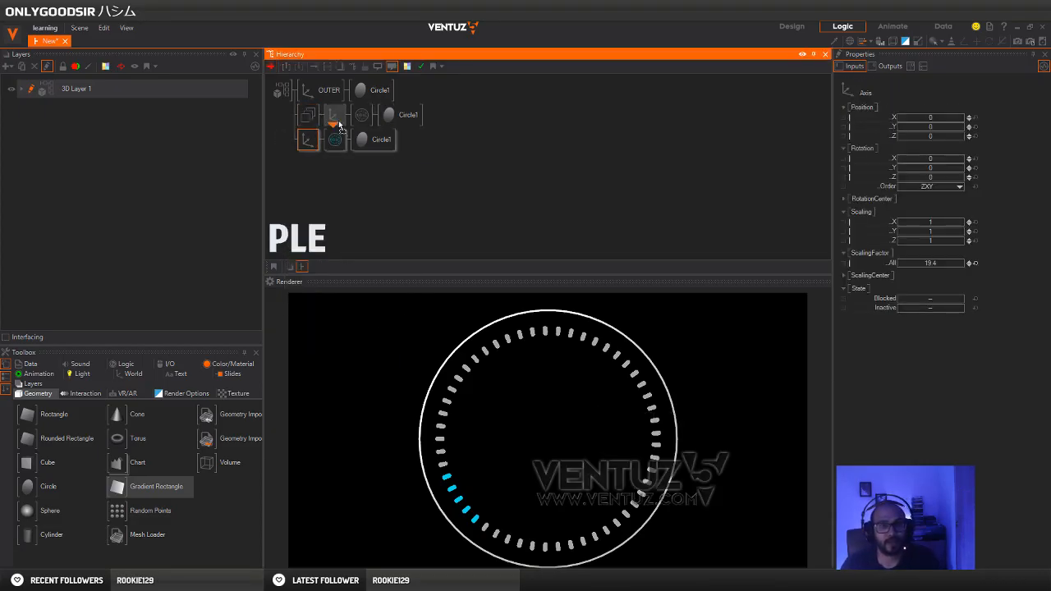
left_click_drag(339, 125, 337, 124)
Rename the group holding the two dash rings as DIAL
left_click(310, 115)
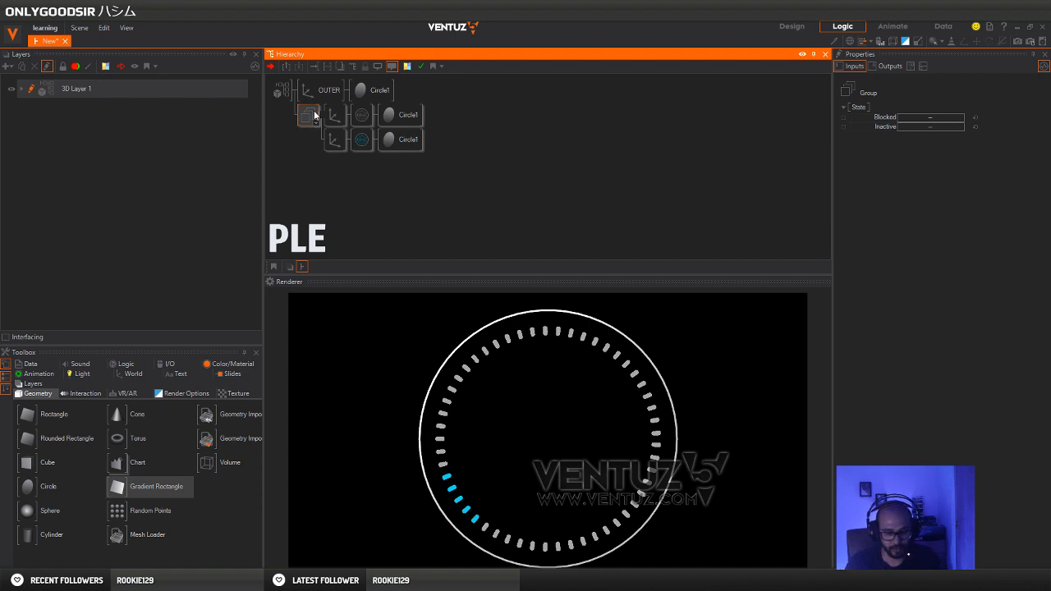
type("DIAL")
key("Return")
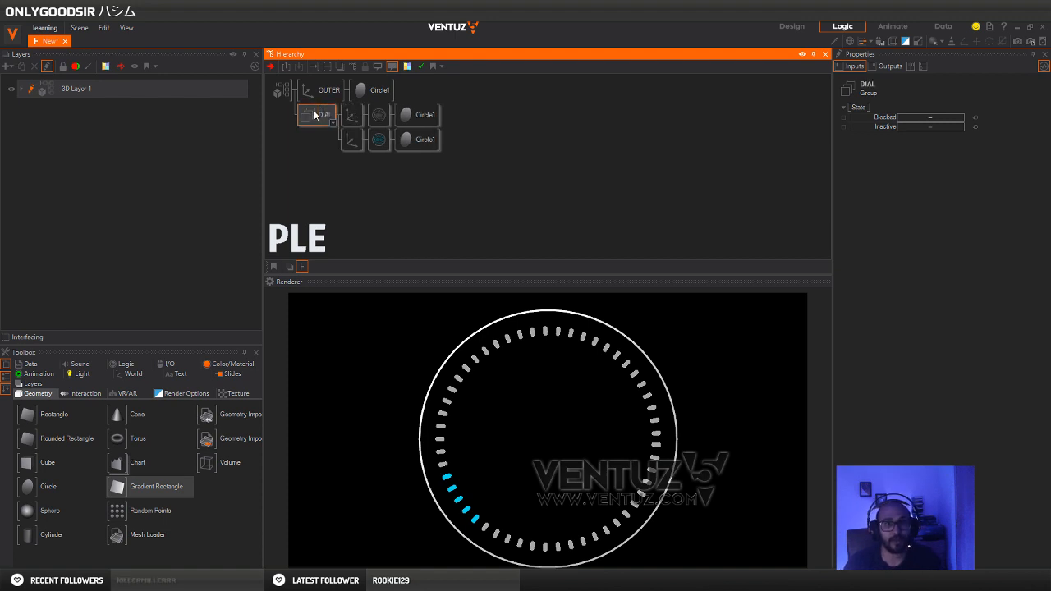
left_click(324, 177)
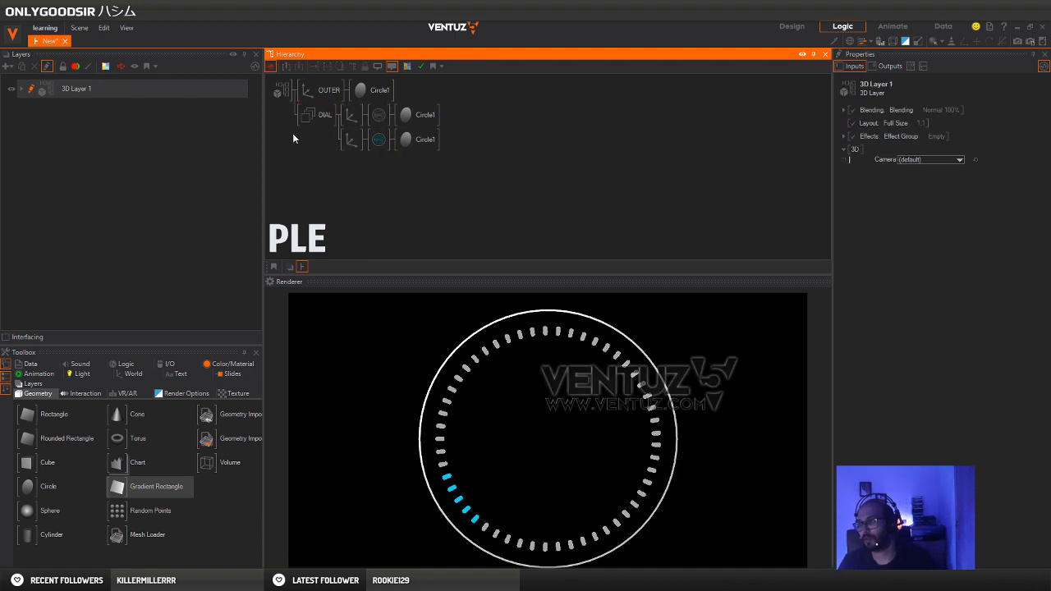
Add a new Axis as the third branch of the DIAL group and attach a Rectangle to it
double_click(336, 179)
type("ax")
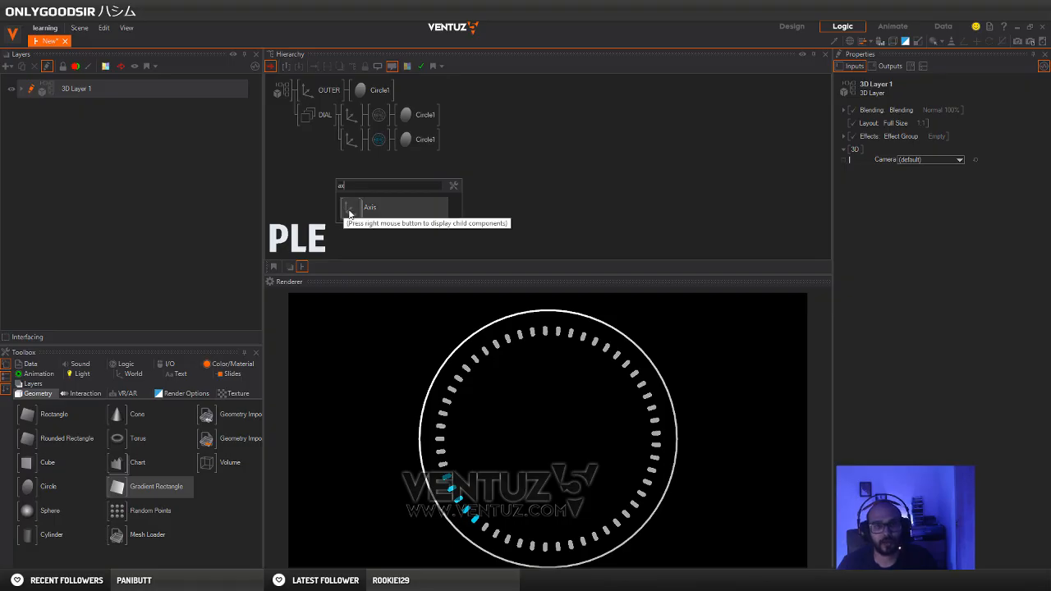
left_click_drag(353, 211, 353, 154)
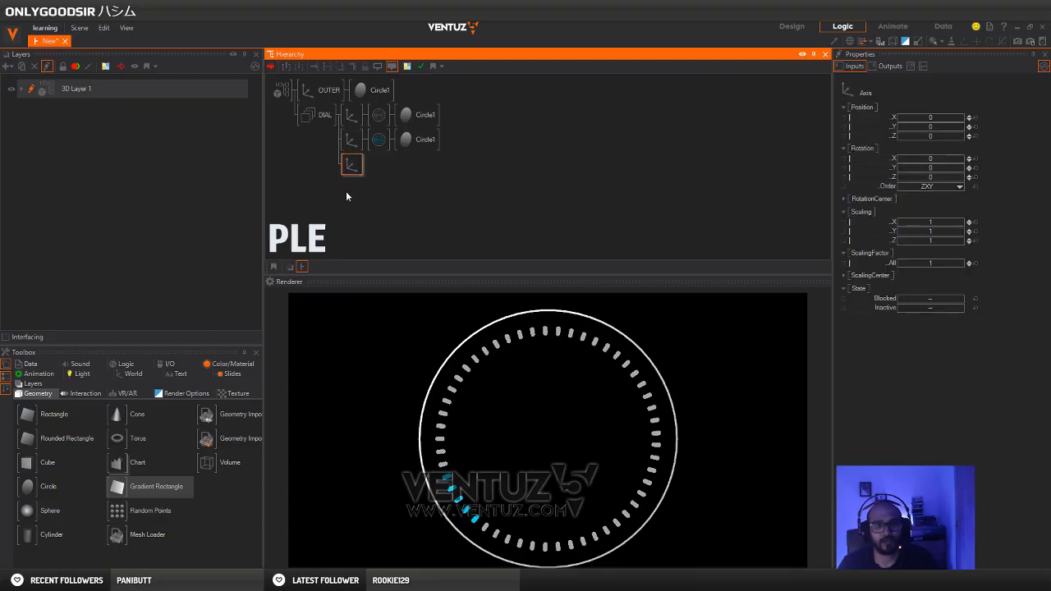
left_click(348, 189)
left_click(352, 167)
double_click(381, 205)
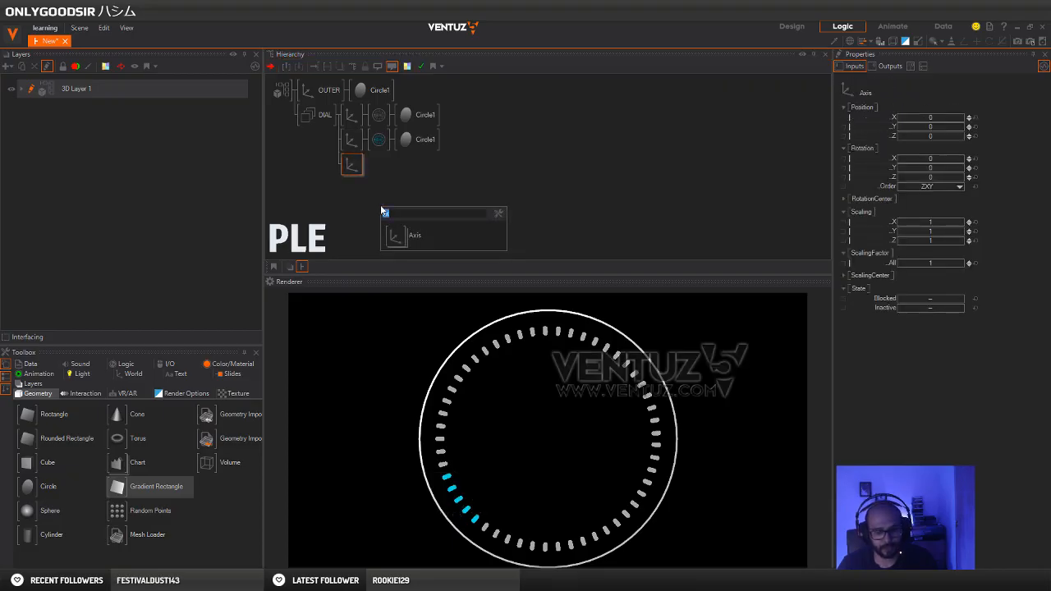
type("re")
left_click_drag(386, 236, 362, 172)
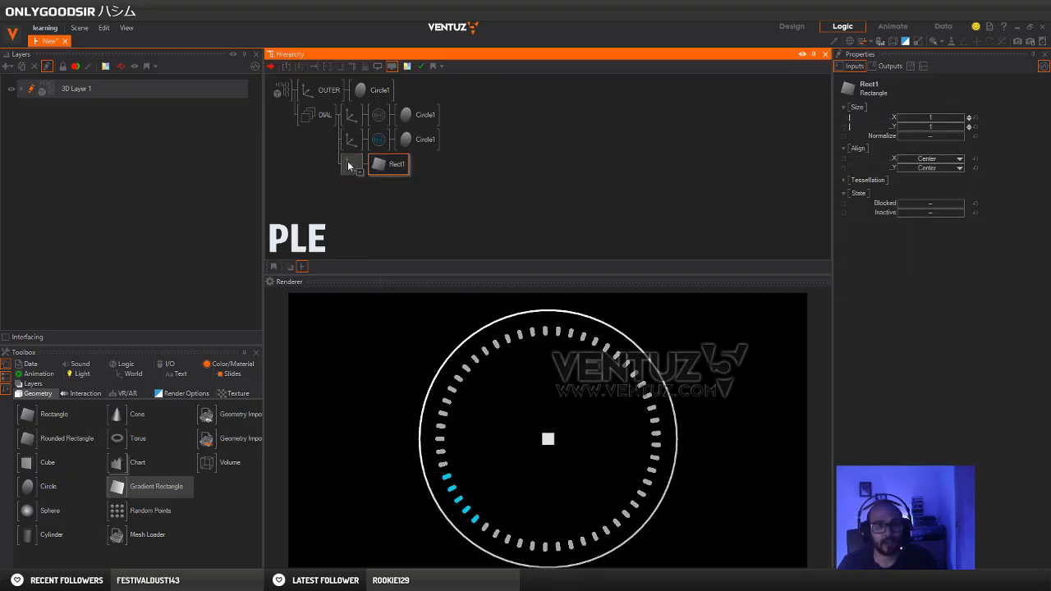
Rename the rectangle's Axis node as HAND
left_click(348, 167)
type("HAND")
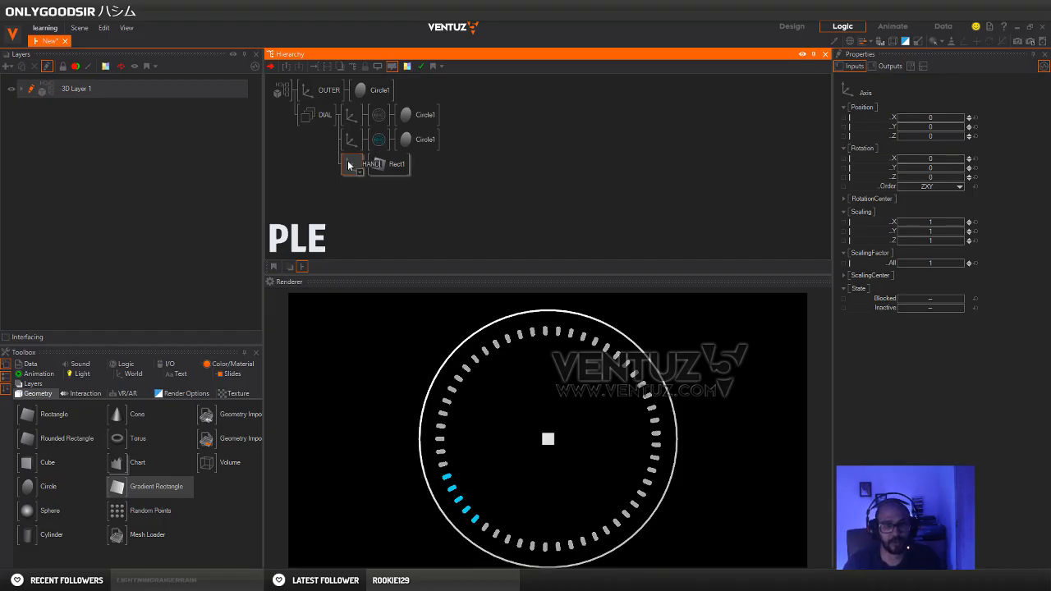
key("Return")
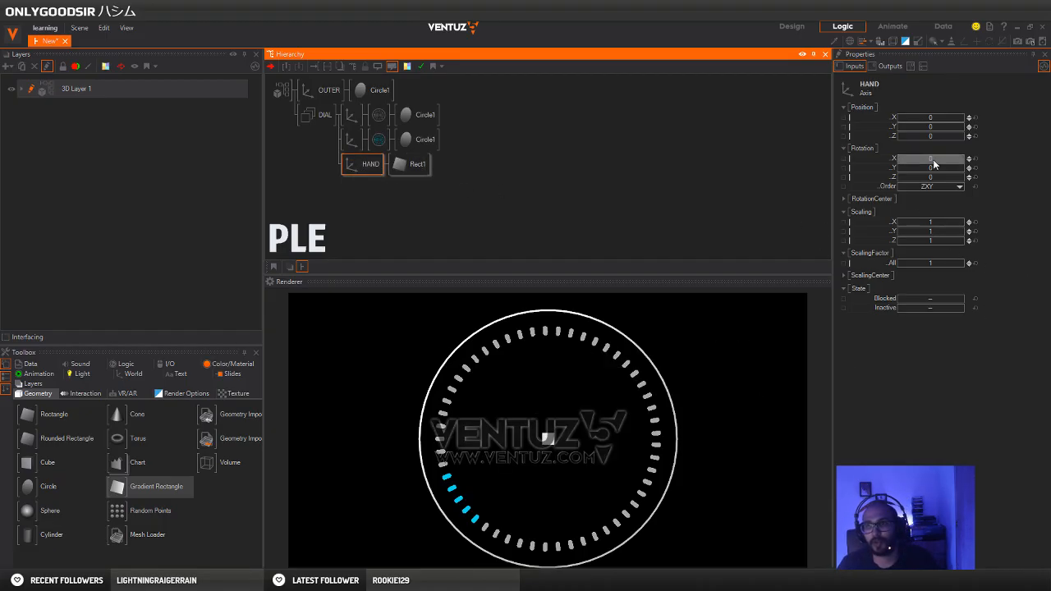
Resize the rectangle to 5.41 in X and 0.11 in Y, and set the HAND axis's X position to -6.88
left_click(412, 164)
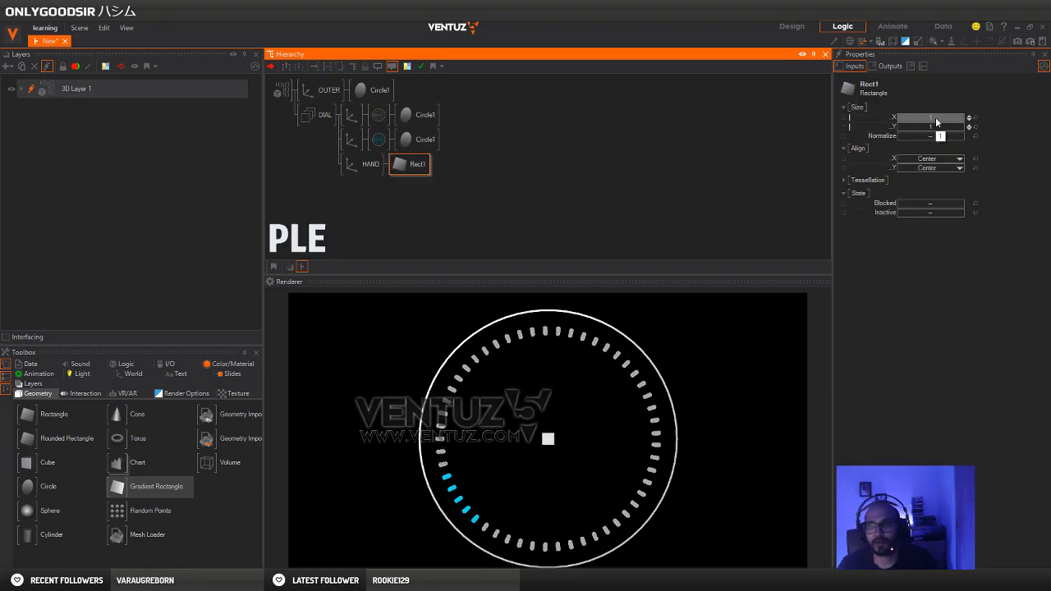
left_click_drag(935, 121, 909, 126)
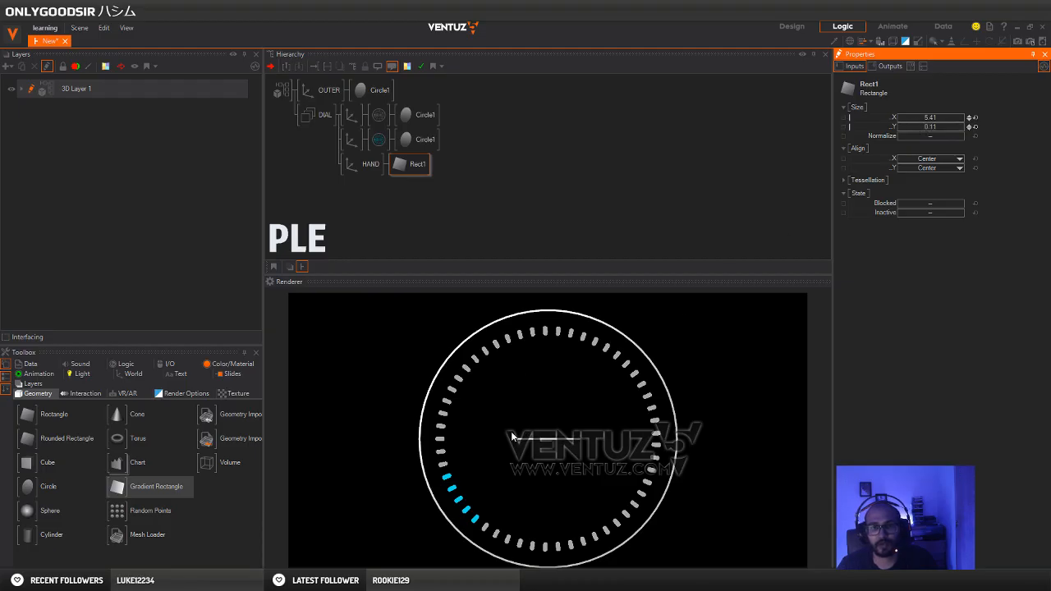
left_click(354, 169)
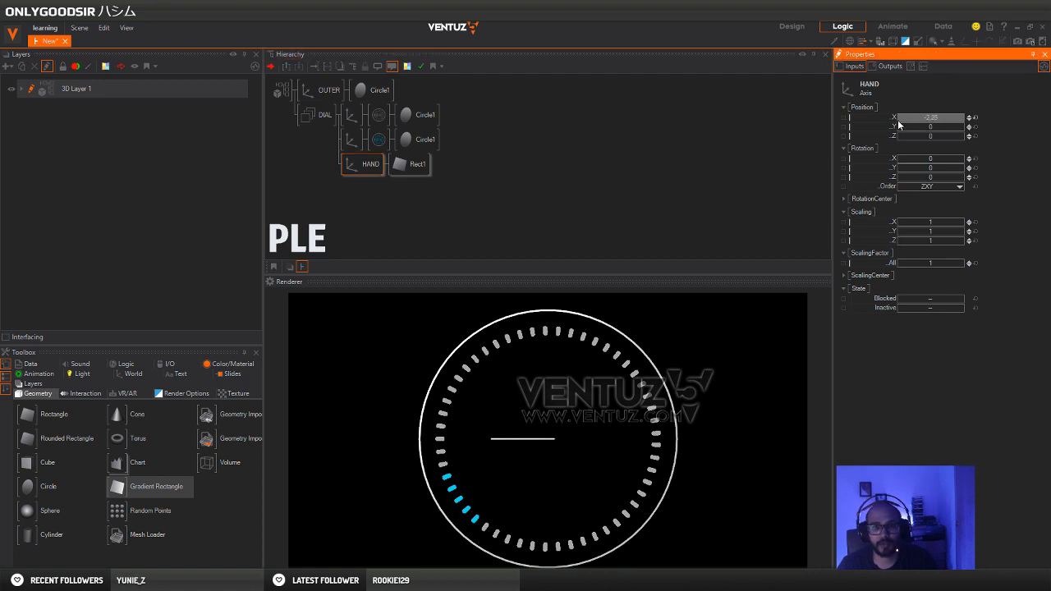
left_click_drag(899, 118, 928, 117)
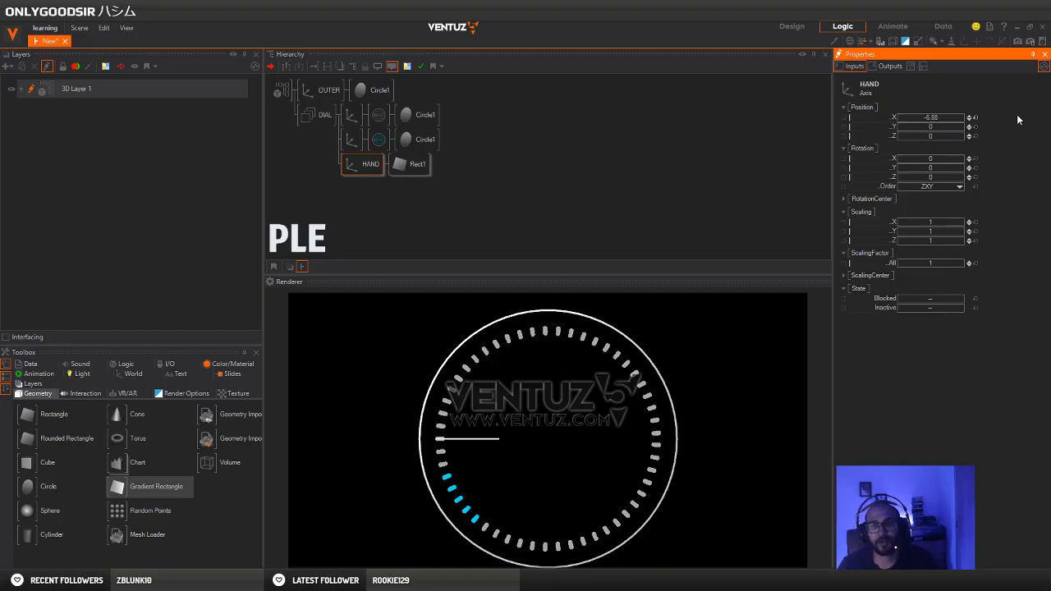
left_click(941, 118)
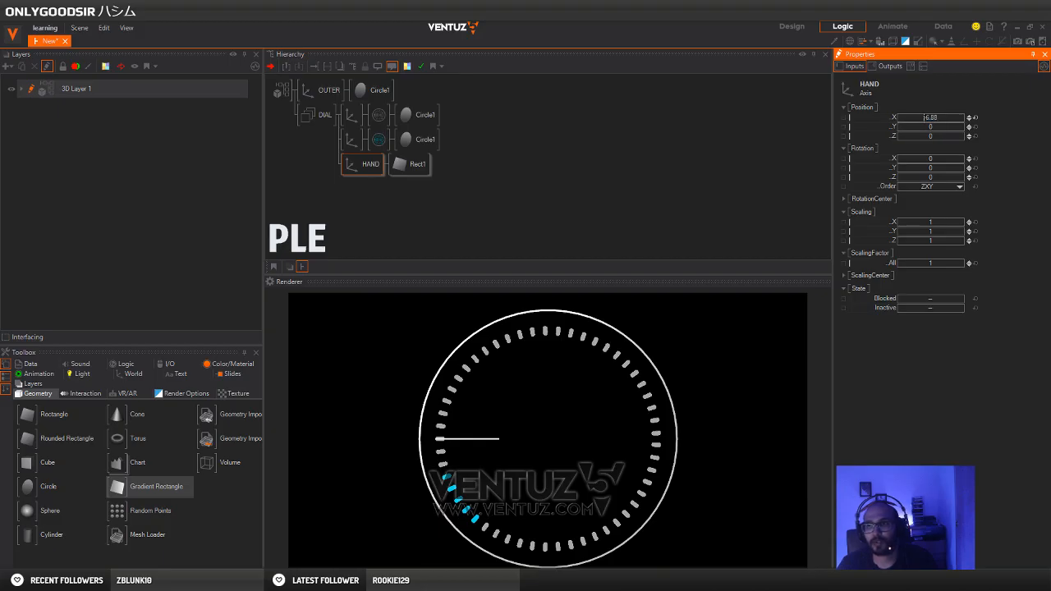
left_click(926, 100)
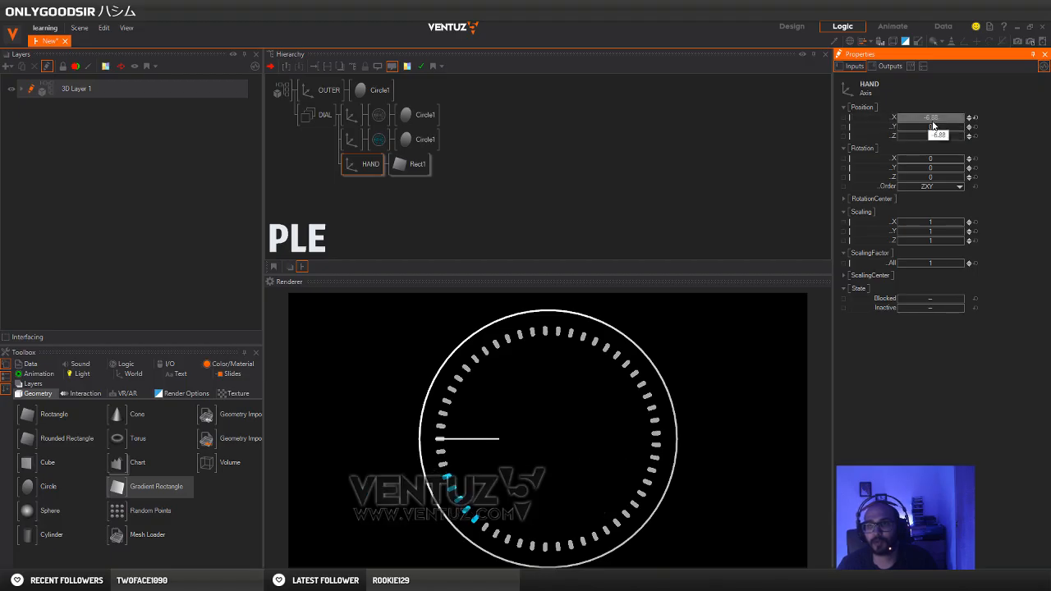
left_click(930, 119)
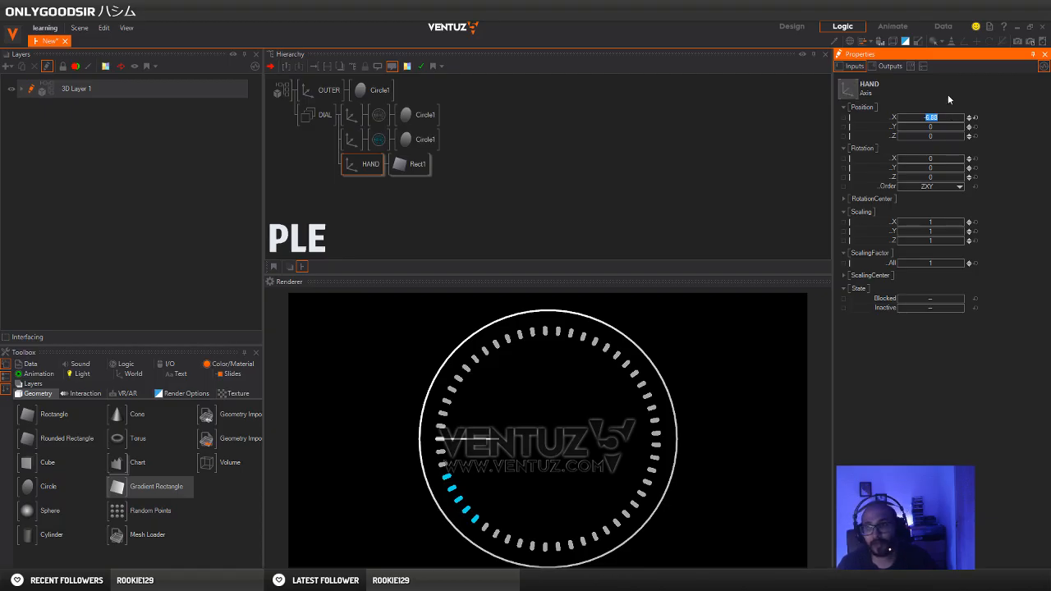
left_click(949, 98)
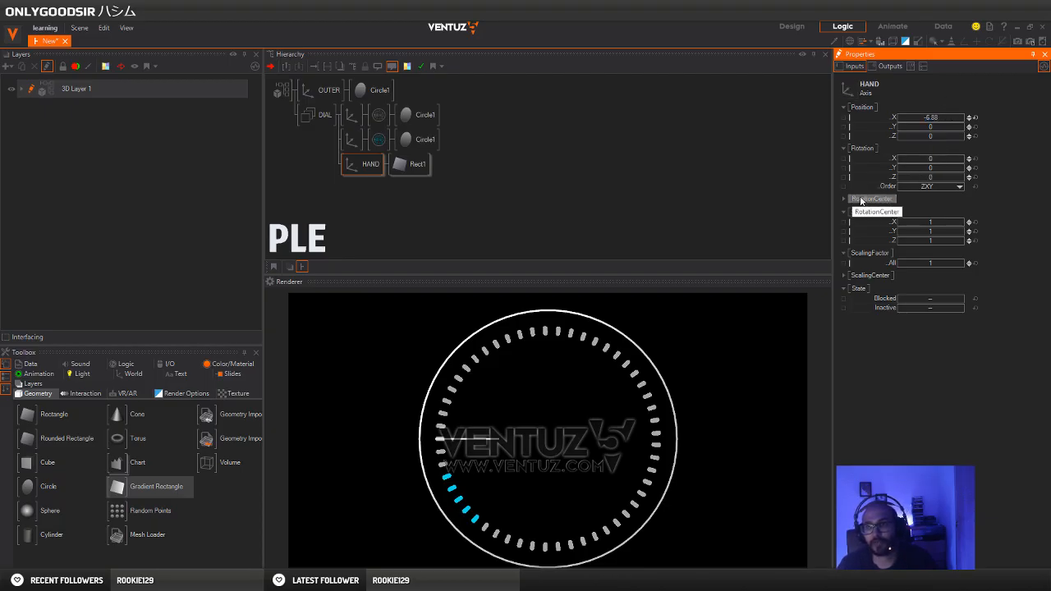
Show the HAND axis's RotationCenter values, try rotating the hand around Z, and reset its Z rotation
left_click(862, 200)
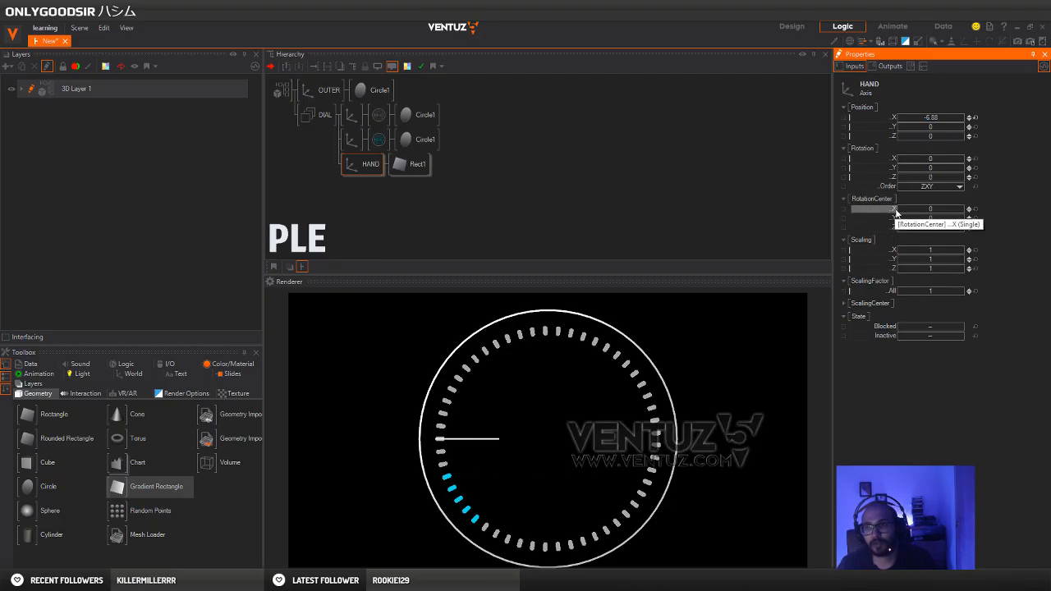
left_click_drag(936, 178, 926, 186)
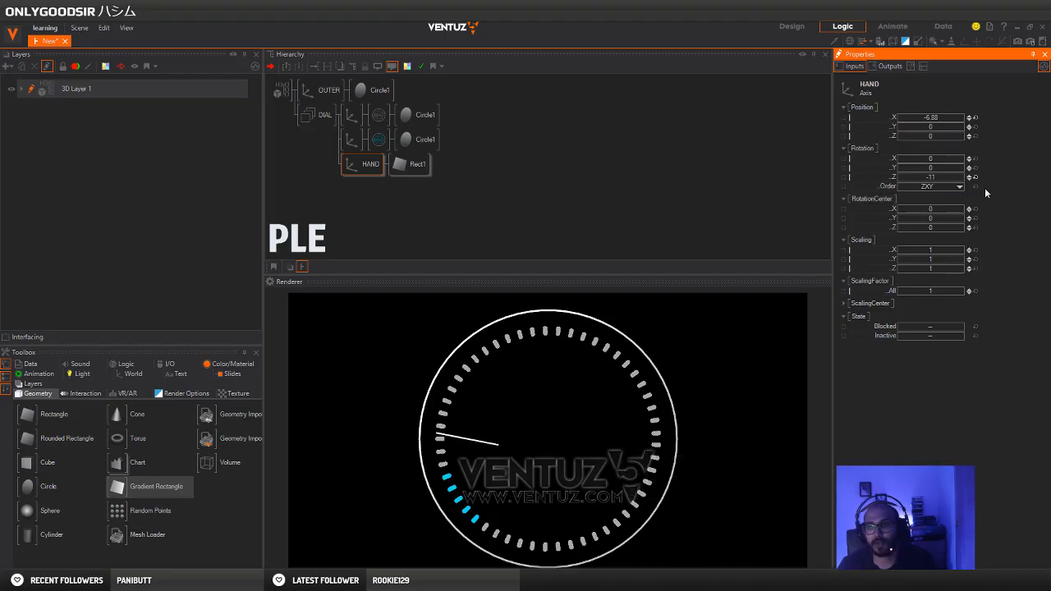
mouse_move(932, 177)
left_mouse_down()
mouse_move(952, 183)
mouse_move(918, 186)
mouse_move(944, 184)
left_mouse_up()
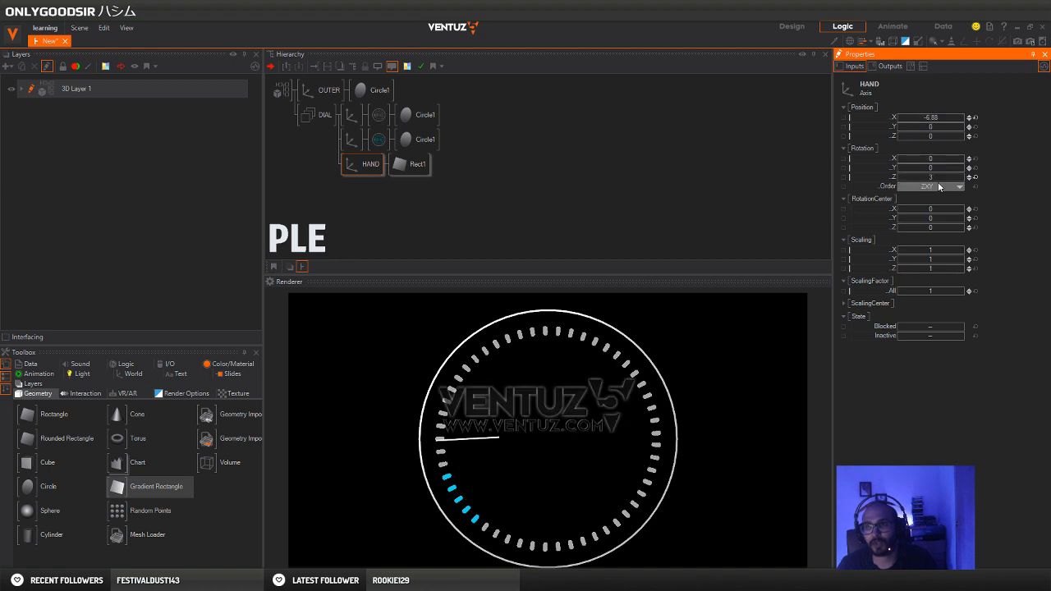
left_click(976, 178)
left_click(948, 159)
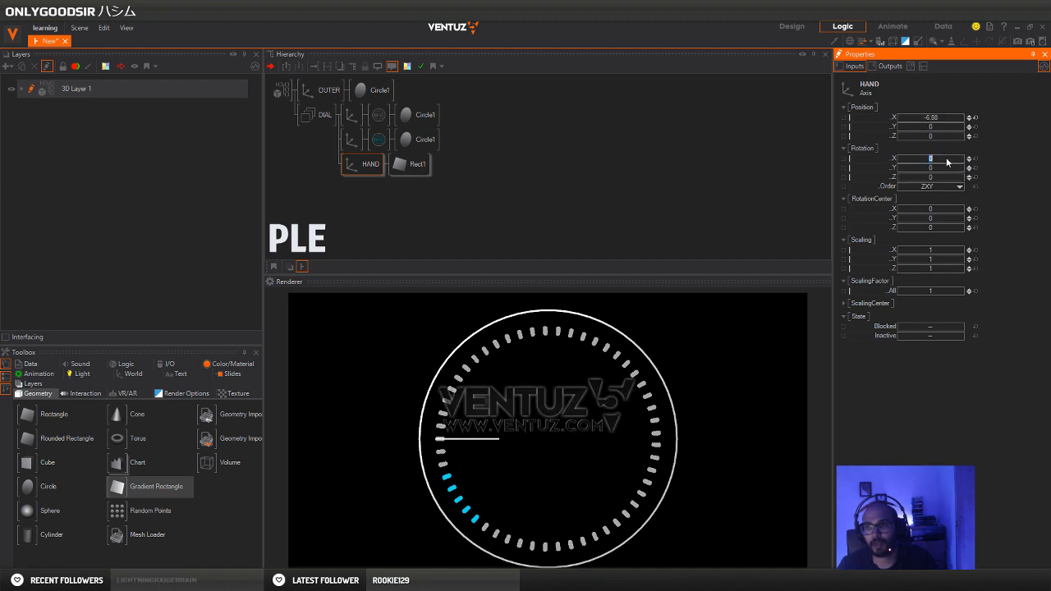
Set the HAND axis's RotationCenter X to 6.88
left_click(946, 210)
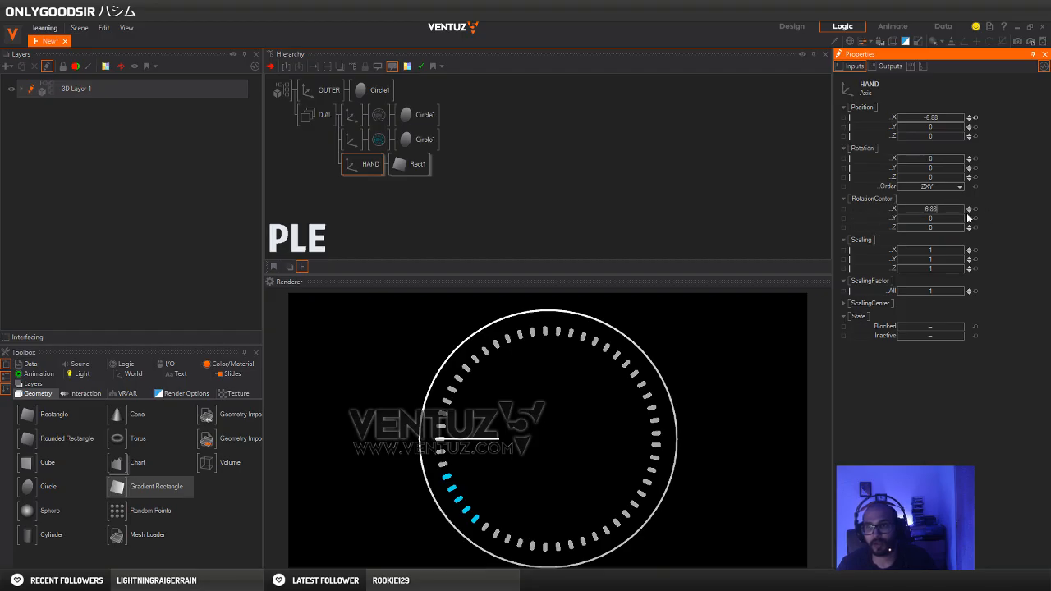
key("Return")
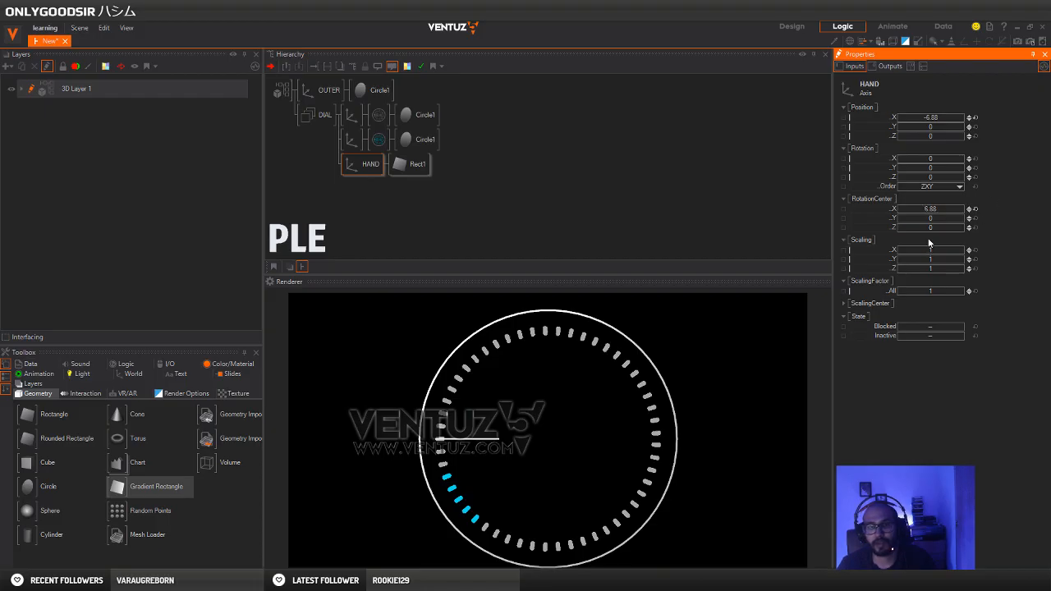
Try a RotationCenter X of 3.27 on the HAND axis while rotating the hand around Z to 338
mouse_move(936, 177)
left_mouse_down()
mouse_move(966, 177)
mouse_move(898, 185)
mouse_move(961, 179)
mouse_move(941, 179)
left_mouse_up()
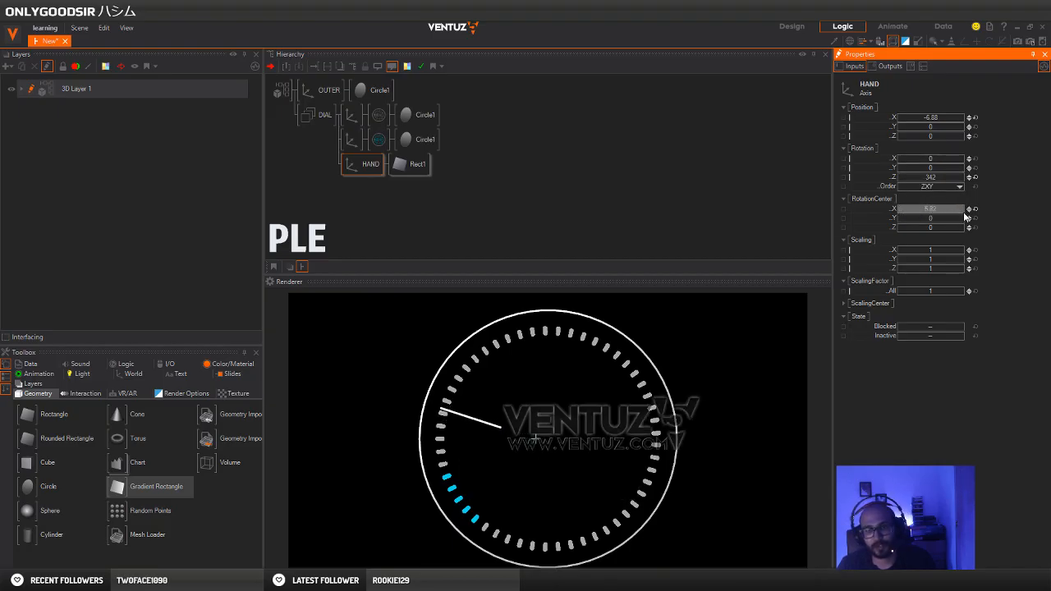
left_click_drag(964, 213, 893, 211)
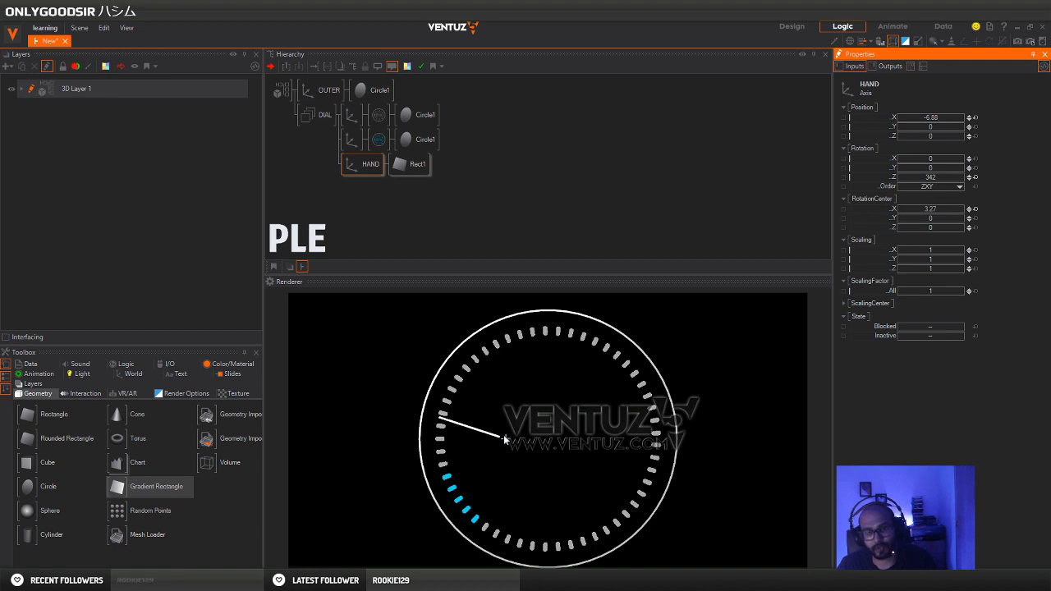
left_click_drag(899, 182, 965, 176)
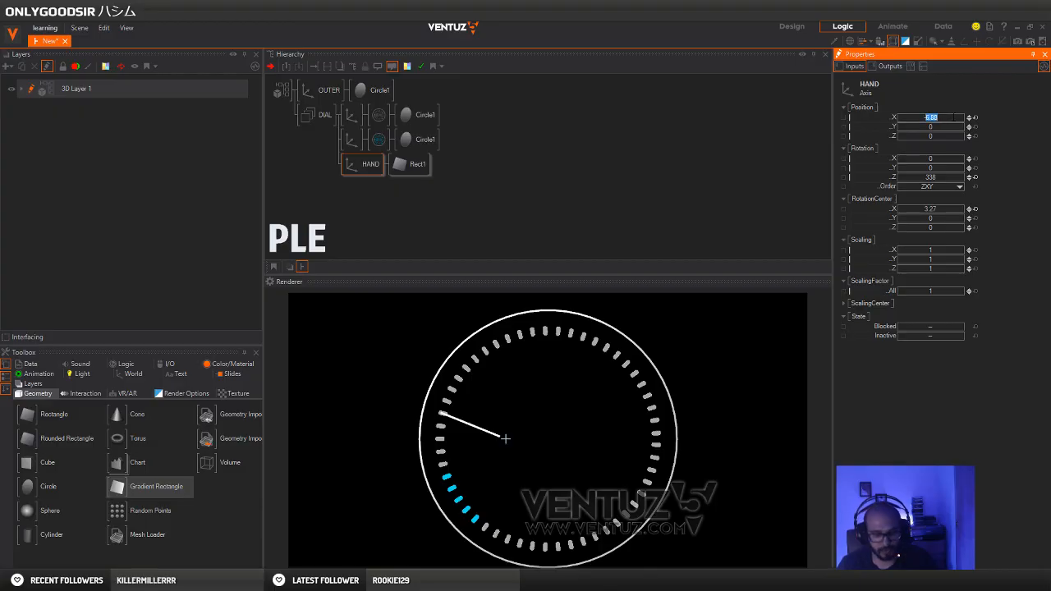
Set the HAND axis's RotationCenter X to 6.88 and rotate the hand around Z to 461
left_click(937, 210)
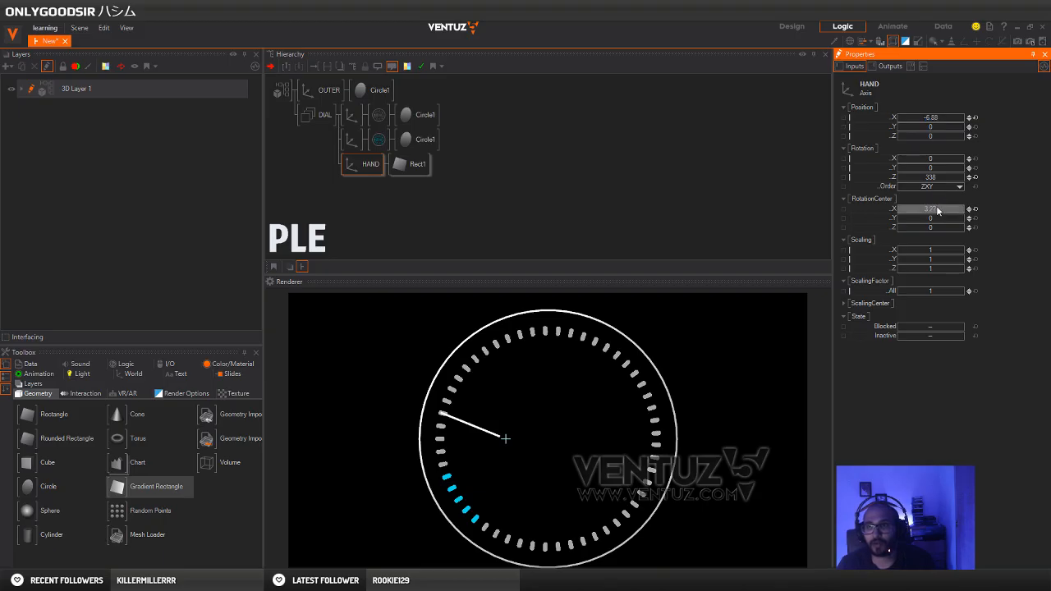
type("6.88")
key("Return")
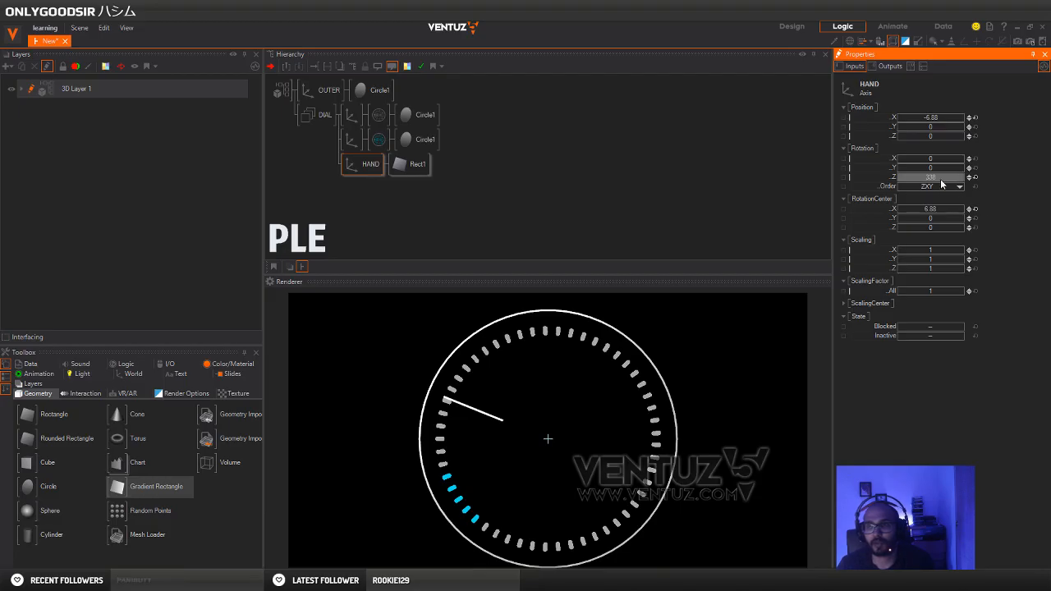
left_click_drag(966, 177, 580, 377)
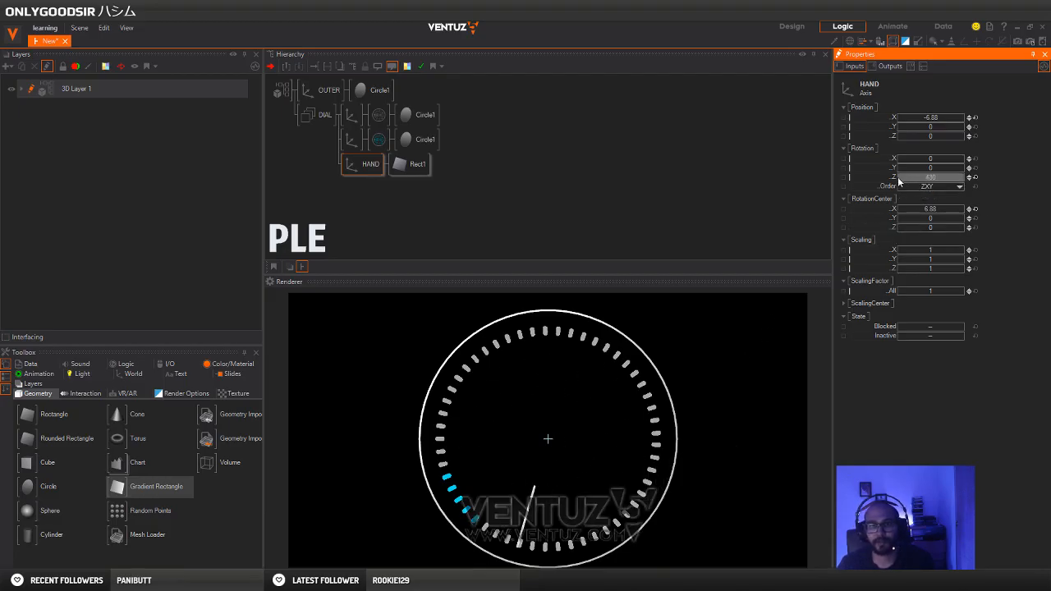
left_click_drag(926, 178, 682, 434)
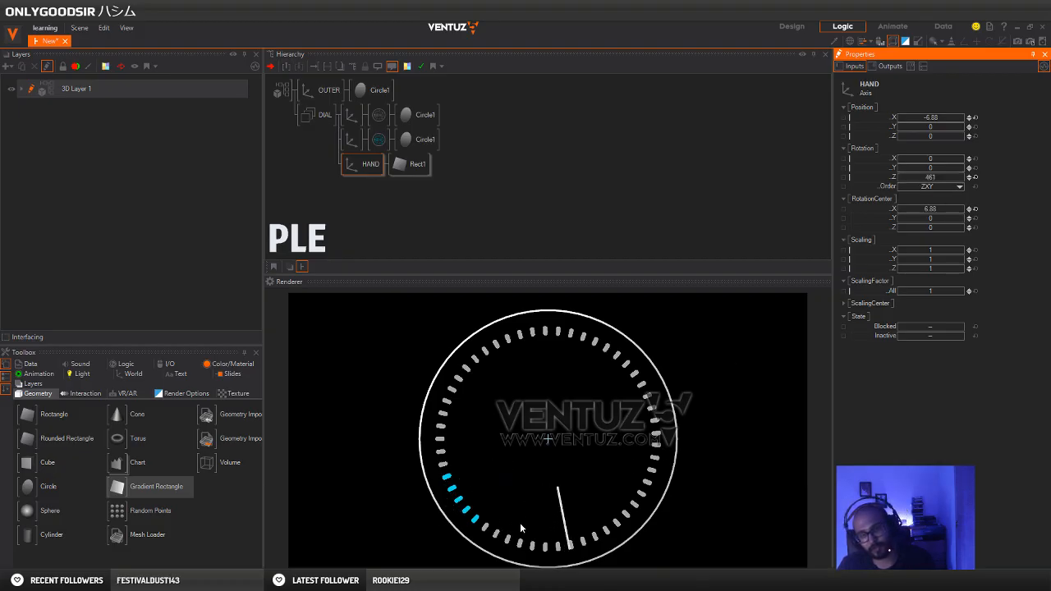
Select the cyan ring's Circle1 together with the HAND axis and show both nodes in the Content editor
left_click(364, 164)
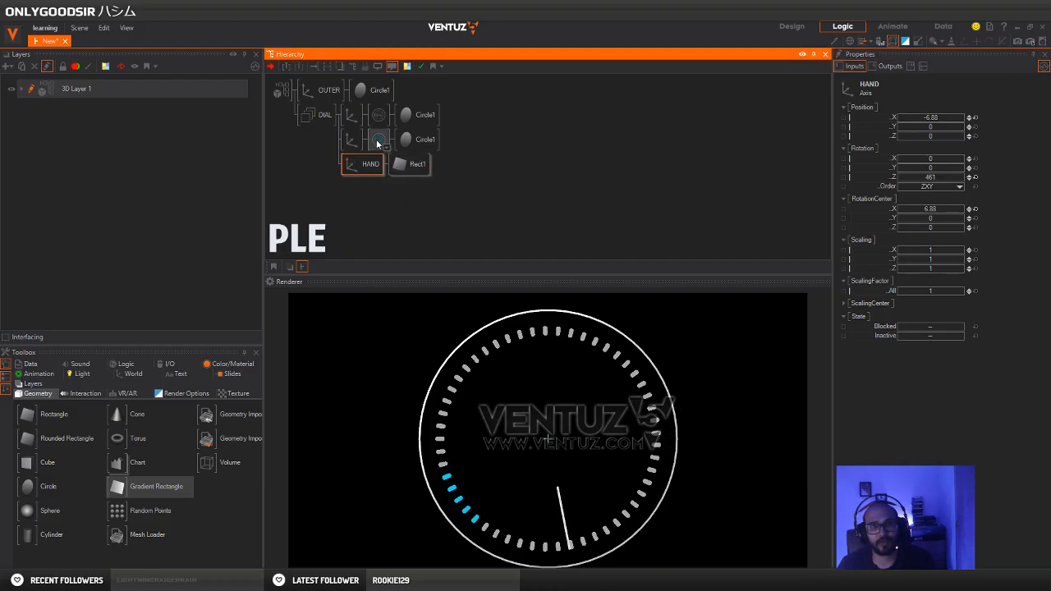
left_click(405, 142)
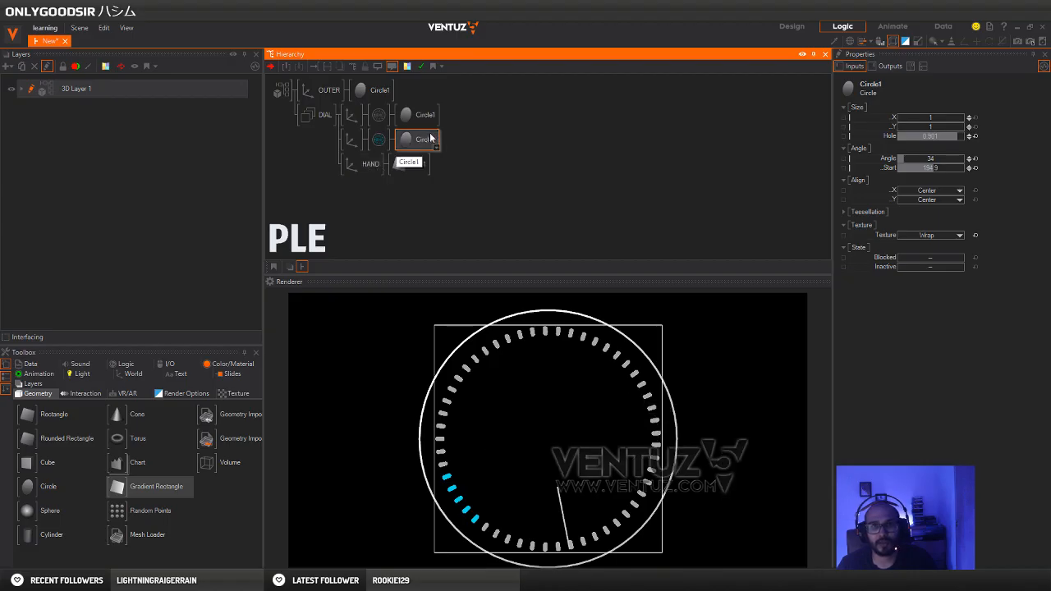
left_click(358, 169, "ctrl")
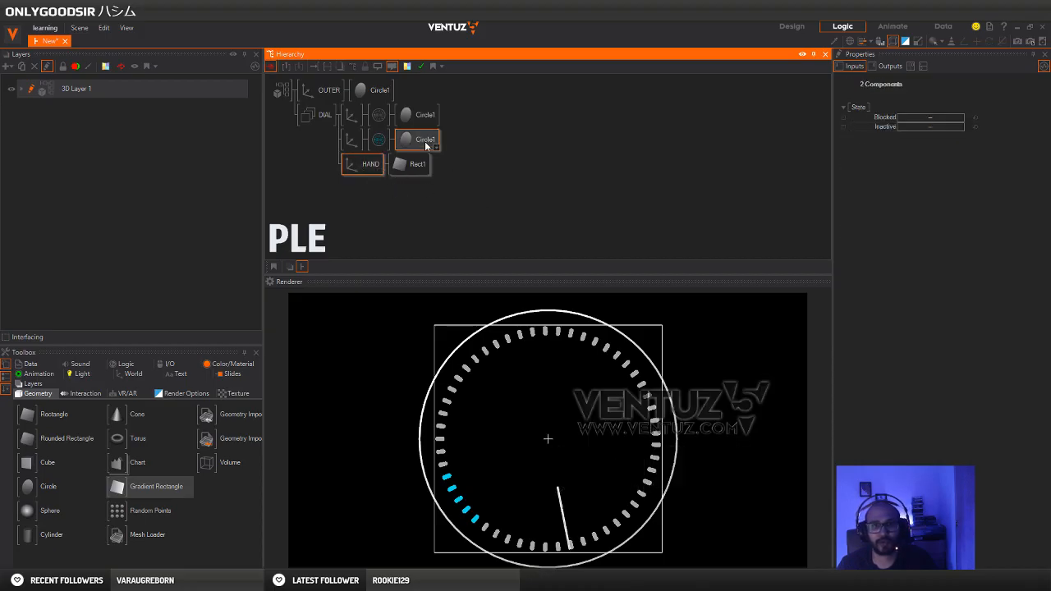
left_click(425, 141)
left_click(362, 161, "ctrl")
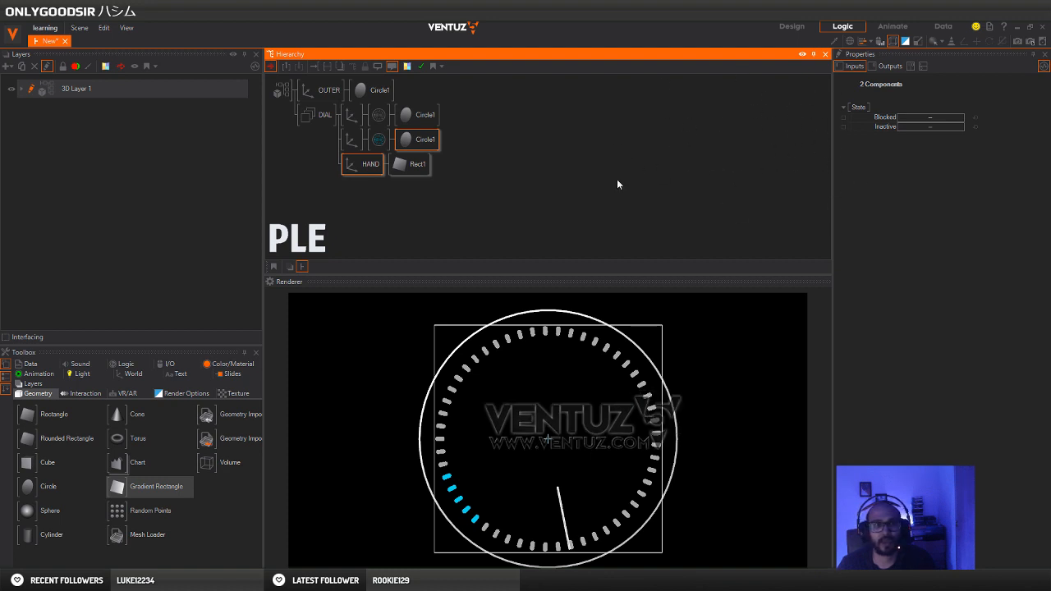
left_click(80, 28)
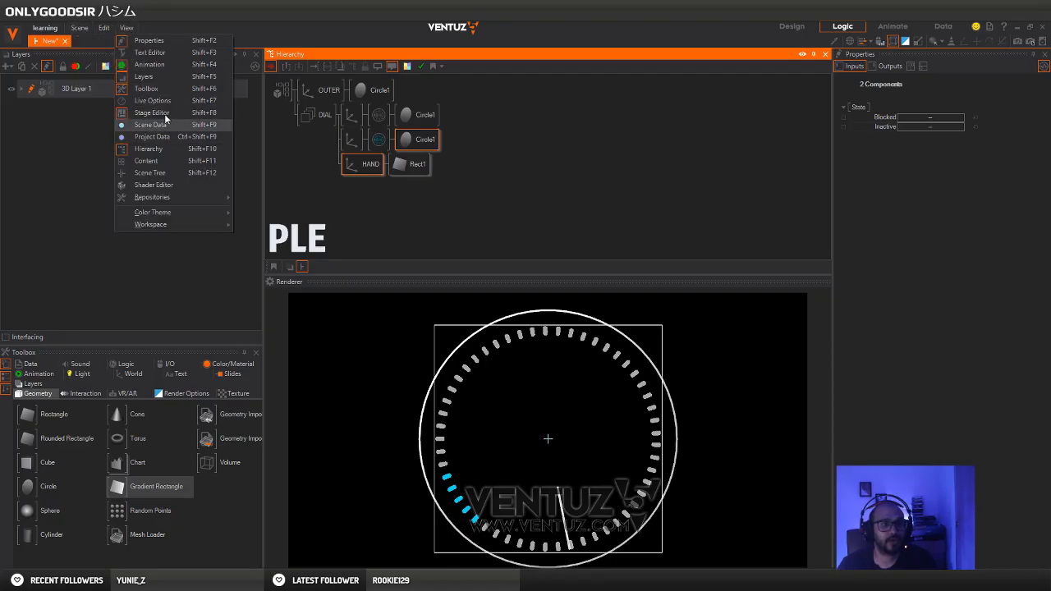
left_click(165, 161)
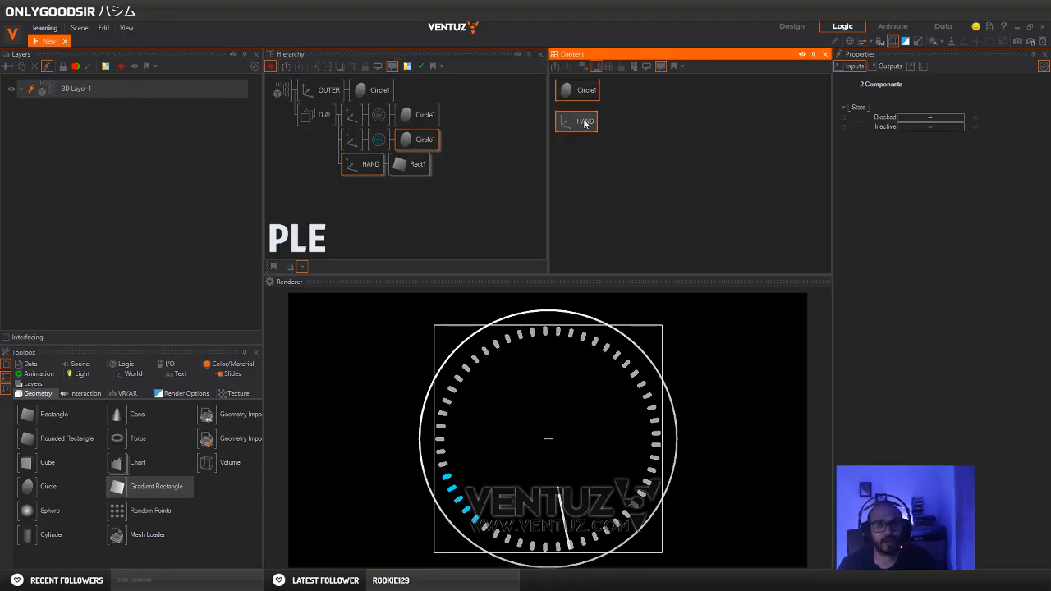
Narrow the Layers panel and adjust the divider between Hierarchy and Content so both editors have enough room
left_click_drag(516, 132, 514, 135)
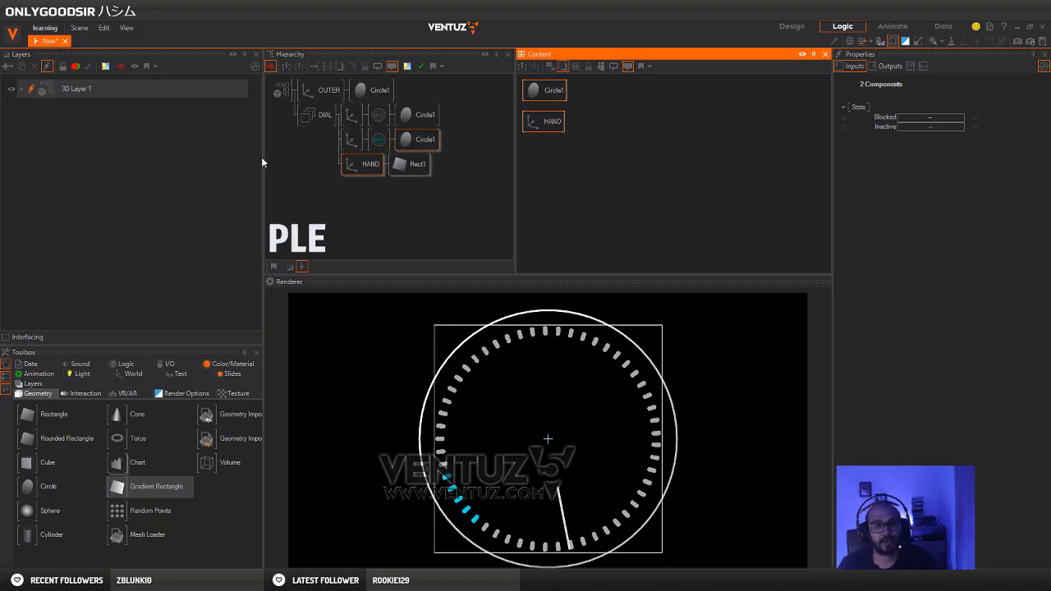
left_click_drag(261, 159, 191, 156)
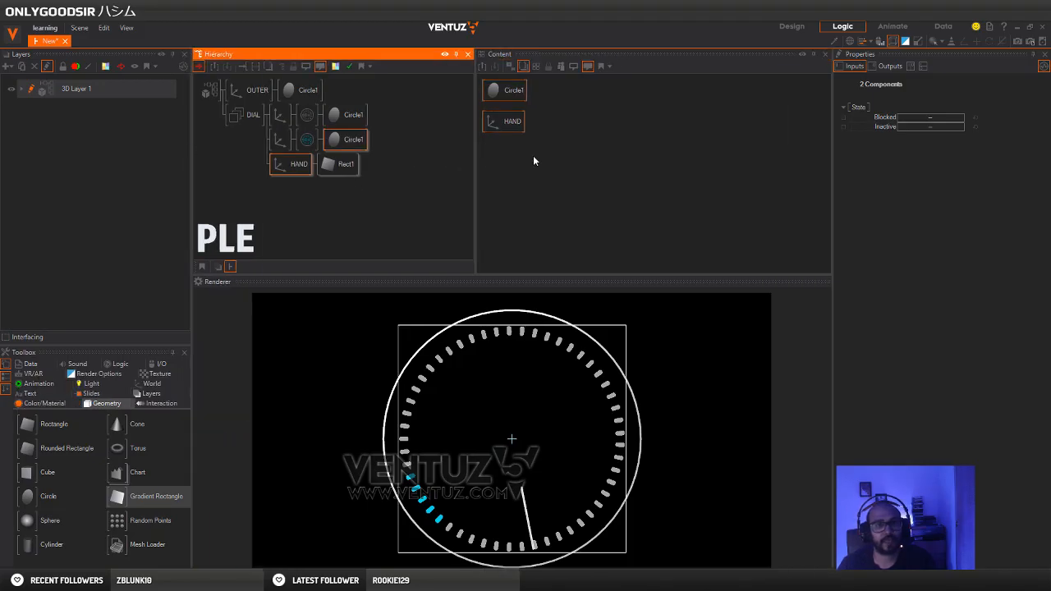
left_click_drag(476, 175, 507, 176)
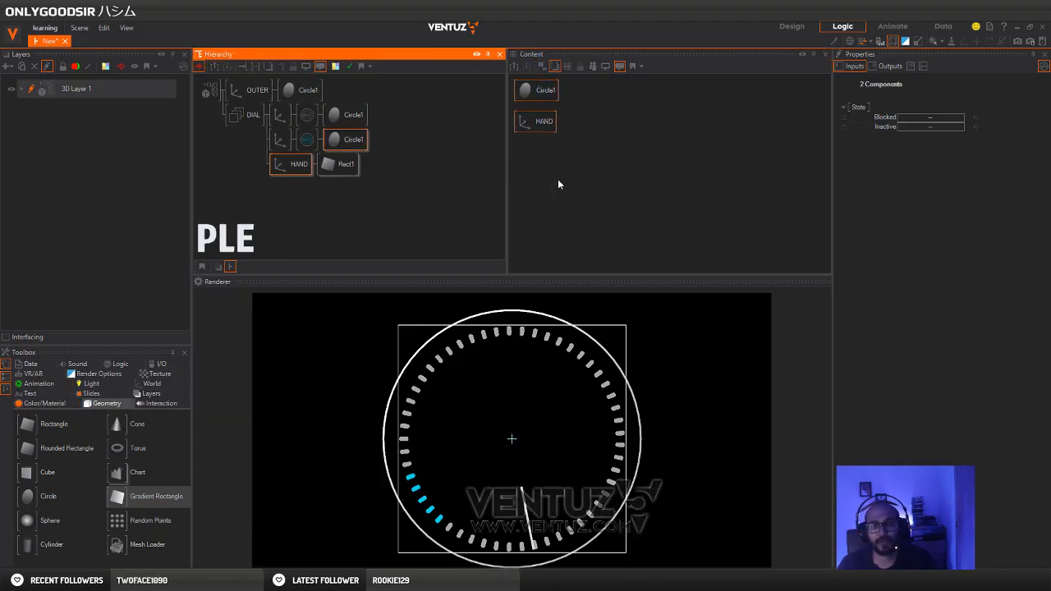
Arrange the HAND node below the cyan ring's Circle1 in the Content editor, leaving space between the two
left_click(558, 179)
left_click_drag(556, 128, 558, 150)
left_click(305, 166)
left_click(353, 143, "ctrl")
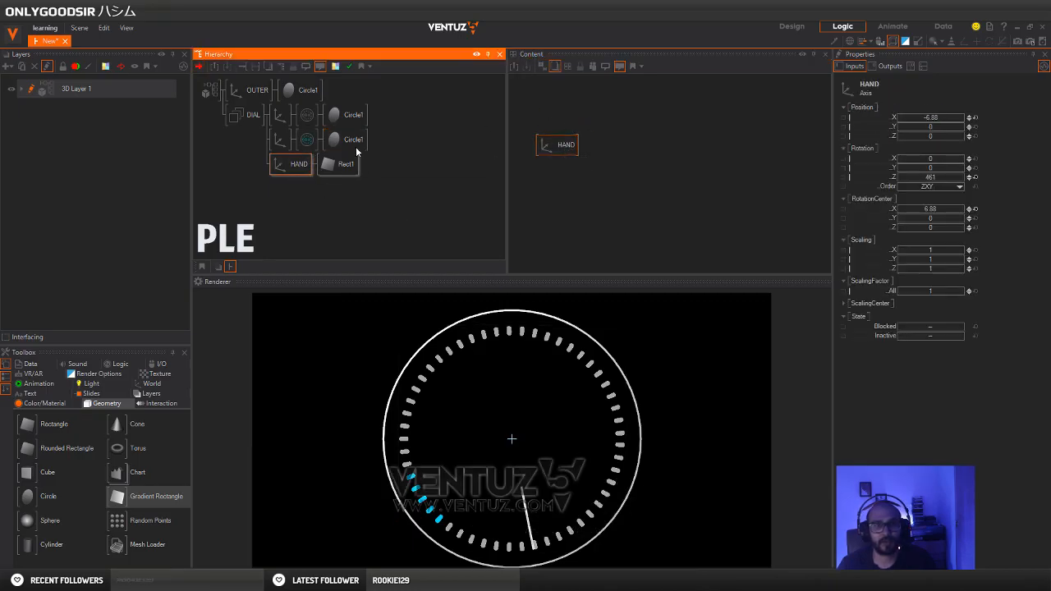
left_click(352, 147, "ctrl")
left_click(687, 150)
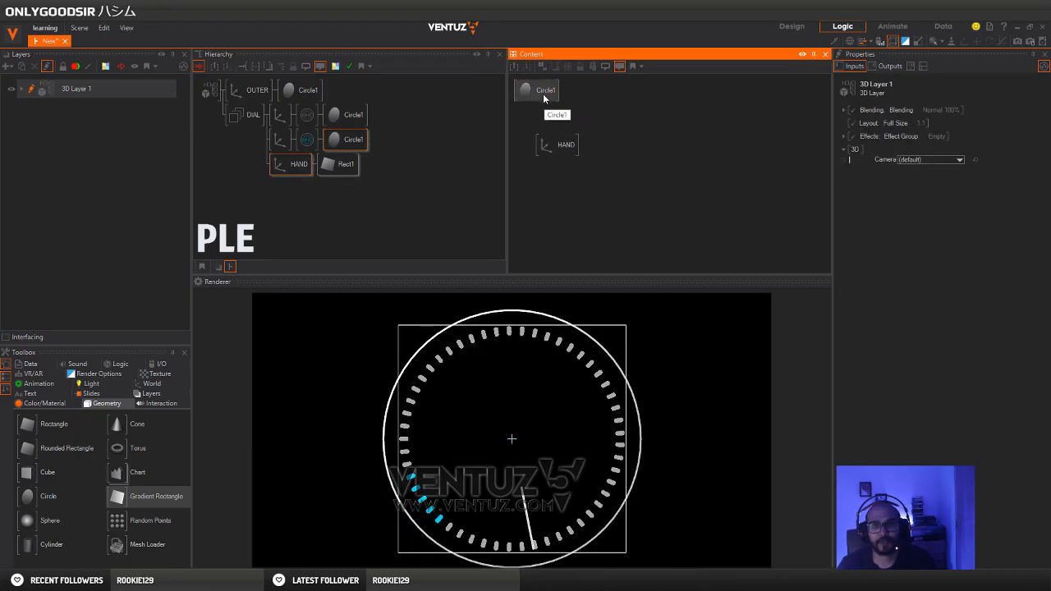
left_click_drag(543, 93, 567, 101)
Set the cyan ring's Circle1 start angle to 266.9 and bind it to the HAND axis's Z rotation
left_click_drag(937, 170, 917, 171)
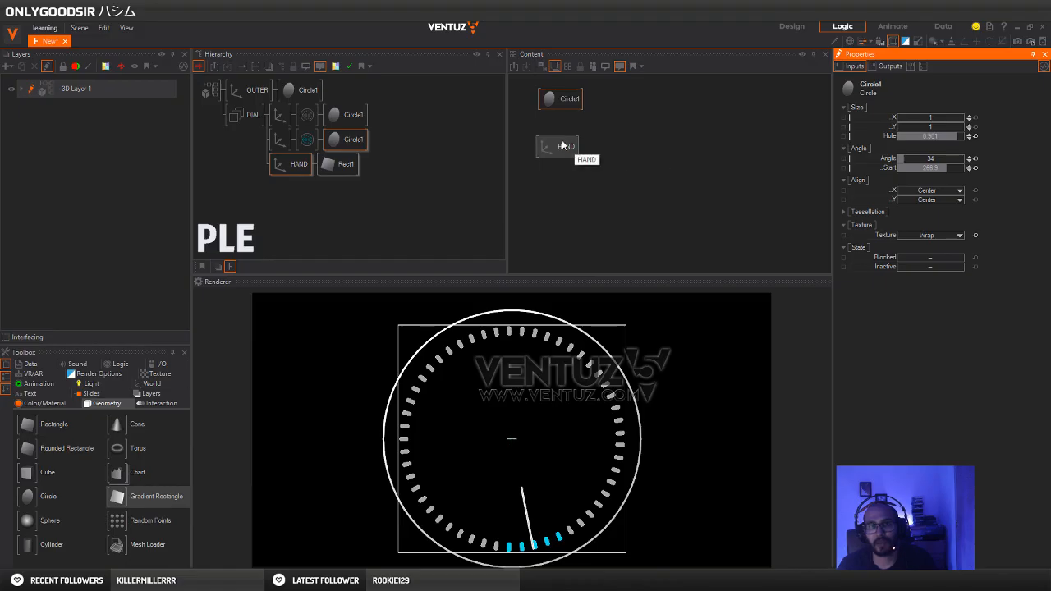
left_click_drag(888, 169, 686, 148)
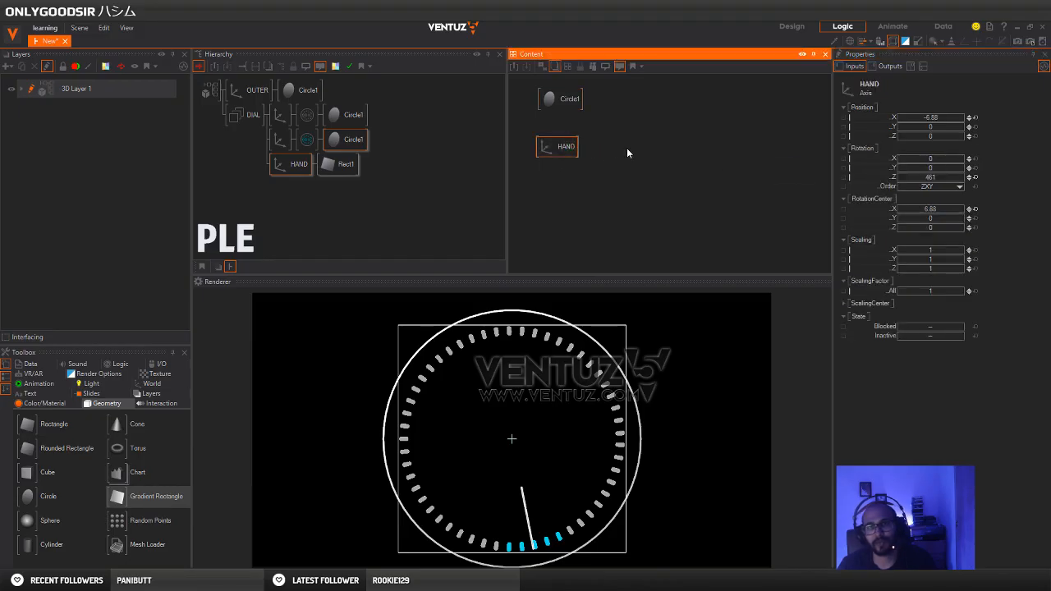
left_click_drag(893, 176, 576, 99)
Change the cyan circle's start angle so its dashes sit at the dial's upper left, and move the HAND node farther from Circle1
left_click(565, 110)
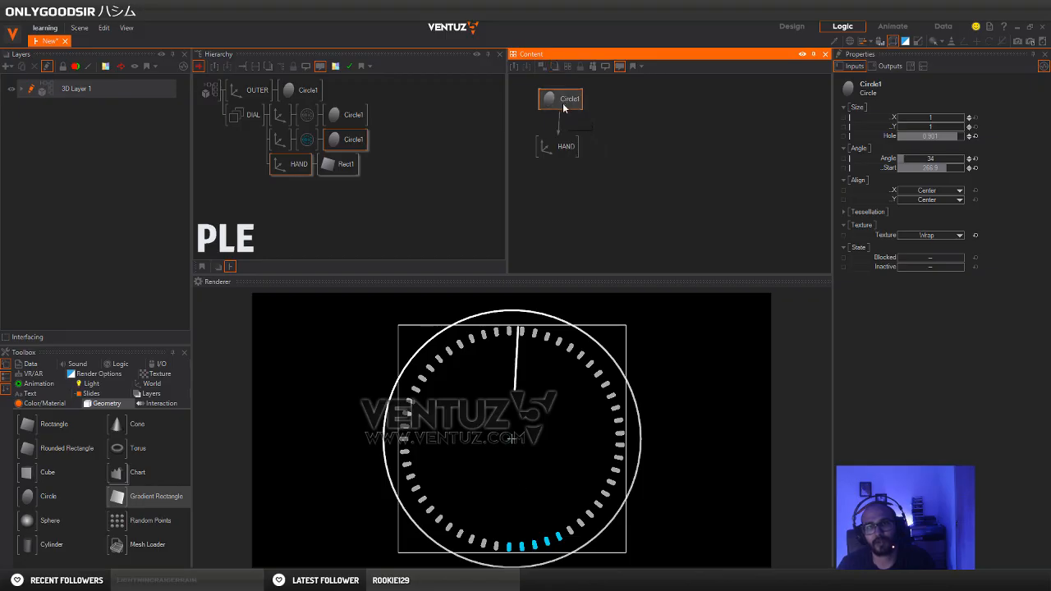
left_click(952, 168)
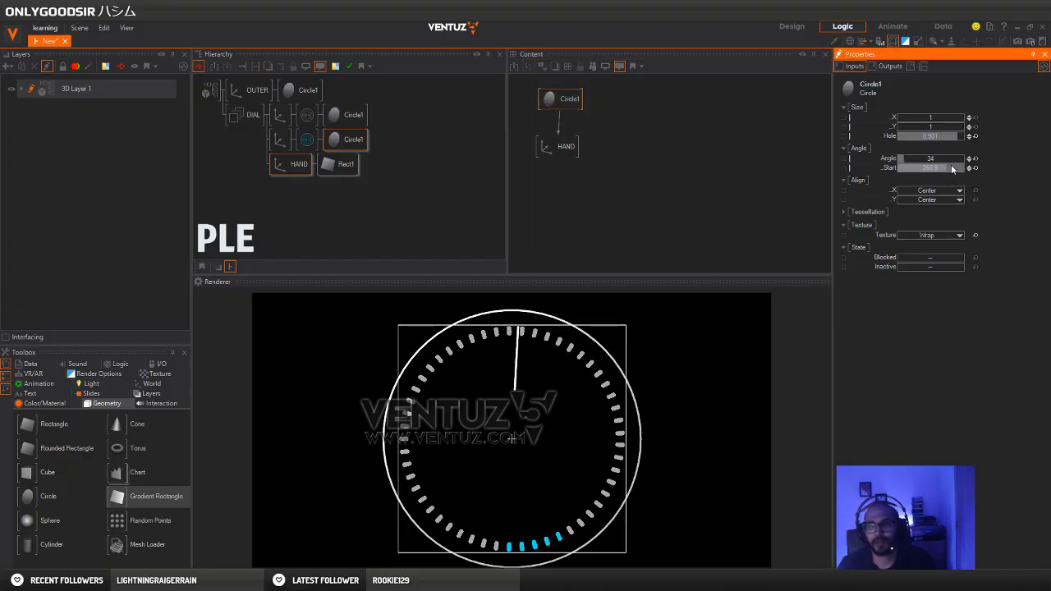
left_click_drag(897, 171, 921, 169)
left_click_drag(555, 163, 595, 175)
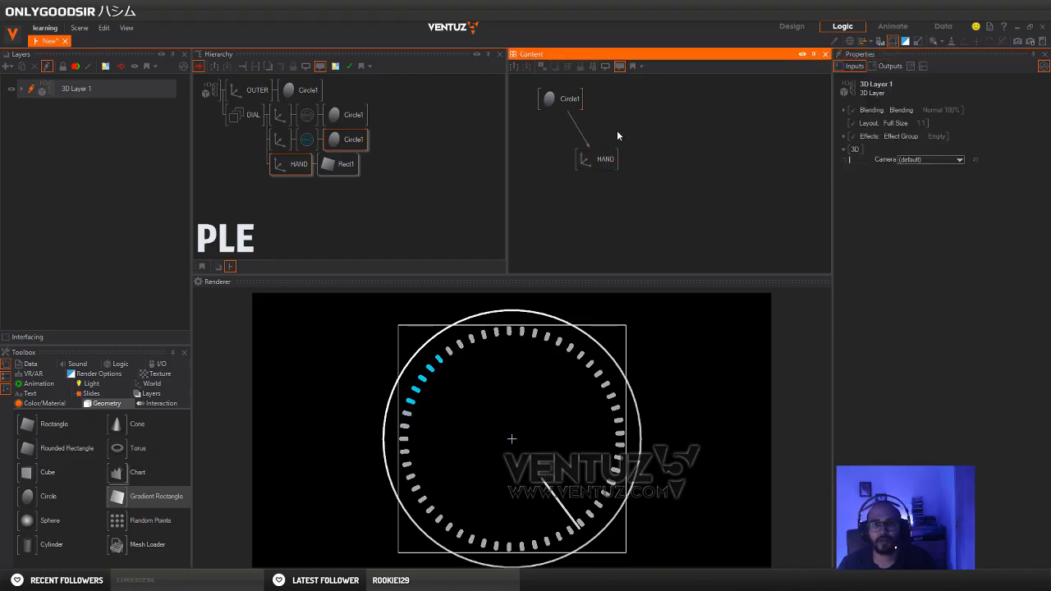
double_click(620, 137)
type("in")
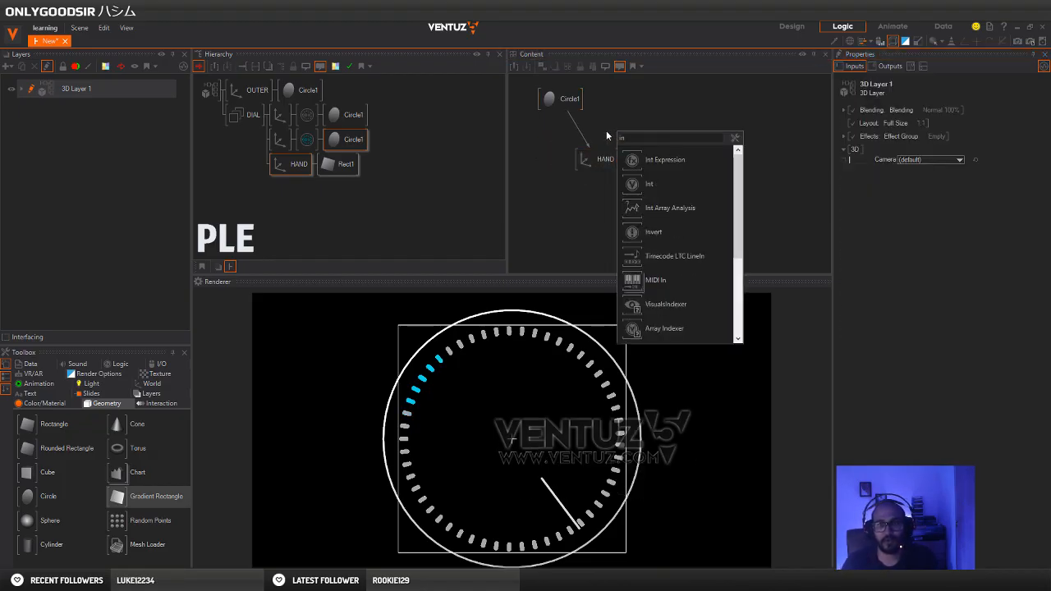
left_click(575, 127)
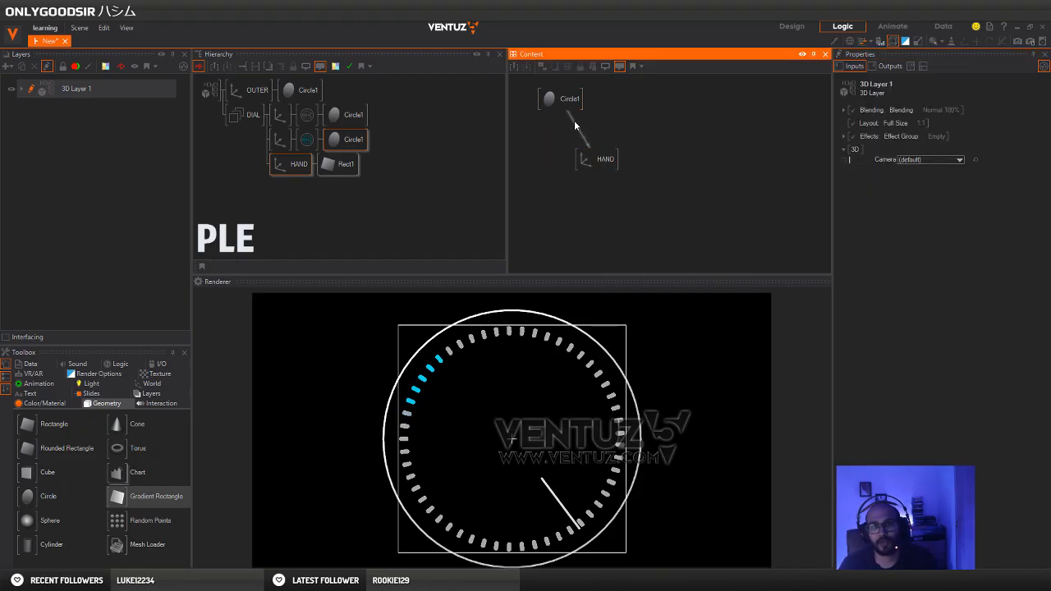
Try inverting the hand's rotation by inserting an Invert node into the binding between Circle1 and HAND and toggling its TreatLogical option
left_click(574, 122)
left_click_drag(574, 121, 593, 171)
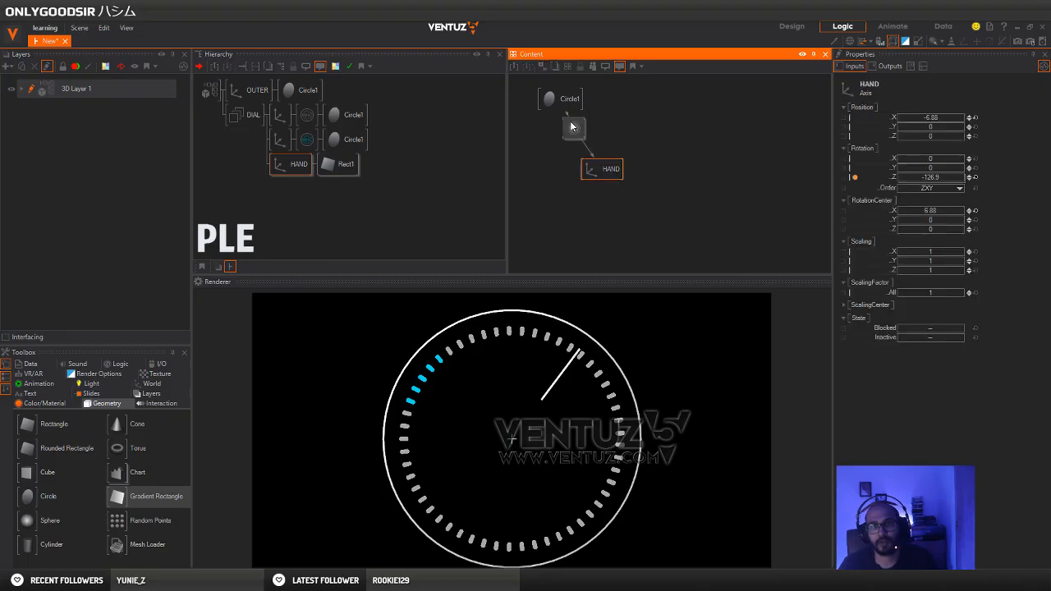
left_click_drag(572, 125, 572, 134)
left_click(940, 127)
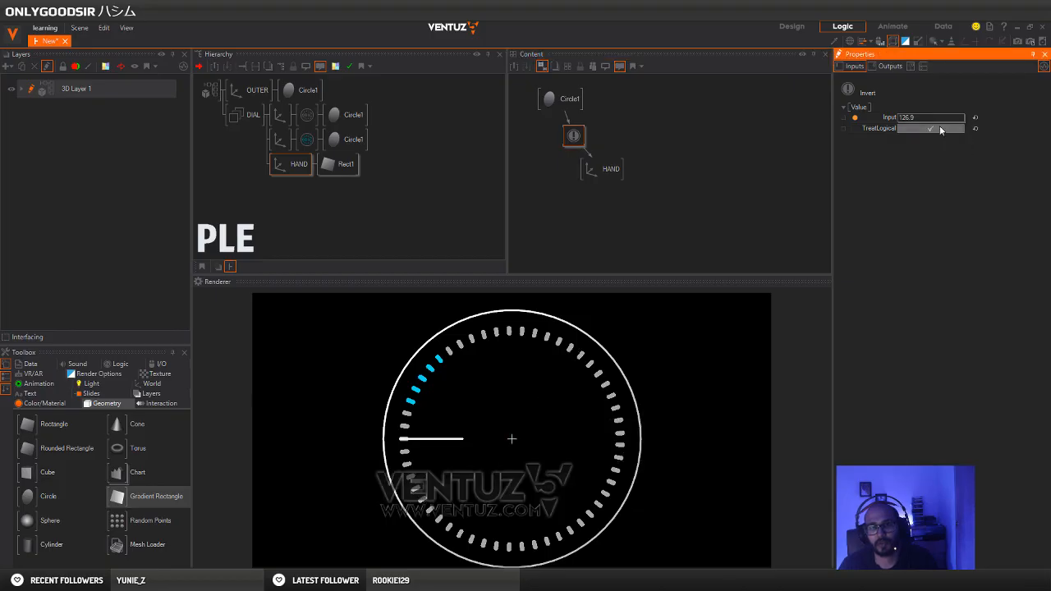
left_click_drag(599, 172, 605, 174)
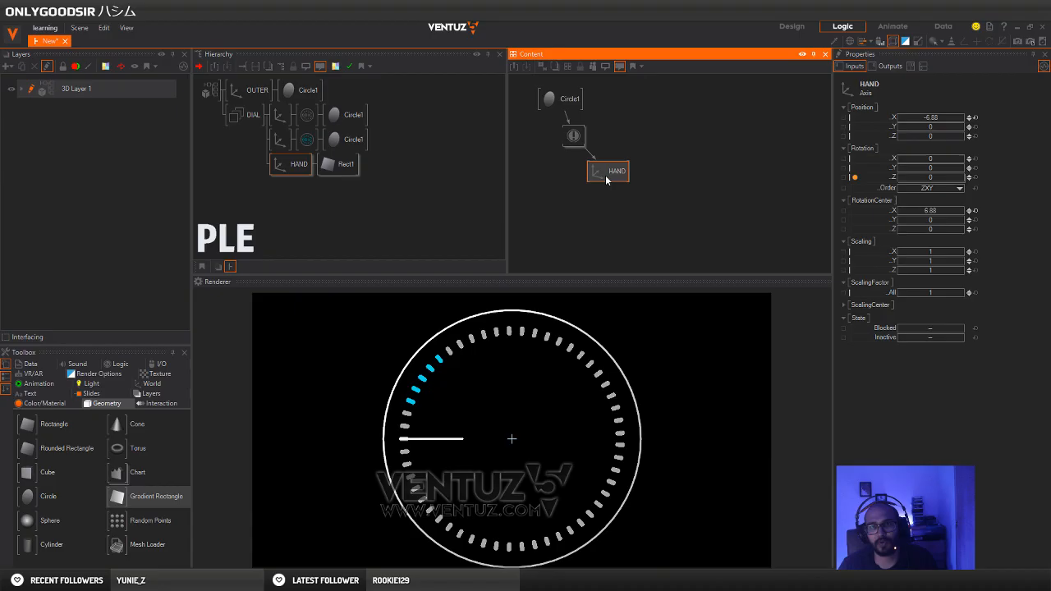
Test the Invert node by raising Circle1's start angle to 139.9 and 147.9, and delete the Invert node
left_click(562, 100)
mouse_move(945, 168)
left_mouse_down()
mouse_move(897, 166)
mouse_move(955, 165)
left_mouse_up()
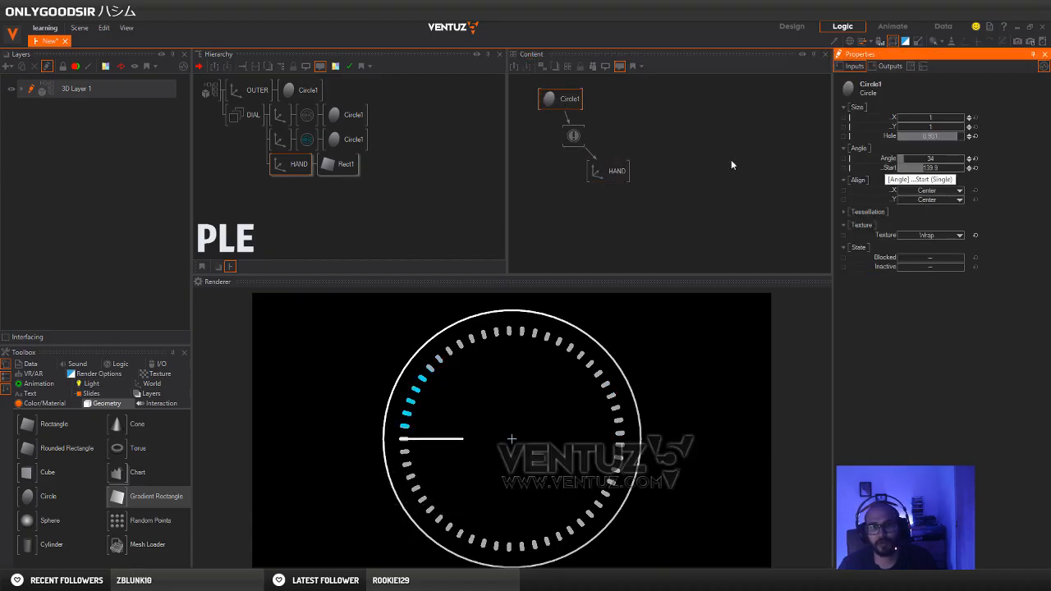
left_click(573, 136)
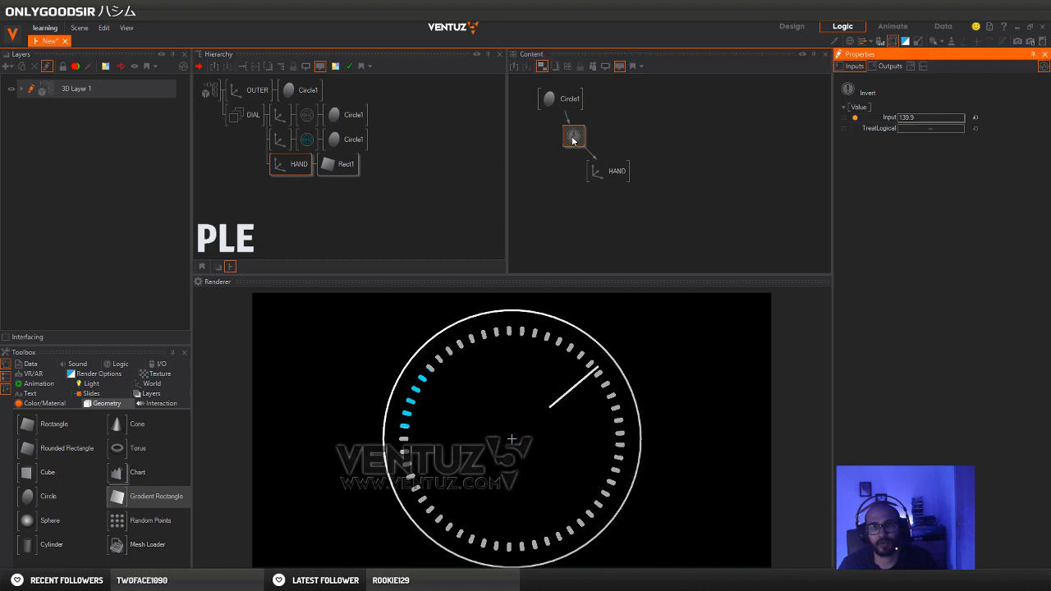
left_click(566, 102)
mouse_move(898, 166)
left_mouse_down()
mouse_move(966, 170)
mouse_move(903, 168)
left_mouse_up()
left_click(574, 138)
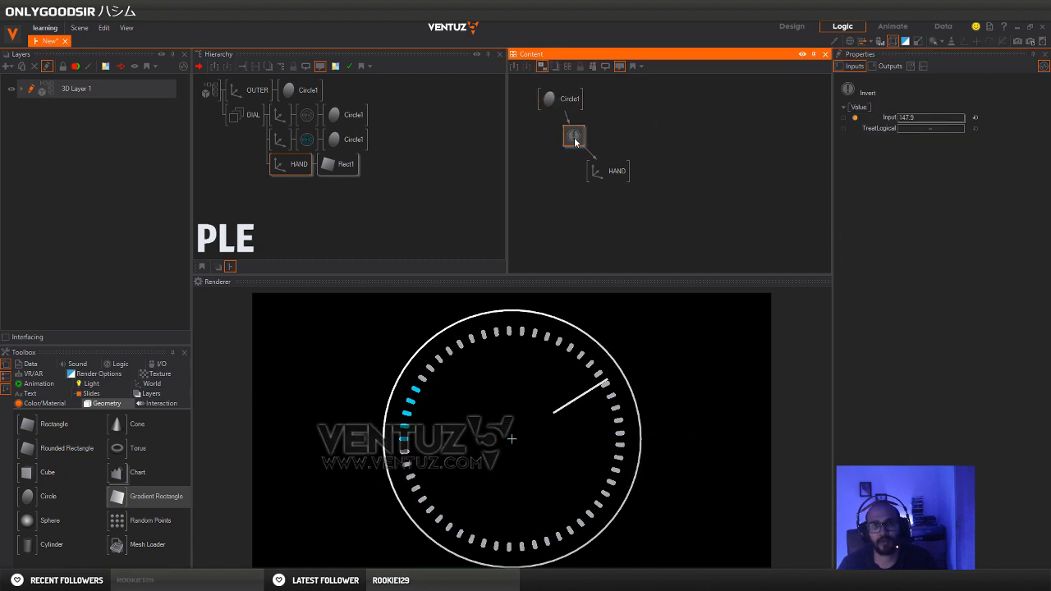
key("Delete")
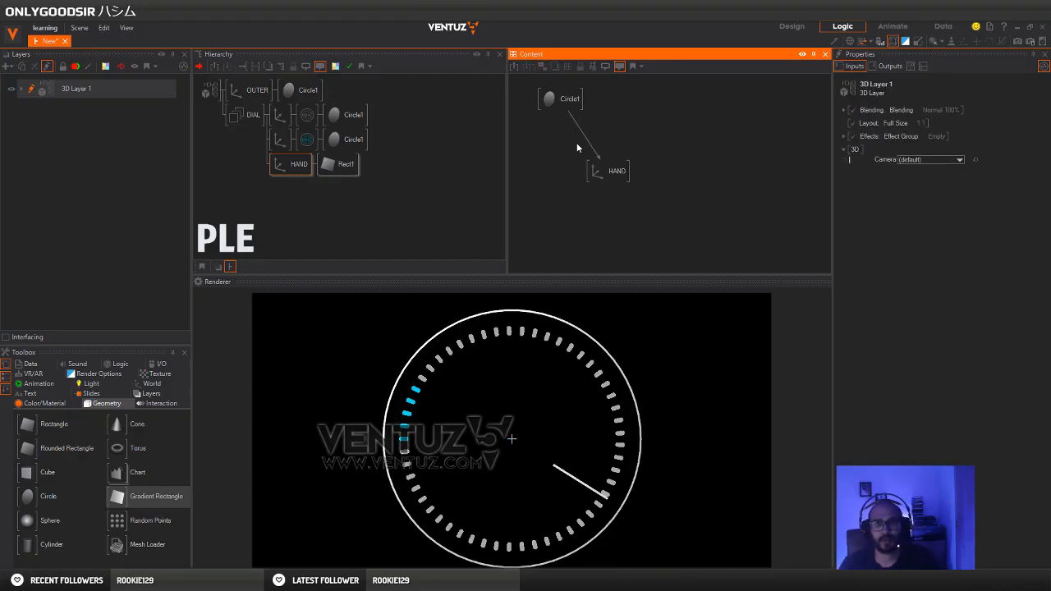
Insert a Clipping node into the binding between Circle1 and HAND, and arrange the nodes so the chain reads clearly
right_click(560, 148)
type("clip")
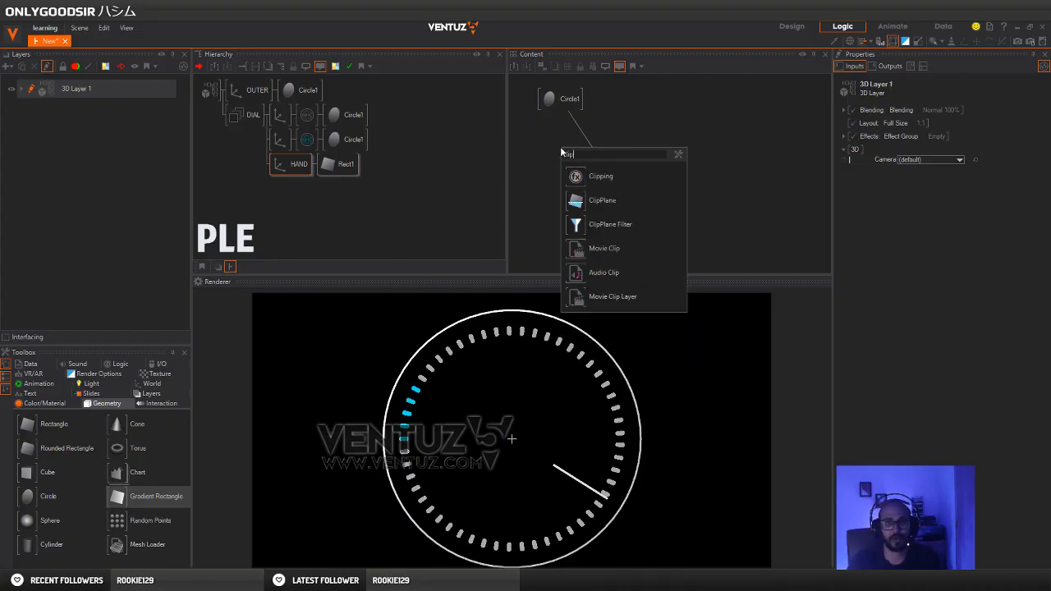
key("Down")
key("Return")
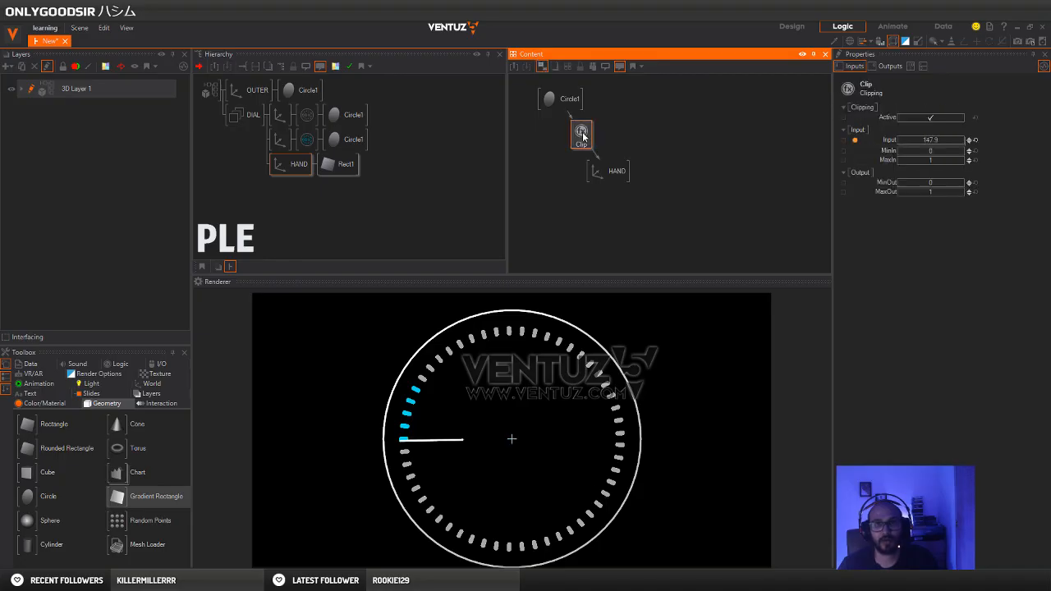
left_click_drag(612, 170, 595, 176)
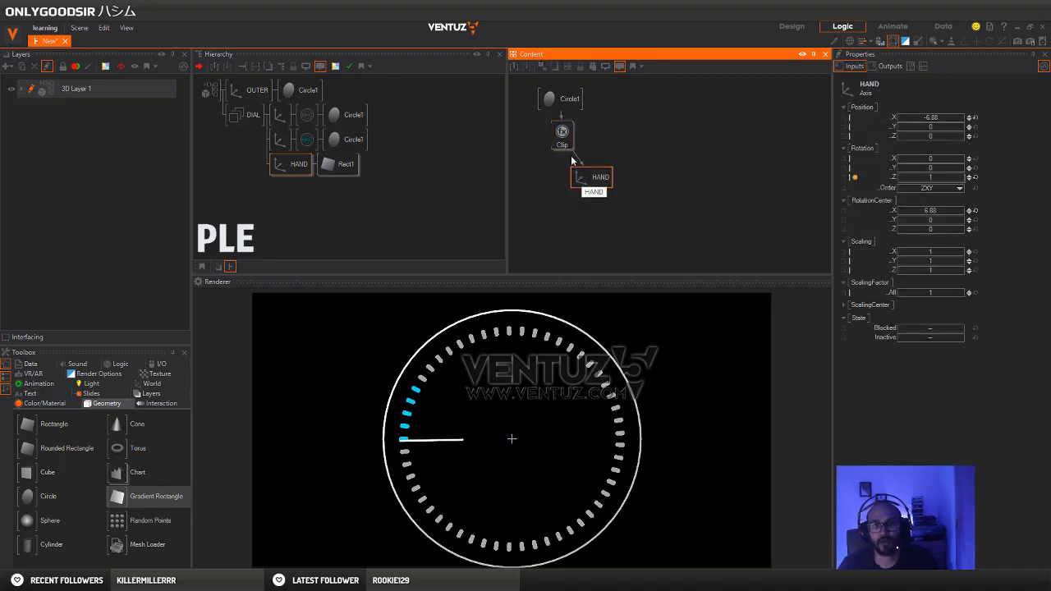
left_click(562, 134)
Reset Circle1's start angle to 0 and set the Clip node's MinOut to -163.6, aiming the hand at the middle cyan dash
left_click(561, 98)
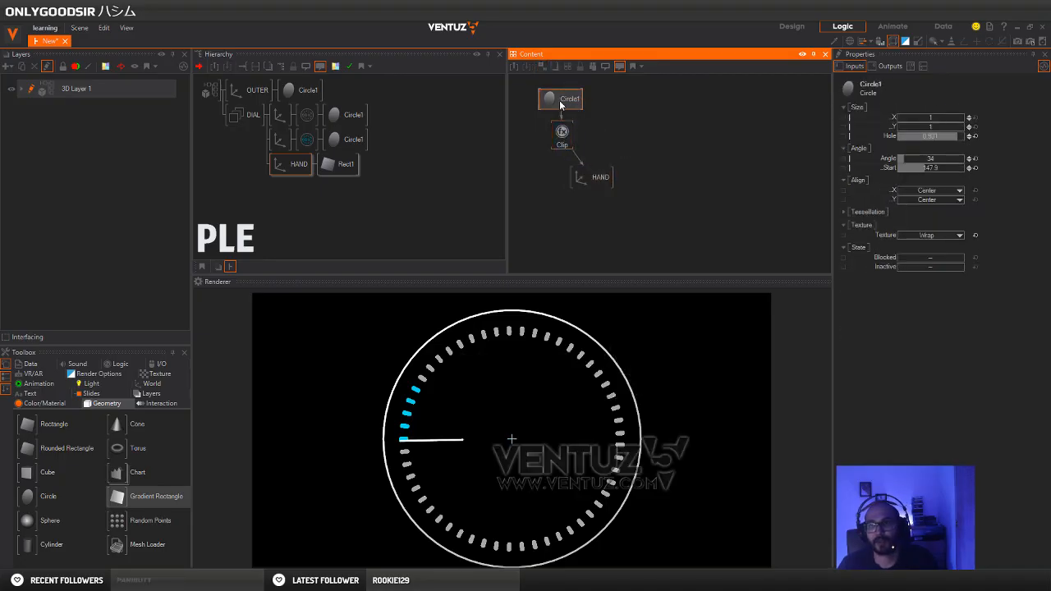
left_click(976, 169)
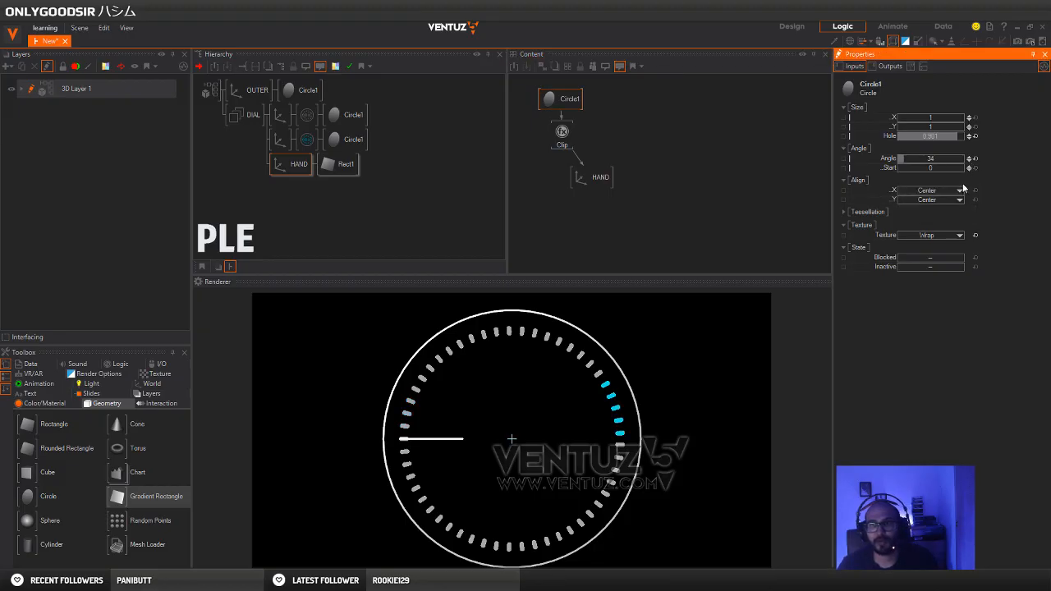
left_click(563, 133)
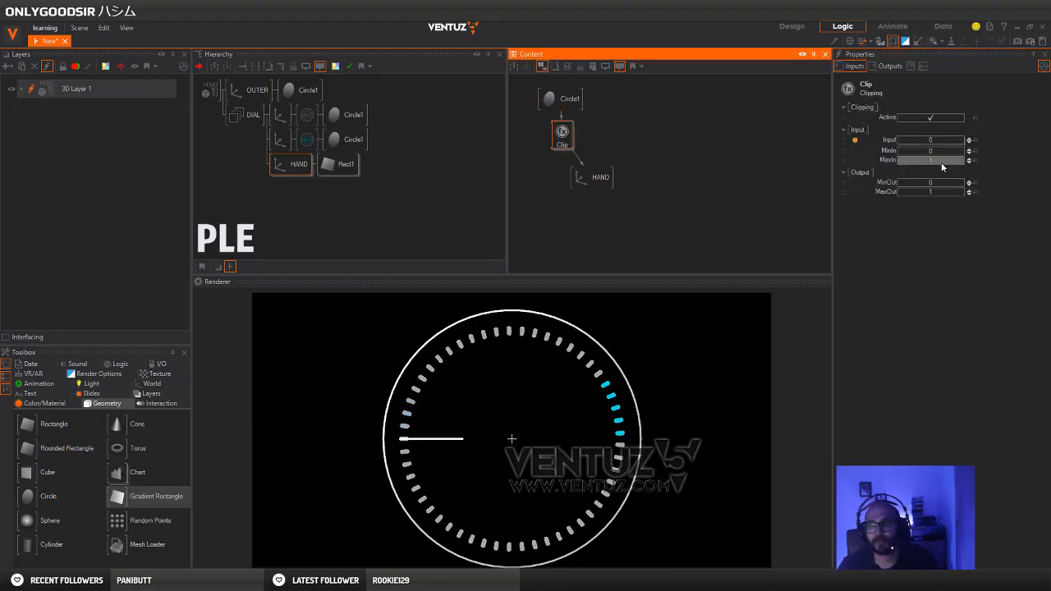
left_click(922, 66)
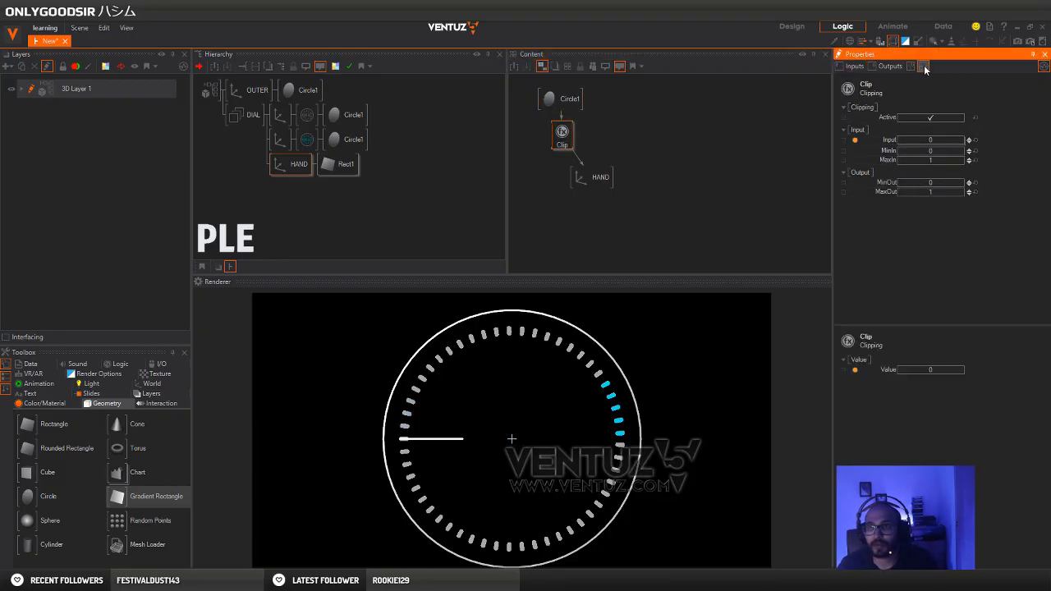
left_click_drag(934, 184, 906, 185)
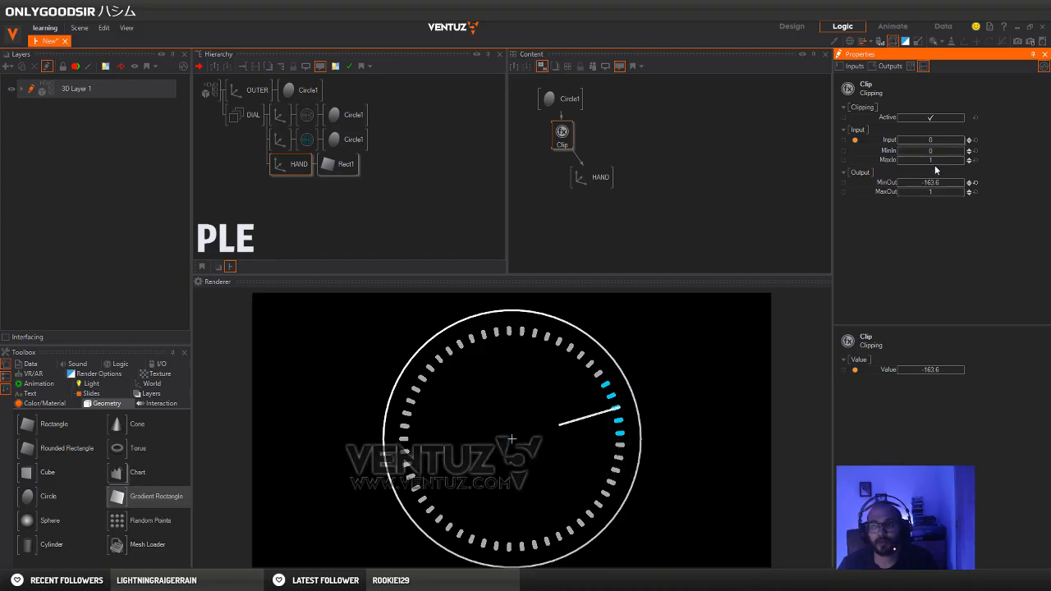
With Circle1's start angle at 360, set Clip's MaxIn to 360 and adjust MaxOut to centre the hand on the cyan dashes, checking at 158
left_click(561, 99)
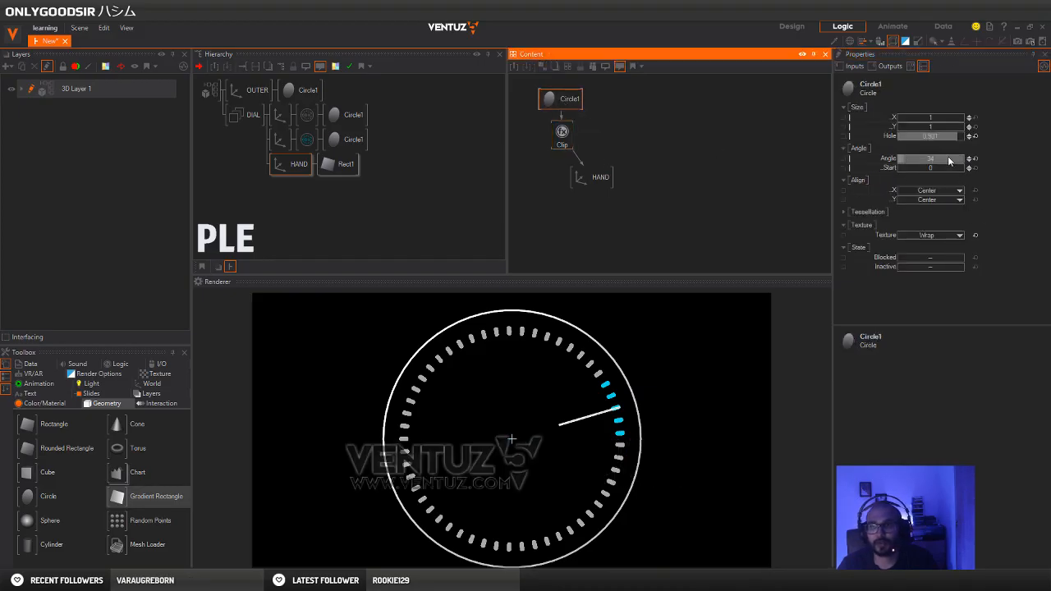
left_click_drag(913, 169, 964, 166)
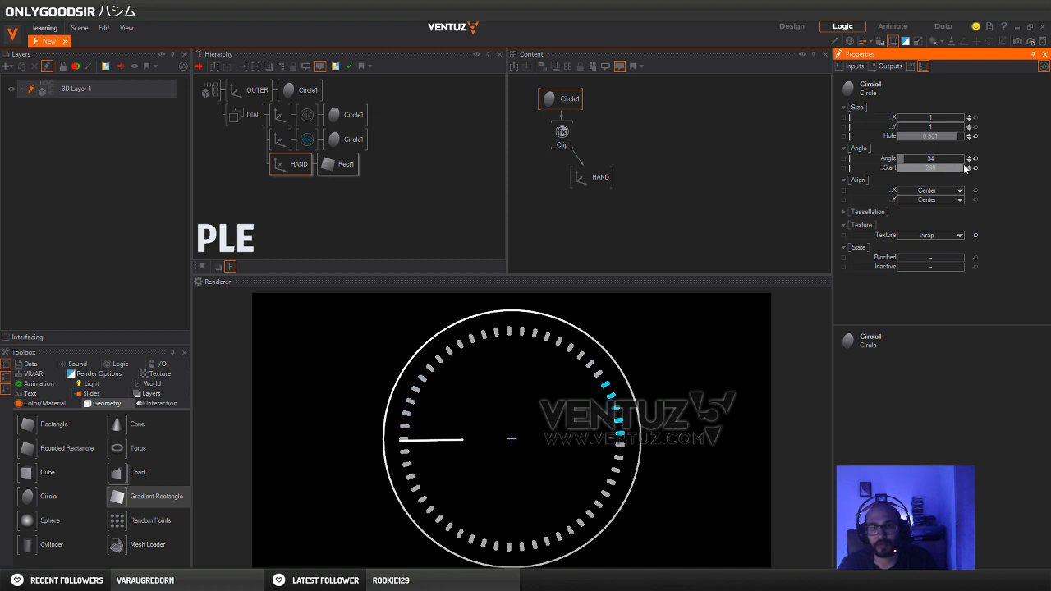
left_click(562, 133)
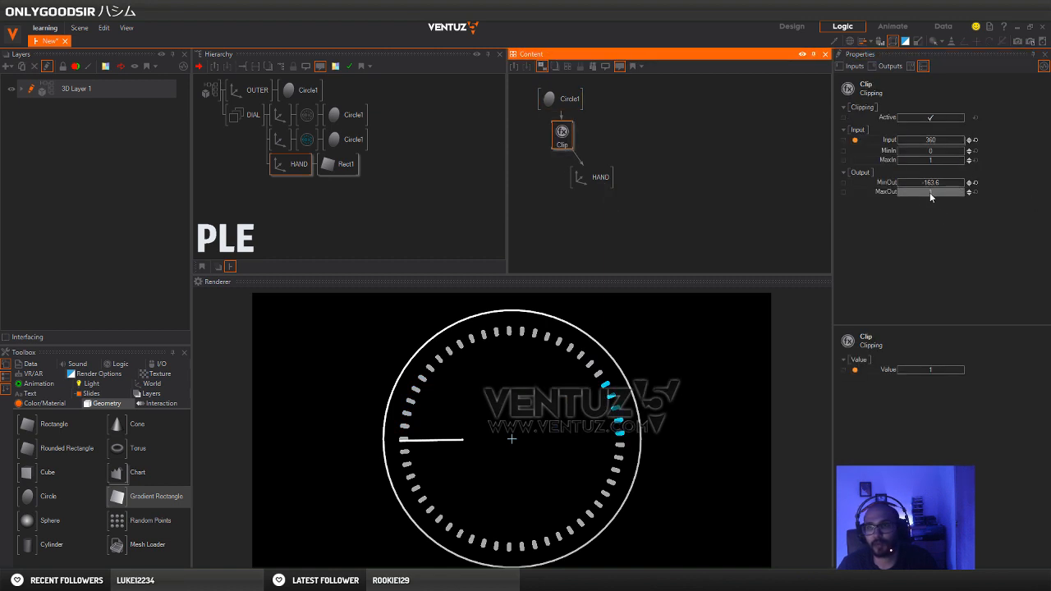
double_click(940, 160)
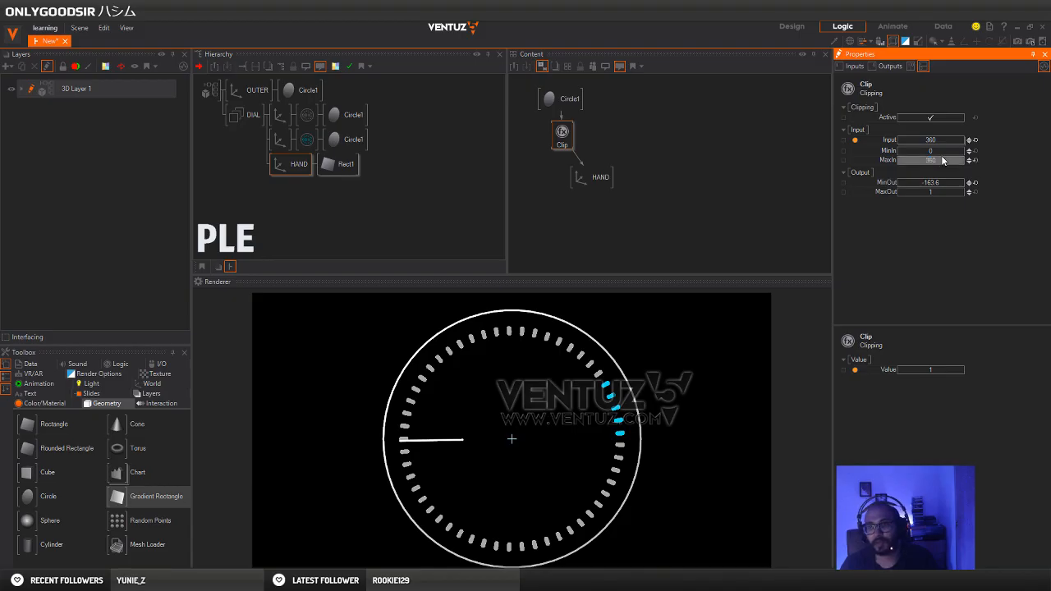
left_click_drag(938, 192, 920, 175)
left_click(551, 100)
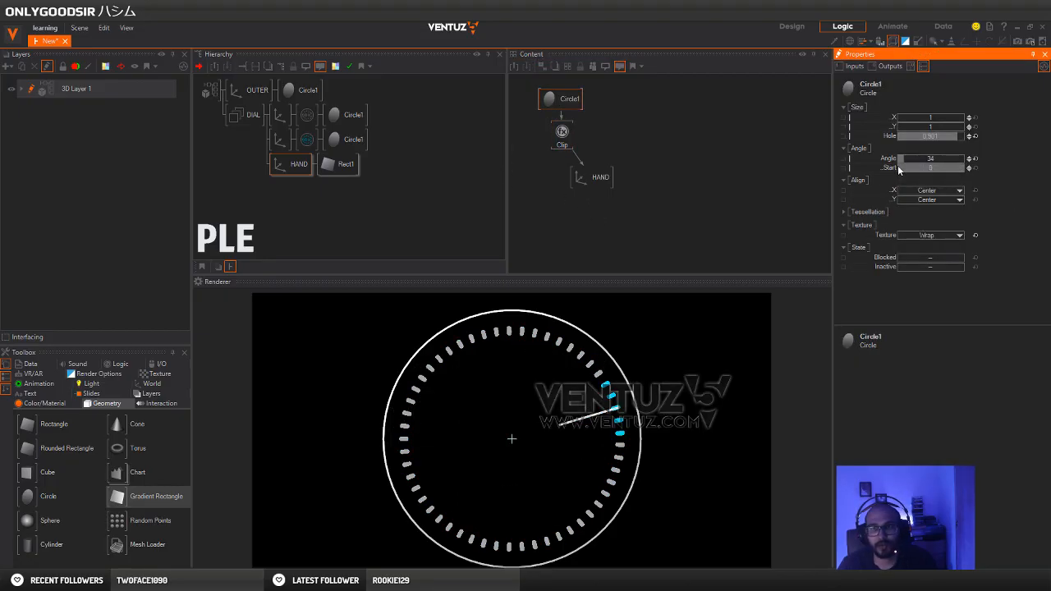
left_click_drag(898, 169, 927, 171)
Add a Mover node bound to Circle1's start angle, with Min 360, Max 0 and a 12 s duration
double_click(604, 116)
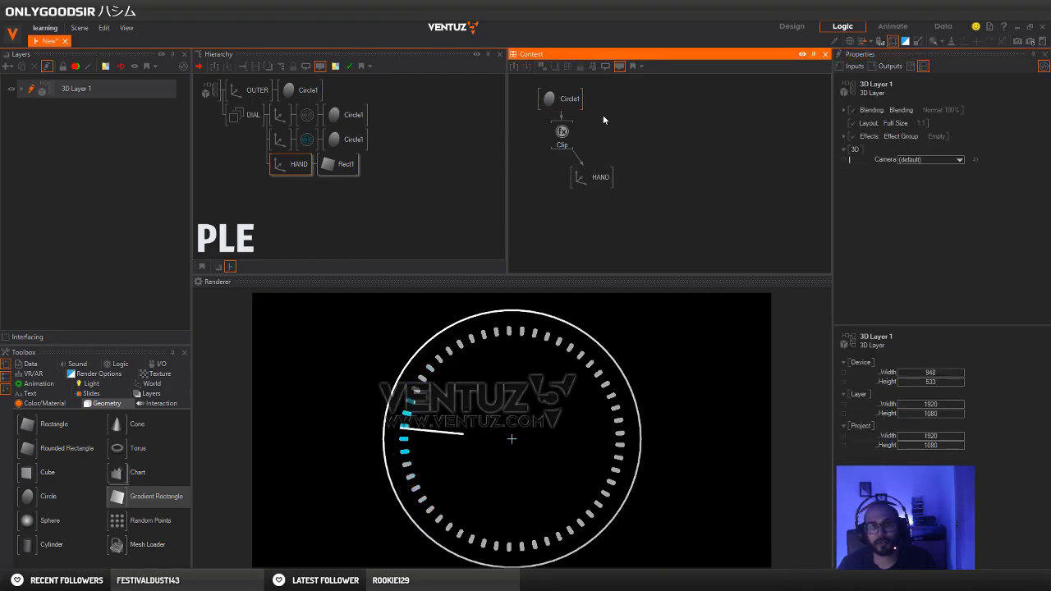
type("mov")
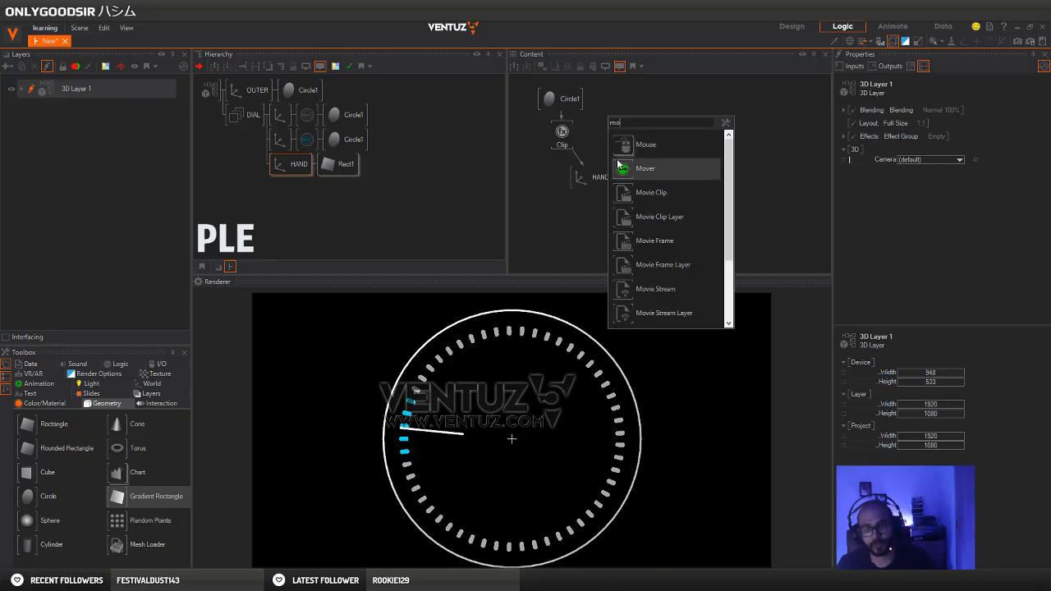
left_click(619, 163)
left_click(562, 99)
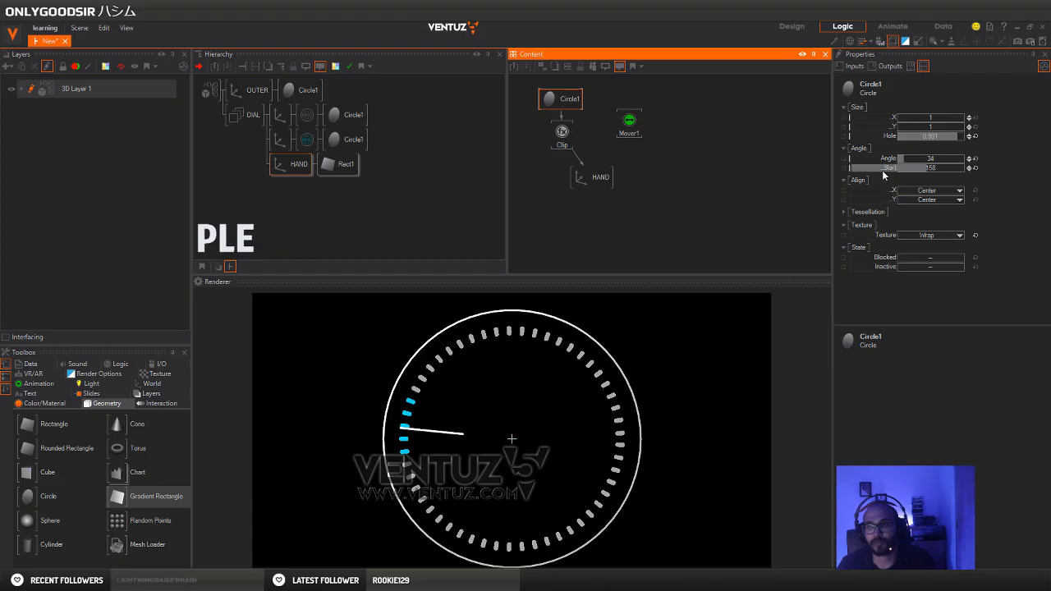
left_click_drag(883, 171, 631, 126)
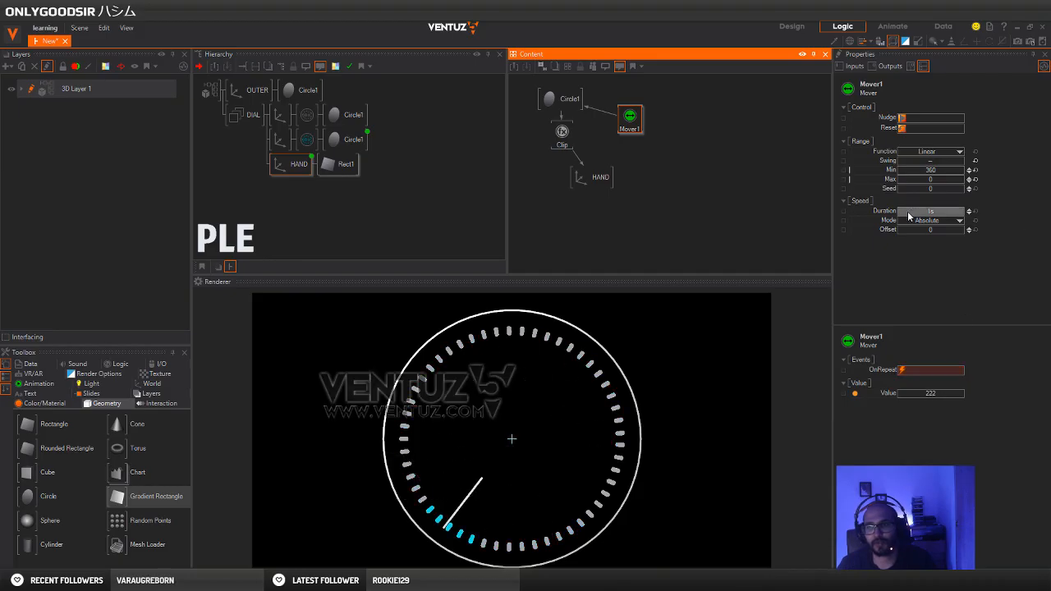
left_click_drag(934, 212, 964, 209)
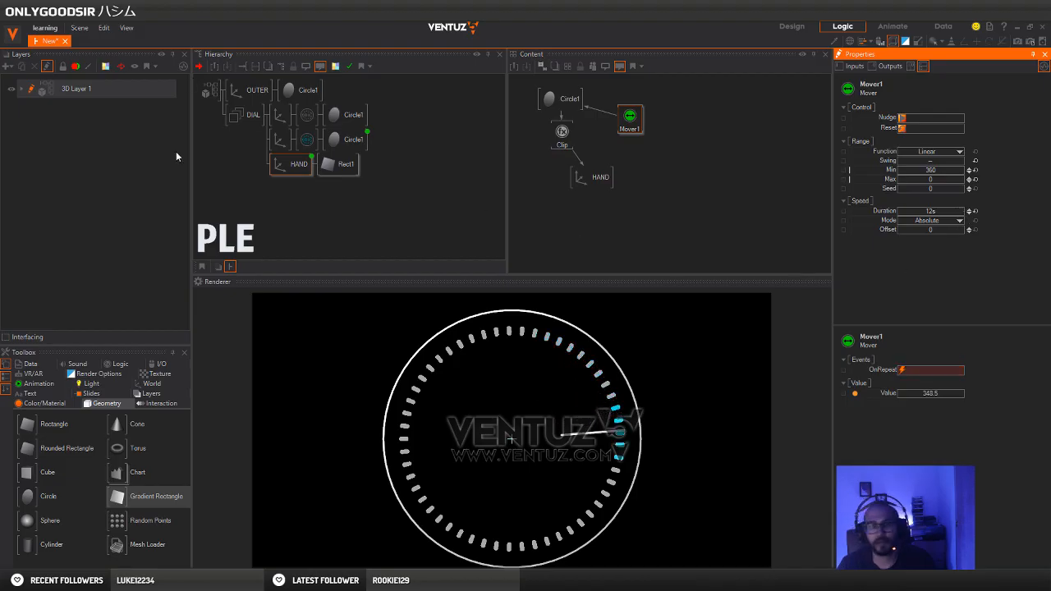
Insert an Axis node as parent of OUTER and DIAL, try tilting it to -6 about Y, and reset that rotation
left_click(262, 191)
type("ax")
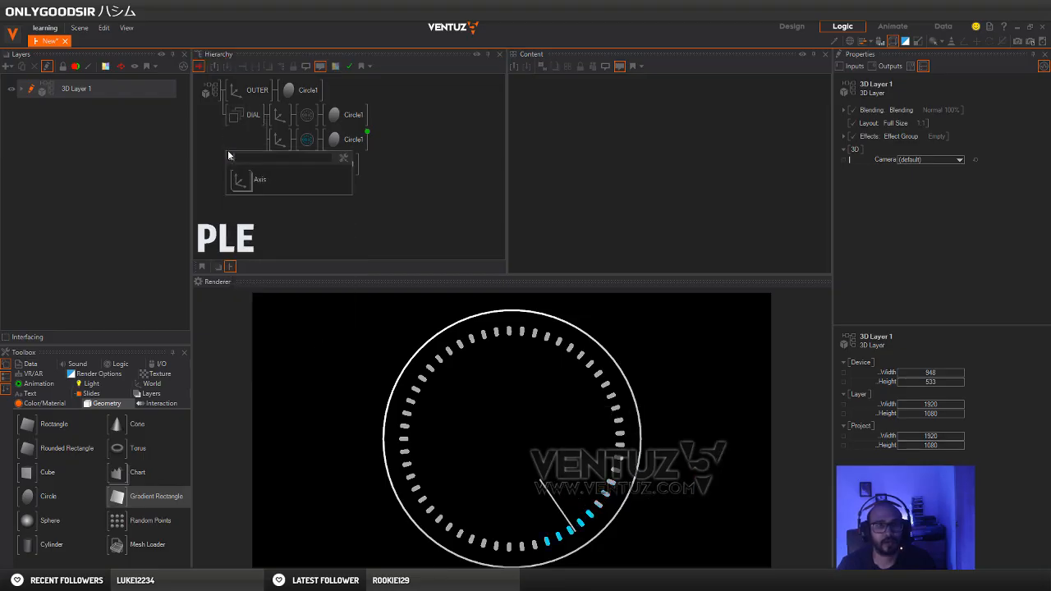
left_click_drag(237, 176, 227, 101)
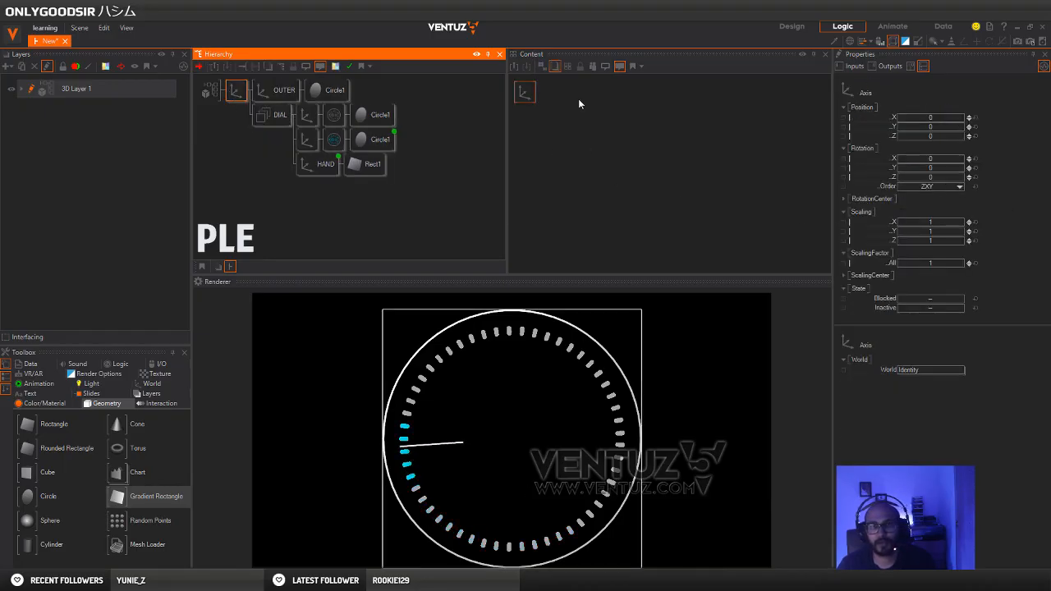
mouse_move(932, 168)
left_mouse_down()
mouse_move(926, 174)
mouse_move(952, 171)
mouse_move(927, 170)
mouse_move(948, 171)
mouse_move(936, 171)
left_mouse_up()
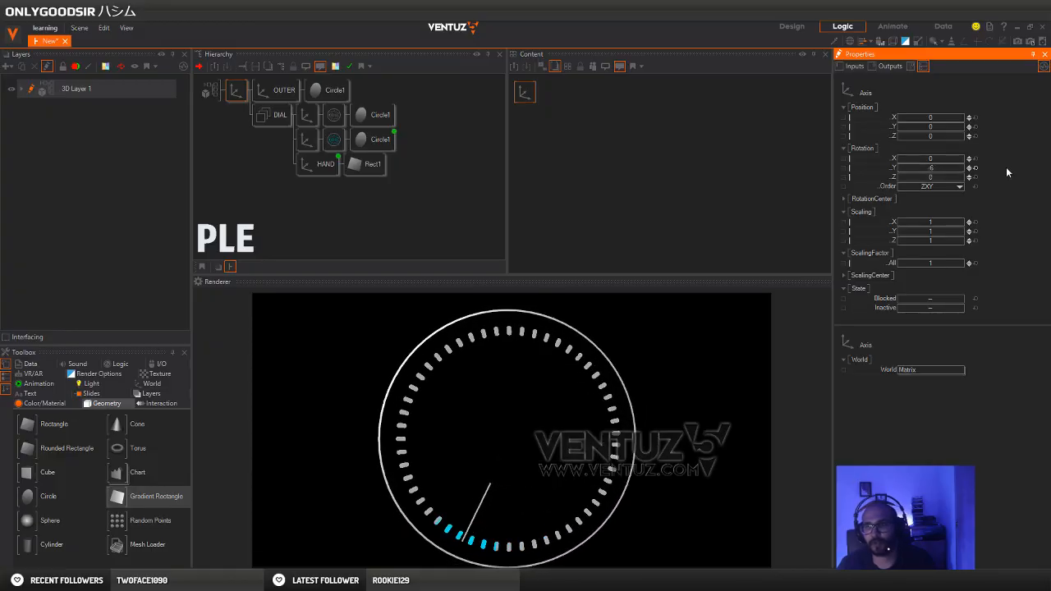
left_click(977, 168)
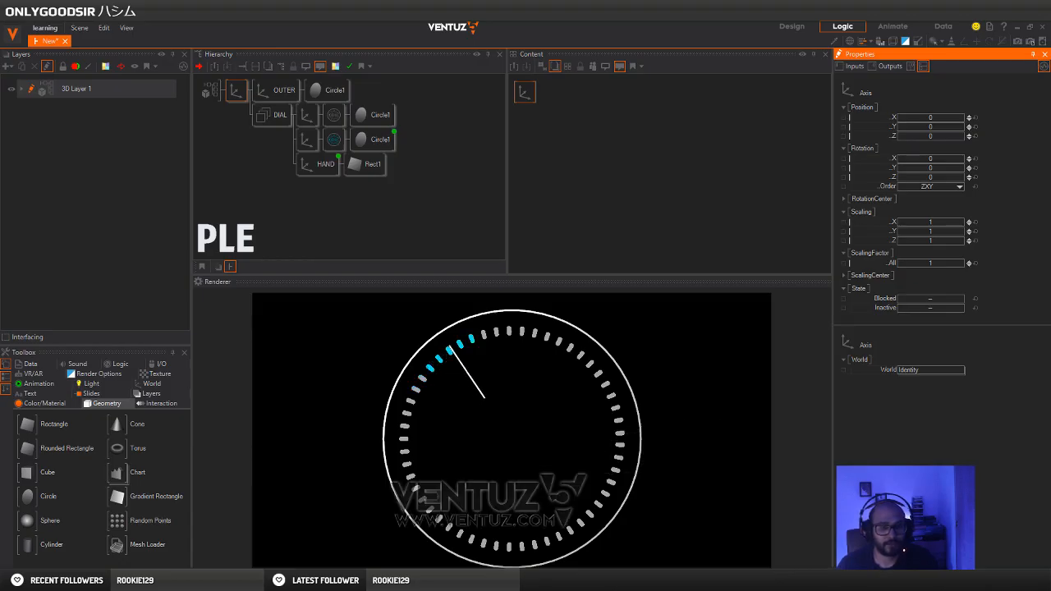
Switch to Chrome and examine the lettering on the Pinterest dial reference image
left_click(65, 534)
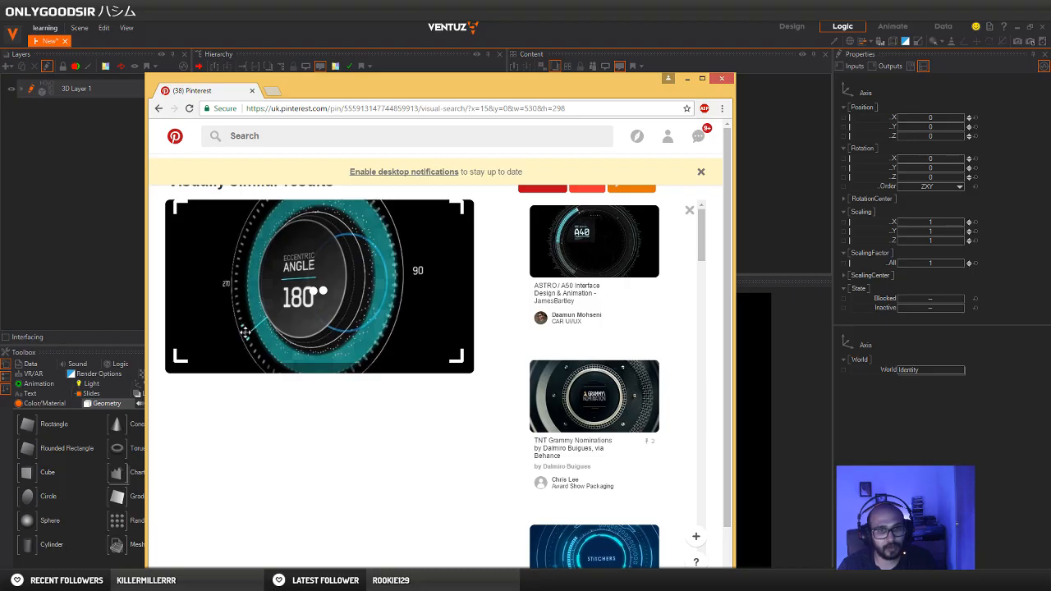
left_click(595, 23)
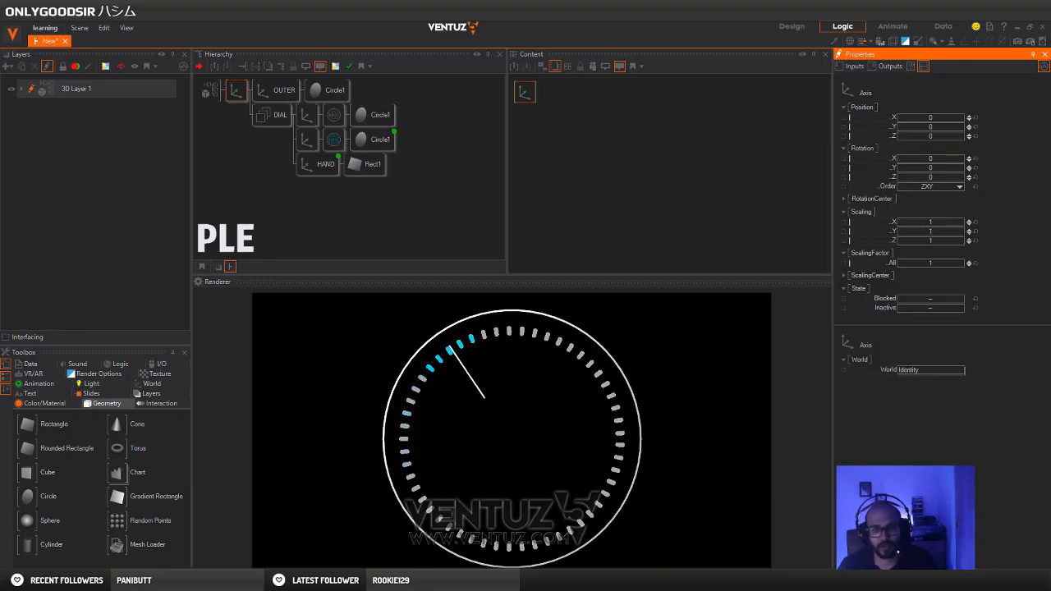
left_click(190, 580)
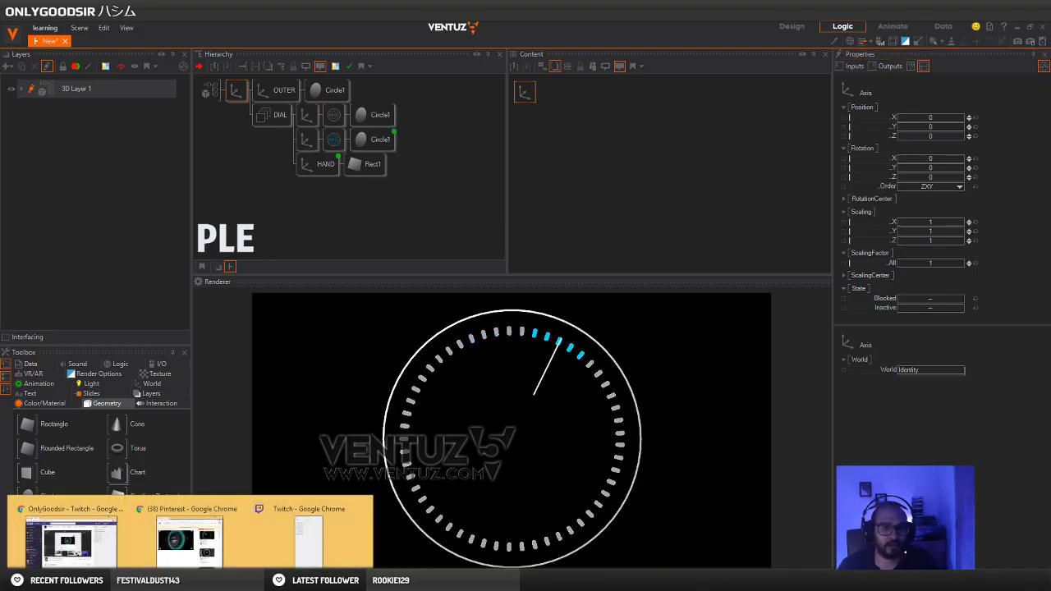
left_click(190, 526)
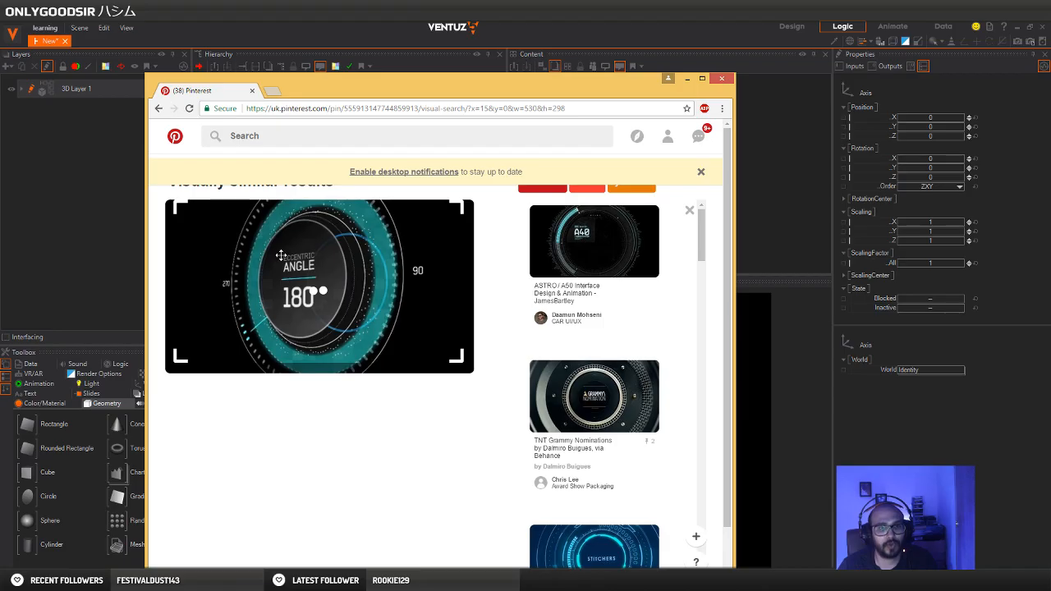
Search Google in a new tab for "bender font", refining the query to "bender font free download"
left_click(272, 92)
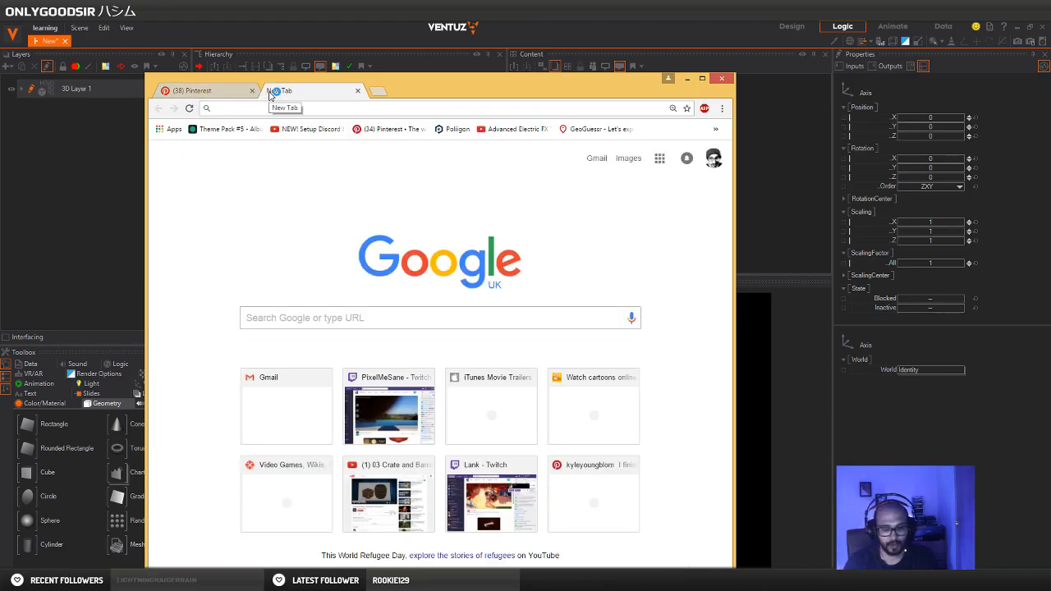
type("bender font")
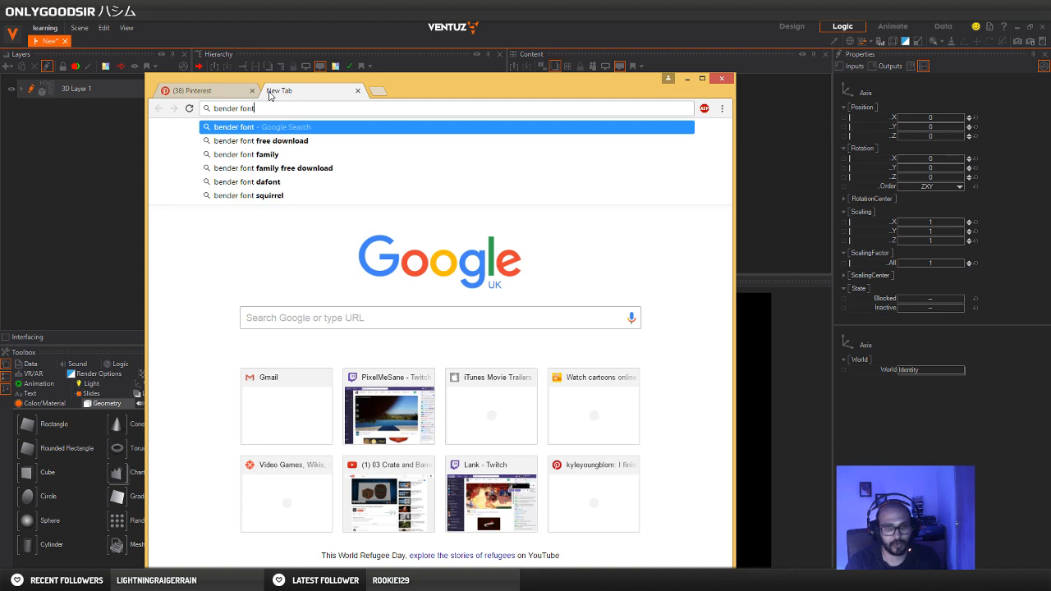
key("Return")
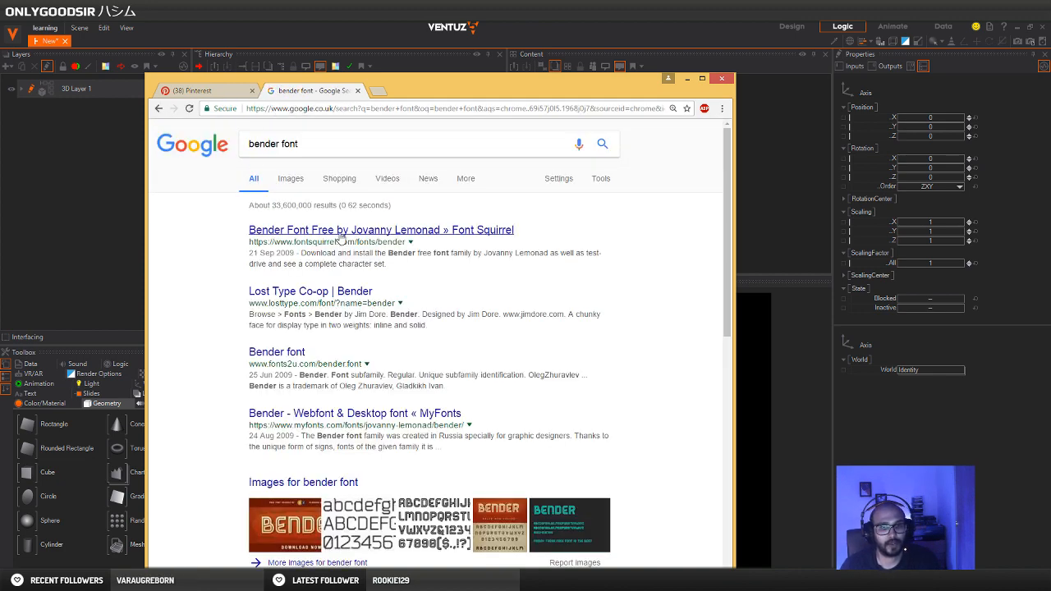
left_click(328, 144)
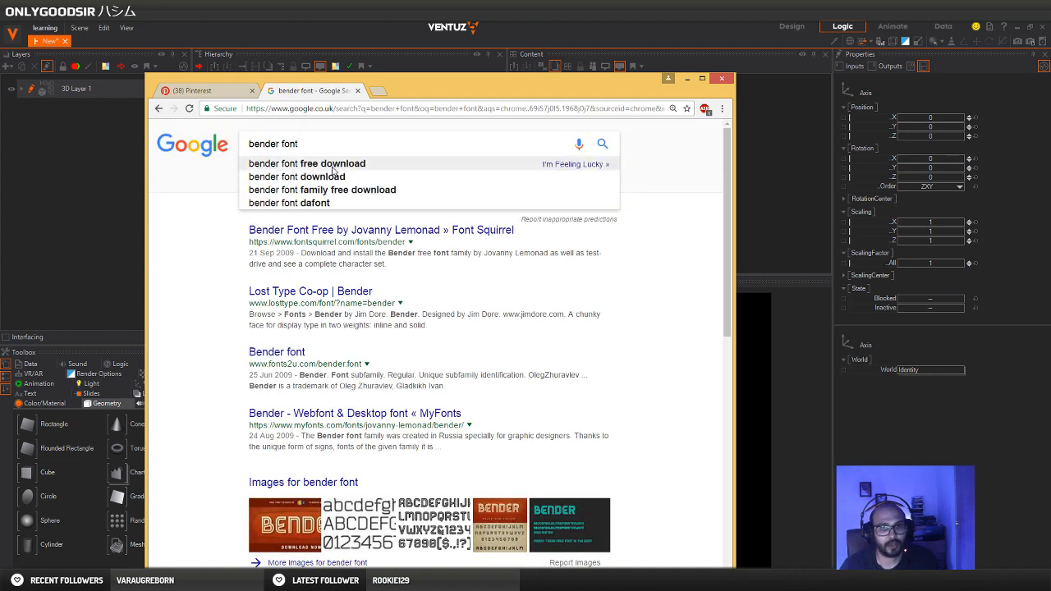
left_click(335, 167)
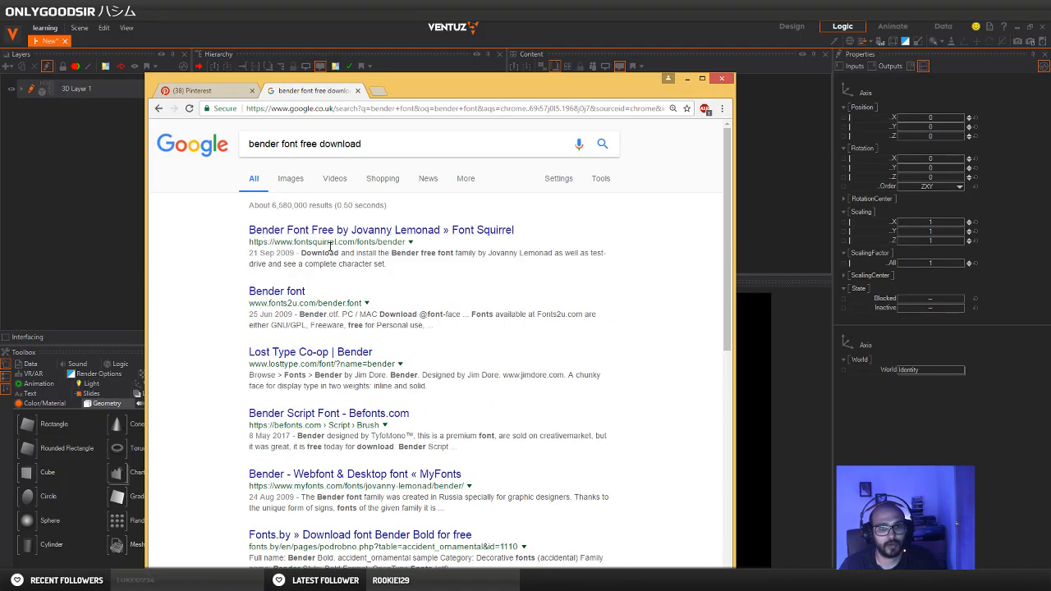
Open the Bender font page on Fonts2u, download the font and open bender.zip in WinRAR
left_click(287, 294)
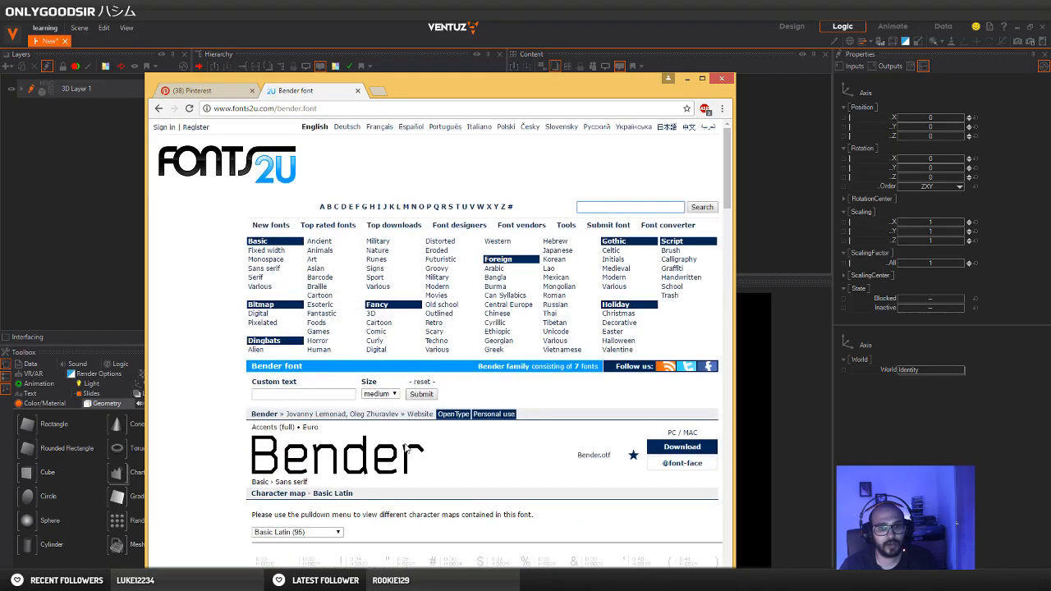
scroll(390, 464, "down", 4)
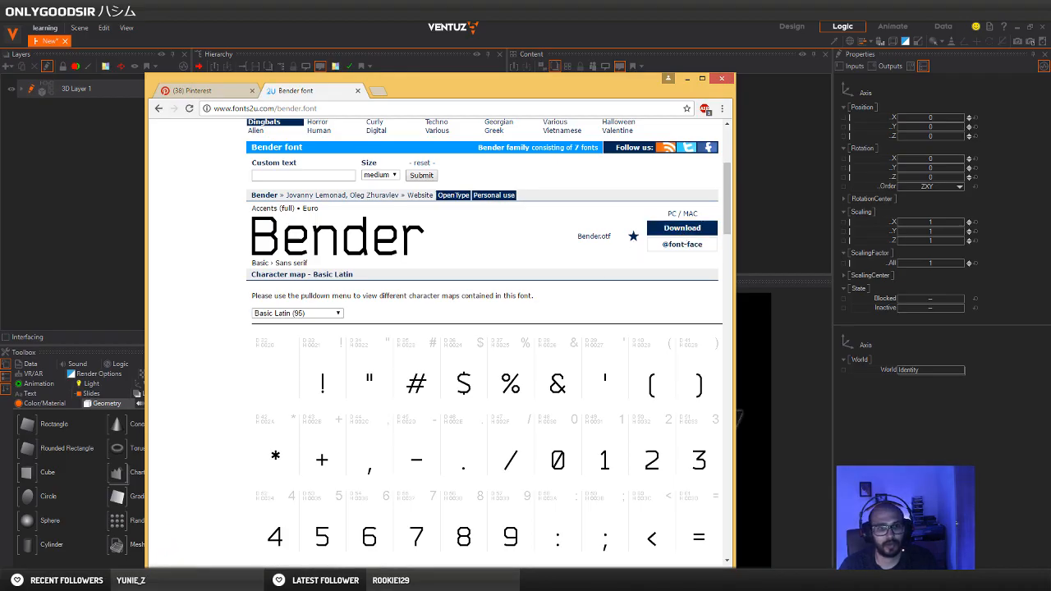
left_click(215, 577)
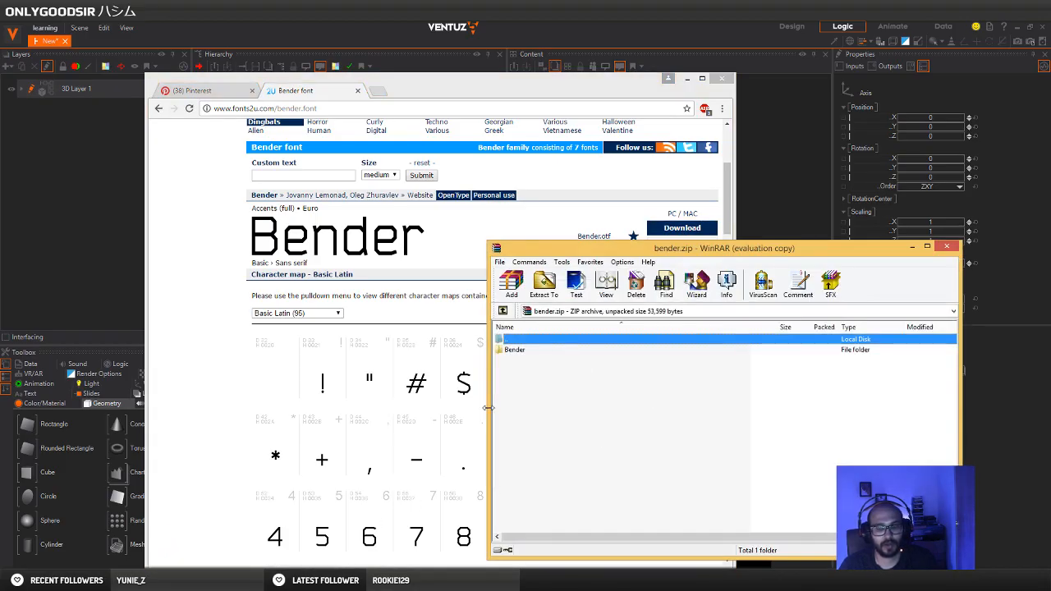
Extract the Bender folder from bender.zip into the TEXTURES folder on the Desktop and return to Ventuz
key("super+e")
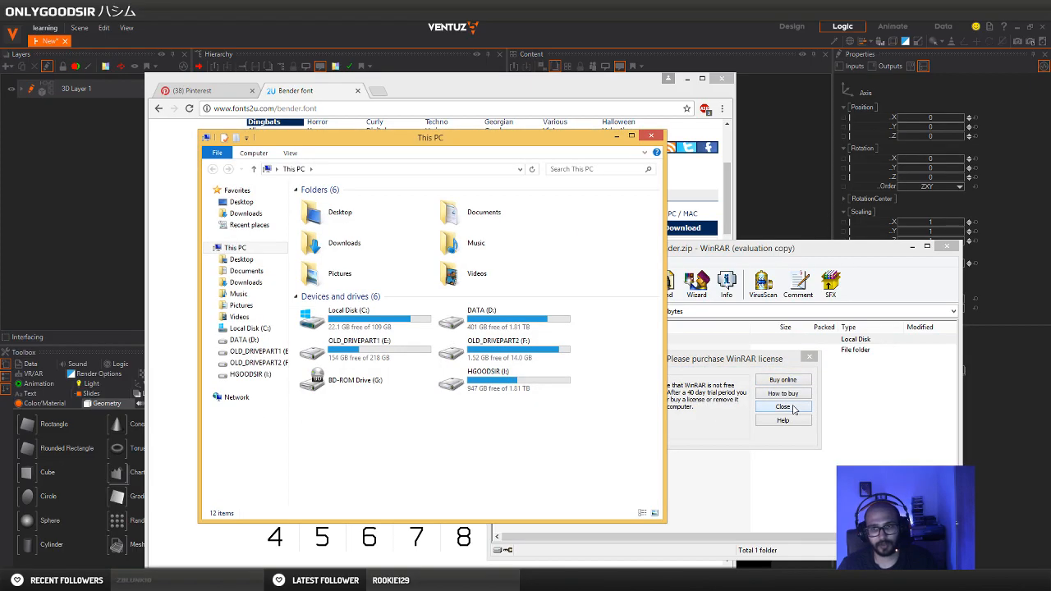
left_click(792, 405)
double_click(333, 212)
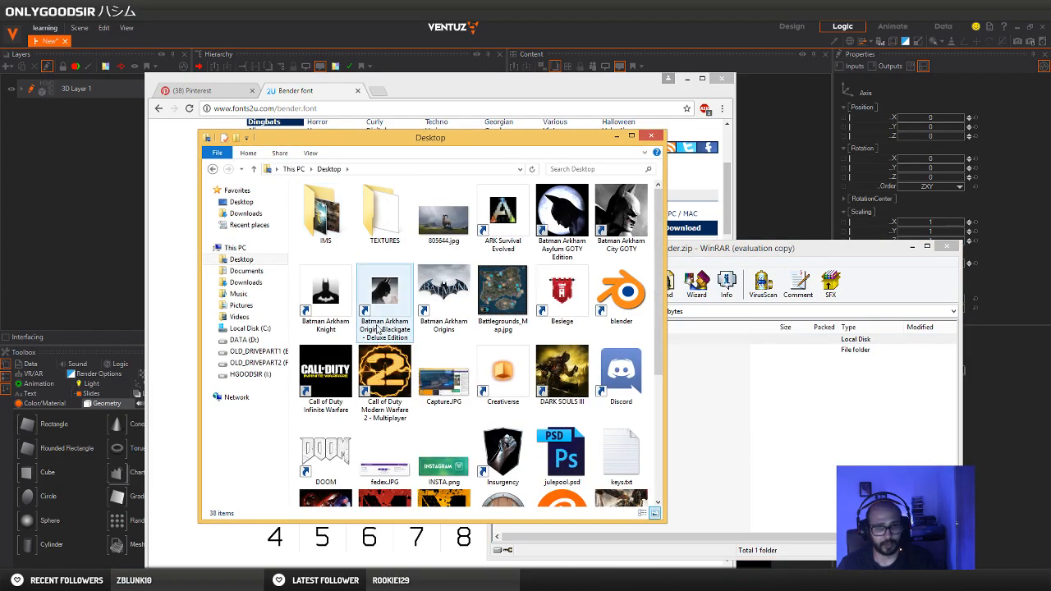
left_click(393, 226)
double_click(393, 226)
left_click(736, 406)
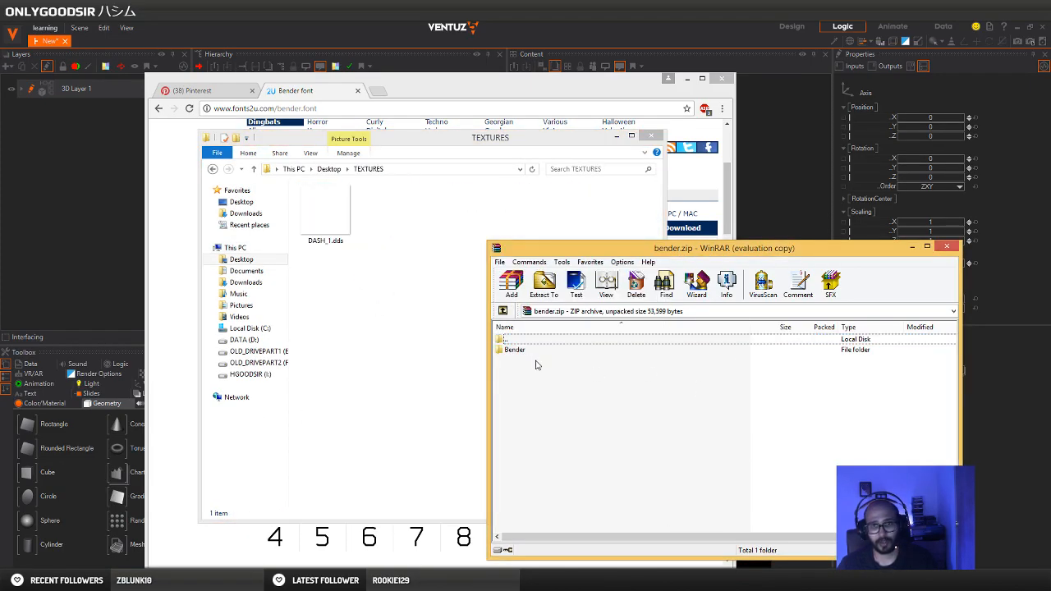
left_click_drag(538, 351, 431, 256)
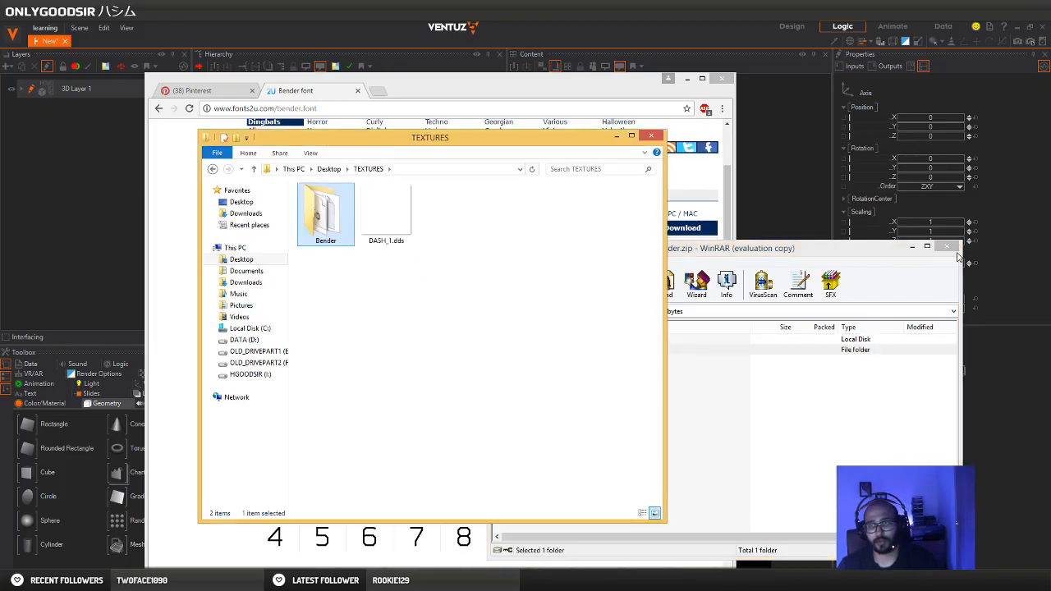
left_click(949, 248)
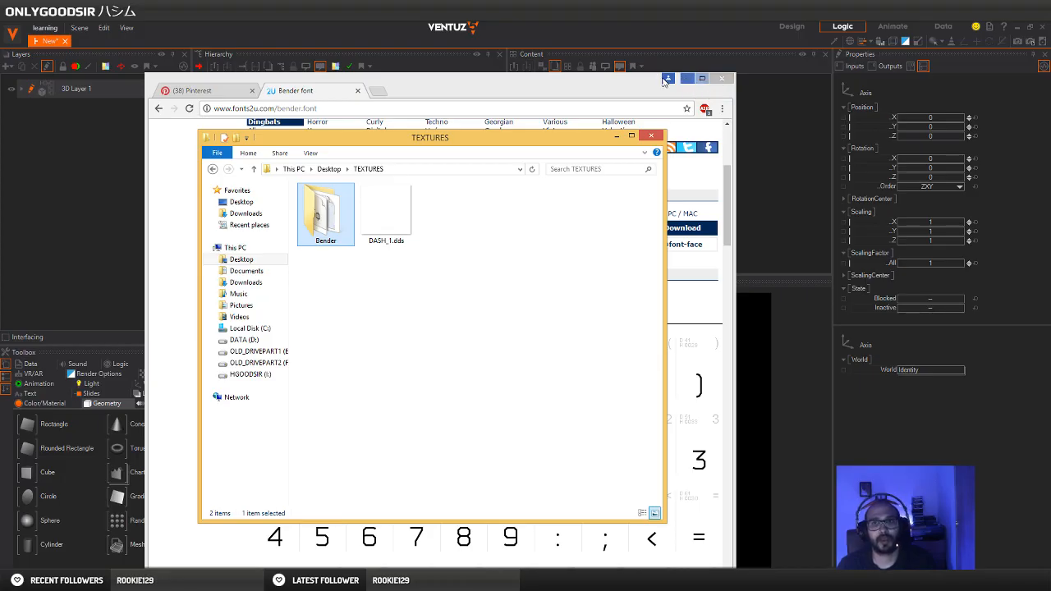
left_click(680, 87)
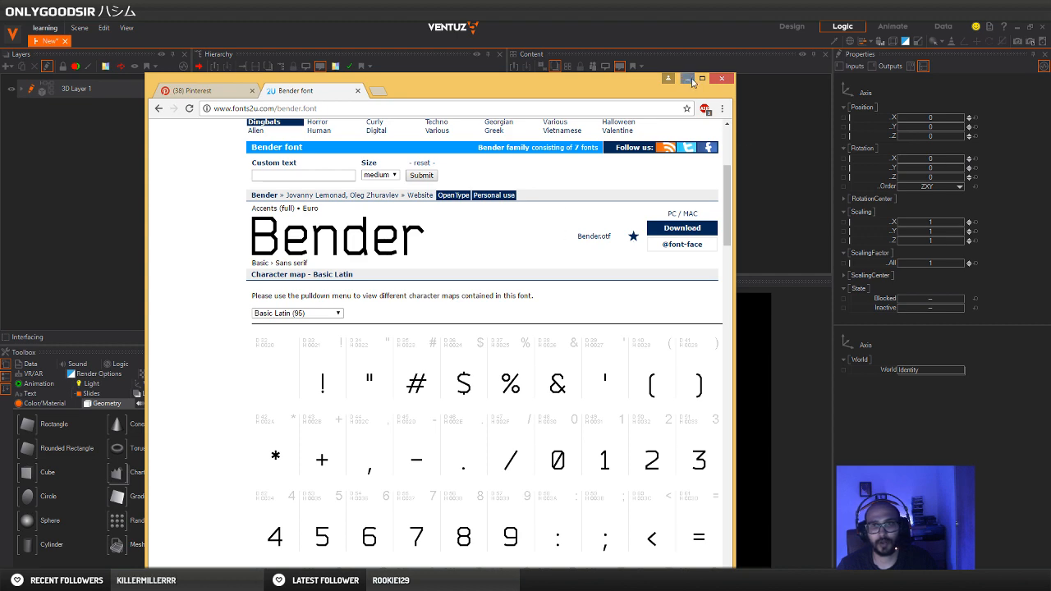
left_click(692, 82)
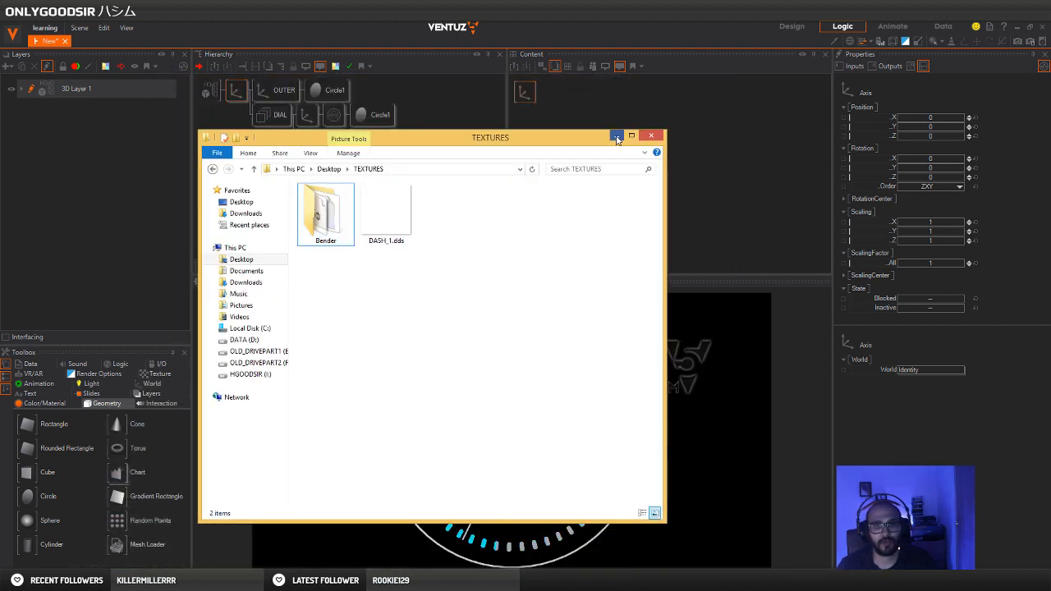
left_click(616, 136)
Add an Axis node between the OUTER and DIAL branches, under the main parent Axis
left_click(274, 188)
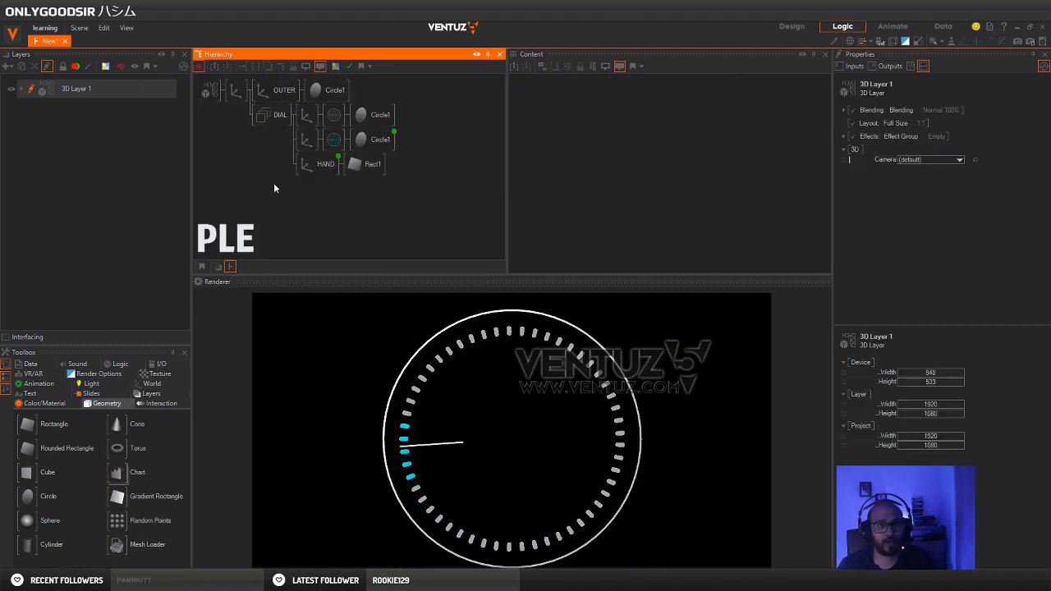
double_click(274, 188)
type("ax")
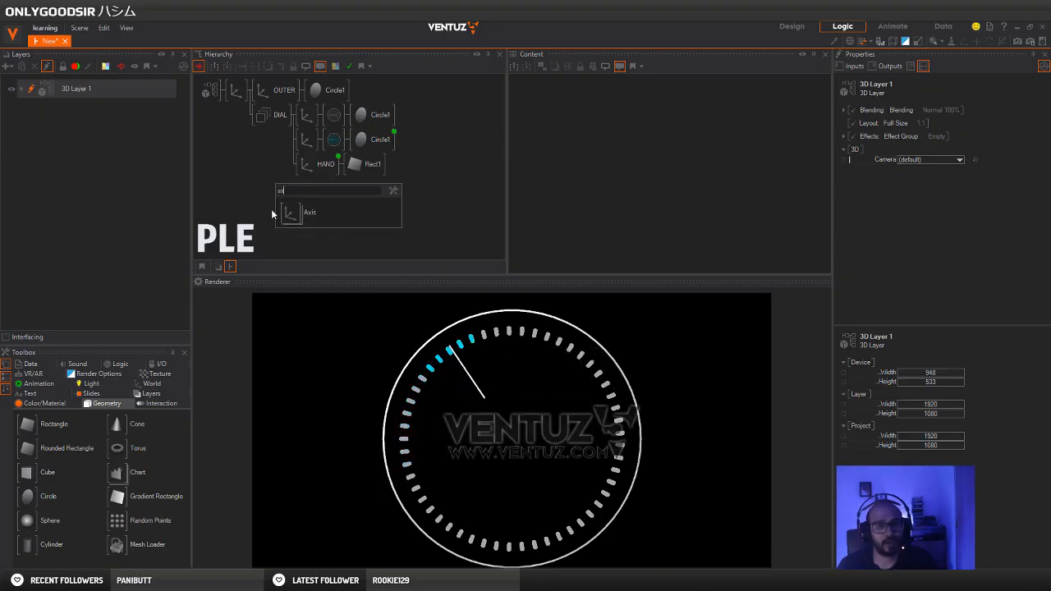
left_click(299, 212)
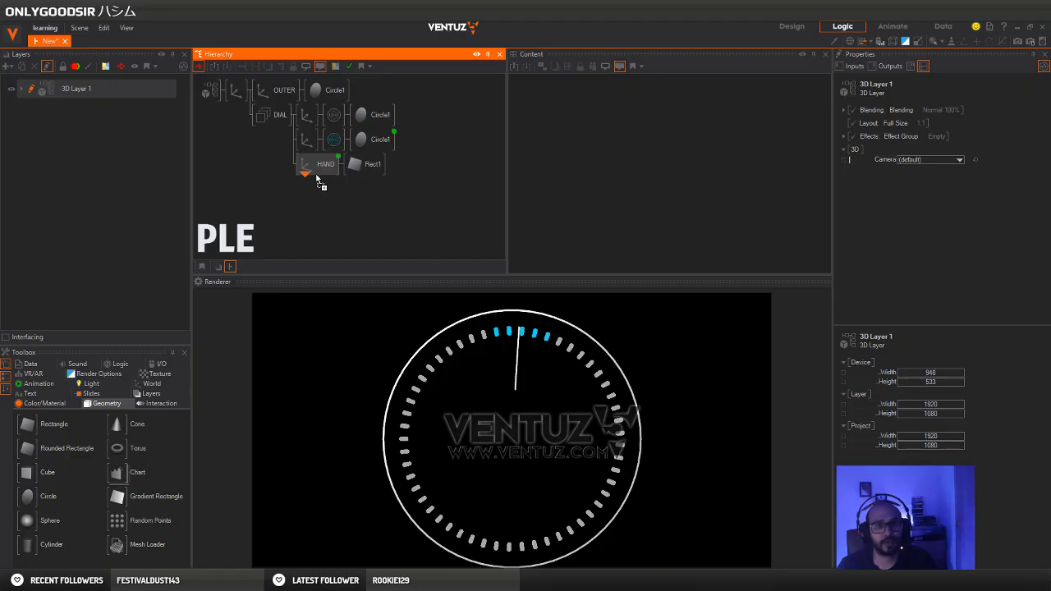
left_click(271, 103)
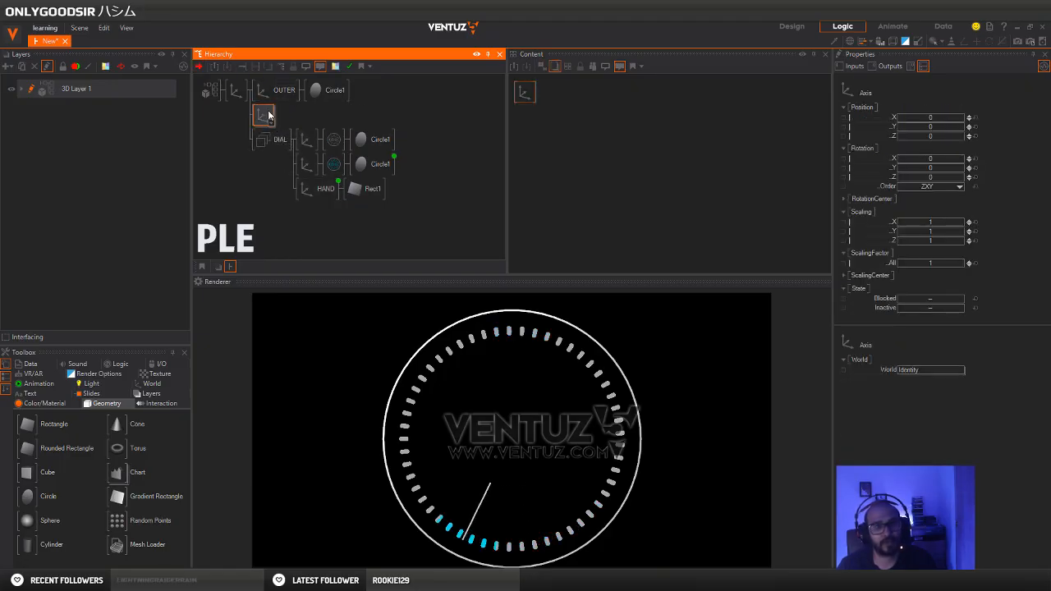
Attach a 2D Text node to the new Axis between OUTER and DIAL
double_click(287, 112)
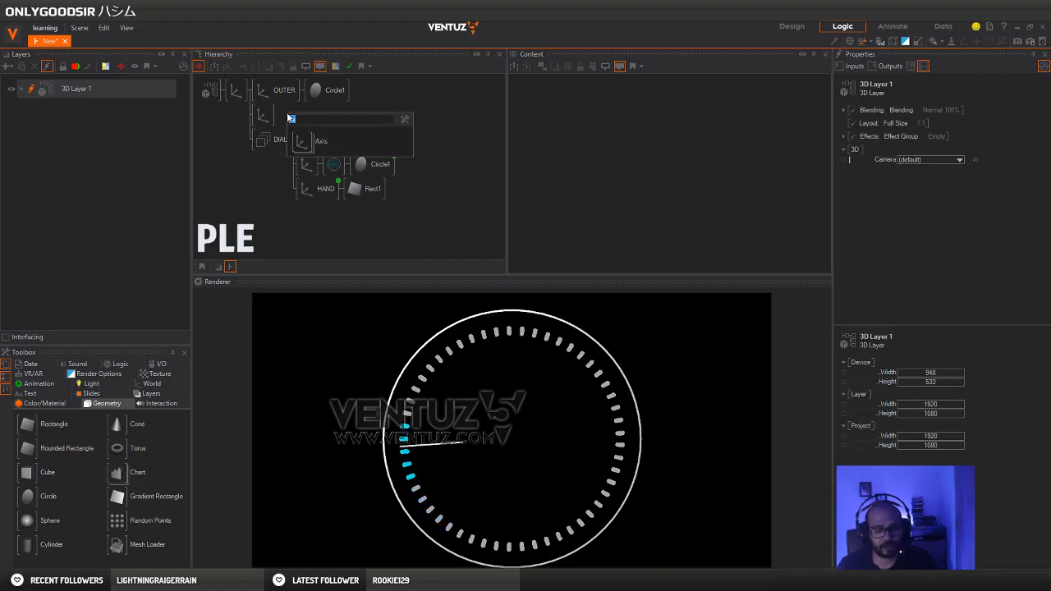
type("te")
left_click(301, 185)
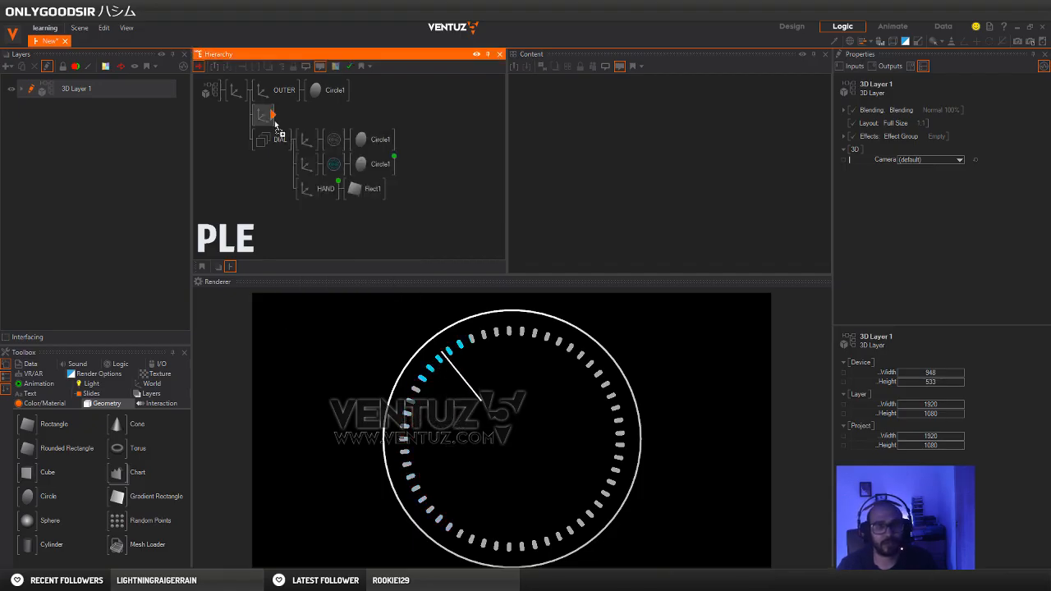
left_click(271, 121)
left_click(310, 134)
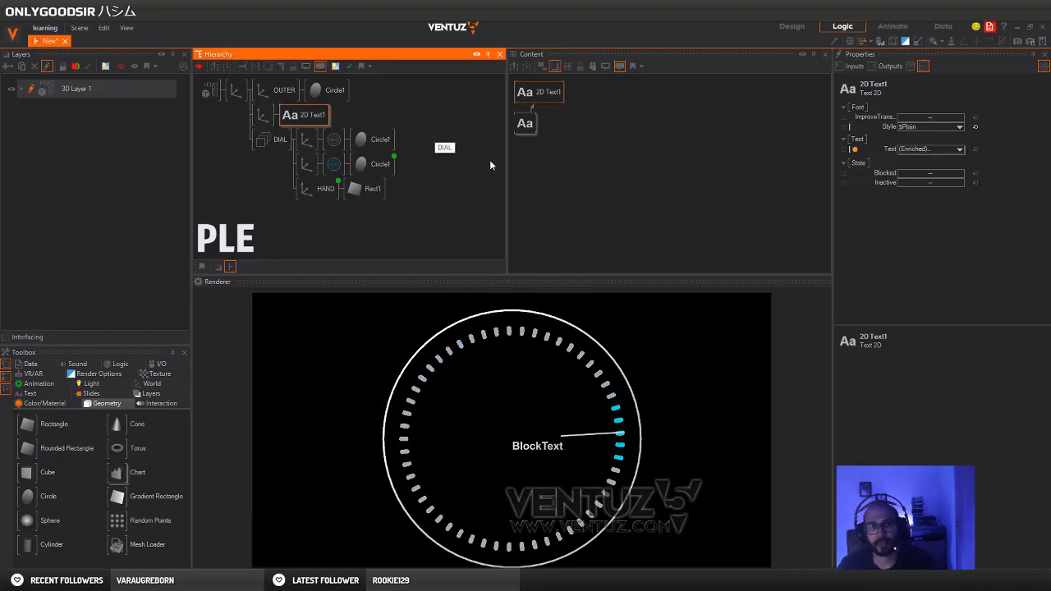
Open the typeface selection for the Block Text node's font and show the project fonts
left_click(534, 148)
left_click_drag(526, 124, 547, 134)
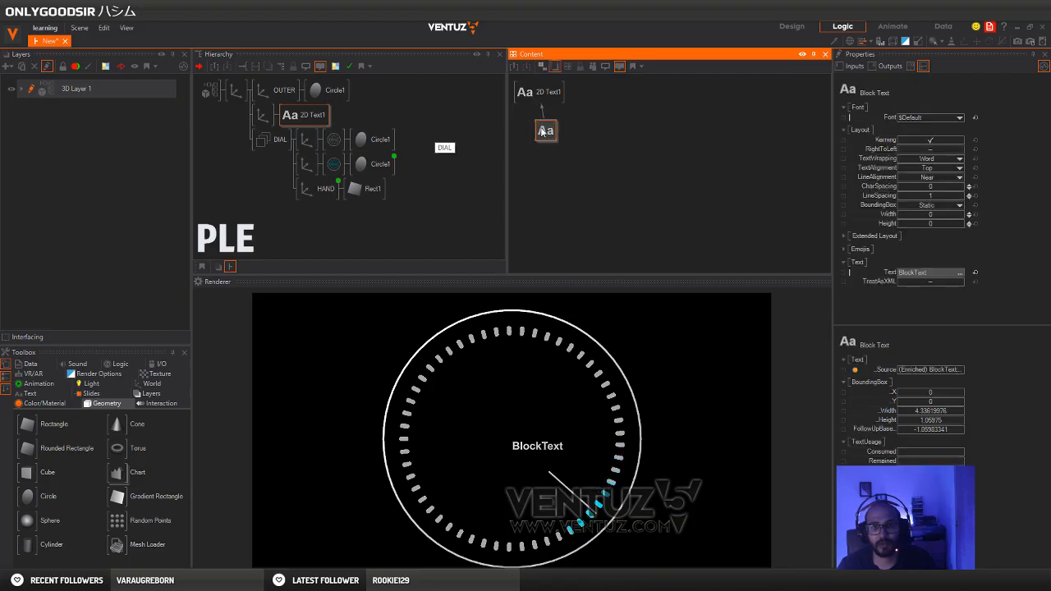
left_click(961, 118)
left_click(921, 203)
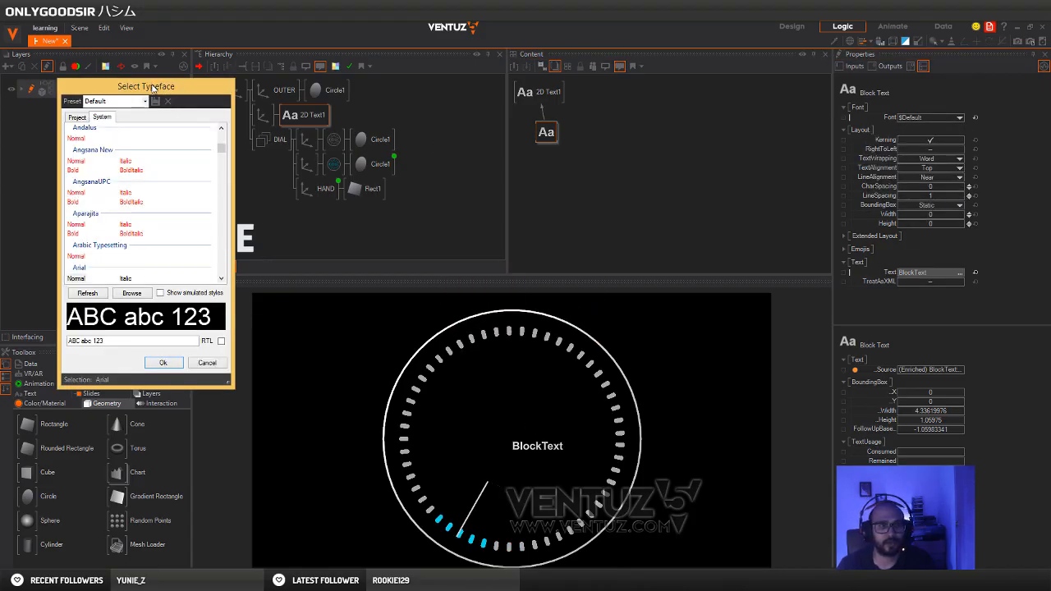
left_click_drag(152, 88, 446, 101)
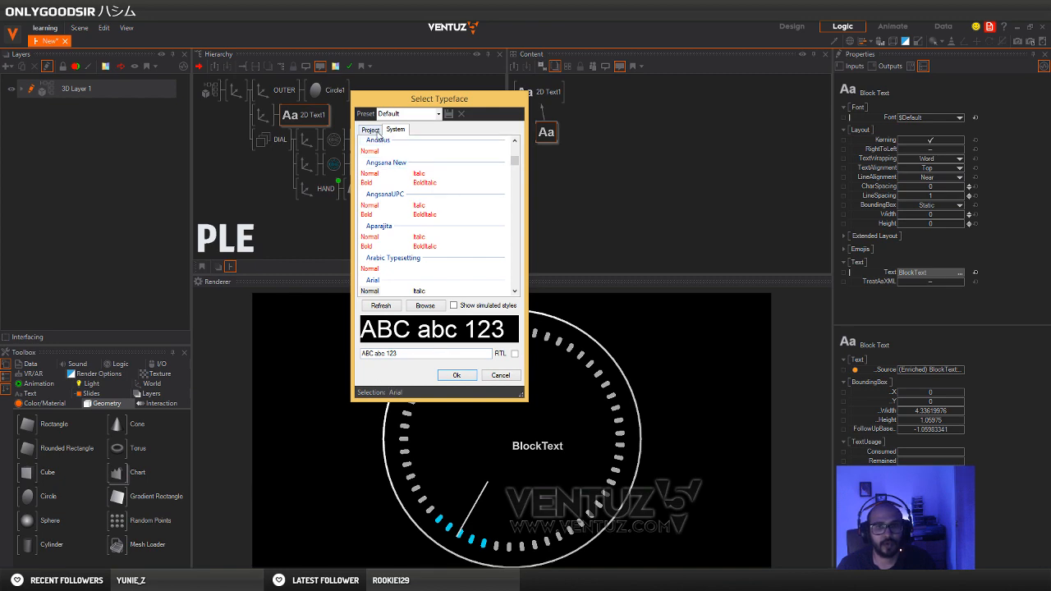
left_click(371, 130)
Import Bender.otf from the Desktop's TEXTURES\Bender folder and save it in the project's Fonts folder
left_click(424, 305)
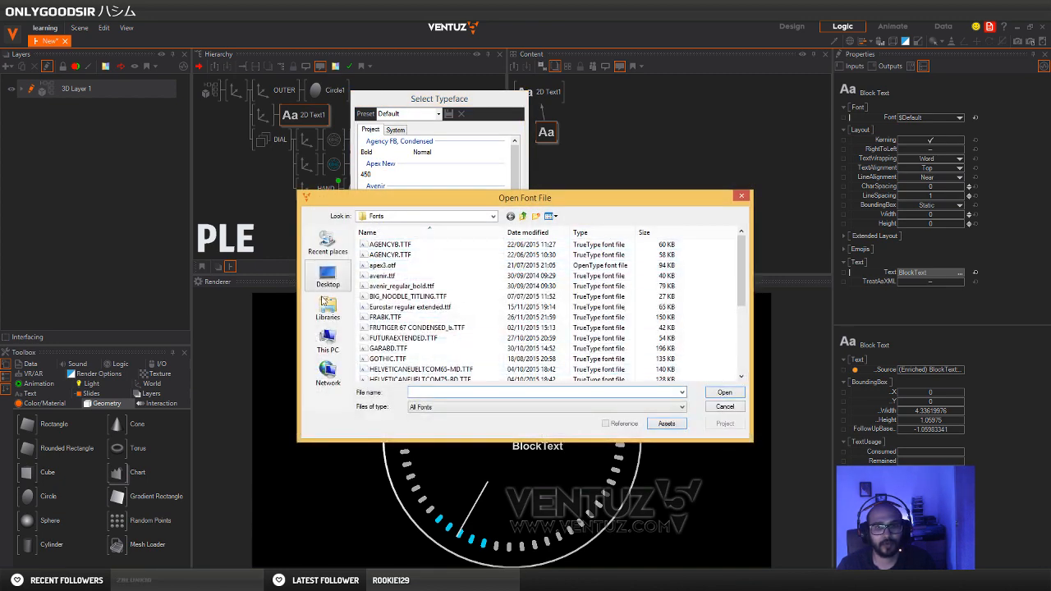
left_click(327, 278)
double_click(624, 264)
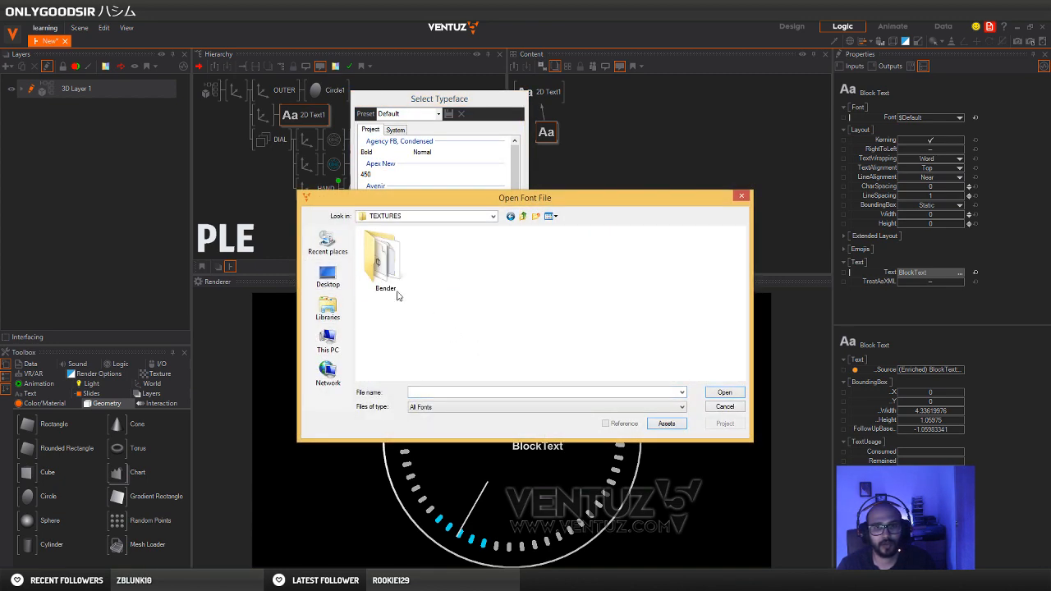
double_click(400, 289)
left_click(381, 245)
left_click(724, 391)
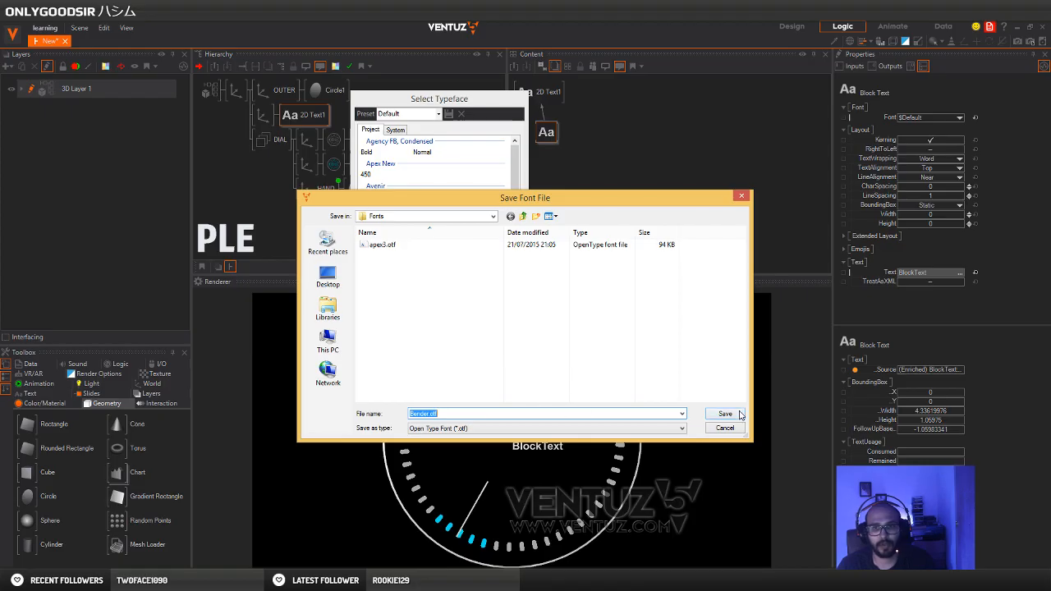
left_click(725, 414)
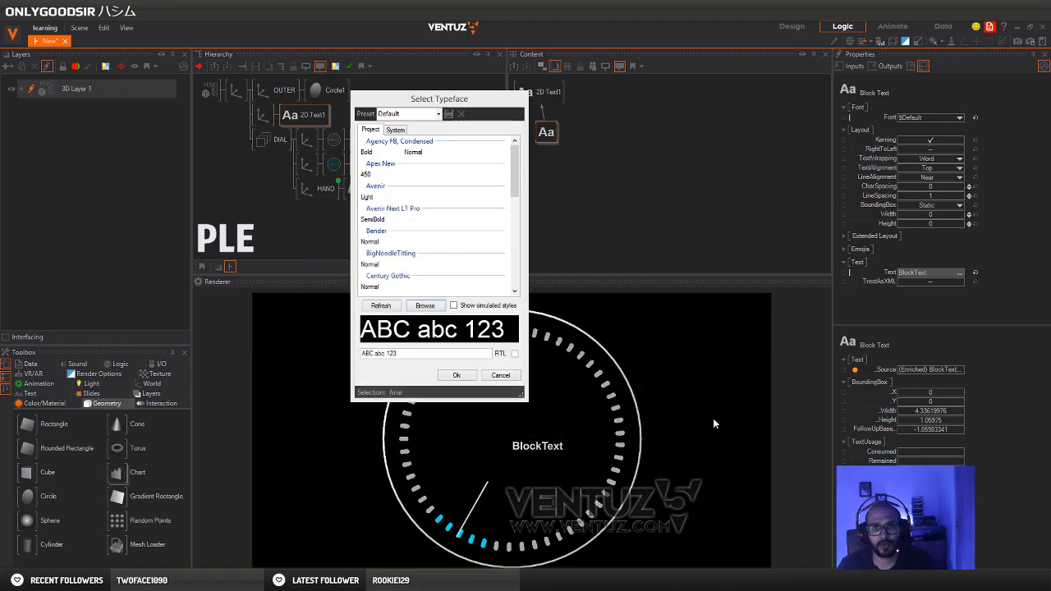
Choose the project font Bender Normal, save it as a preset named BENDER, and apply it to the Block Text node
left_click(400, 132)
left_click(370, 131)
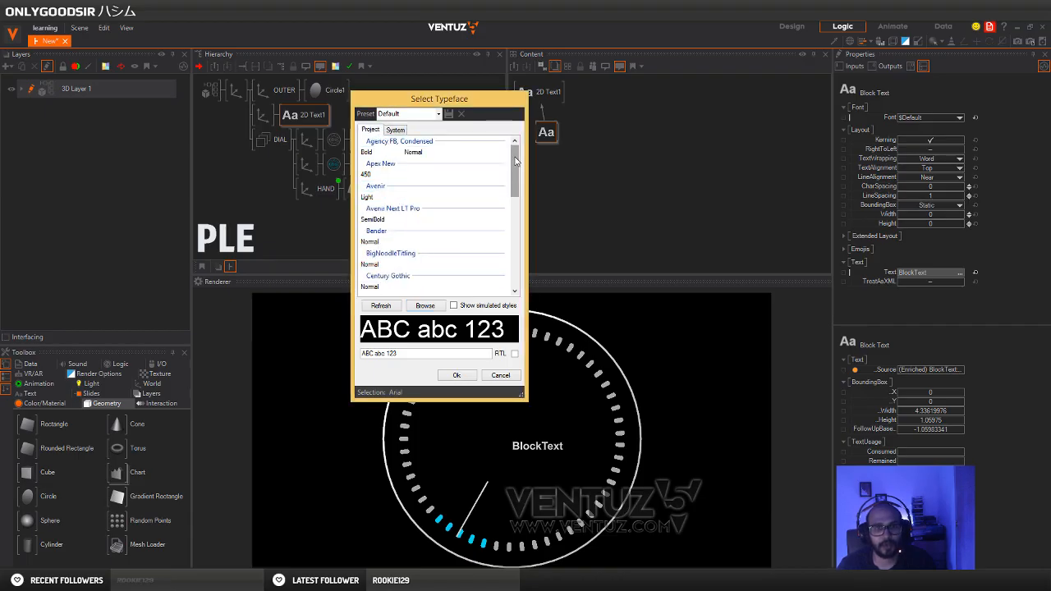
scroll(514, 168, "down", 2)
left_click(375, 191)
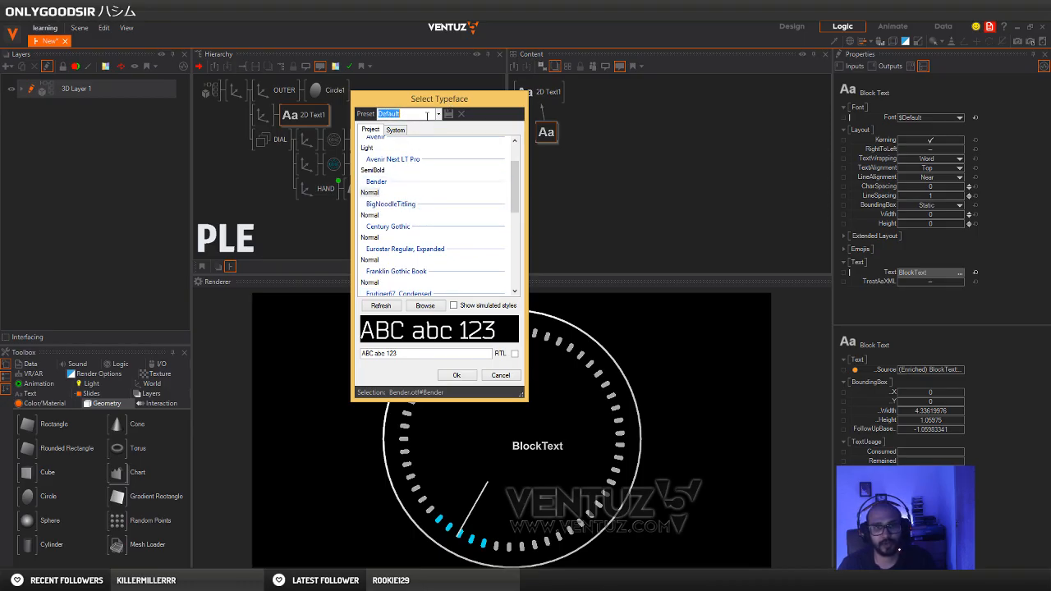
type("DER")
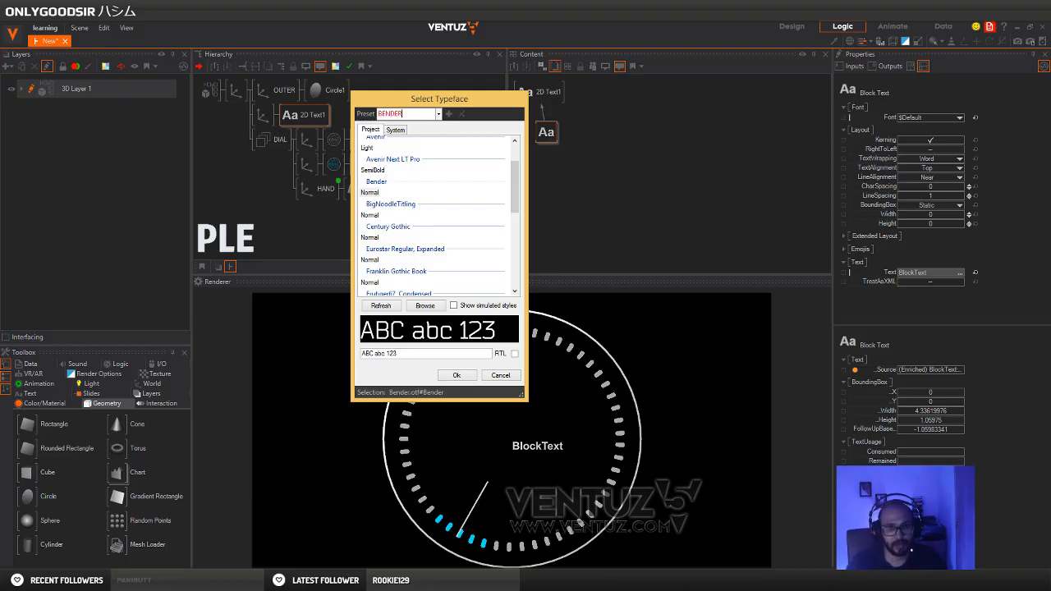
left_click(373, 193)
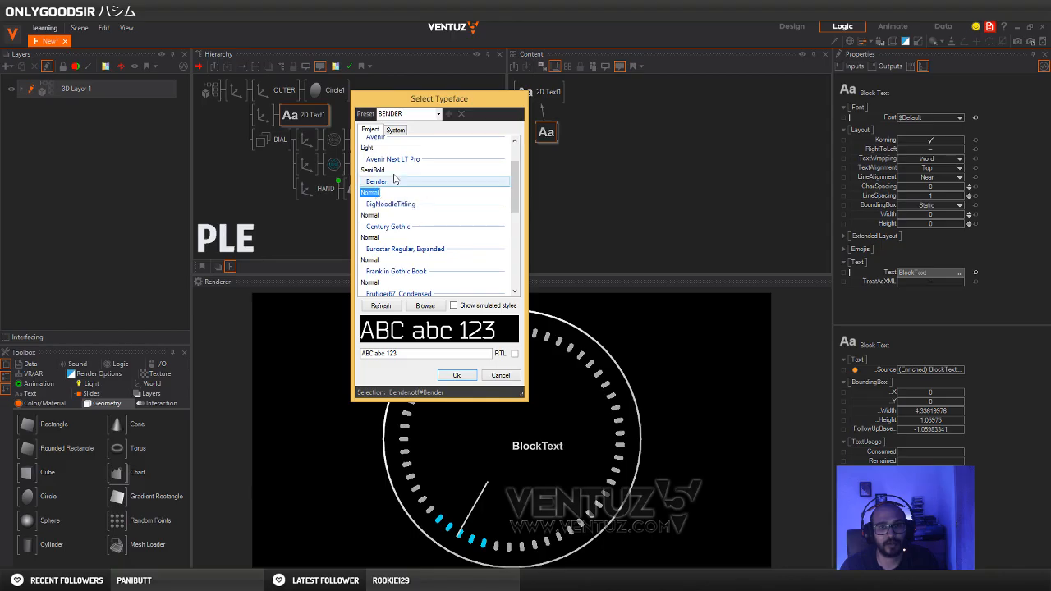
left_click(458, 376)
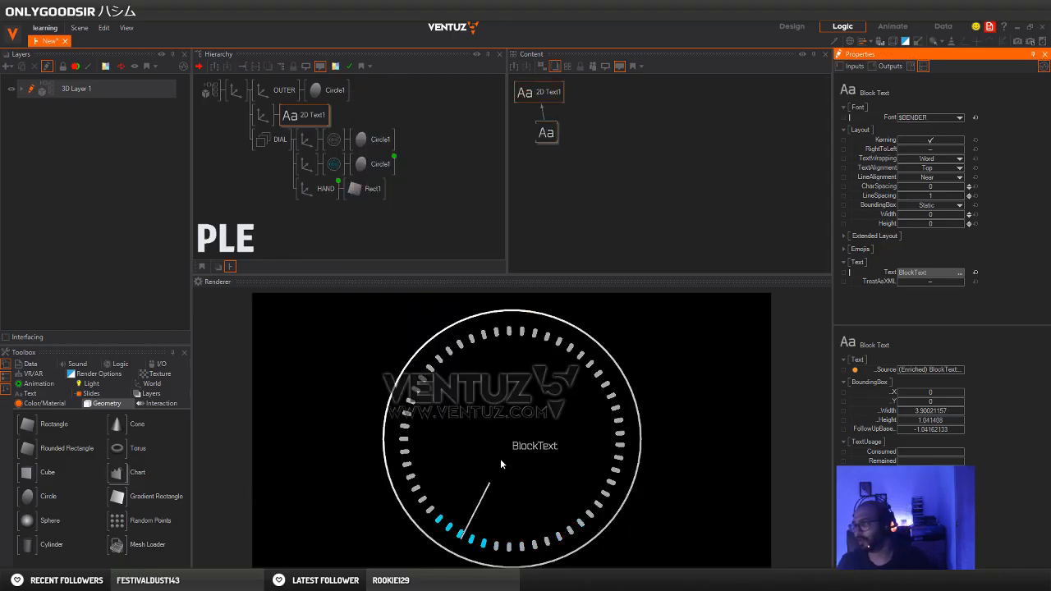
Switch to Chrome and examine the number labels around the dial in the Pinterest reference, then return to Ventuz
left_click(271, 121)
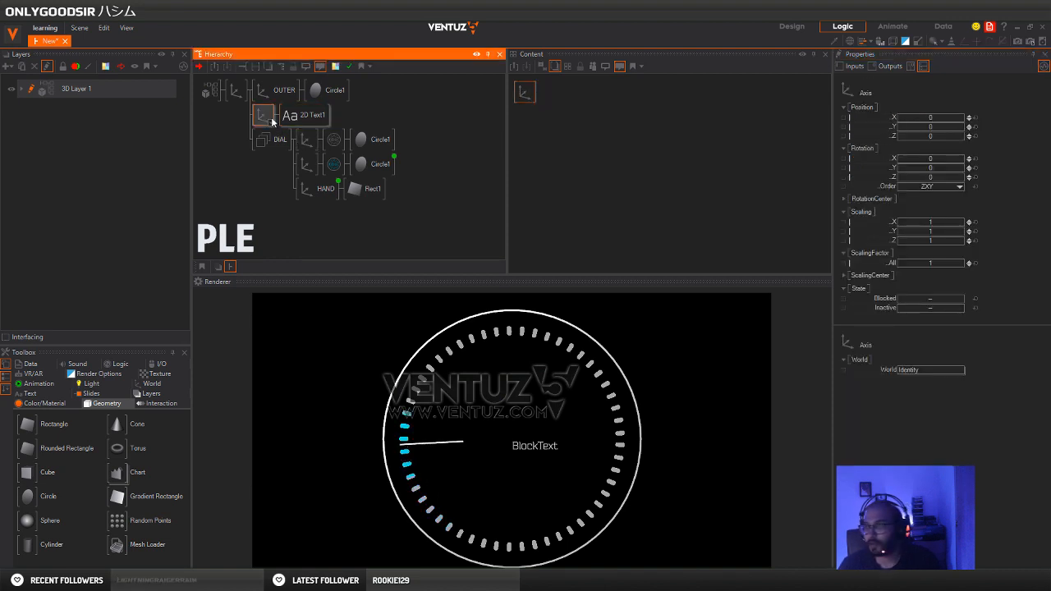
left_click(191, 579)
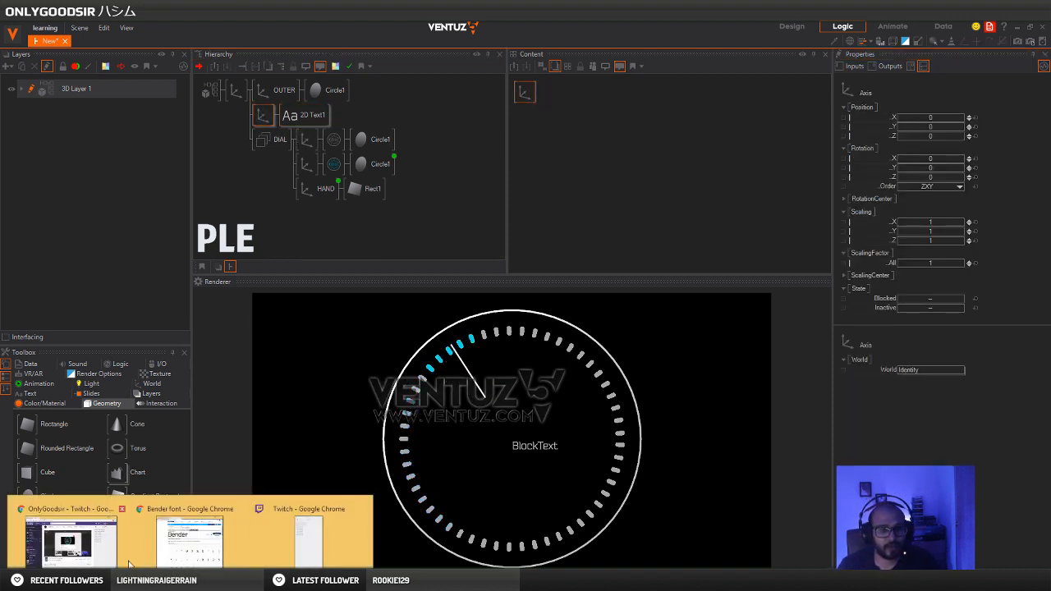
left_click(191, 538)
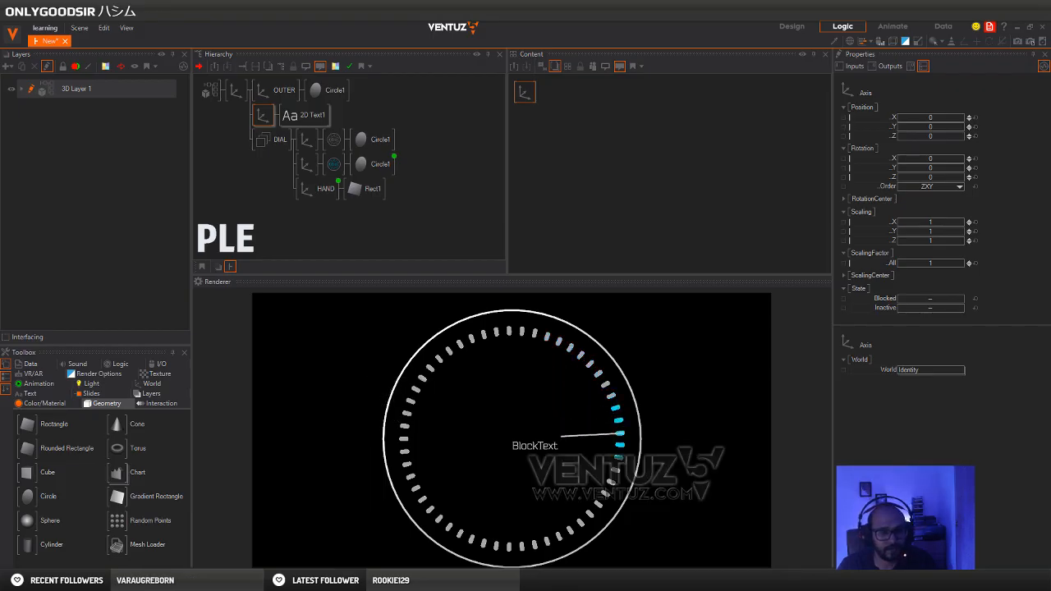
left_click(186, 580)
left_click(184, 564)
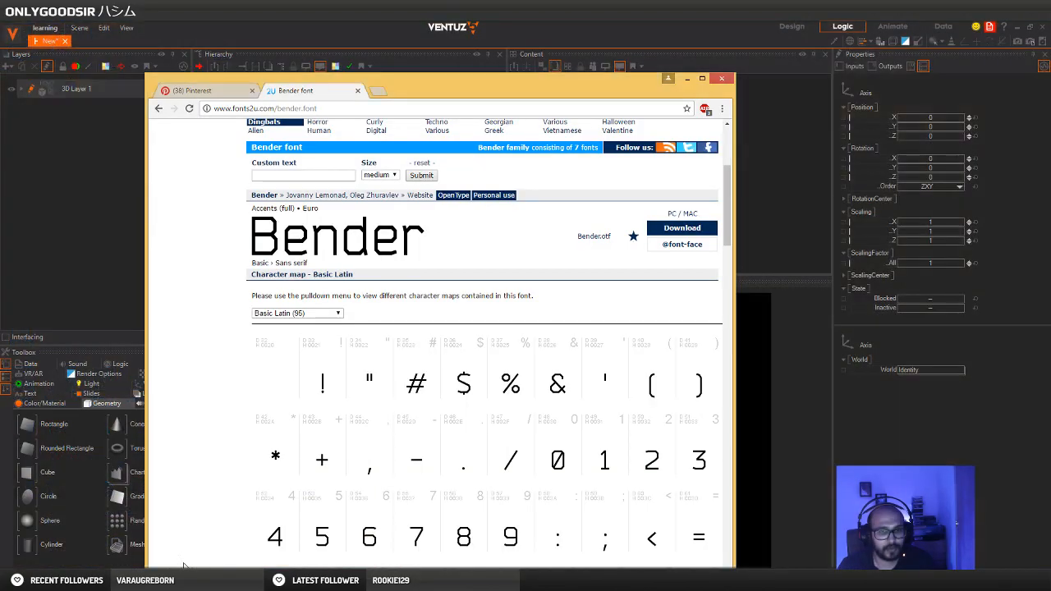
left_click(211, 92)
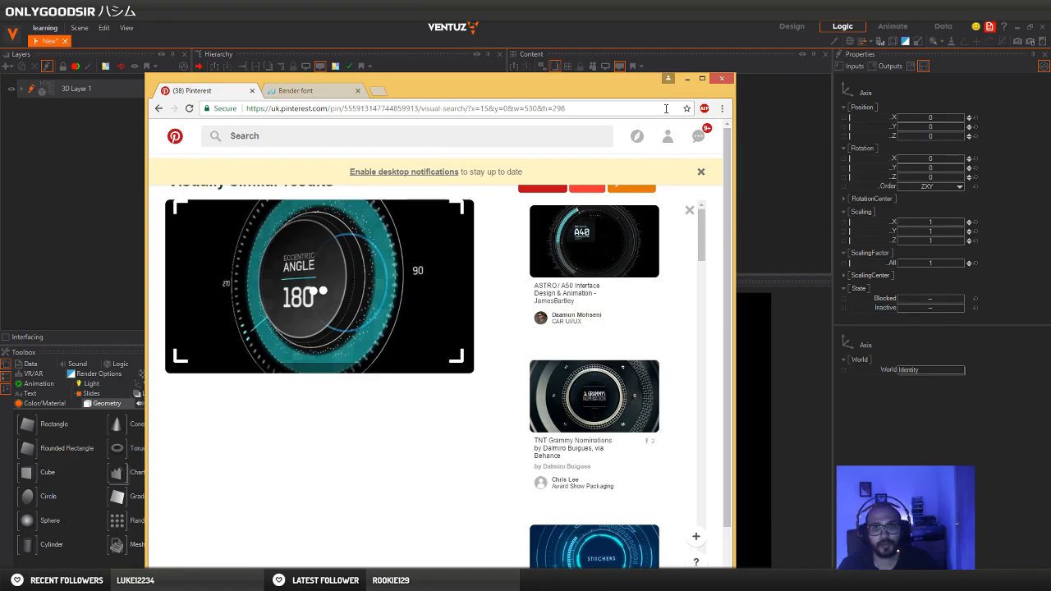
left_click(688, 79)
Rename the 2D Text node between OUTER and DIAL as 270
left_click(299, 115)
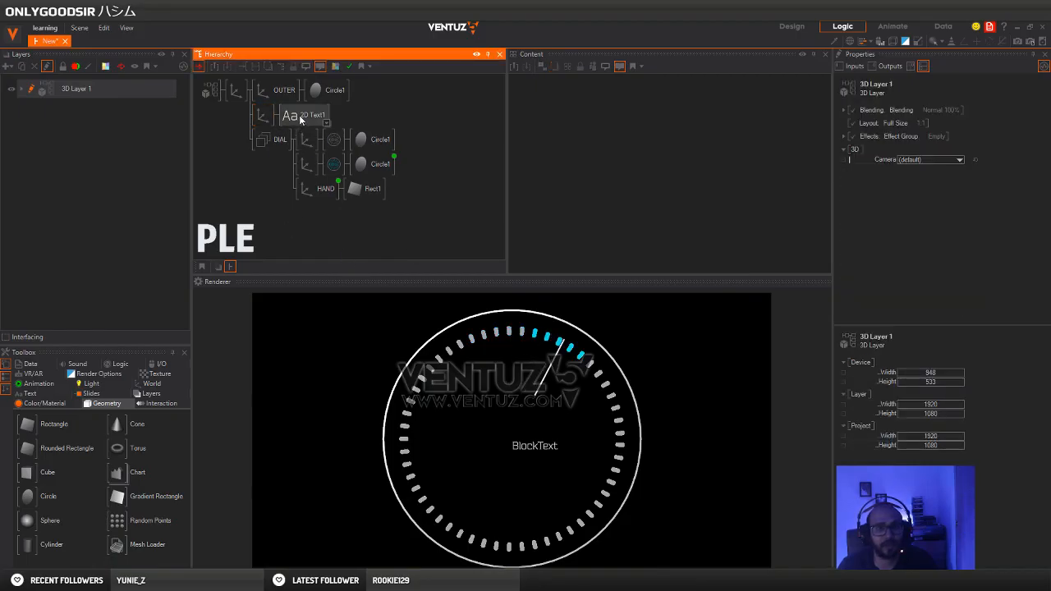
type("2")
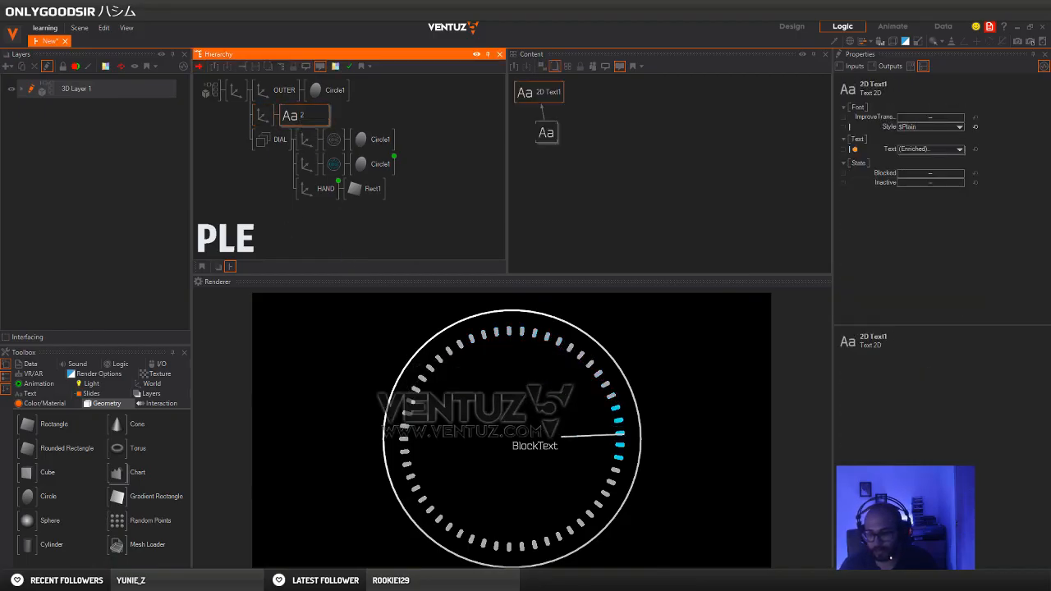
type("70")
key("Return")
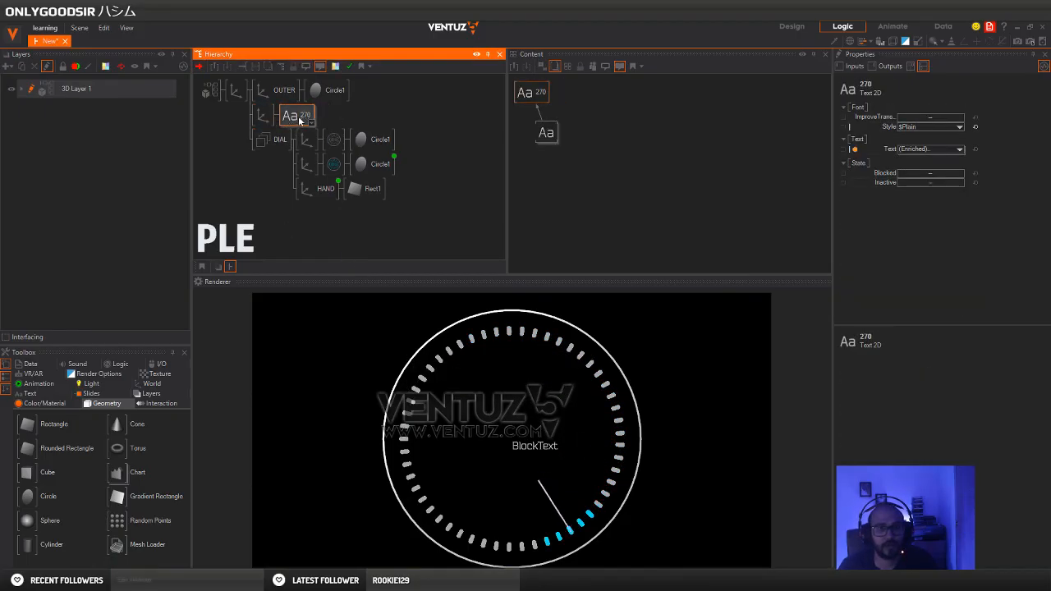
Set the Block Text content to 270 and move its parent Axis to an X position of -13.65
left_click(547, 133)
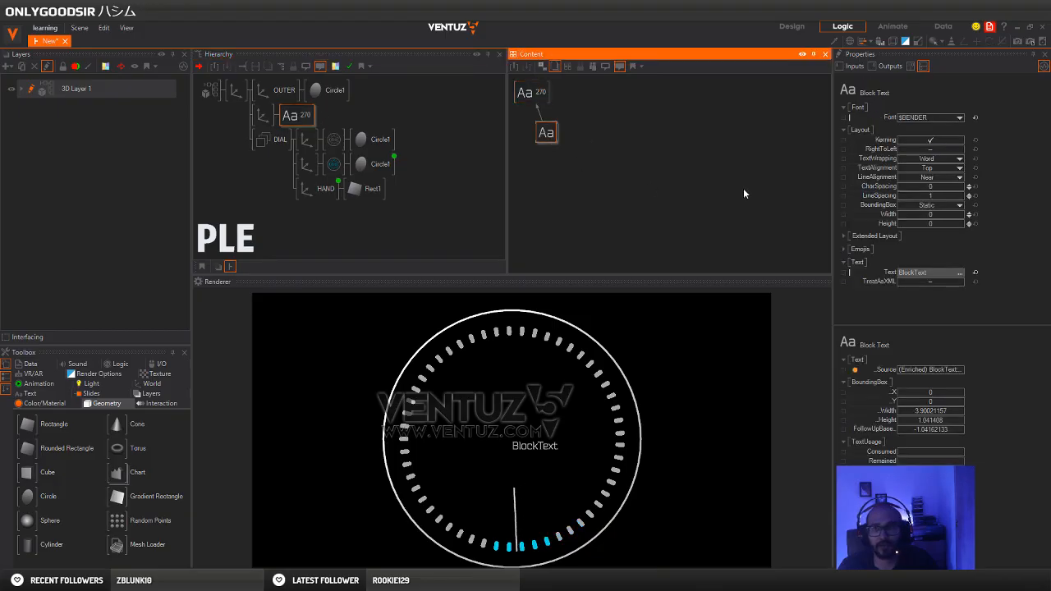
left_click(920, 272)
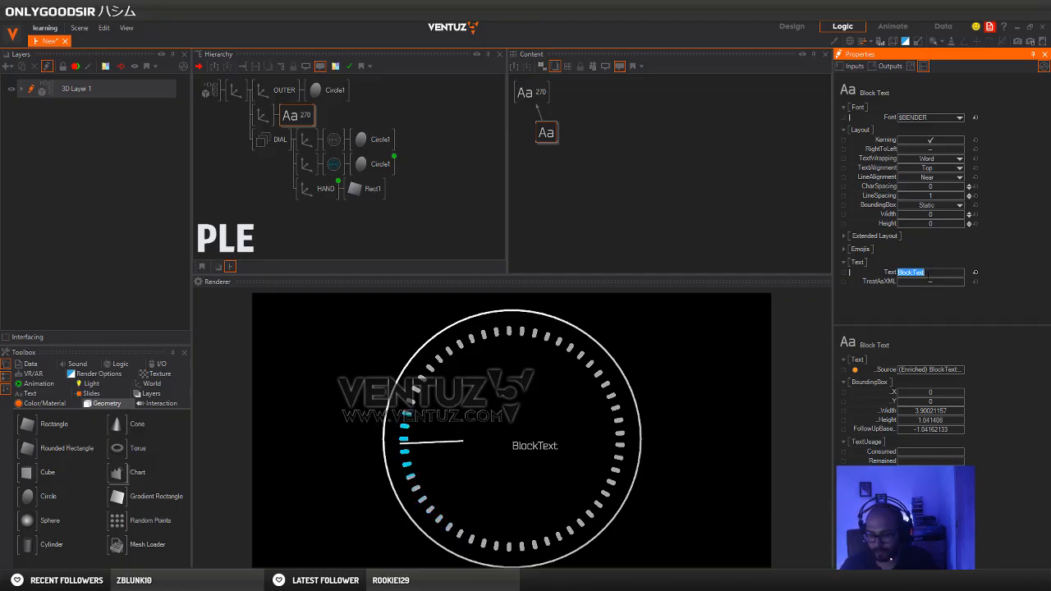
type("270")
key("Return")
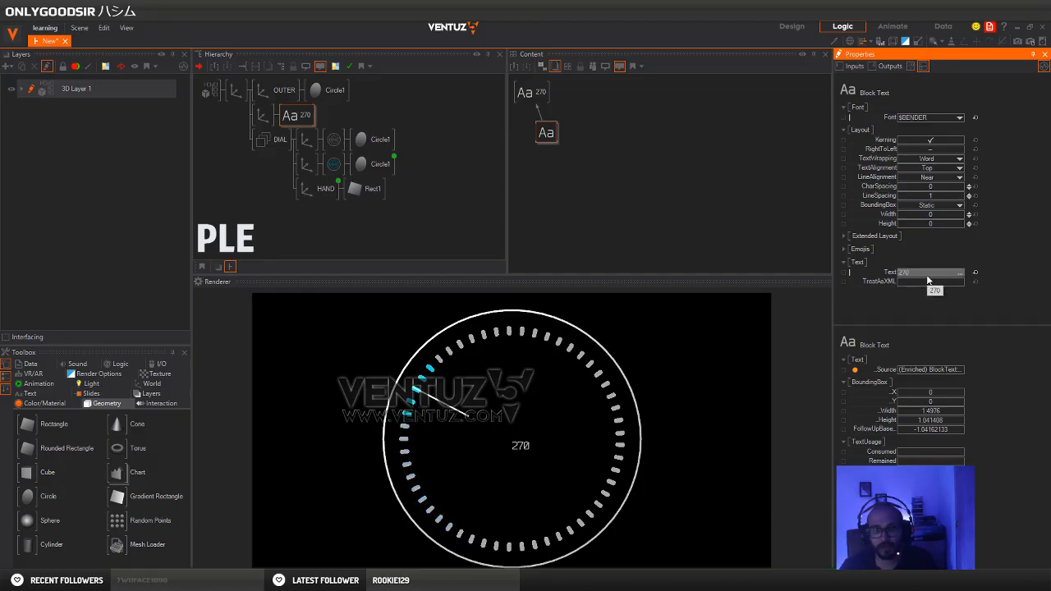
left_click(263, 115)
left_click_drag(932, 120, 908, 120)
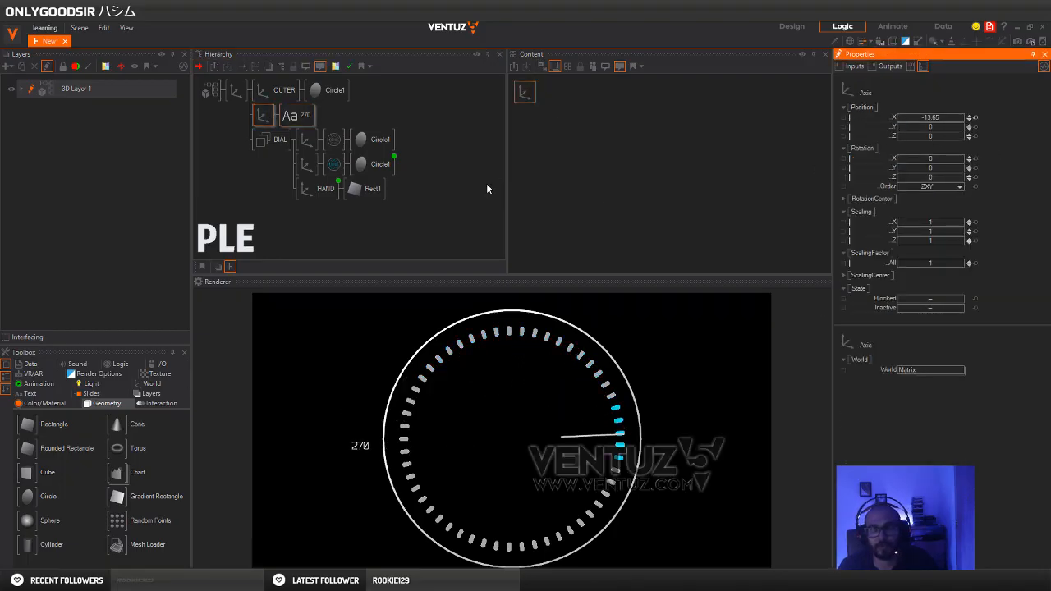
Duplicate the 270 Axis branch directly below itself and set the copy's X position to 13.65
left_click(265, 118)
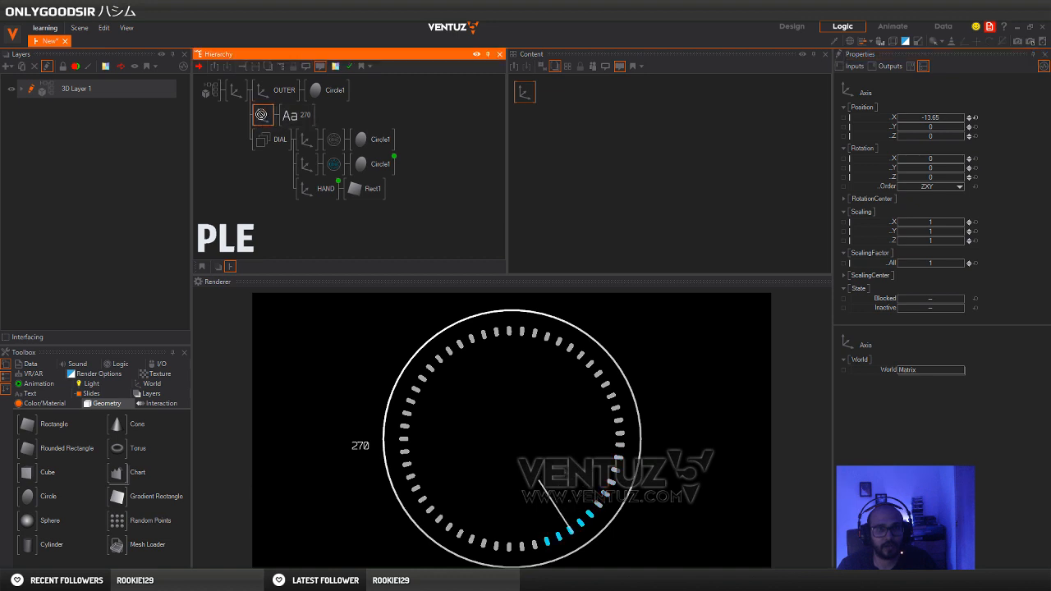
left_click_drag(263, 117, 265, 136, "ctrl")
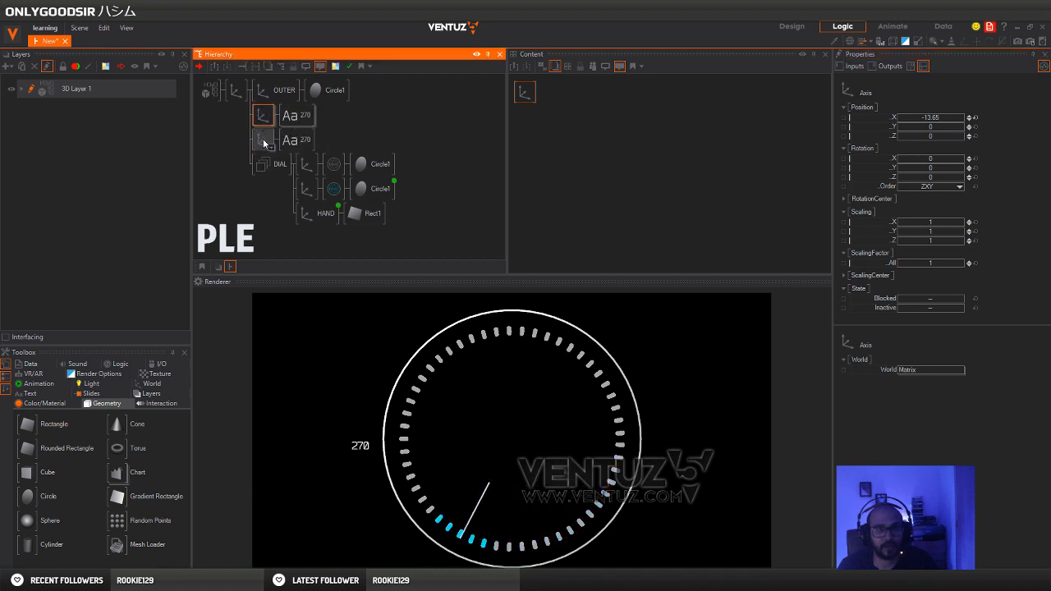
left_click(265, 141)
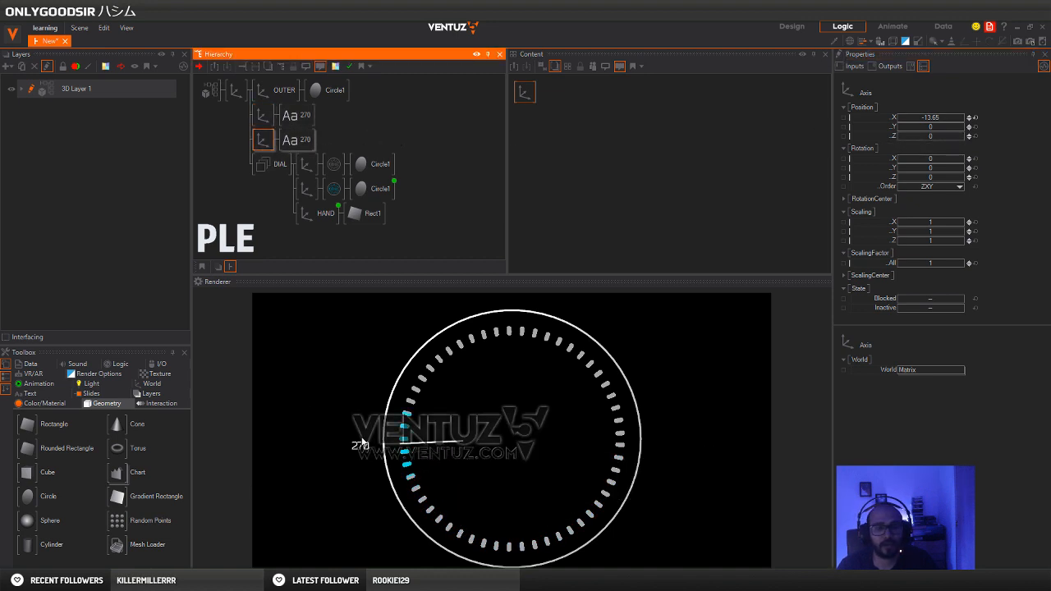
left_click(926, 119)
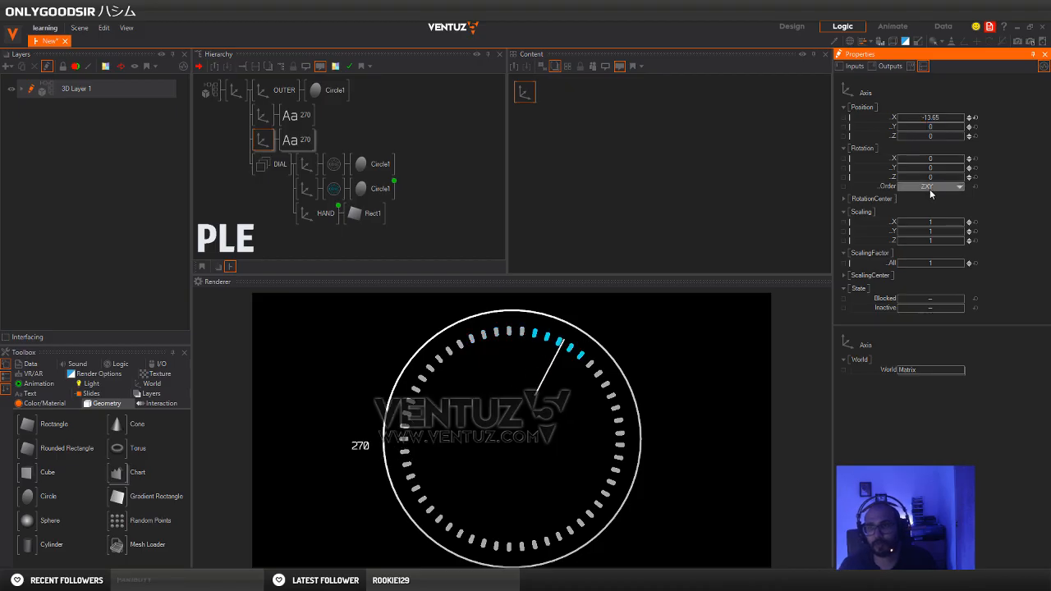
key("BackSpace")
key("Return")
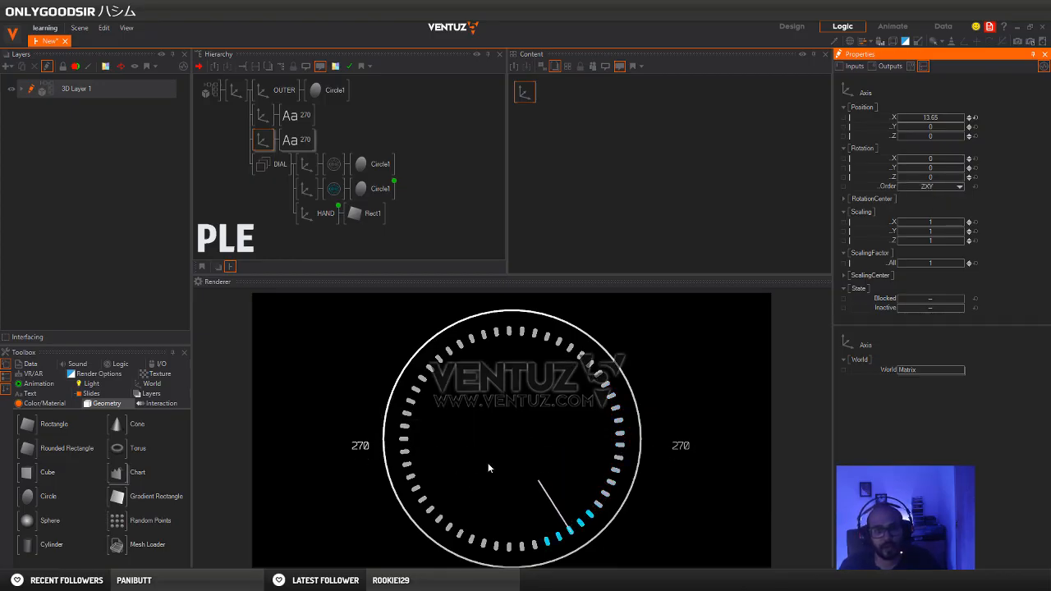
Inspect the properties of the OUTER axis, the DIAL axes, both 270 text branches and the main parent Axis
left_click(257, 93)
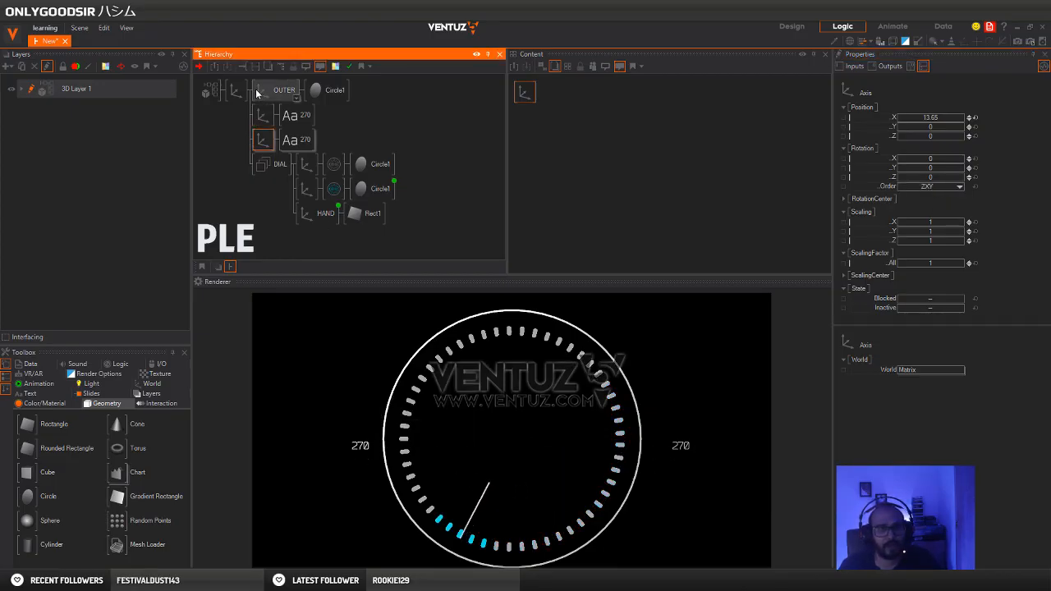
left_click(307, 164)
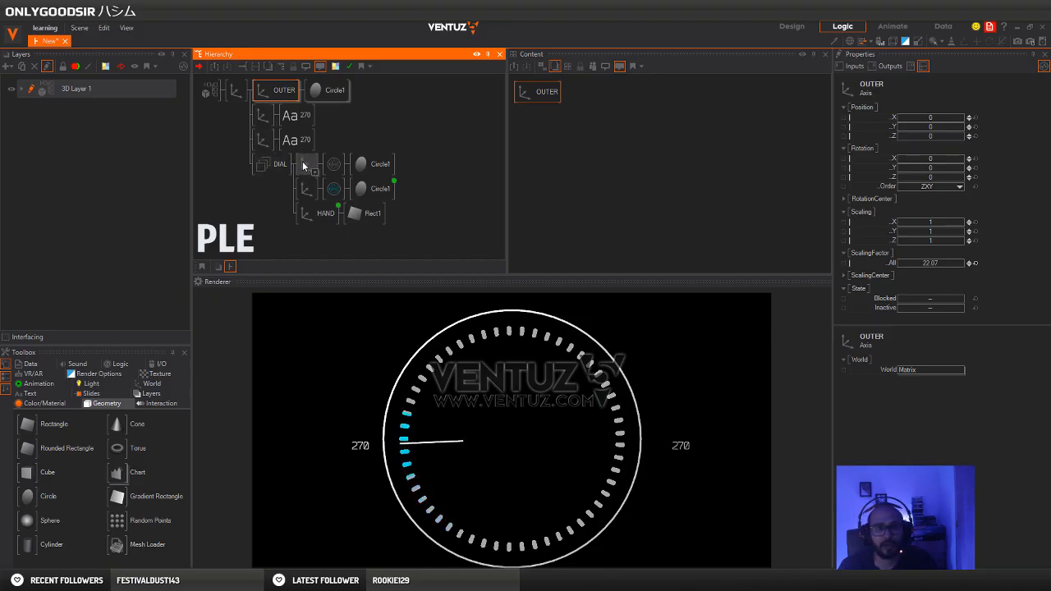
left_click(262, 115)
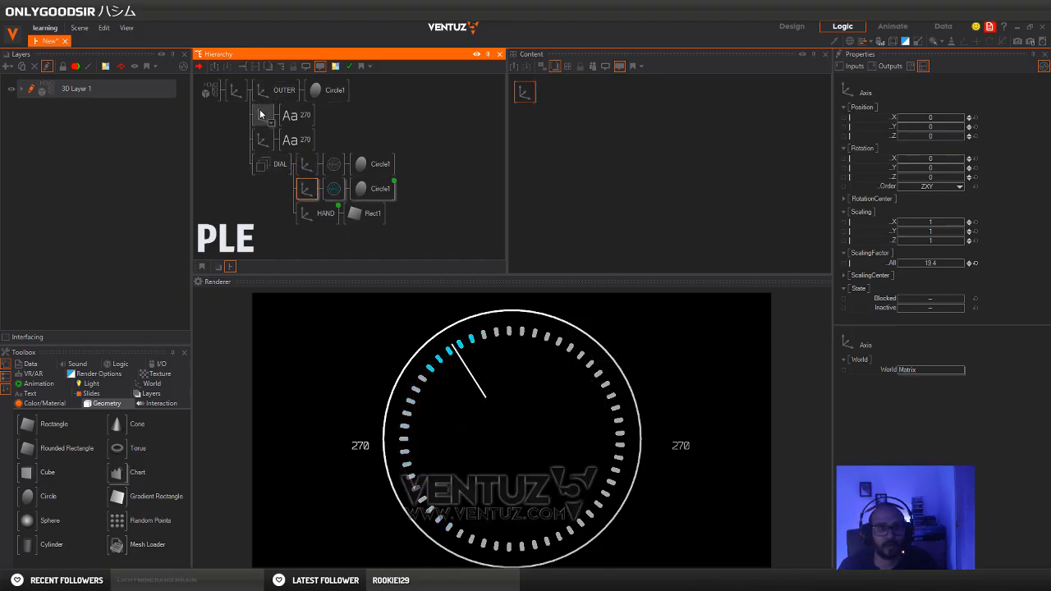
left_click(288, 118)
left_click(263, 117)
left_click(288, 120)
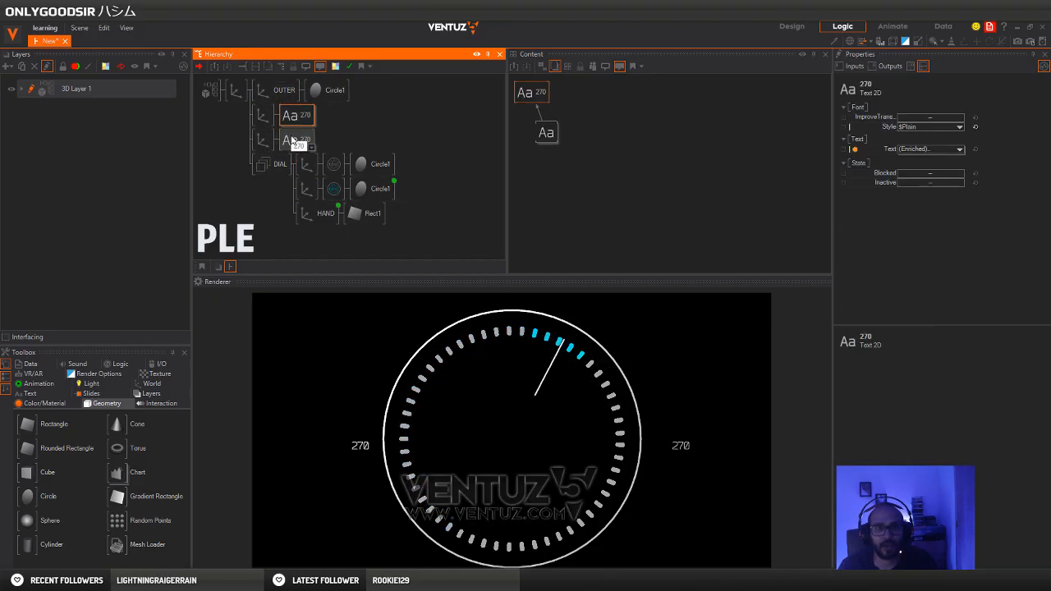
left_click(292, 141)
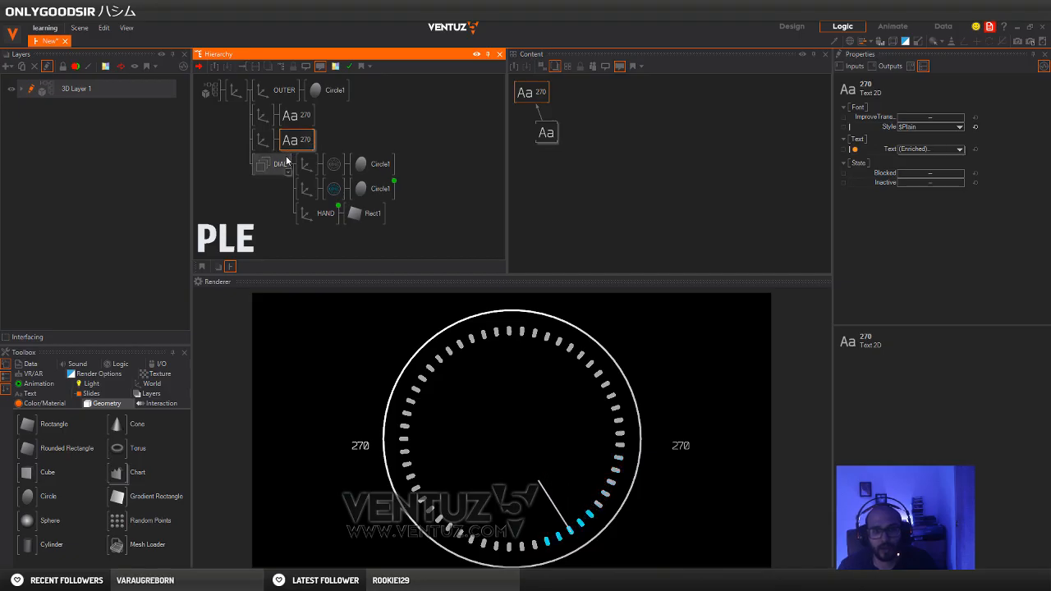
left_click(236, 91)
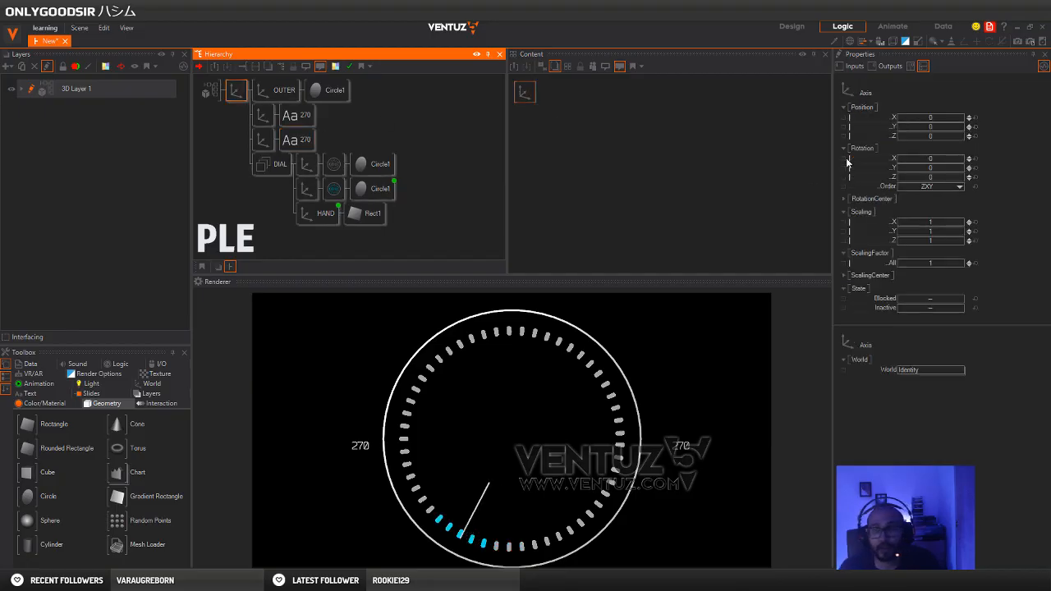
mouse_move(964, 169)
left_mouse_down()
mouse_move(926, 170)
mouse_move(982, 177)
left_mouse_up()
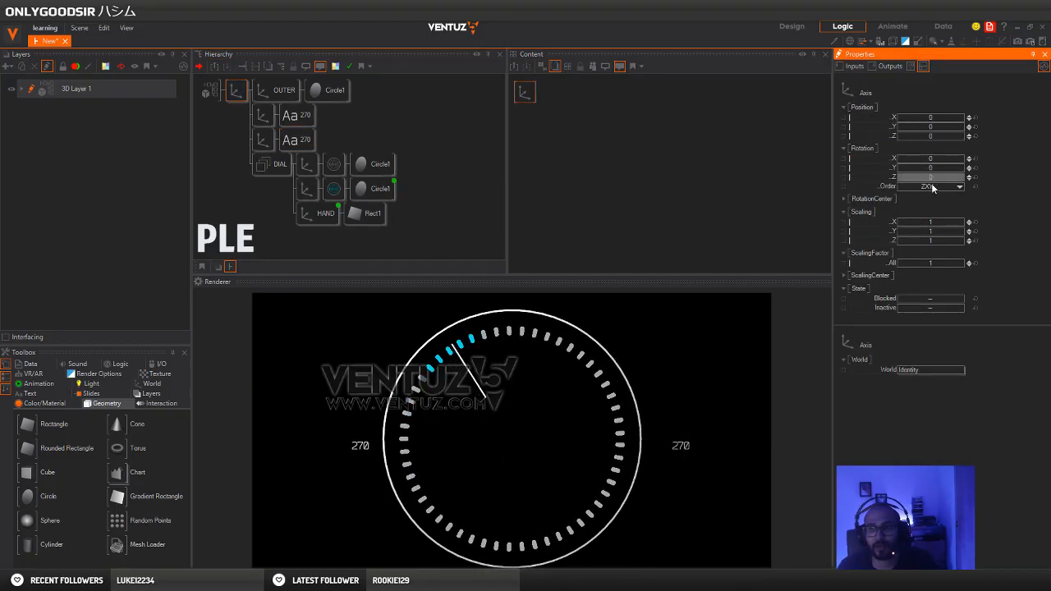
Move the copied text branch's Axis to an X position of 12.31 and change its Block Text content to 90
left_click(263, 140)
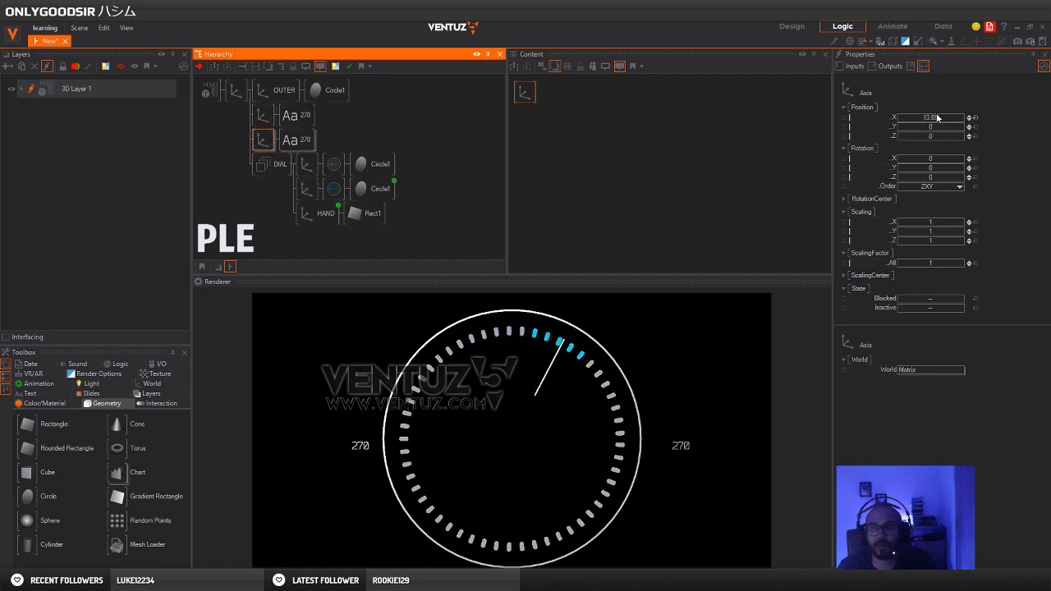
left_click_drag(939, 118, 899, 126)
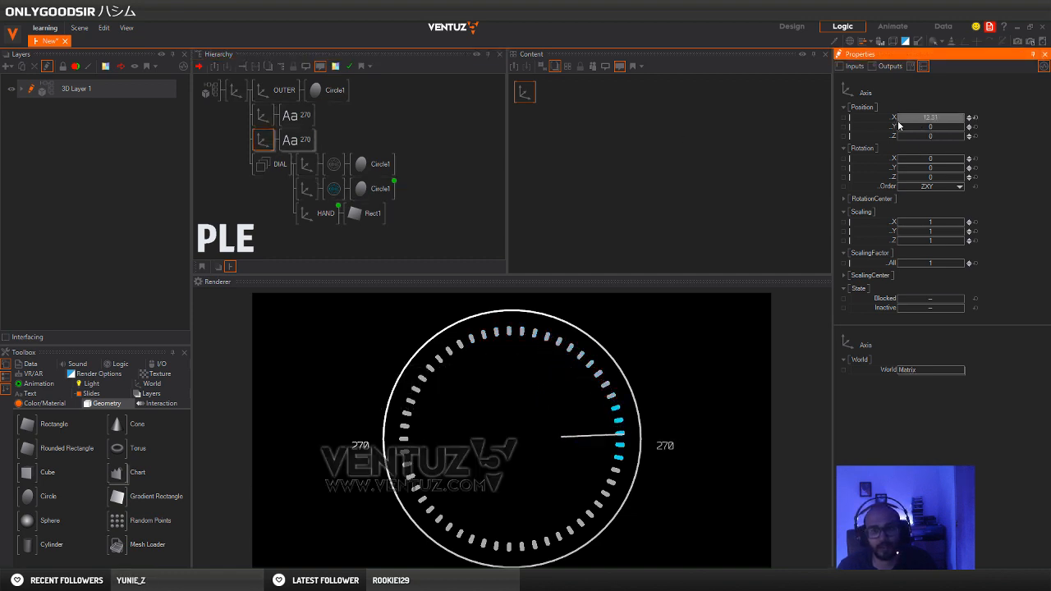
left_click(295, 137)
left_click(546, 134)
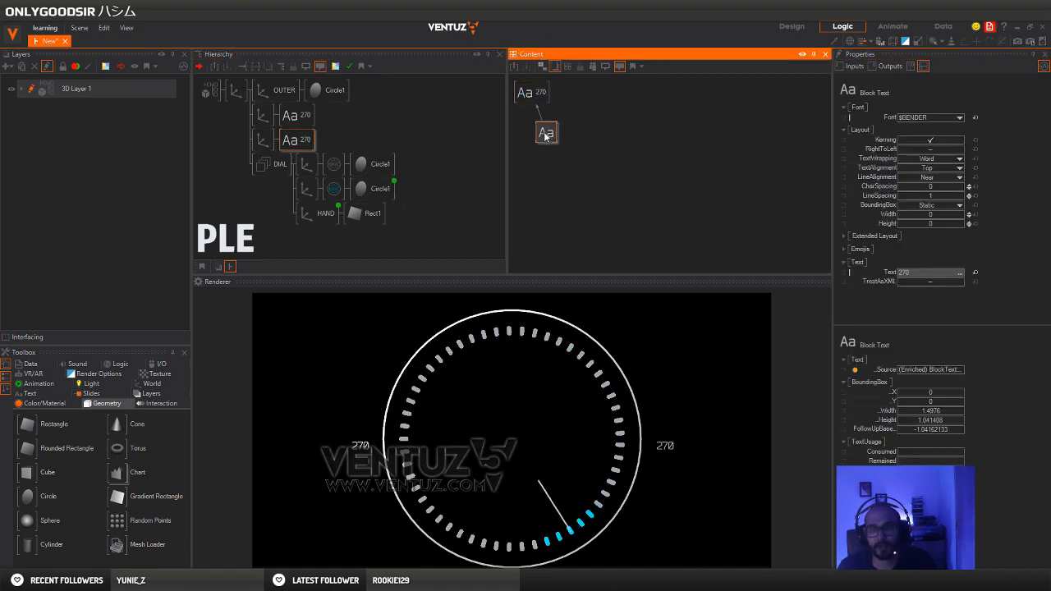
left_click(934, 273)
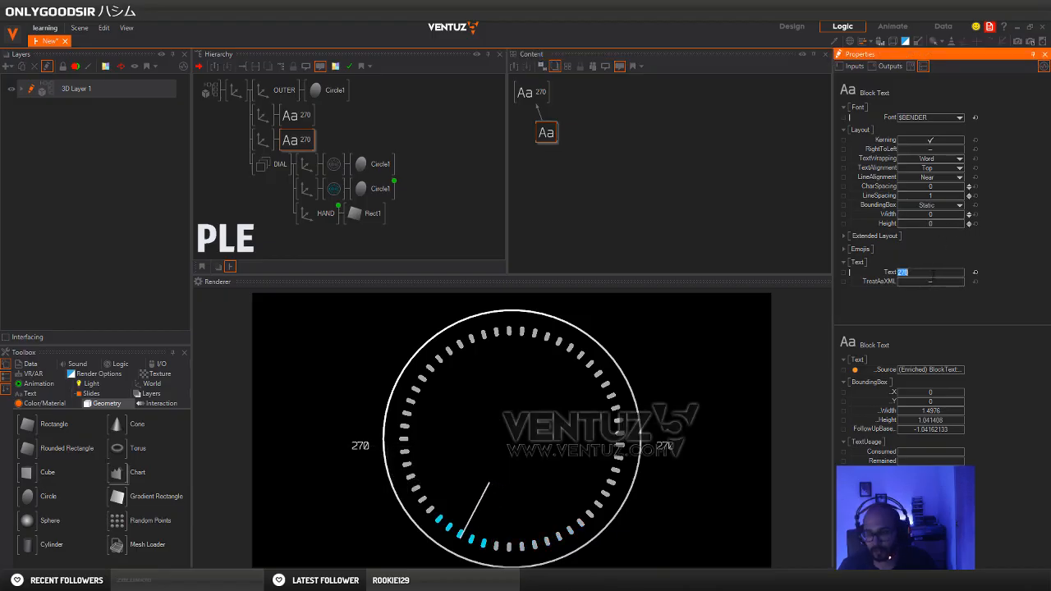
type("90")
key("Return")
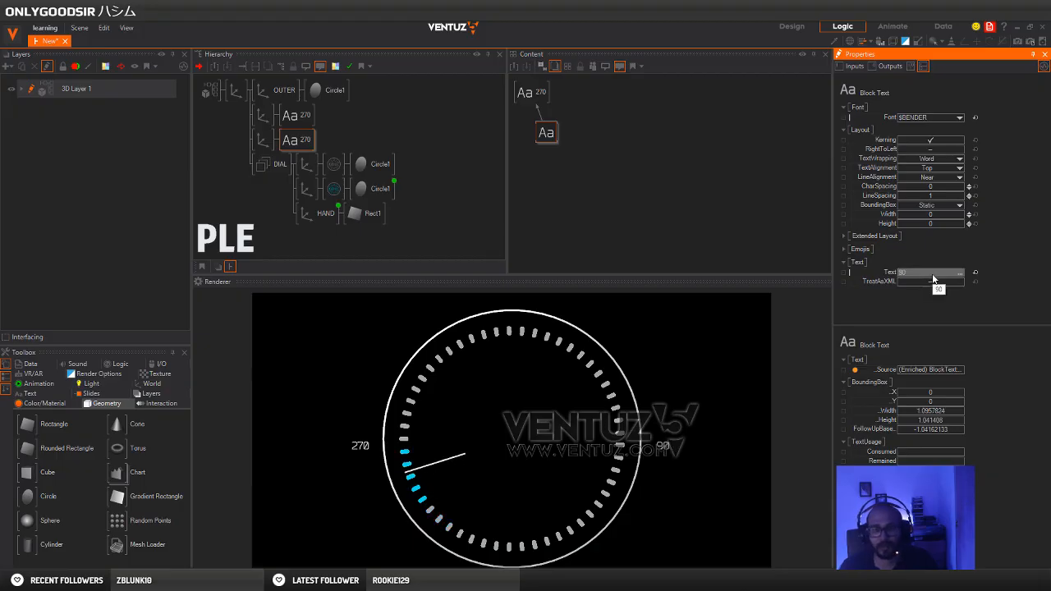
left_click(260, 217)
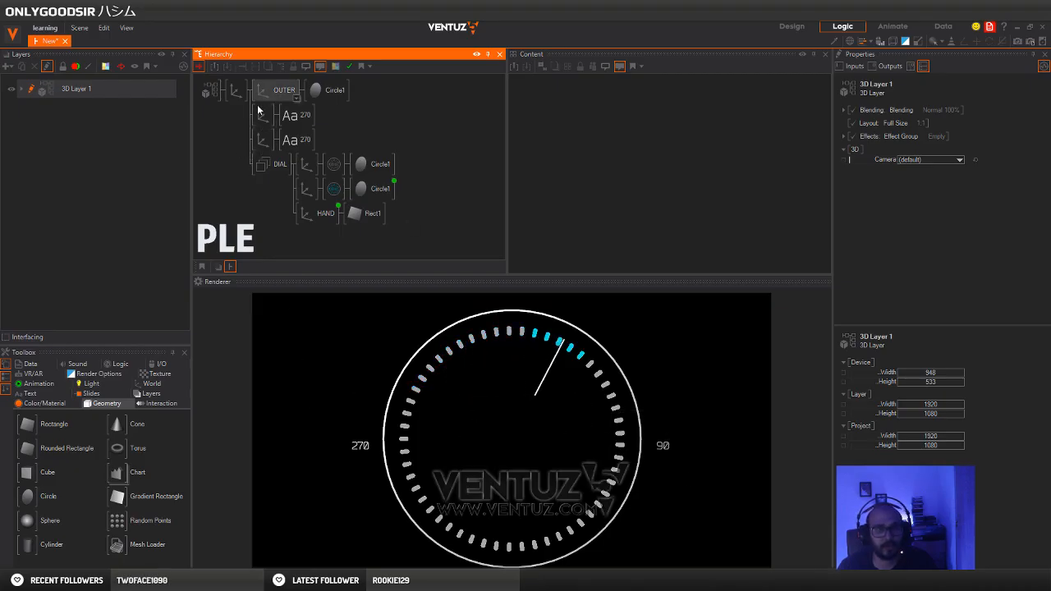
Insert a Group node directly before the OUTER axis and move both 270 text branches into that group
type("te")
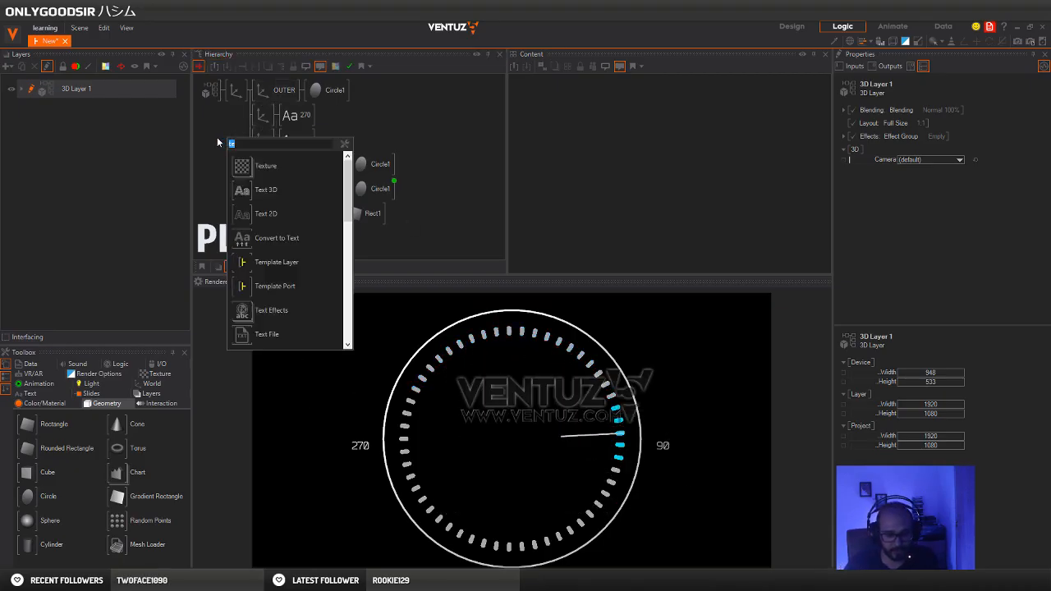
type("grou")
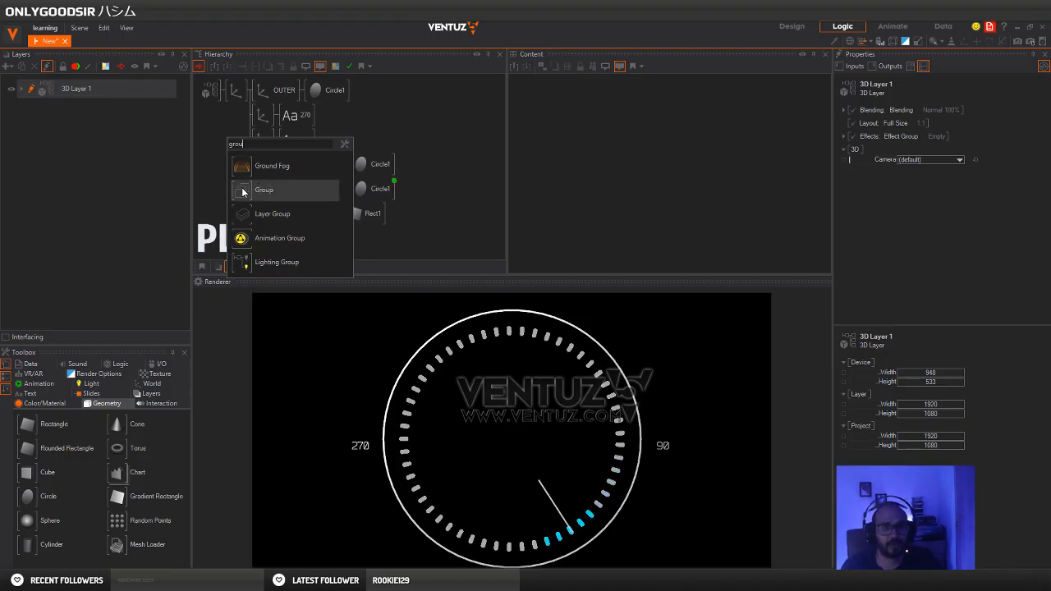
left_click(275, 190)
left_click(263, 122)
left_click(263, 140, "ctrl")
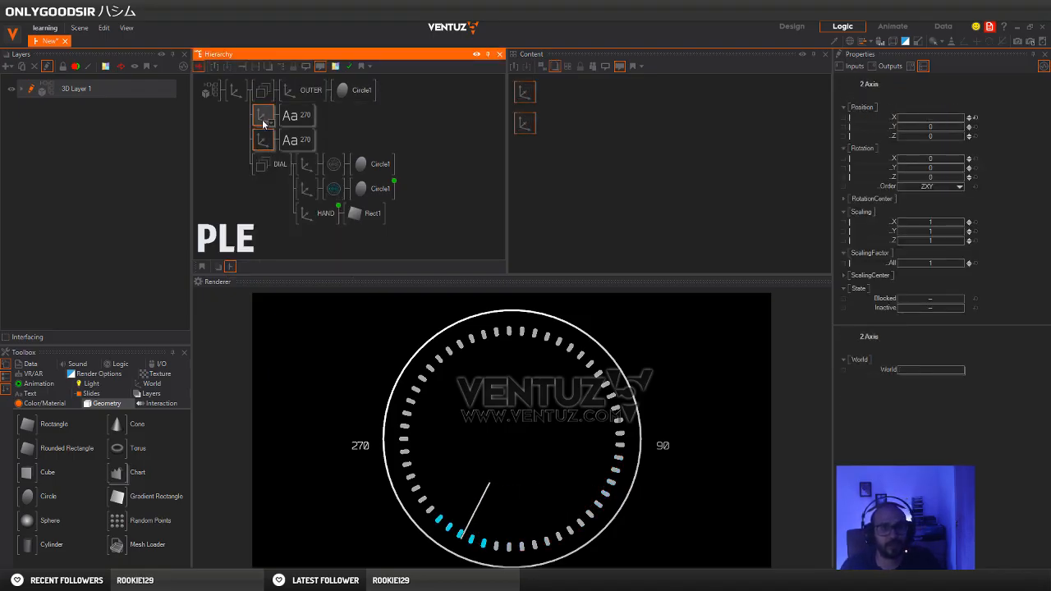
left_click_drag(262, 125, 301, 101)
Rename the new group OUTER_ELEMENTS, and collapse and re-expand its branch
left_click(259, 94)
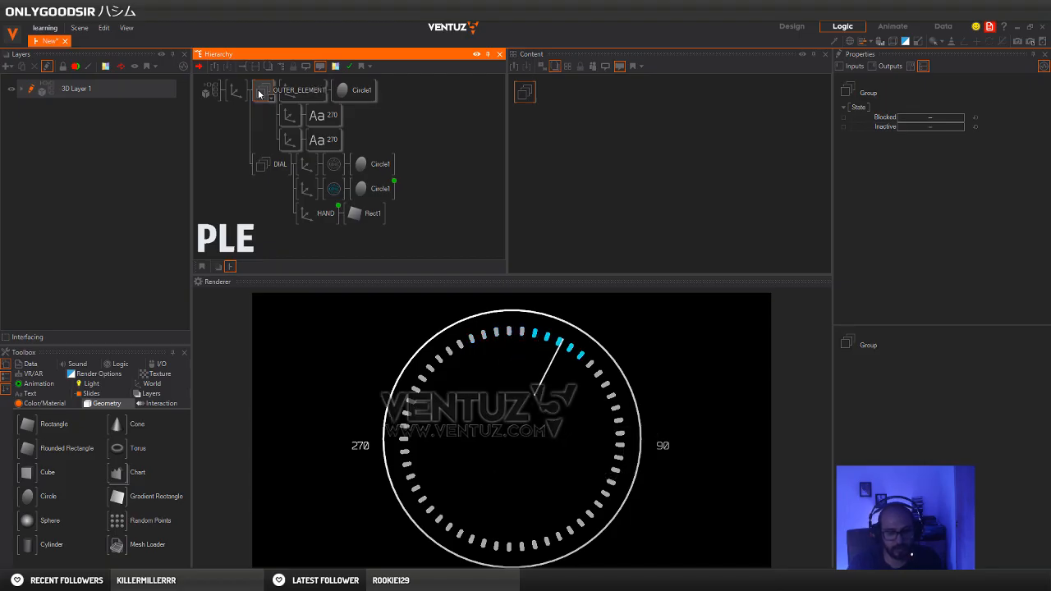
key("Return")
left_click(286, 113)
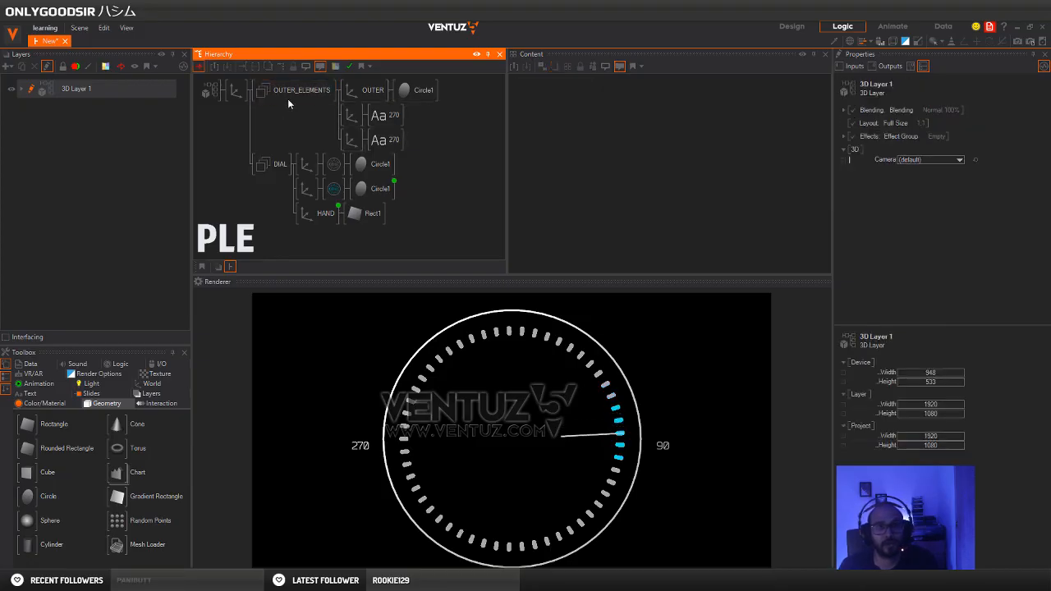
middle_click(287, 97)
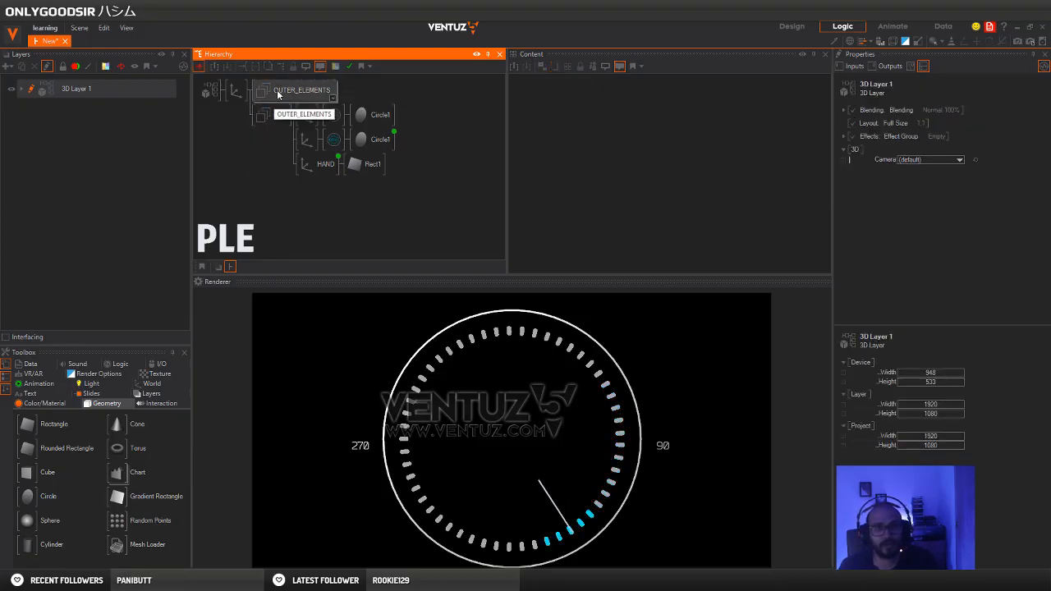
middle_click(276, 89)
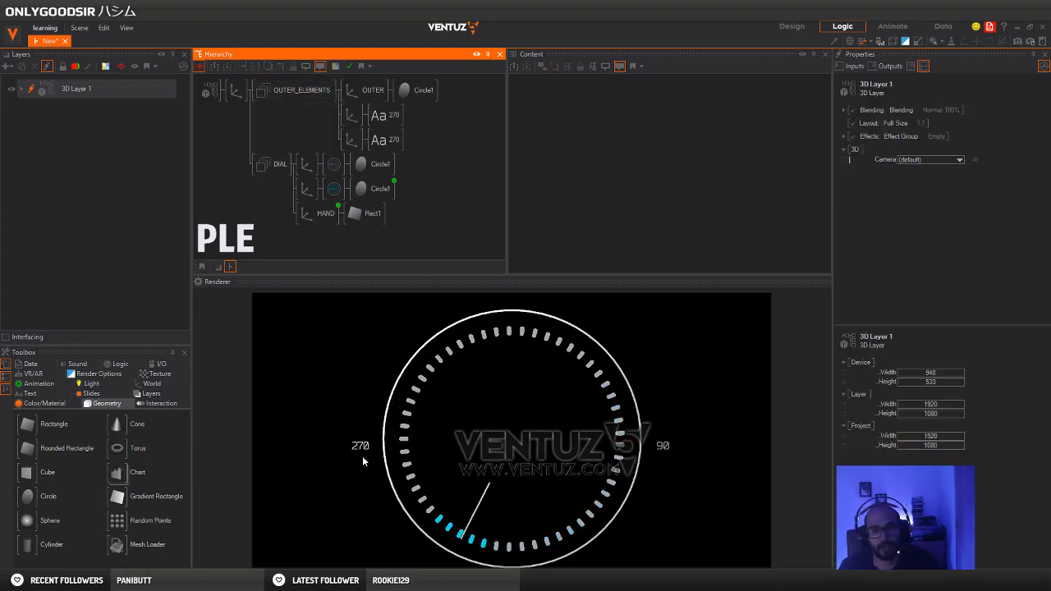
Try a Y rotation of -30 on the main parent Axis and reset that rotation to its default
left_click(235, 92)
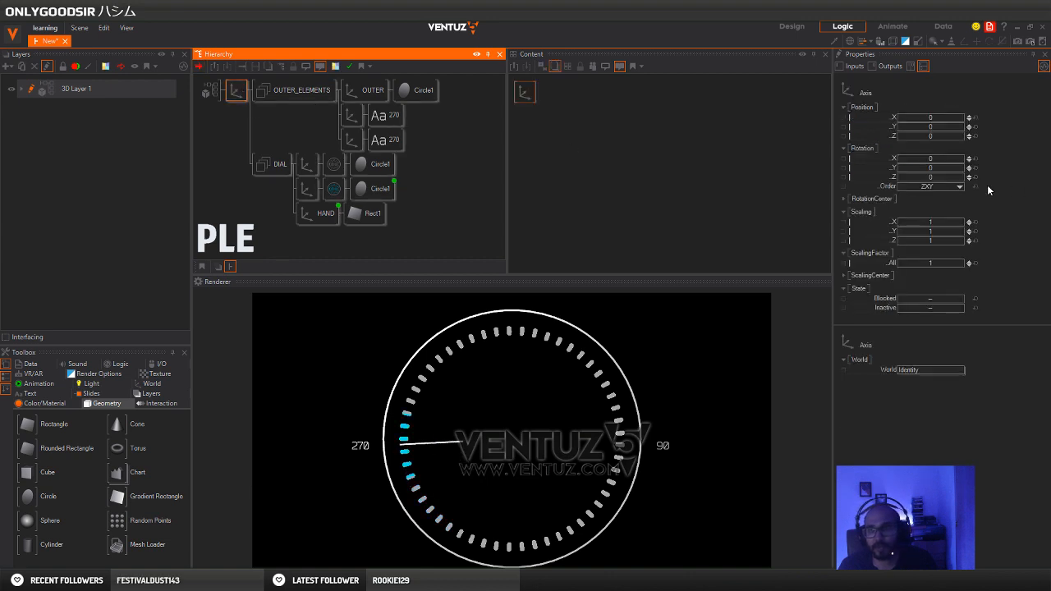
left_click_drag(936, 167, 925, 173)
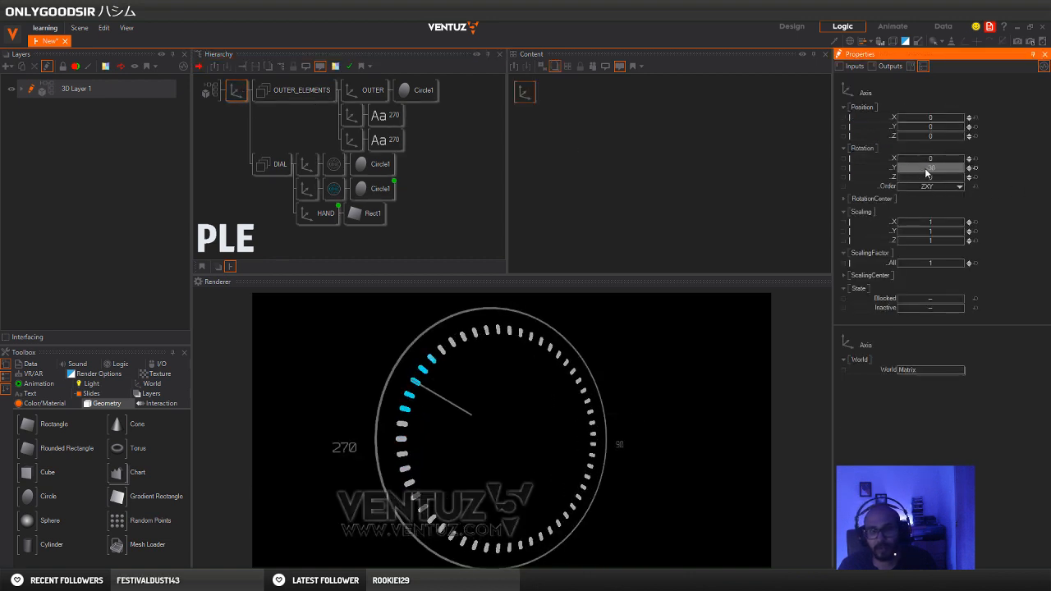
left_click(975, 168)
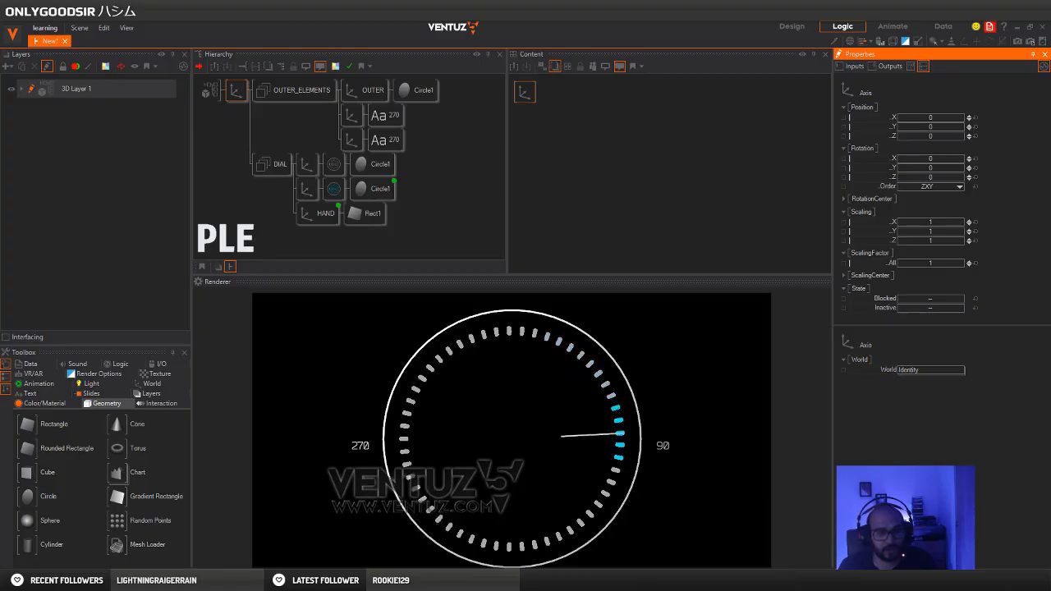
Switch to the browser to view the Pinterest dial reference image
left_click(190, 534)
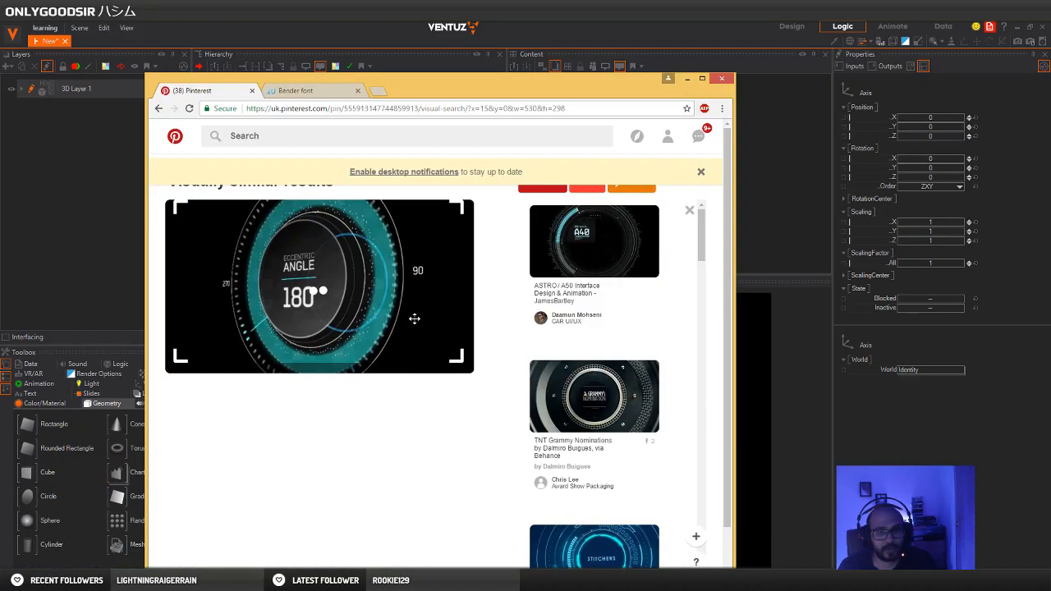
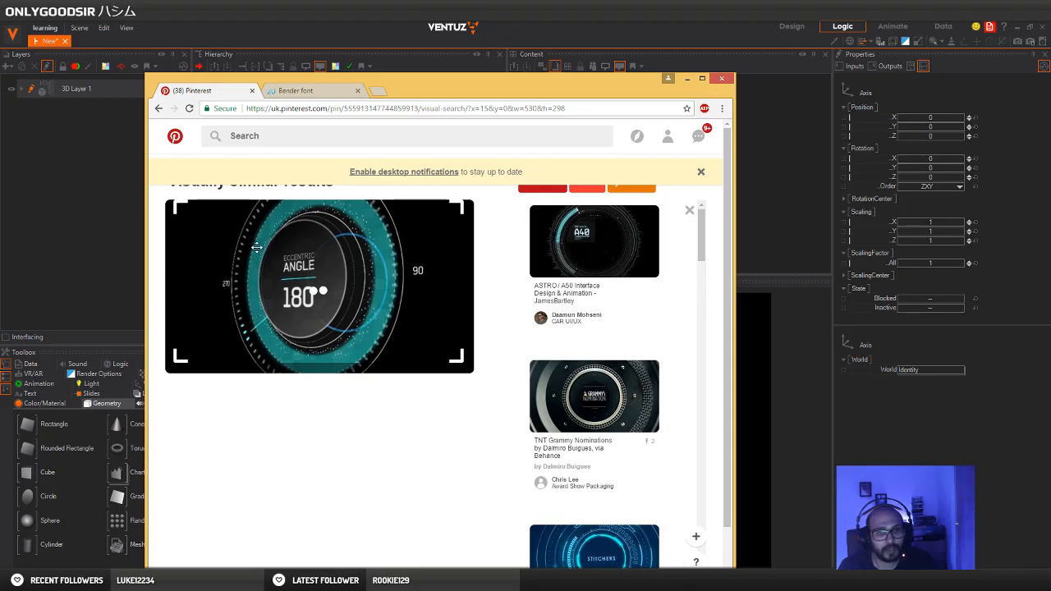
Switch to Photoshop to view the dash texture document, and return to Ventuz
left_click(687, 78)
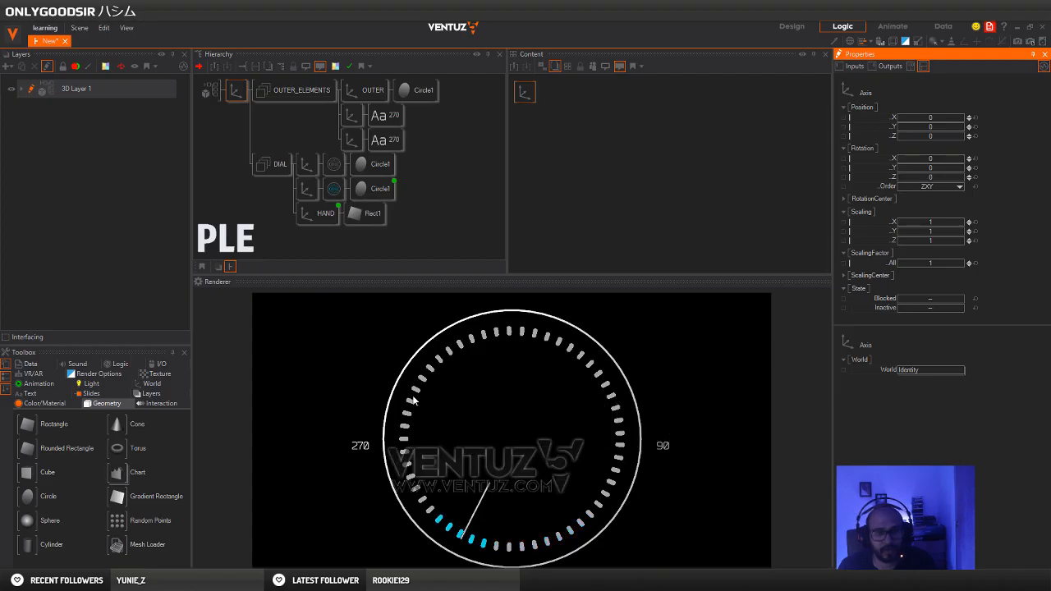
left_click(289, 539)
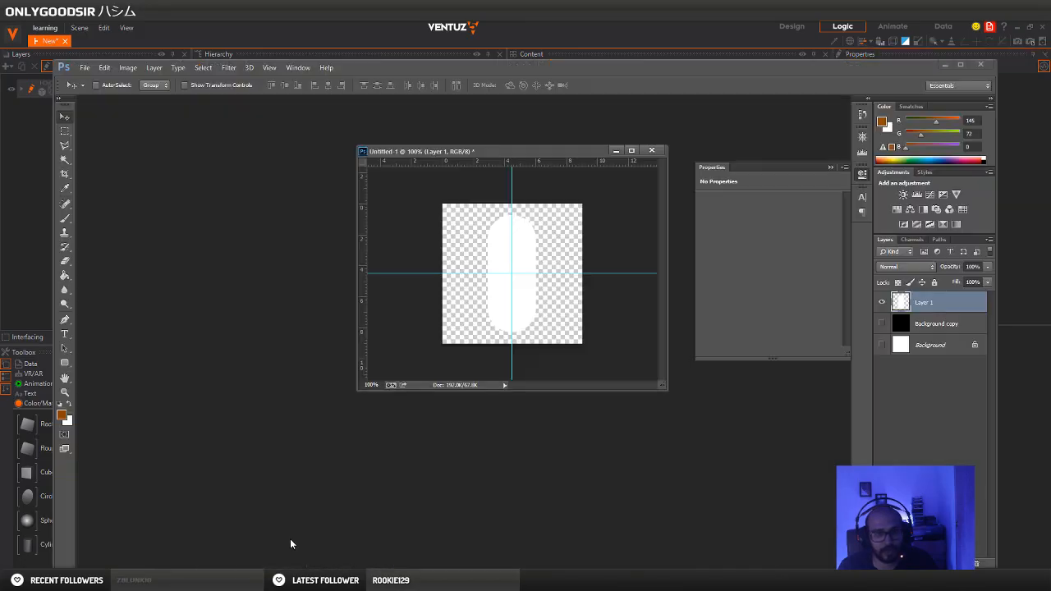
left_click_drag(471, 154, 341, 157)
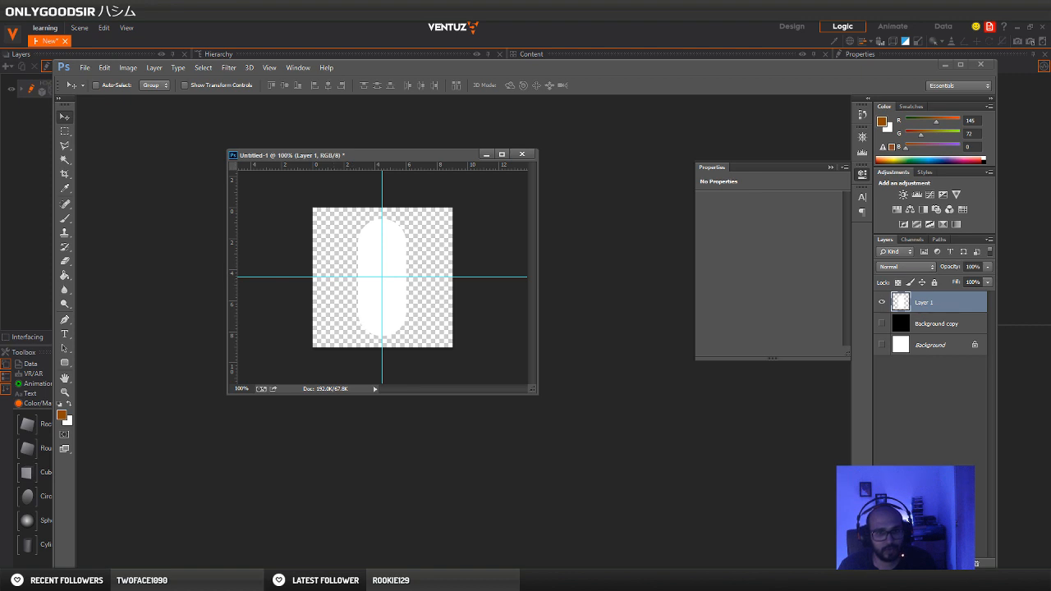
key("alt+Tab")
Duplicate the DIAL group's first axis branch directly above the group and set the copy's overall scaling factor to 15.53
left_click(305, 169)
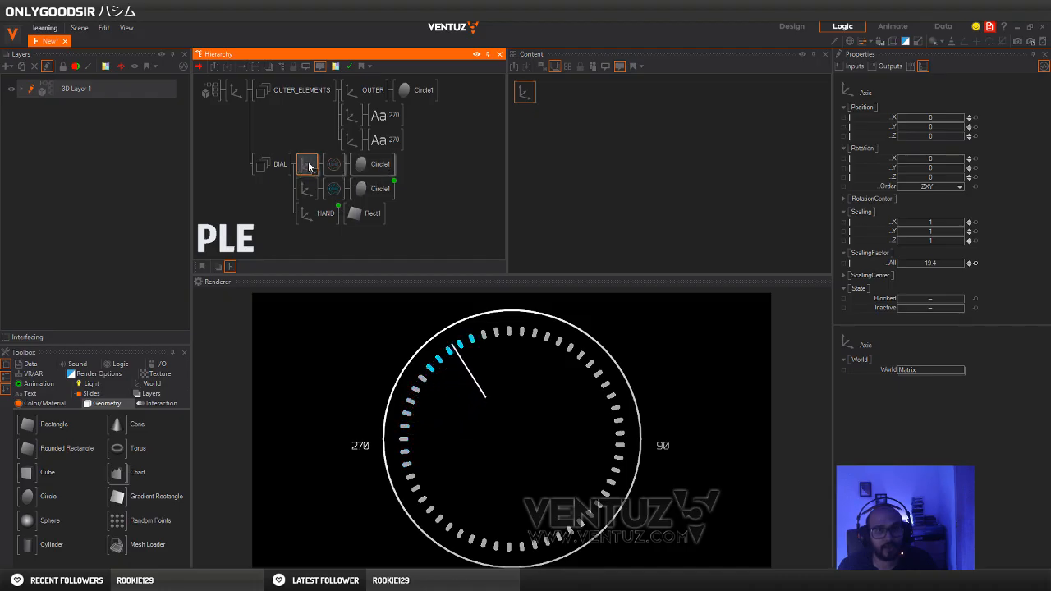
left_click_drag(309, 167, 271, 167, "ctrl")
left_click(270, 168)
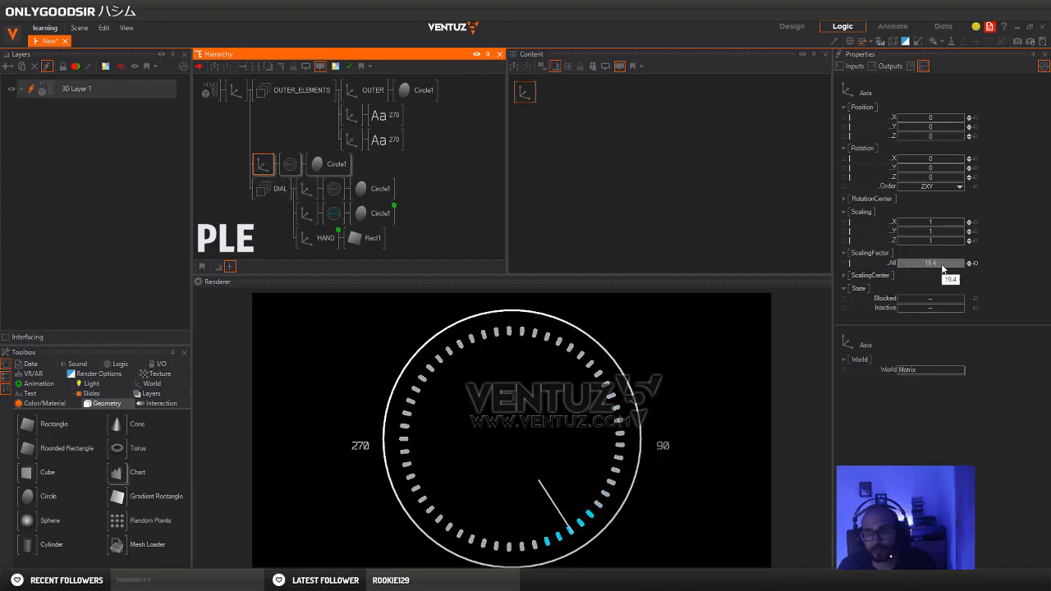
left_click_drag(942, 264, 911, 266)
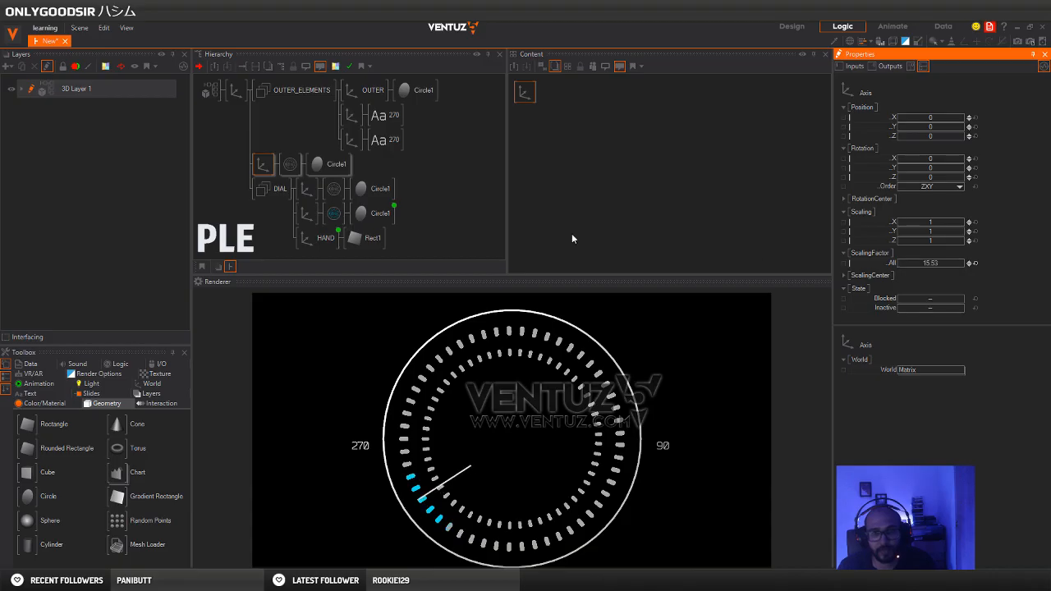
Try a texture mapping RotationZ of -0.9 on the copied ring's material and reset that rotation to its default
left_click(293, 167)
left_click(527, 95)
middle_click_drag(980, 248, 955, 200)
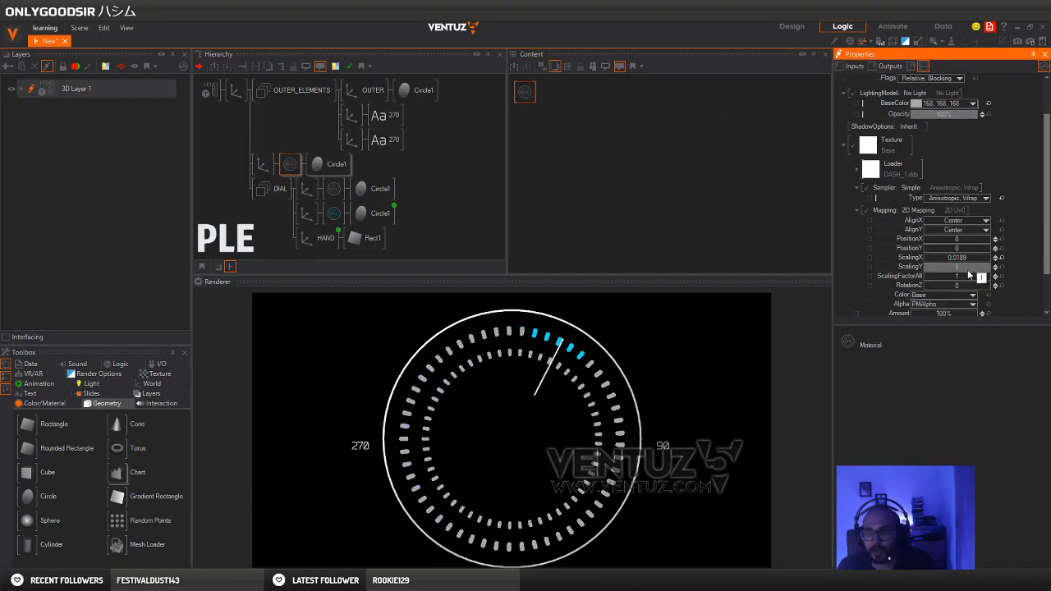
mouse_move(960, 285)
left_mouse_down()
mouse_move(972, 286)
mouse_move(925, 285)
mouse_move(944, 285)
left_mouse_up()
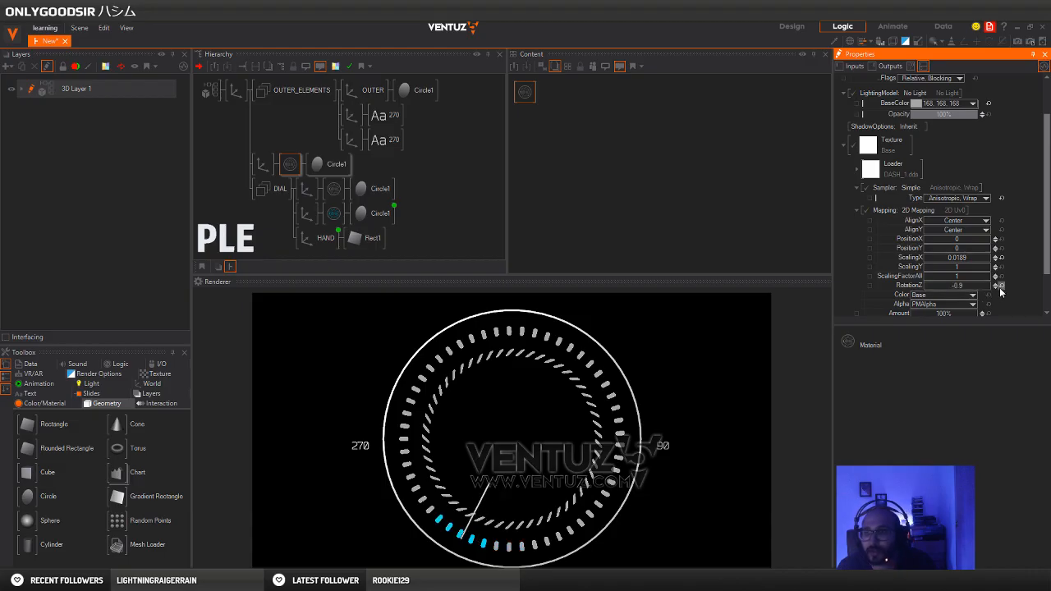
left_click(1001, 288)
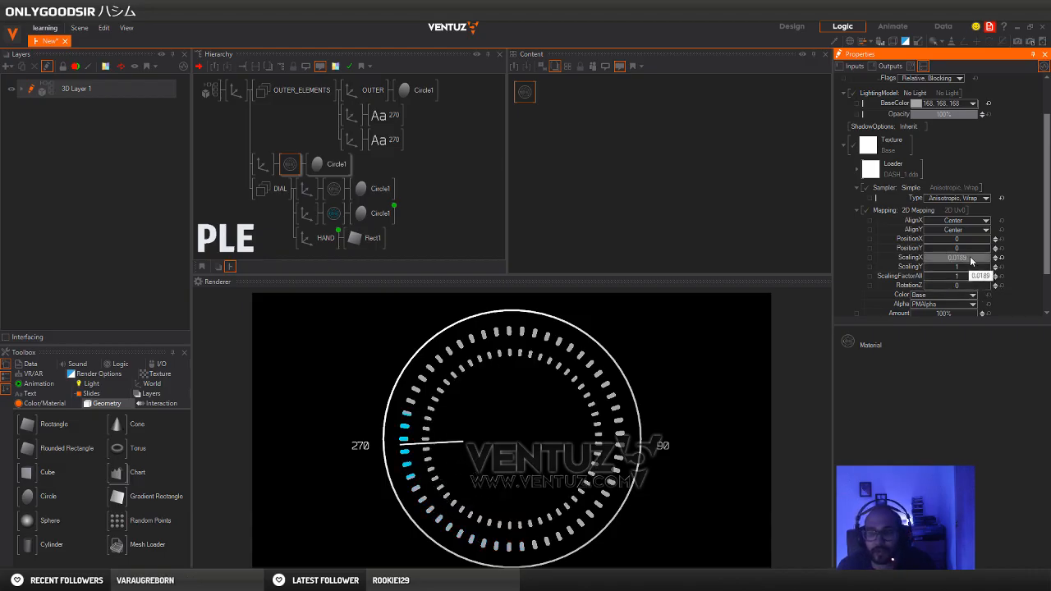
Set the copied material's texture mapping to ScalingX 0.0269 and ScalingY 0.348
mouse_move(972, 258)
left_mouse_down()
mouse_move(991, 260)
mouse_move(969, 261)
left_mouse_up()
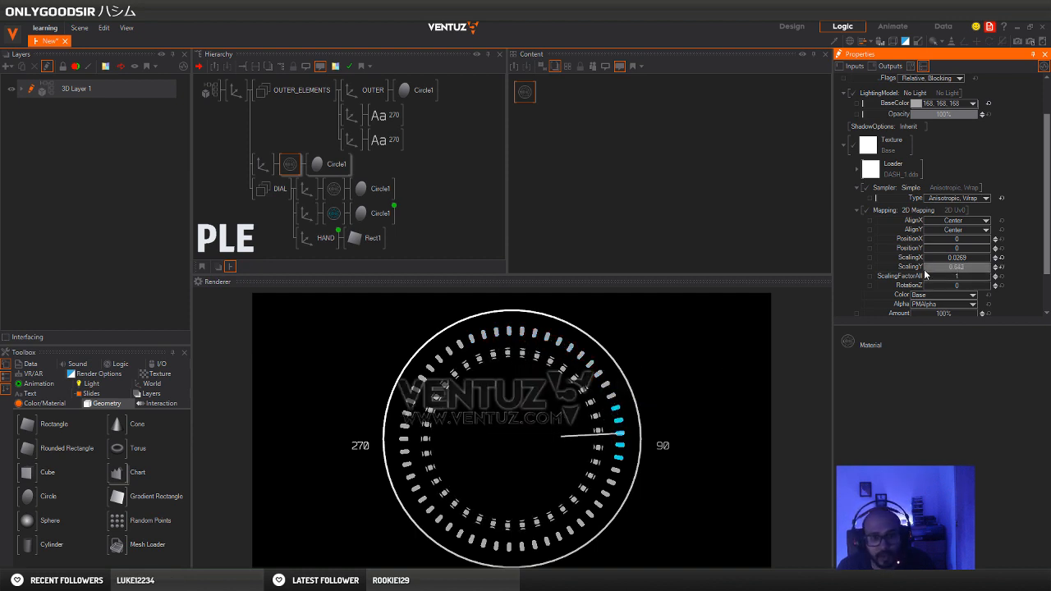
left_click_drag(925, 271, 924, 264)
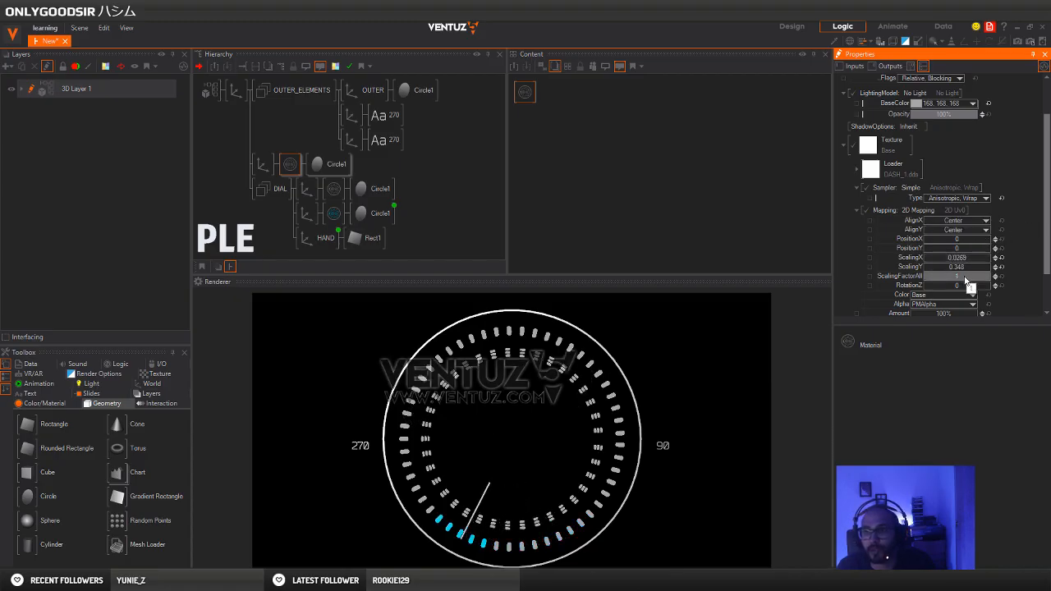
Switch the copied material's texture sampler to Advanced and set its AddressV mode to Clamp
left_click(985, 198)
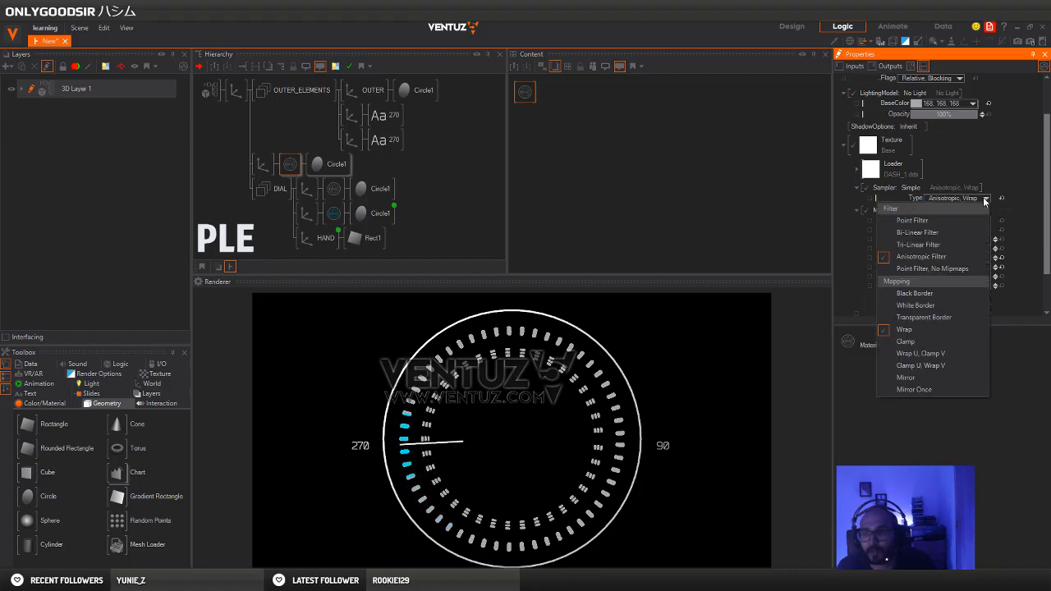
left_click(985, 200)
left_click(913, 188)
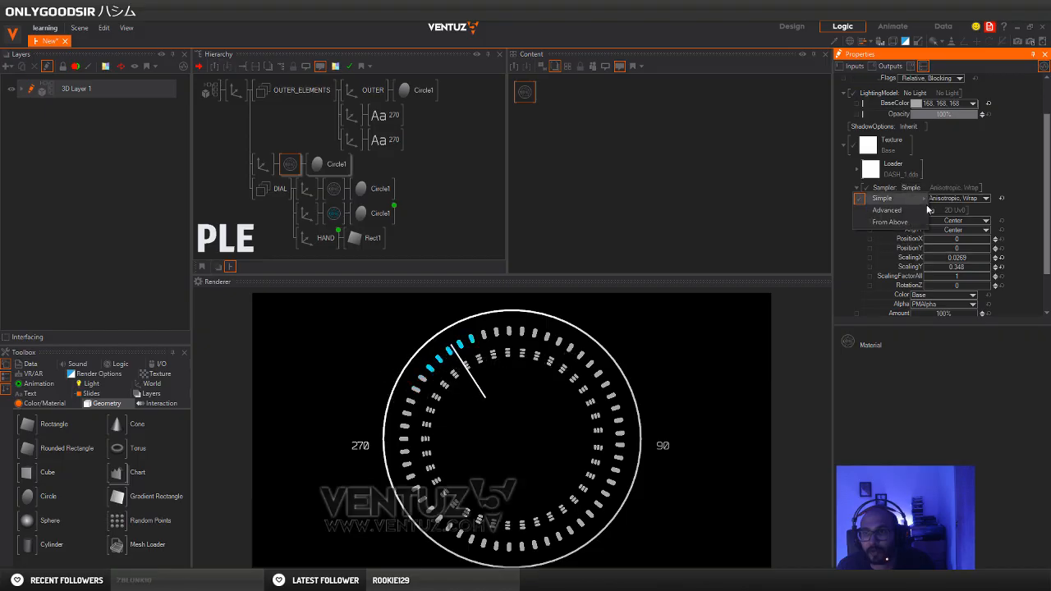
left_click(890, 210)
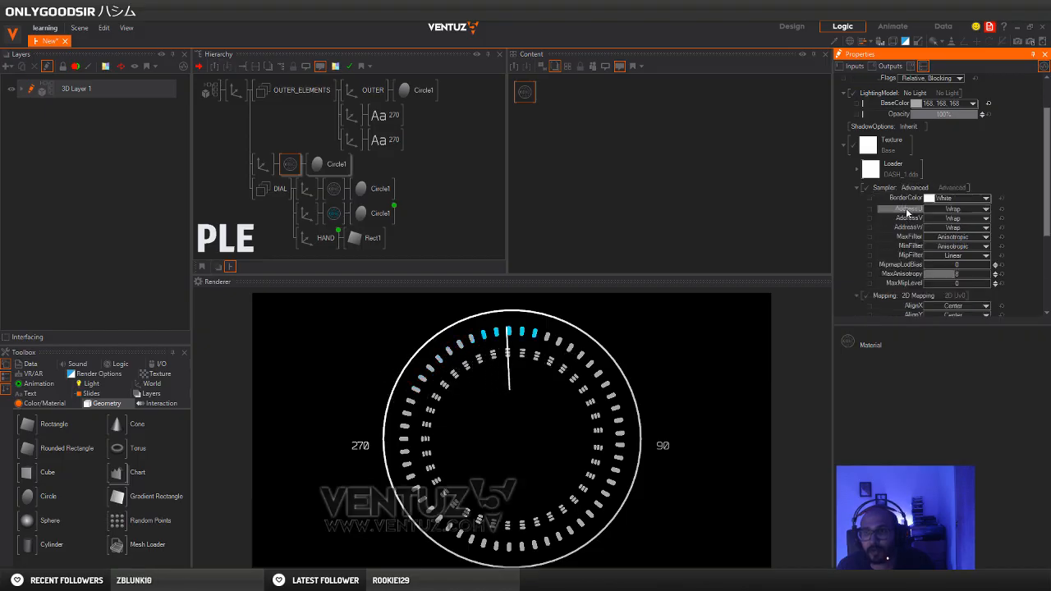
left_click(986, 219)
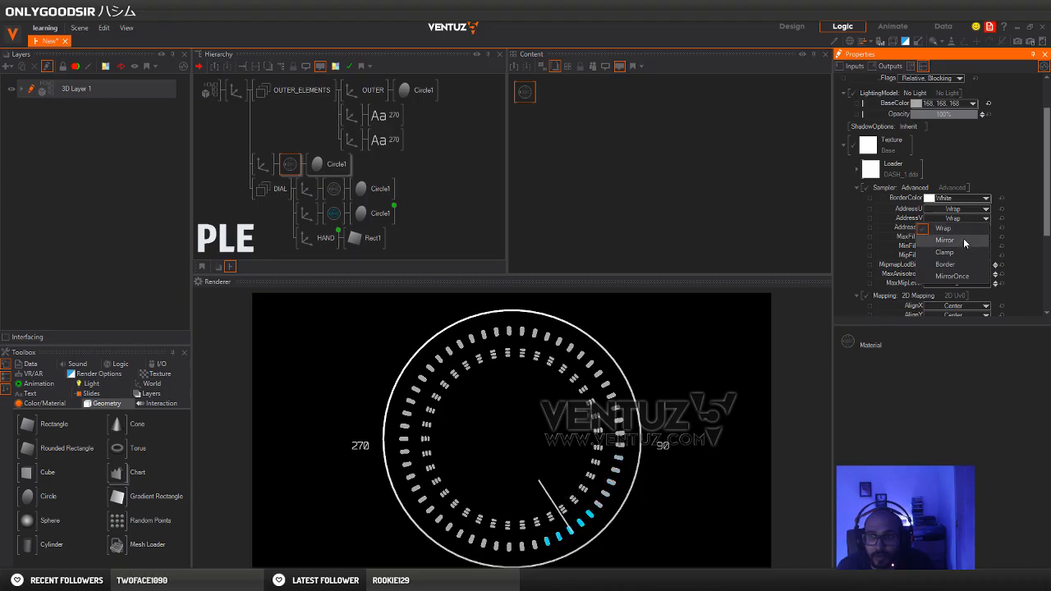
left_click(964, 250)
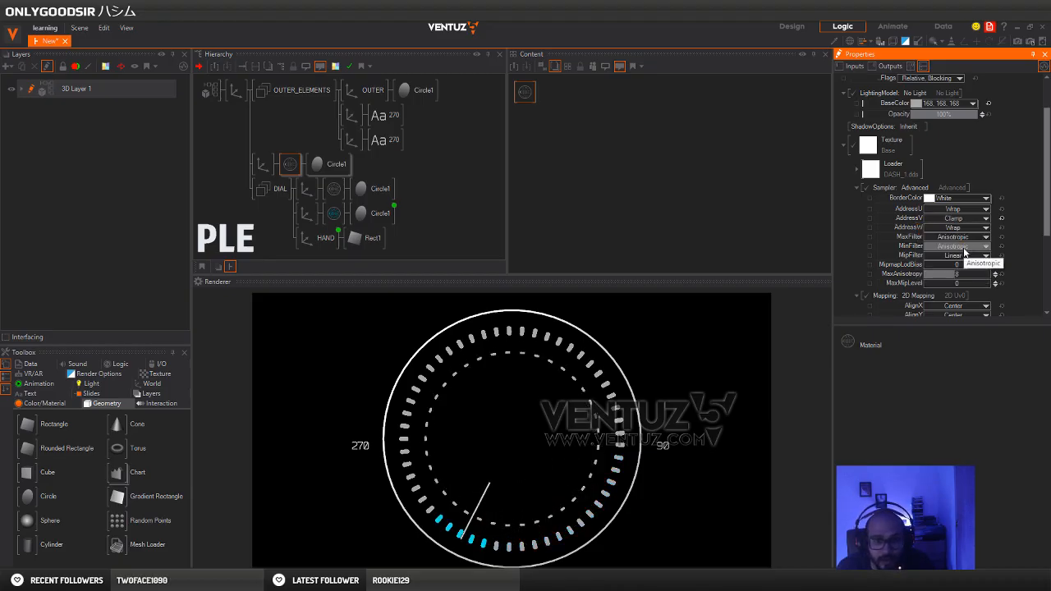
Set the copied ring material's texture mapping to ScalingX -0.0136 and ScalingY 0.248
left_click(300, 168)
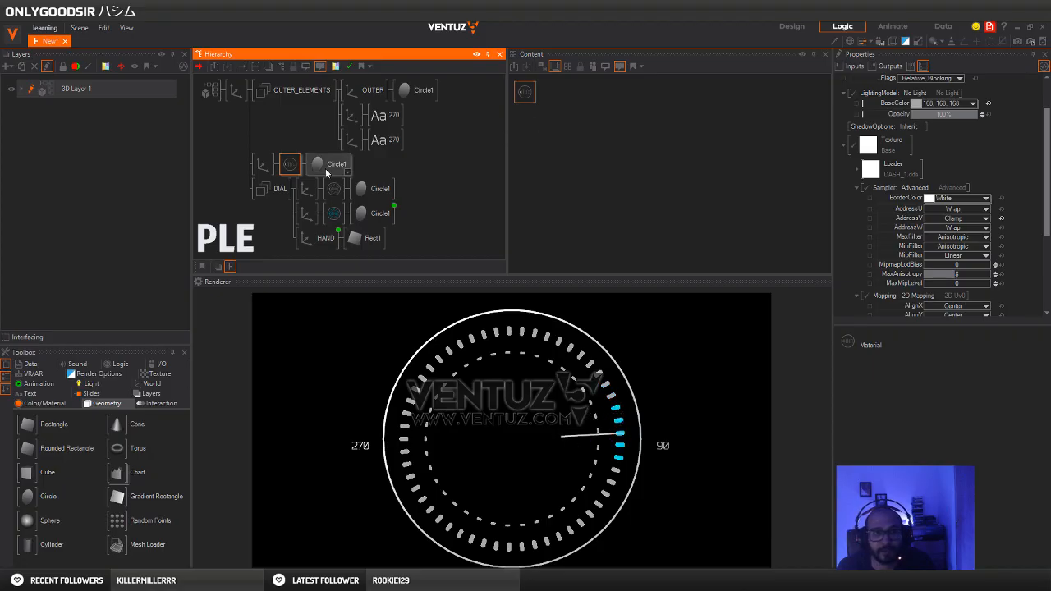
left_click(534, 107)
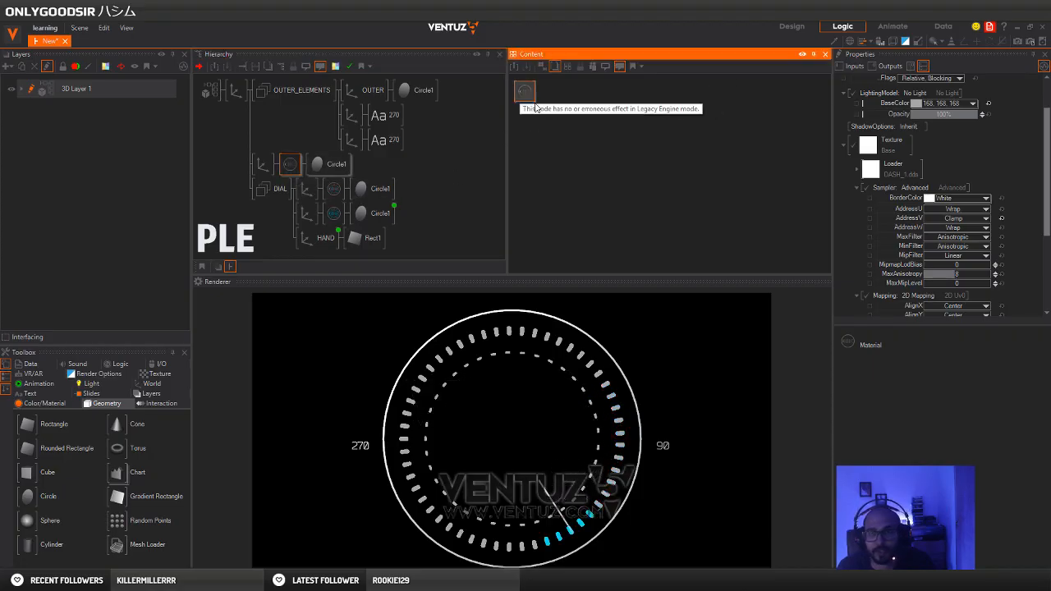
scroll(979, 233, "down", 3)
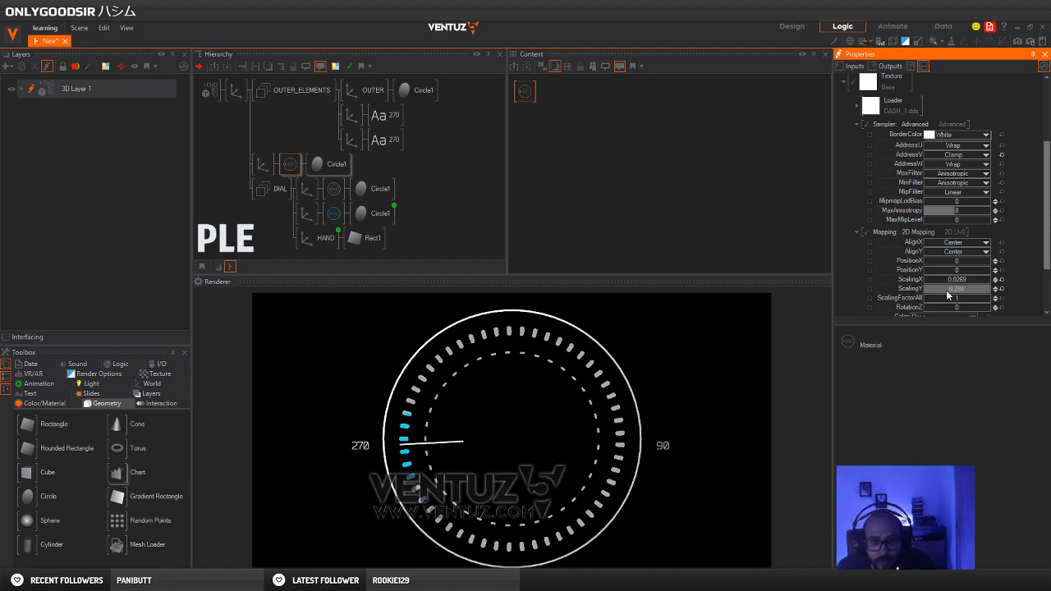
left_click_drag(947, 296, 992, 283)
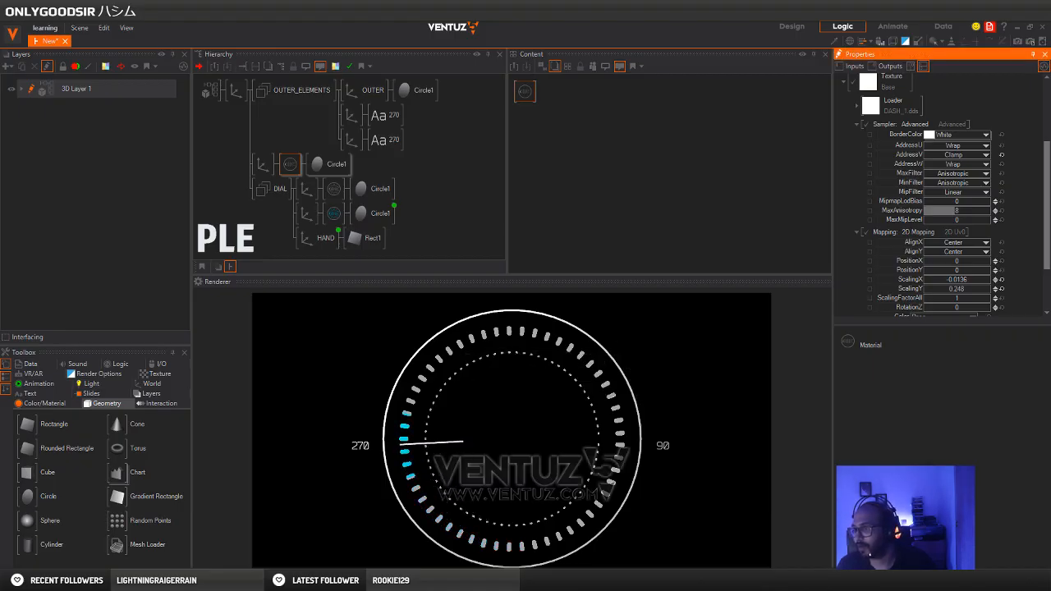
Rename the copied ring's axis DASH_RING
left_click(263, 164)
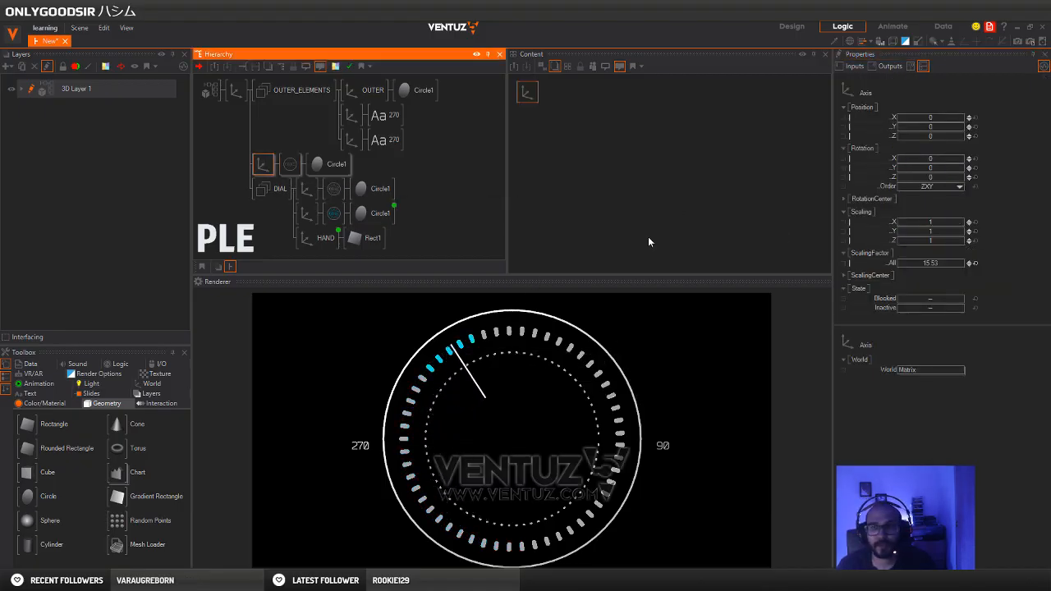
type("DA")
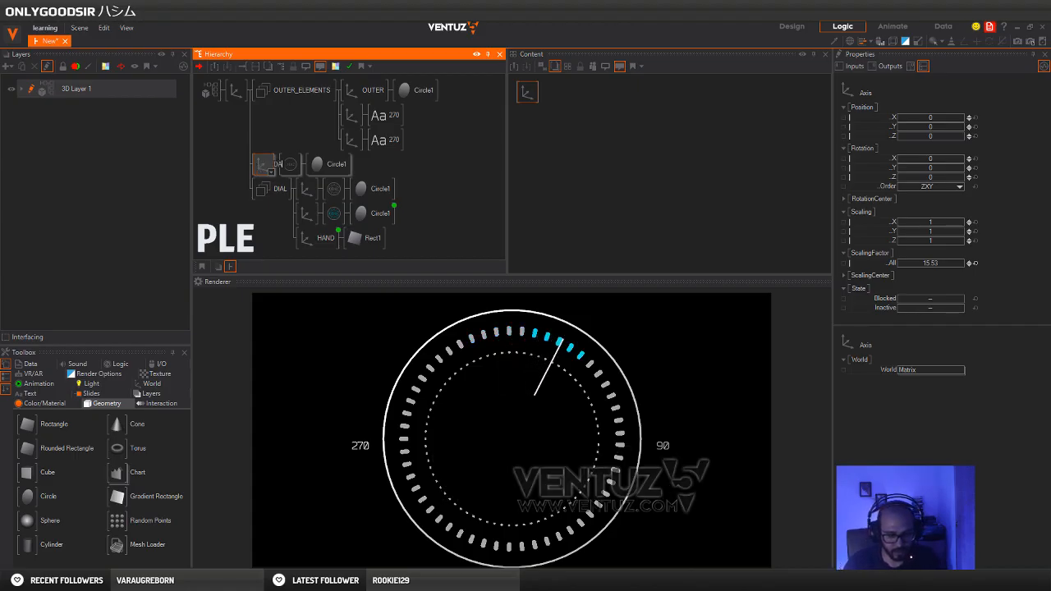
type("SH_")
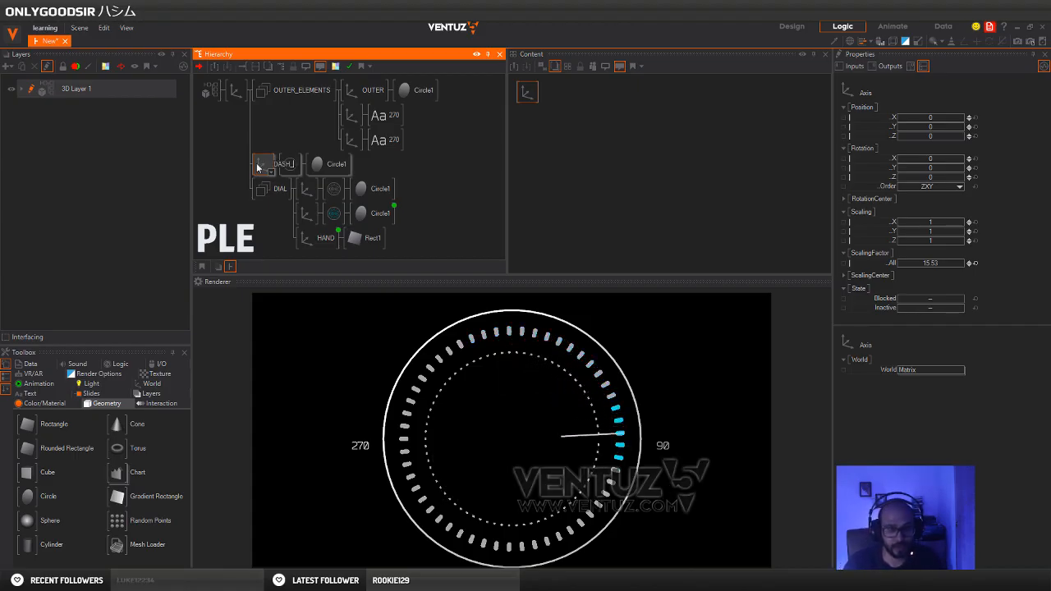
type("RING")
key("Return")
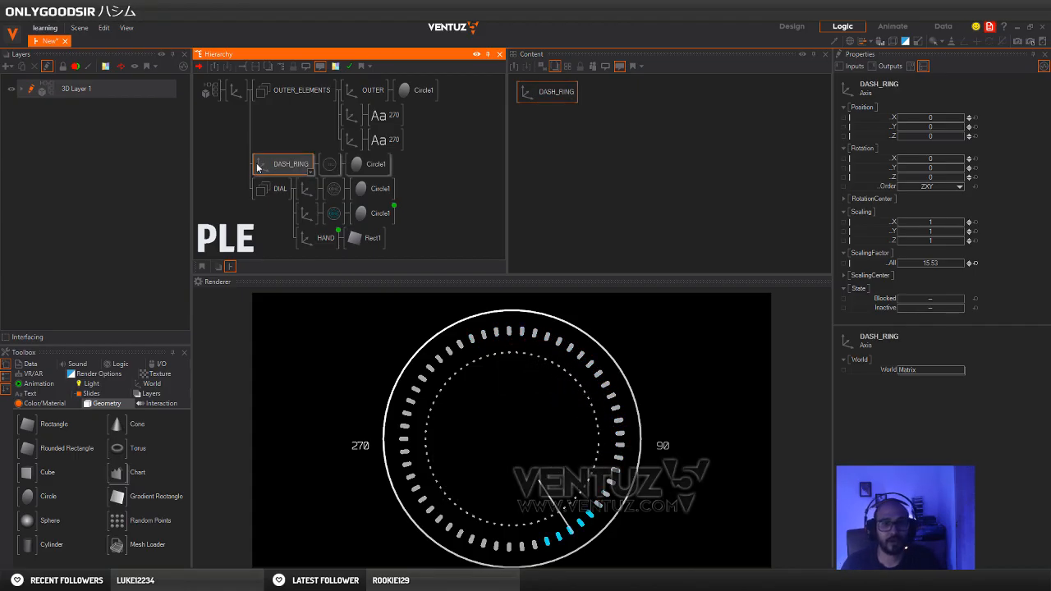
Set the DASH_RING axis's overall scaling factor to 15.88
left_click(943, 262)
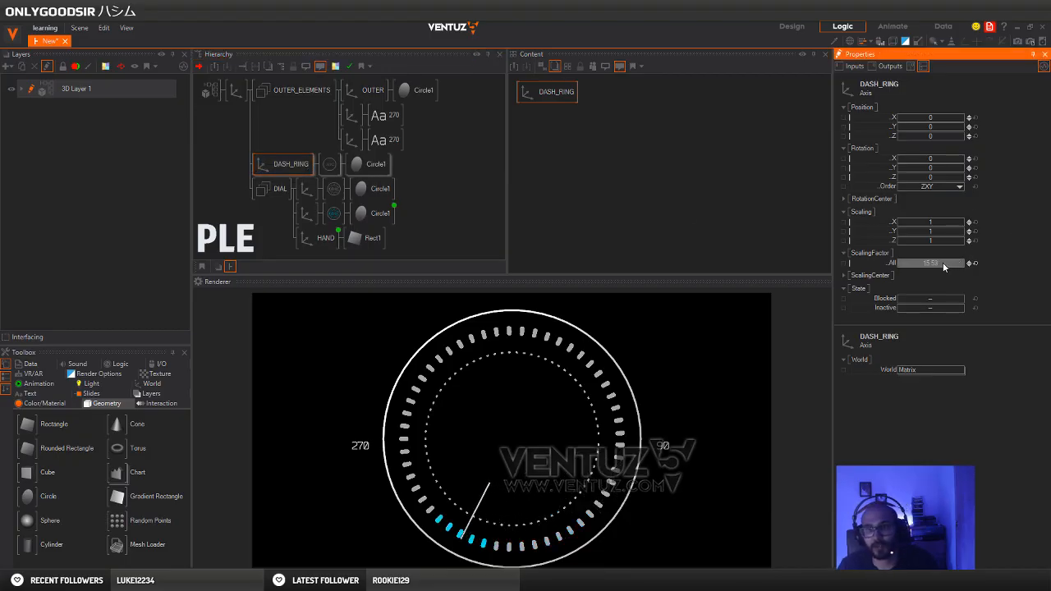
left_click_drag(946, 262, 963, 264)
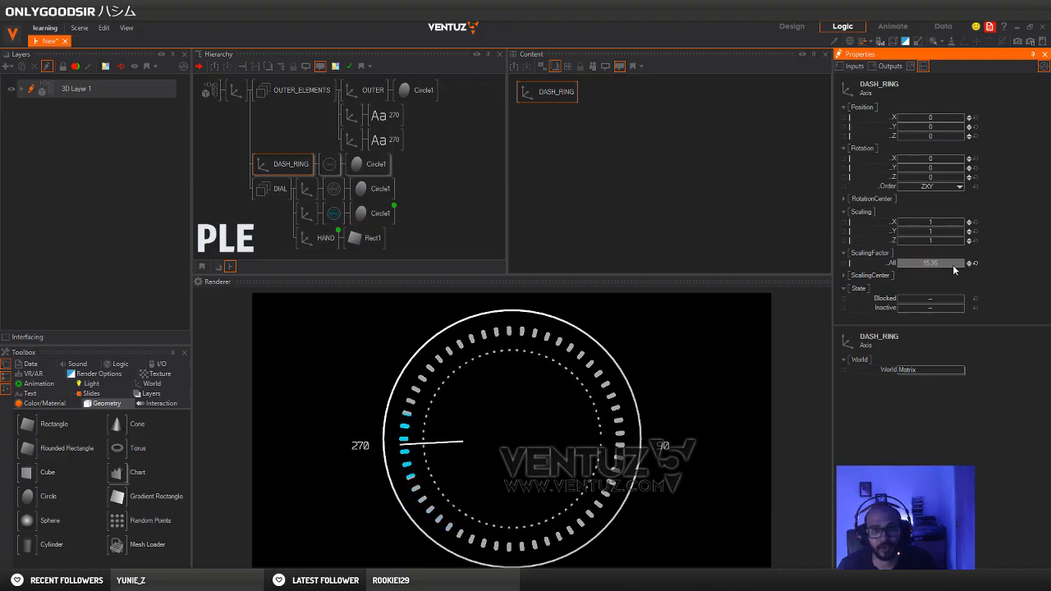
Turn on wireframe rendering to examine the circle geometry of the dial and outer ring, and turn it off again
left_click(276, 236)
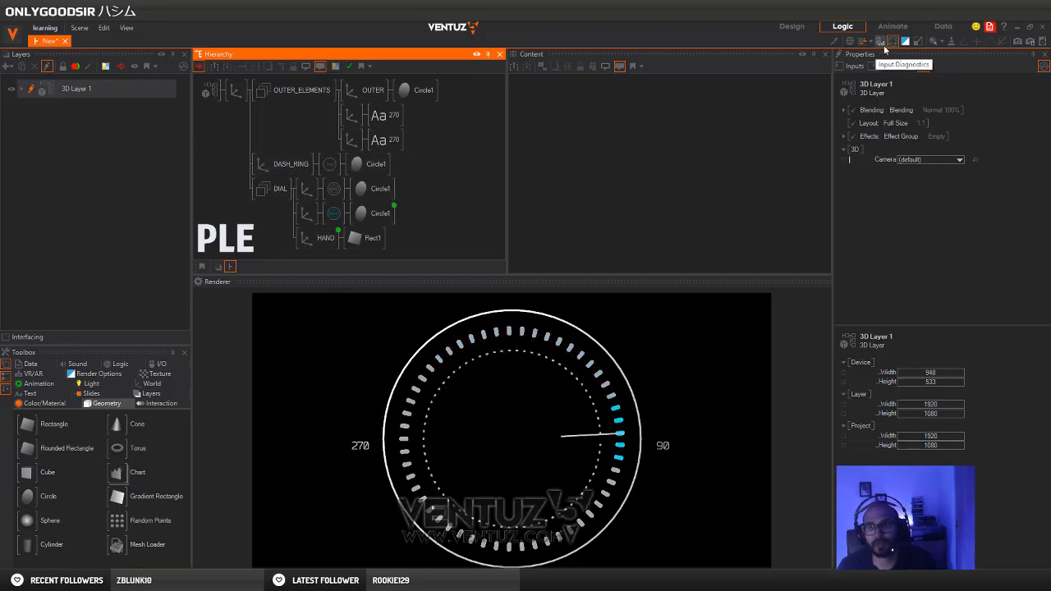
left_click(851, 43)
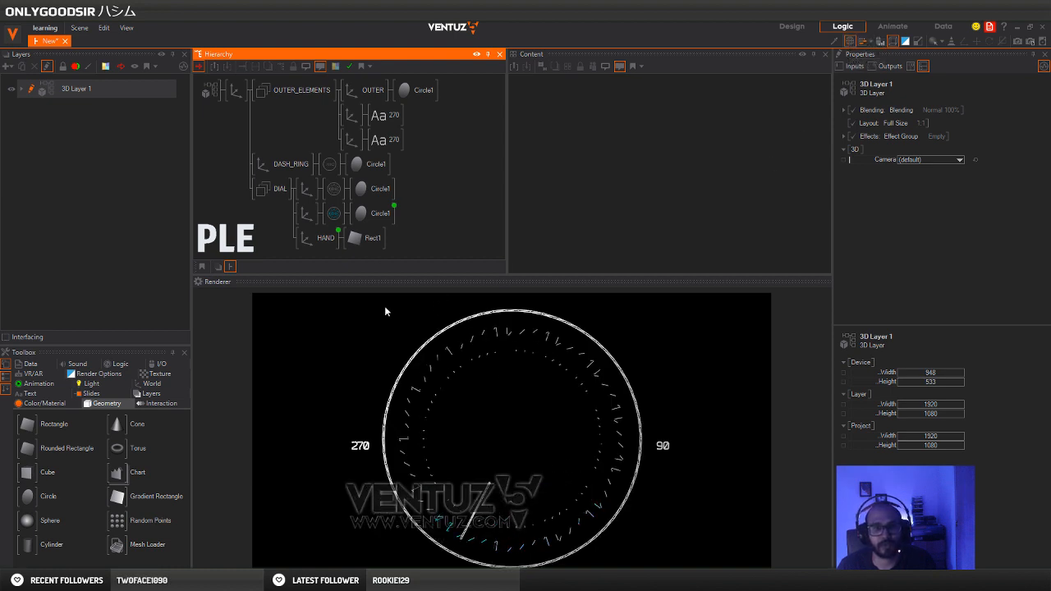
left_click(361, 186)
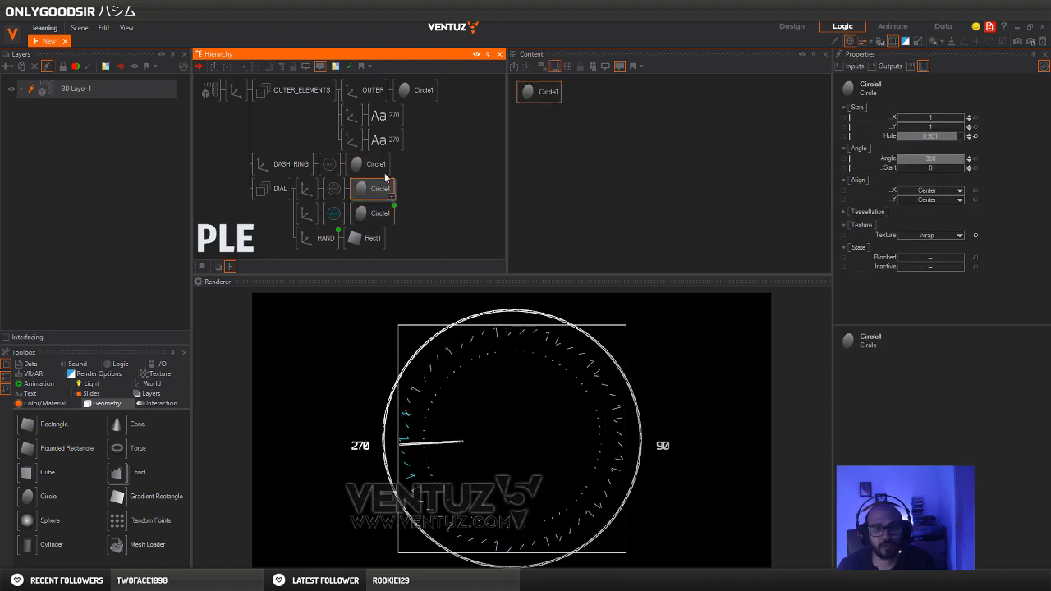
left_click(415, 94)
left_click(490, 173)
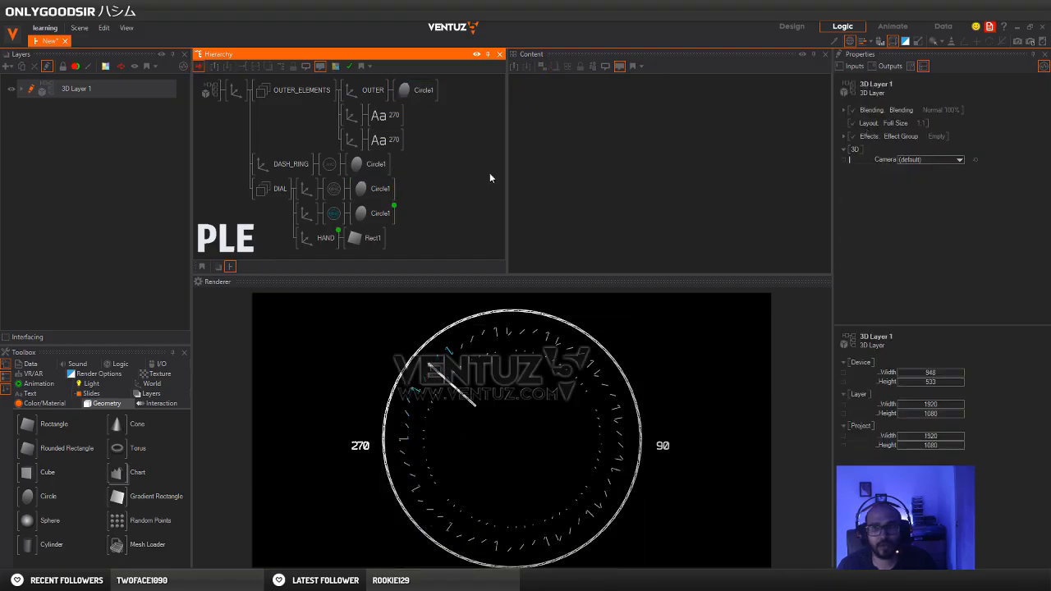
left_click(892, 43)
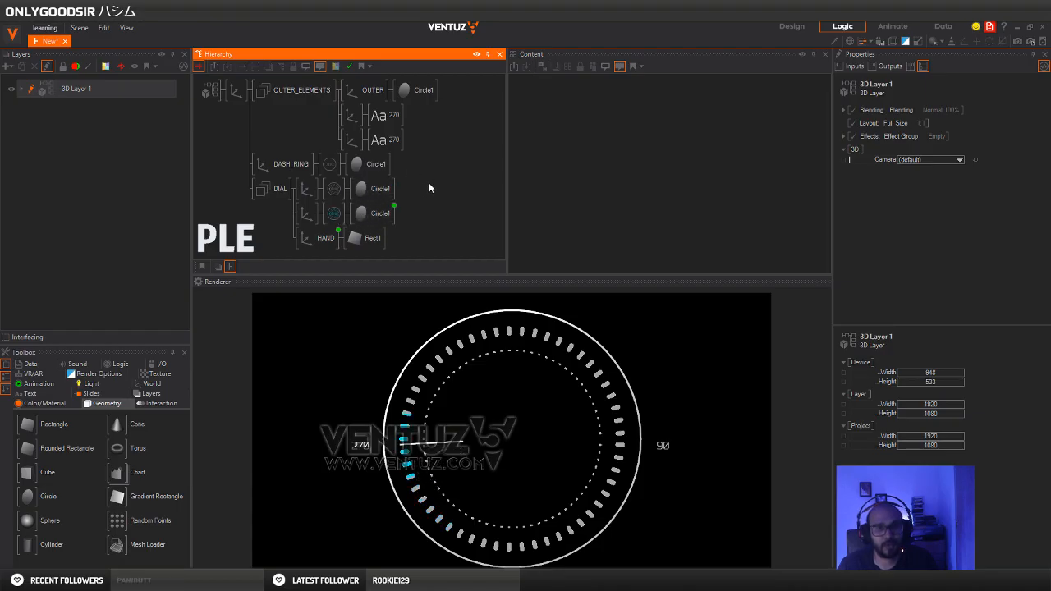
Compare the Circle1 node settings of the DASH_RING branch and the two DIAL branches
left_click(369, 171)
left_click(370, 190)
left_click(369, 212)
left_click(375, 169)
left_click(373, 208)
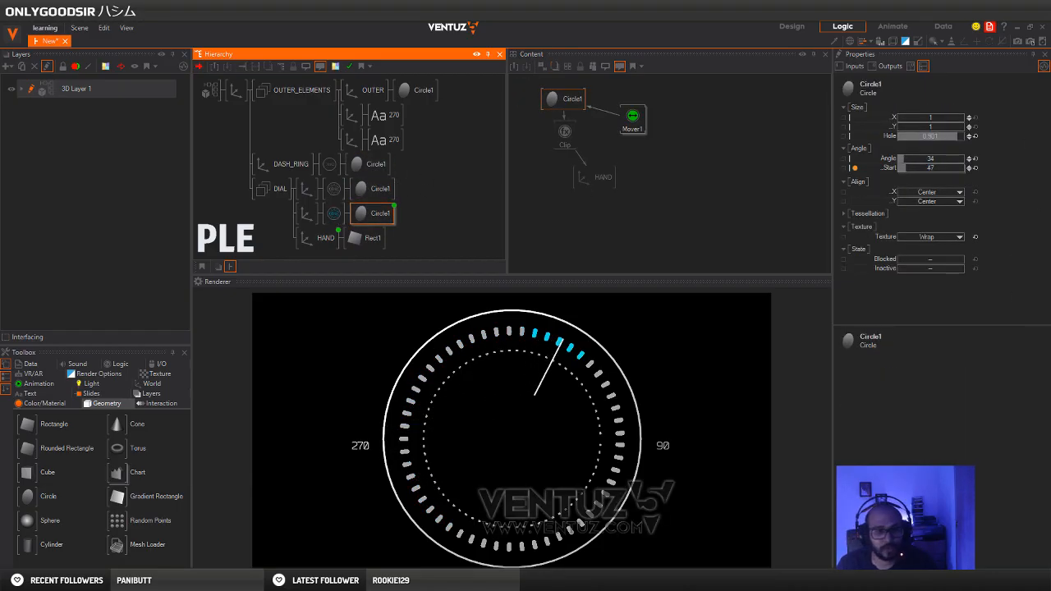
Switch to the browser to check the Pinterest dial reference, and return to Ventuz
left_click(192, 581)
left_click(200, 549)
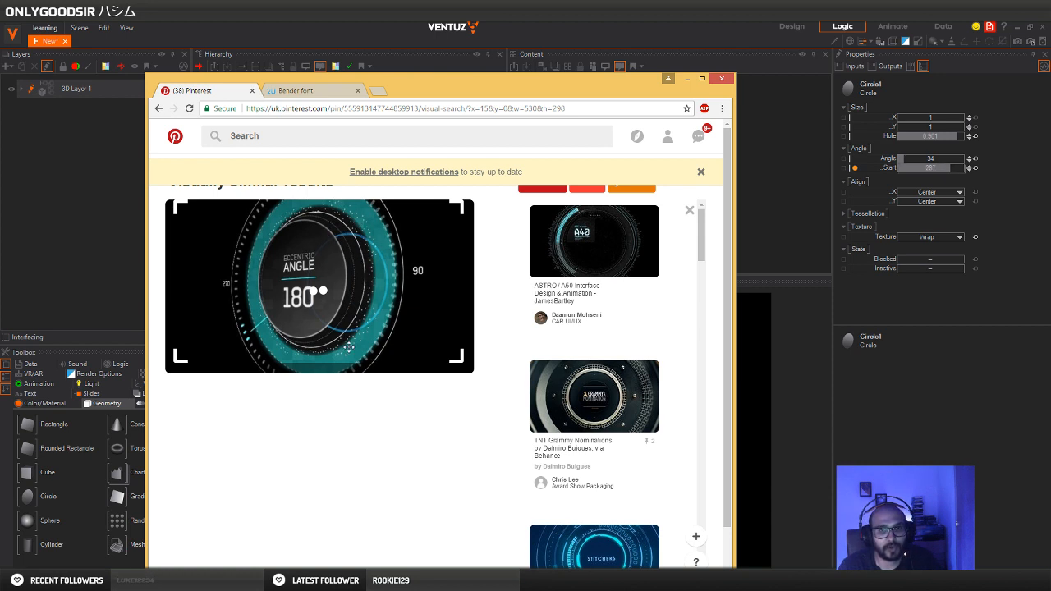
left_click(1017, 33)
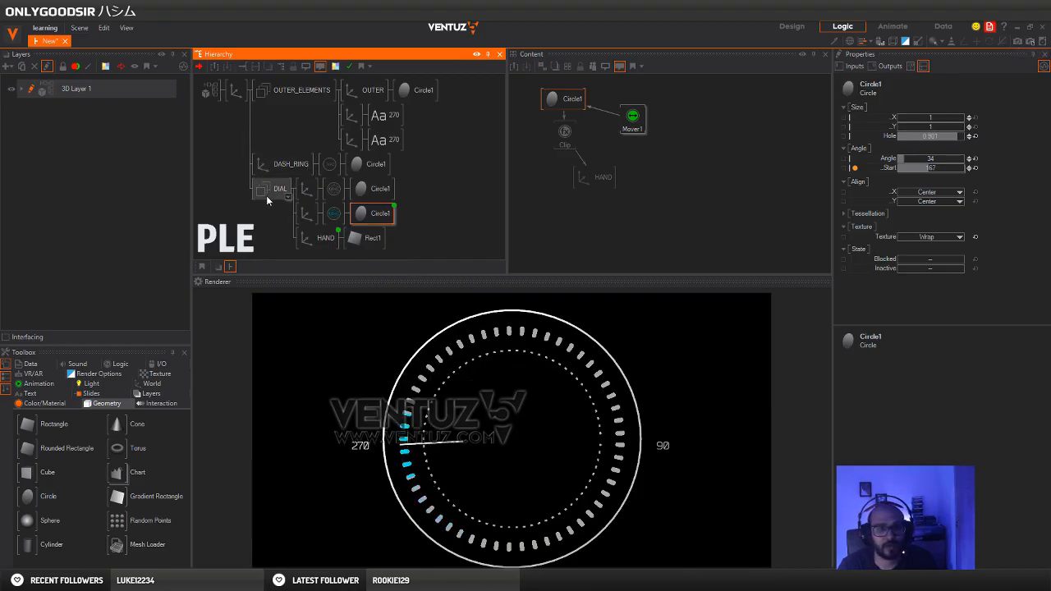
Duplicate the DASH_RING branch directly below the original and delete the copy's dash material
left_click(268, 217)
left_click(278, 167)
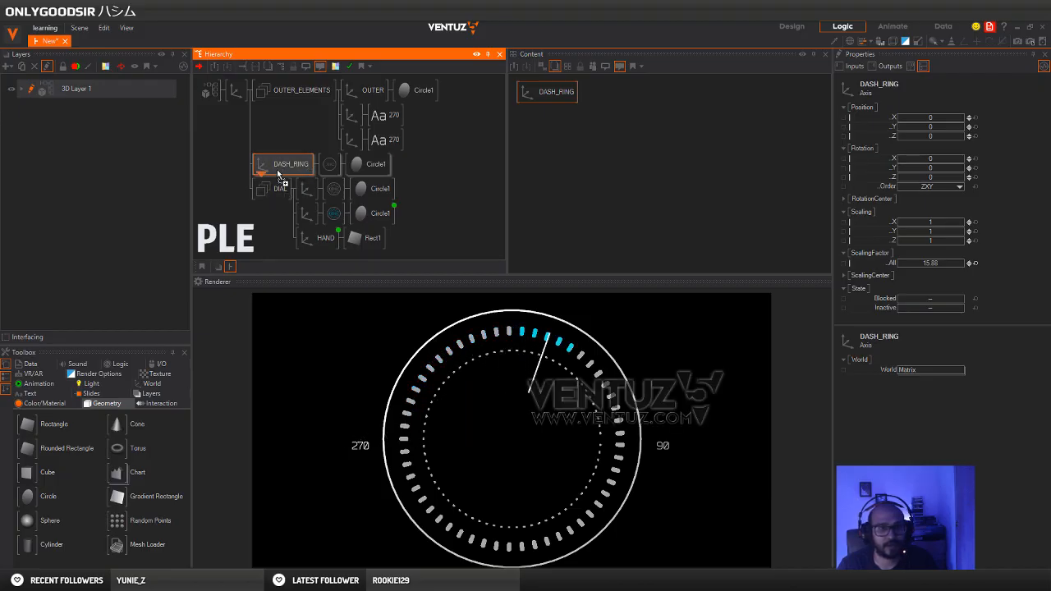
left_click_drag(276, 169, 281, 188, "ctrl")
left_click(328, 189)
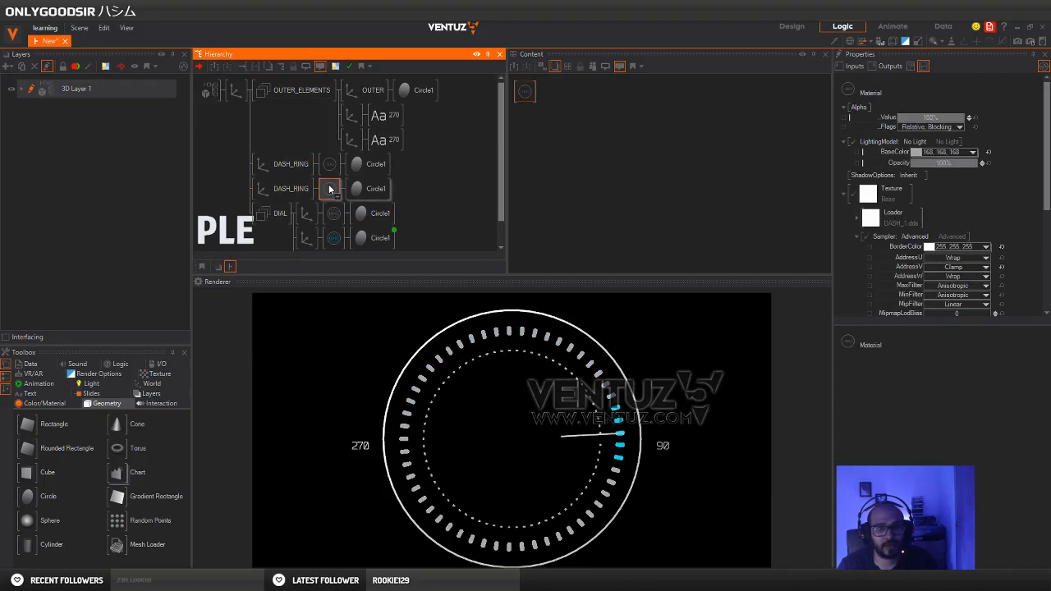
key("Delete")
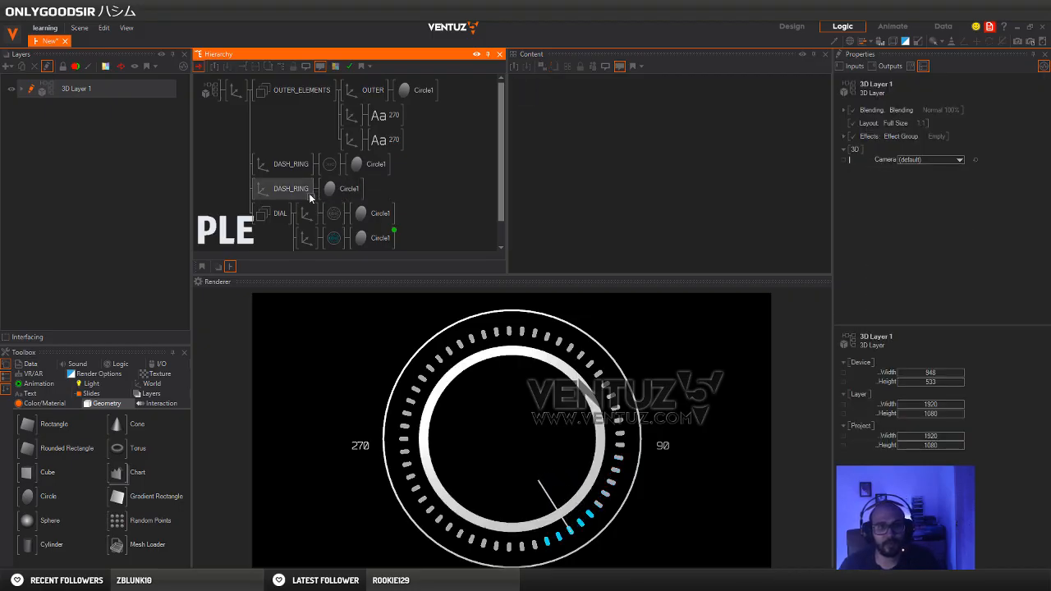
Reduce the copied DASH_RING's overall scaling factor to 14.3 and enlarge its circle's hole to leave a thin line
left_click(289, 190)
left_click_drag(939, 263, 903, 263)
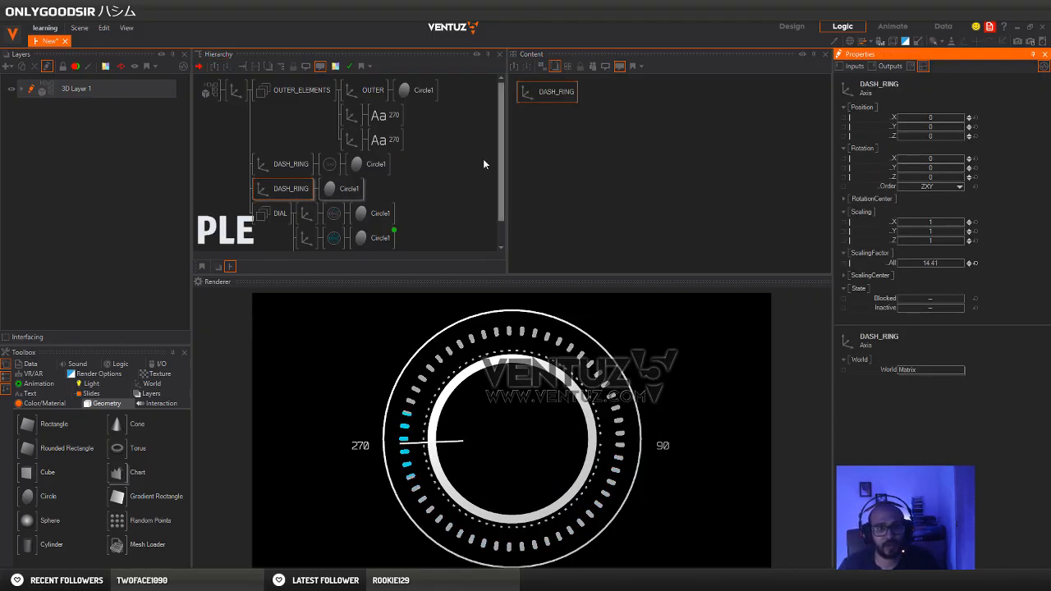
left_click(349, 188)
left_click_drag(953, 135, 965, 142)
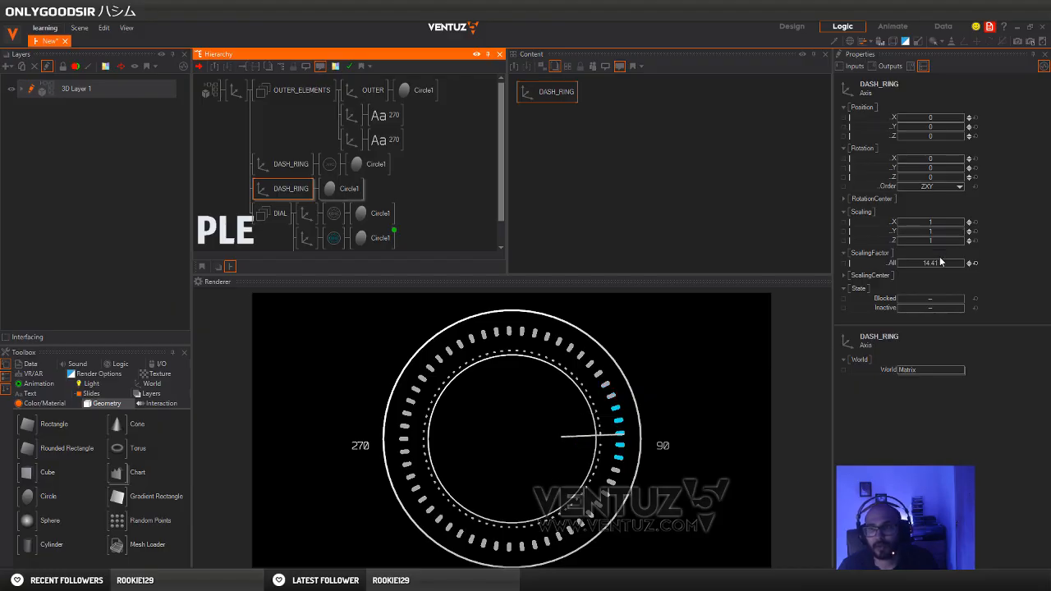
left_click_drag(940, 262, 941, 261)
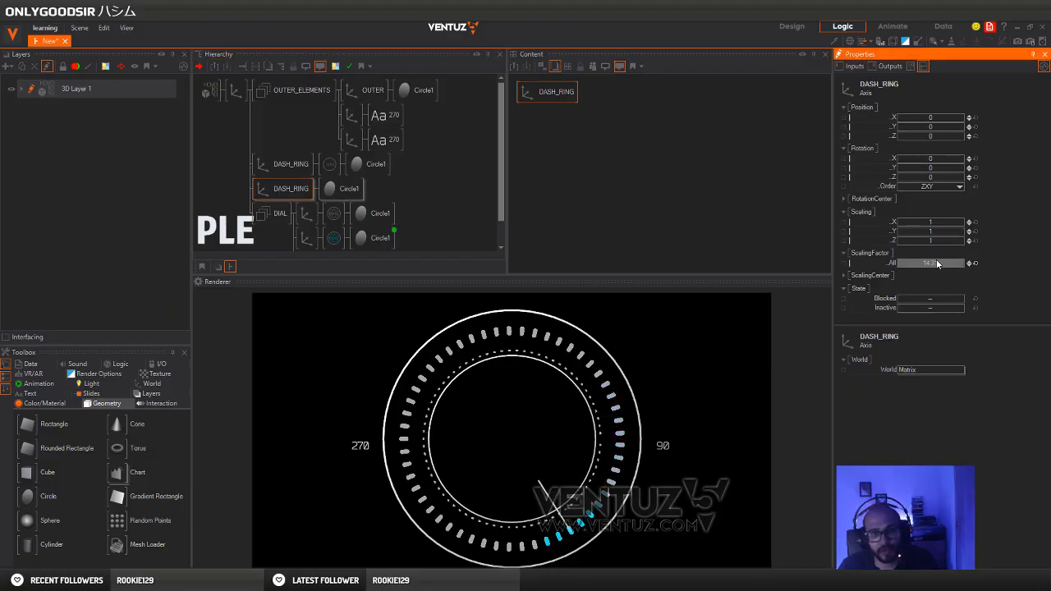
Collapse the OUTER_ELEMENTS group in the hierarchy
left_click(233, 171)
scroll(230, 156, "down", 1)
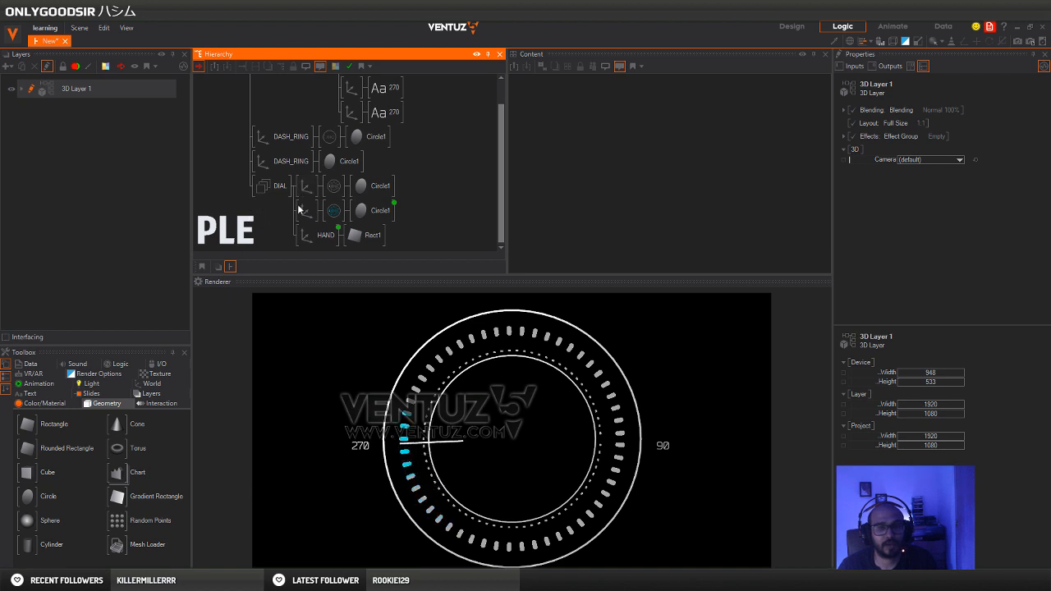
left_click(282, 144)
left_click(230, 147)
scroll(232, 146, "up", 1)
middle_click(286, 101)
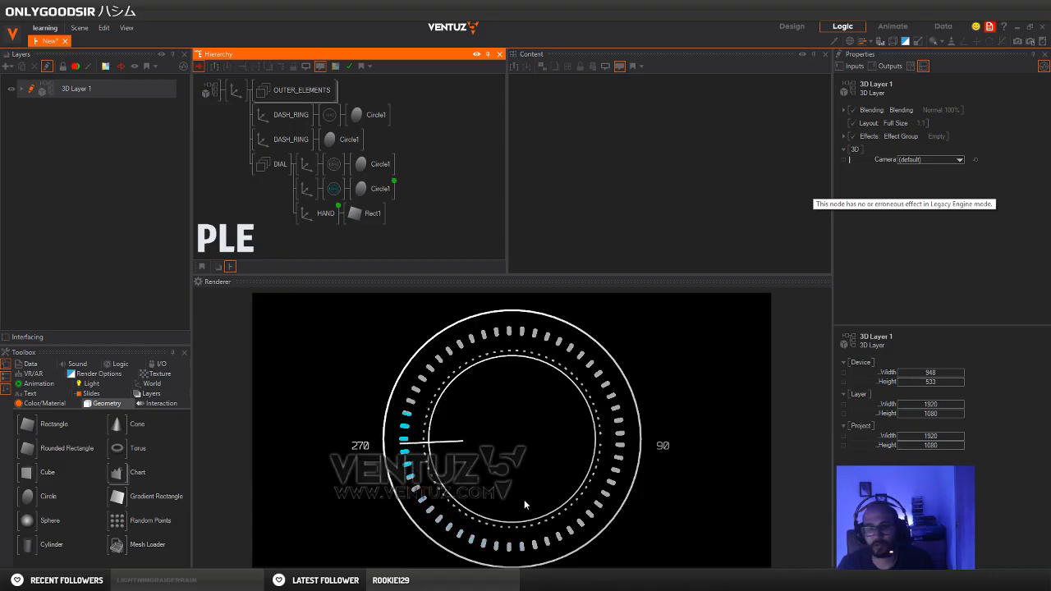
Compare the current rings with the Pinterest dial reference in the browser, and return to Ventuz
left_click(190, 580)
left_click(197, 542)
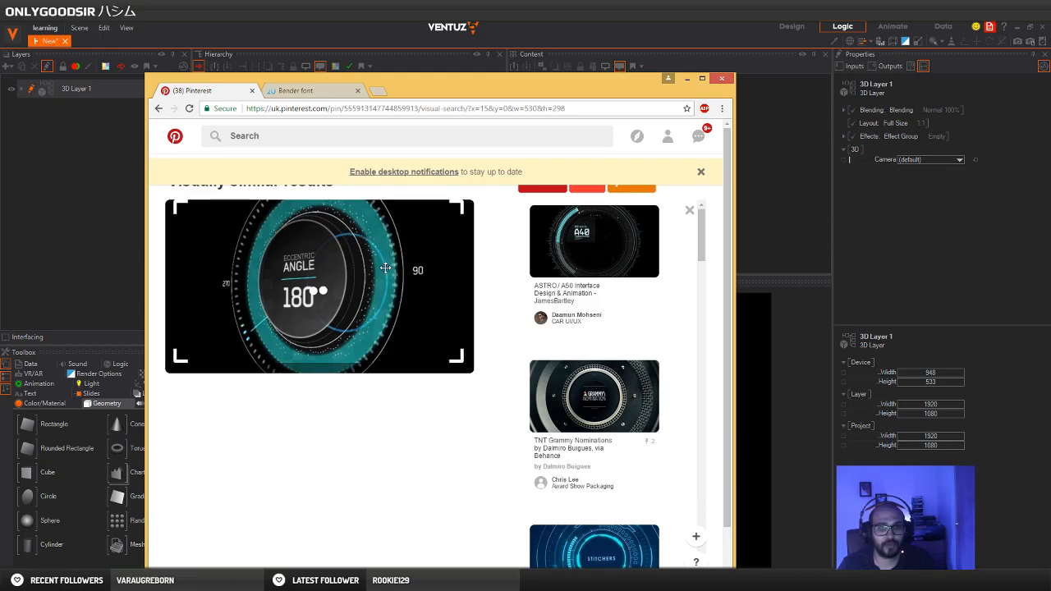
left_click(521, 22)
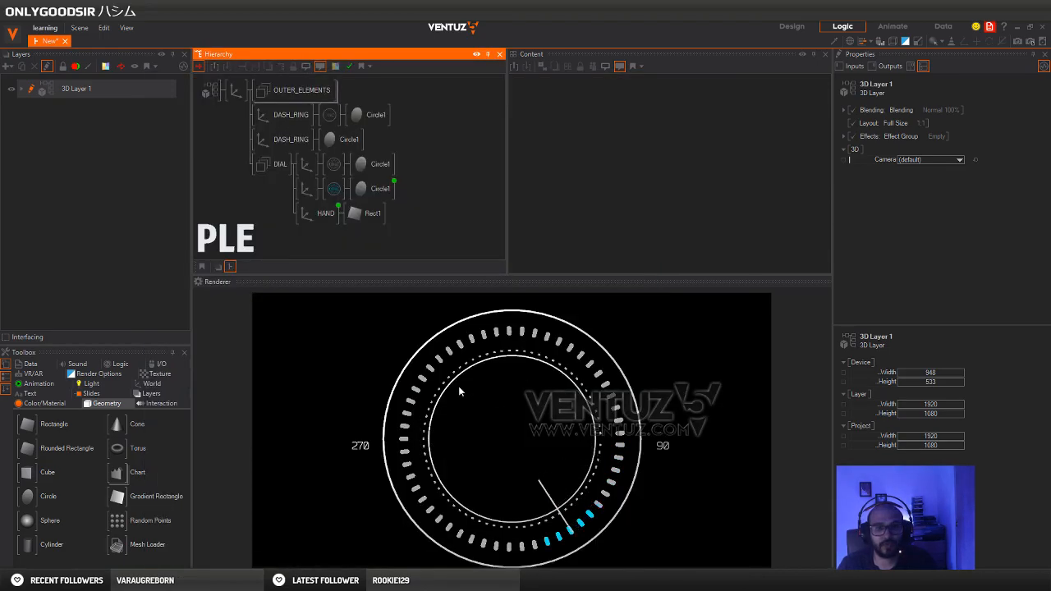
left_click(190, 581)
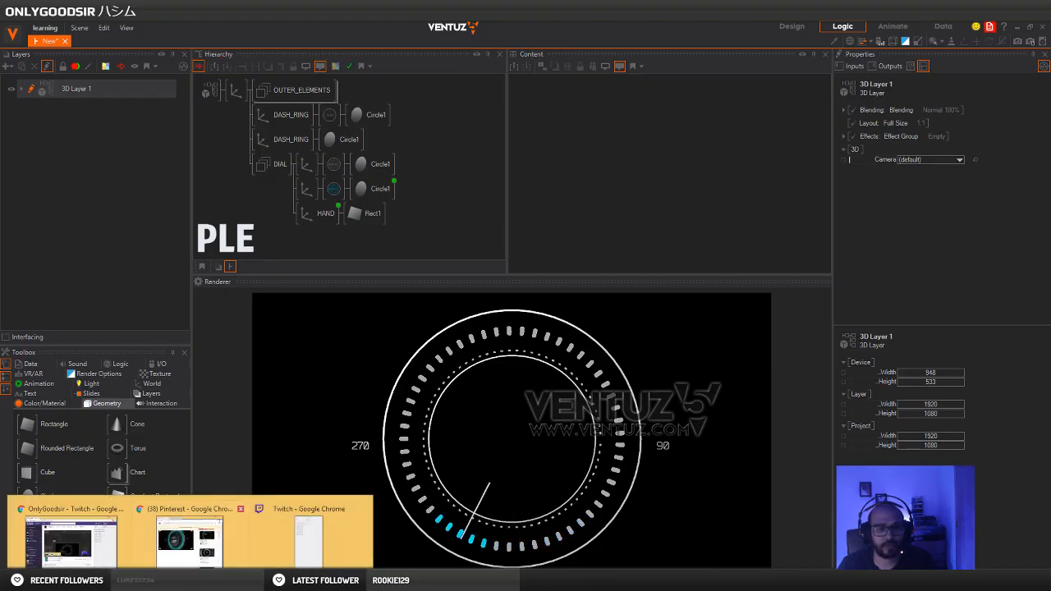
left_click(192, 542)
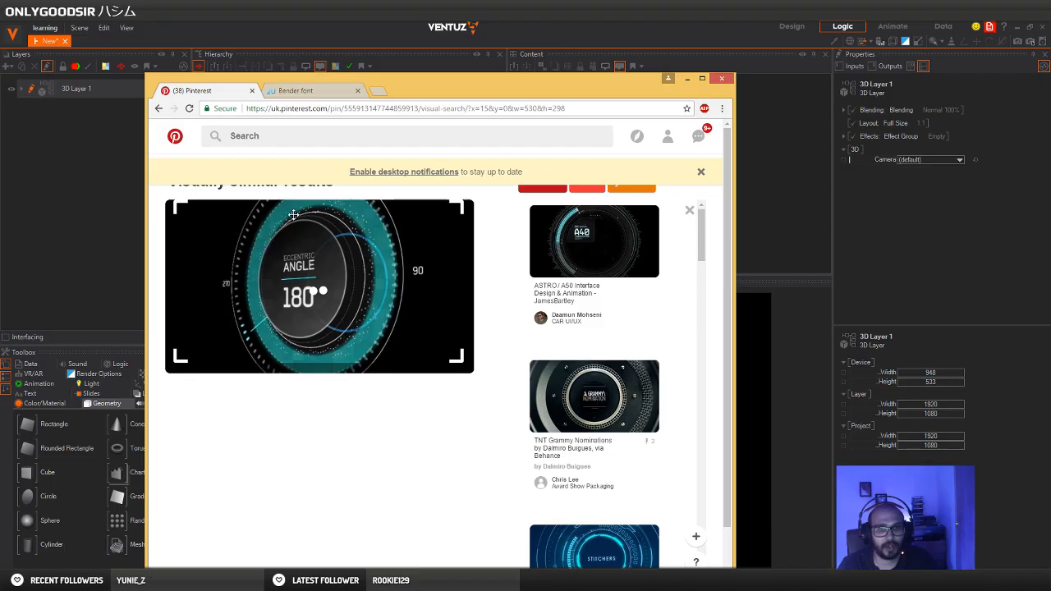
left_click(690, 79)
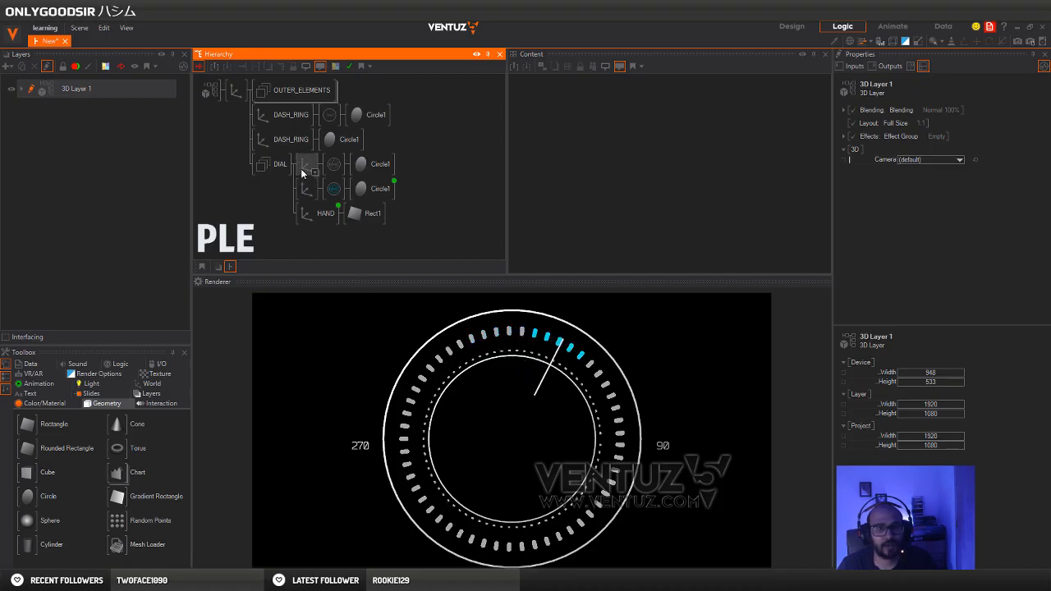
Set the plain DASH_RING's overall scaling factor to 10.74 and slightly enlarge the dotted DASH_RING
left_click(298, 141)
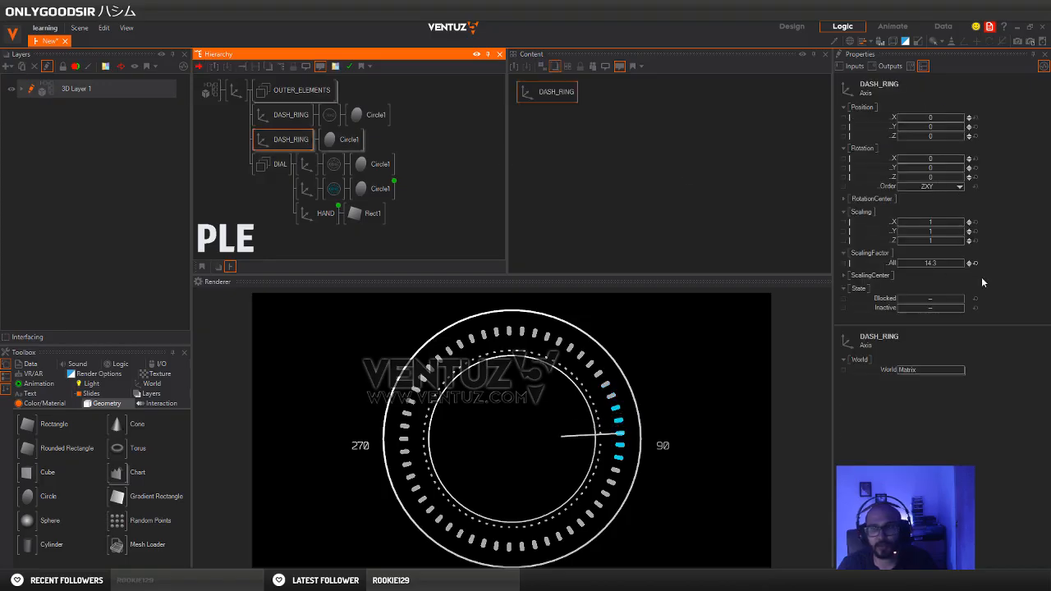
mouse_move(922, 263)
left_mouse_down()
mouse_move(904, 262)
mouse_move(939, 265)
left_mouse_up()
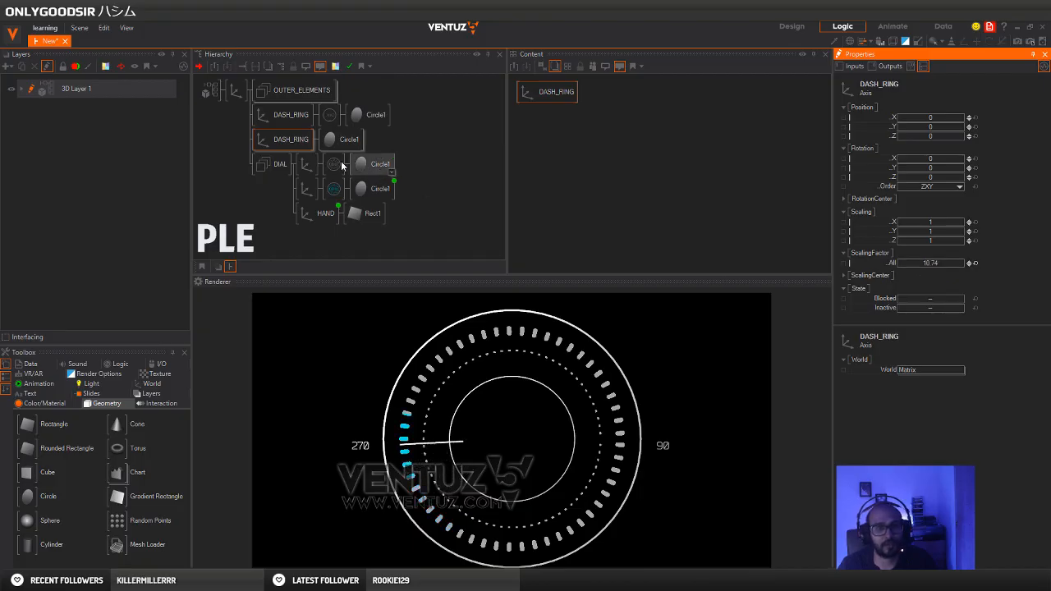
left_click(280, 121)
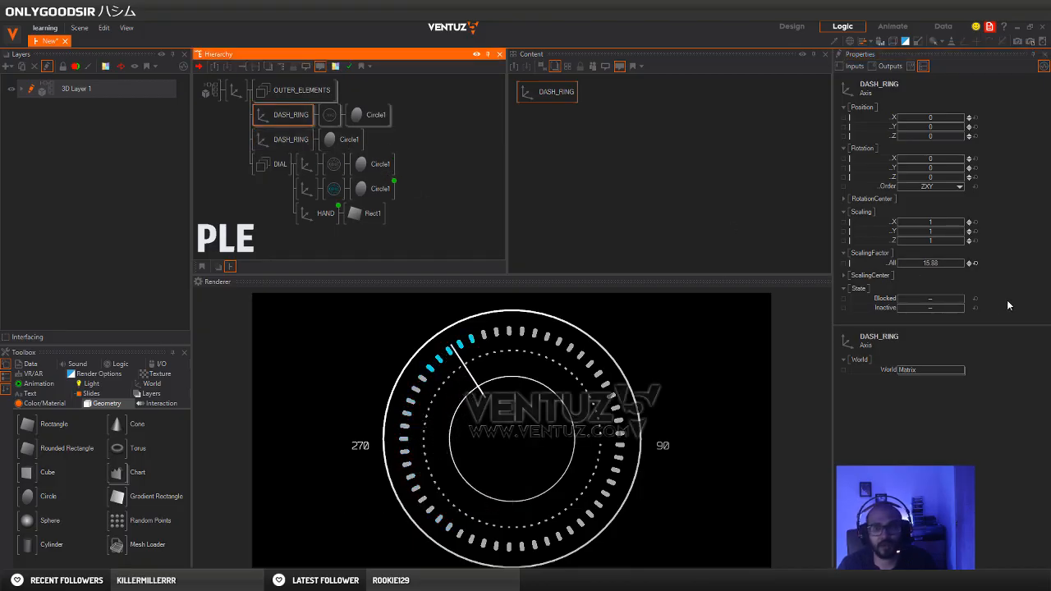
left_click(950, 264)
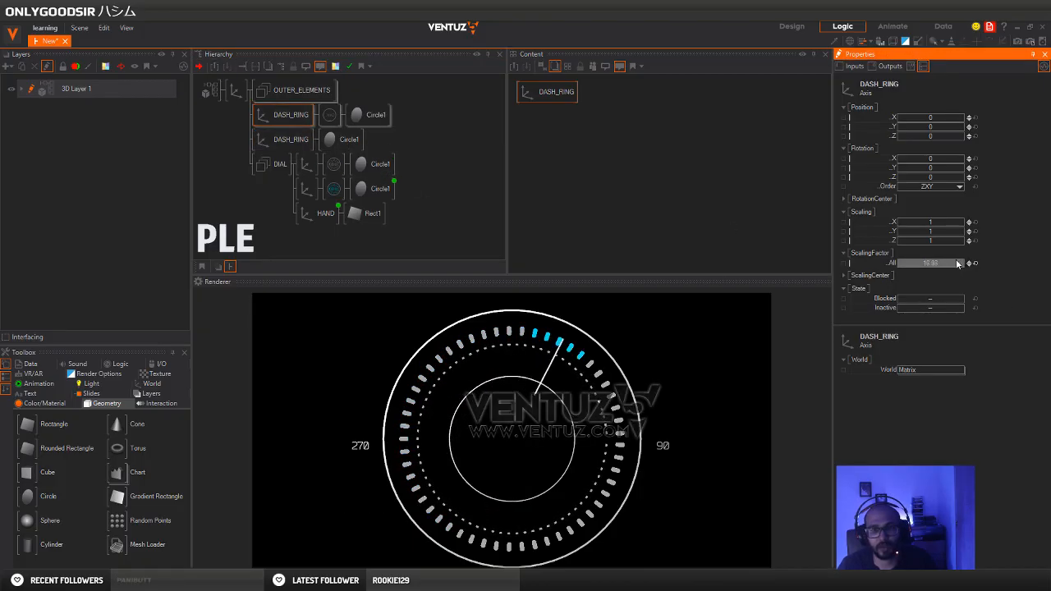
Duplicate the plain DASH_RING branch and rename the upper one BLUE_RING
left_click(276, 141)
key("ctrl+d")
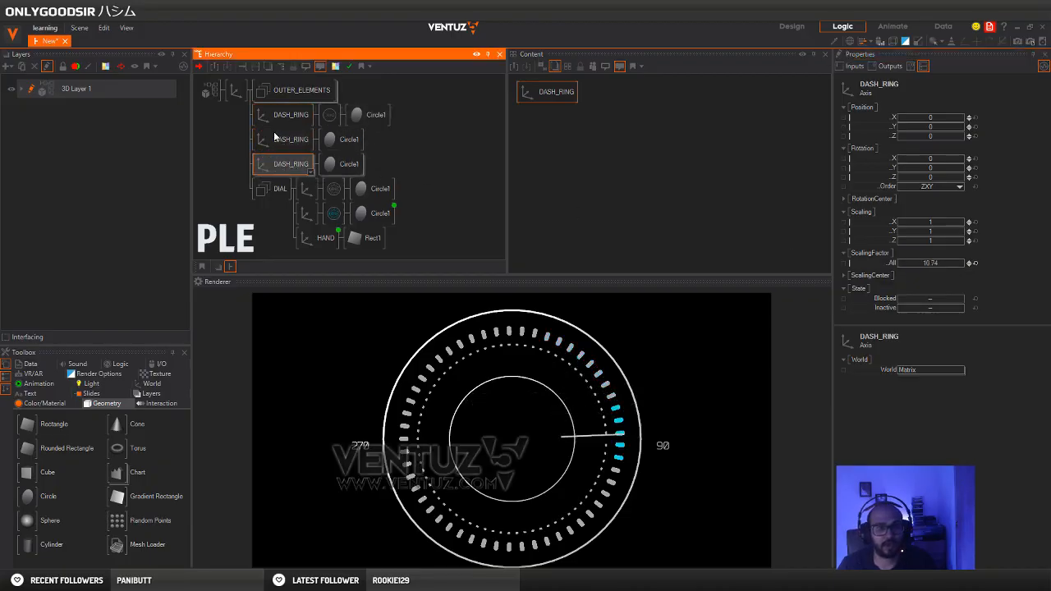
double_click(288, 141)
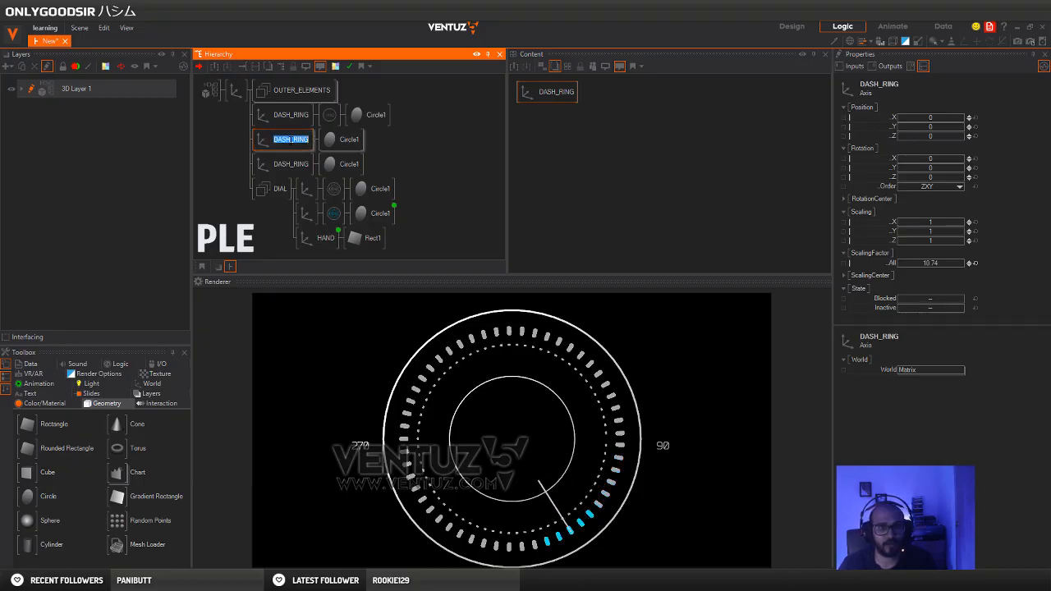
type("BLUE")
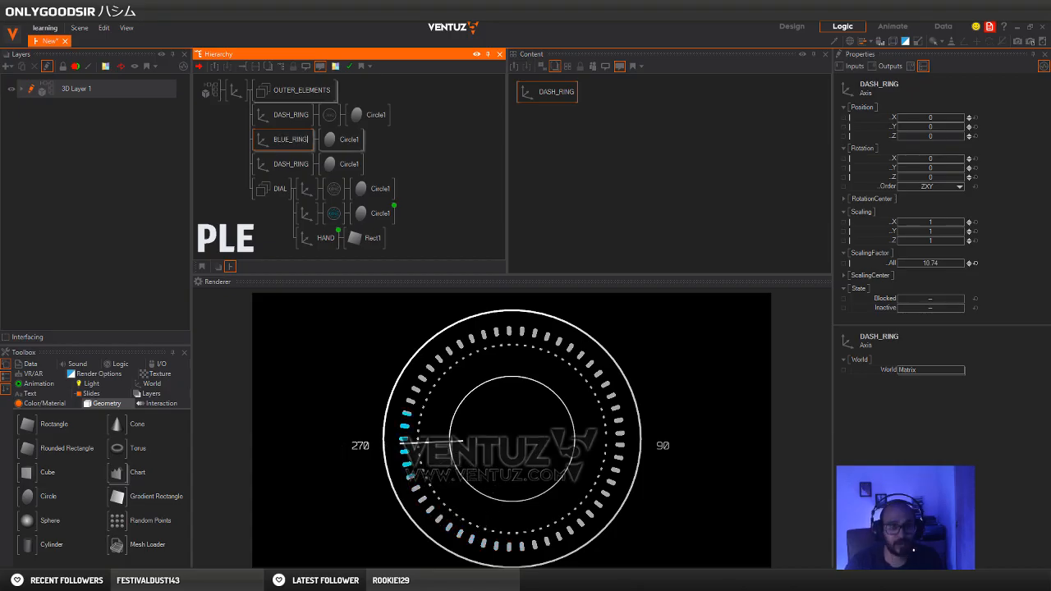
type("_RING")
key("Return")
Add a Color node before the BLUE_RING's circle and set its base color to cyan blue (0, 211, 239)
left_click(334, 143)
key("space")
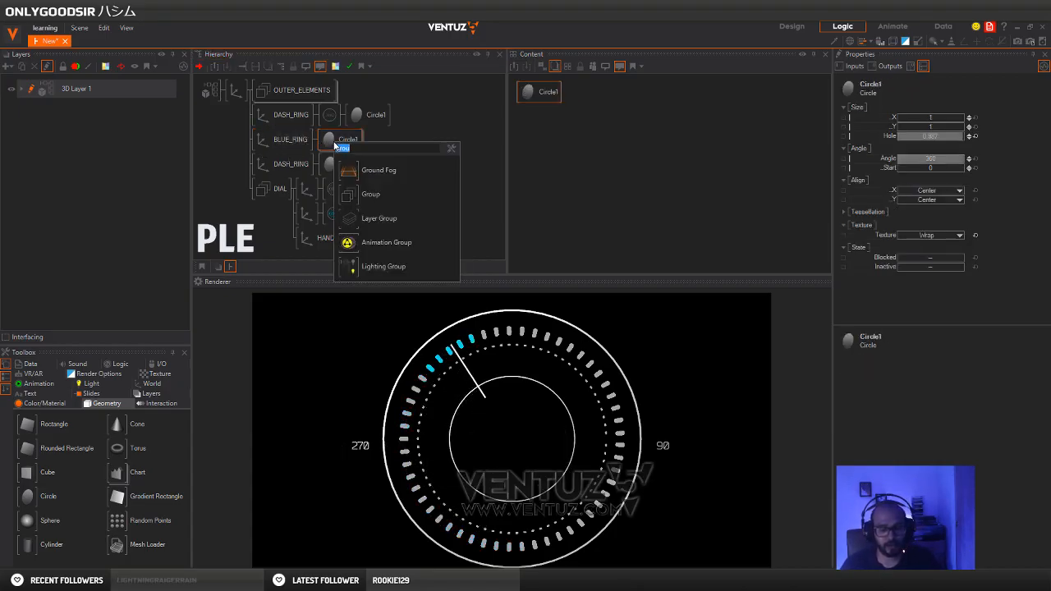
type("col")
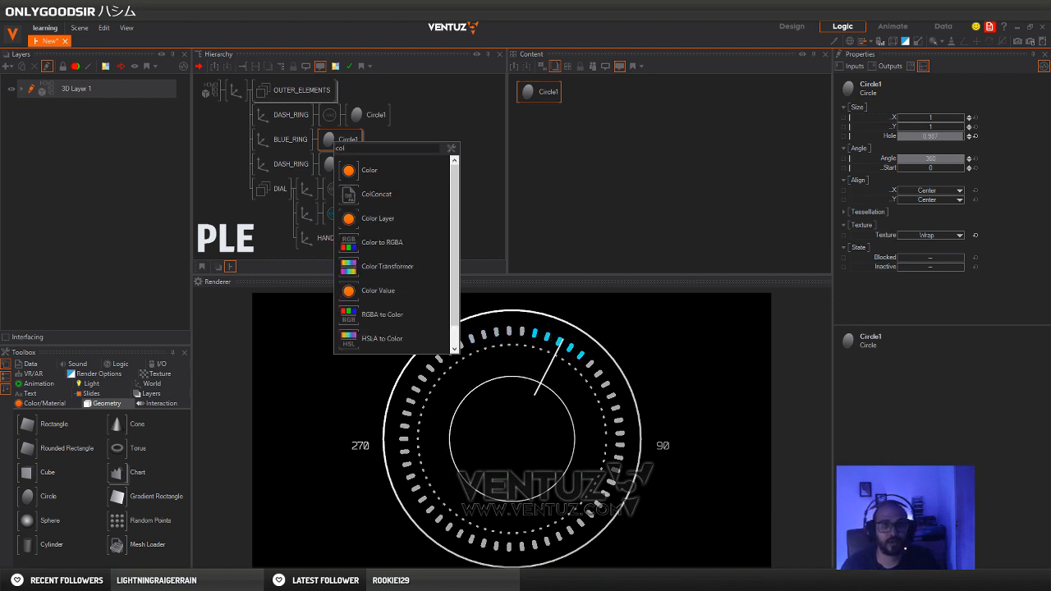
key("Return")
left_click(328, 140)
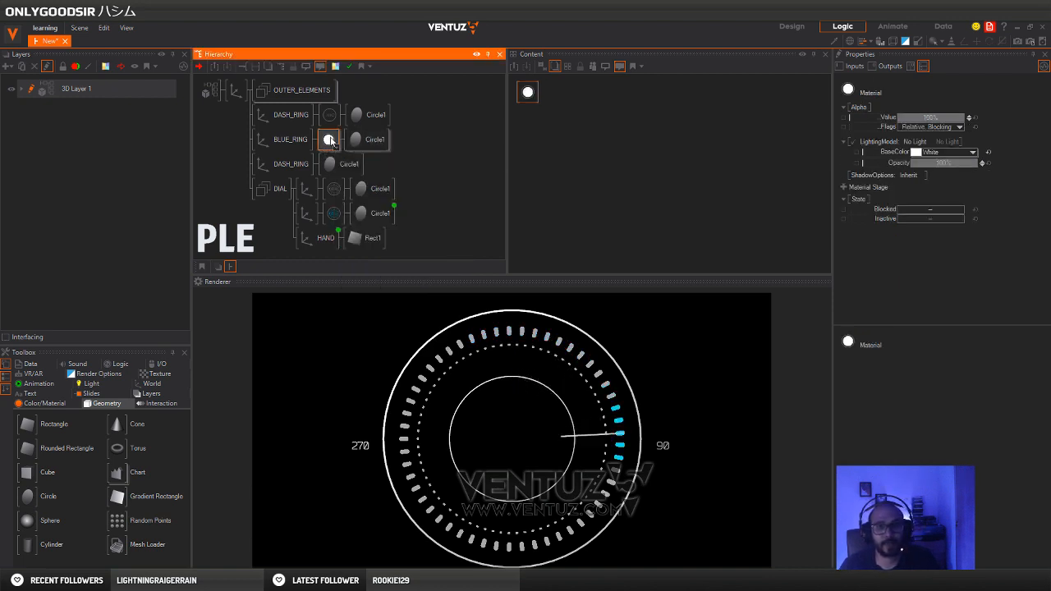
left_click(961, 152)
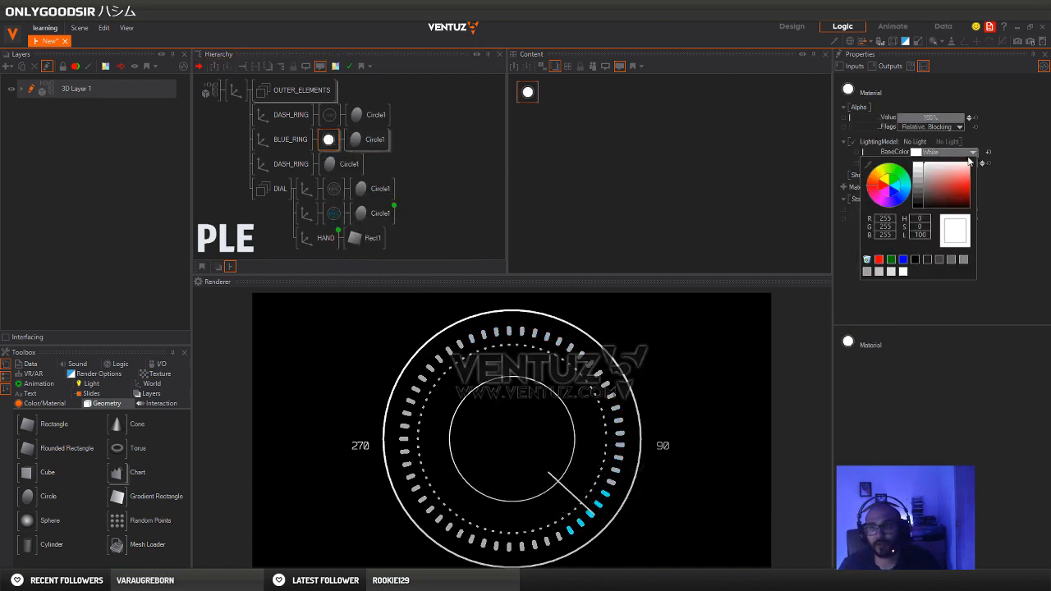
left_click(907, 191)
left_click_drag(959, 188, 1009, 187)
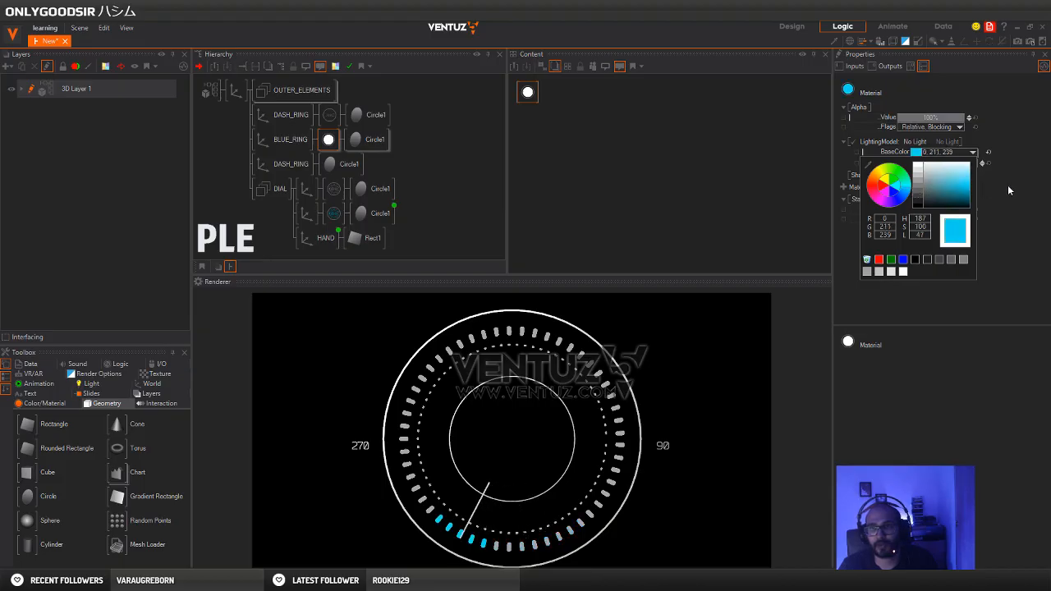
left_click(1009, 191)
Set the BLUE_RING's overall scaling factor to 15.6 and reduce its circle's hole to about 0.7 for a wide band
left_click(290, 139)
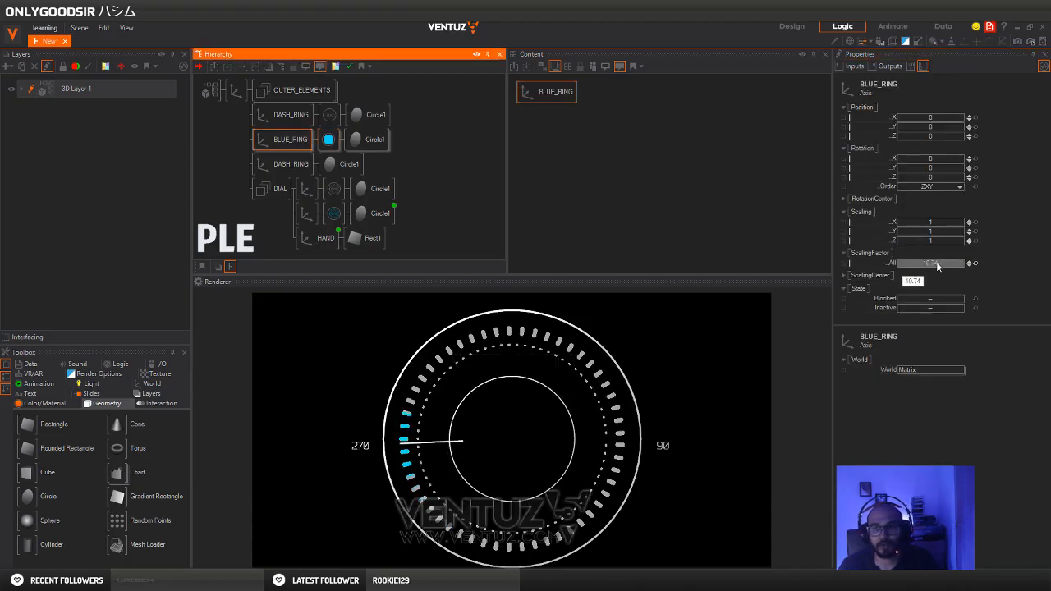
mouse_move(937, 265)
left_mouse_down()
mouse_move(966, 265)
mouse_move(935, 264)
mouse_move(949, 269)
left_mouse_up()
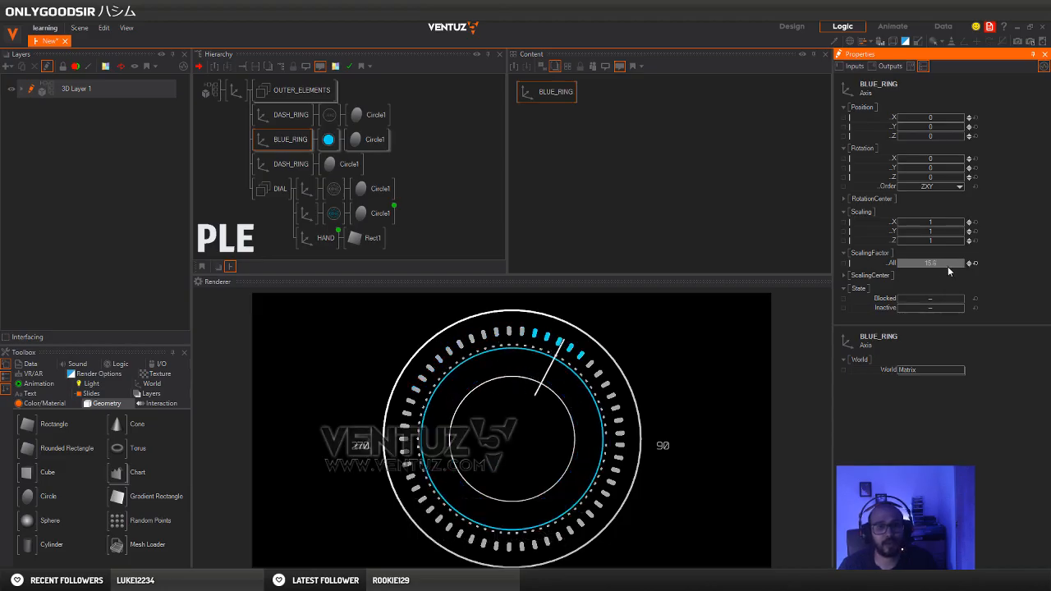
left_click(359, 140)
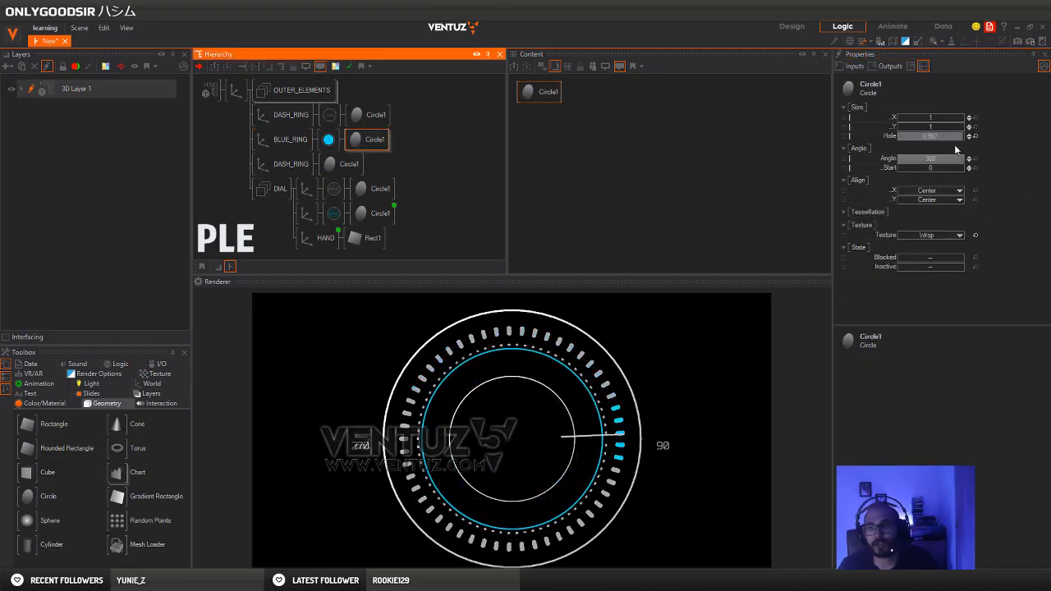
left_click_drag(957, 136, 945, 137)
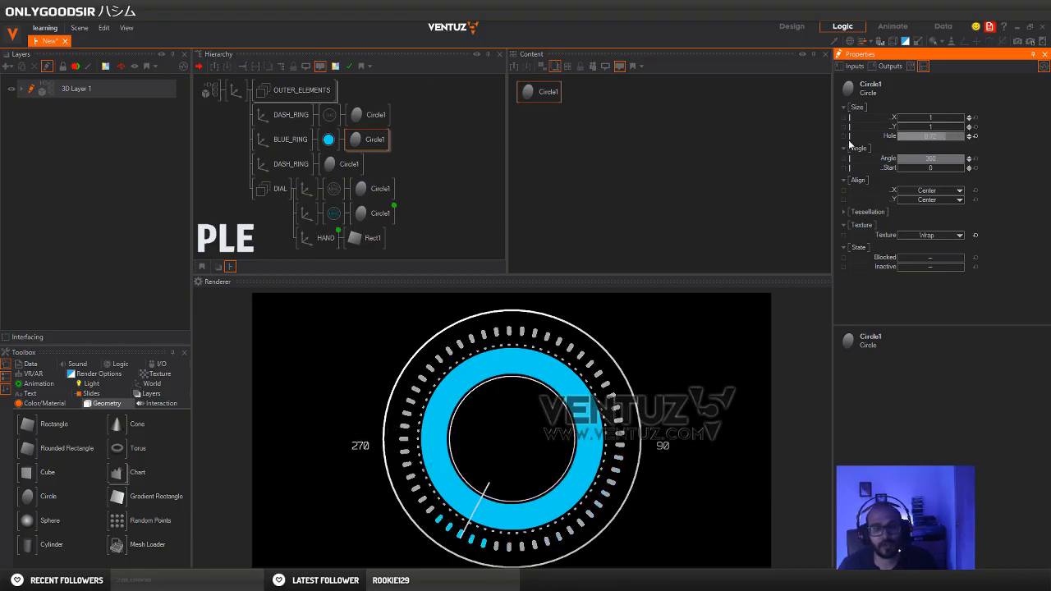
Lower the alpha value of the BLUE_RING's material to about 60%
left_click(331, 142)
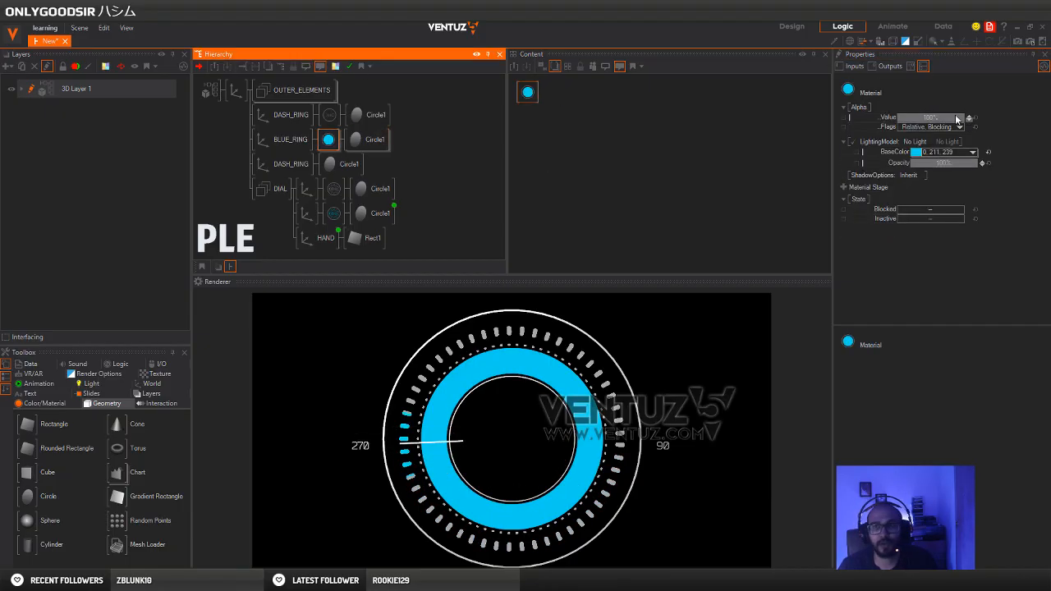
mouse_move(950, 120)
left_mouse_down()
mouse_move(928, 124)
mouse_move(941, 122)
left_mouse_up()
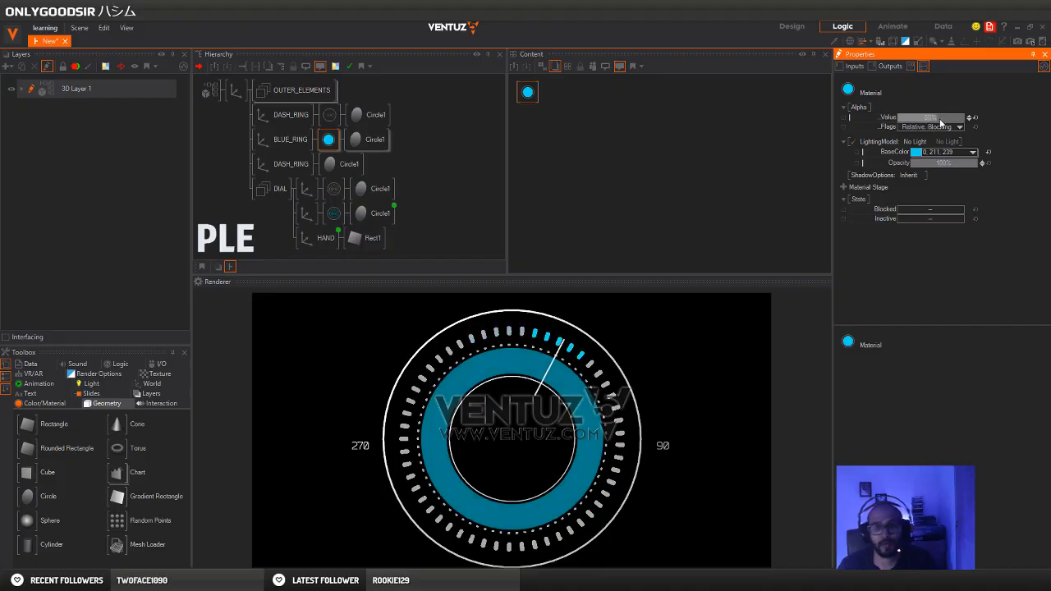
left_click(233, 149)
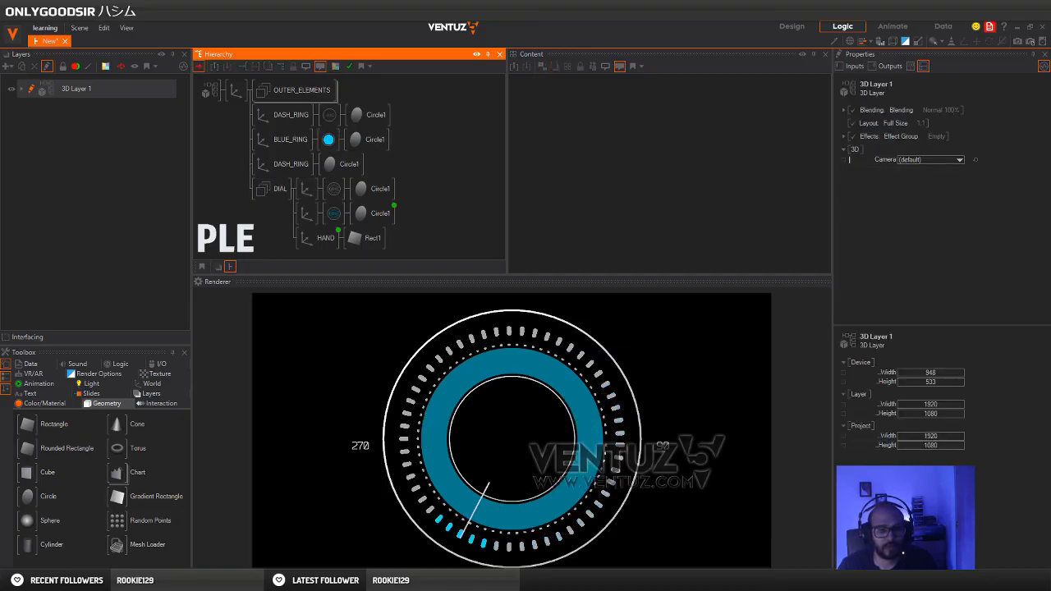
Check the Pinterest reference, and add an Axis with a Torus below the BLUE_RING branch, scaled overall to about 5.13
left_click(189, 538)
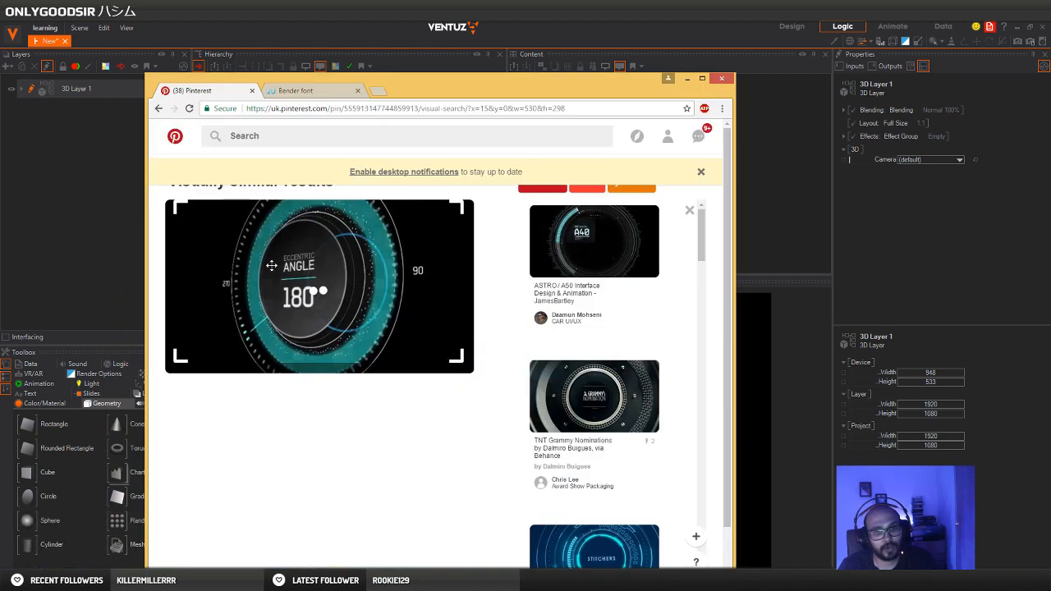
left_click(662, 33)
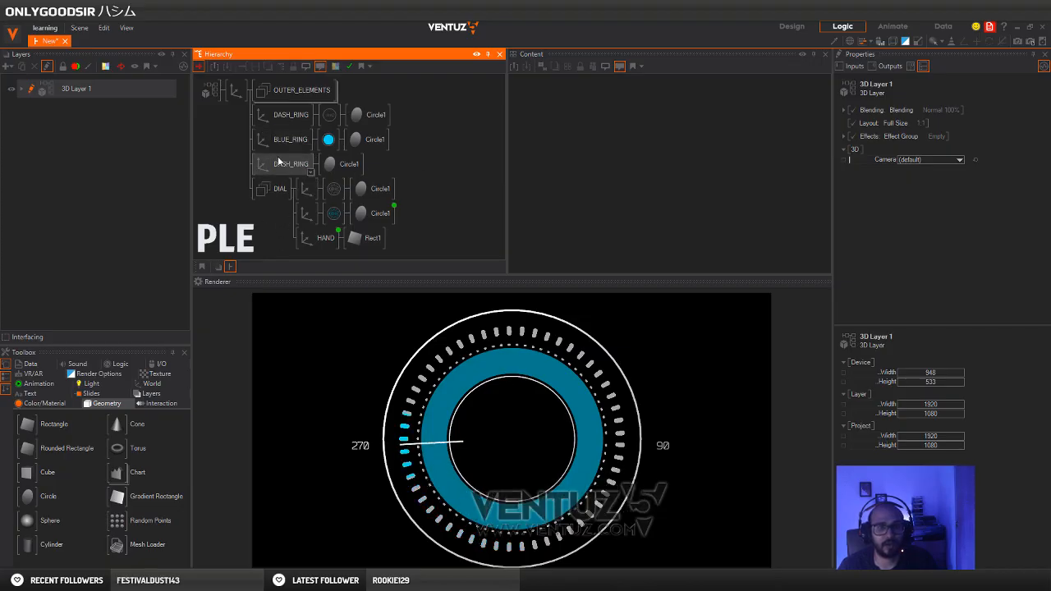
type("ax")
key("Return")
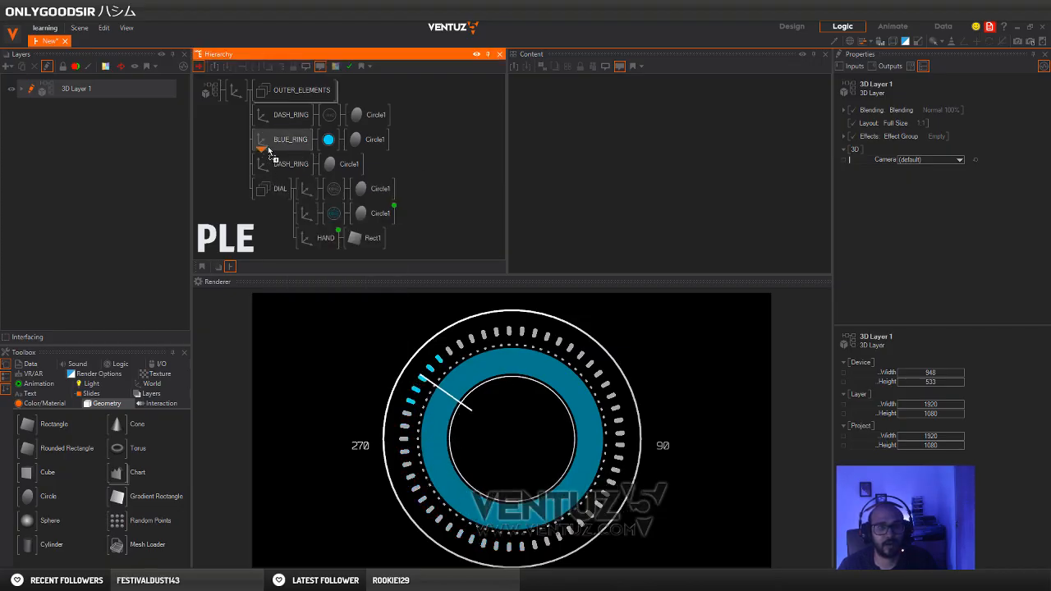
left_click(264, 165)
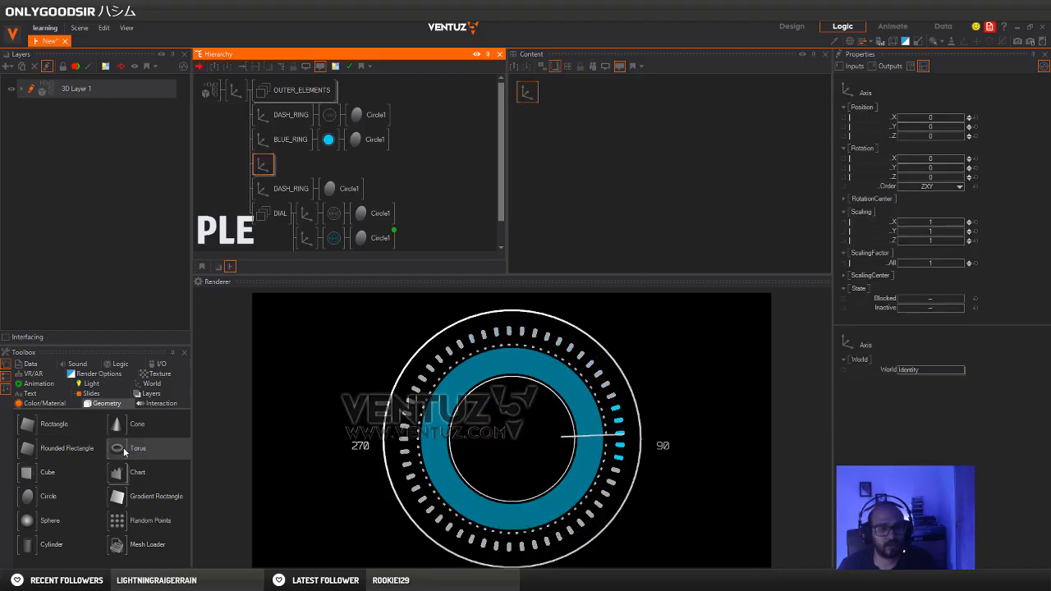
left_click_drag(119, 456, 266, 164)
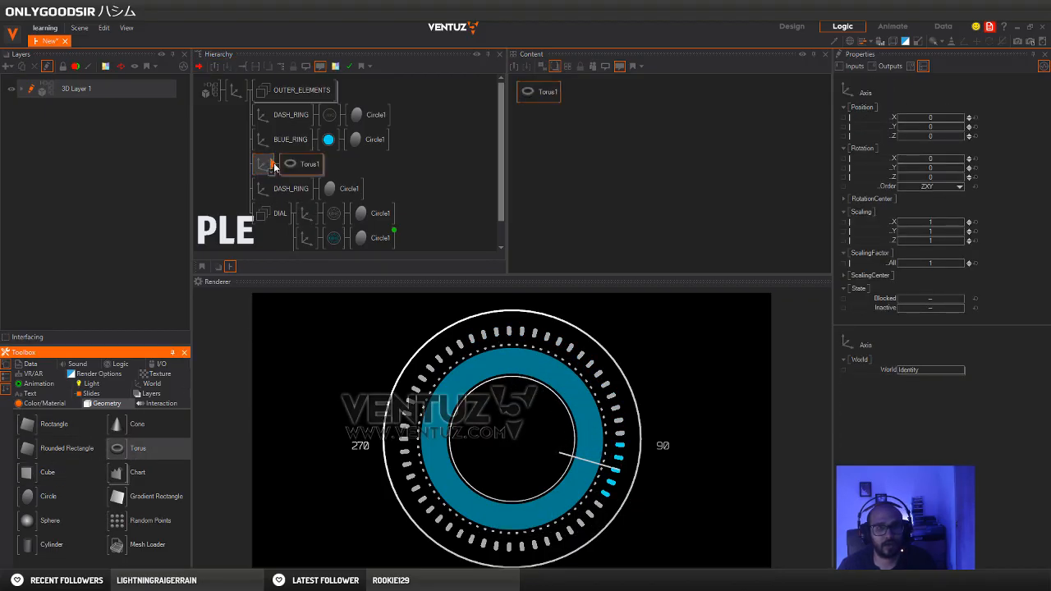
left_click(265, 163)
left_click_drag(942, 264, 953, 263)
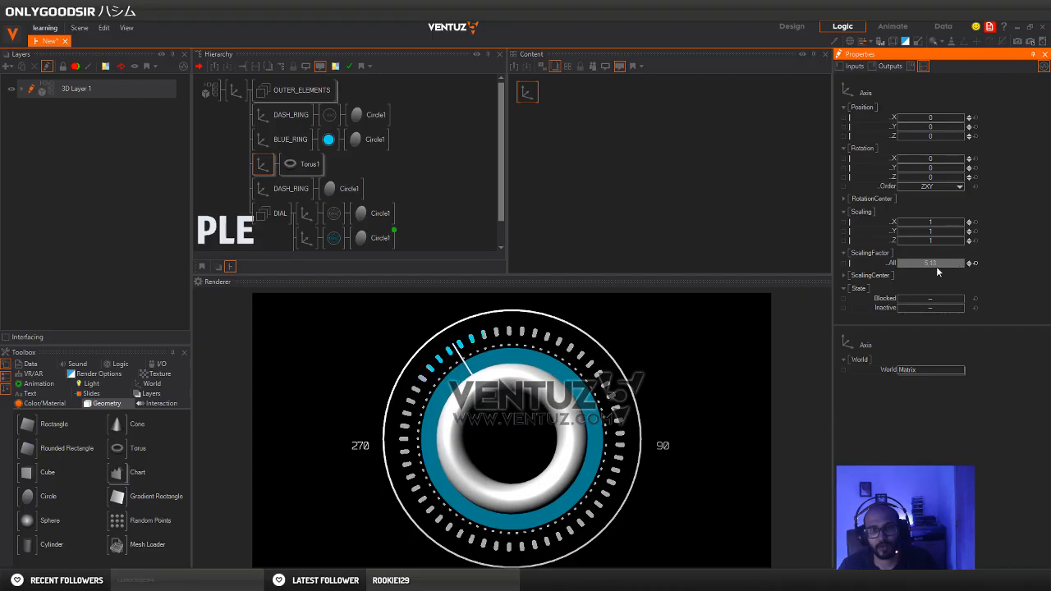
Insert a RenderOptions node before the torus and set its fill mode to Point
left_click(306, 164)
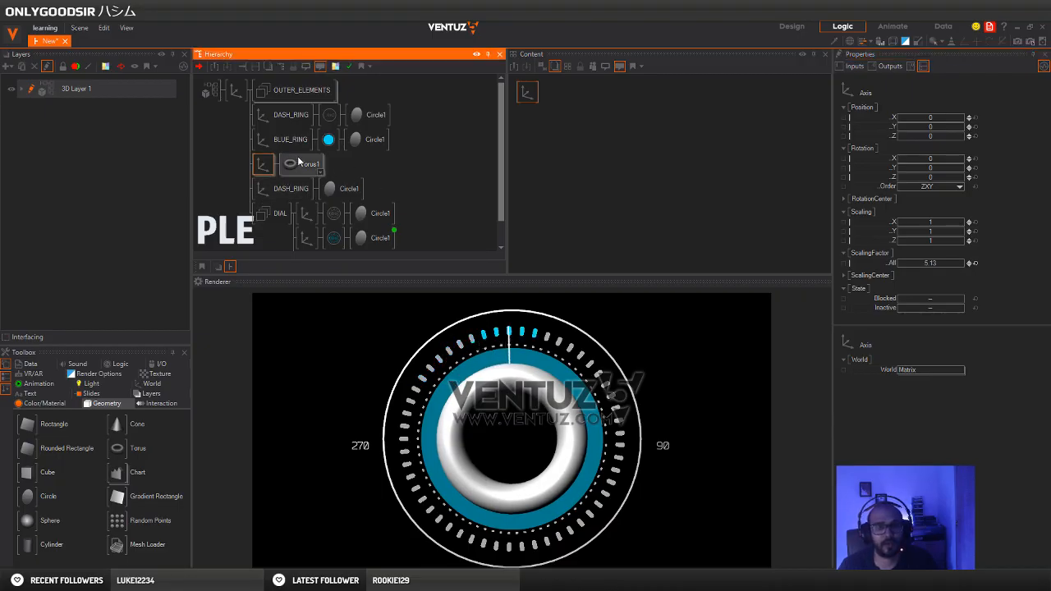
double_click(342, 166)
type("re")
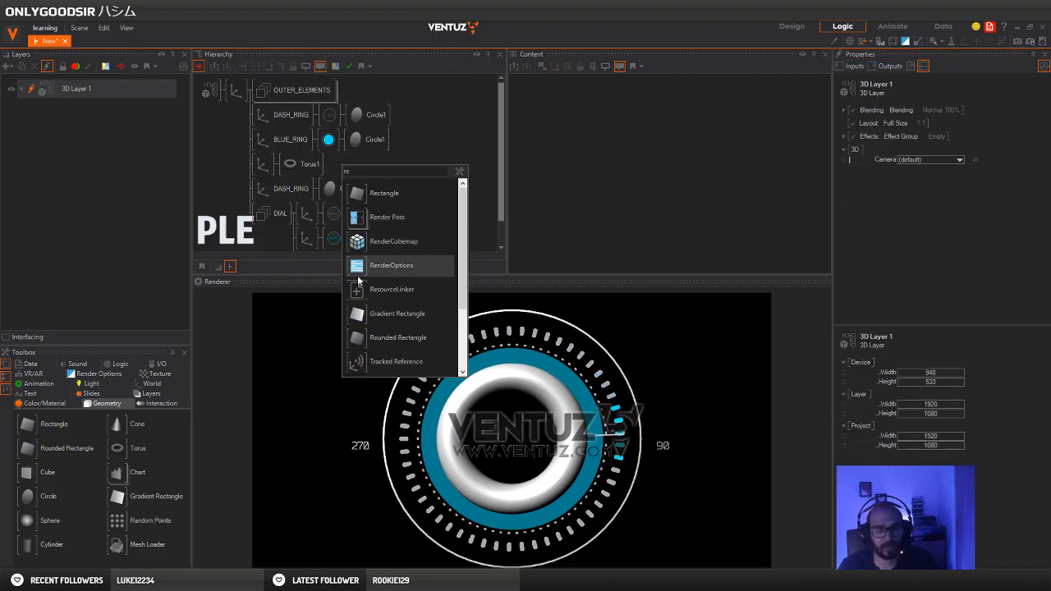
left_click_drag(359, 269, 282, 168)
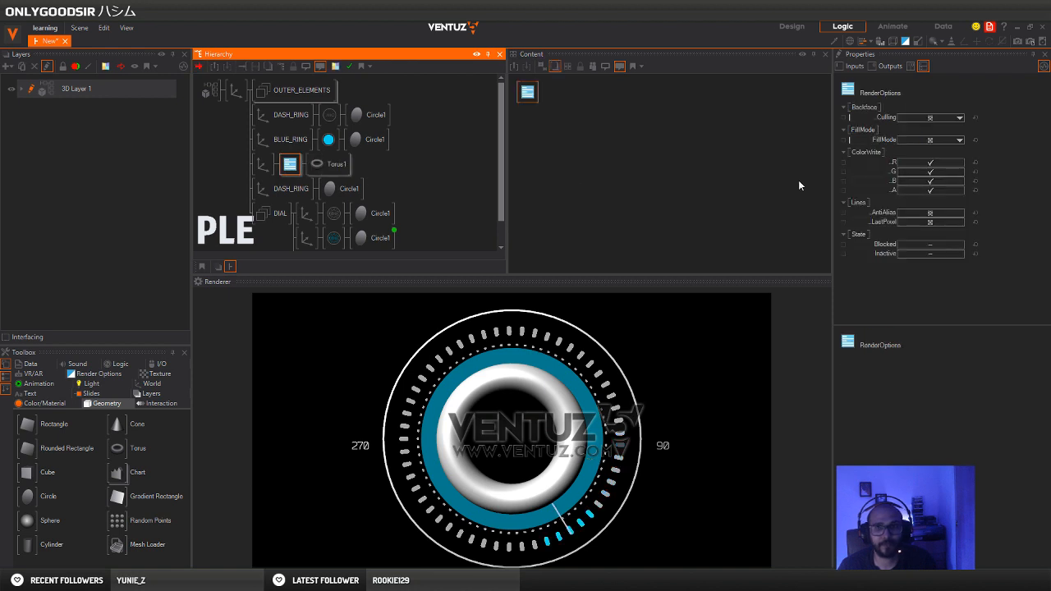
left_click(930, 139)
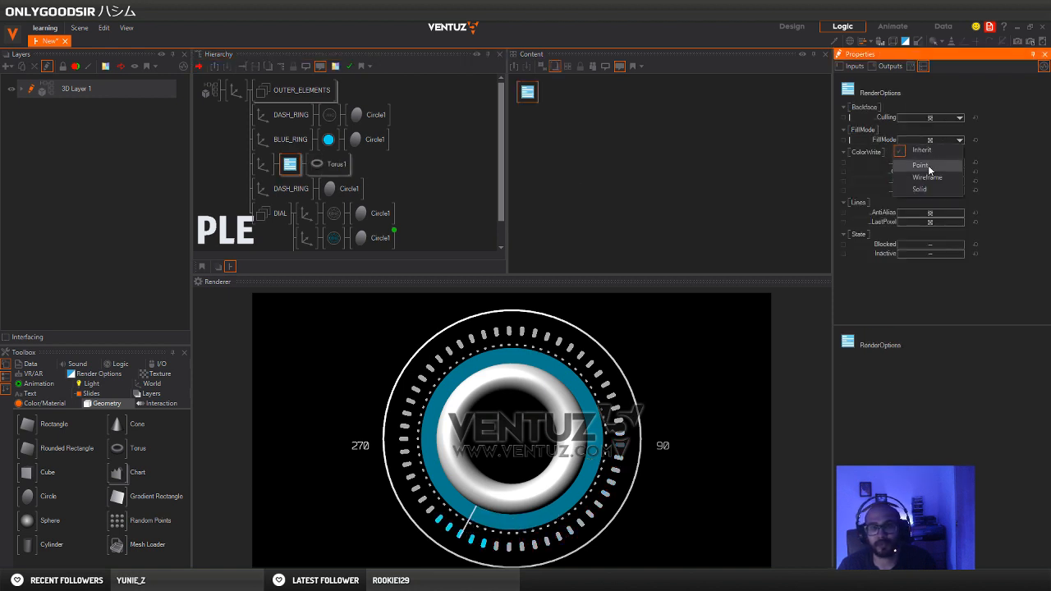
left_click(929, 168)
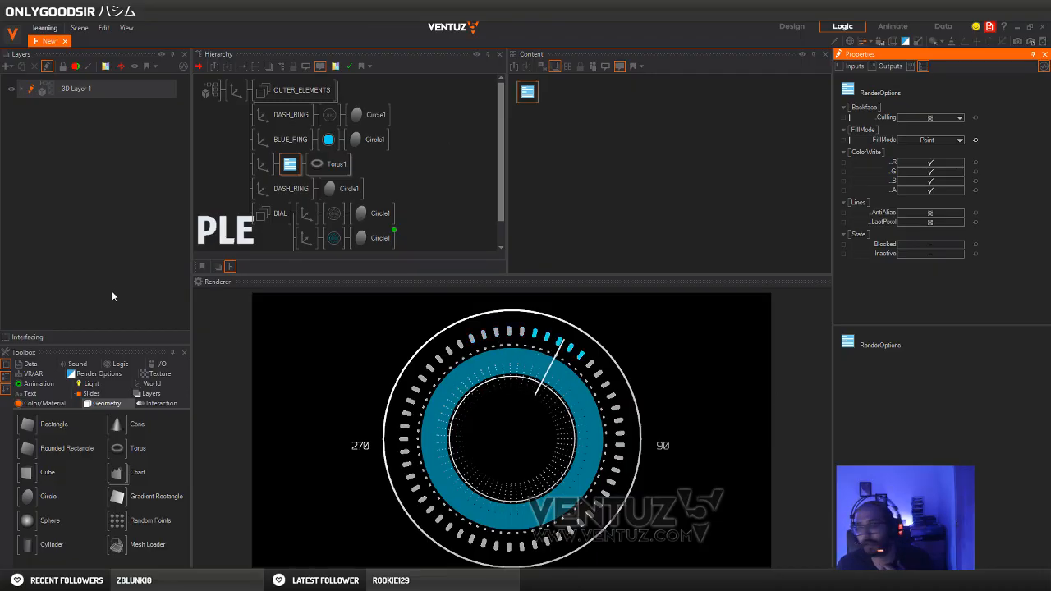
Insert a PointOptions node ahead of the torus's RenderOptions and set the point size to about 3.07 px
left_click_drag(269, 275, 269, 191)
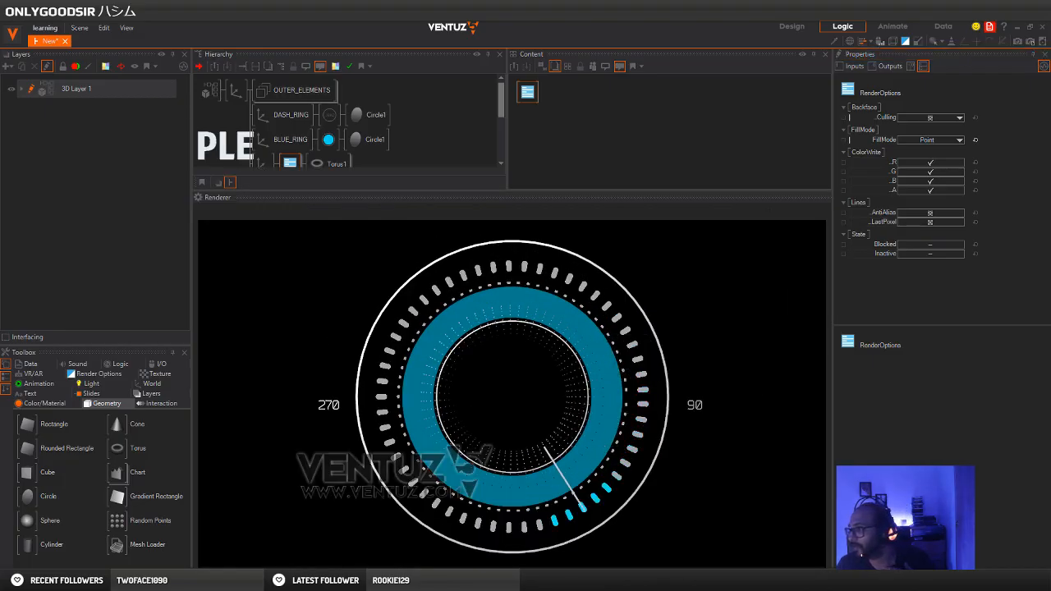
scroll(397, 146, "down", 2)
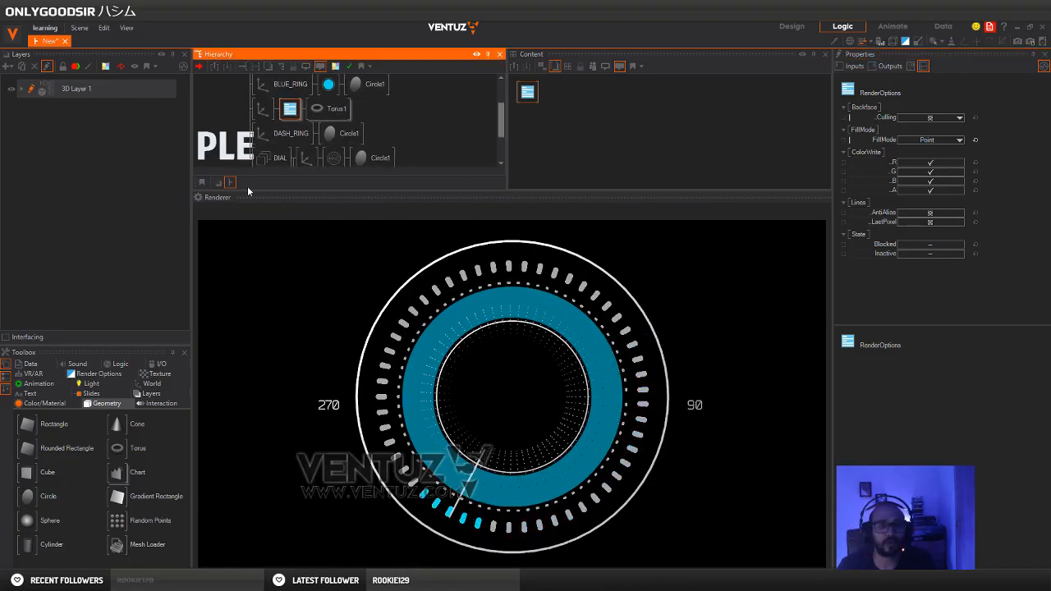
left_click(96, 373)
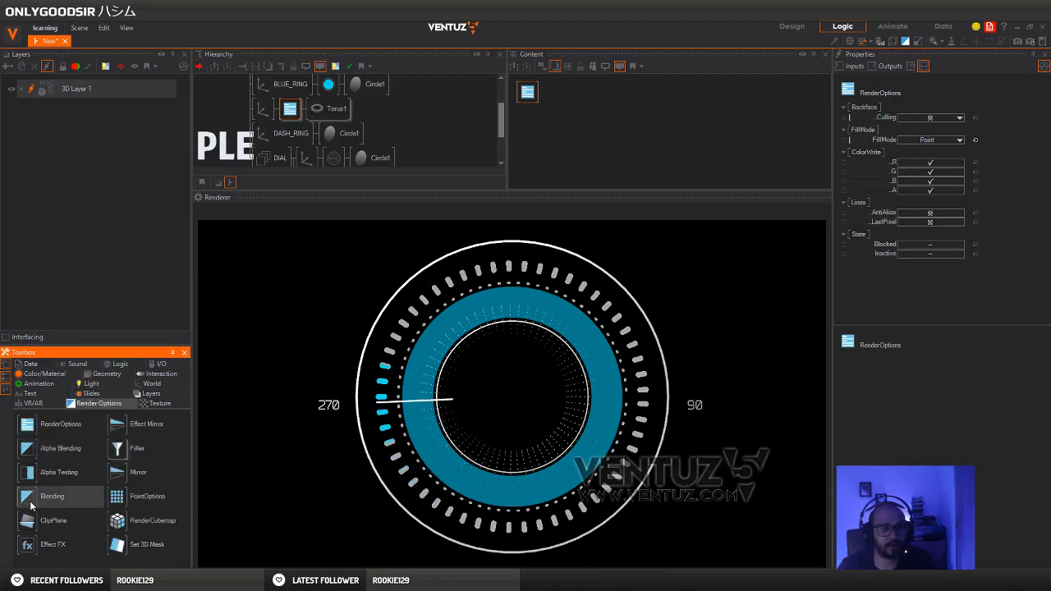
left_click_drag(165, 436, 290, 108)
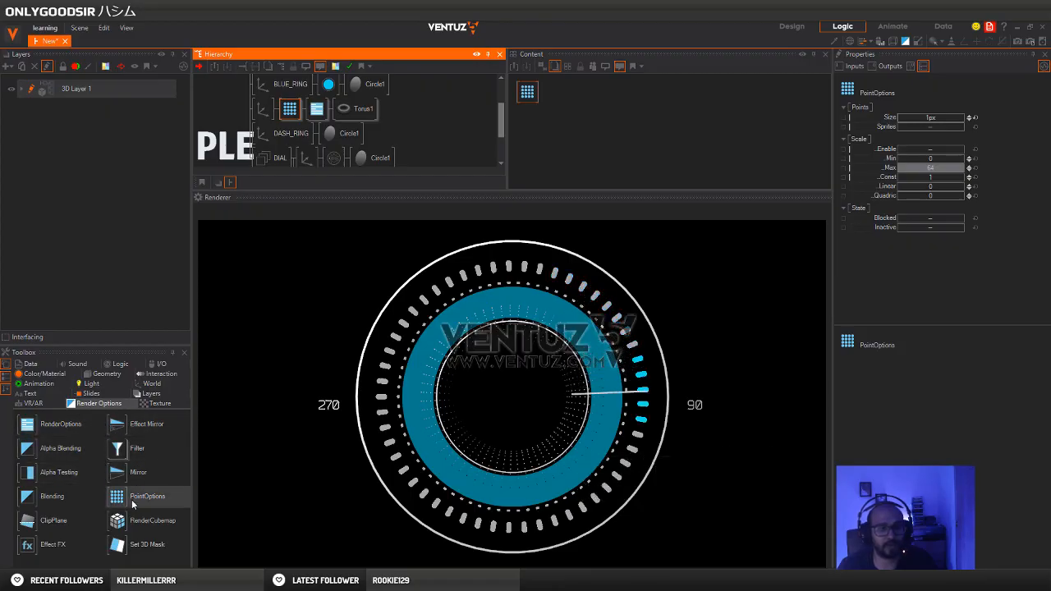
left_click(933, 119)
left_click_drag(932, 119, 962, 121)
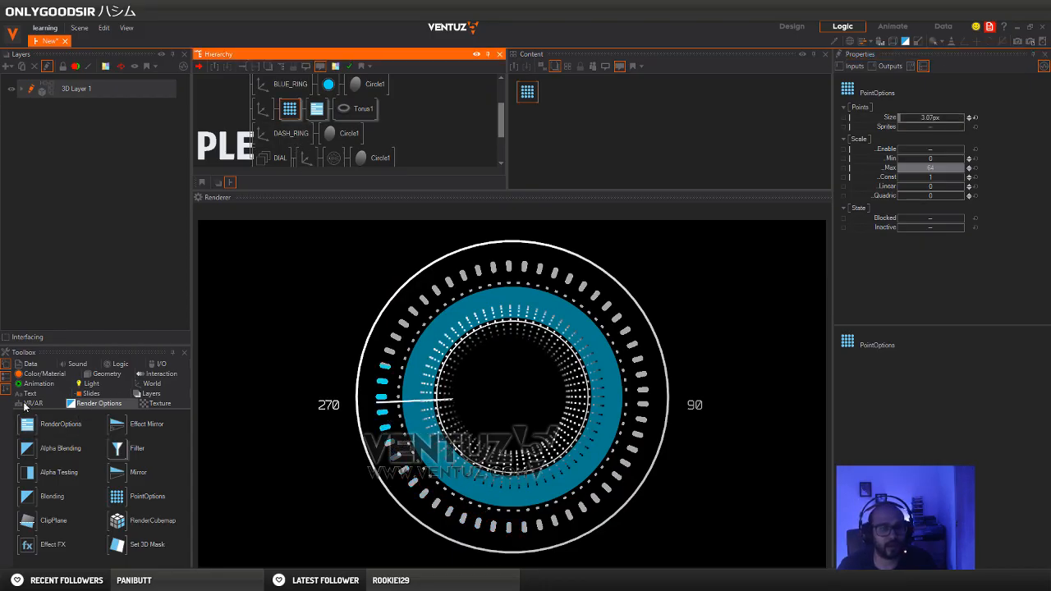
Insert a Material node between the RenderOptions node and the torus
left_click(31, 364)
left_click(34, 364)
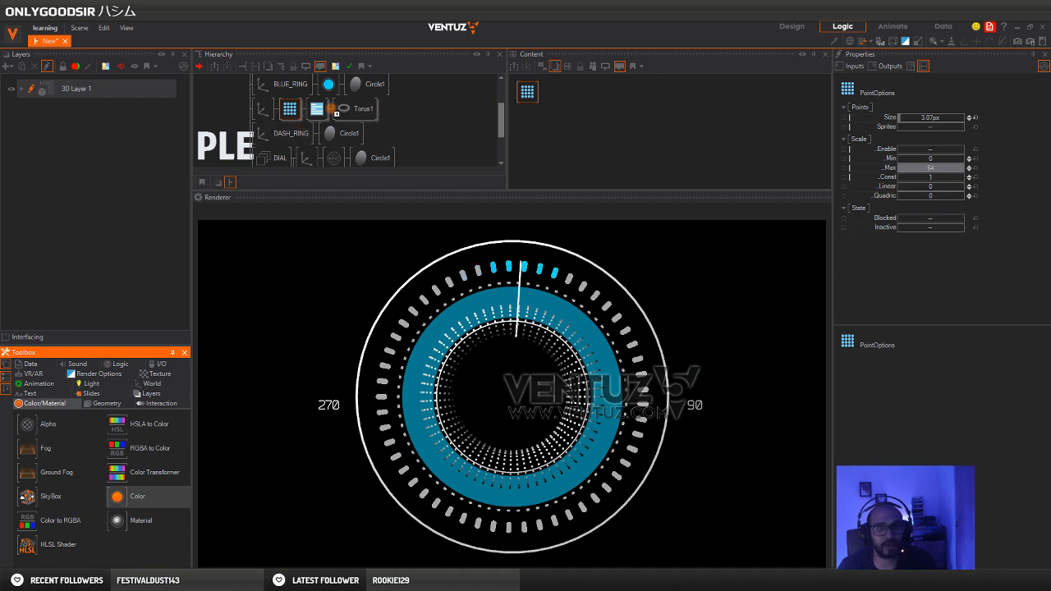
left_click_drag(332, 107, 339, 109)
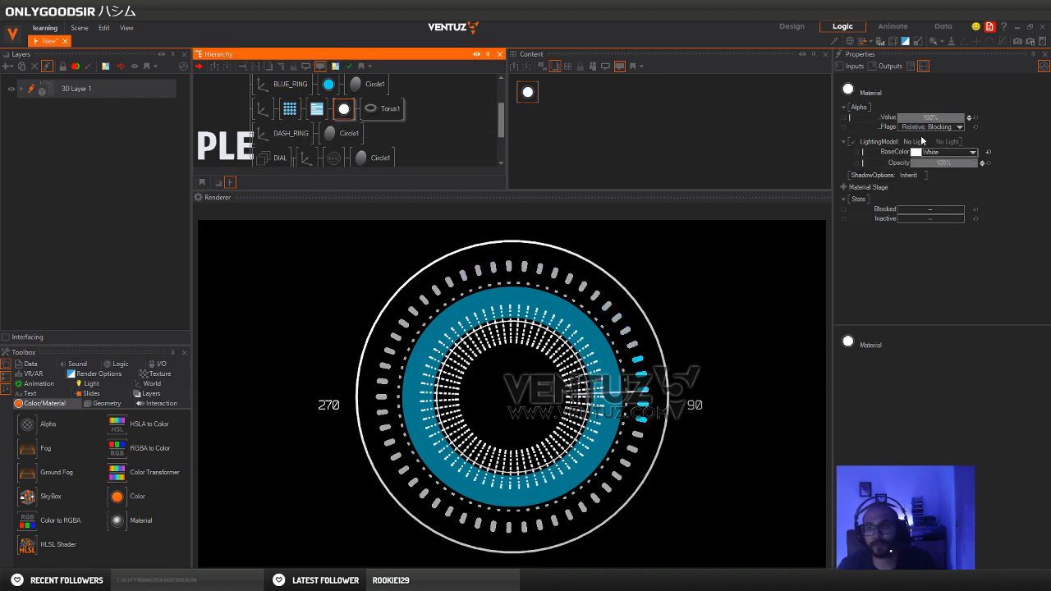
Add a Vertex Noise stage to the torus's material and set its Animate value to about 4.26
left_click(845, 188)
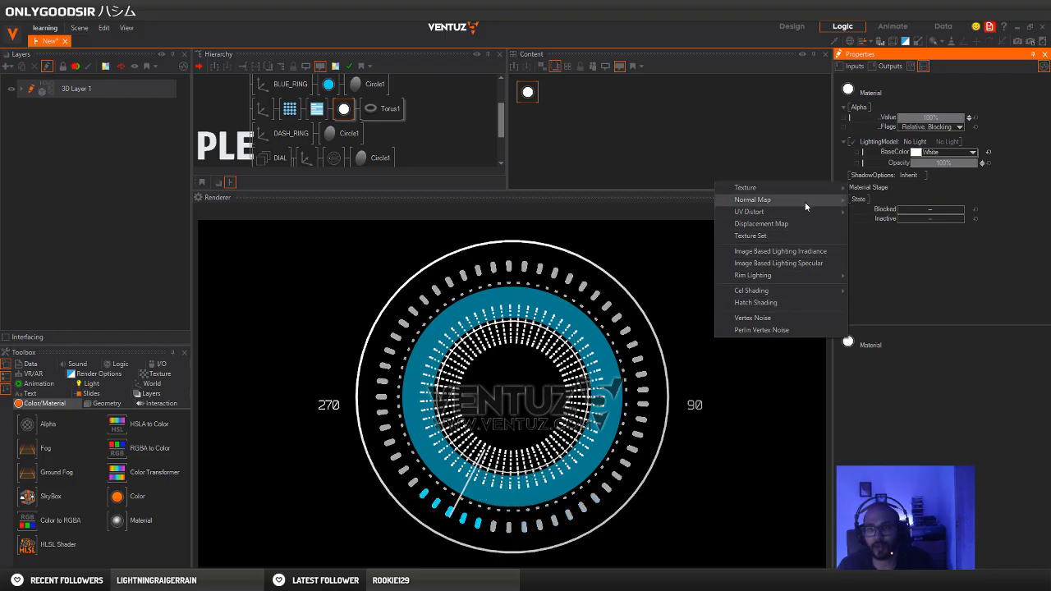
mouse_move(802, 225)
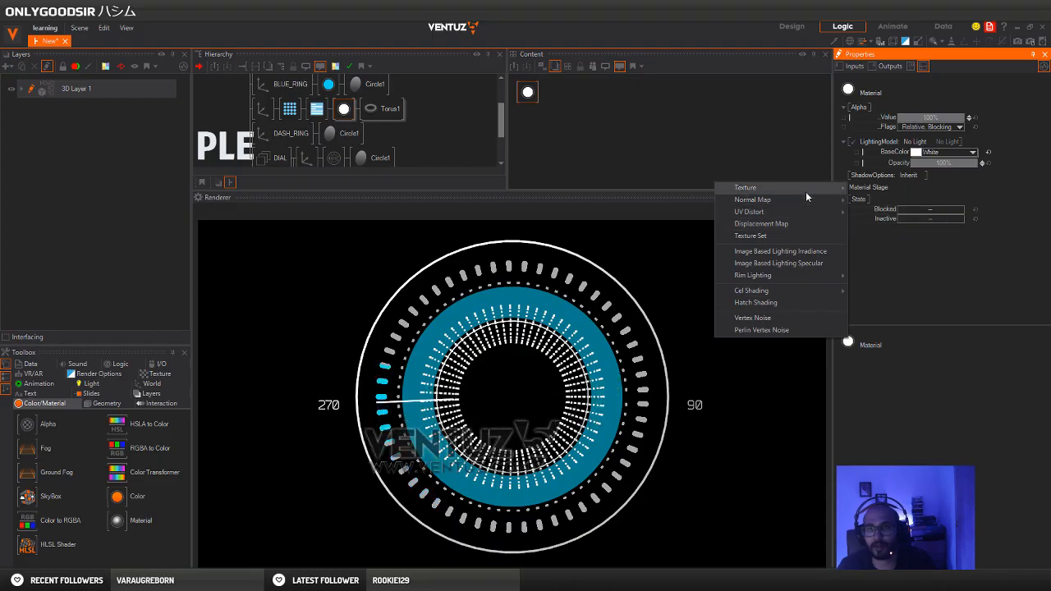
mouse_move(805, 188)
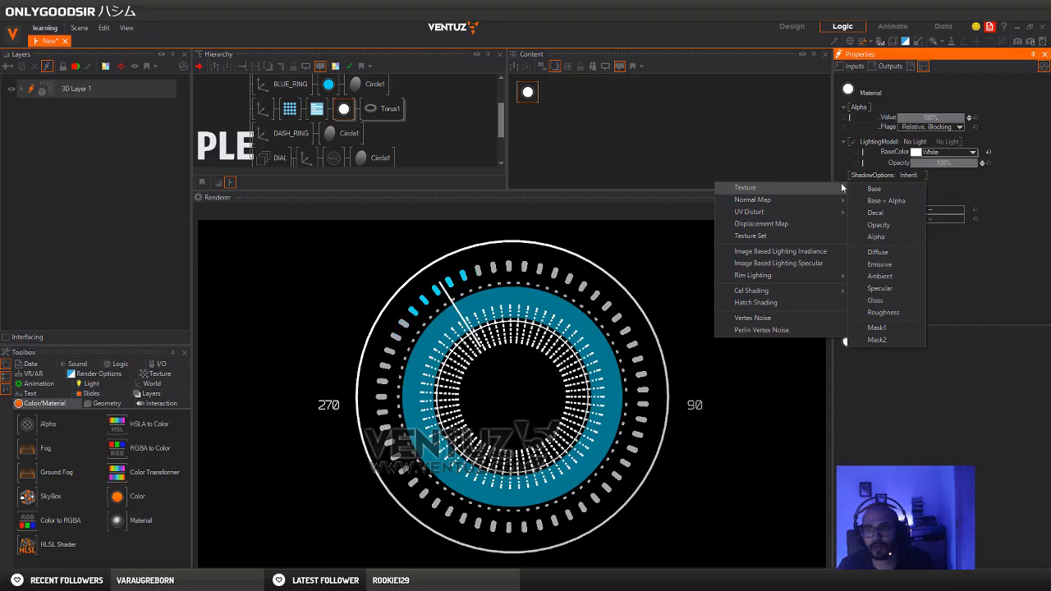
left_click(779, 317)
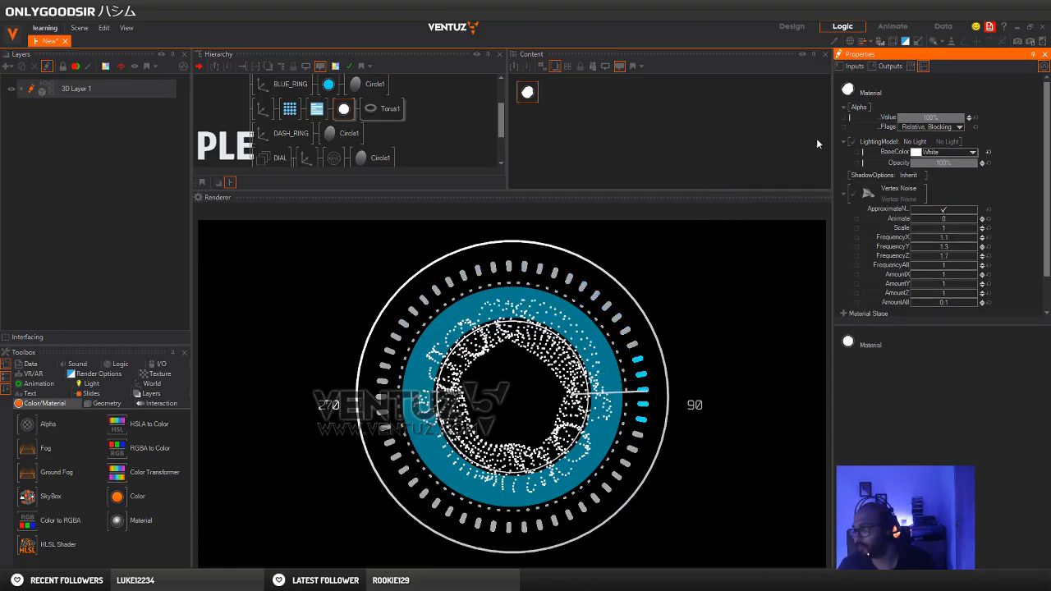
left_click_drag(943, 220, 977, 217)
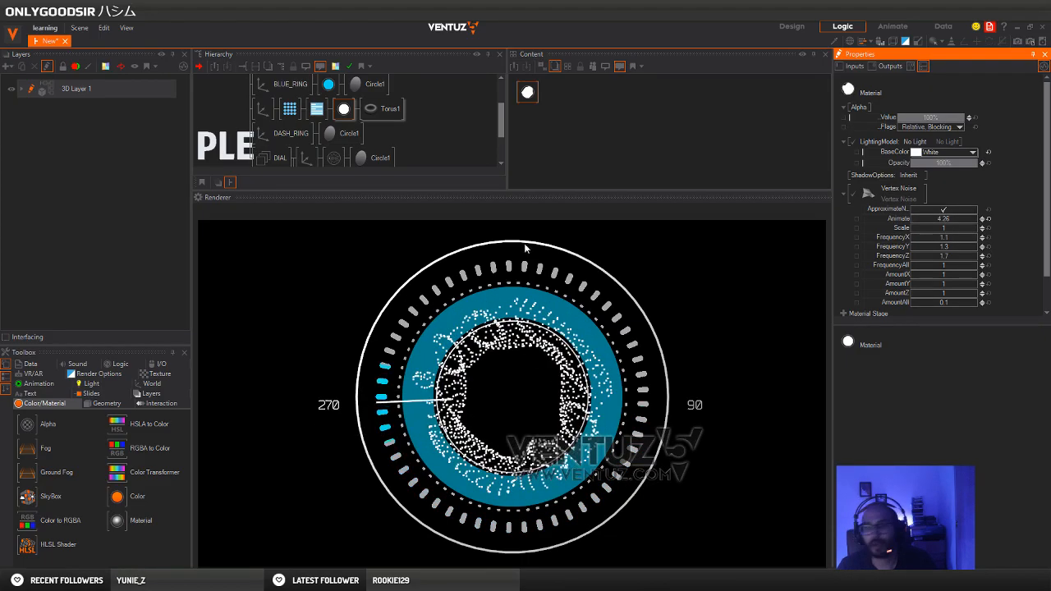
Set the torus's tessellation to 36 rings and 3 segments, and its tube size to 0.08
left_click(386, 108)
left_click(547, 96)
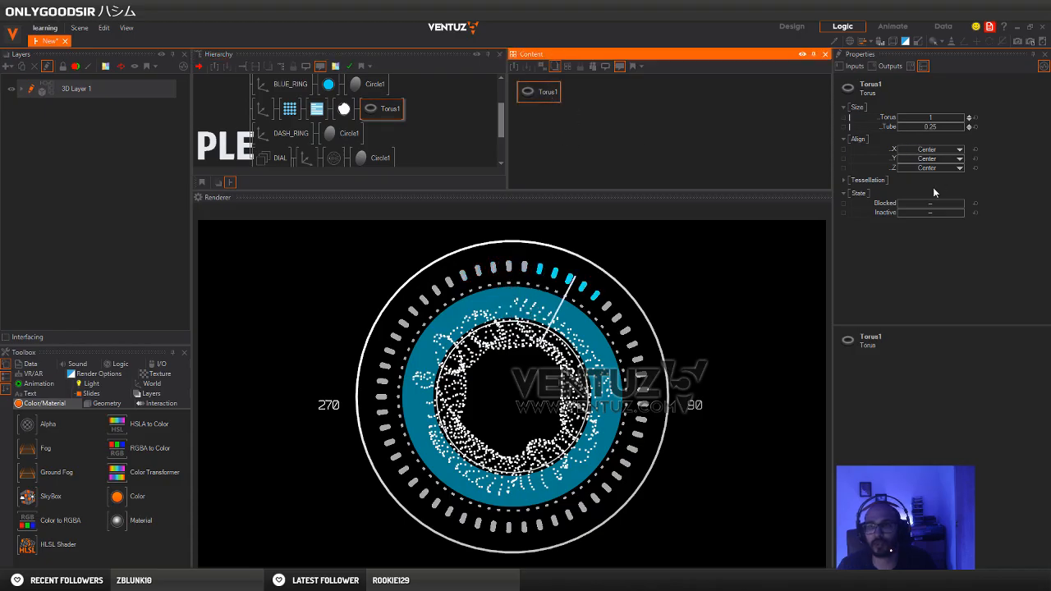
left_click(862, 181)
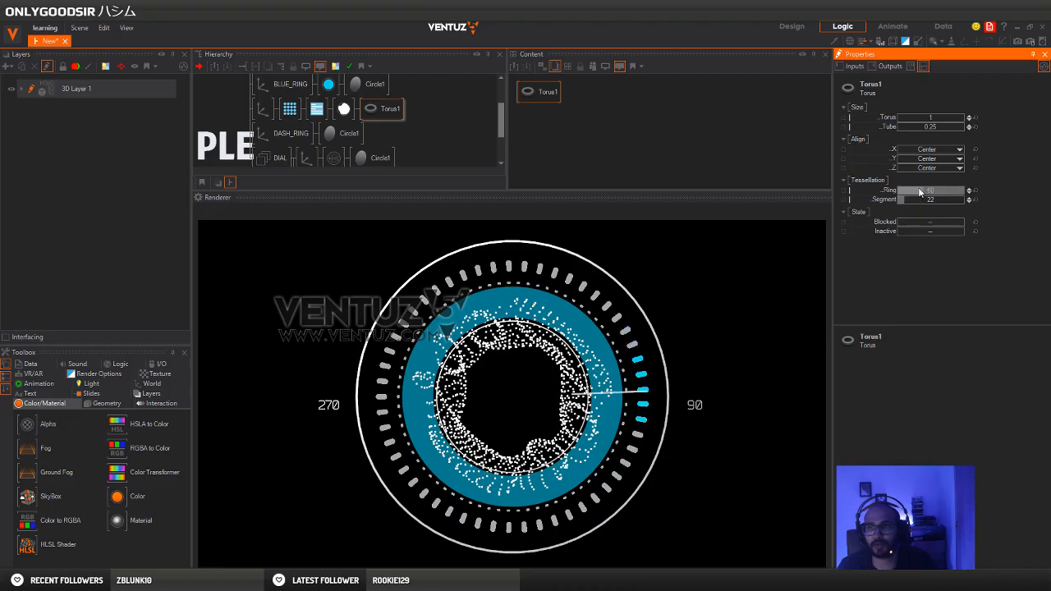
left_click_drag(920, 191, 899, 207)
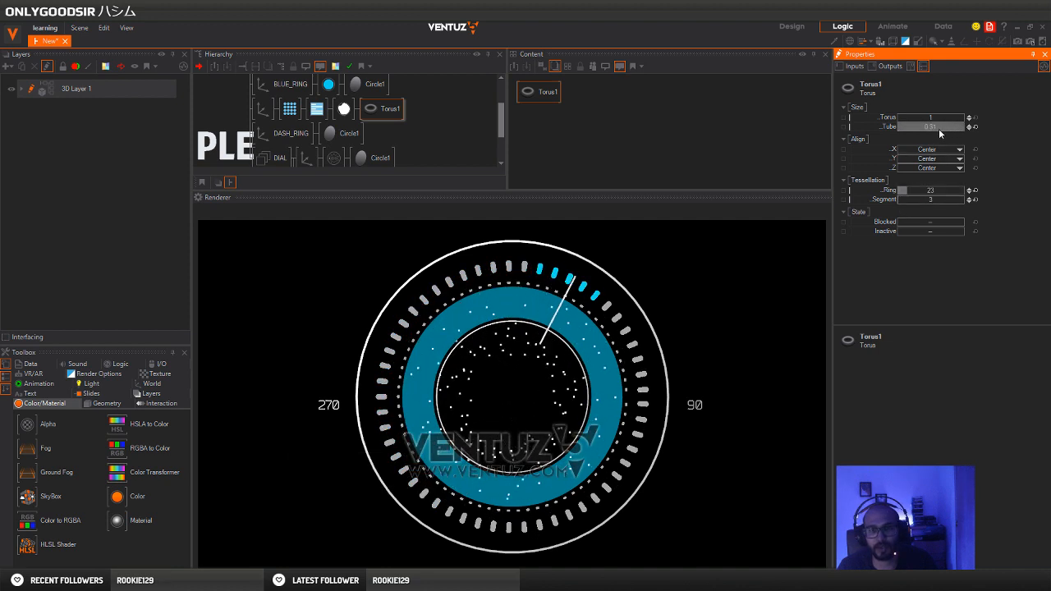
left_click_drag(930, 130, 933, 129)
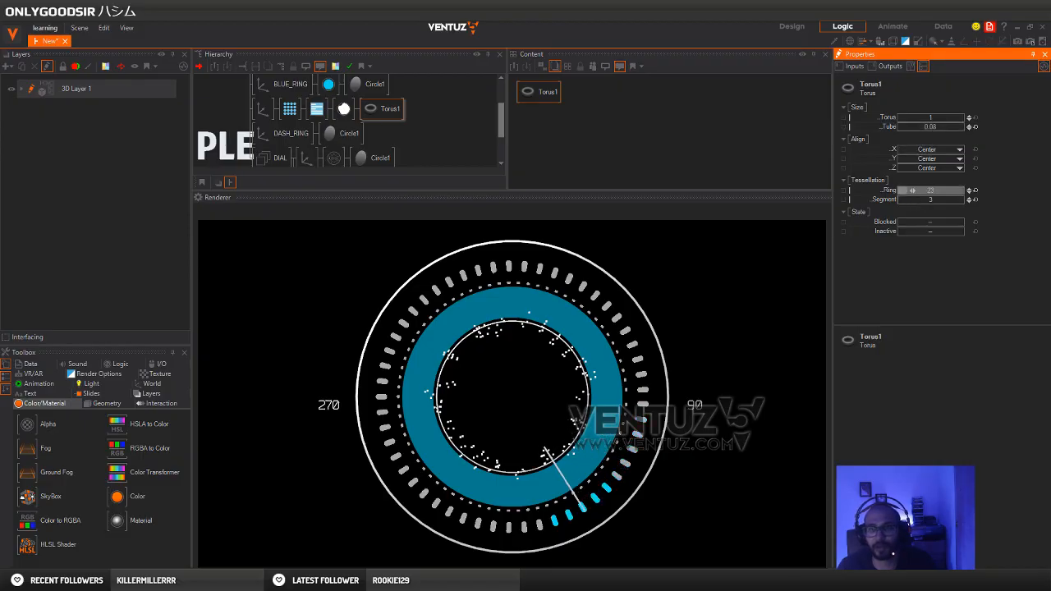
left_click_drag(912, 189, 959, 194)
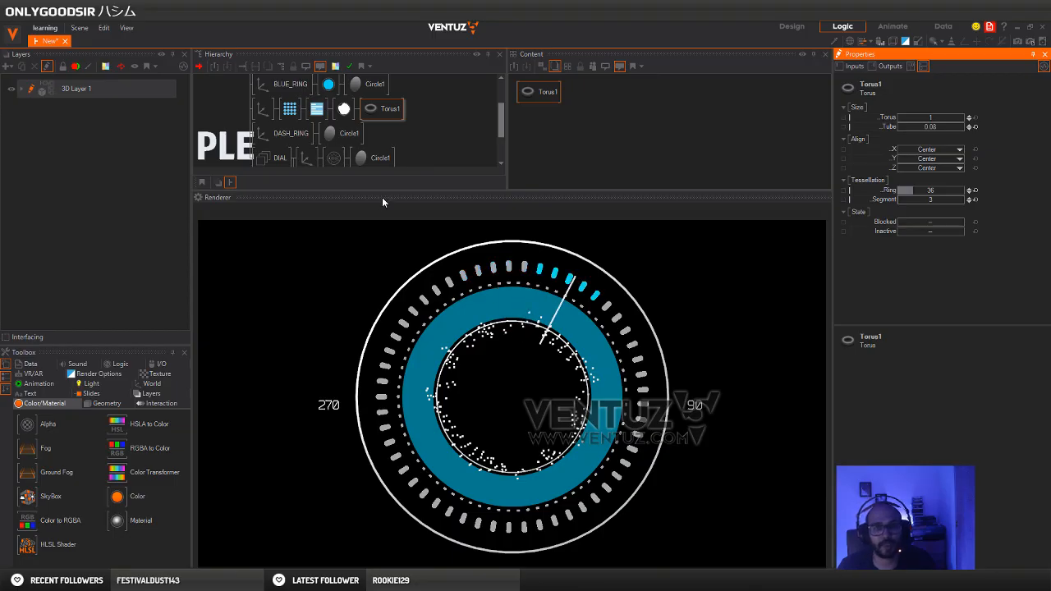
left_click_drag(382, 194, 385, 238)
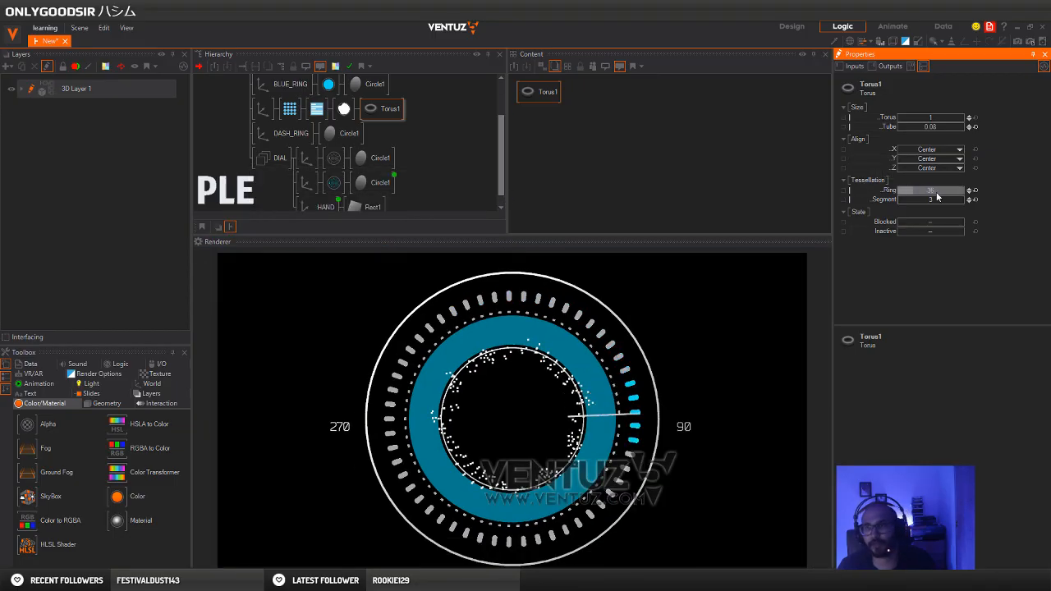
left_click_drag(937, 193, 927, 189)
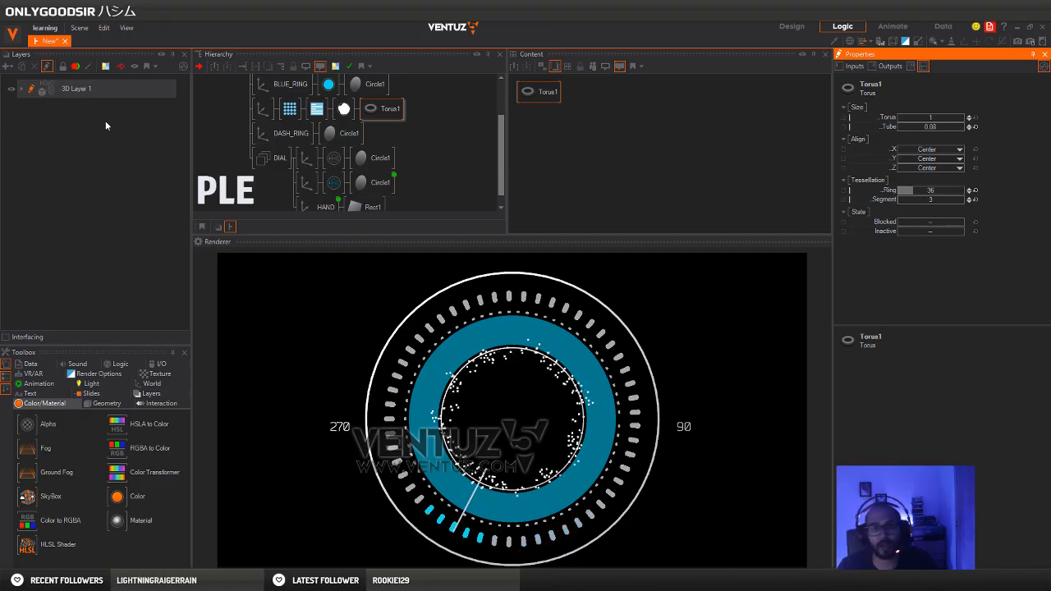
Add a Mover node beside the torus's Material in its content
left_click(345, 110)
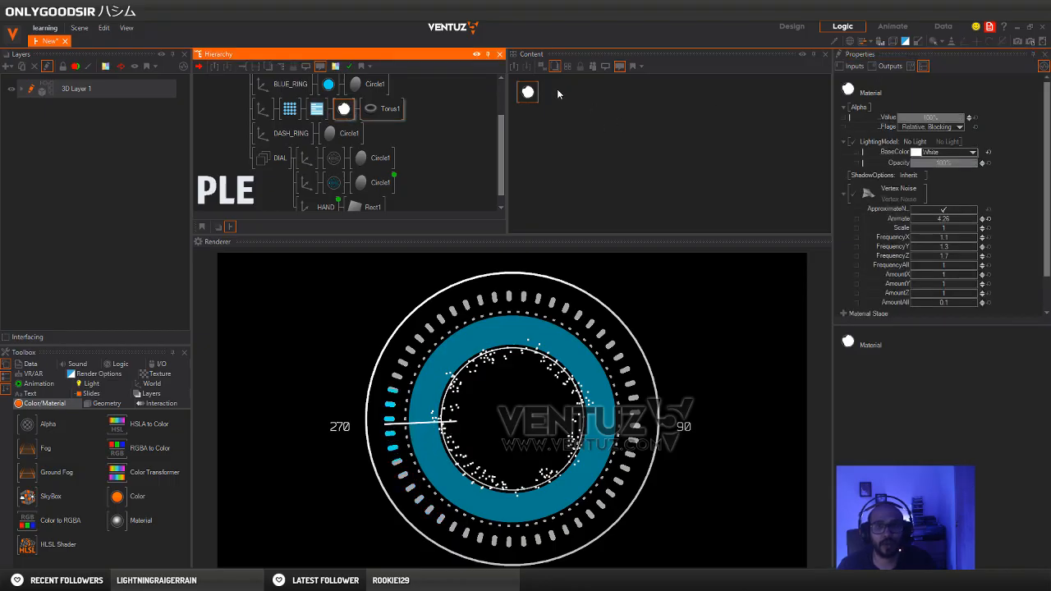
left_click_drag(528, 92, 564, 115)
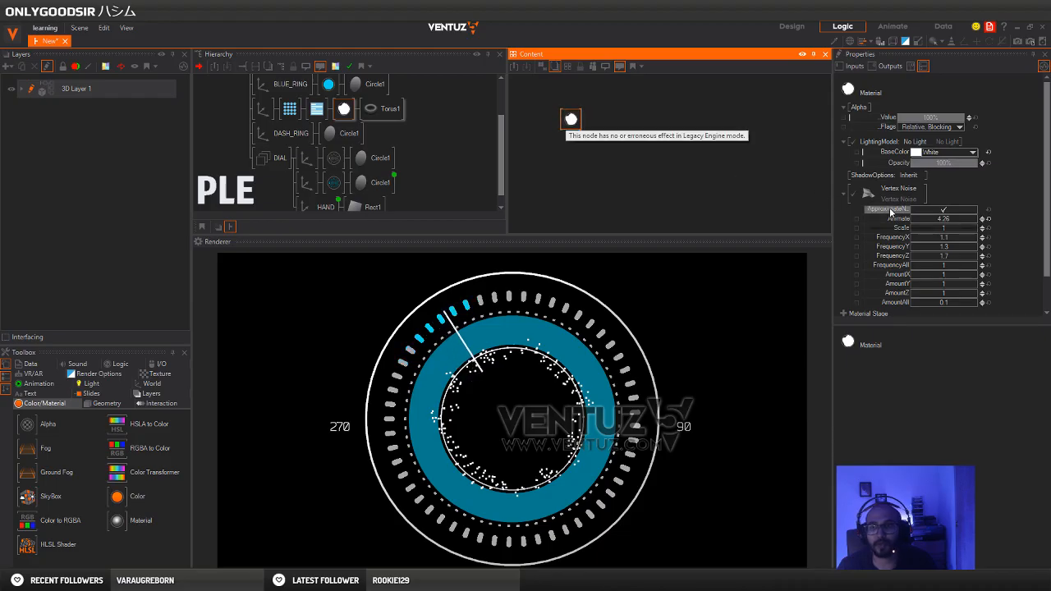
double_click(630, 152)
type("mover")
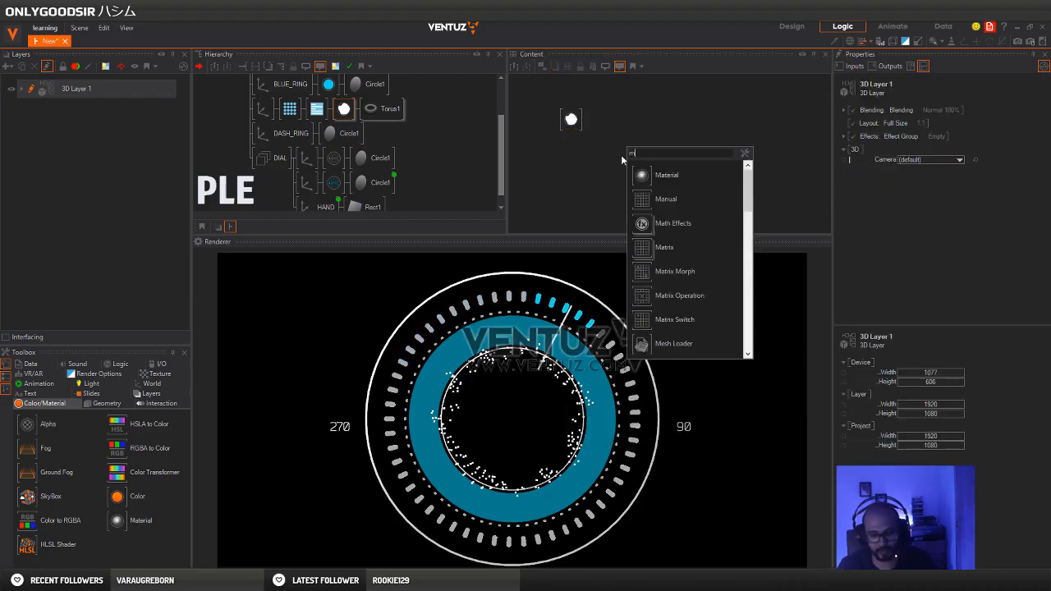
key("Return")
left_click_drag(602, 131, 620, 127)
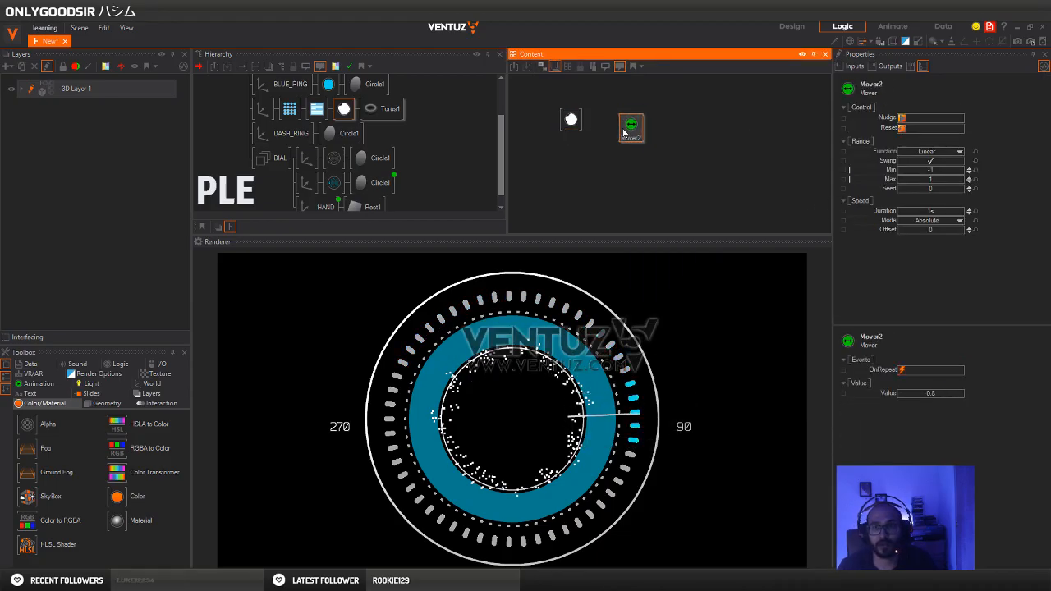
Bind the material's Vertex Noise Animate value to the new Mover, with Swing off and a duration of about 48.9 s
left_click(572, 120)
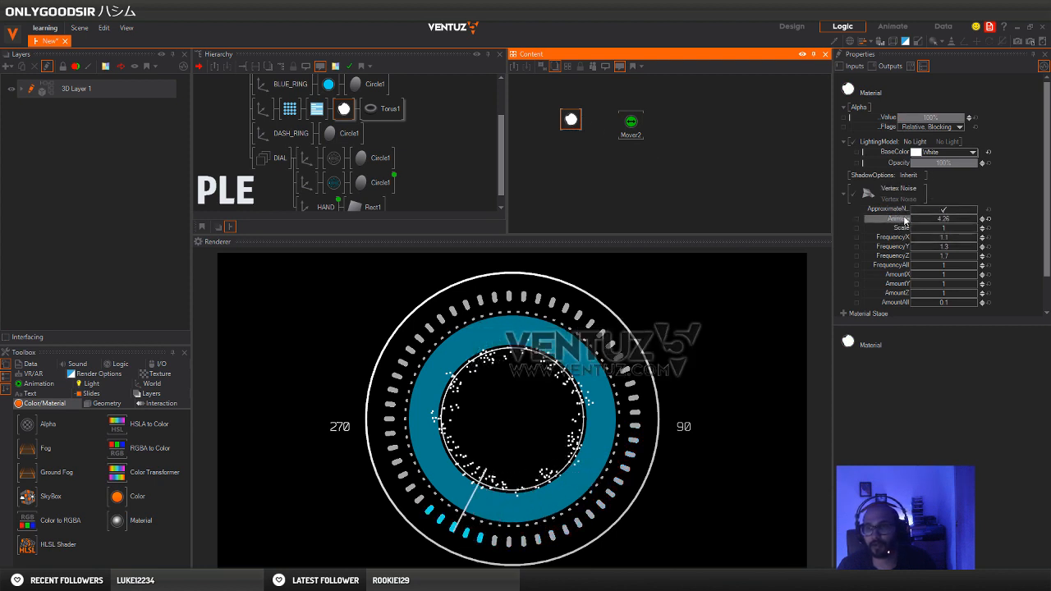
left_click_drag(905, 220, 631, 133)
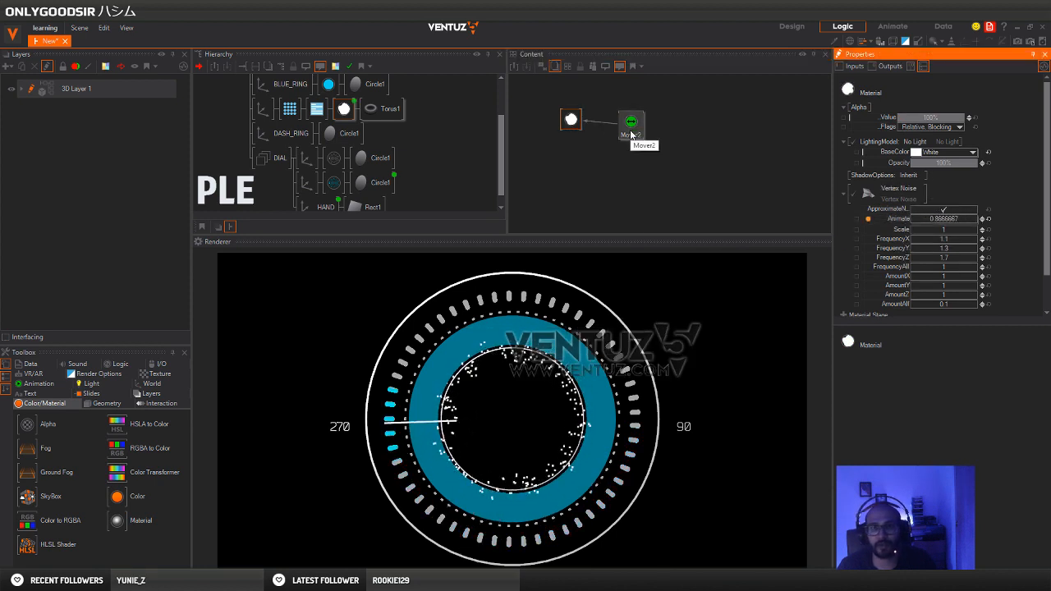
left_click(631, 133)
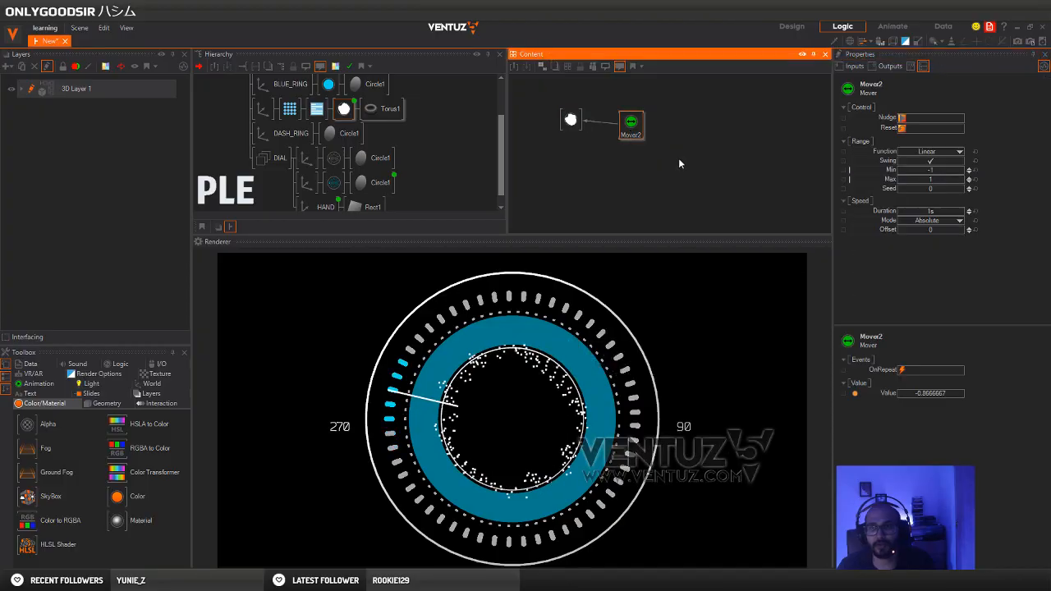
left_click(937, 164)
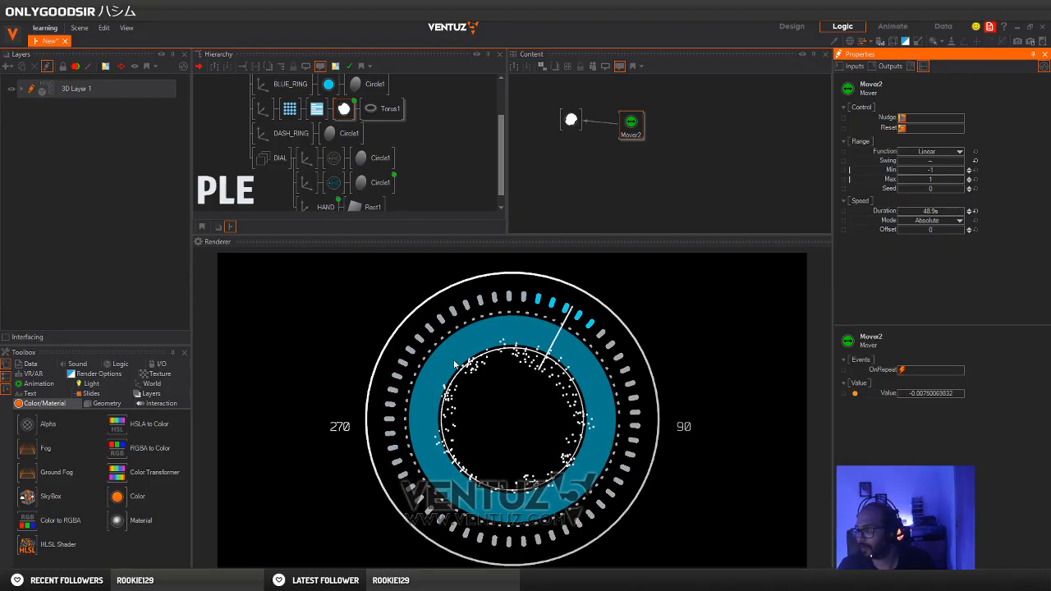
Add a Mover node to the content of the torus's Axis
left_click(263, 108)
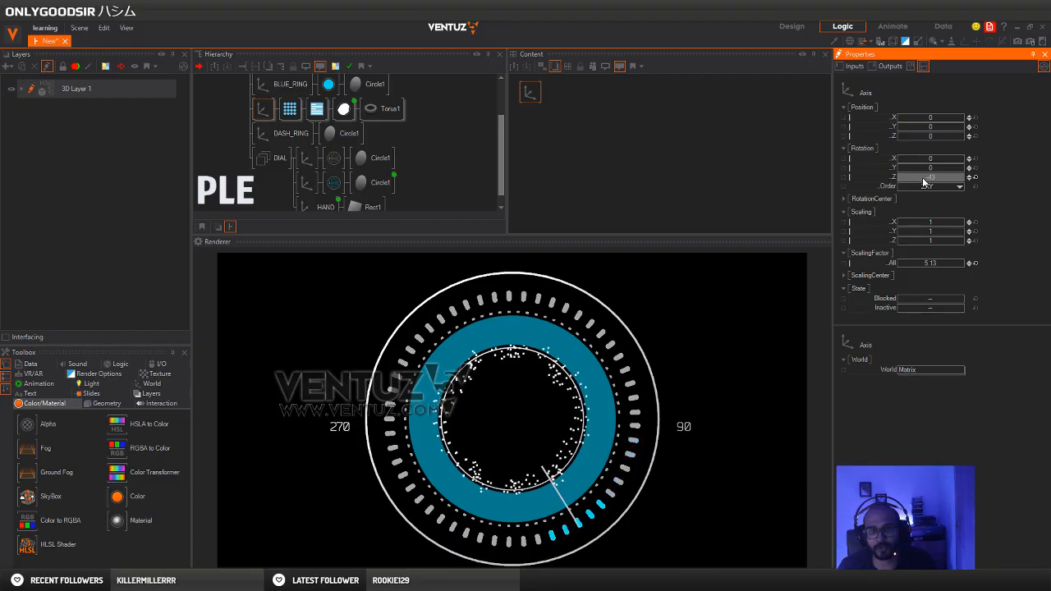
double_click(544, 122)
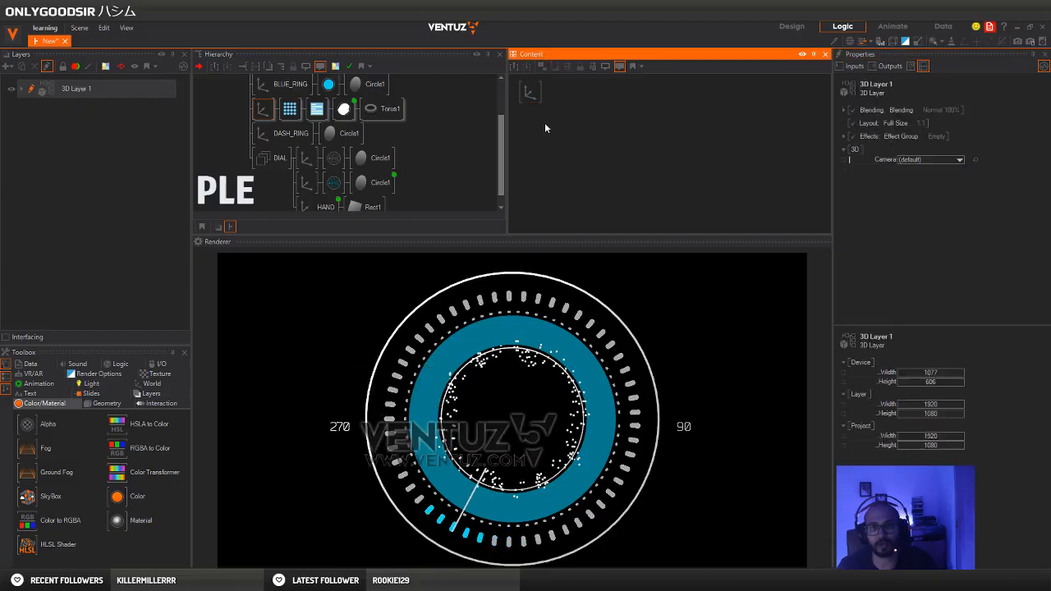
type("mo")
left_click(563, 177)
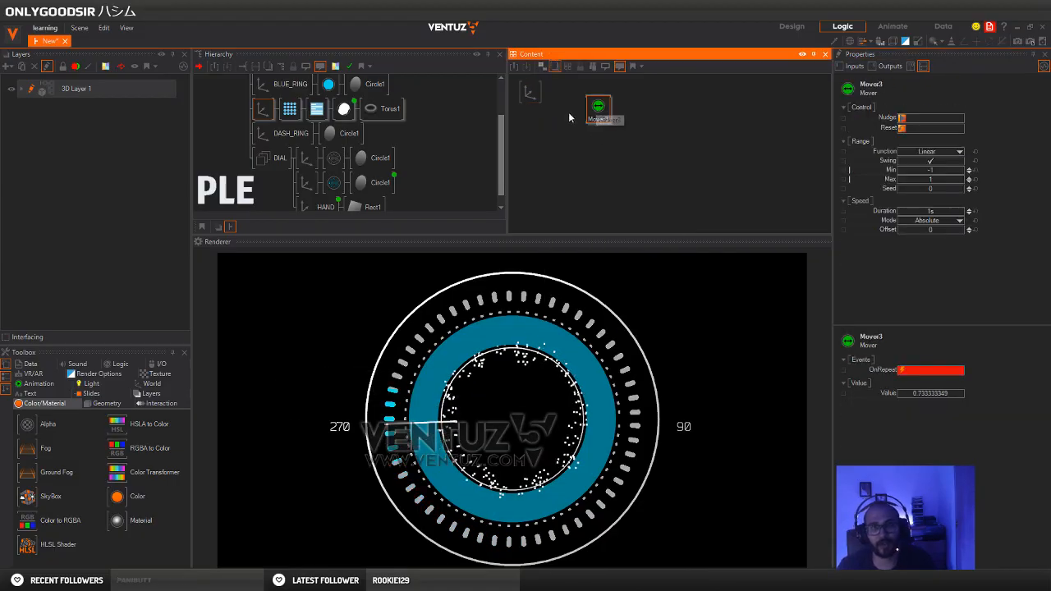
Bind the torus axis's Z rotation to this Mover, running from 360 to 0 without Swing over about 55.9 s
left_click(531, 92)
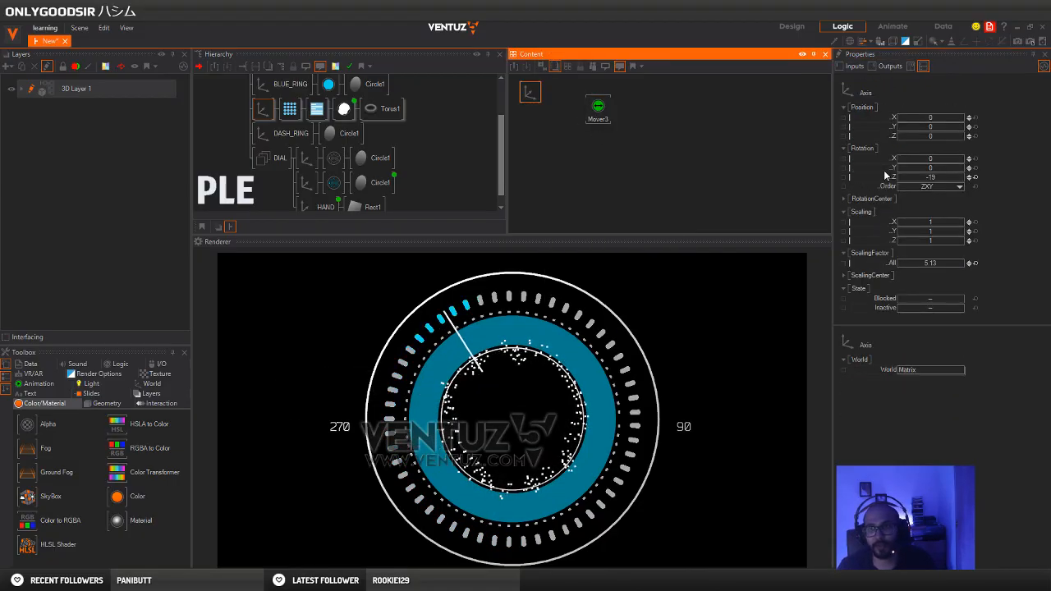
left_click_drag(887, 175, 887, 179)
left_click_drag(598, 108, 598, 108)
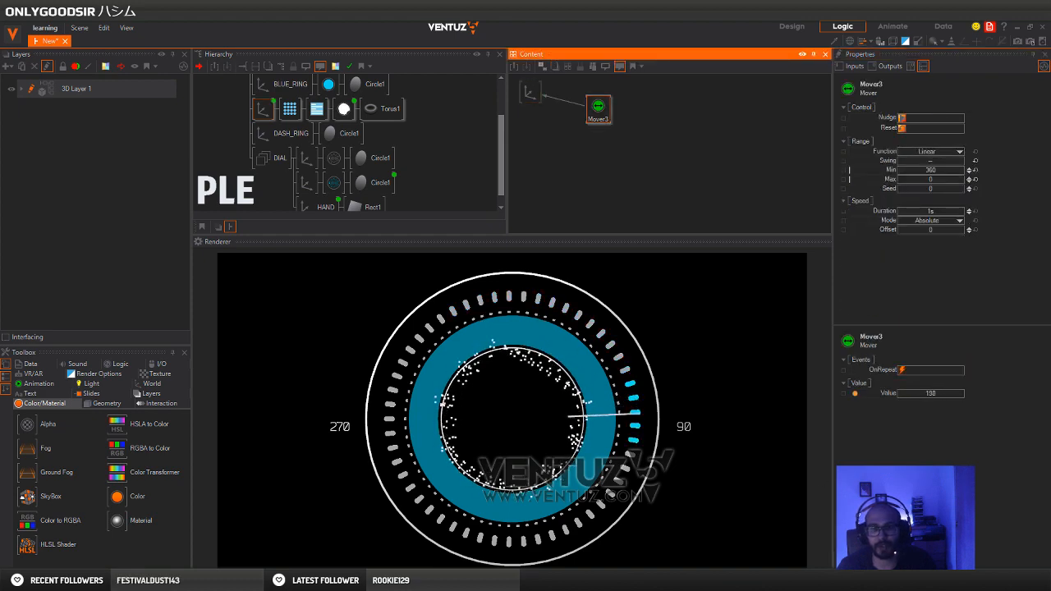
left_click_drag(924, 214, 964, 215)
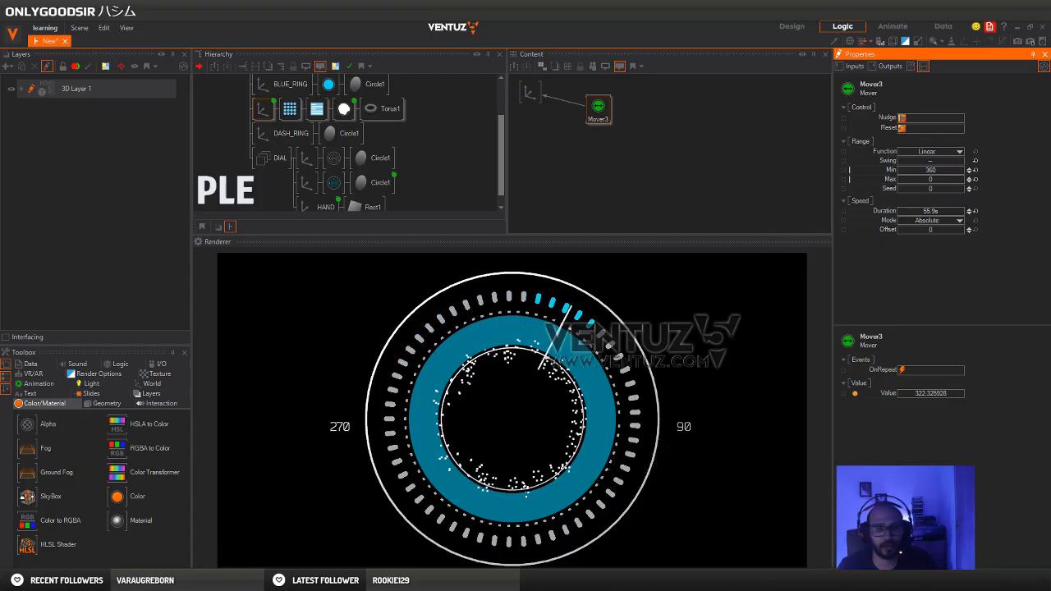
Compare the dial with the Pinterest reference in Chrome, and return to Ventuz
mouse_move(122, 553)
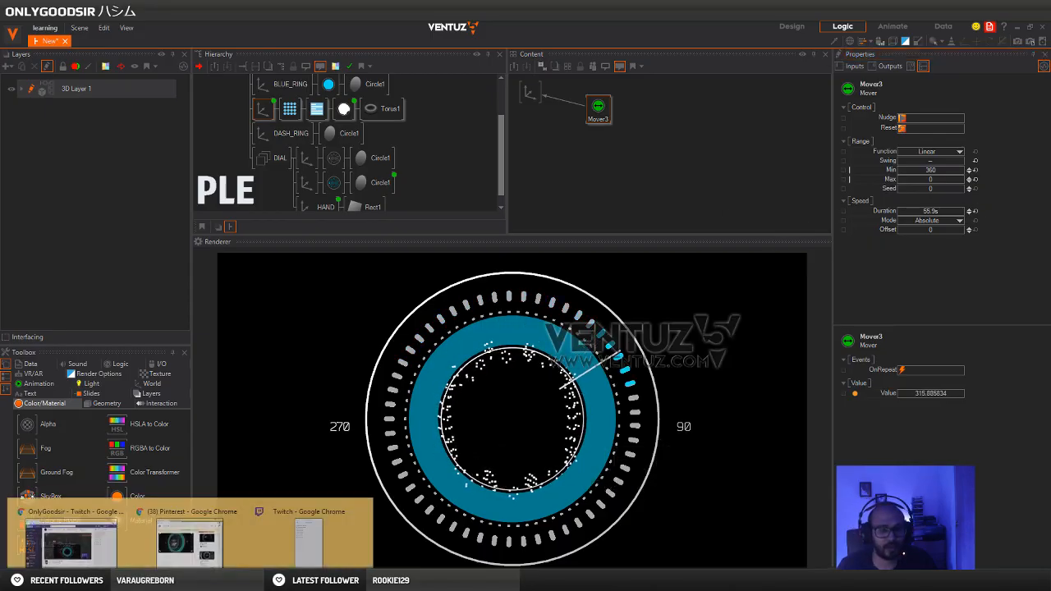
left_click(173, 544)
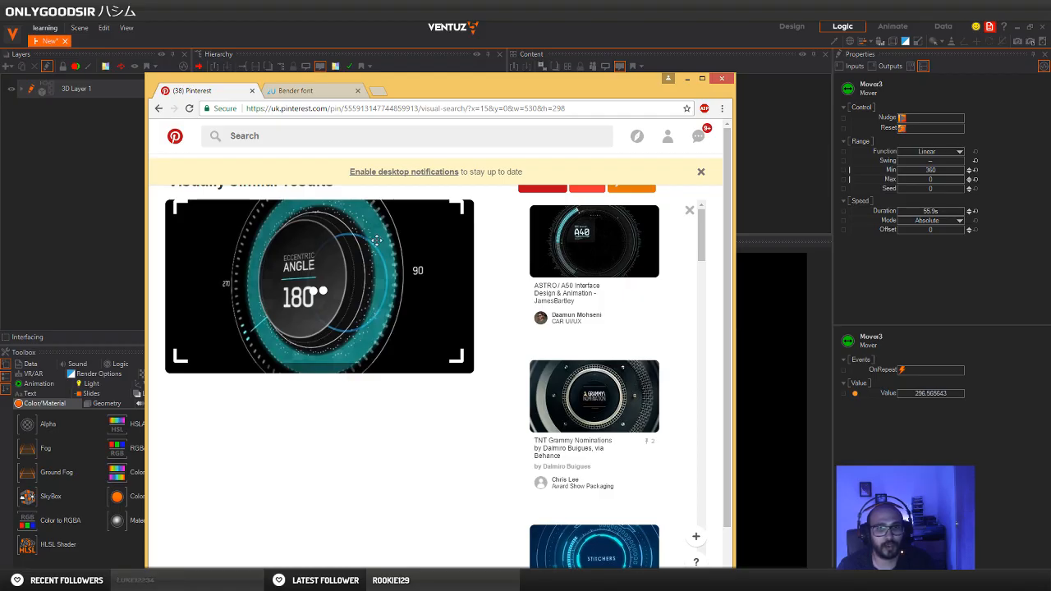
left_click(409, 36)
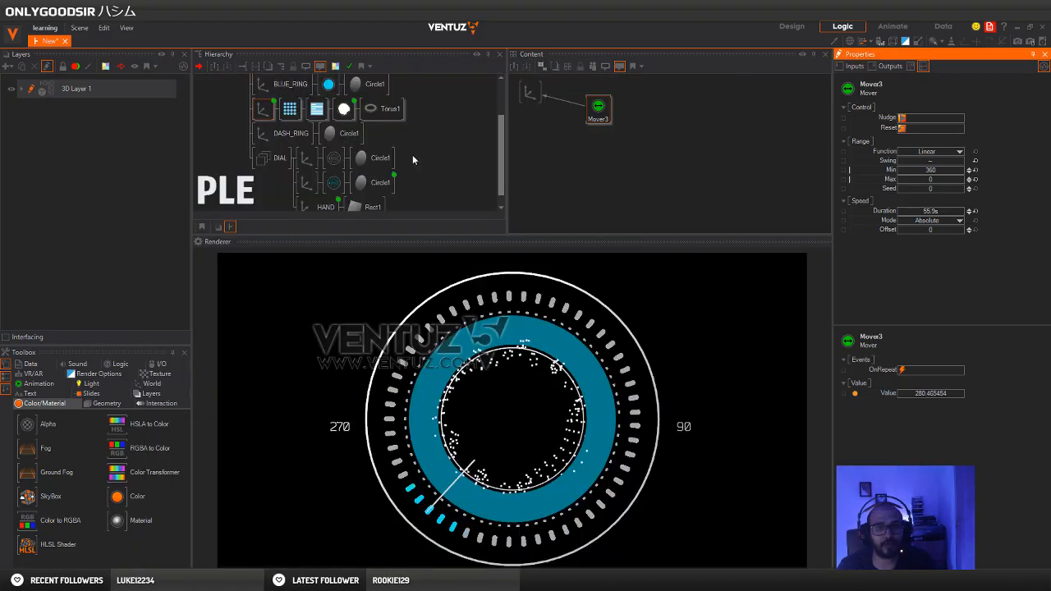
Set the torus's point size to about 1.51 px and its axis's overall scaling factor to about 5.61
left_click(297, 112)
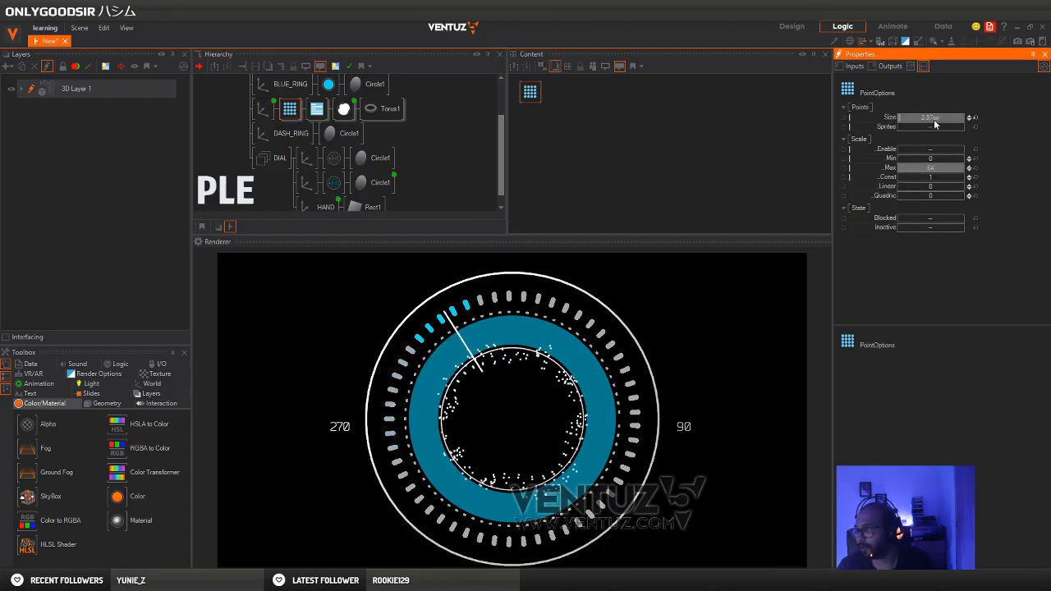
left_click_drag(934, 124, 911, 125)
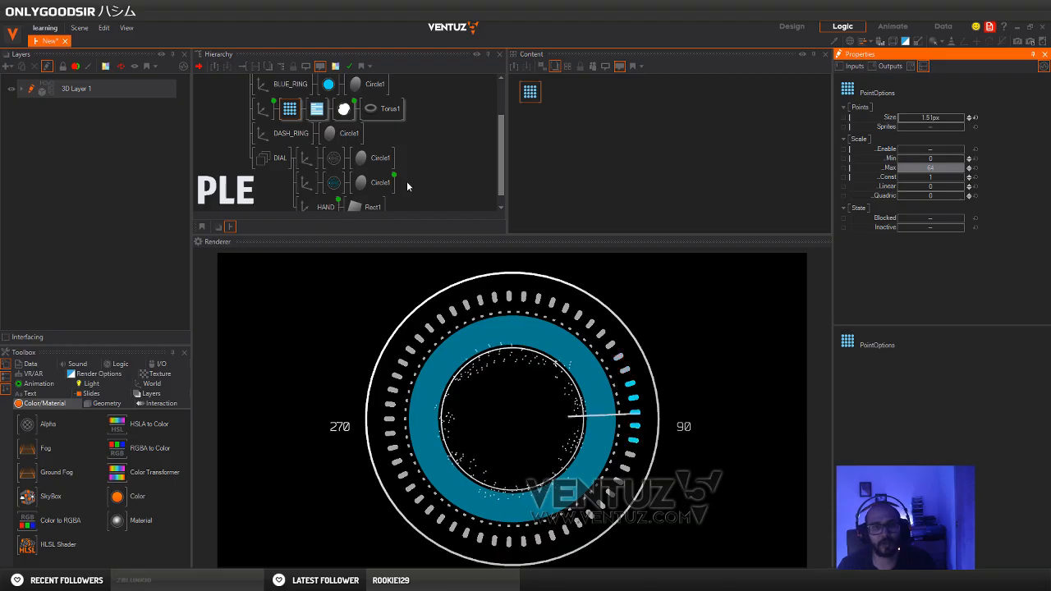
left_click(263, 109)
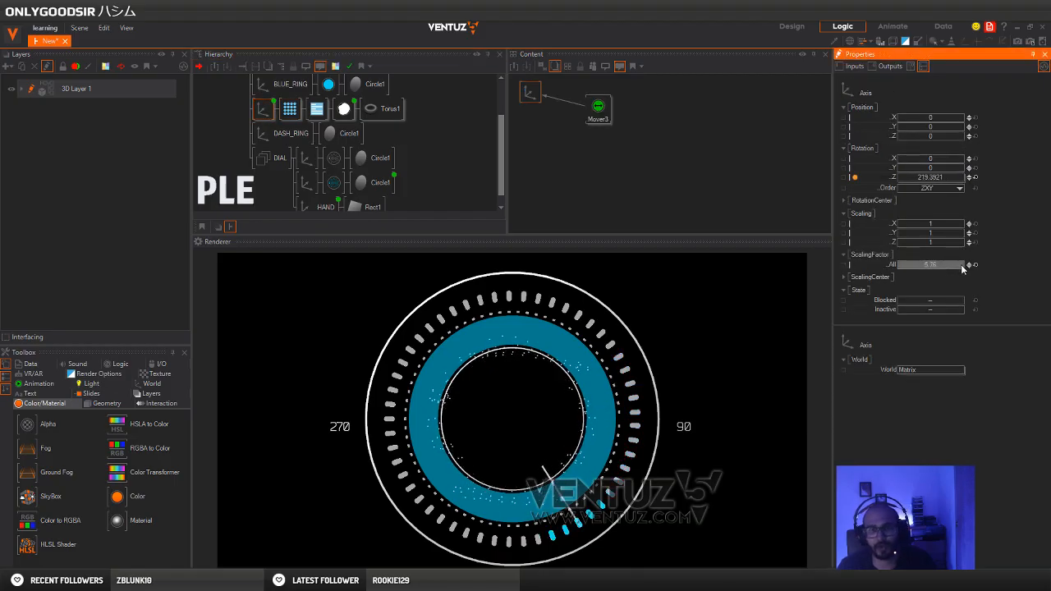
left_click_drag(951, 266, 956, 266)
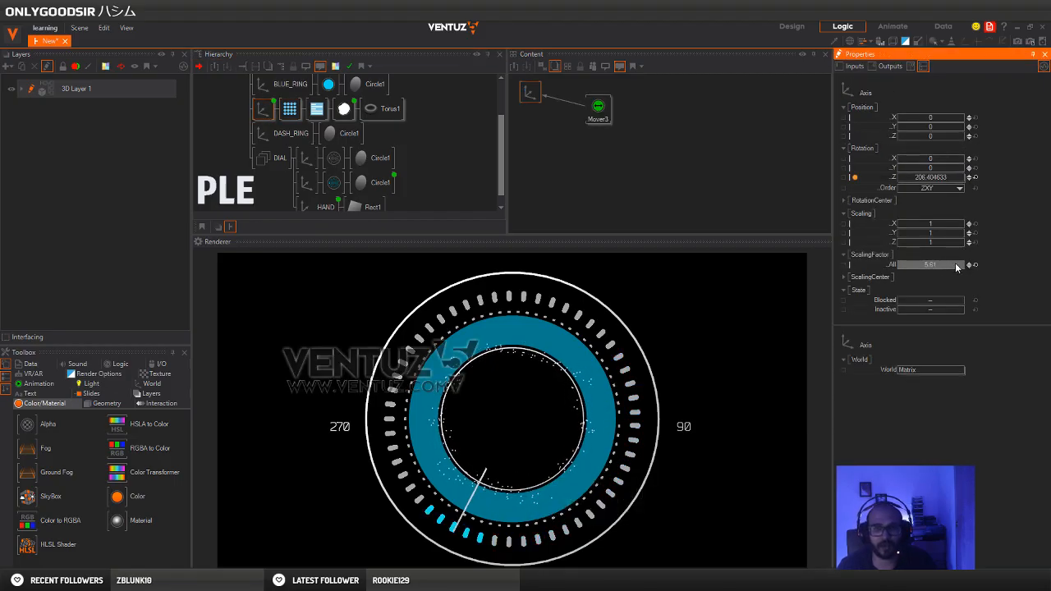
Set the torus's tessellation to 54 rings and 6 segments, and its Vertex Noise to FrequencyX 2.144 and FrequencyAll 1.904
left_click(383, 109)
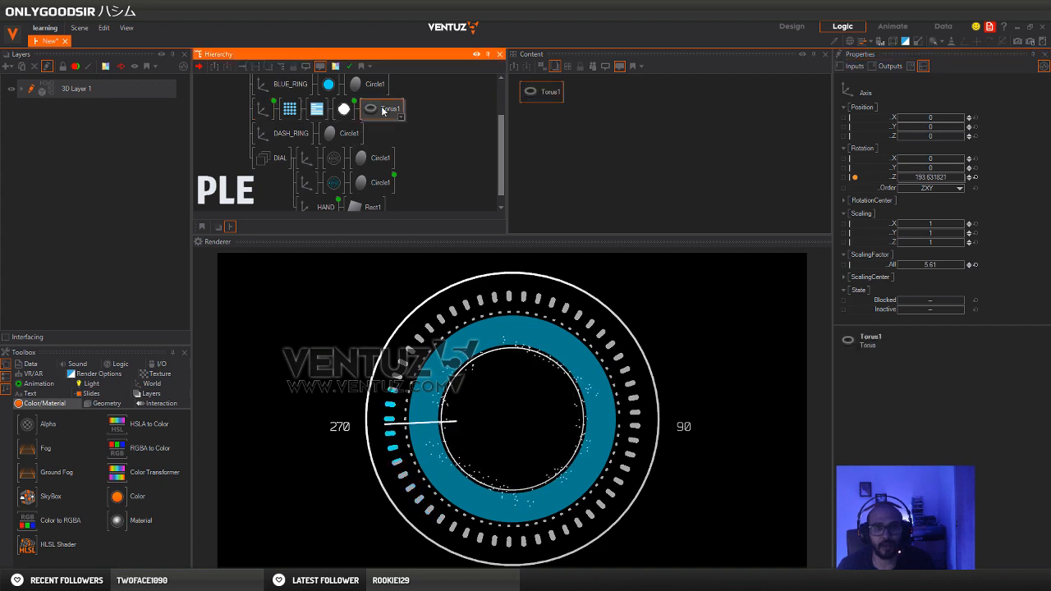
left_click_drag(909, 199, 972, 191)
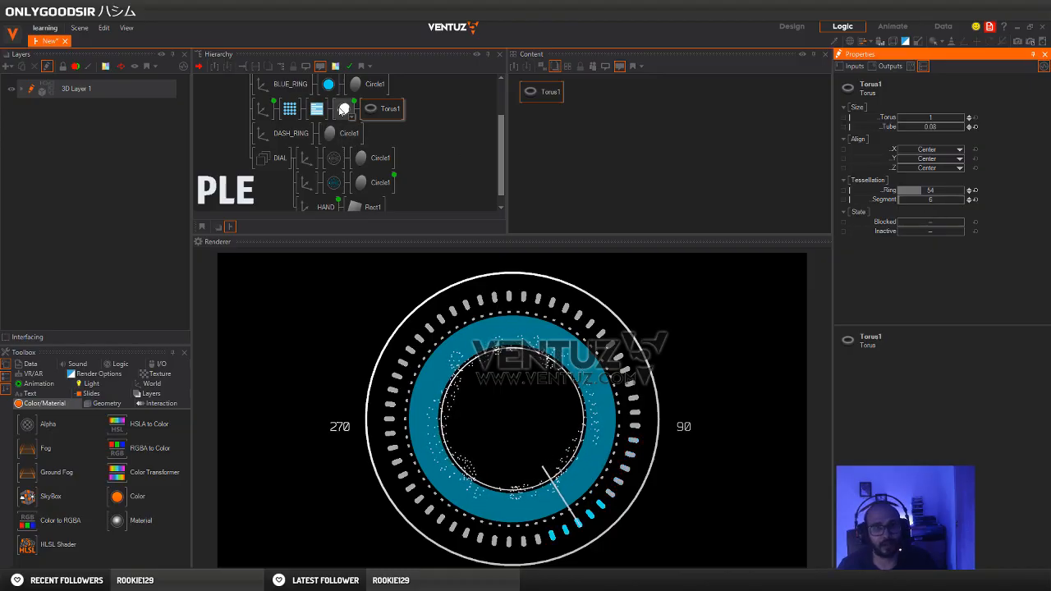
left_click(343, 108)
left_click(571, 120)
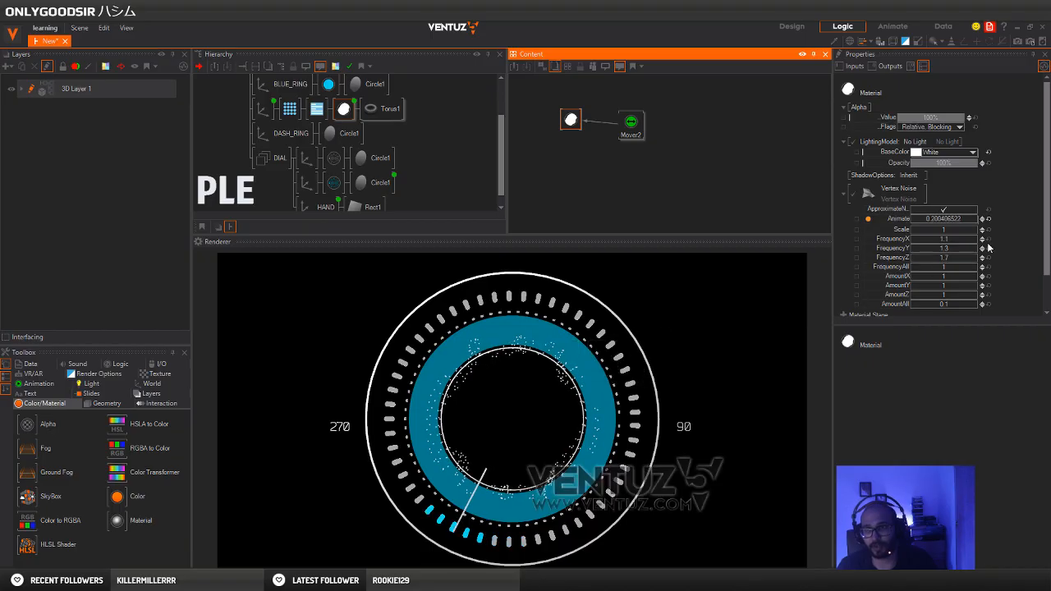
left_click_drag(952, 241, 974, 275)
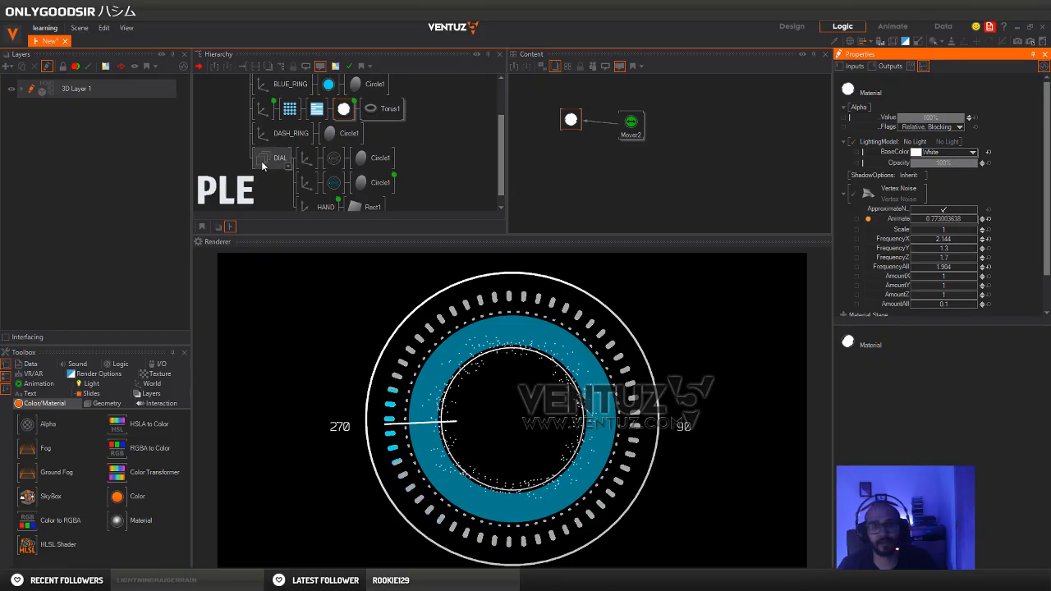
Clear the node selection and enlarge the Hierarchy area so the whole DIAL group down to HAND is shown
left_click(265, 190)
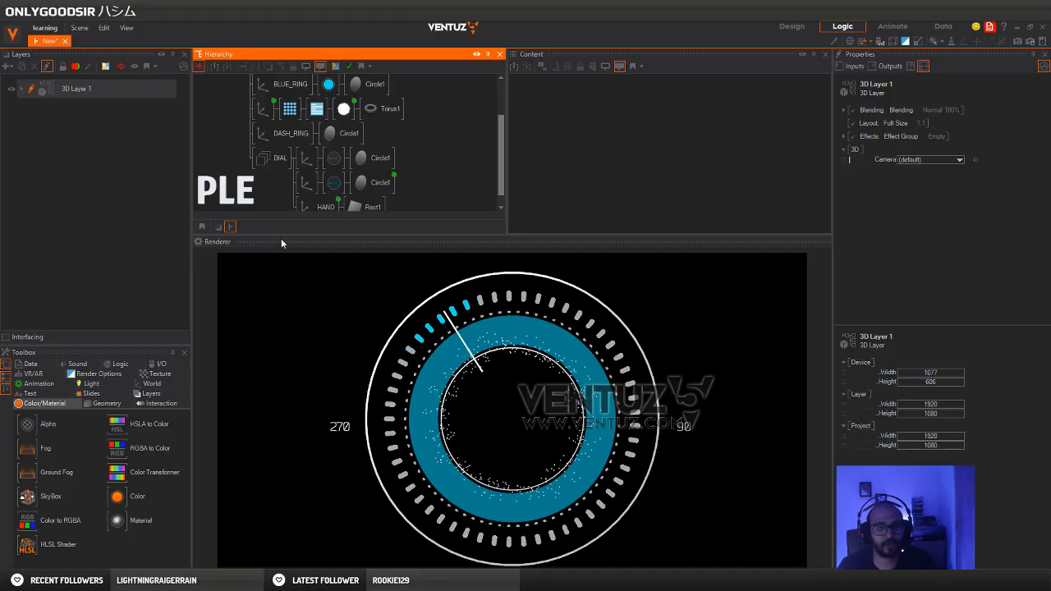
left_click_drag(282, 235, 274, 283)
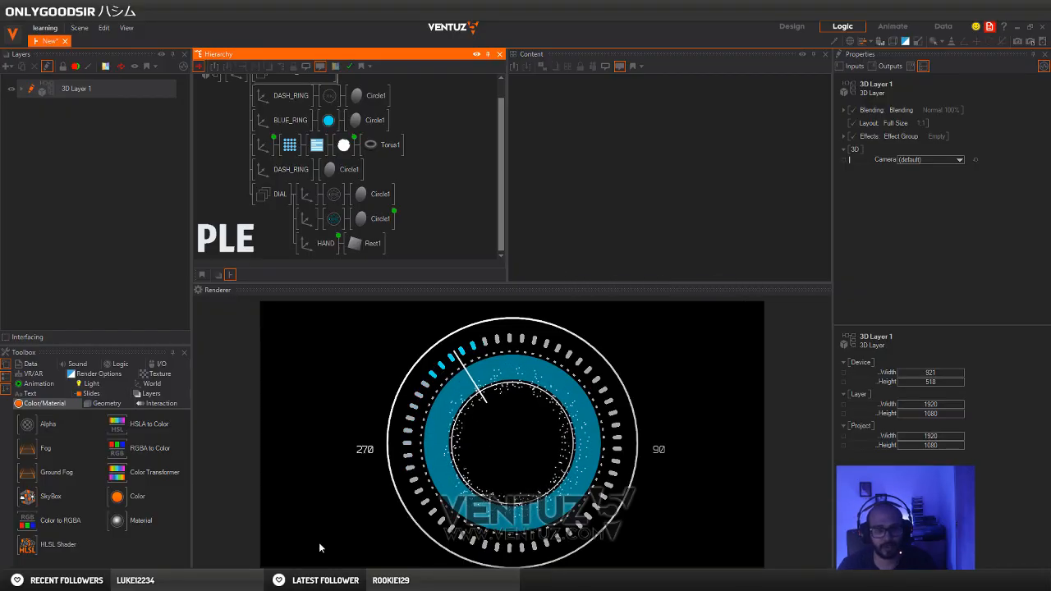
Switch to the Pinterest reference in Chrome and examine the dial design alongside the Ventuz render
left_click(248, 581)
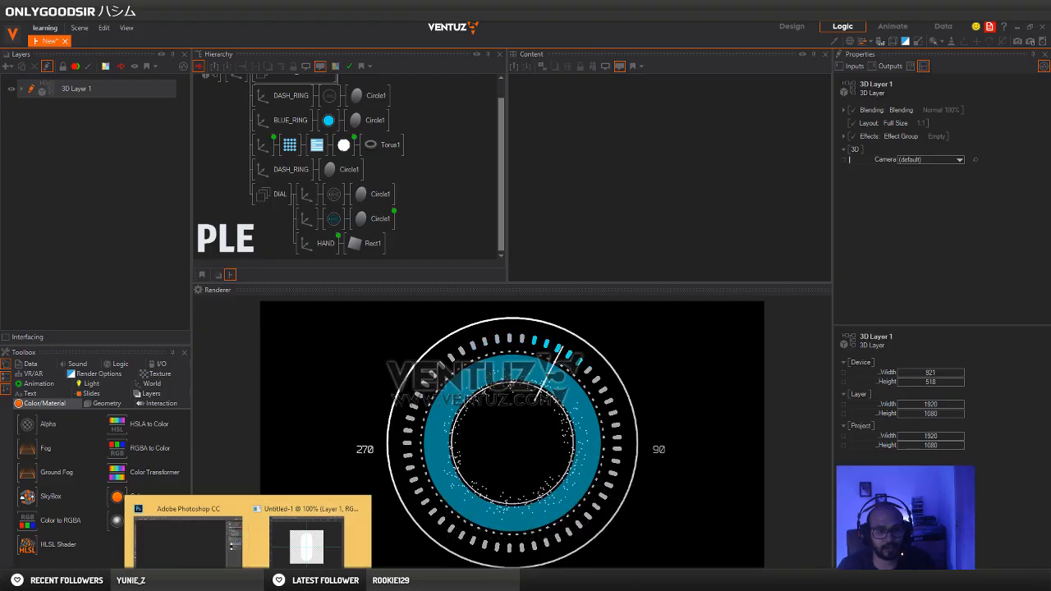
mouse_move(170, 581)
left_click(200, 549)
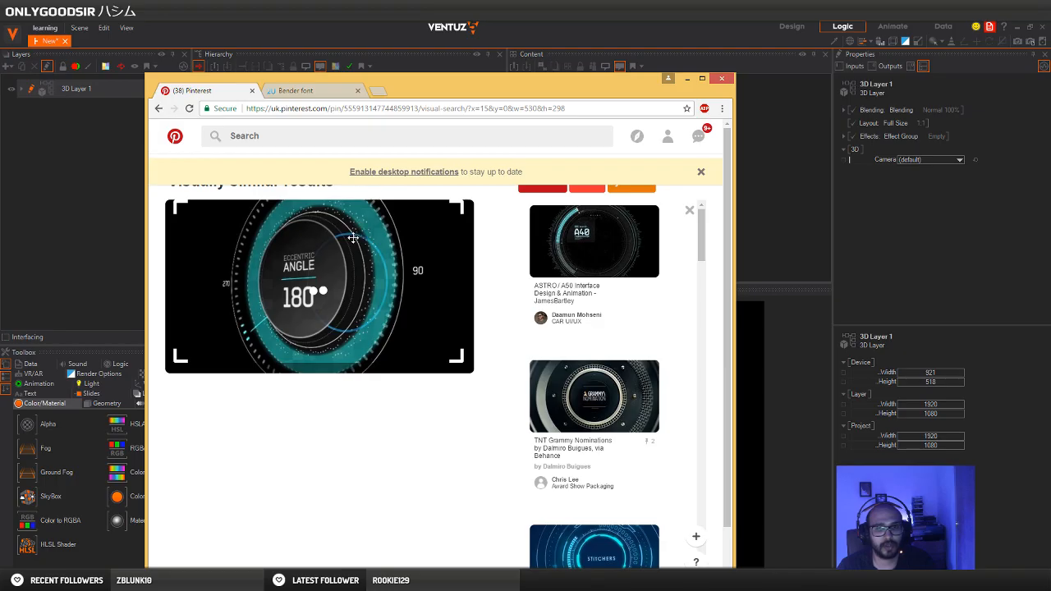
left_click(544, 20)
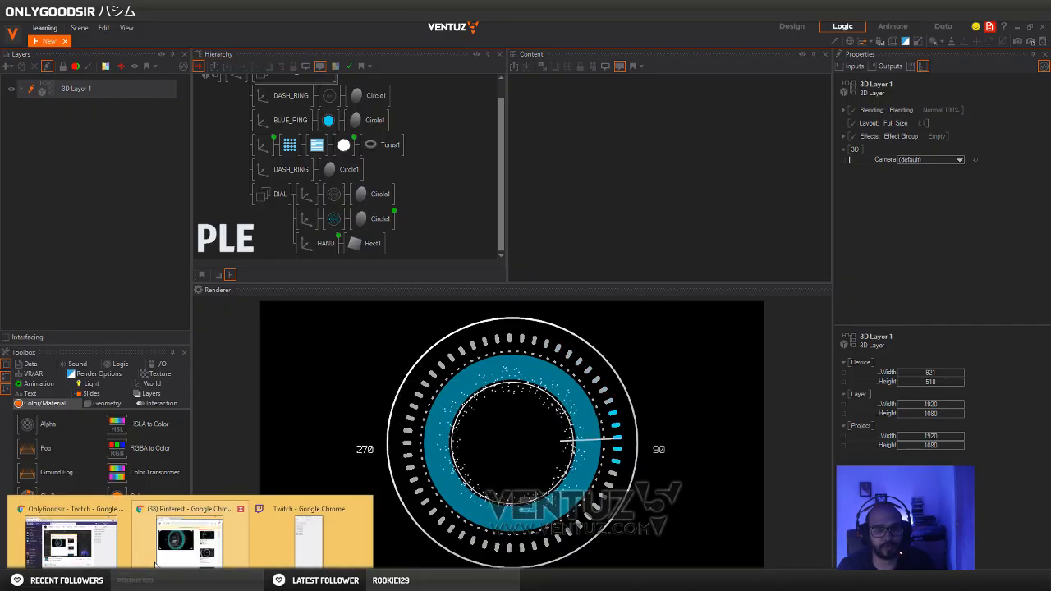
left_click(191, 534)
left_click_drag(395, 89, 872, 180)
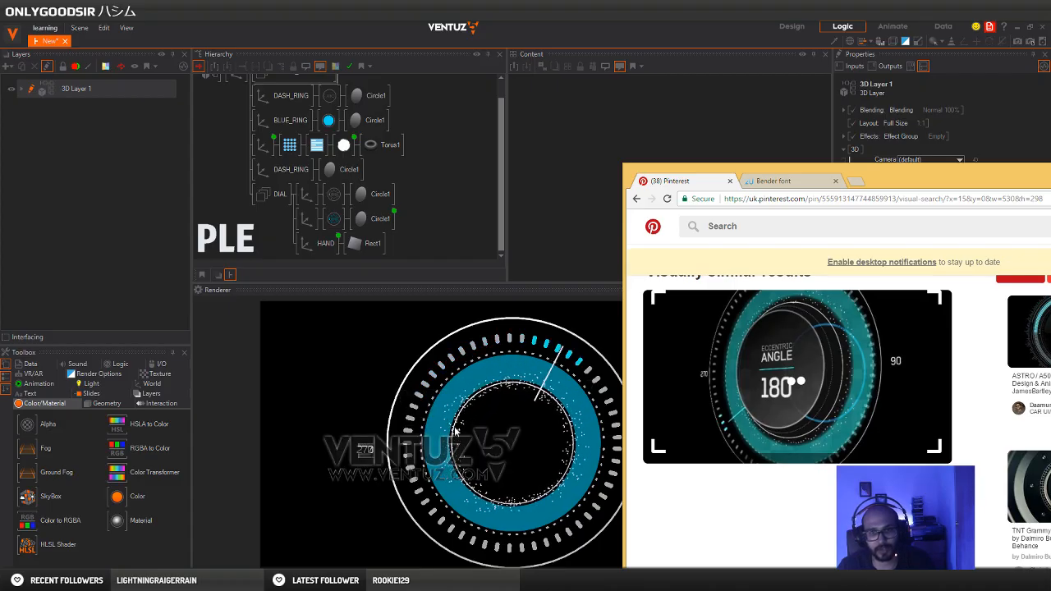
Block and unblock the DASH_RING axis below the torus branch to identify its circle in the render
left_click(275, 163)
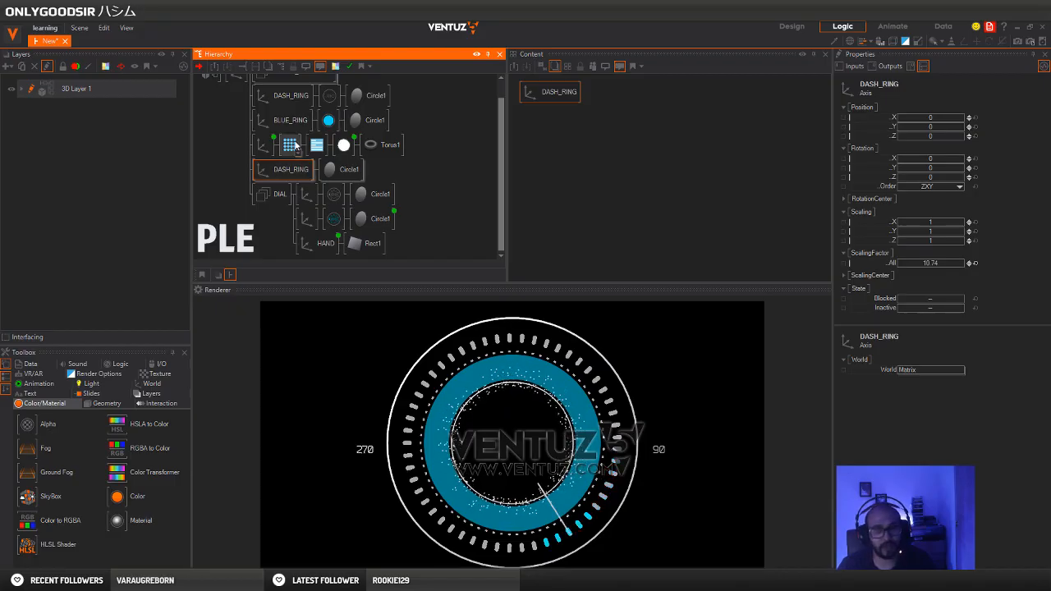
key("ctrl+b")
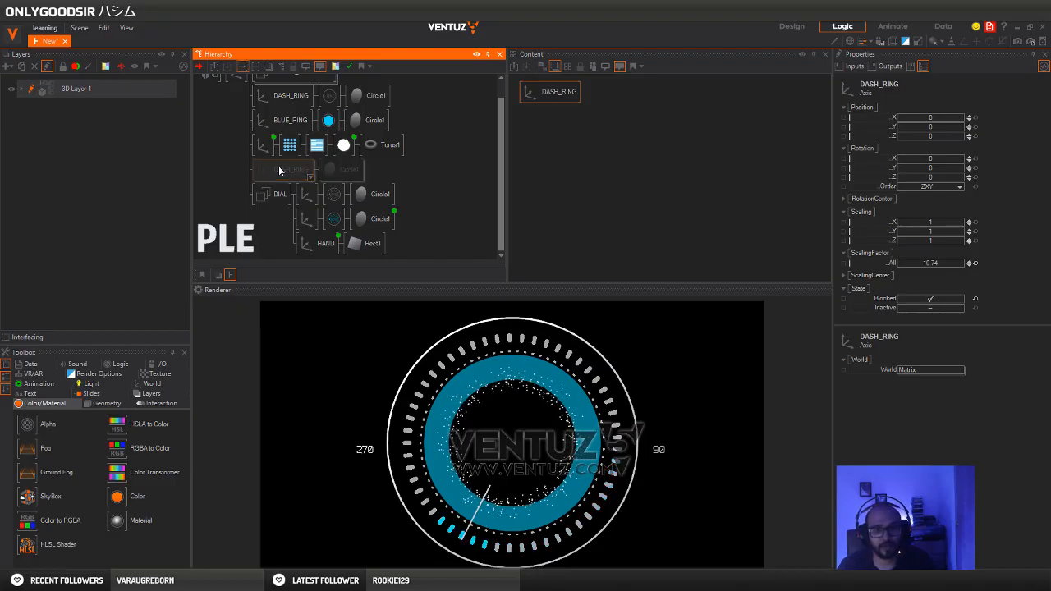
key("ctrl+b")
Rename the DASH_RING axis below the torus branch to INNER_RING
key("F2")
type("I")
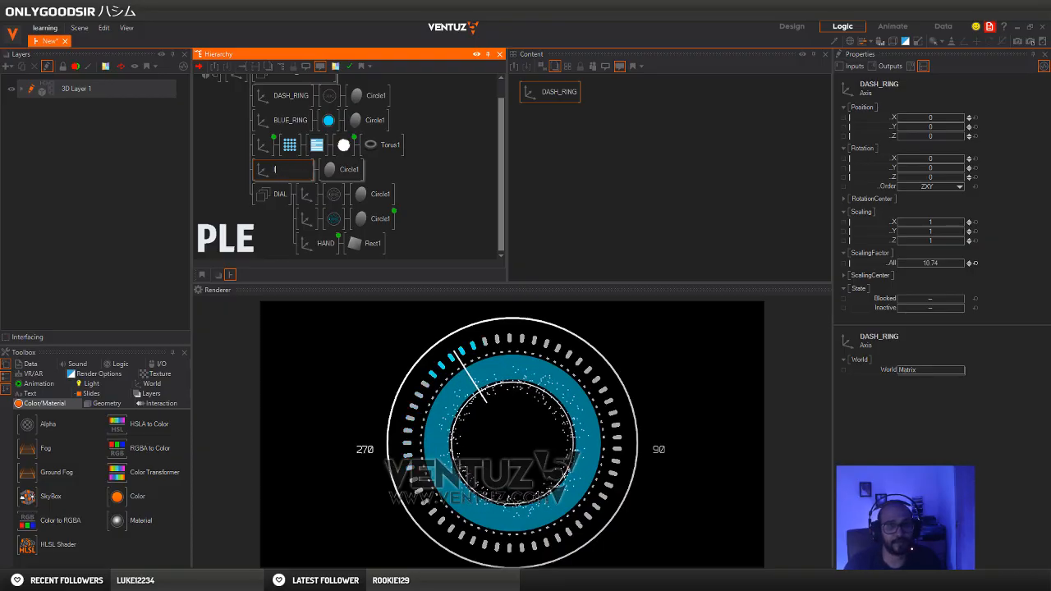
type("NNER_")
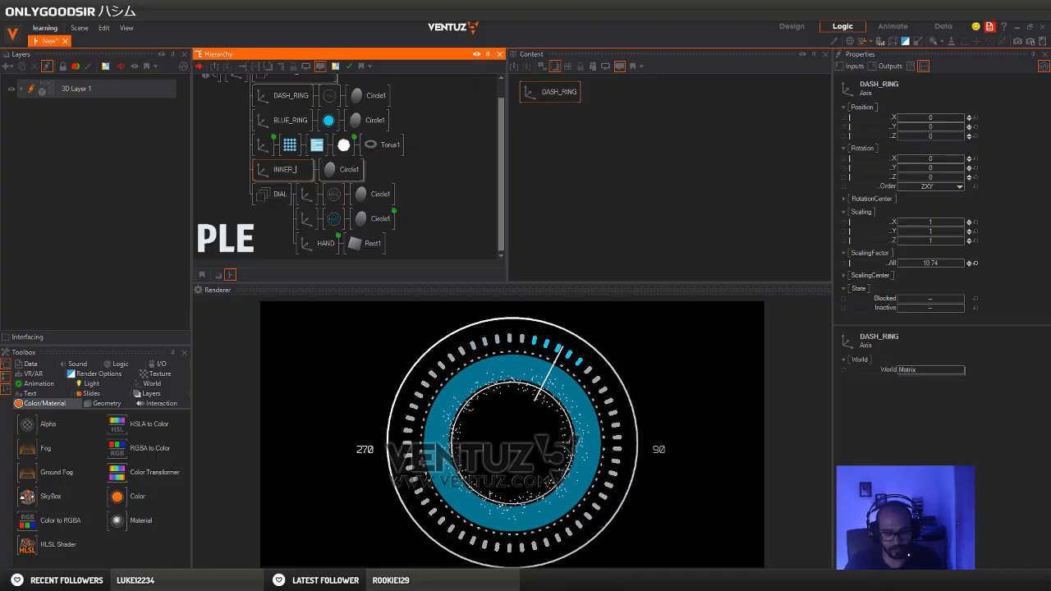
type("RING")
key("Return")
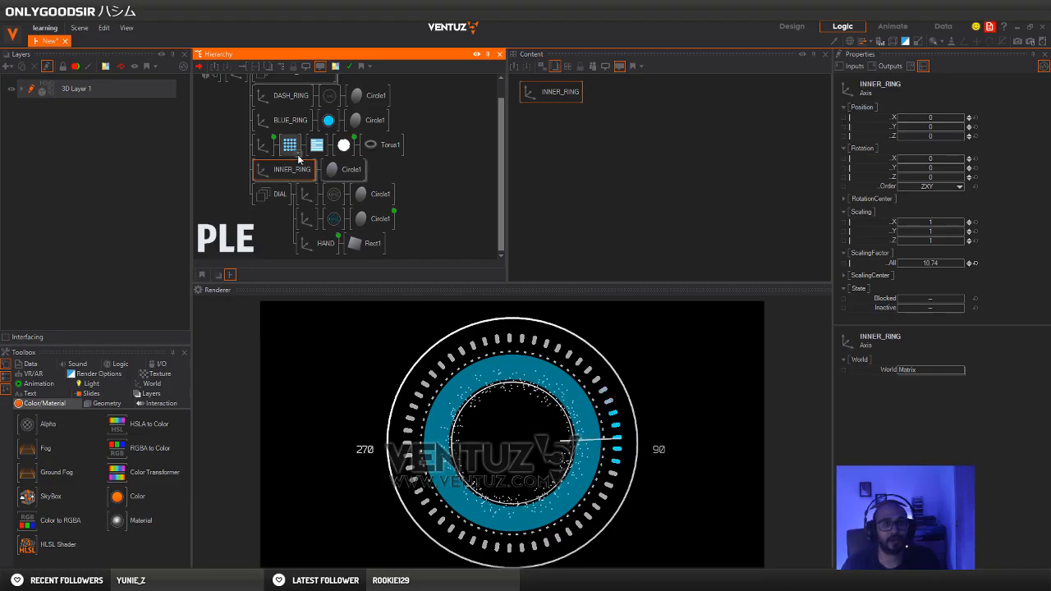
Duplicate the upper DASH_RING branch between the torus branch and INNER_RING, and name the copy INNERDASH_RING
left_click(276, 97)
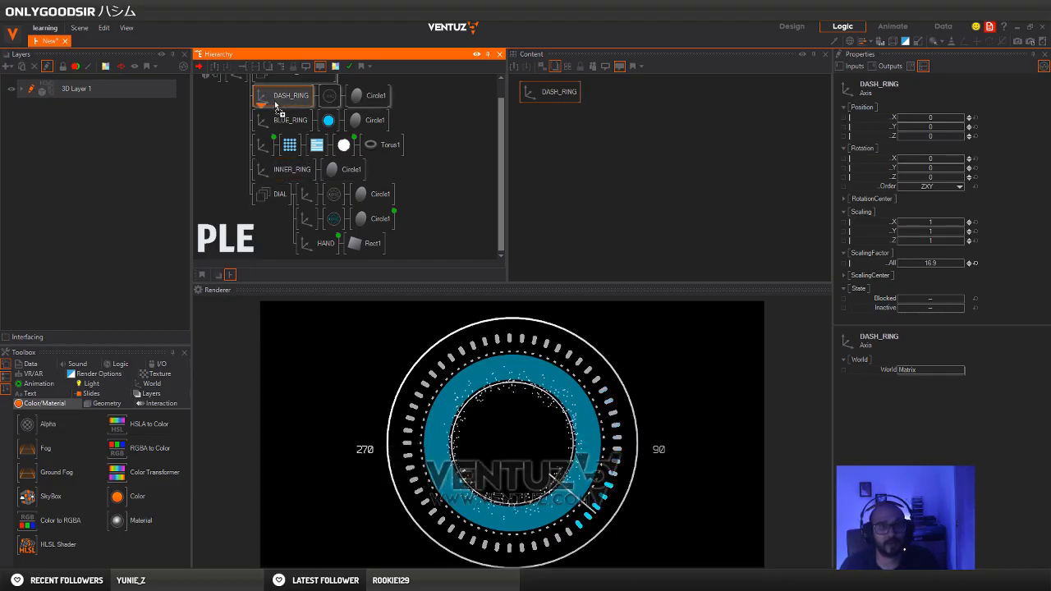
left_click_drag(262, 156, 271, 174)
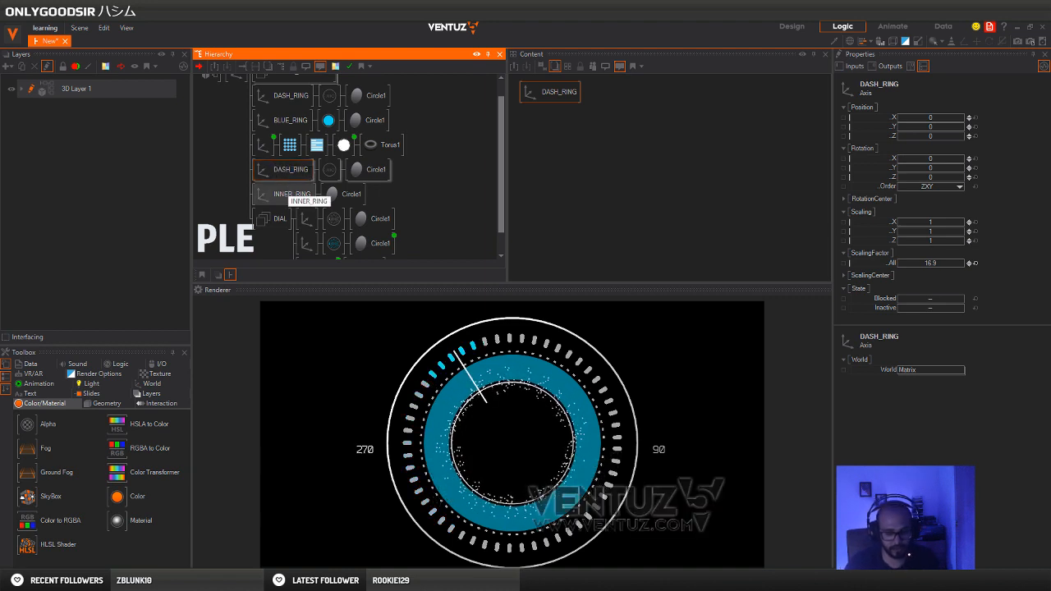
type("R")
key("Return")
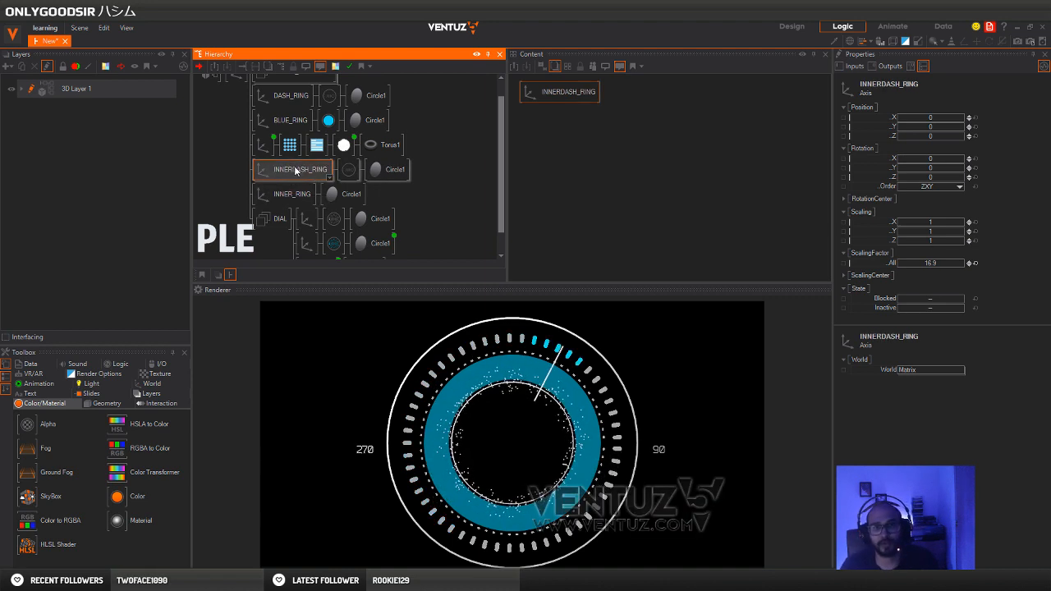
Set INNERDASH_RING's overall scaling factor to 10.11 so its dashes sit inside the inner circle
left_click_drag(941, 269, 899, 264)
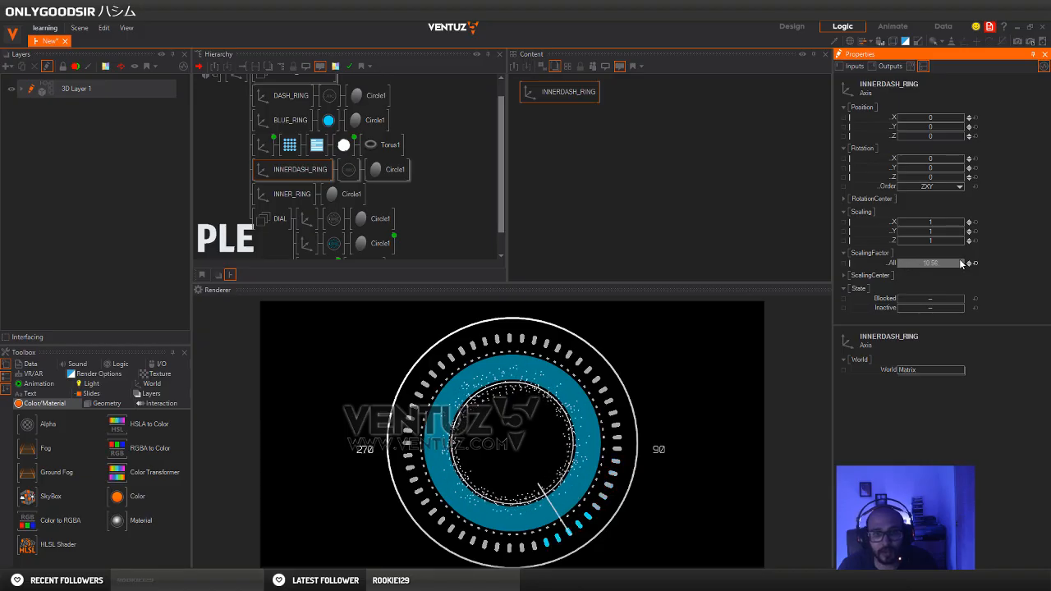
left_click_drag(943, 264, 940, 266)
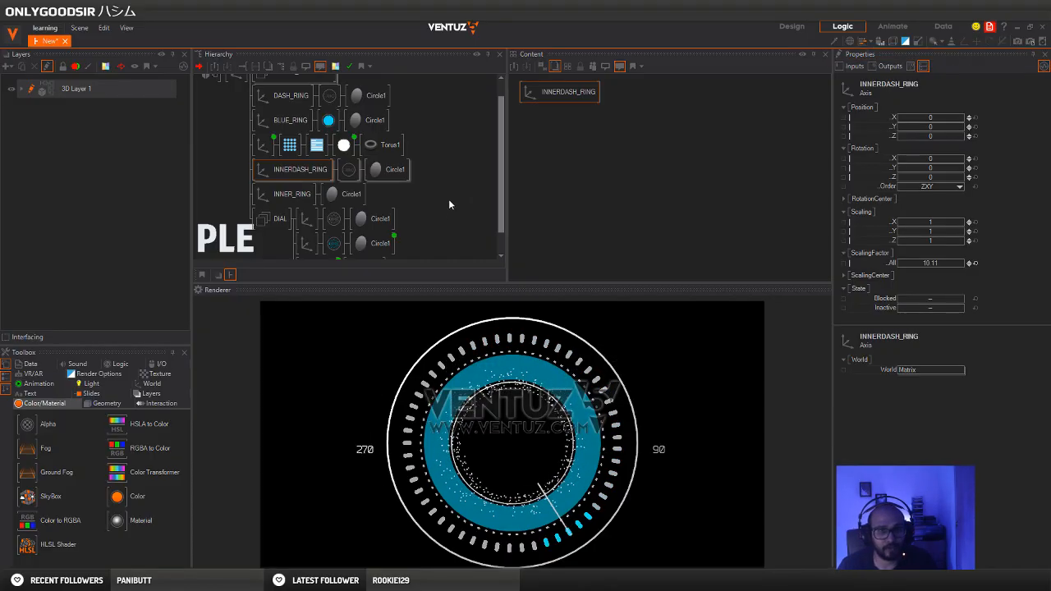
left_click(306, 169)
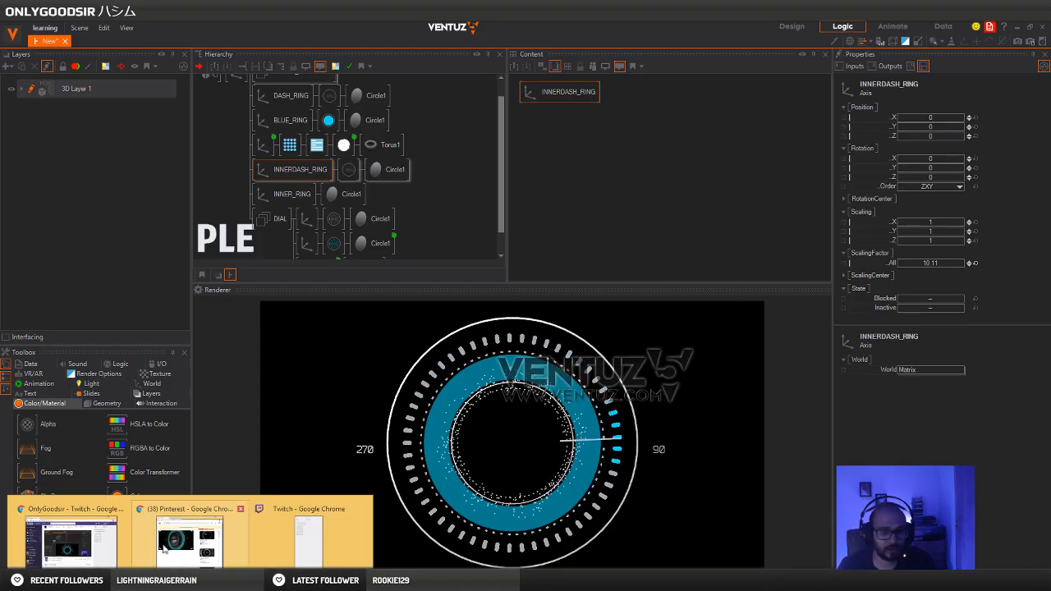
Switch to the Pinterest reference in Chrome to compare the tilted dial's layering, and return to Ventuz
left_click(175, 547)
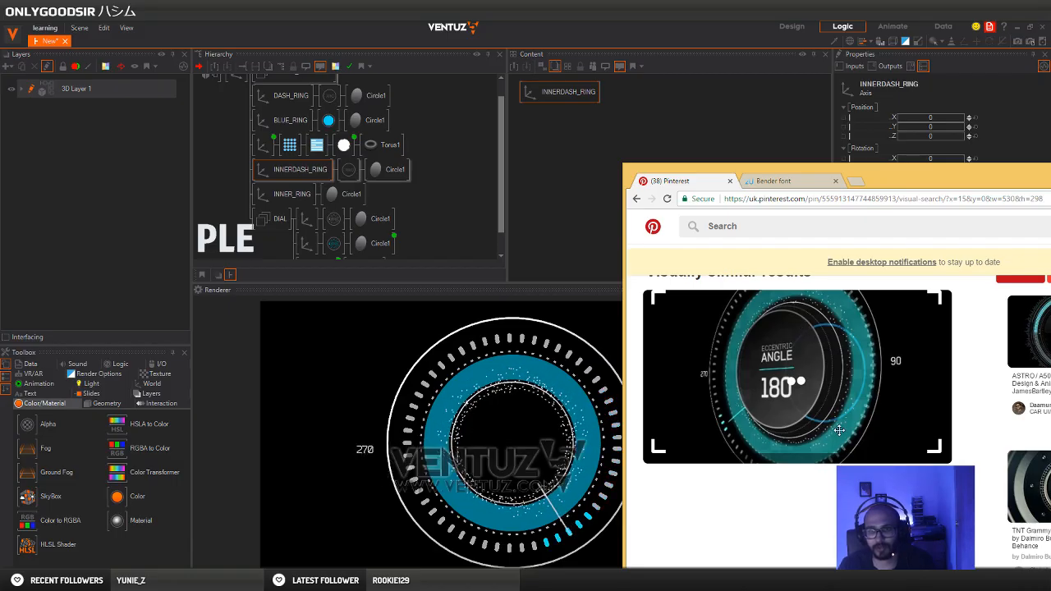
left_click_drag(1005, 186, 839, 196)
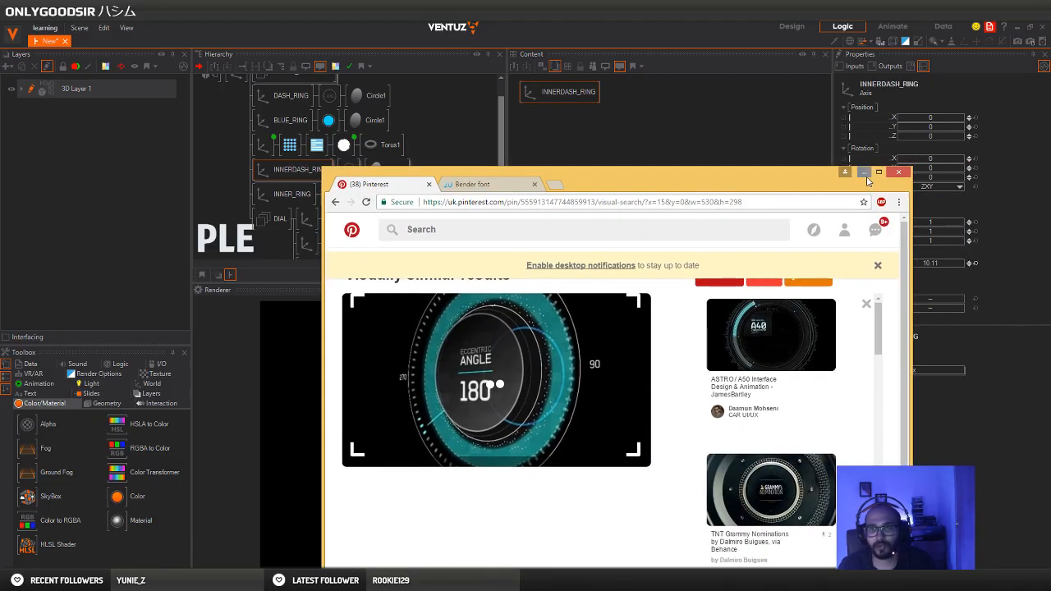
left_click(865, 174)
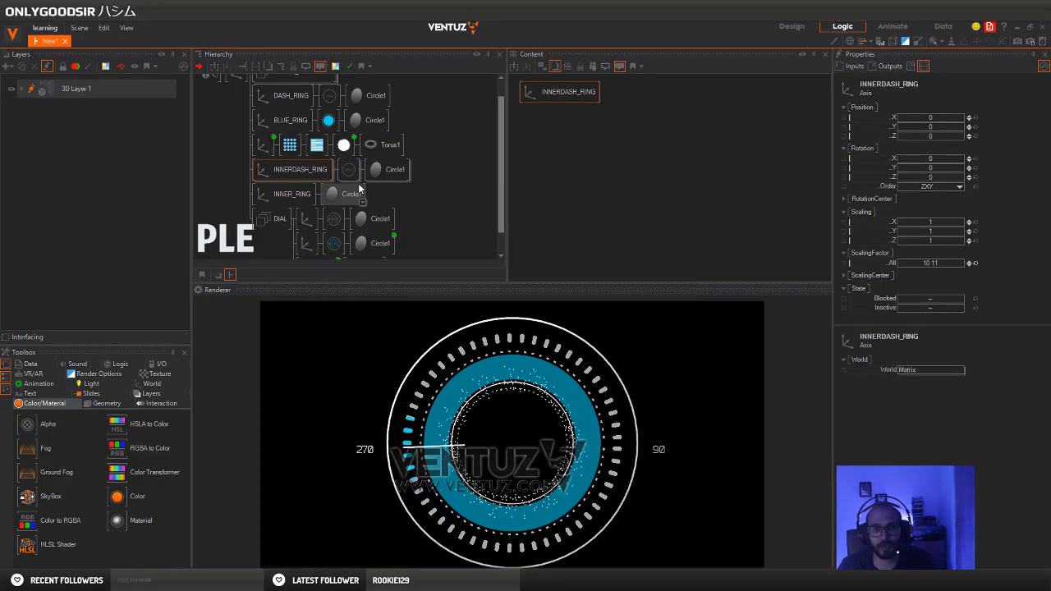
Rotate the topmost axis of the whole design to 56 on Y to see it from the side
left_click(257, 149)
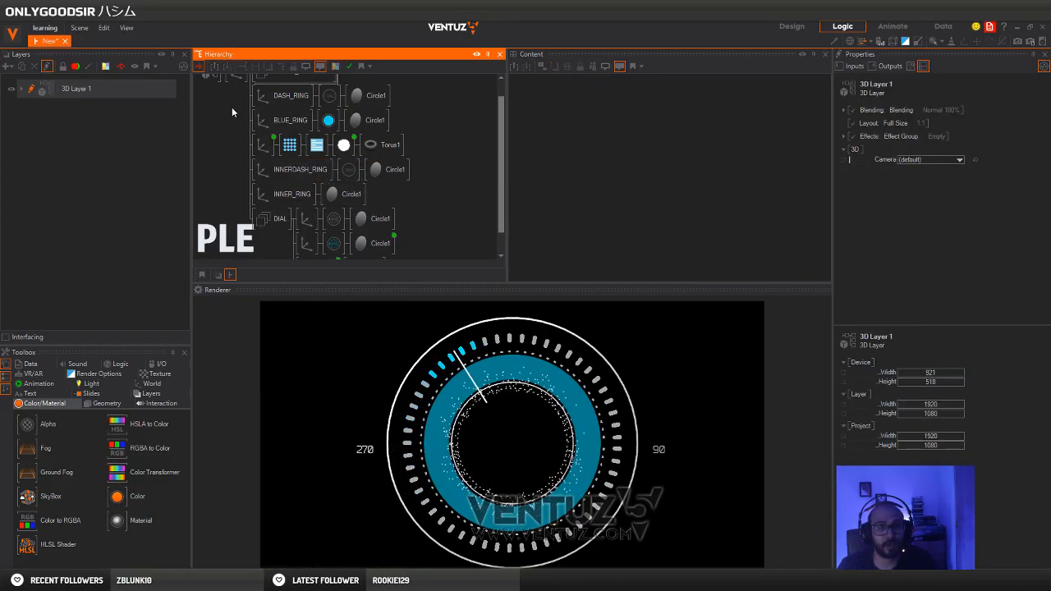
scroll(234, 139, "up", 1)
scroll(239, 95, "down", 1)
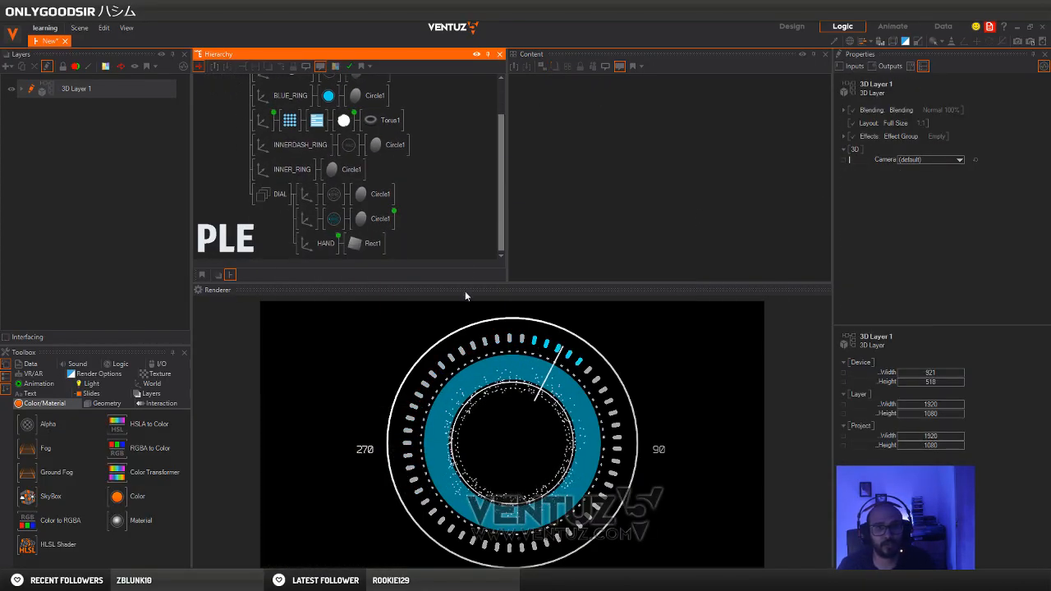
scroll(213, 151, "up", 1)
left_click(240, 91)
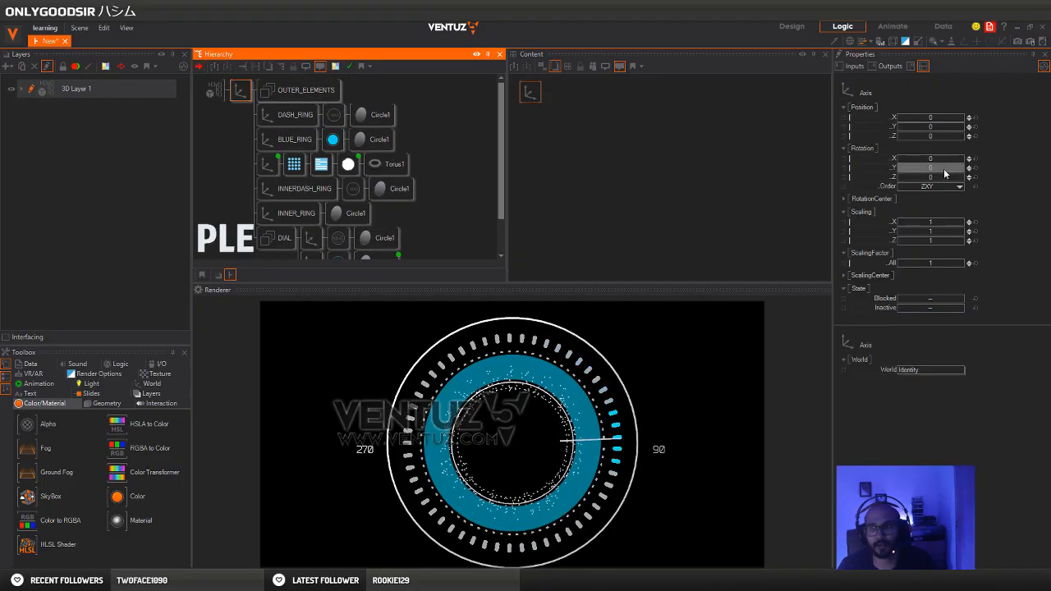
left_click_drag(944, 173, 959, 176)
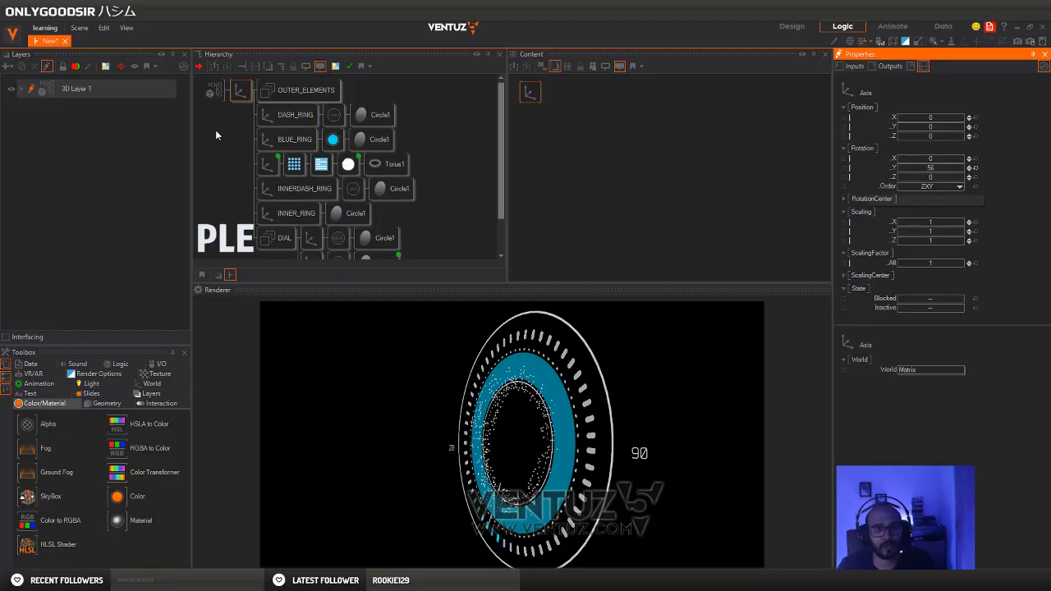
Expand the OUTER_ELEMENTS group and set Position Z of the OUTER axis and both label axes together to 1.56
mouse_move(251, 176)
middle_mouse_down()
mouse_move(242, 112)
mouse_move(252, 179)
middle_mouse_up()
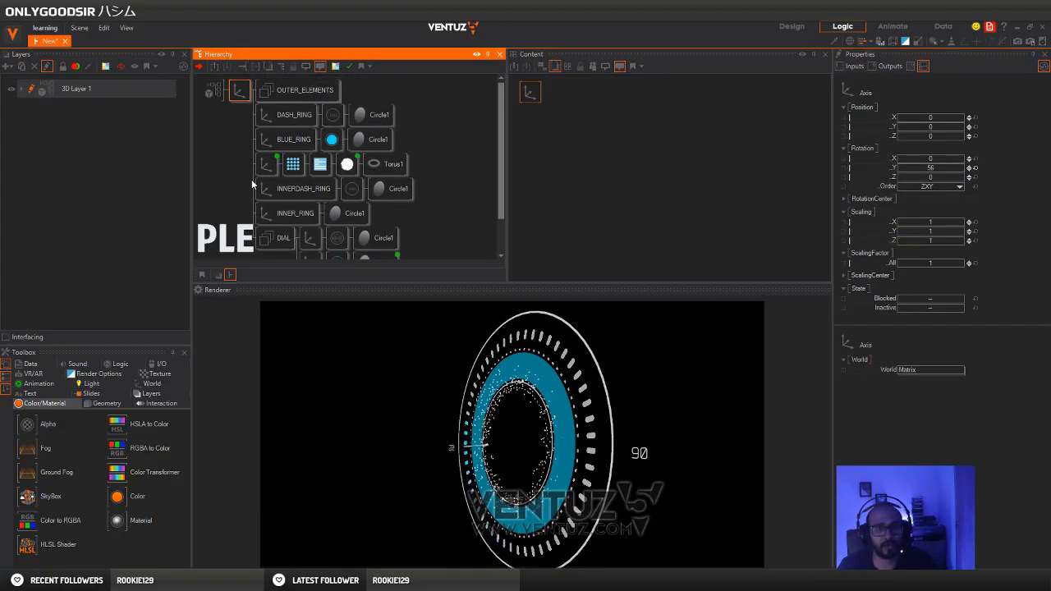
left_click(335, 97)
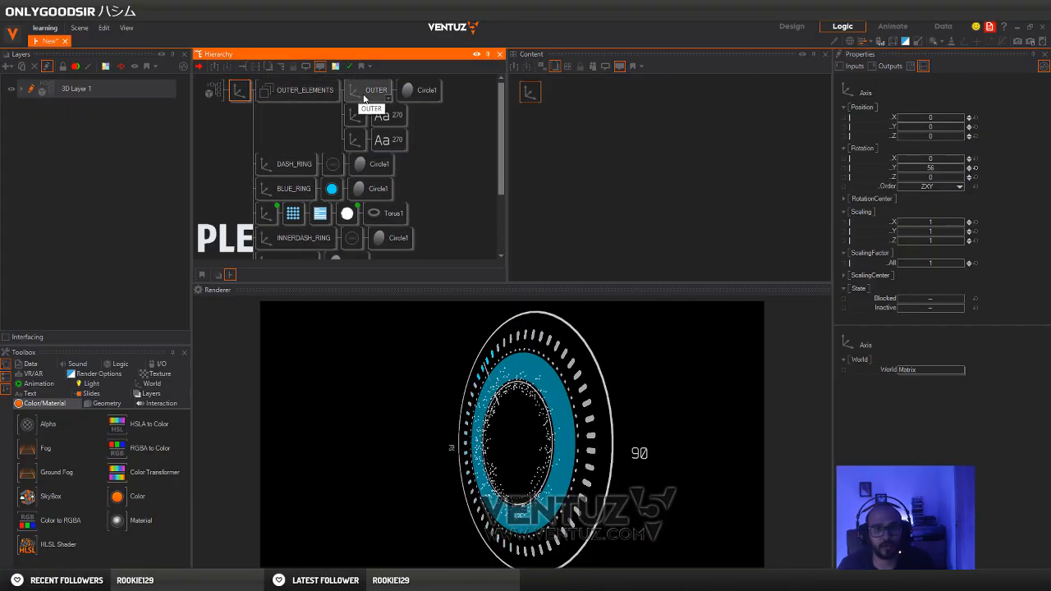
left_click(361, 98)
left_click(362, 126)
left_click(360, 93)
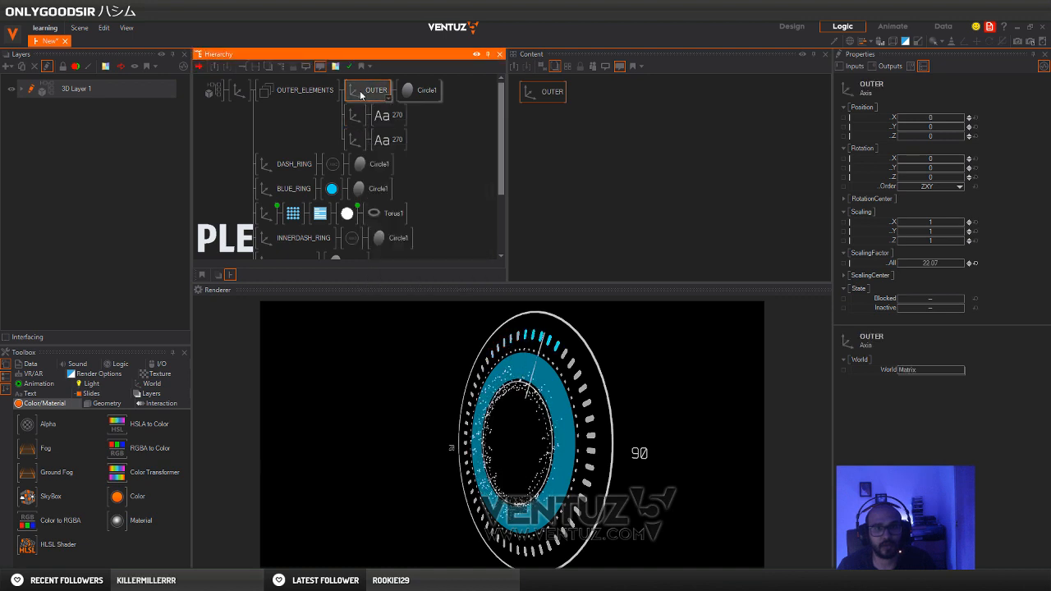
left_click(357, 116, "ctrl")
left_click(354, 139, "ctrl")
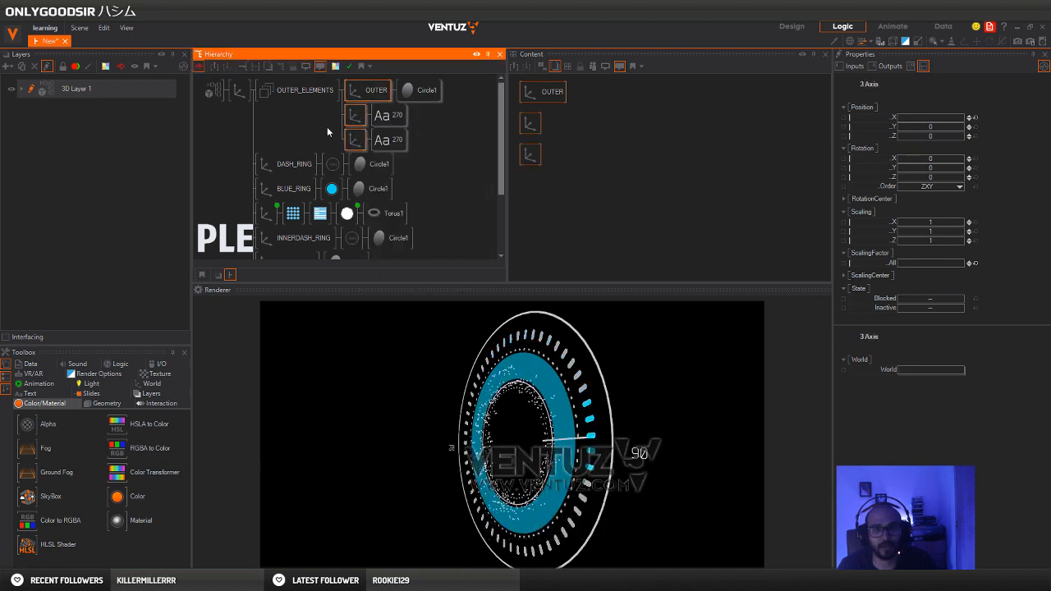
left_click_drag(942, 141, 957, 137)
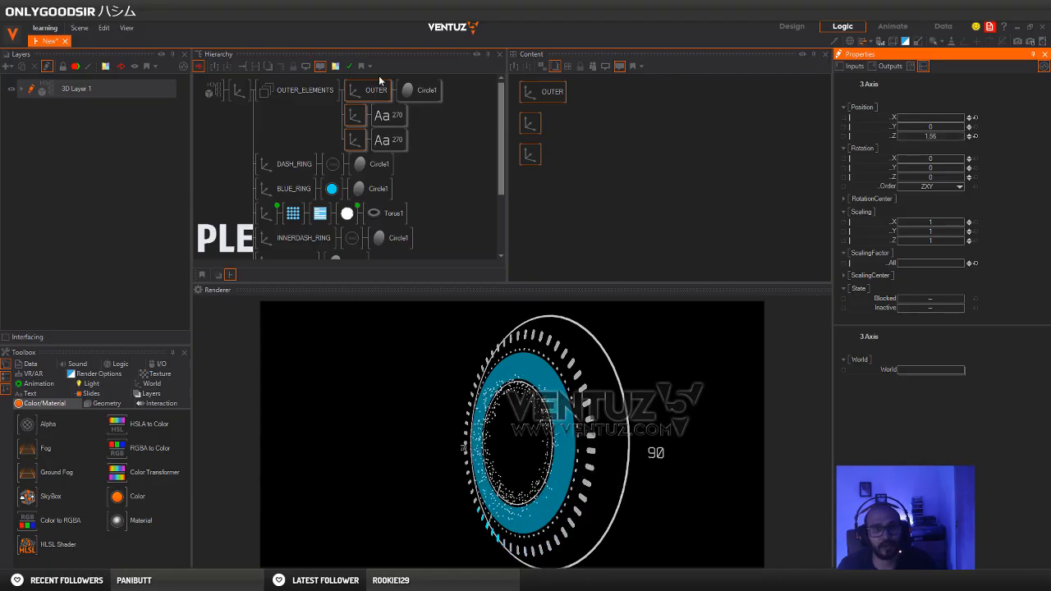
Check the DIAL branches, and reselect the three OUTER_ELEMENTS axes to read their shared Z position
scroll(289, 133, "down", 3)
scroll(283, 222, "down", 1)
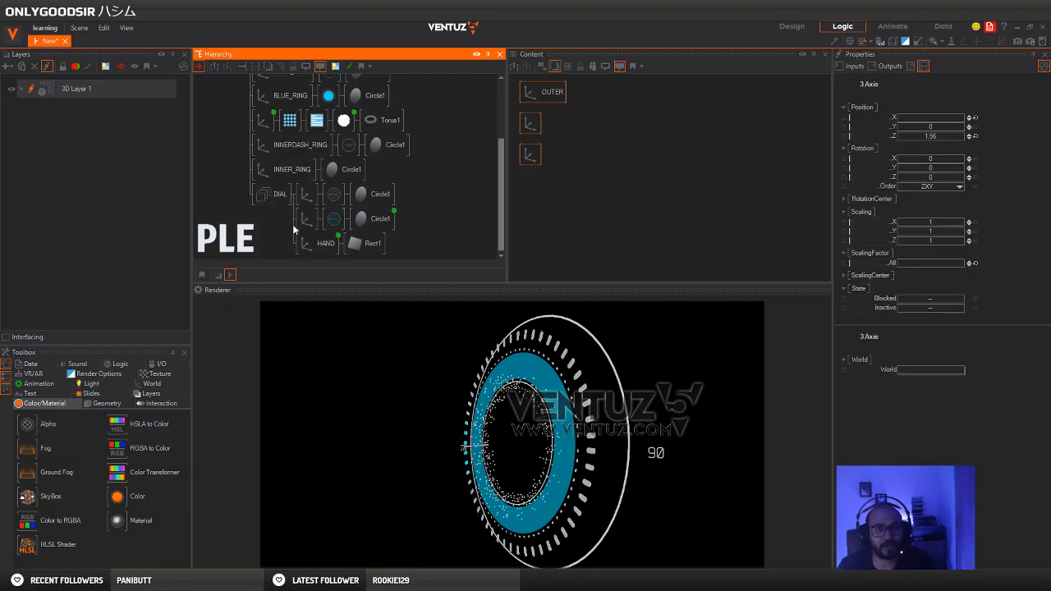
left_click(299, 198)
left_click(283, 214)
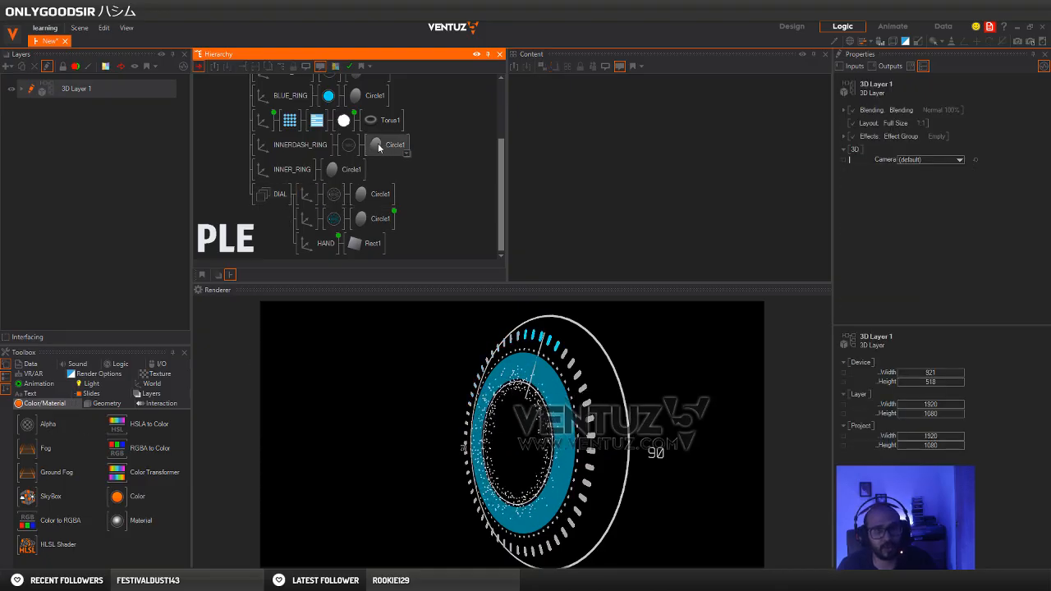
scroll(378, 143, "up", 3)
left_click(355, 115)
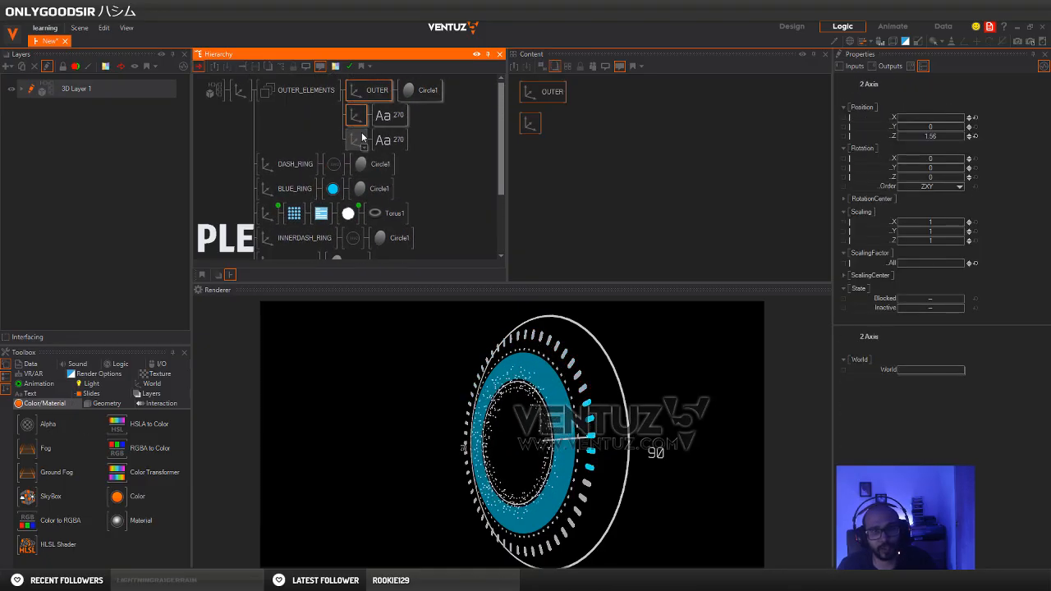
left_click(362, 137, "ctrl")
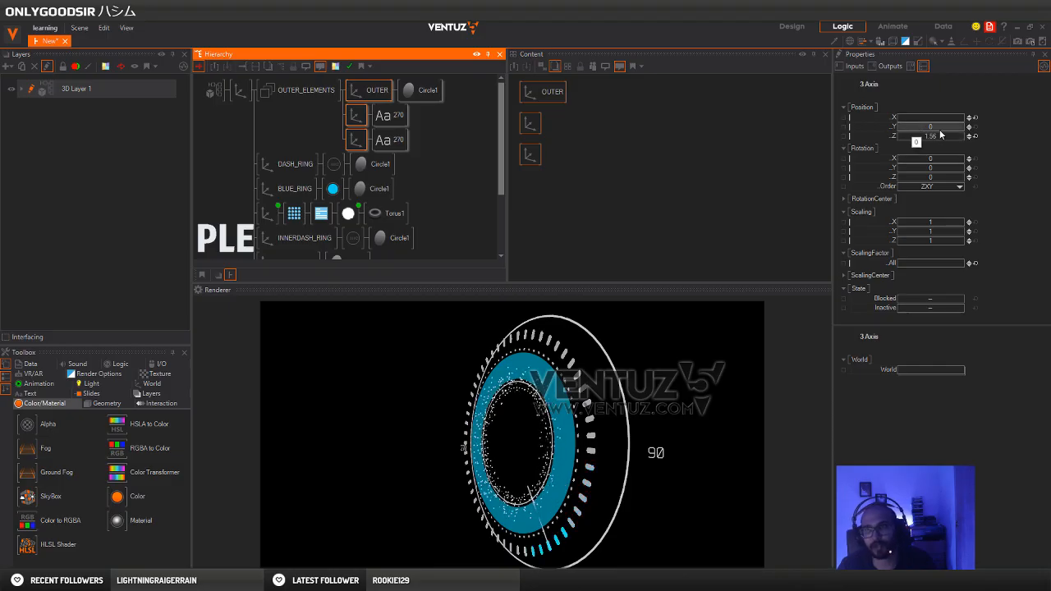
scroll(425, 196, "down", 3)
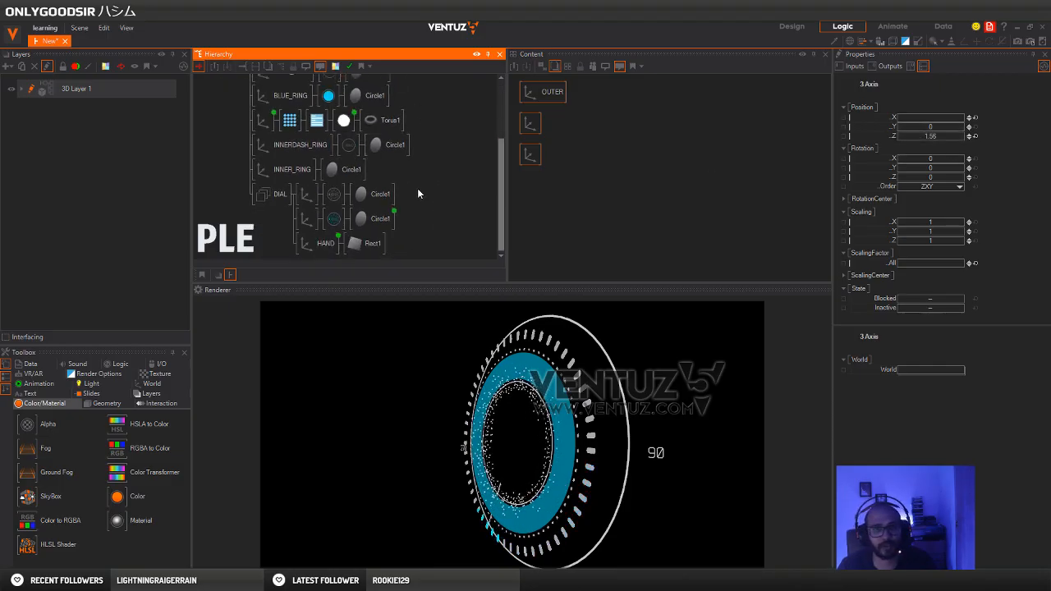
Insert an Axis between the DIAL group and its child branches, and set its Position Z to 1.2
left_click(251, 239)
left_click(151, 383)
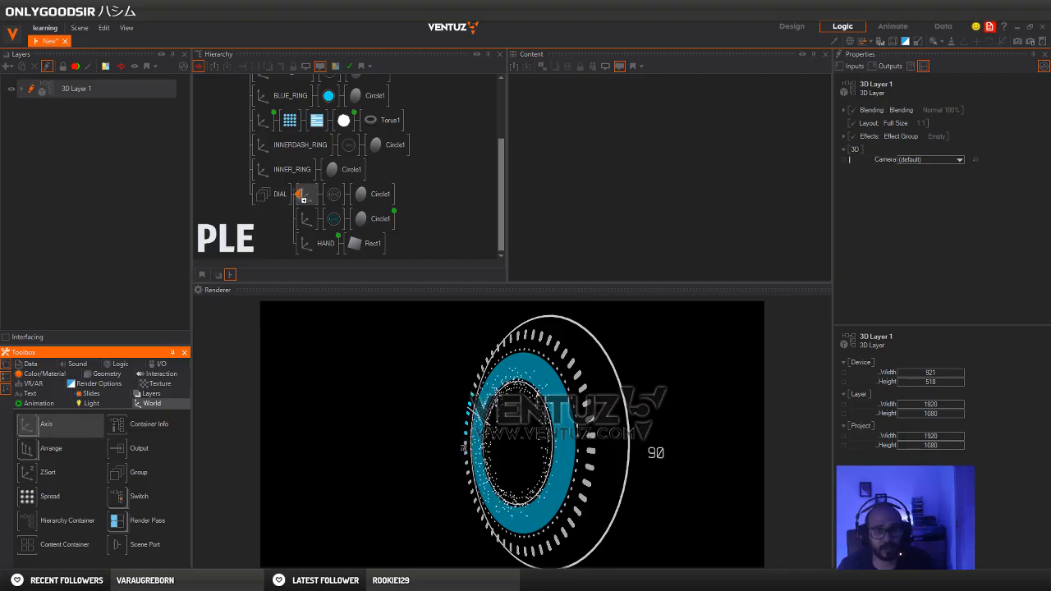
left_click_drag(300, 197, 300, 199)
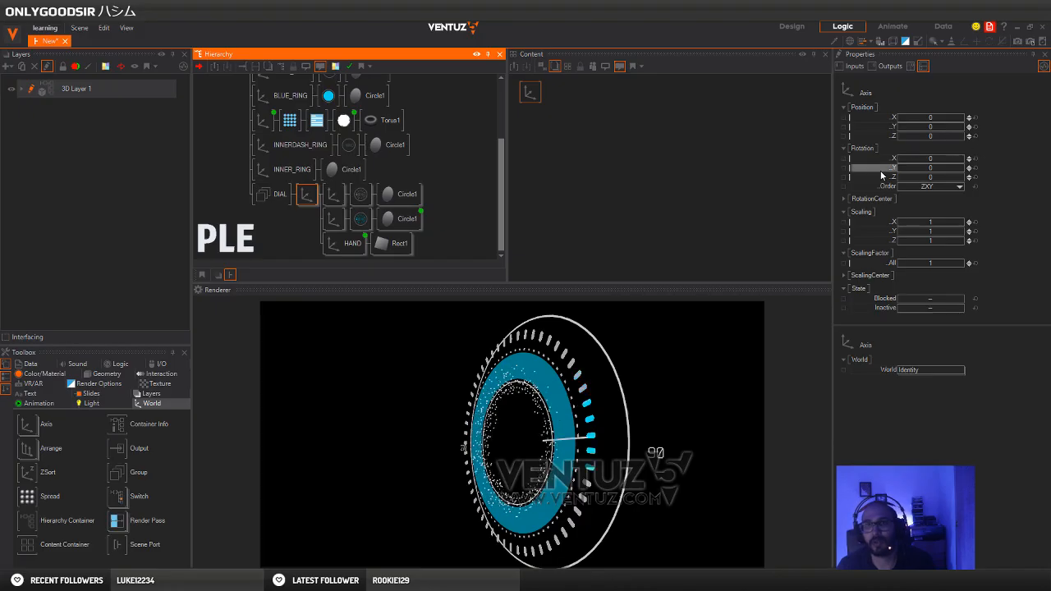
mouse_move(944, 135)
left_mouse_down()
mouse_move(934, 136)
mouse_move(944, 137)
left_mouse_up()
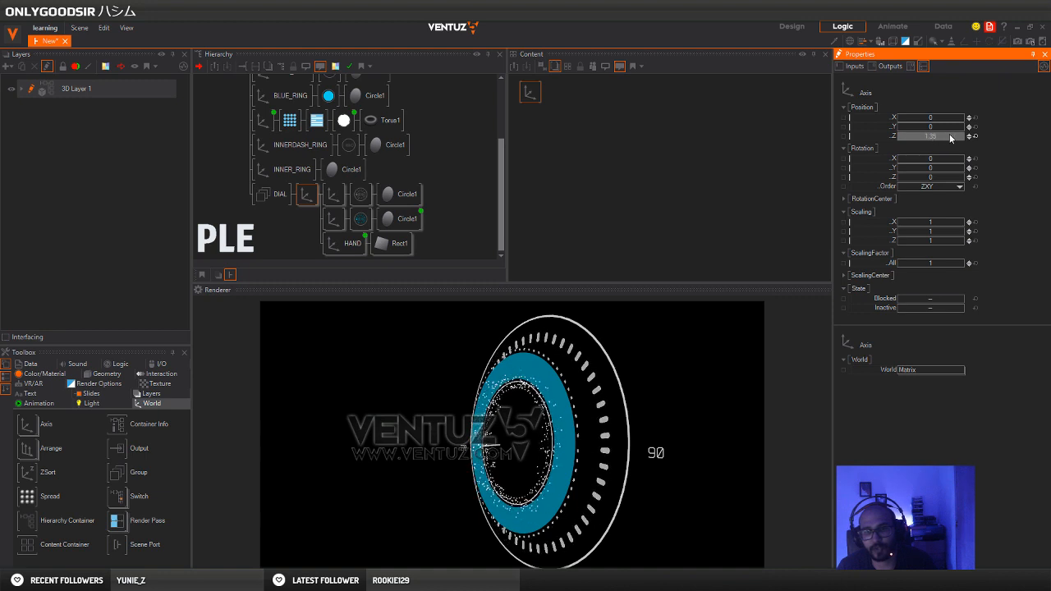
left_click_drag(945, 135, 945, 135)
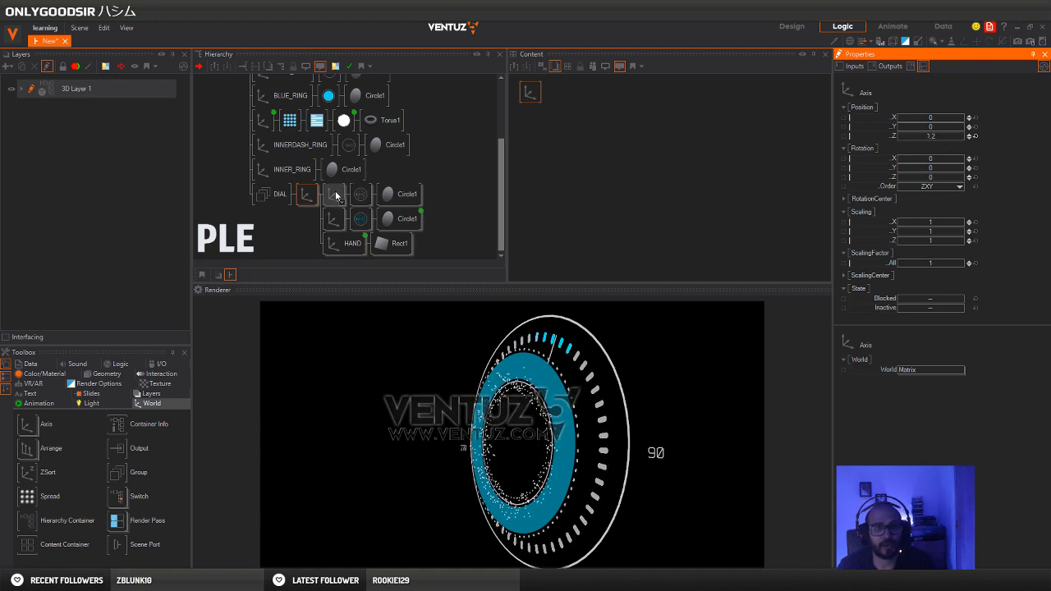
Set BLUE_RING's Position Z to 1.31, and offset INNERDASH_RING backward and the torus axis forward along Z
left_click(275, 102)
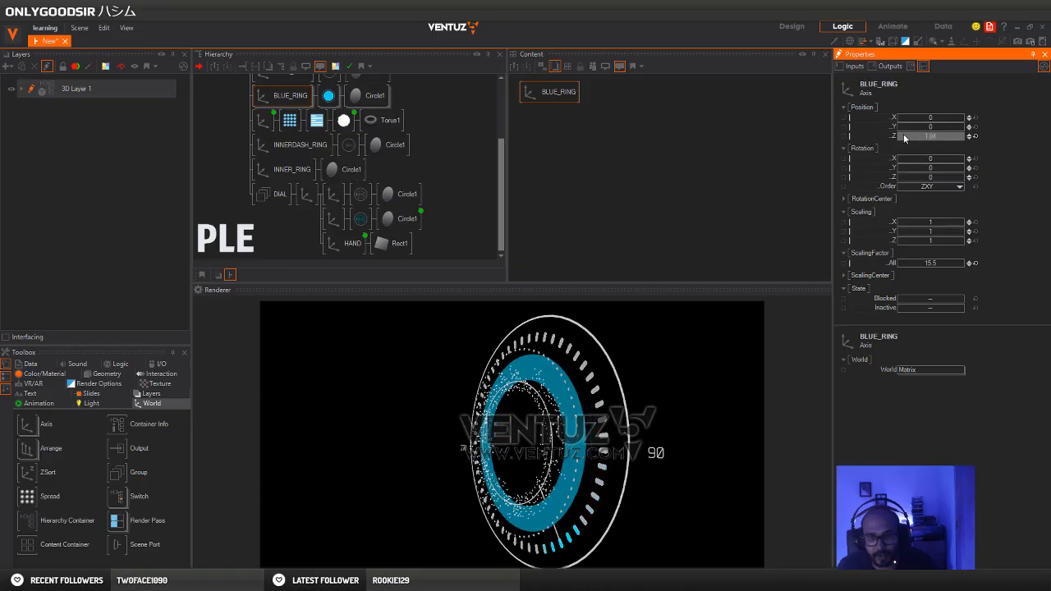
left_click(287, 147)
left_click(288, 147)
mouse_move(969, 137)
left_mouse_down()
mouse_move(920, 139)
mouse_move(954, 138)
left_mouse_up()
left_click(262, 120)
left_click(232, 160)
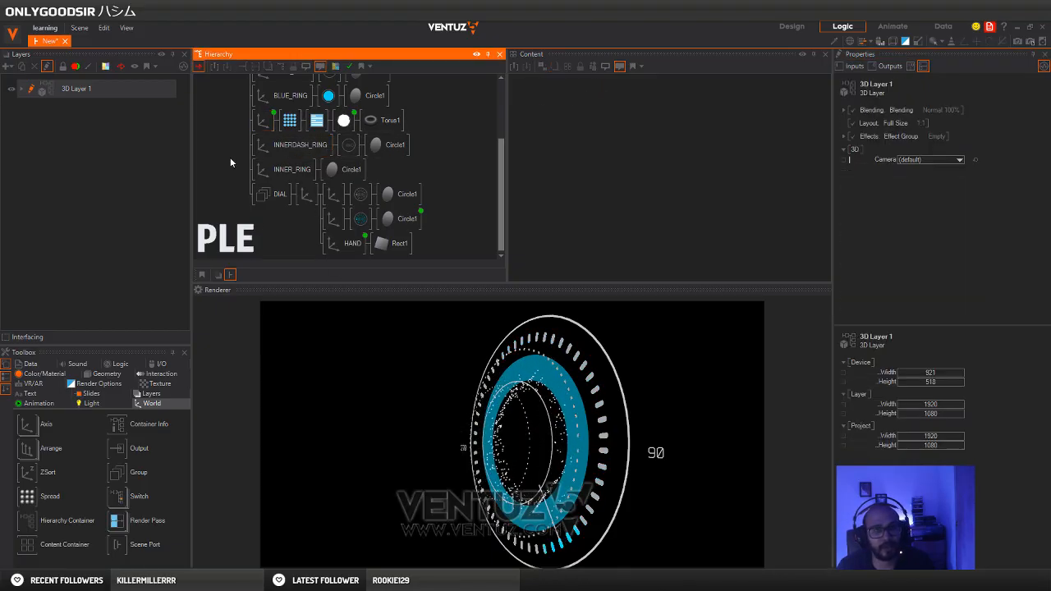
Set the topmost axis's Y rotation to -48 to view the layered dial from the other side
scroll(236, 168, "up", 3)
left_click(236, 91)
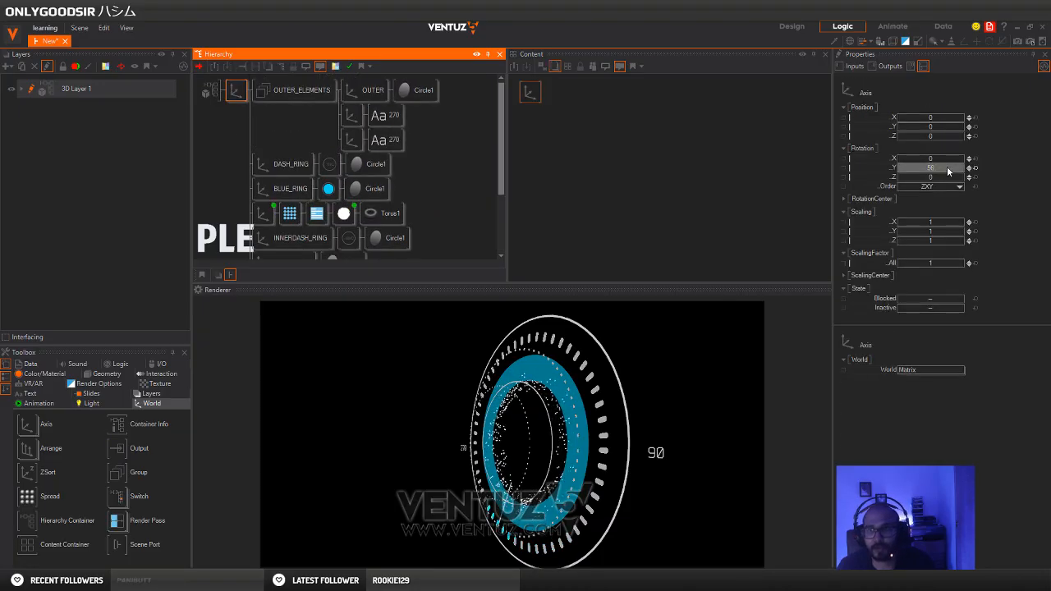
left_click_drag(948, 170, 910, 171)
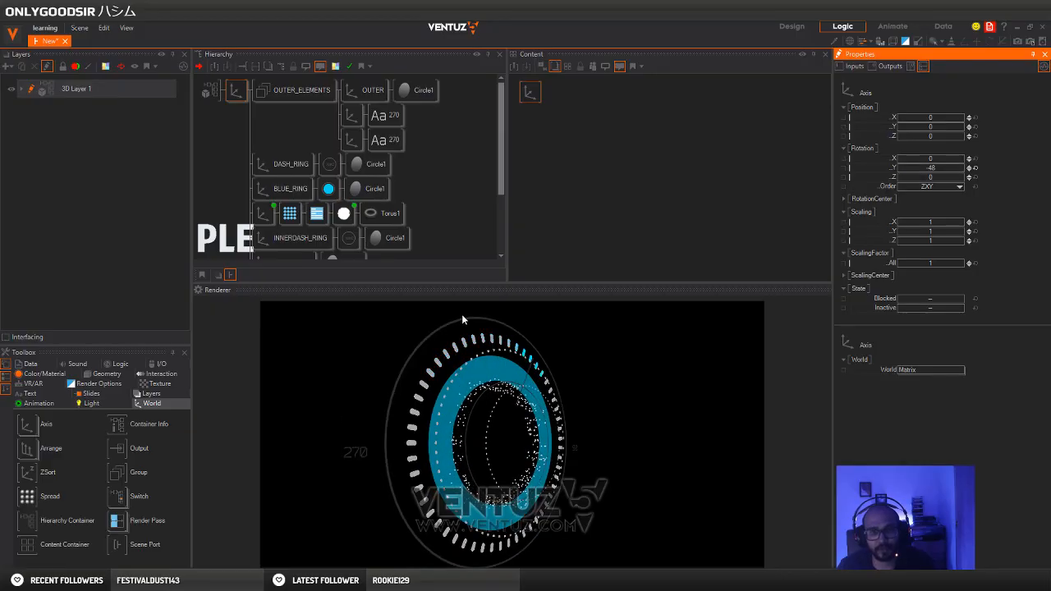
left_click(303, 122)
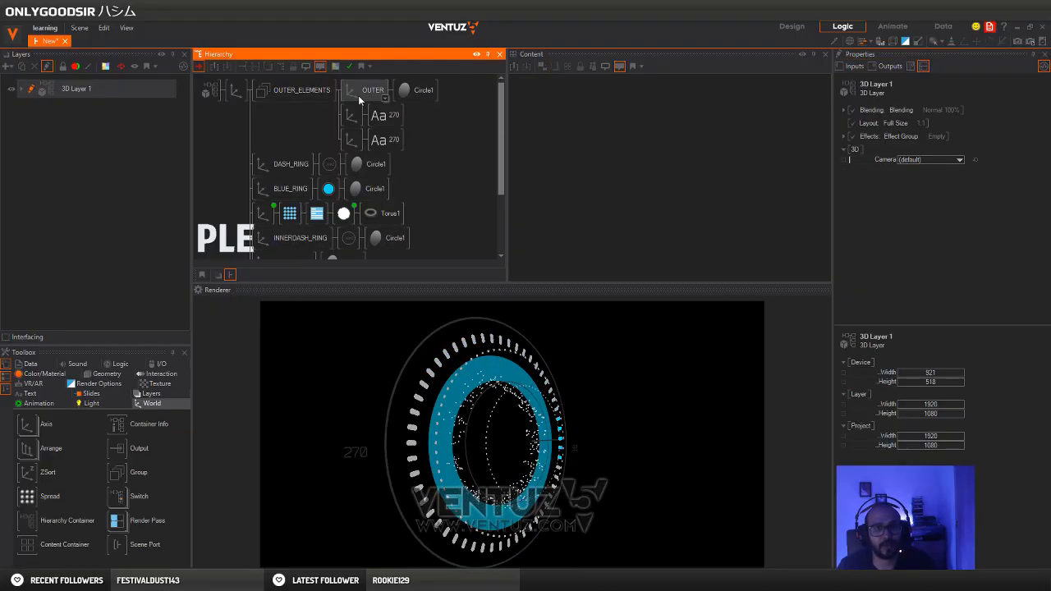
Insert a white Material between the OUTER_ELEMENTS group and its OUTER circle and text branches
left_click(43, 373)
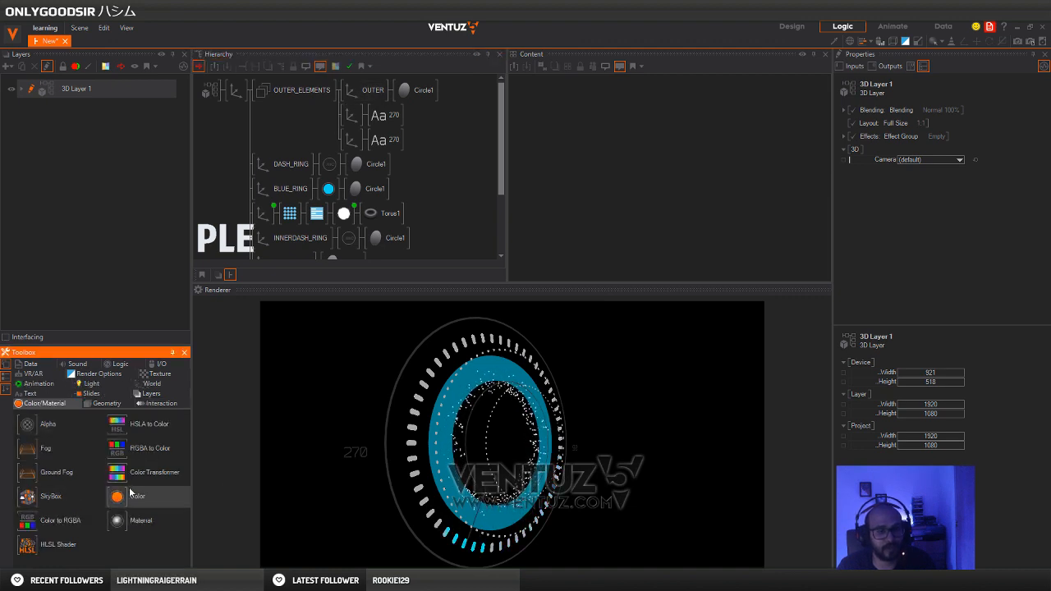
left_click_drag(119, 497, 280, 173)
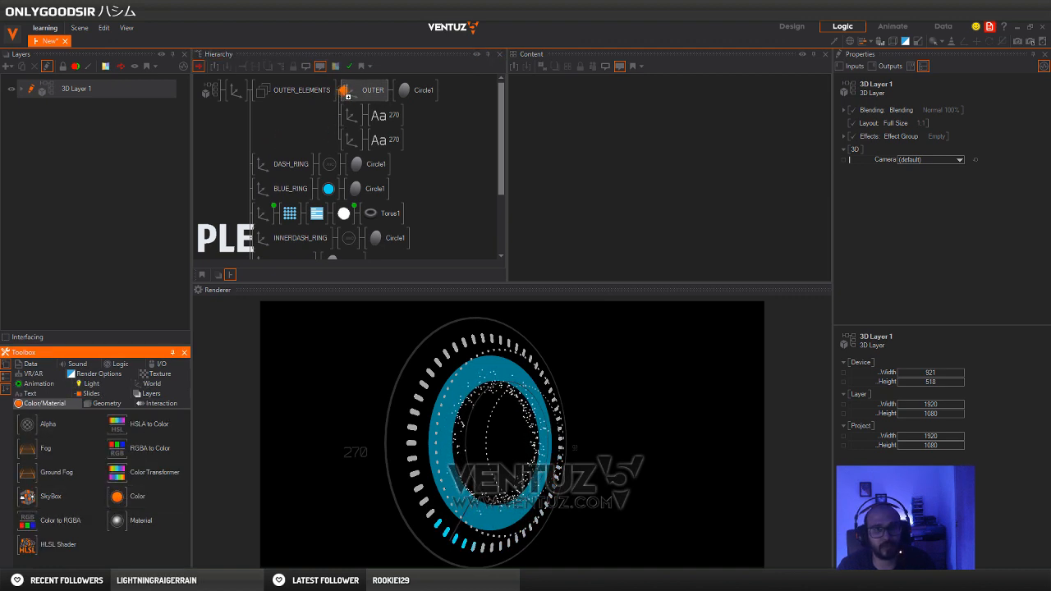
left_click_drag(347, 96, 349, 92)
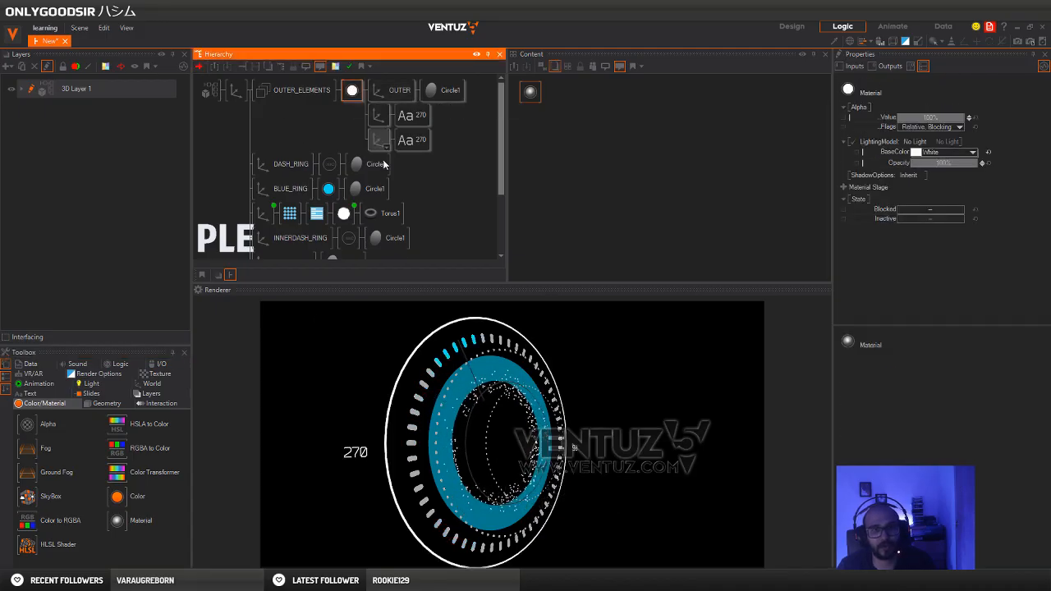
Set the topmost axis's Y rotation to 47 and its Z scaling to 1.08
left_click(233, 93)
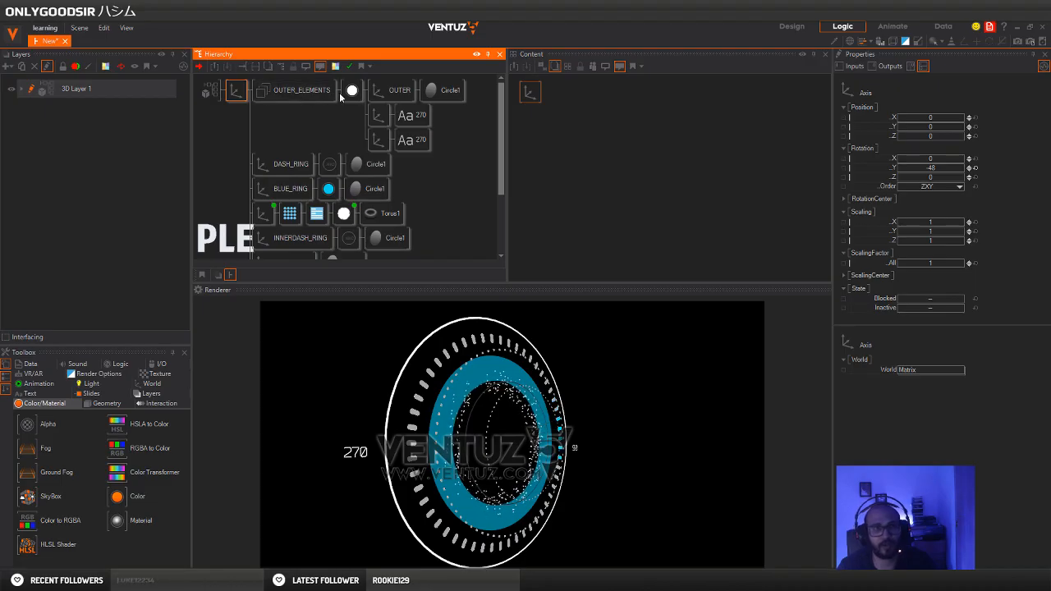
mouse_move(935, 170)
left_mouse_down()
mouse_move(965, 169)
mouse_move(933, 176)
mouse_move(950, 170)
mouse_move(941, 169)
left_mouse_up()
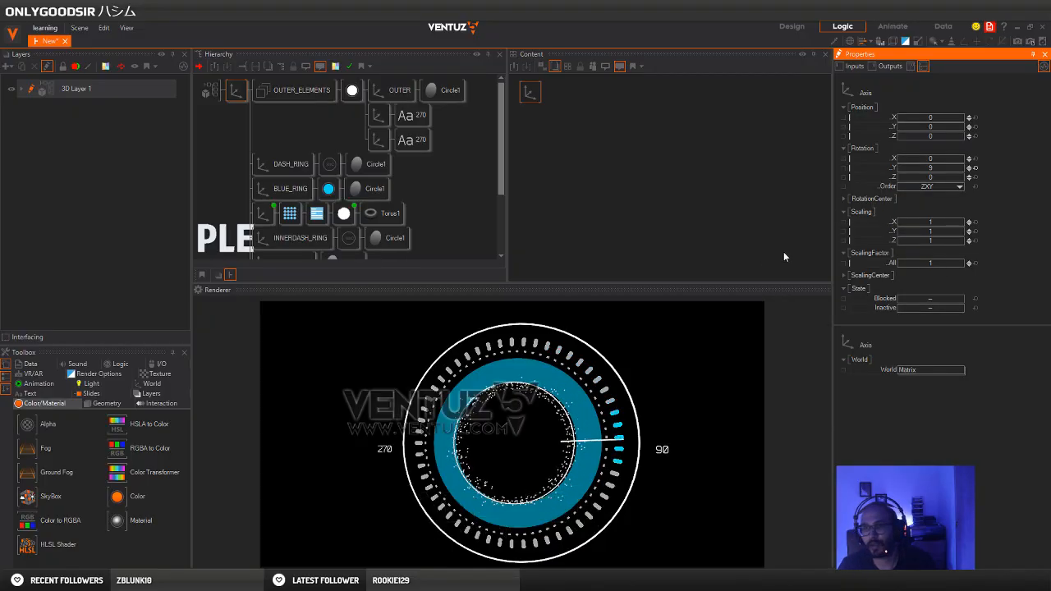
left_click_drag(941, 243, 916, 243)
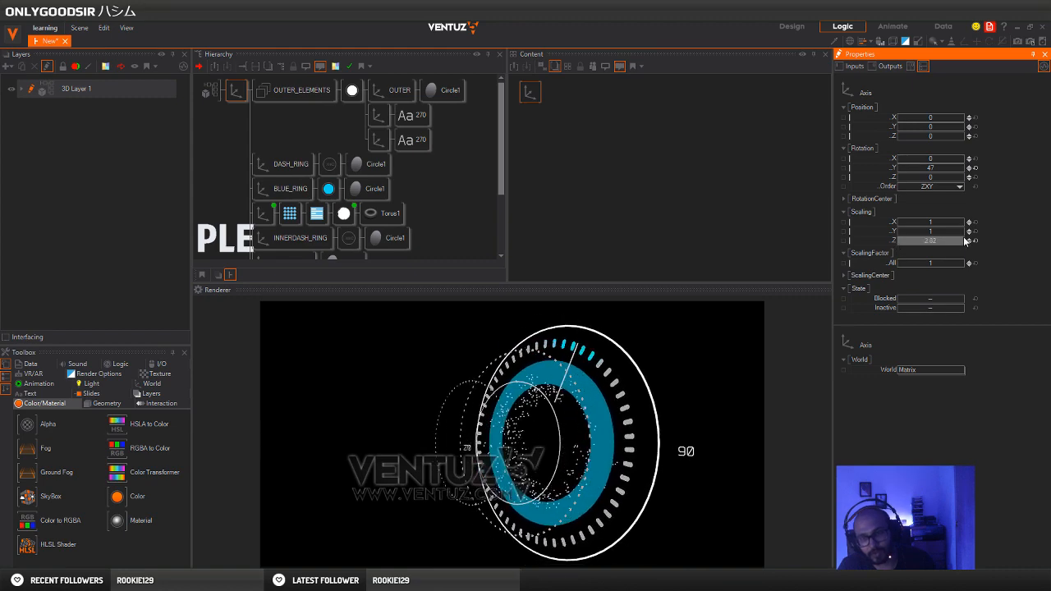
left_click_drag(957, 241, 912, 238)
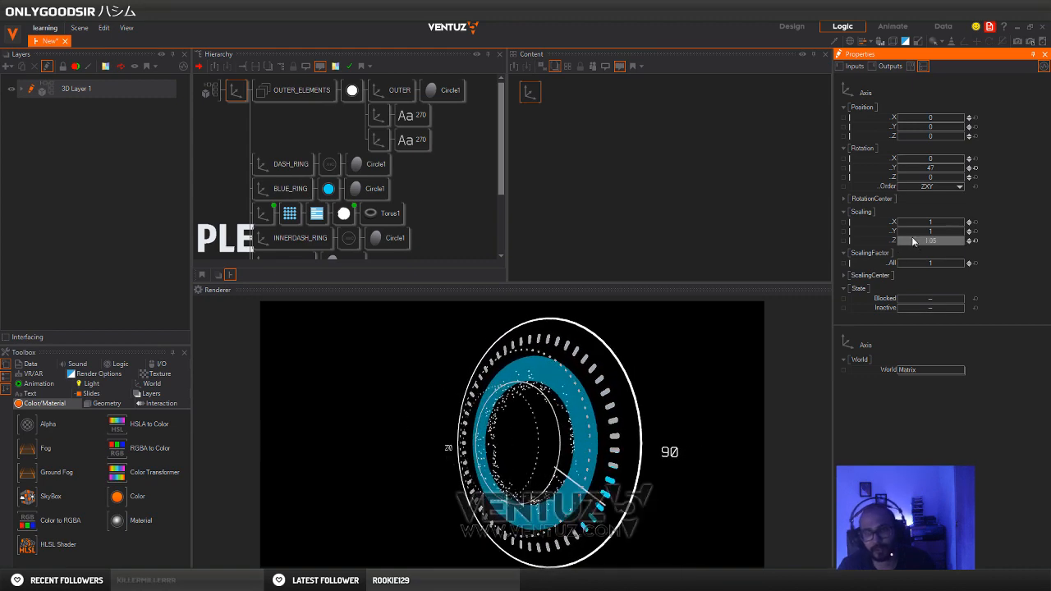
Swing the topmost axis to either side about Y to inspect the layered depth, and reset its Y rotation to 0
left_click(976, 168)
mouse_move(938, 169)
left_mouse_down()
mouse_move(951, 169)
mouse_move(919, 174)
mouse_move(956, 175)
mouse_move(936, 171)
left_mouse_up()
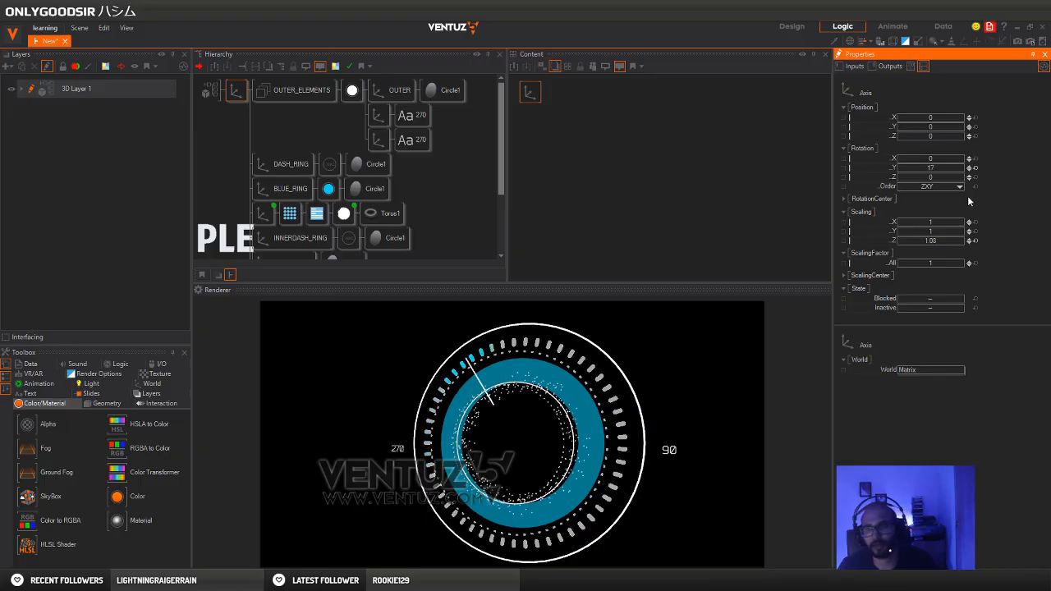
left_click_drag(961, 159, 937, 168)
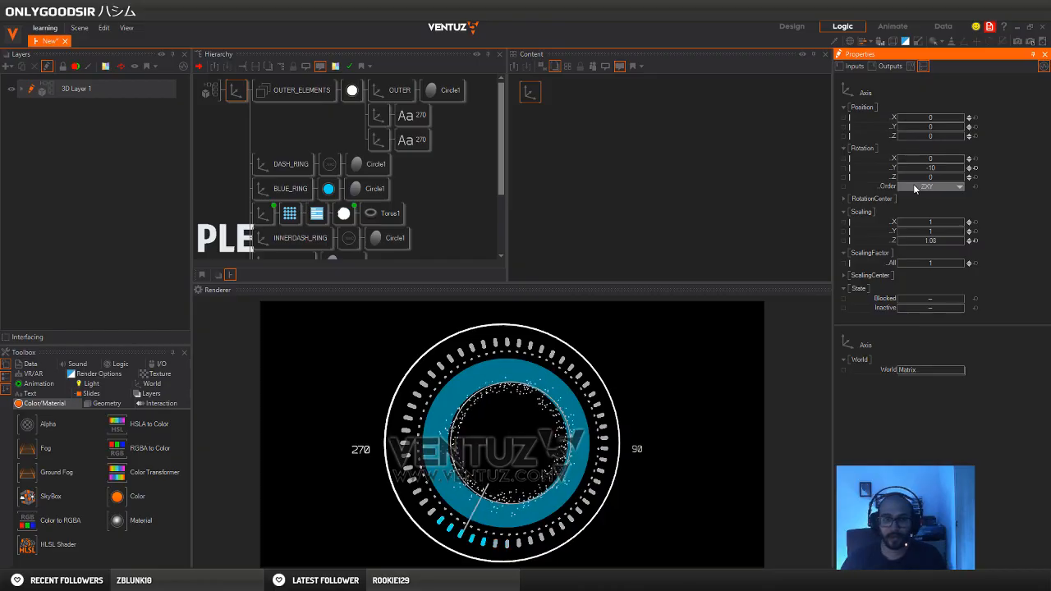
left_click_drag(923, 166, 948, 175)
scroll(934, 172, "up", 10)
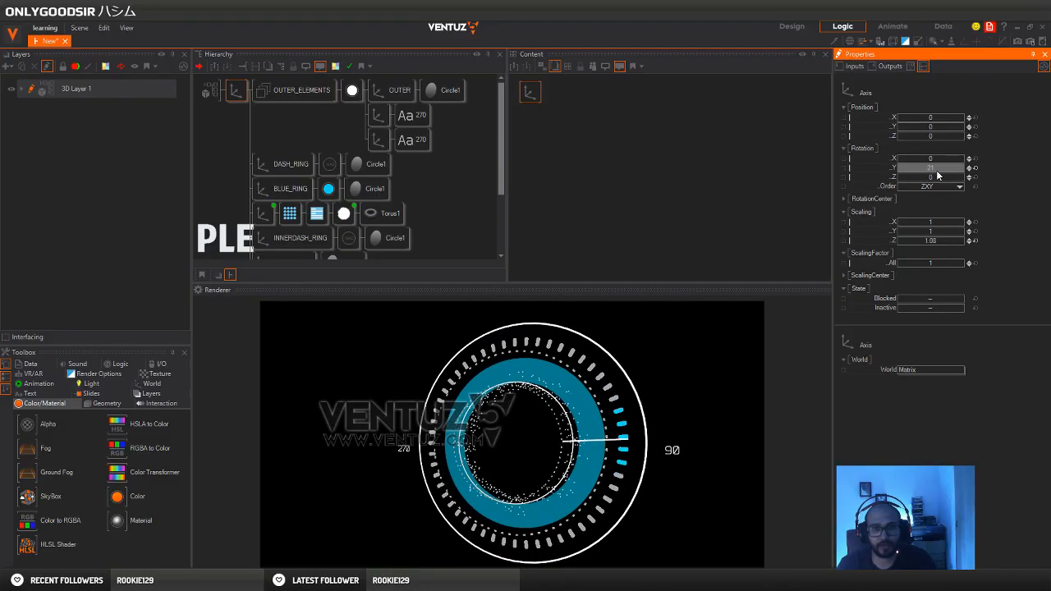
scroll(942, 171, "down", 12)
left_click(974, 167)
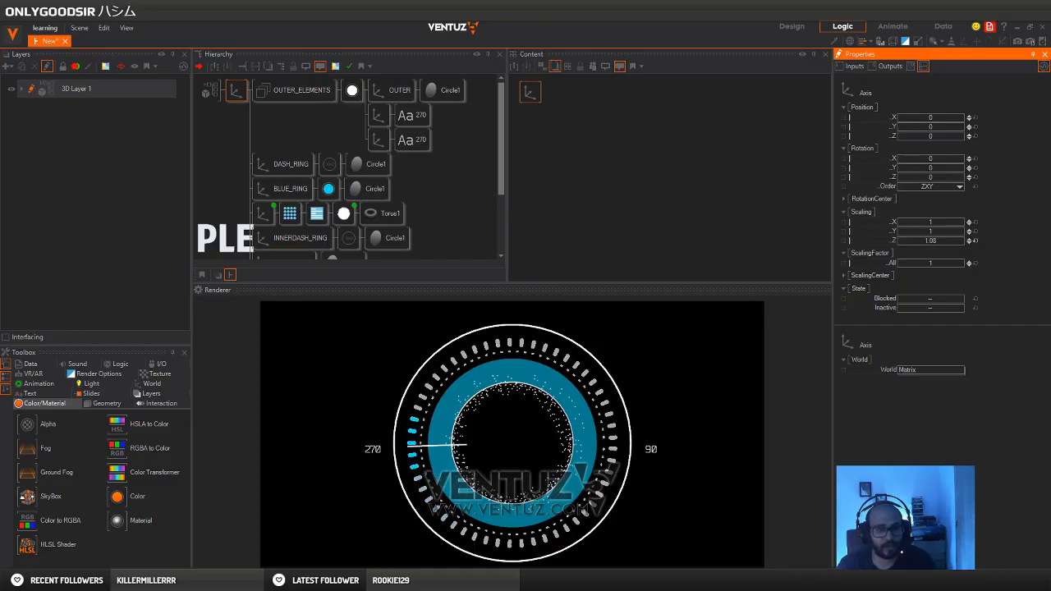
Switch to the browser to check the dial's centre disc in the Pinterest reference, and return to Ventuz
left_click(191, 580)
left_click(180, 560)
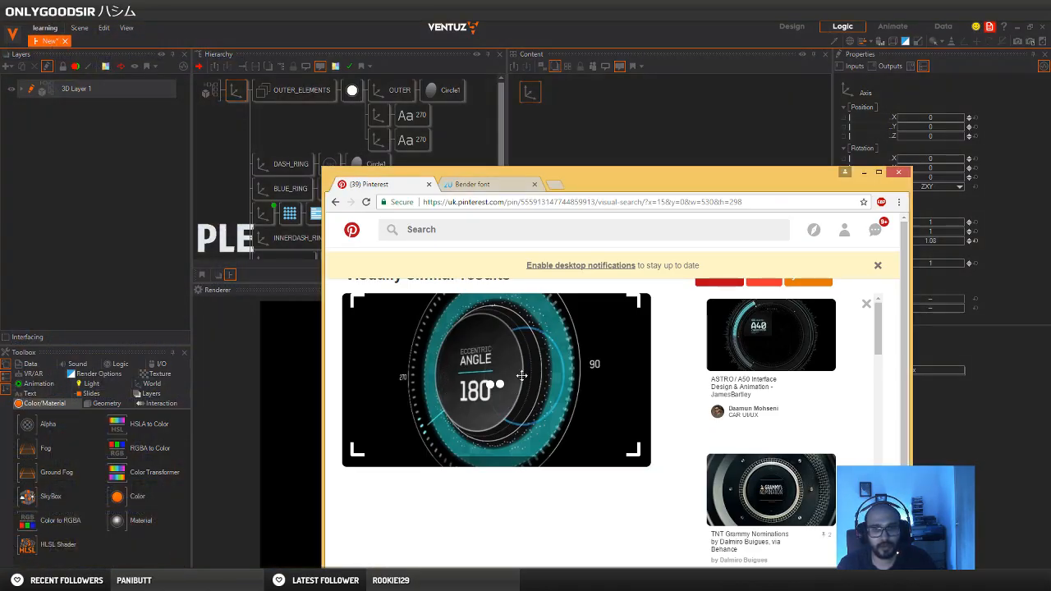
left_click(717, 28)
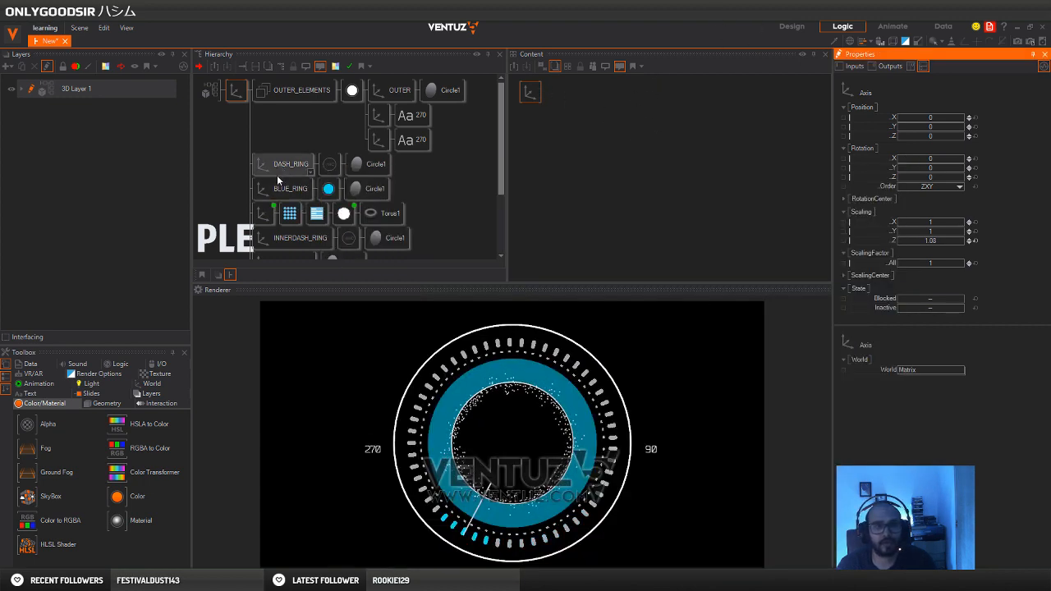
Add a new Axis branch below the DIAL group and attach a Circle to it
left_click(238, 198)
scroll(247, 164, "down", 3)
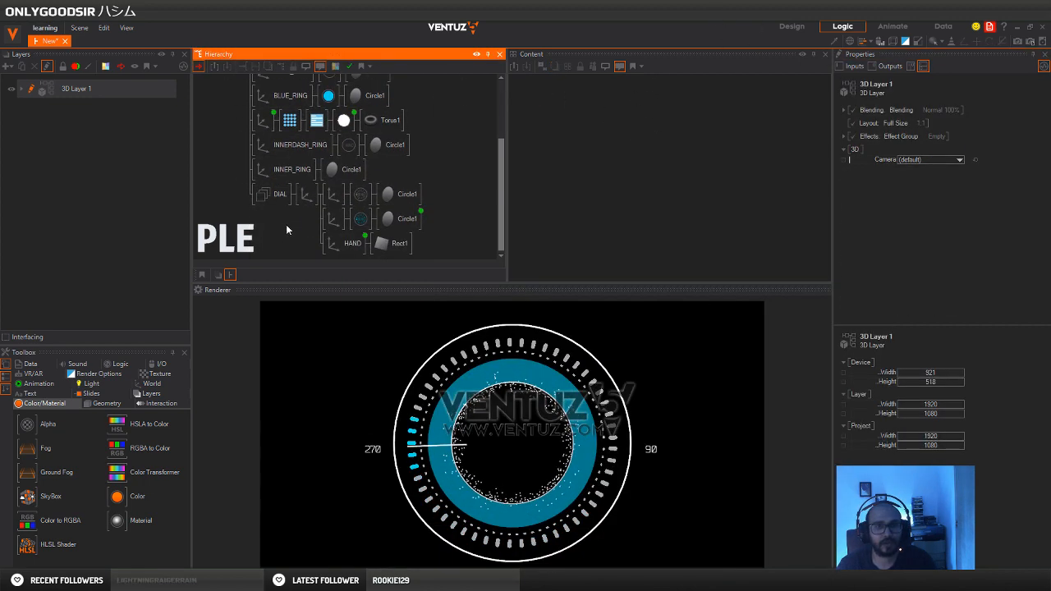
double_click(287, 230)
type("ax")
left_click_drag(301, 263, 273, 209)
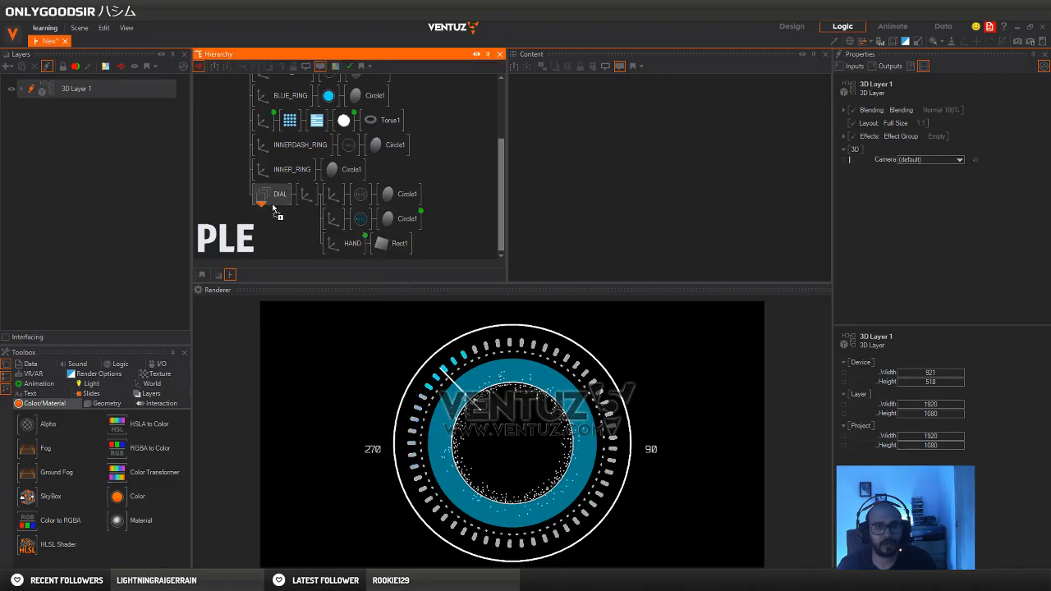
double_click(284, 239)
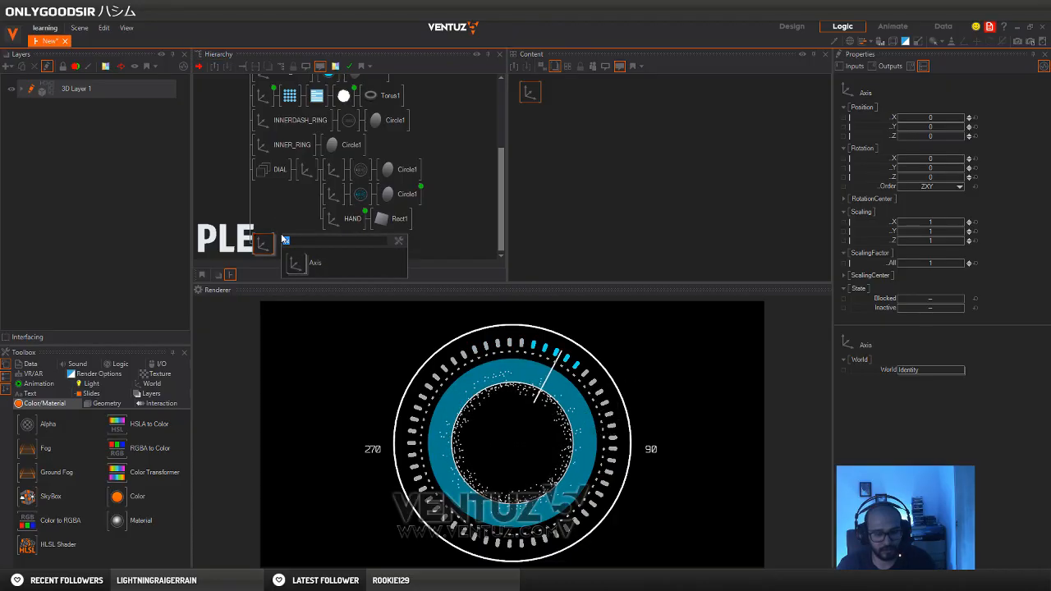
type("ci")
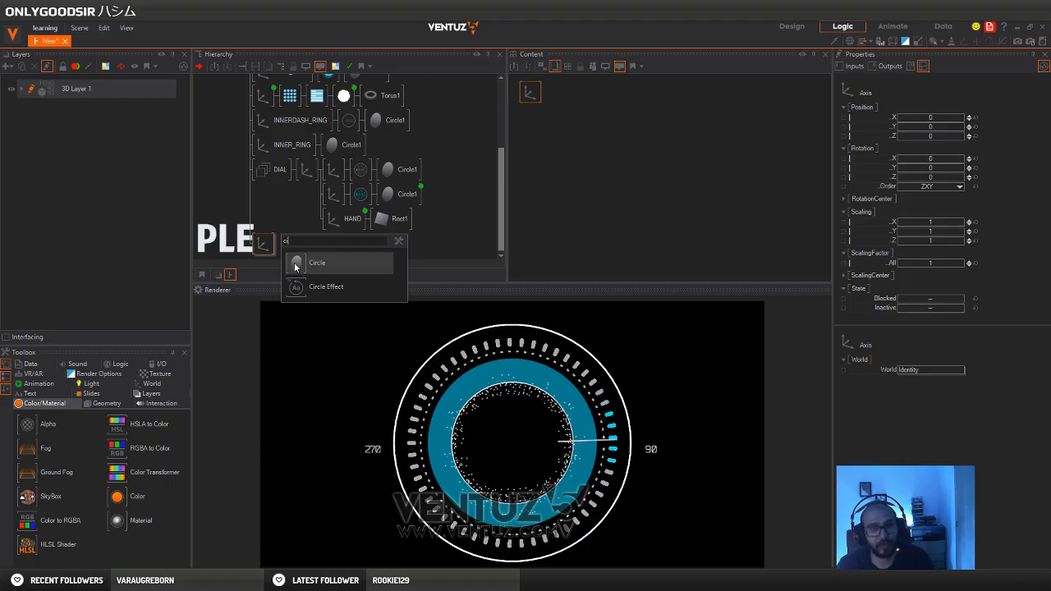
left_click_drag(296, 267, 275, 246)
Set the new axis's overall scaling factor to 10.31 and enlarge its circle's hole to leave a thin ring
left_click(262, 244)
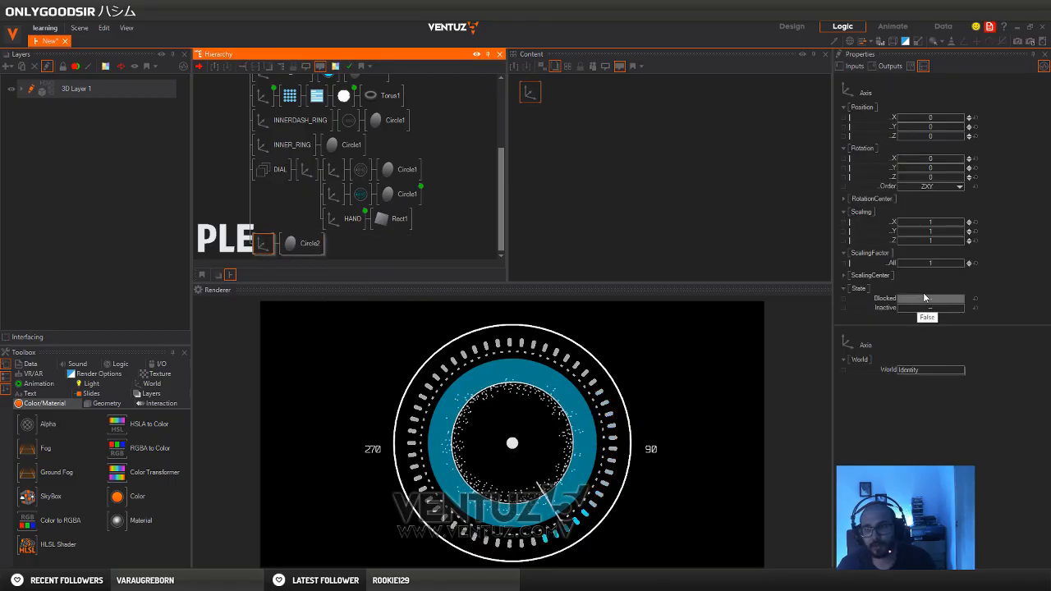
left_click_drag(934, 262, 964, 262)
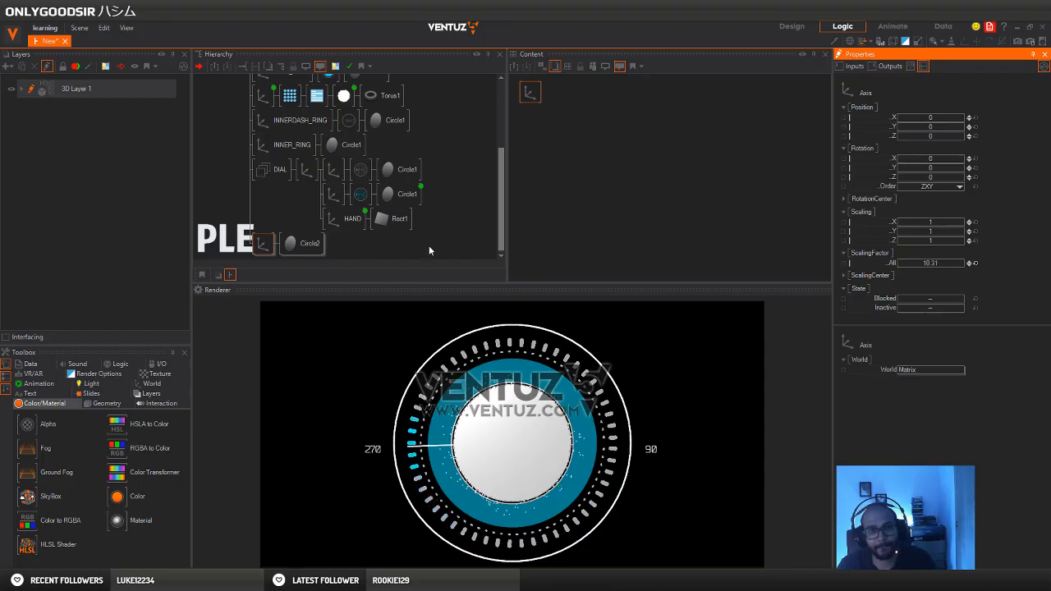
left_click(304, 247)
left_click(304, 245)
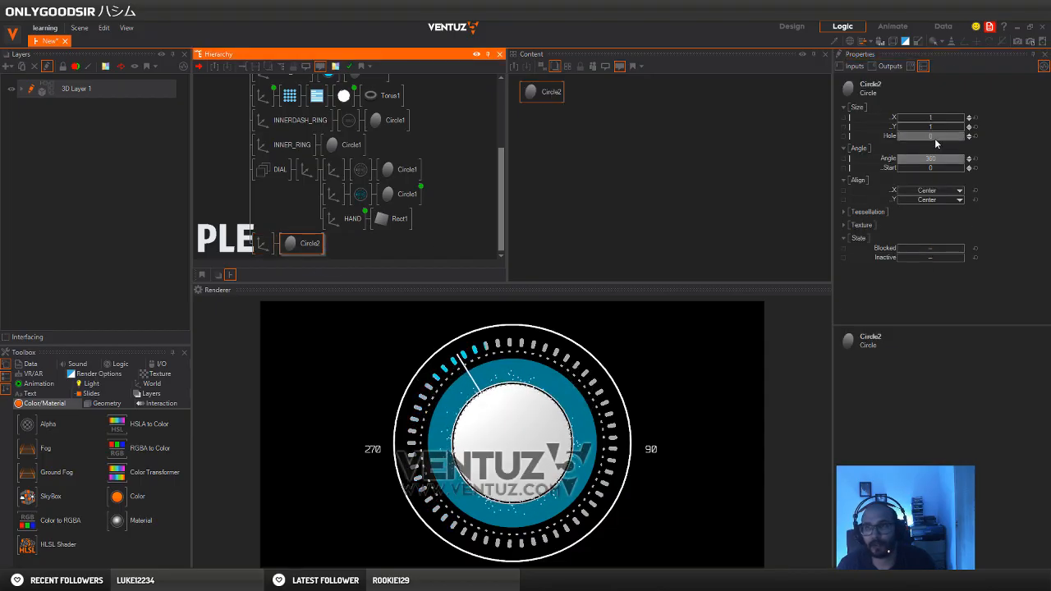
mouse_move(938, 137)
left_mouse_down()
mouse_move(965, 144)
mouse_move(932, 135)
left_mouse_up()
Set the new ring axis's Position Z to -1, and set the topmost axis's Y rotation to 55
left_click(263, 243)
scroll(244, 218, "up", 3)
scroll(244, 219, "up", 1)
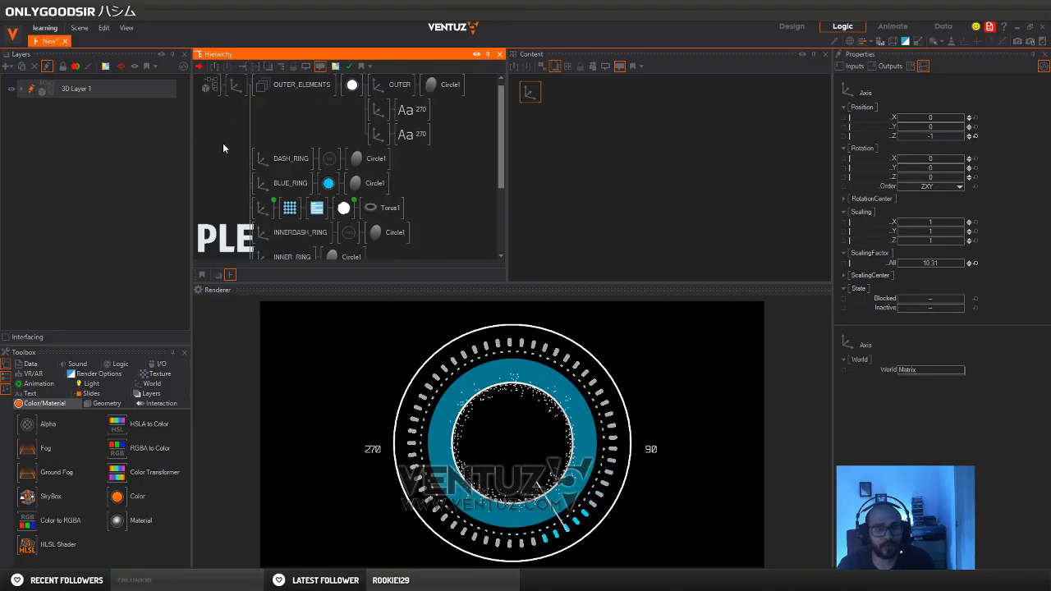
left_click(235, 90)
left_click_drag(930, 169, 948, 170)
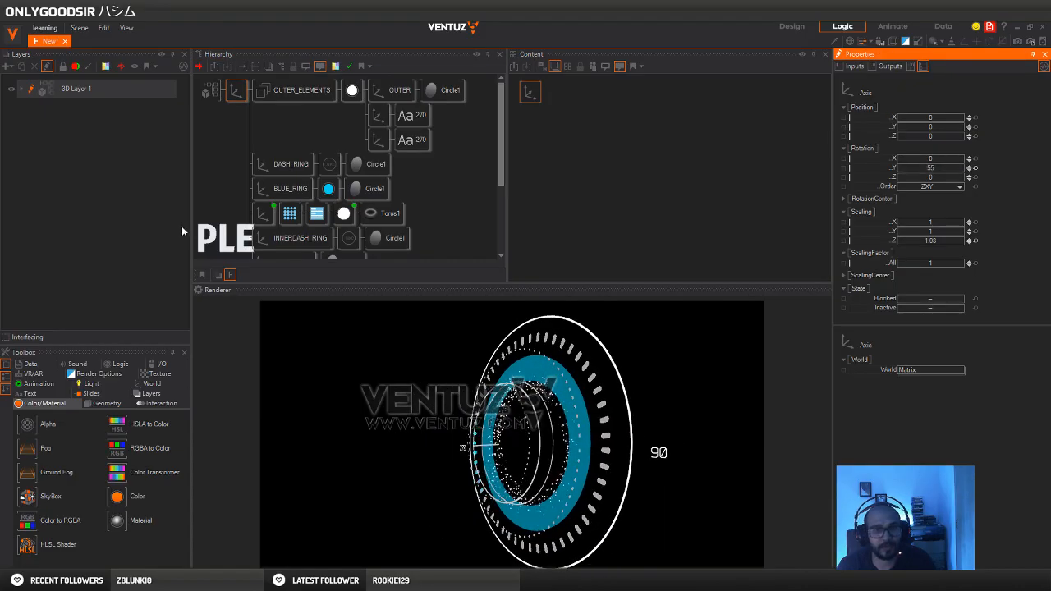
Set the new ring axis's Position Z to -1.97 and its overall scaling factor to 9.8
scroll(242, 107, "down", 4)
left_click(259, 240)
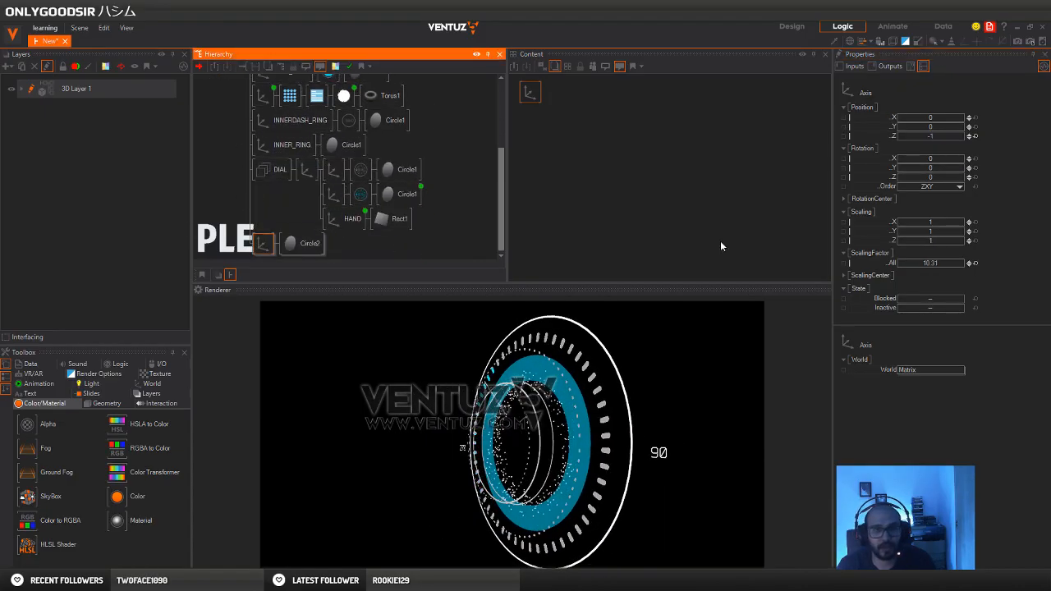
left_click(949, 137)
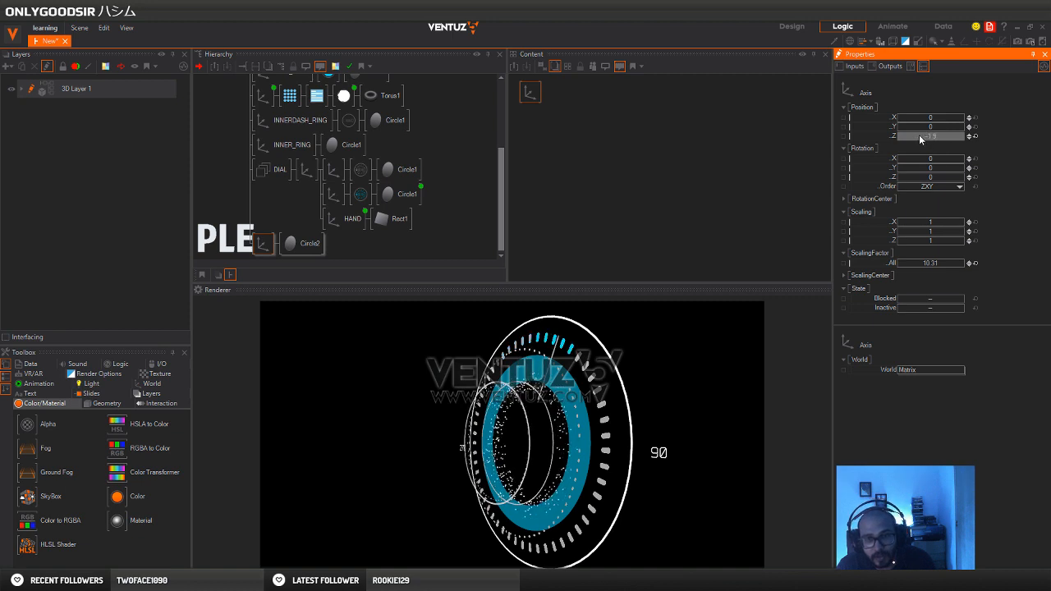
left_click_drag(918, 135, 918, 135)
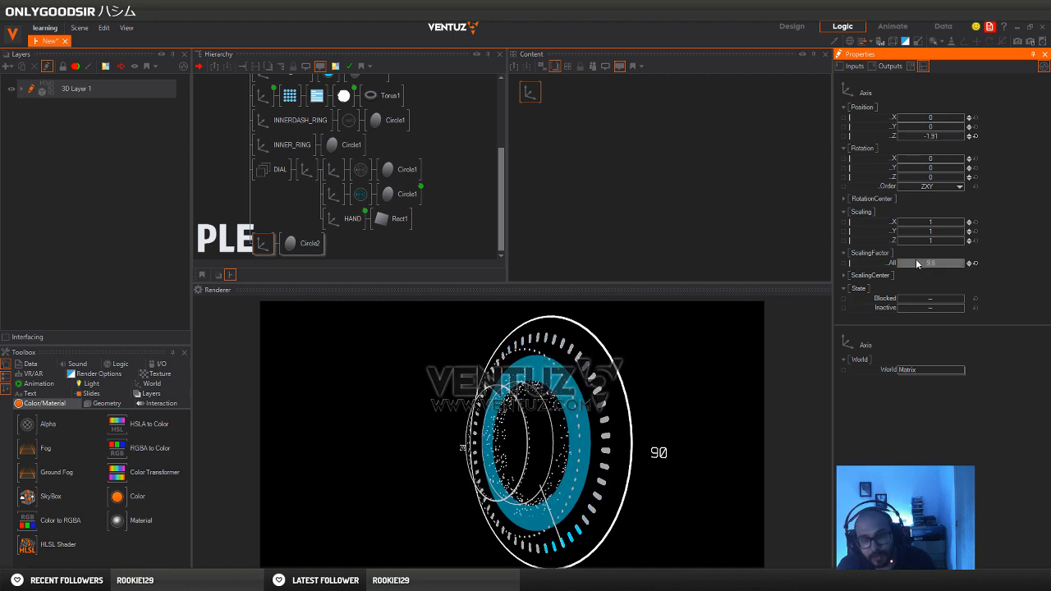
left_click_drag(919, 264, 915, 264)
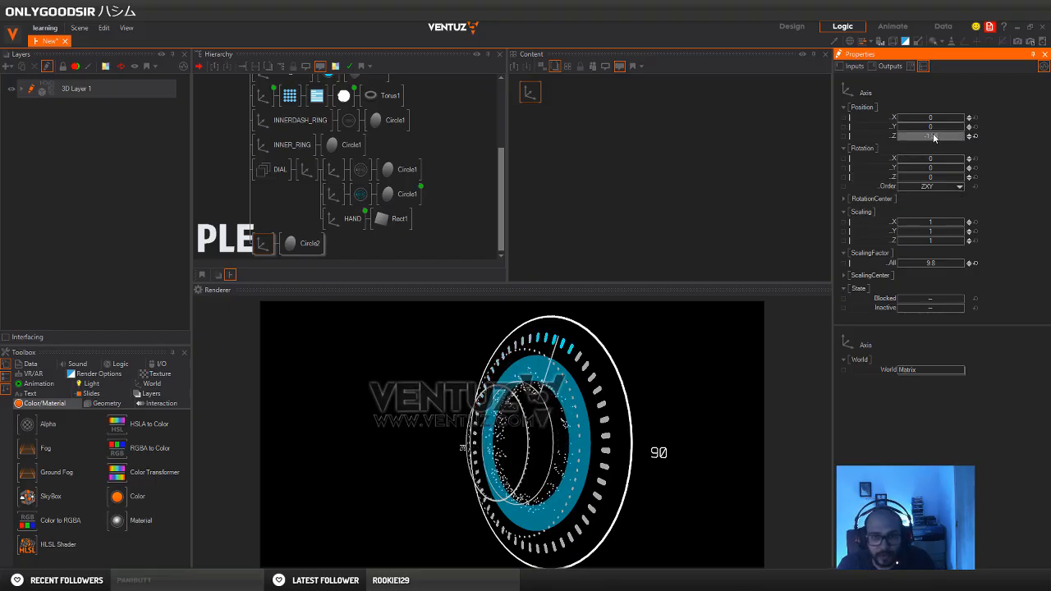
left_click_drag(933, 134, 930, 134)
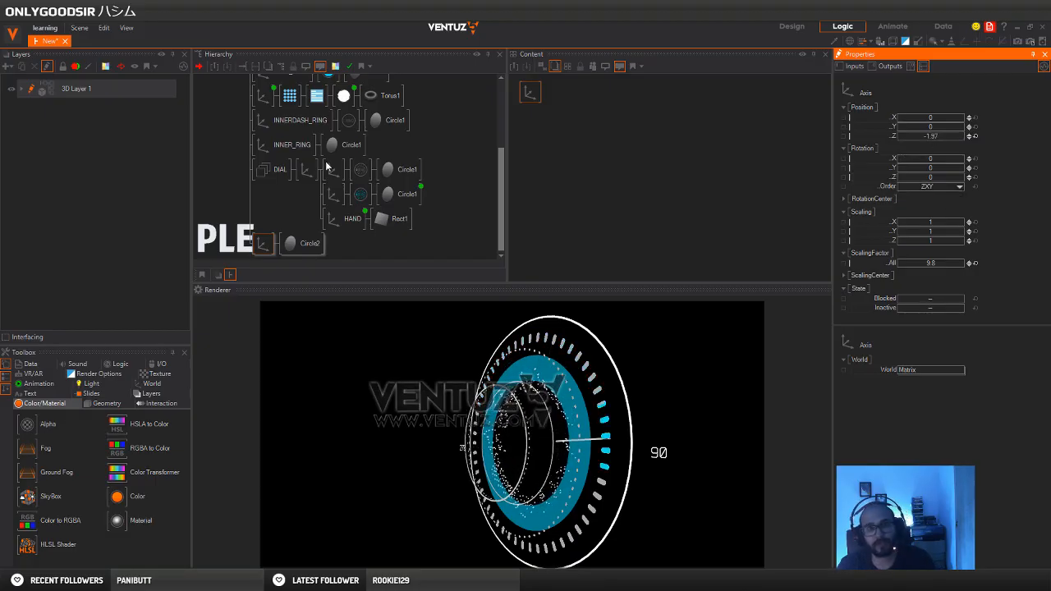
Duplicate the new ring's Axis and Circle branch, and insert a Material between the copied axis and circle
scroll(214, 205, "up", 3)
scroll(220, 212, "down", 3)
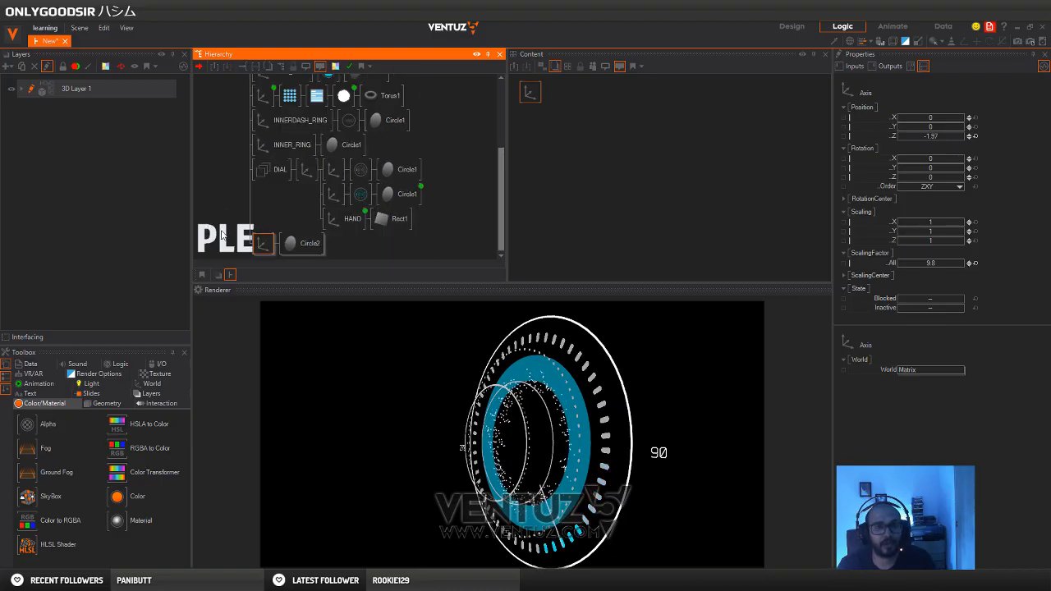
scroll(269, 251, "down", 1)
left_click(263, 246)
type("c")
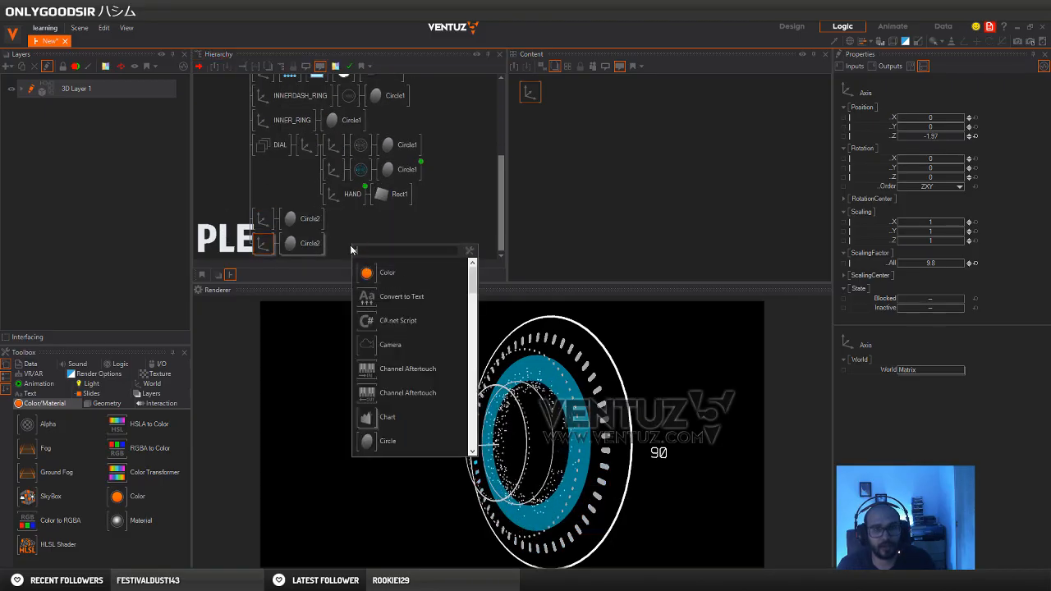
key("Return")
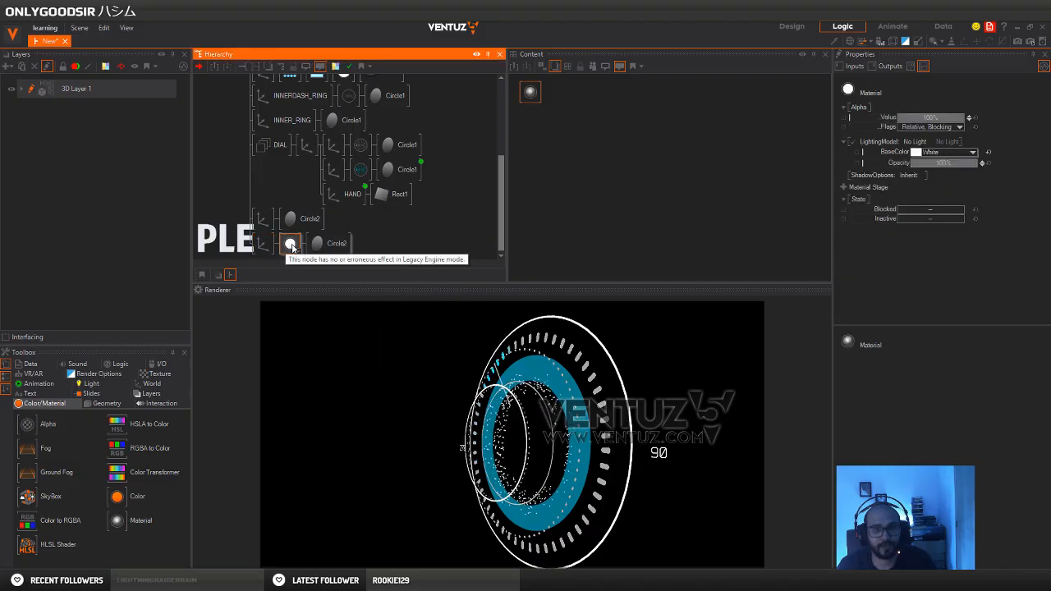
Reset the copied circle's hole to 0 and set its material's base color to dark grey 58, 58, 58
left_click(288, 245)
left_click(976, 137)
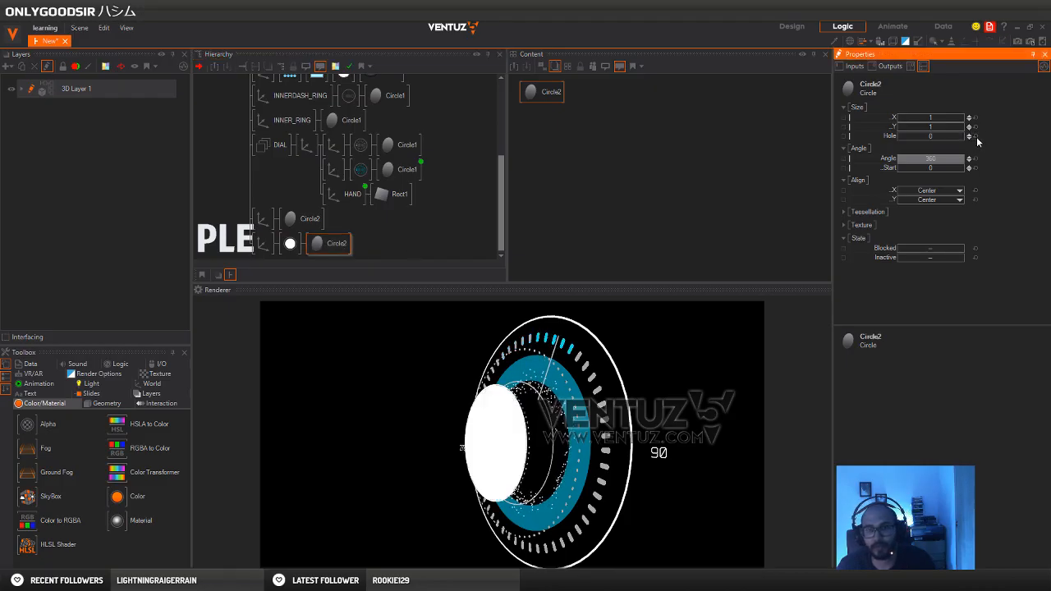
left_click(290, 245)
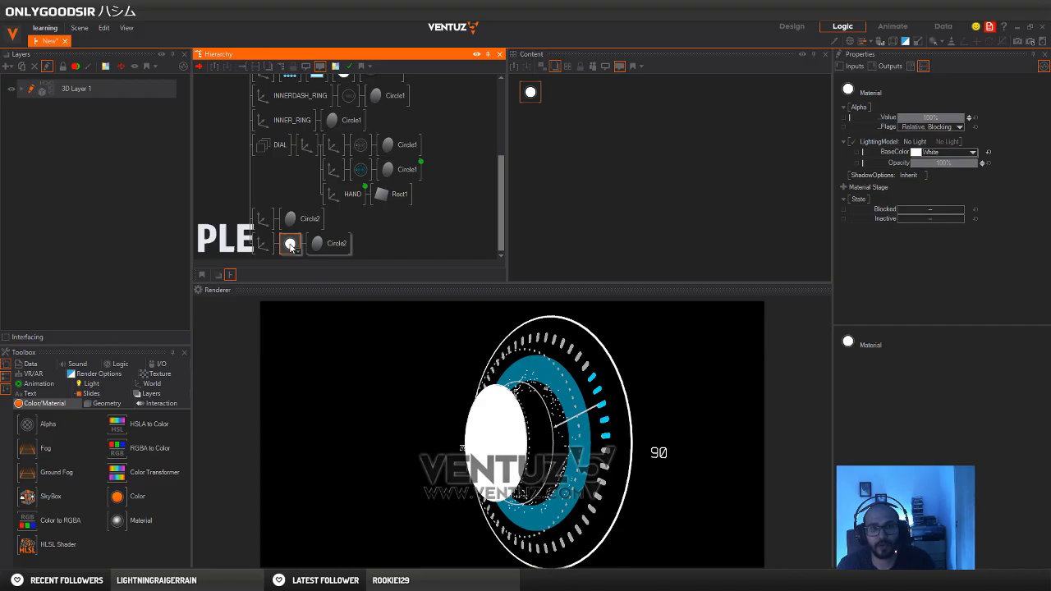
left_click(973, 152)
left_click_drag(918, 177, 898, 203)
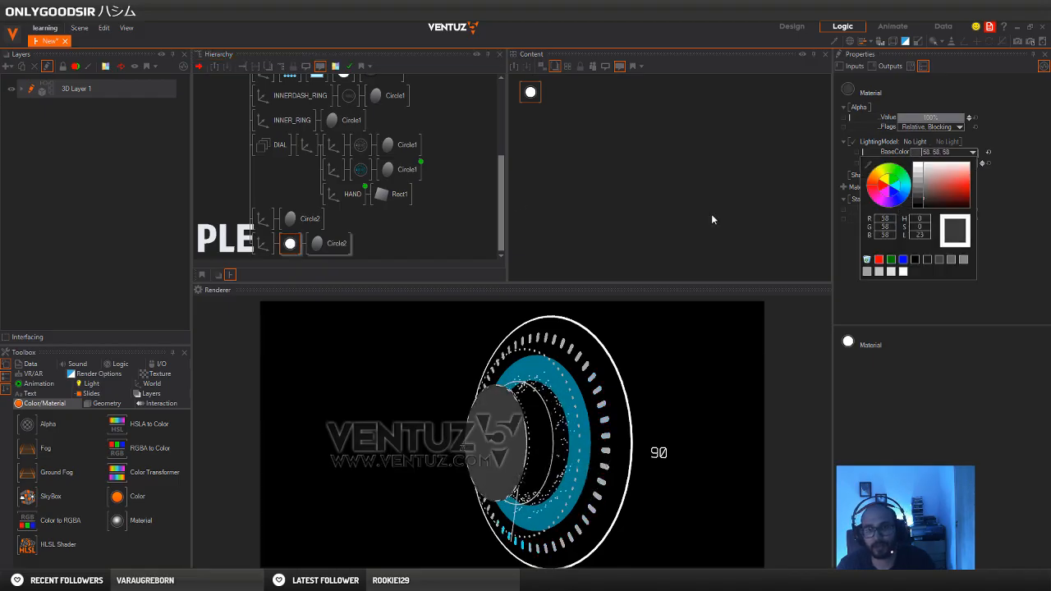
left_click(223, 185)
Set the overall scaling factor of the centre disc's axis to 9.541
left_click(263, 244)
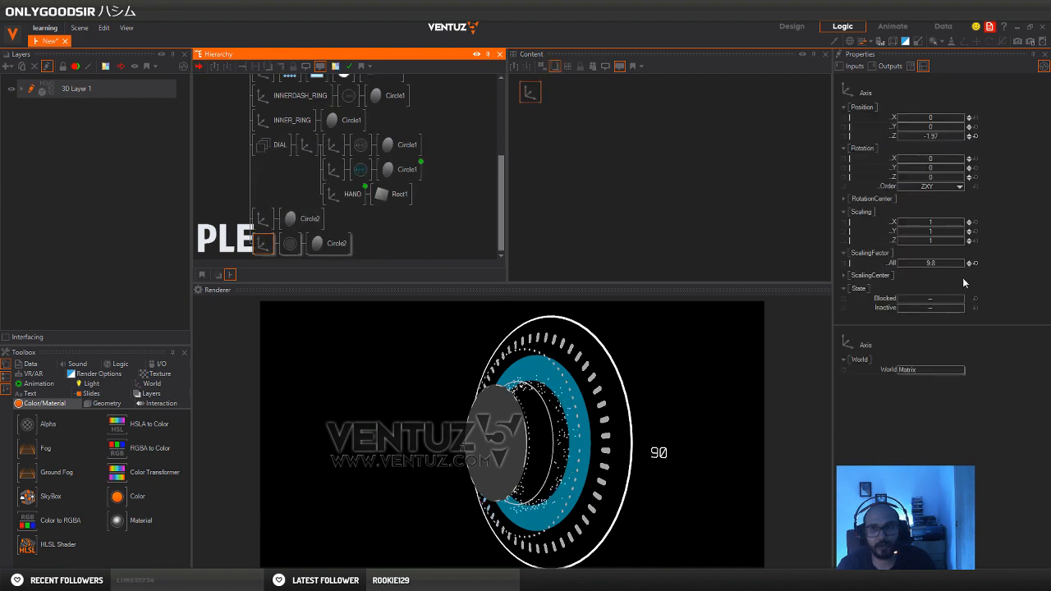
left_click(937, 263)
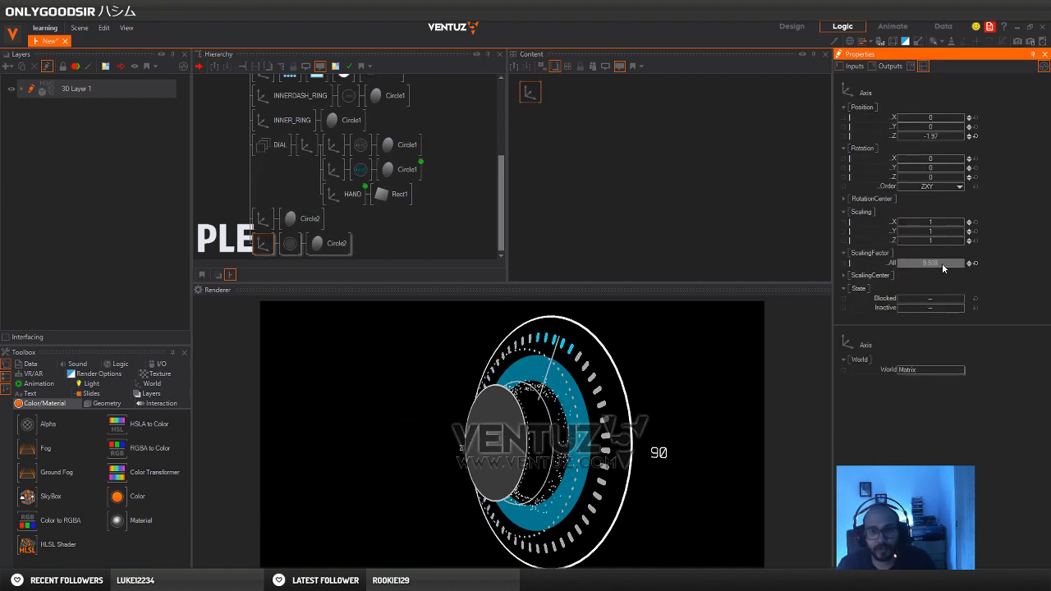
mouse_move(929, 266)
left_mouse_down()
mouse_move(964, 266)
mouse_move(941, 266)
left_mouse_up()
Set the topmost axis's Z scaling to 0.65 and reset its Y rotation to 0
left_click(243, 151)
scroll(240, 164, "up", 5)
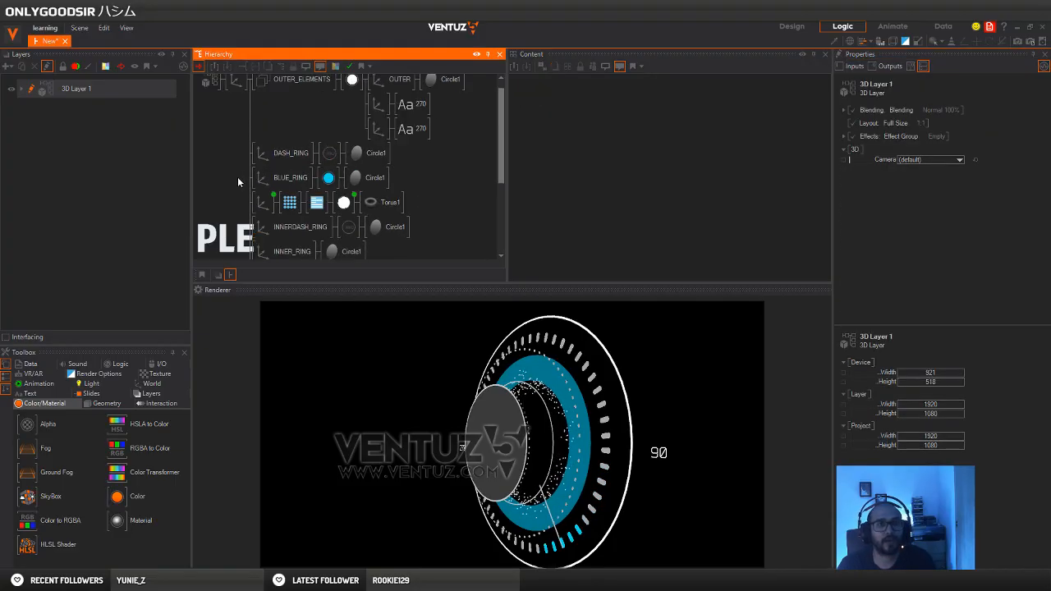
left_click(238, 91)
left_click_drag(933, 169, 905, 171)
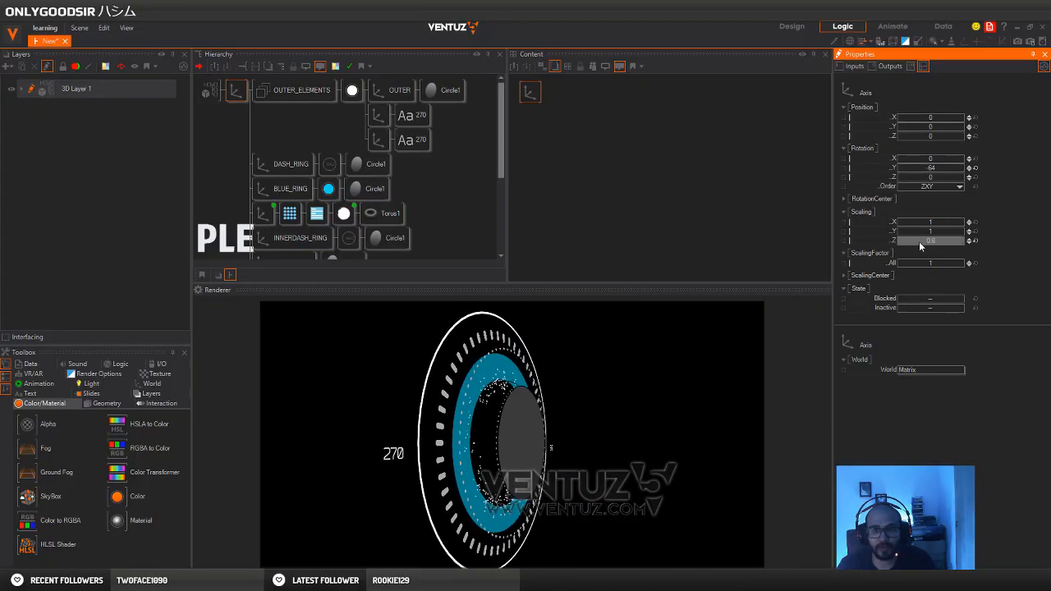
left_click_drag(934, 167, 886, 167)
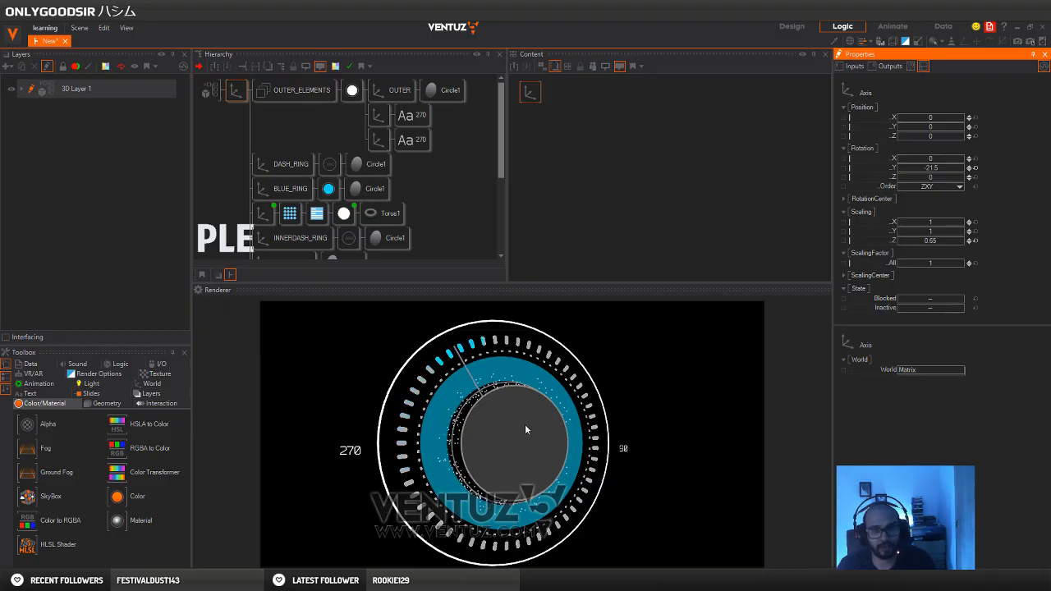
left_click(976, 170)
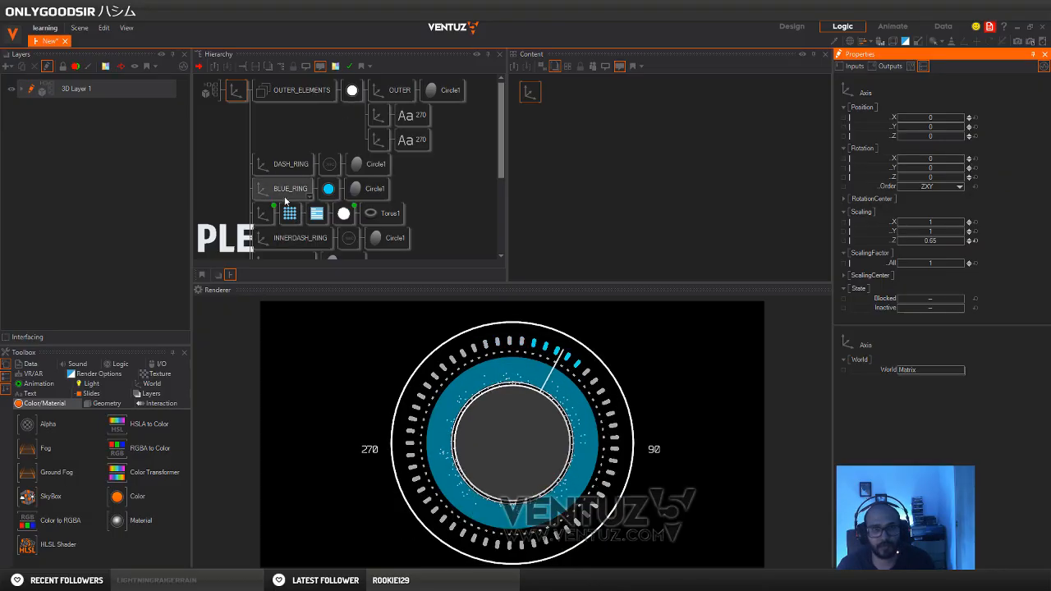
Set the base color of the centre disc's material to black 0, 0, 0
scroll(292, 238, "down", 3)
scroll(290, 232, "down", 2)
left_click(290, 243)
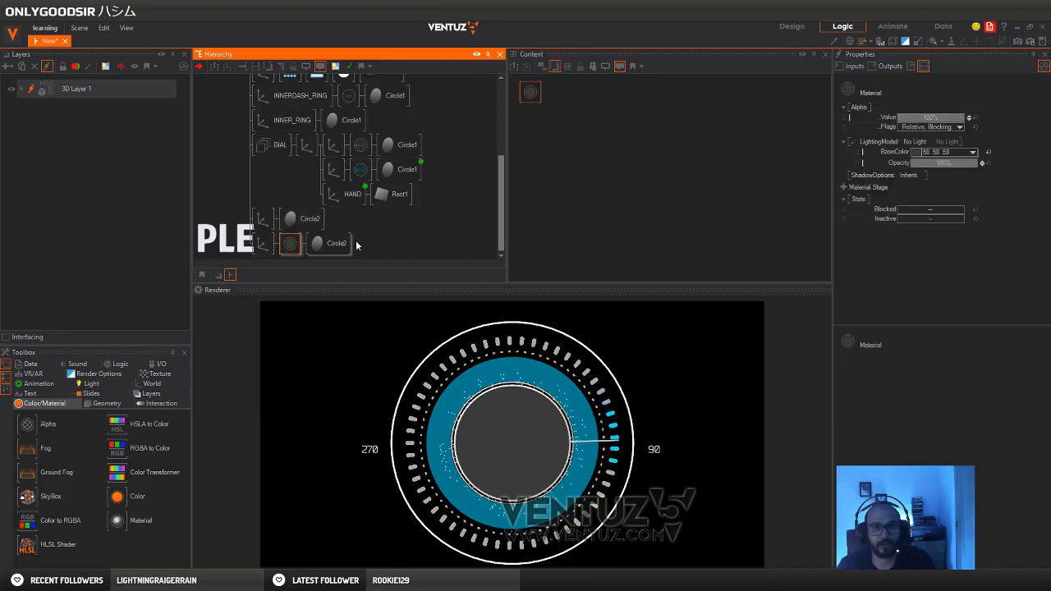
left_click(972, 154)
left_click(955, 231)
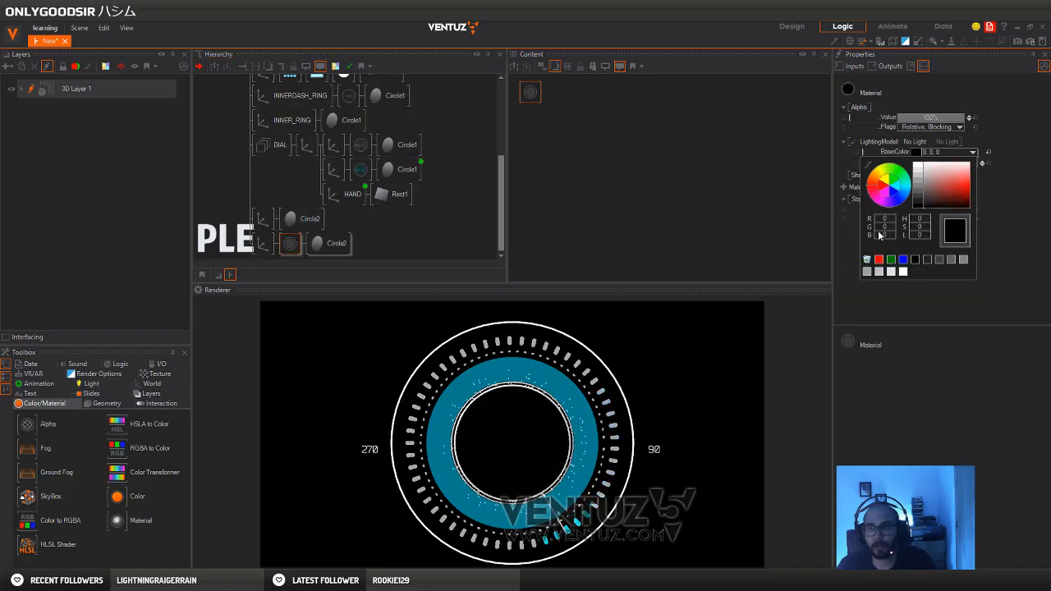
left_click(263, 243)
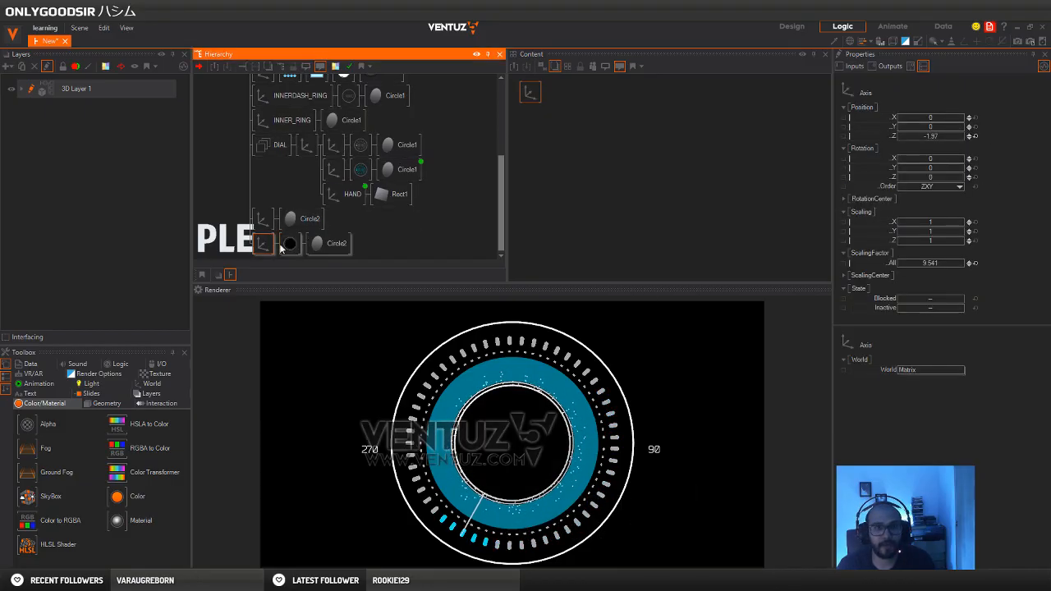
left_click(290, 243)
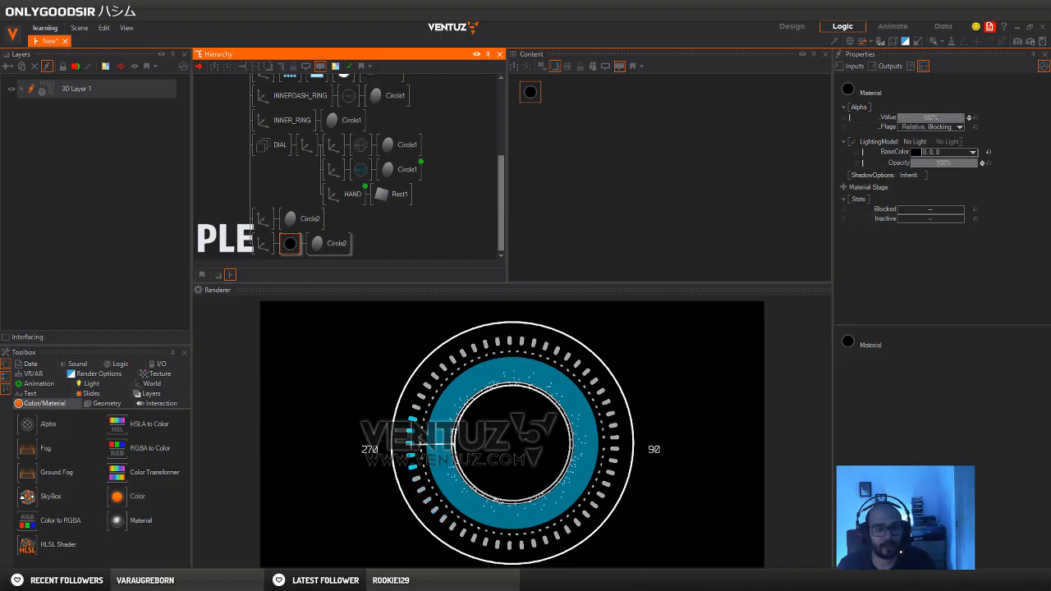
left_click(248, 580)
left_click(205, 548)
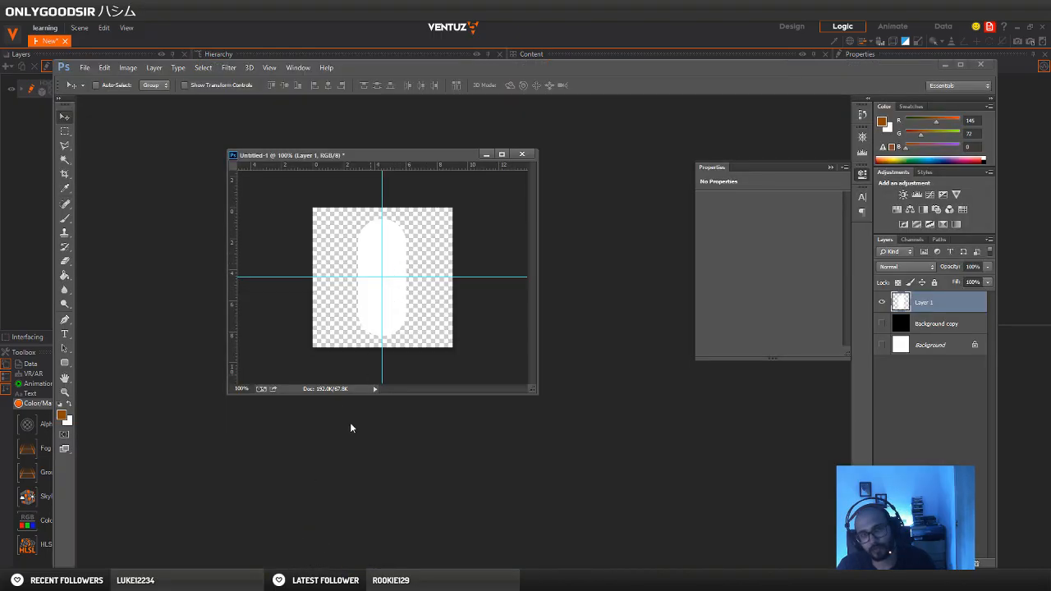
left_click(943, 65)
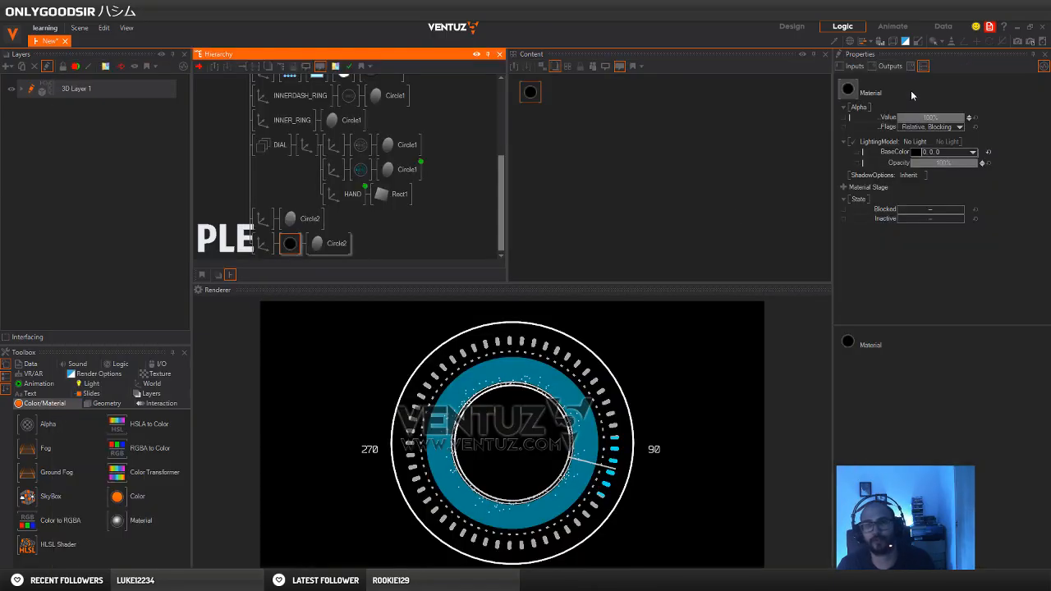
Add a Base texture stage to the centre disc's material and load DASH_1.dds into it
left_click(545, 98)
left_click(843, 187)
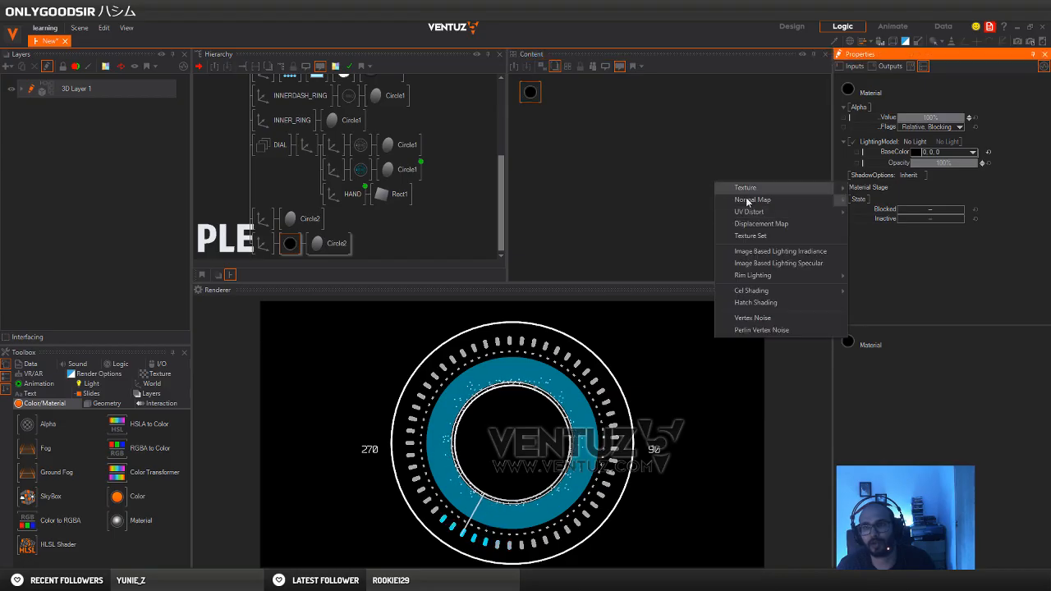
mouse_move(786, 187)
left_click(845, 192)
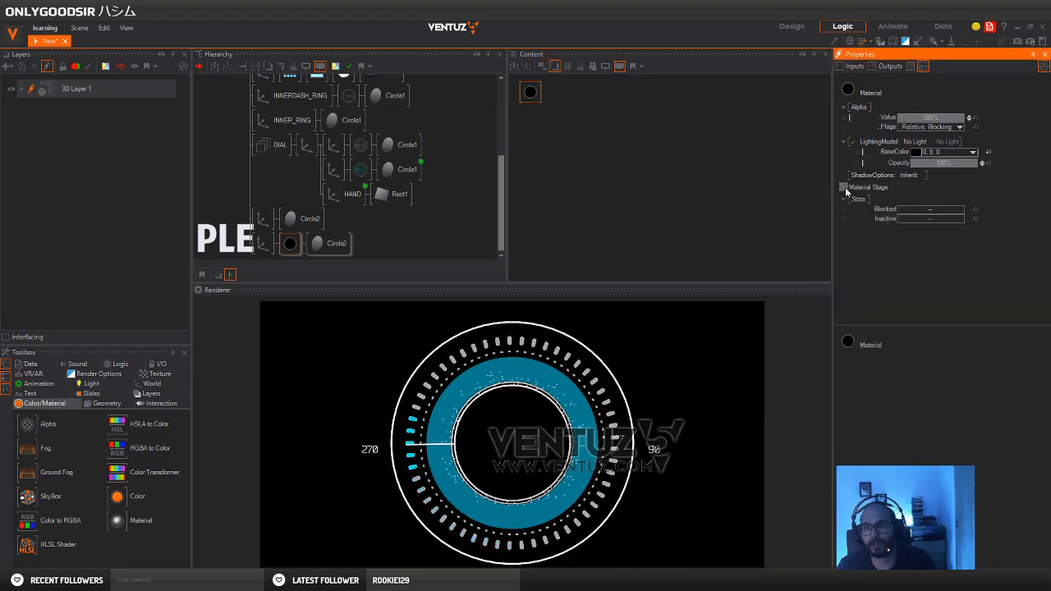
left_click(843, 188)
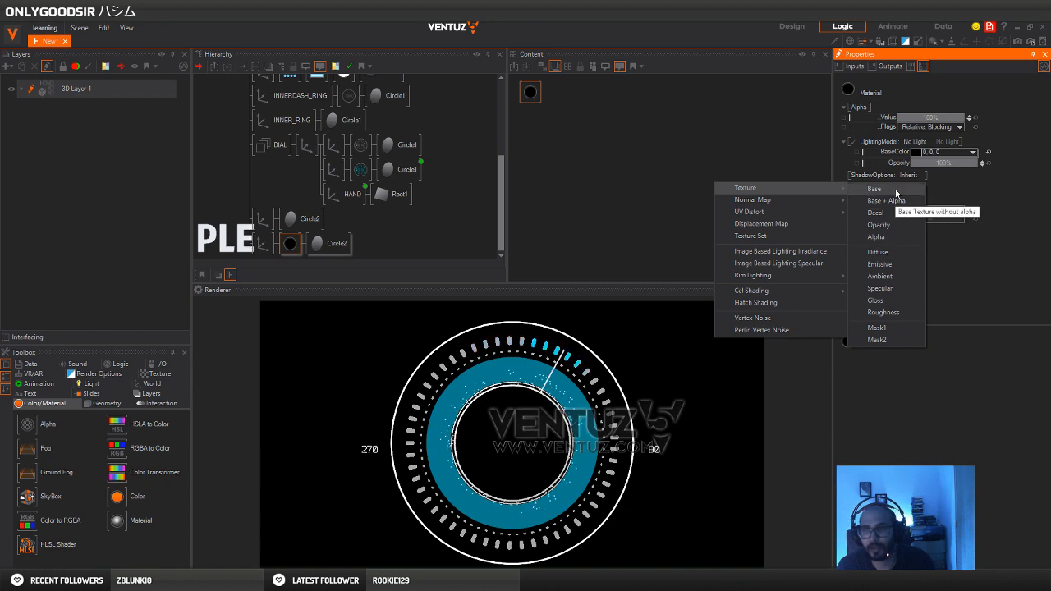
left_click(896, 193)
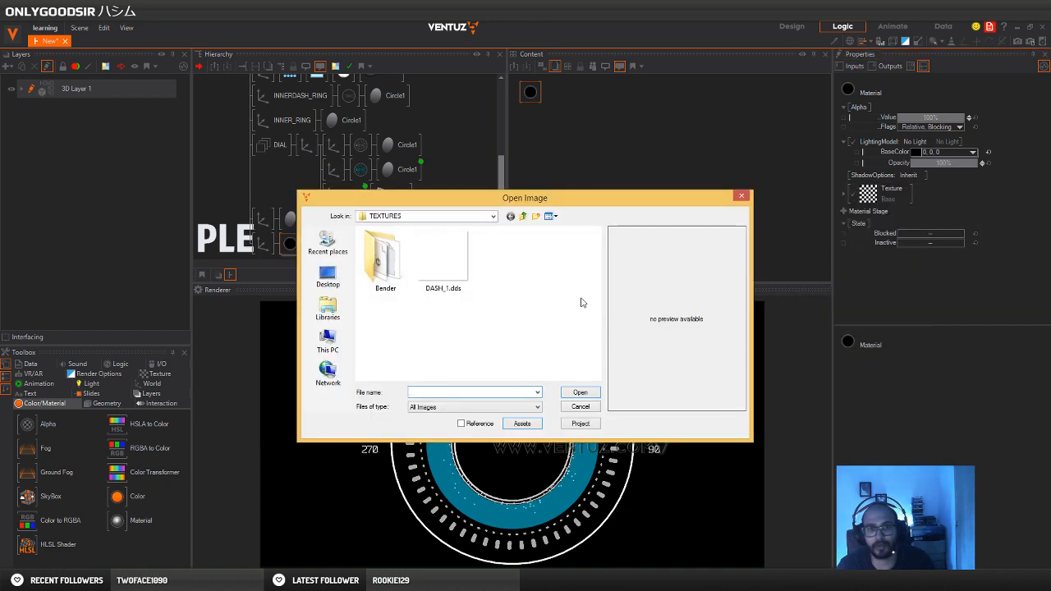
left_click(454, 279)
left_click(579, 393)
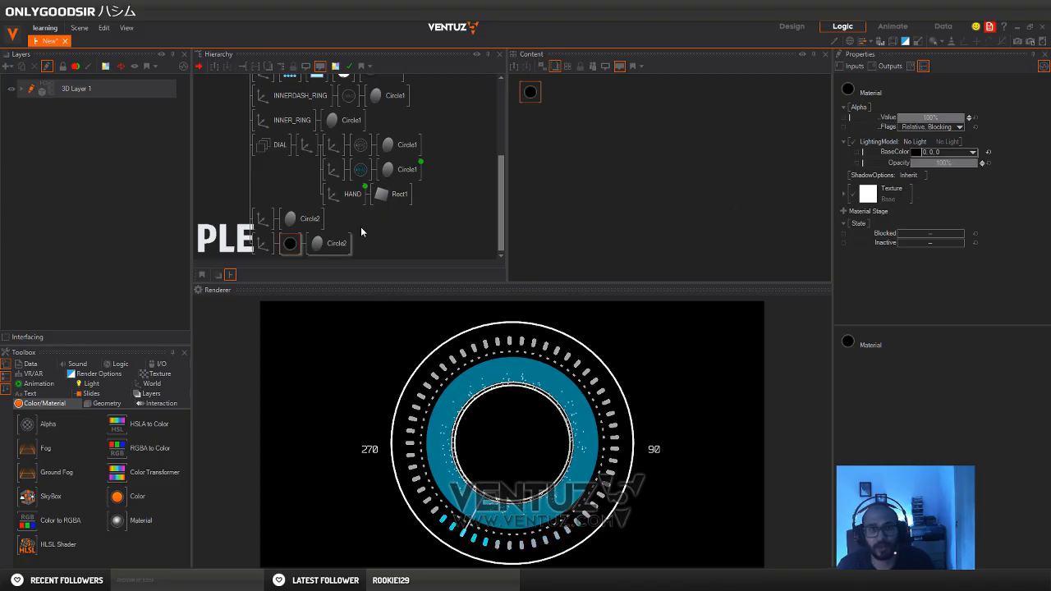
Reset the base color of the centre disc's material to the default Gray
left_click(290, 243)
left_click(990, 153)
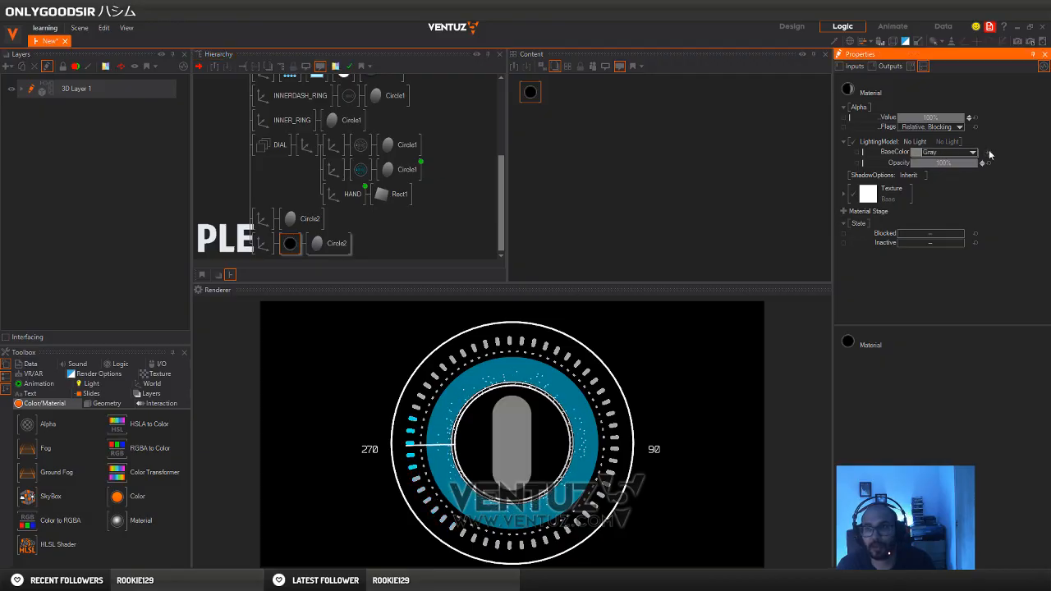
mouse_move(899, 195)
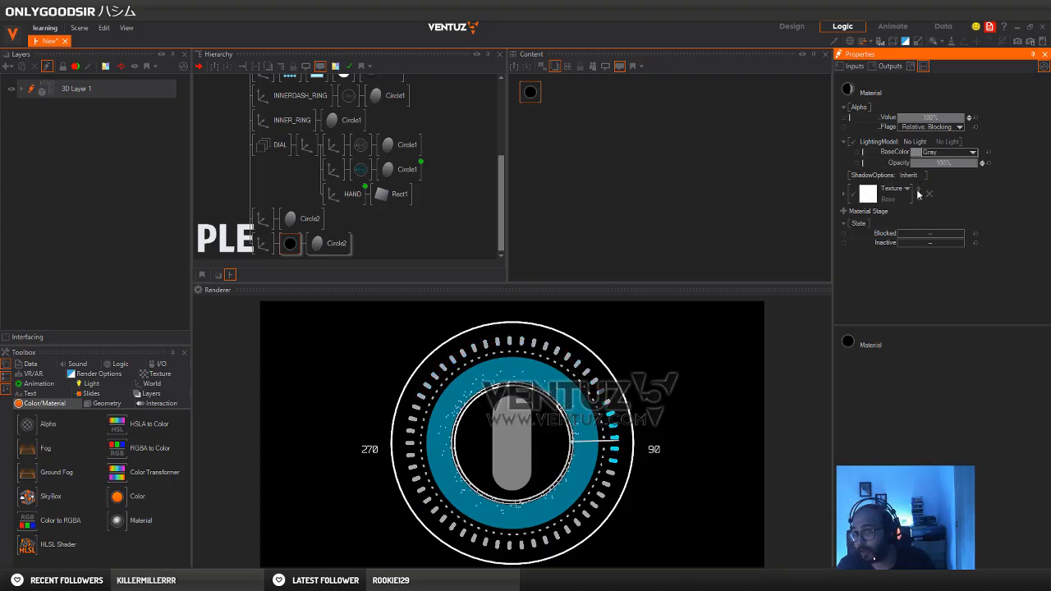
left_click(908, 190)
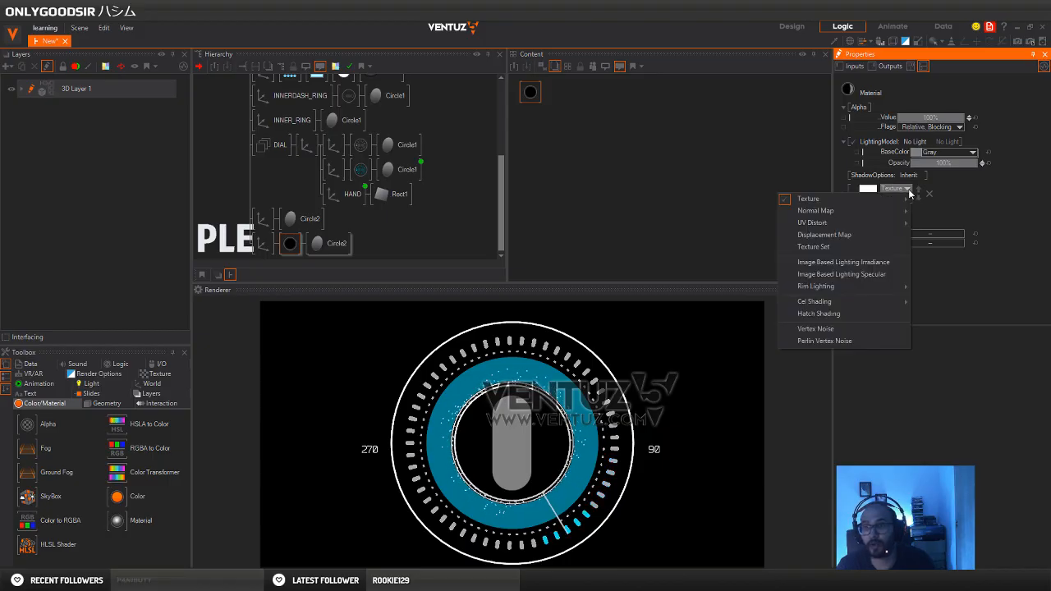
left_click(1005, 186)
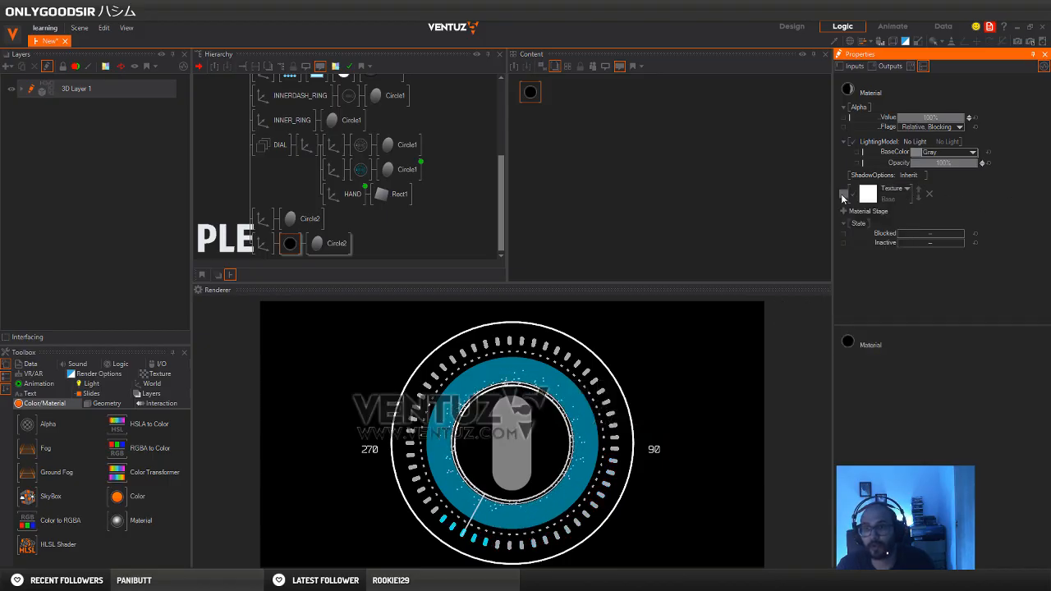
Set the disc texture's sampler to Simple Wrap with the Anisotropic, Wrap type
left_click(842, 194)
left_click(979, 237)
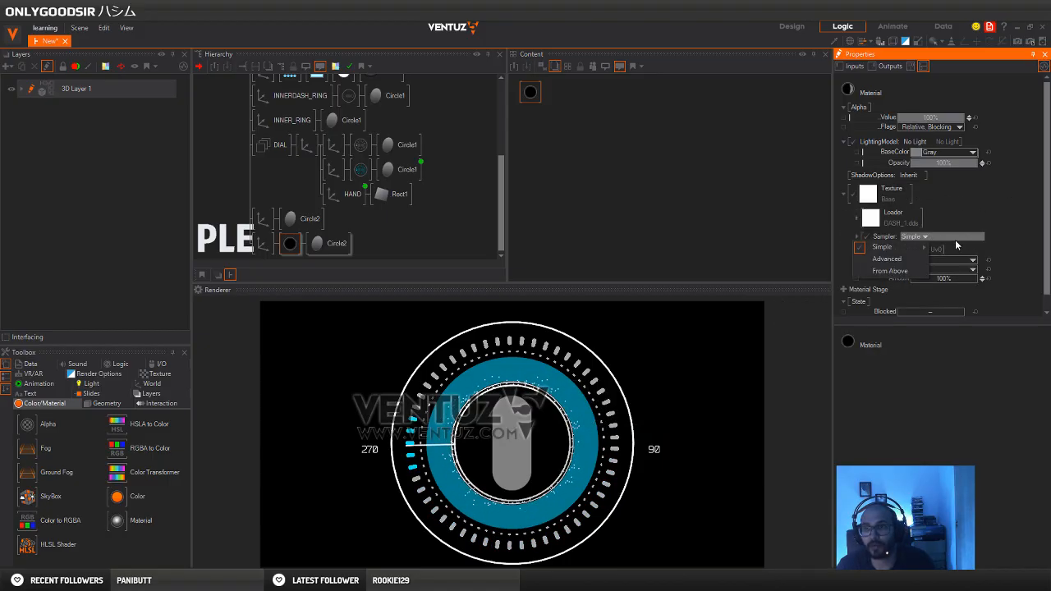
mouse_move(924, 248)
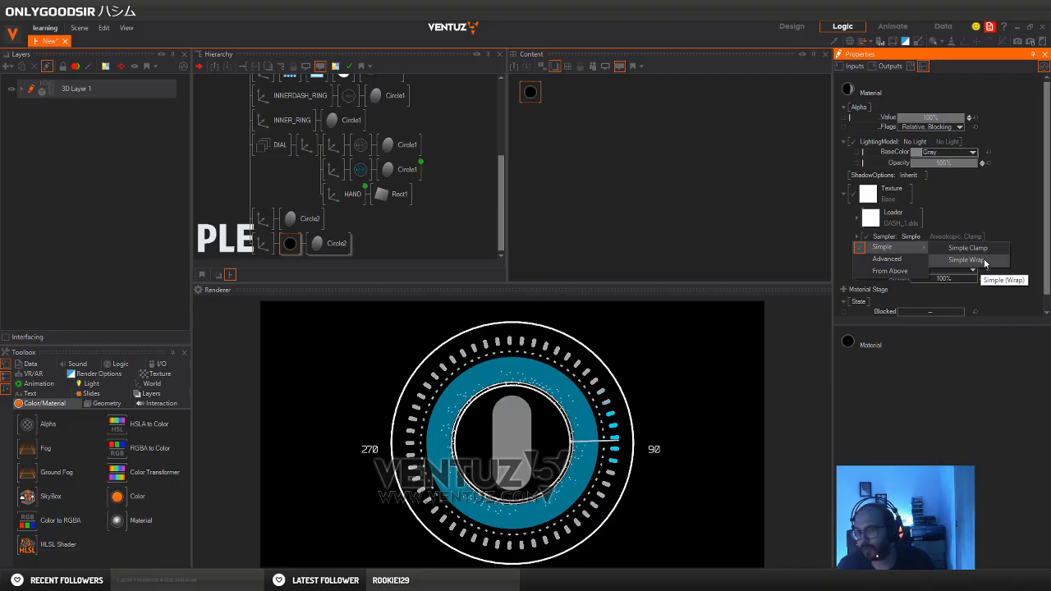
left_click(985, 262)
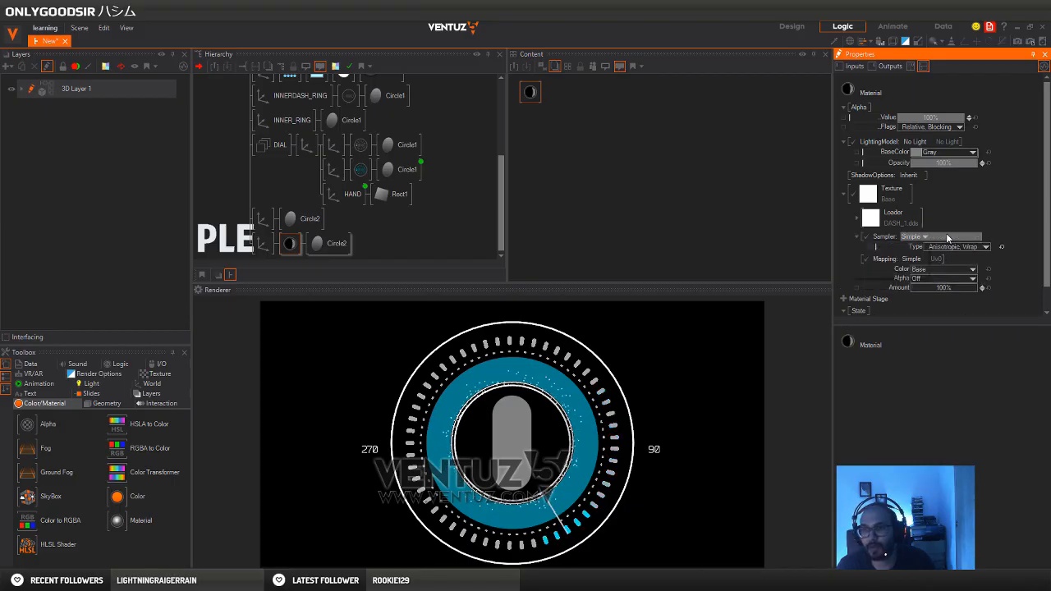
left_click(949, 239)
left_click(972, 219)
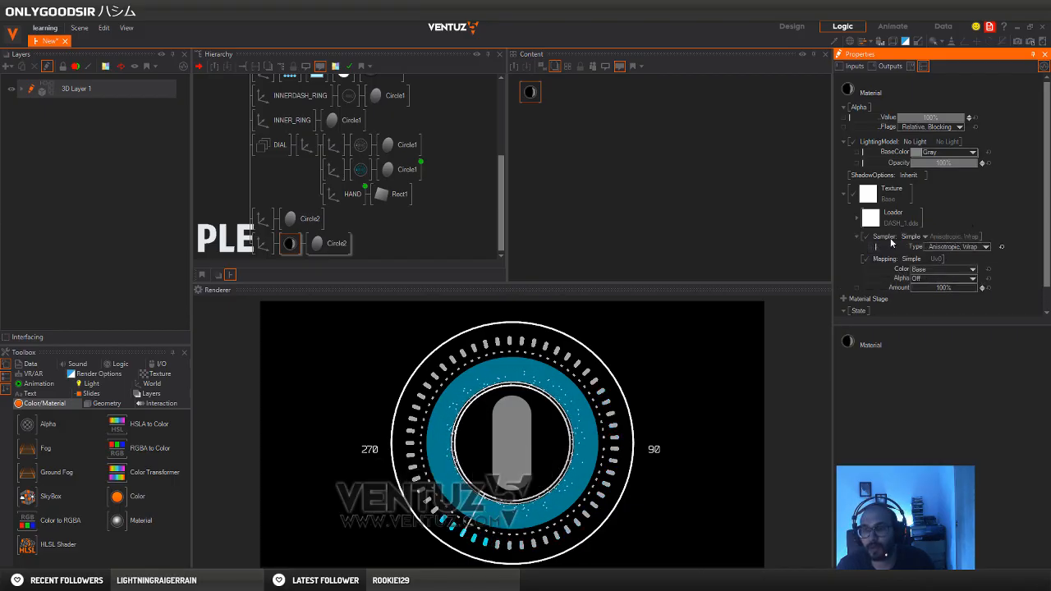
left_click(985, 246)
left_click(1015, 226)
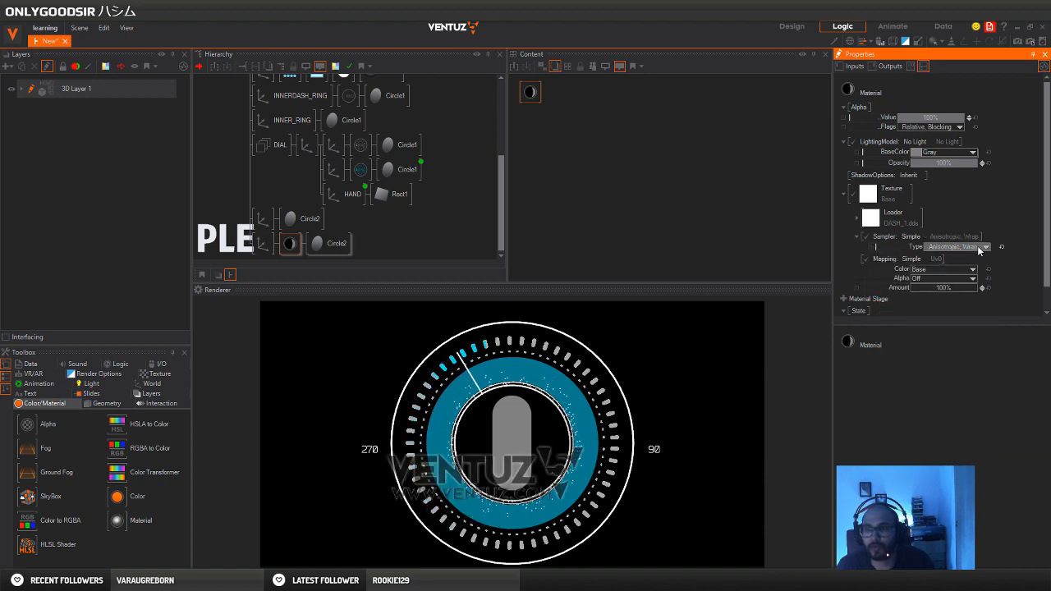
Change the disc texture's mapping to 3D Mapping with the Spherical option
left_click(924, 259)
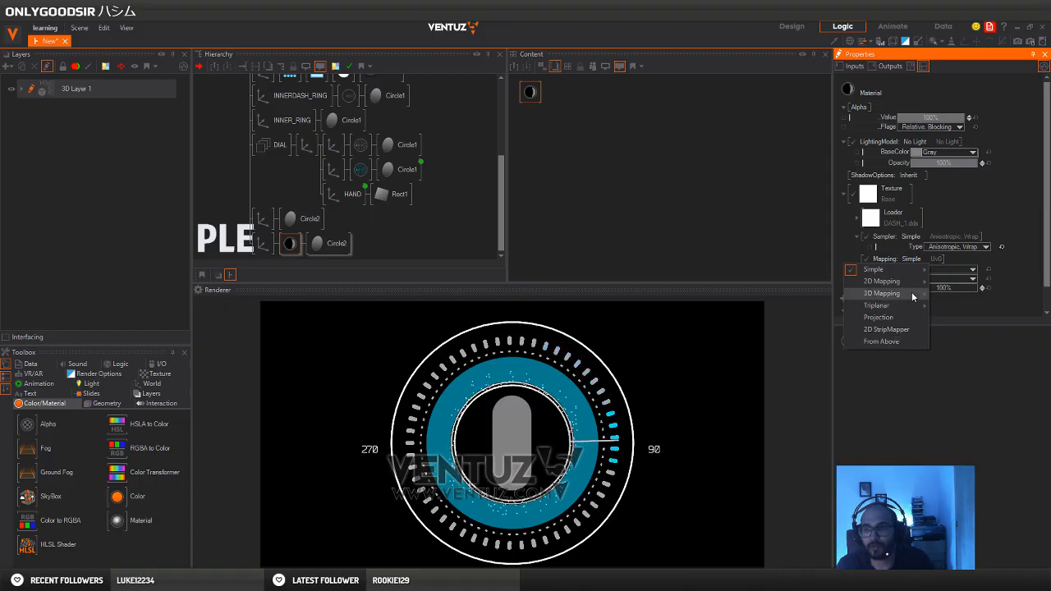
mouse_move(911, 293)
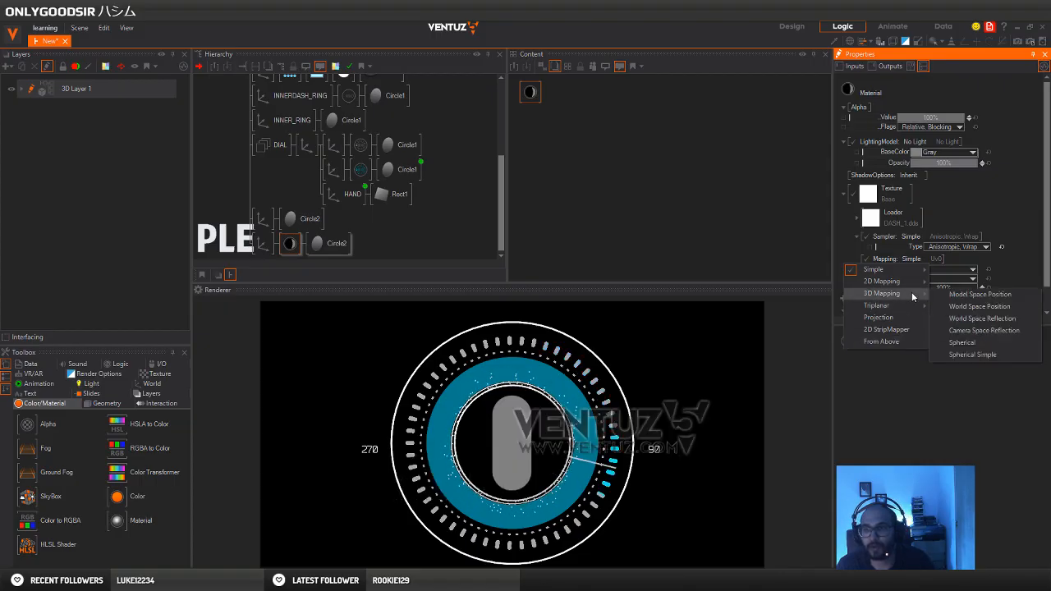
left_click(983, 343)
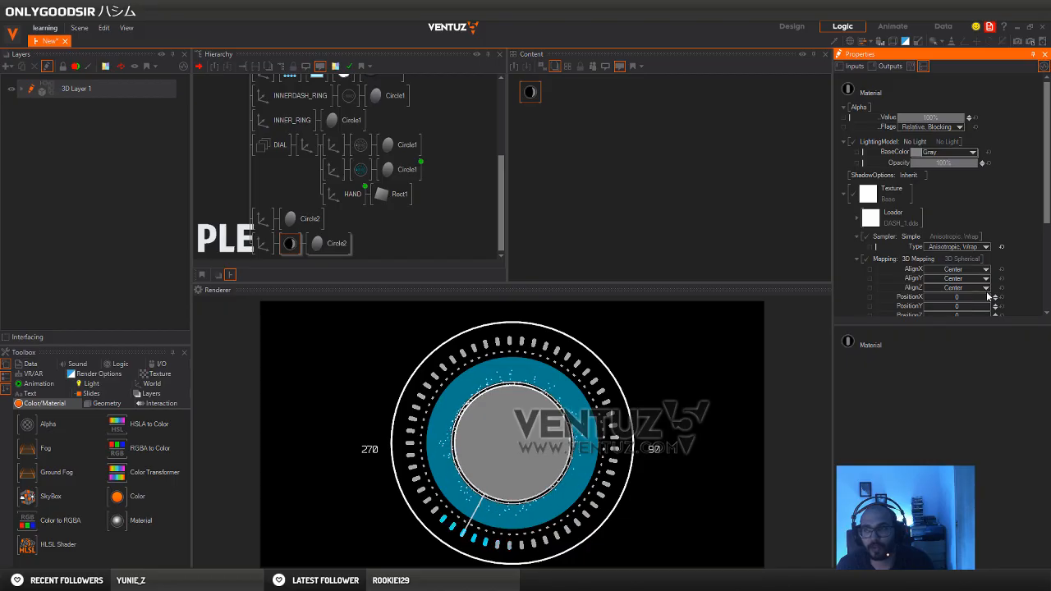
Adjust the spherical mapping to an overall scaling factor of 0.205, Z rotation of -10.2 and X position of about 0.5
scroll(969, 295, "down", 2)
scroll(967, 279, "down", 1)
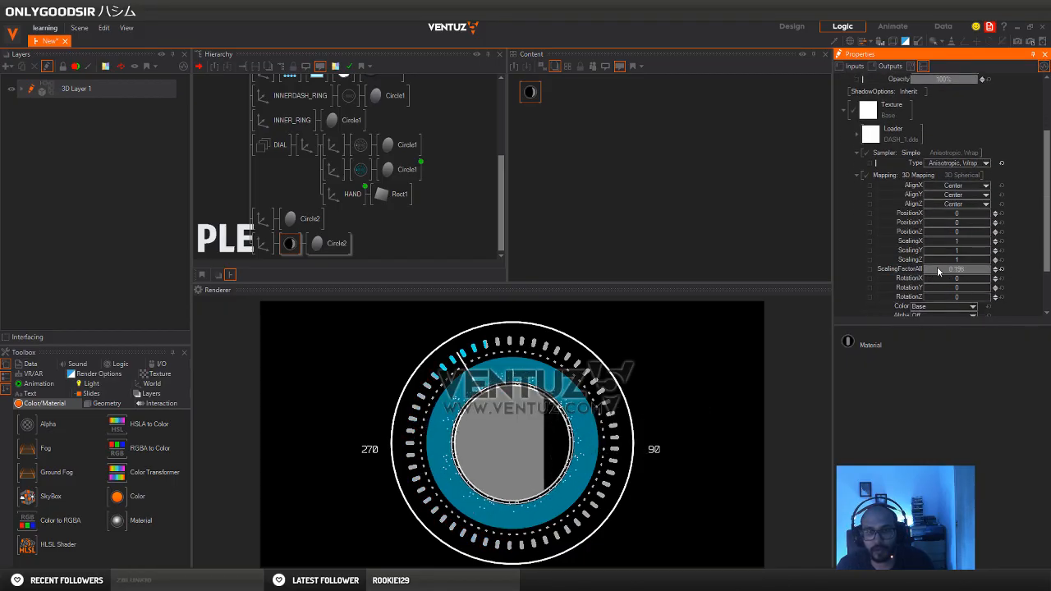
left_click_drag(939, 267, 945, 256)
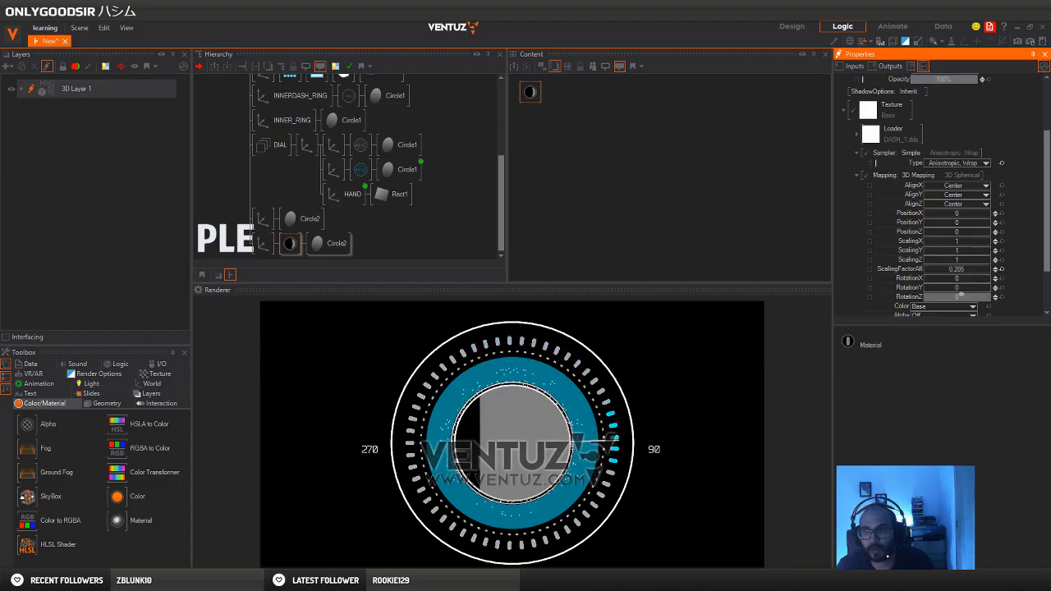
mouse_move(989, 298)
left_mouse_down()
mouse_move(927, 298)
mouse_move(989, 298)
mouse_move(995, 281)
left_mouse_up()
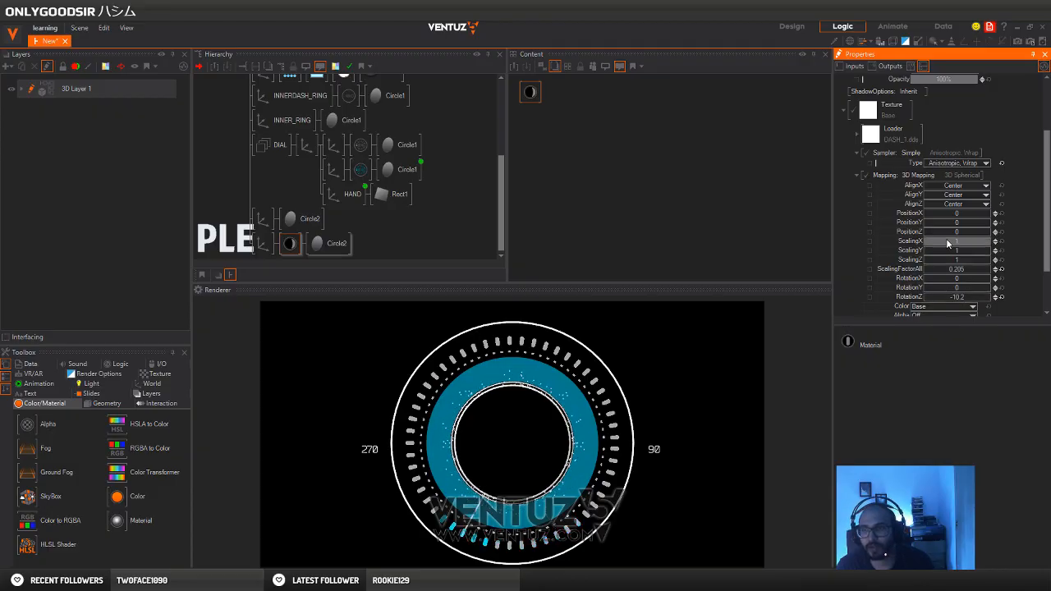
left_click_drag(968, 213, 979, 217)
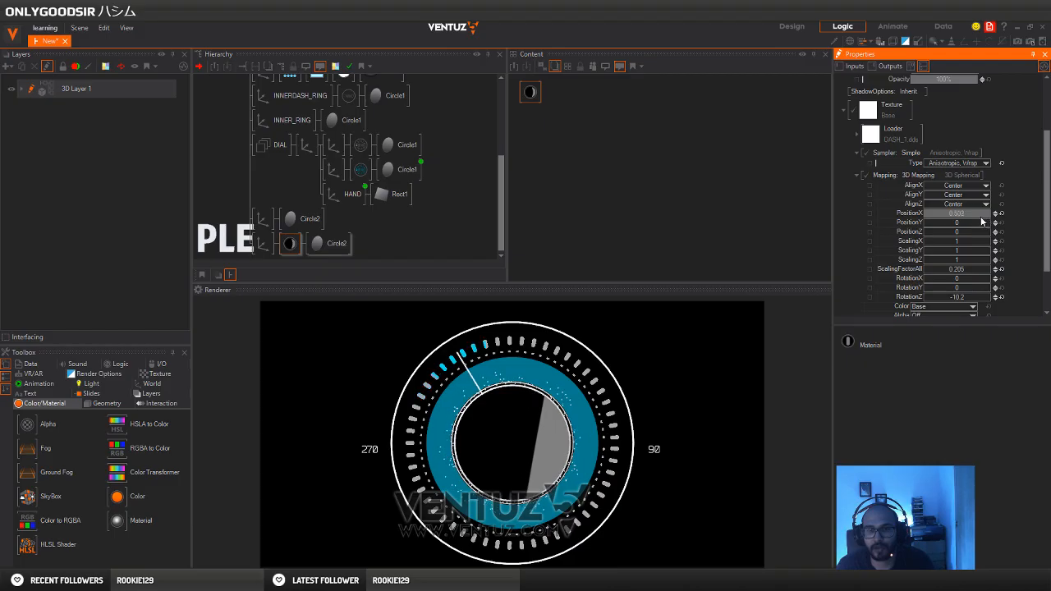
Set the topmost axis's Y rotation to 21.5 to tilt the whole dial
left_click(255, 181)
scroll(250, 185, "up", 5)
left_click(251, 93)
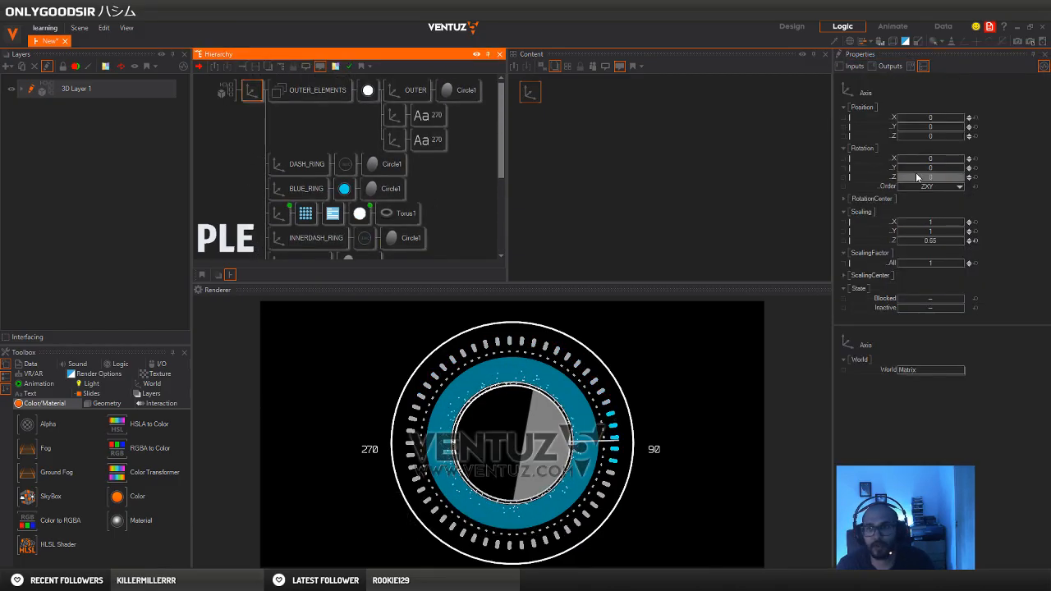
mouse_move(934, 169)
left_mouse_down()
mouse_move(965, 175)
mouse_move(944, 184)
left_mouse_up()
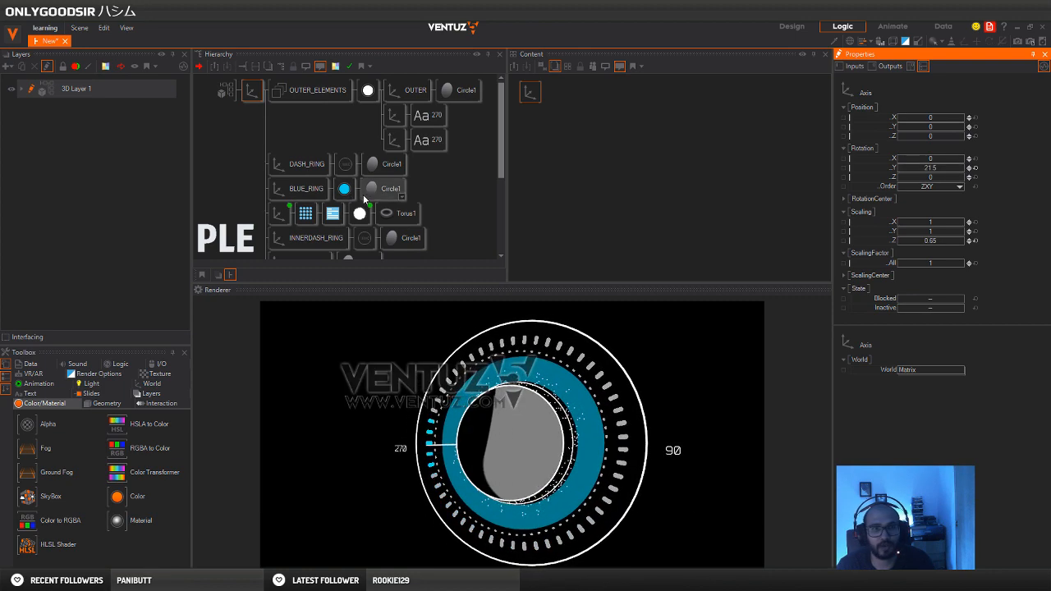
Adjust the centre disc texture's spherical mapping to a Y scaling of 1.608, X position of 0.475 and Y position of 0.105
scroll(363, 195, "down", 5)
scroll(373, 210, "up", 1)
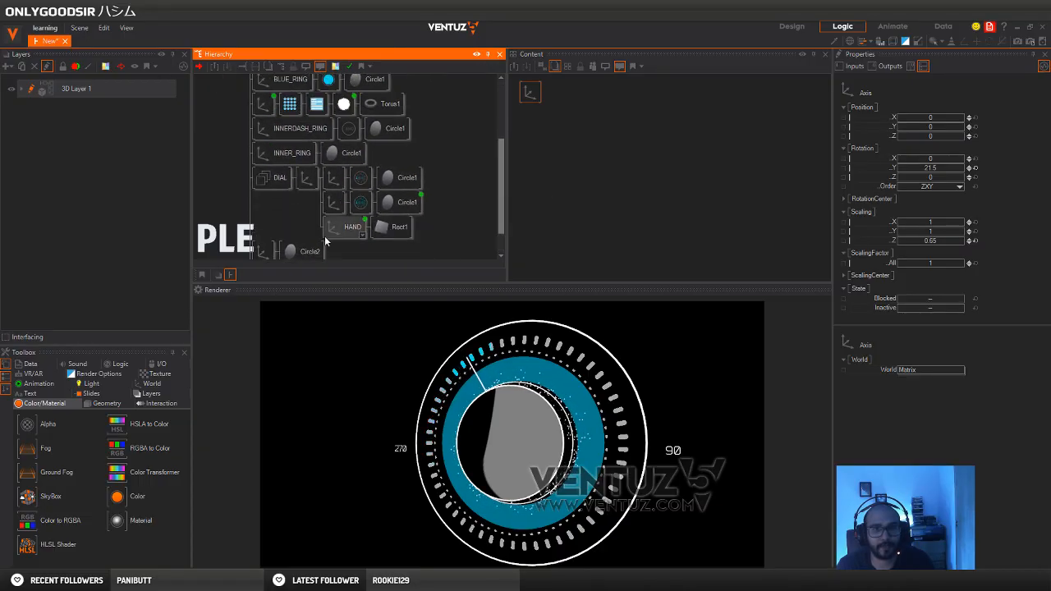
middle_click_drag(320, 203, 333, 67)
left_click(305, 240)
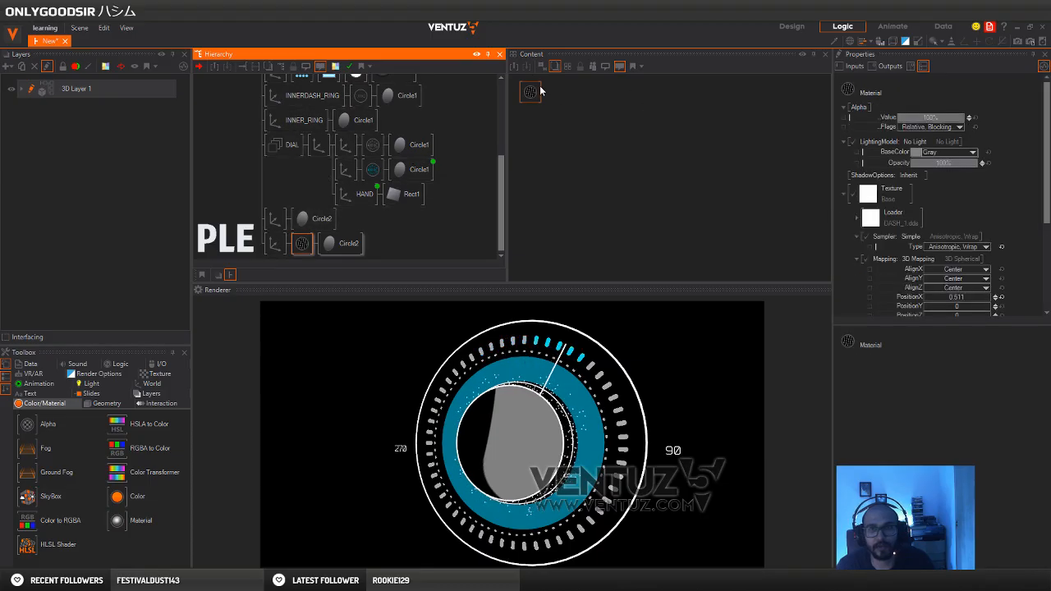
scroll(949, 249, "down", 4)
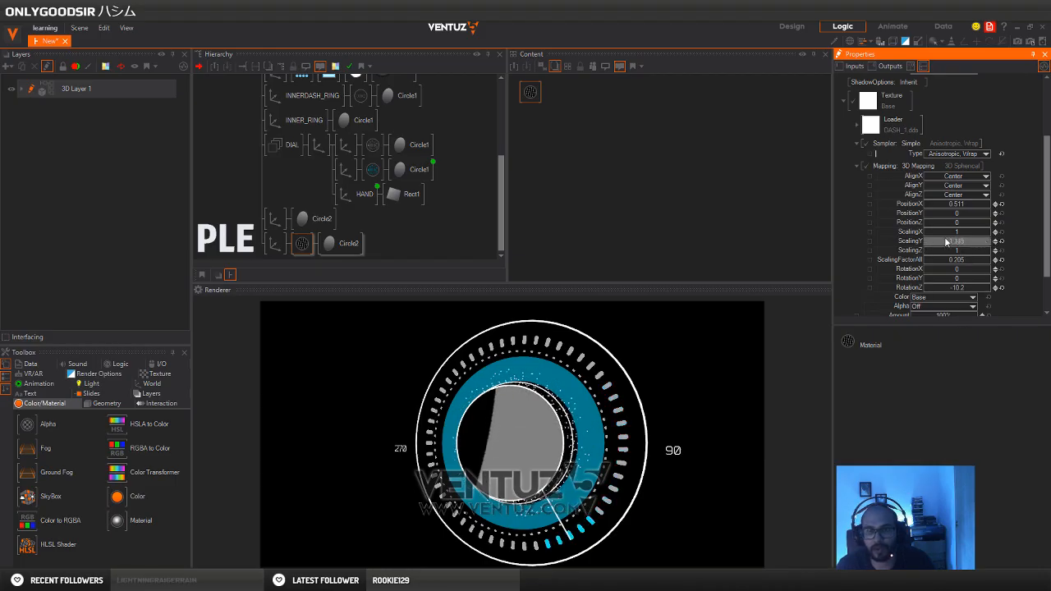
left_click_drag(946, 241, 925, 250)
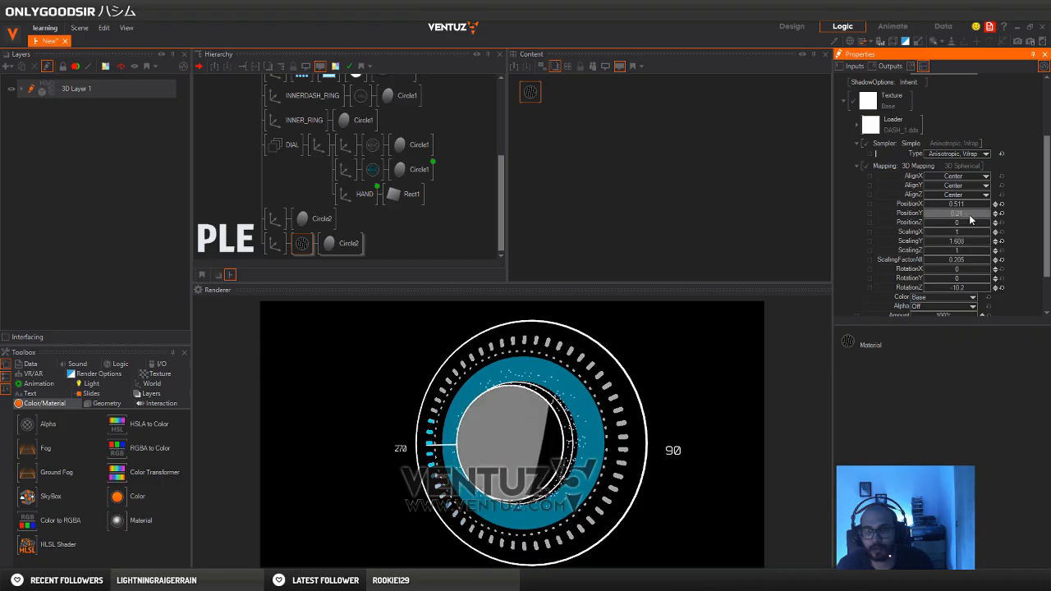
left_click_drag(970, 215, 927, 211)
Reduce the topmost axis's Y rotation to 13.7 to lessen the dial's tilt
scroll(226, 168, "up", 5)
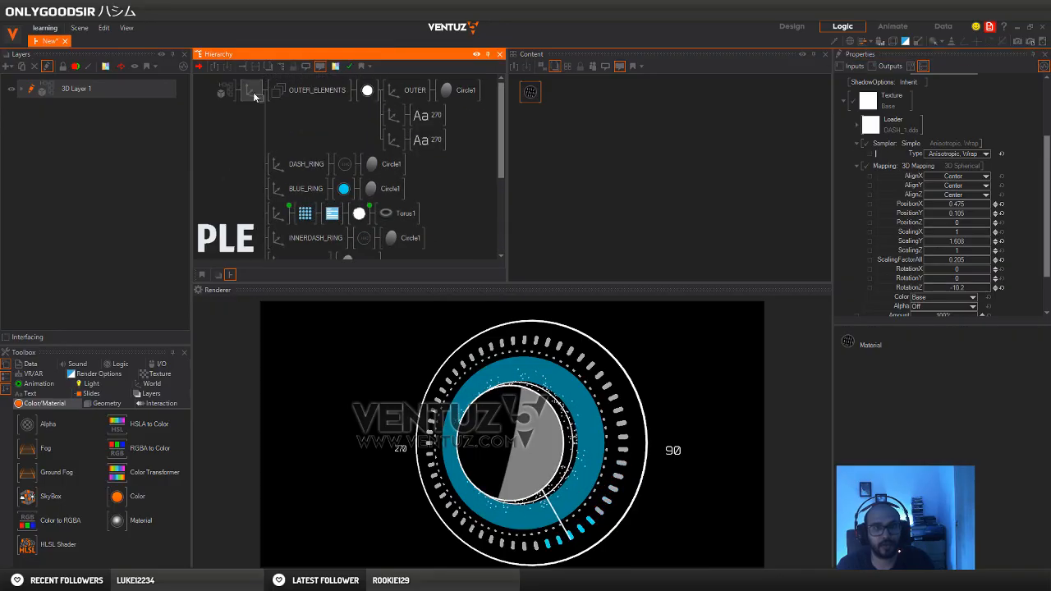
left_click(252, 91)
mouse_move(938, 172)
left_mouse_down()
mouse_move(900, 173)
mouse_move(967, 169)
mouse_move(900, 169)
mouse_move(966, 173)
mouse_move(911, 174)
mouse_move(966, 173)
mouse_move(921, 170)
mouse_move(934, 173)
left_mouse_up()
Set the colour blending operation of the centre disc material's texture to Screen (AddSmooth)
middle_click_drag(364, 216, 393, 128)
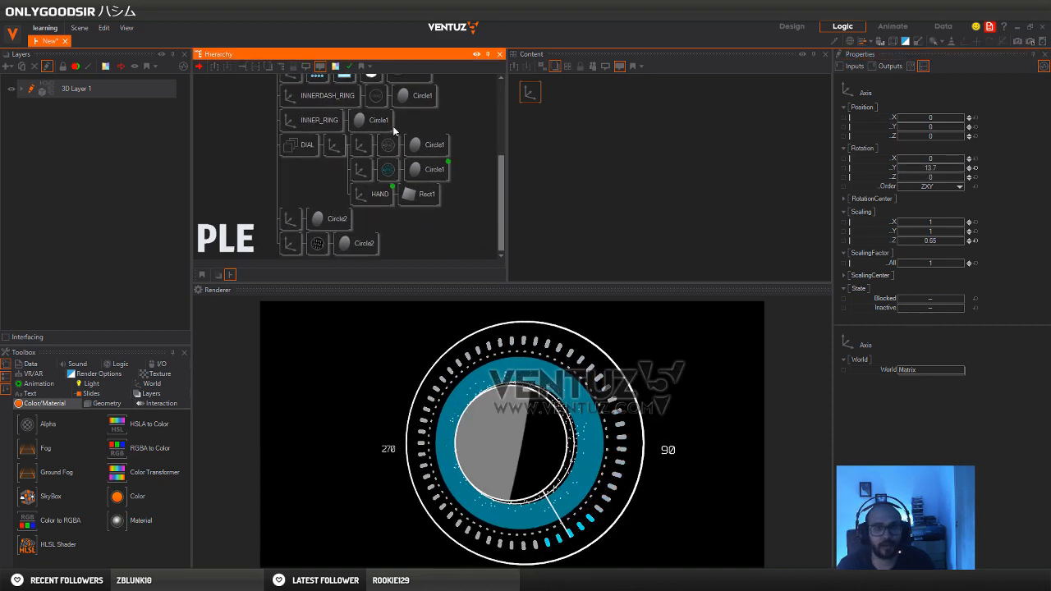
left_click(317, 243)
scroll(932, 246, "down", 3)
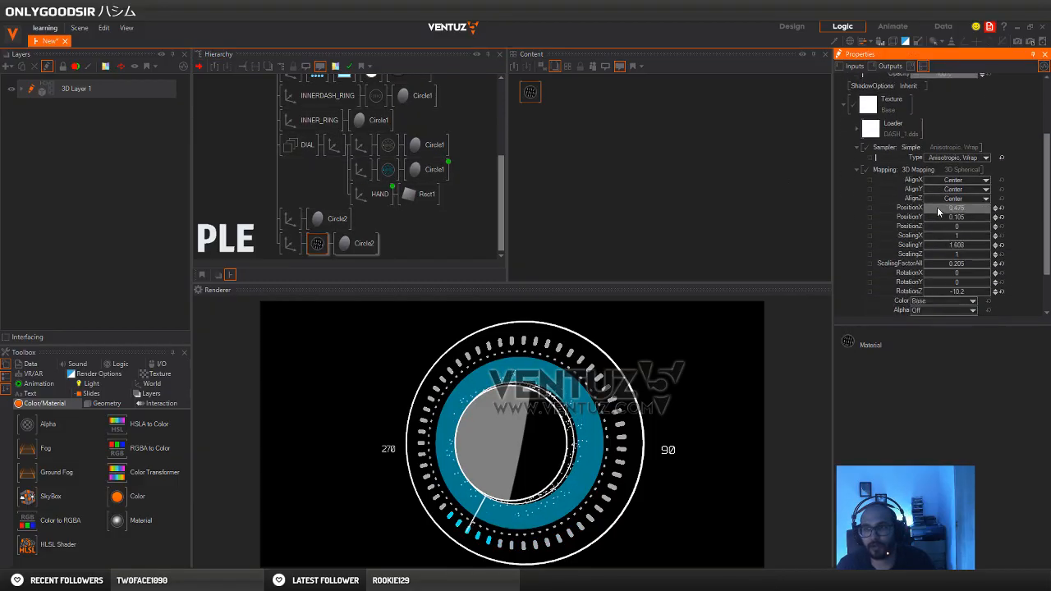
scroll(871, 182, "up", 1)
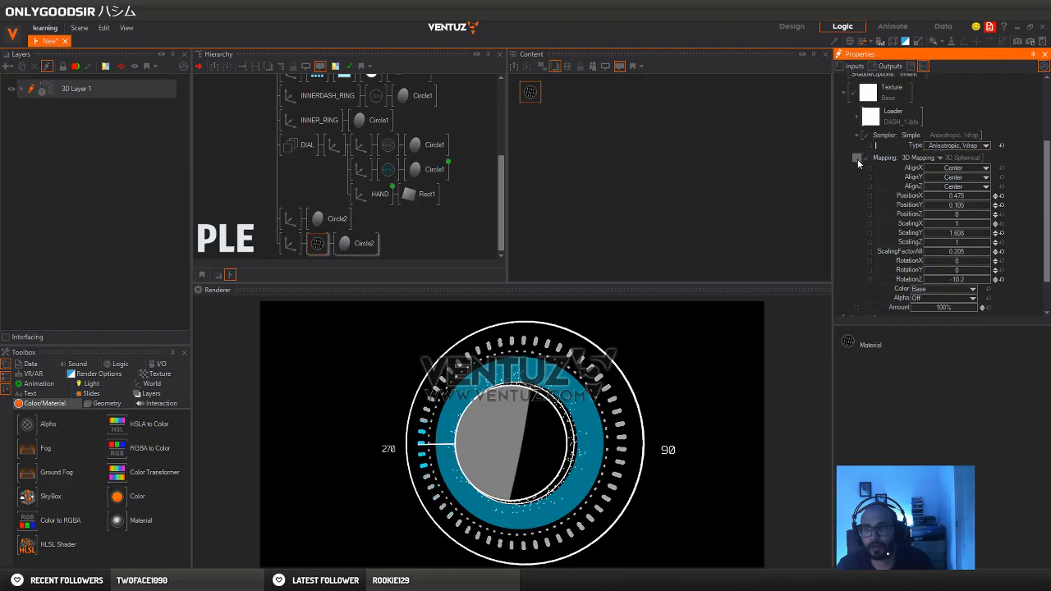
left_click(857, 159)
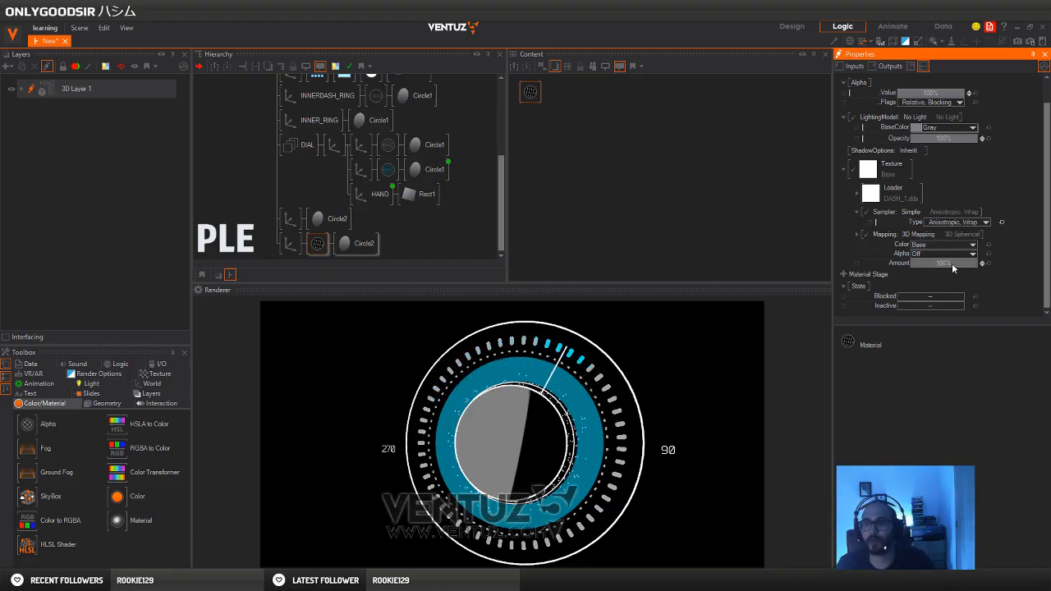
left_click(970, 245)
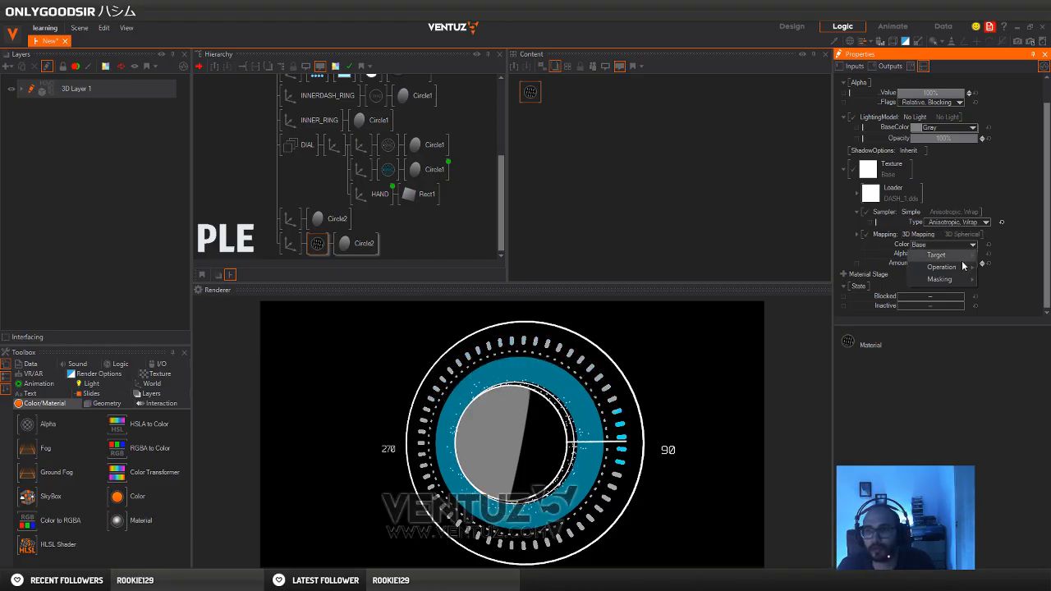
mouse_move(961, 268)
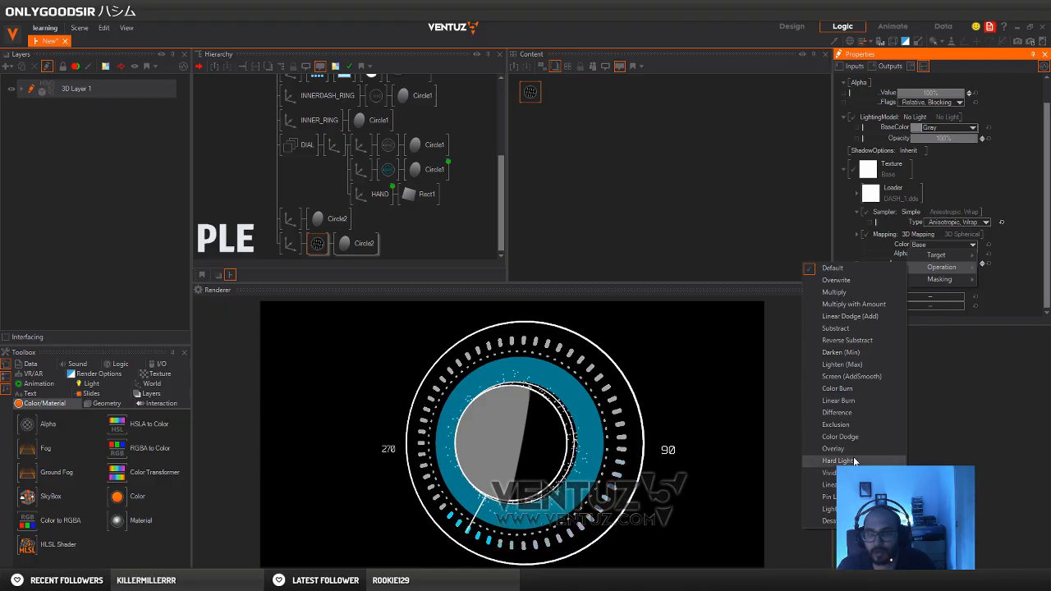
left_click(862, 376)
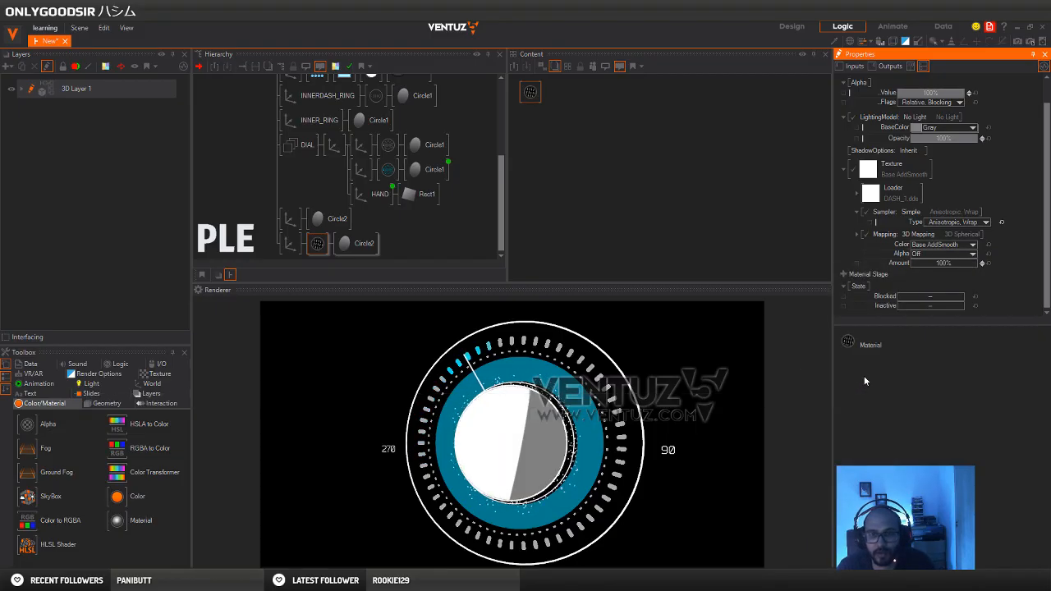
Set the disc material's base colour to black (0, 0, 0) and lower its texture amount to 5.2%
left_click(318, 245)
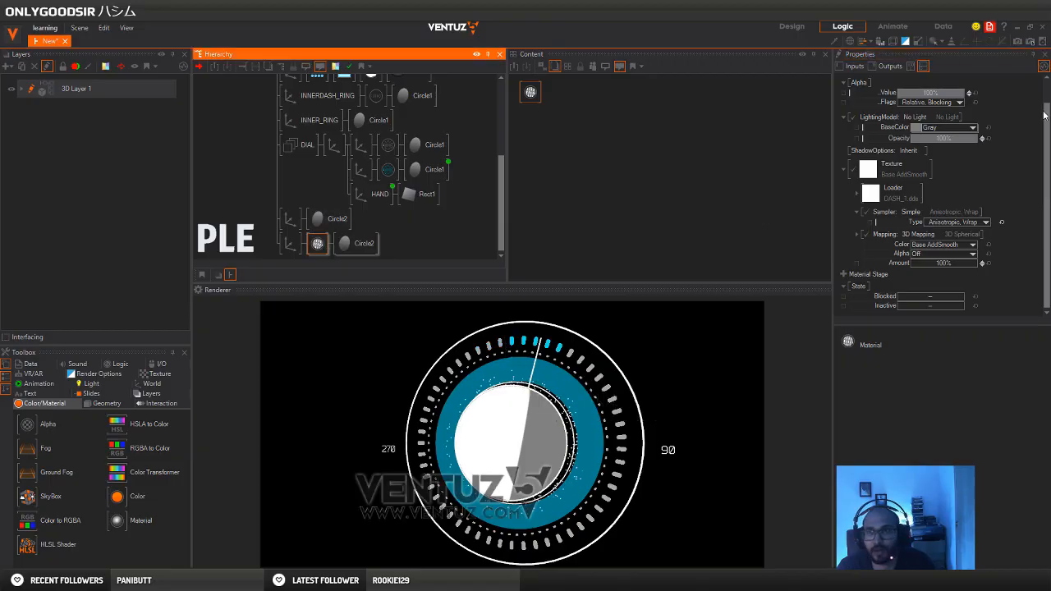
left_click(973, 130)
left_click_drag(922, 168, 891, 189)
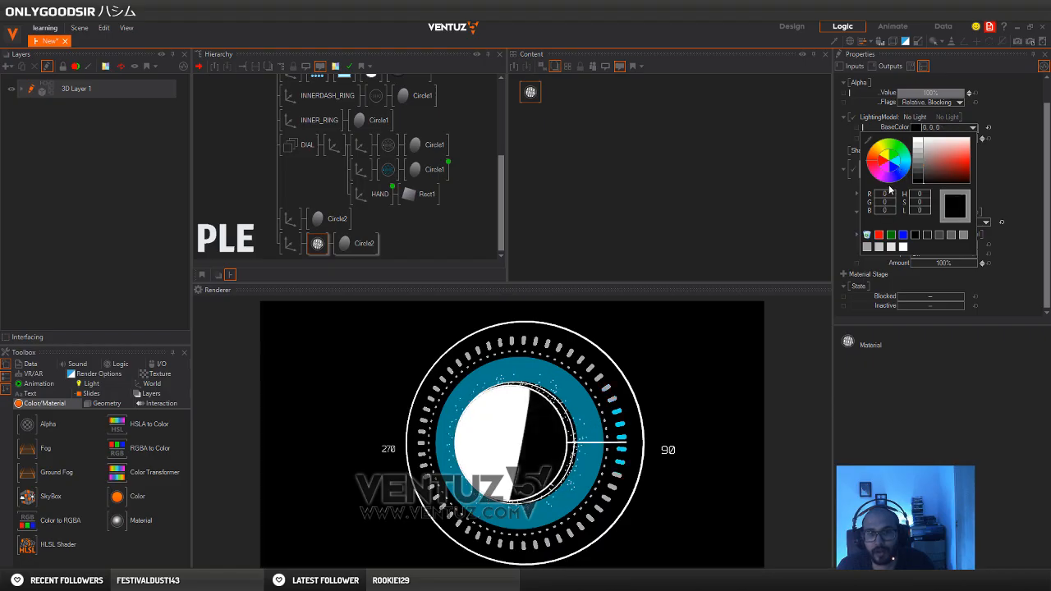
left_click(1008, 171)
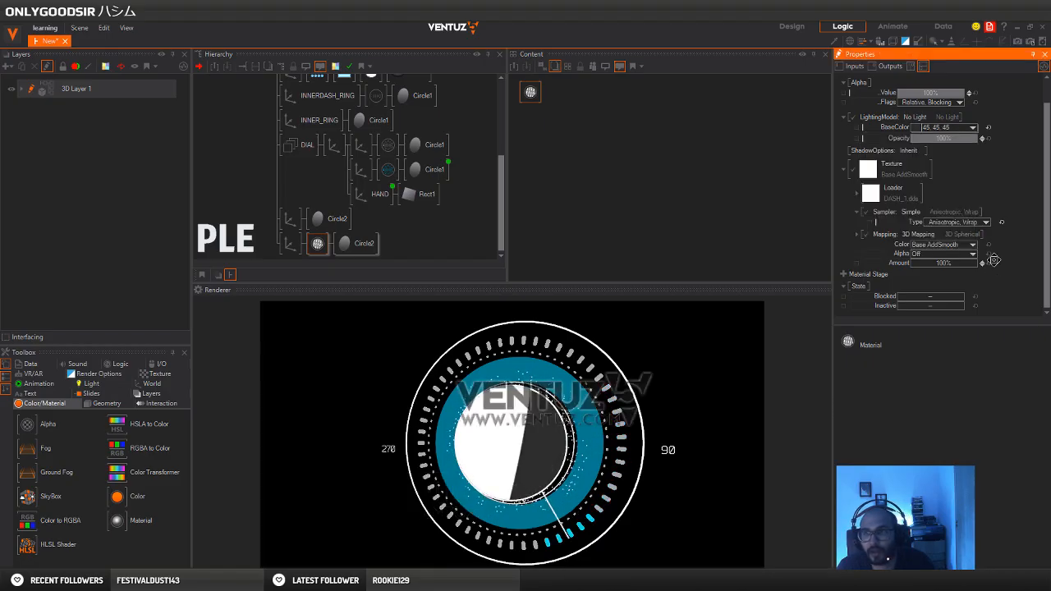
left_click(910, 262)
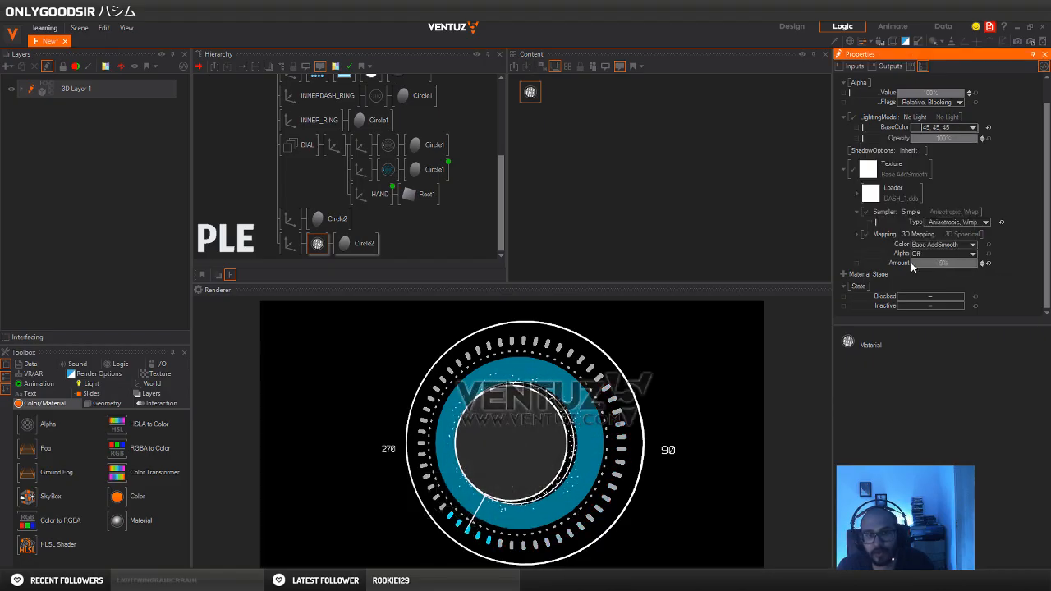
left_click_drag(956, 264, 962, 259)
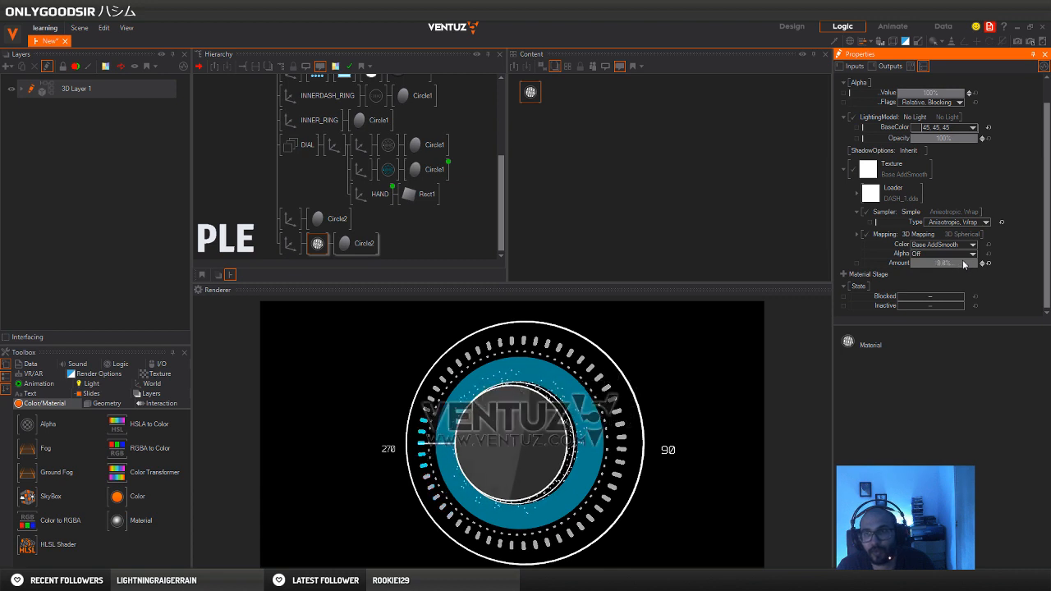
left_click(974, 128)
left_click_drag(925, 171, 901, 194)
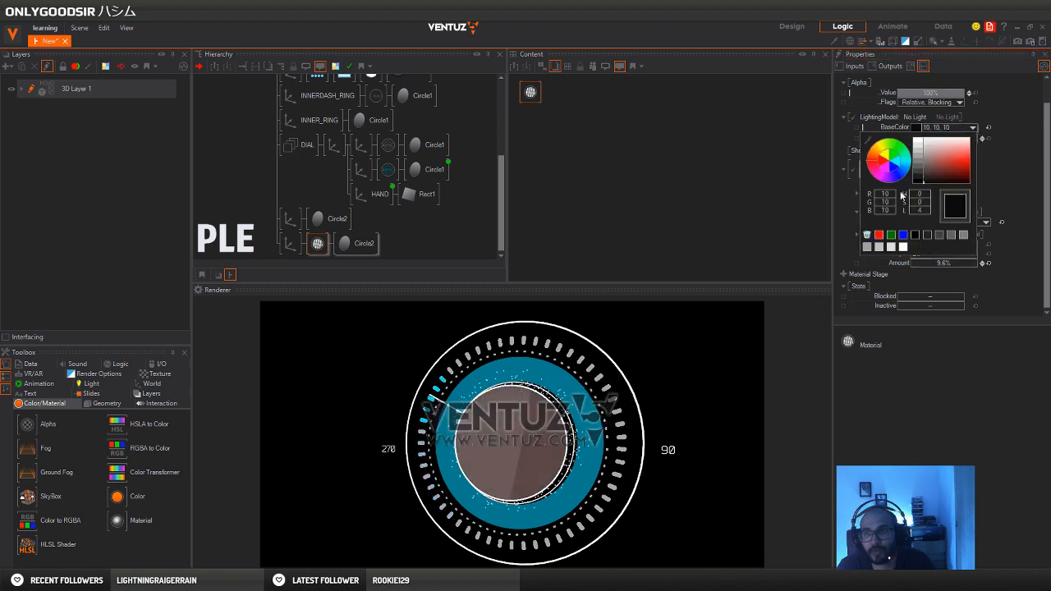
left_click(1031, 188)
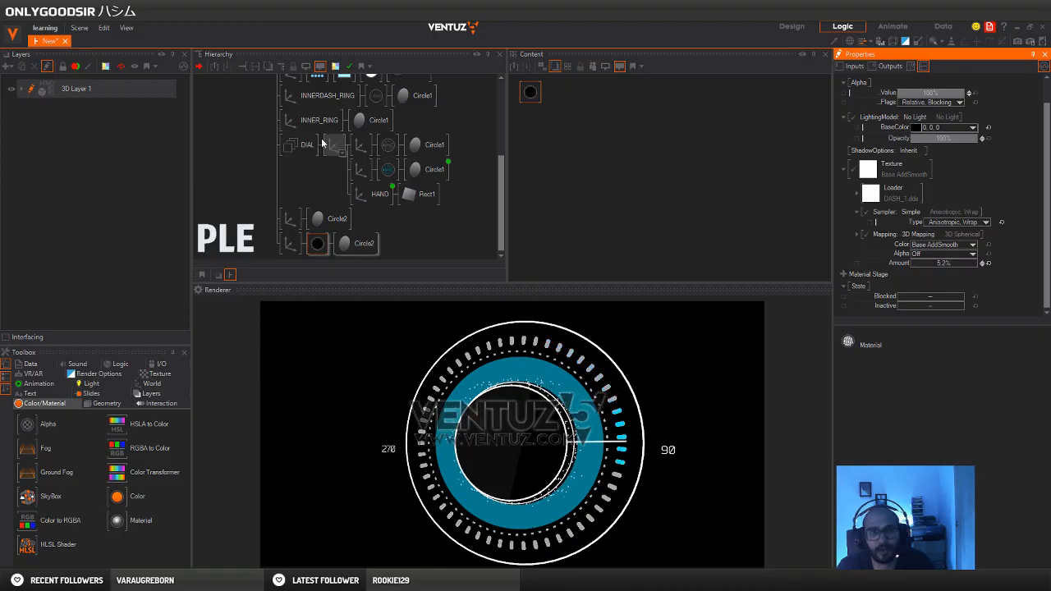
Set the topmost axis's Y rotation to 14 while checking how the tilted dial looks
left_click(253, 167)
scroll(245, 197, "up", 1)
scroll(245, 202, "up", 3)
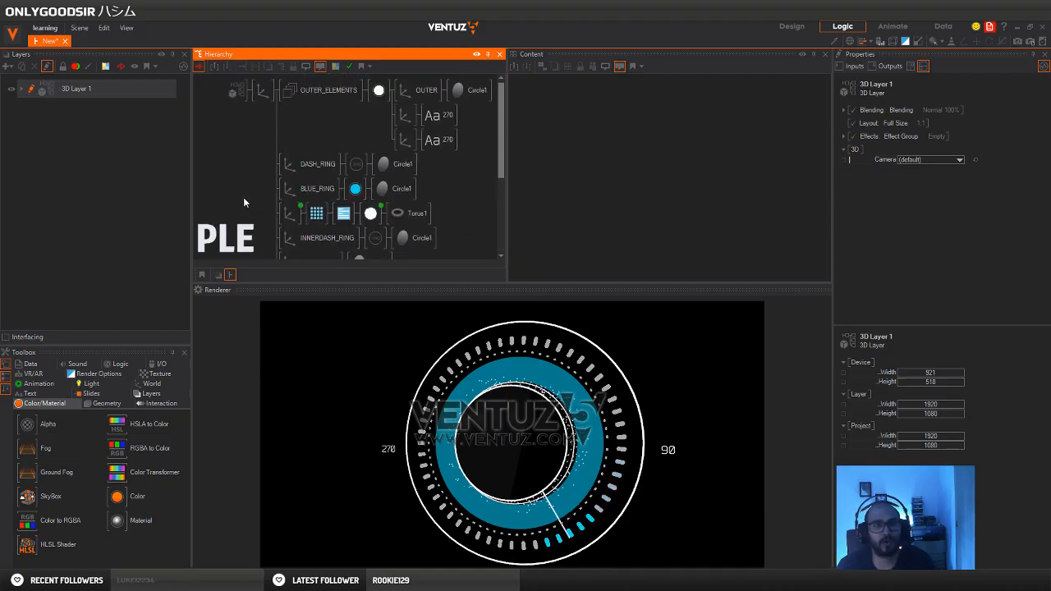
left_click(262, 91)
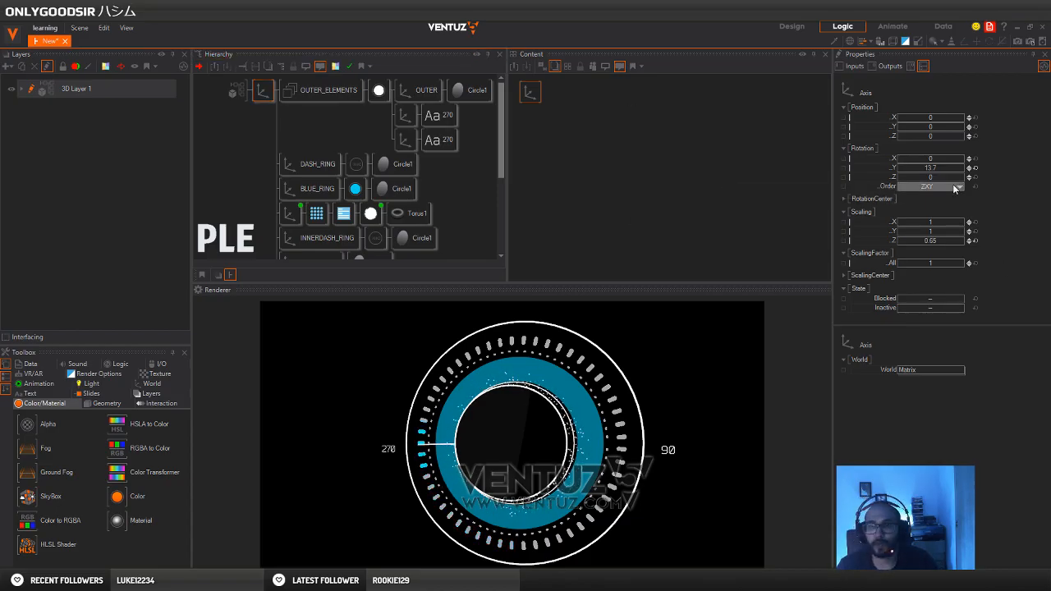
left_click_drag(941, 170, 964, 169)
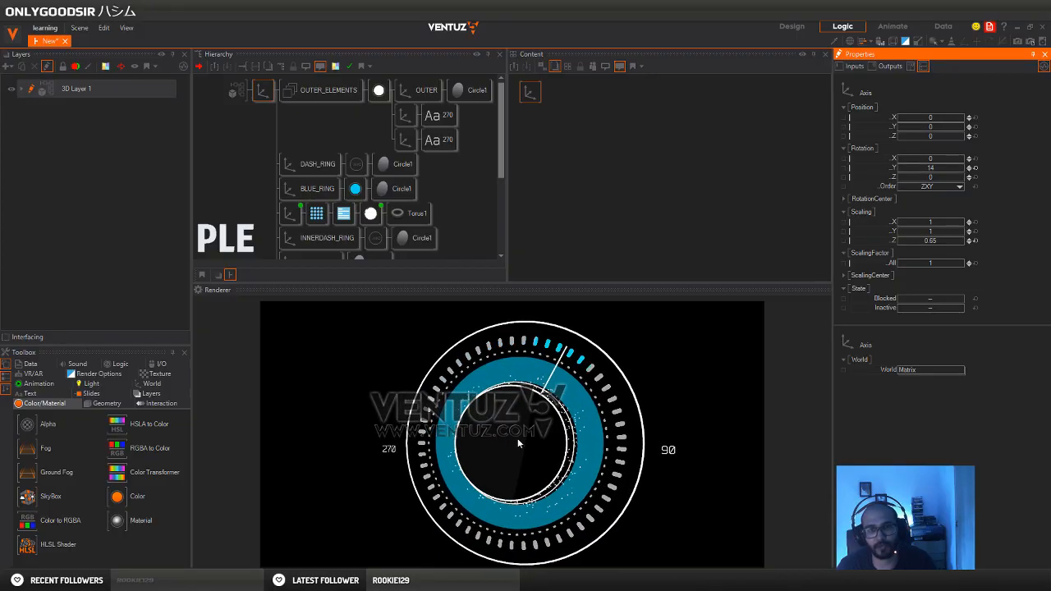
left_click(370, 214)
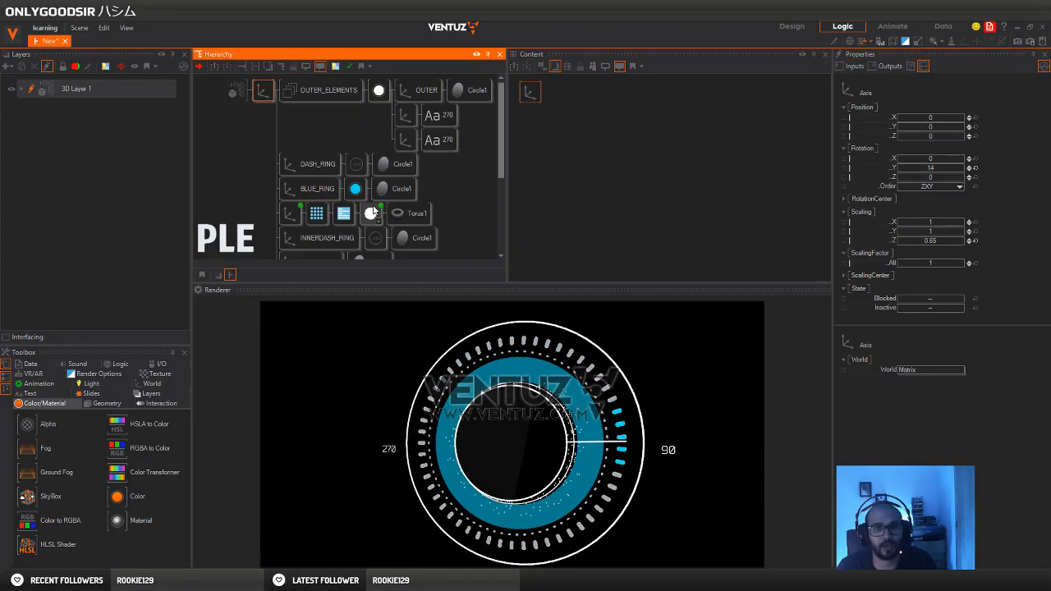
scroll(470, 242, "down", 3)
left_click(362, 167)
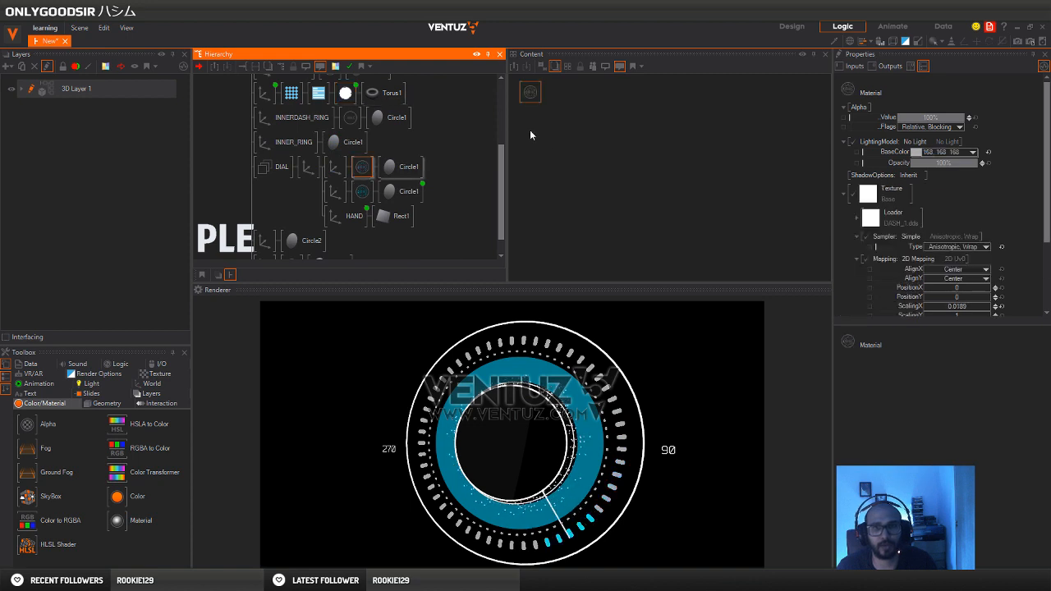
left_click_drag(538, 97, 554, 115)
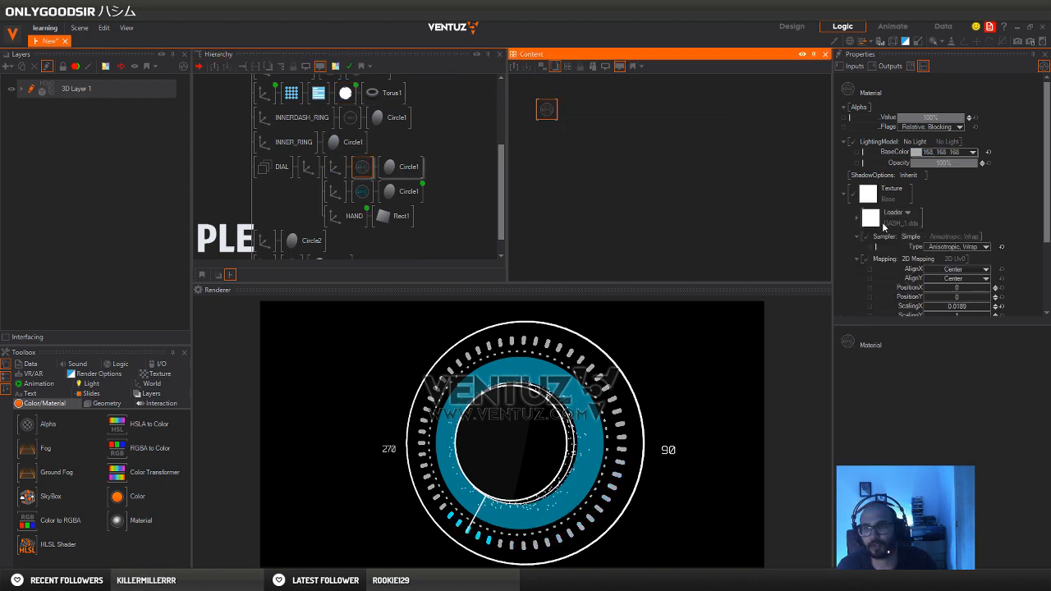
left_click(256, 170)
Try turning the topmost axis the other way around Y, and reset its Y rotation to 0
scroll(262, 189, "up", 3)
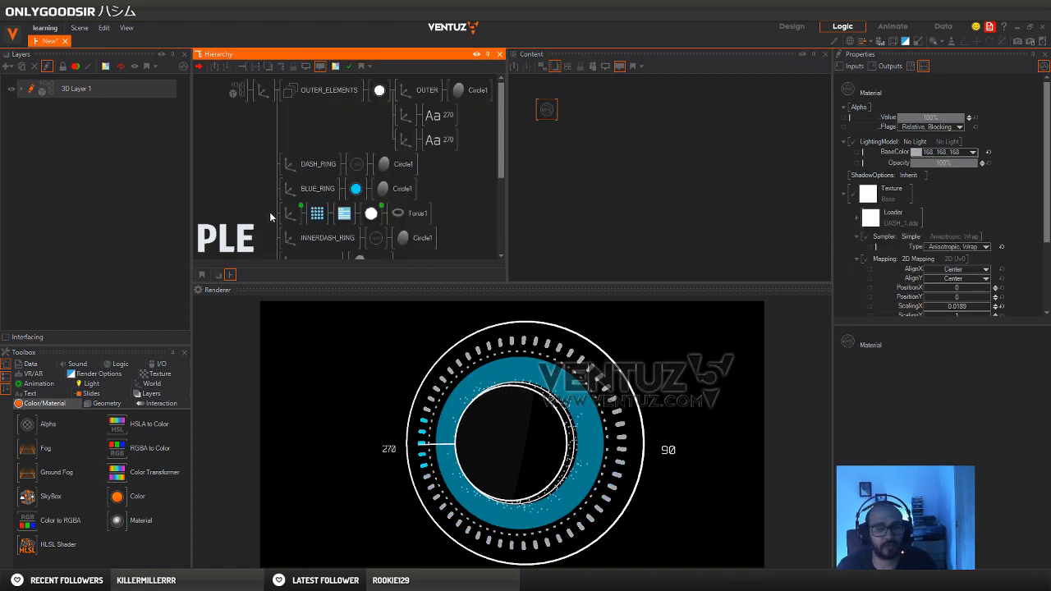
left_click(262, 90)
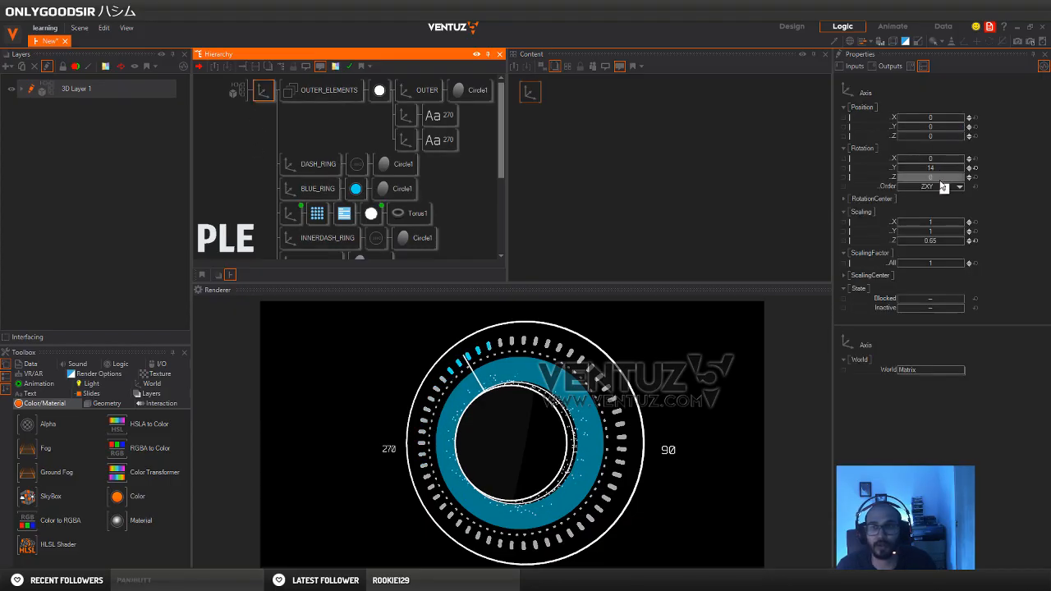
left_click_drag(944, 169, 908, 165)
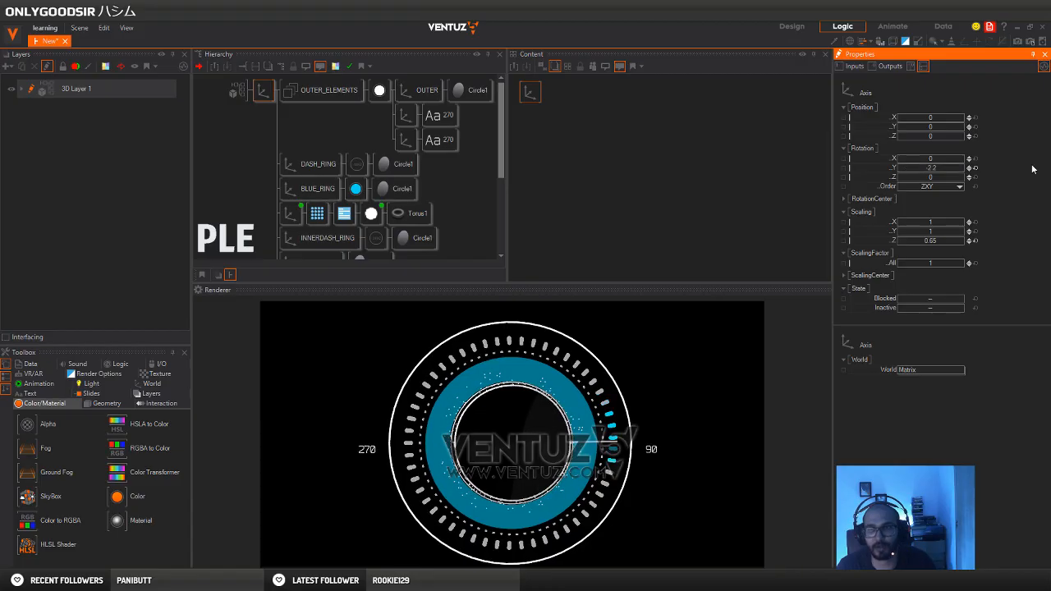
left_click(975, 169)
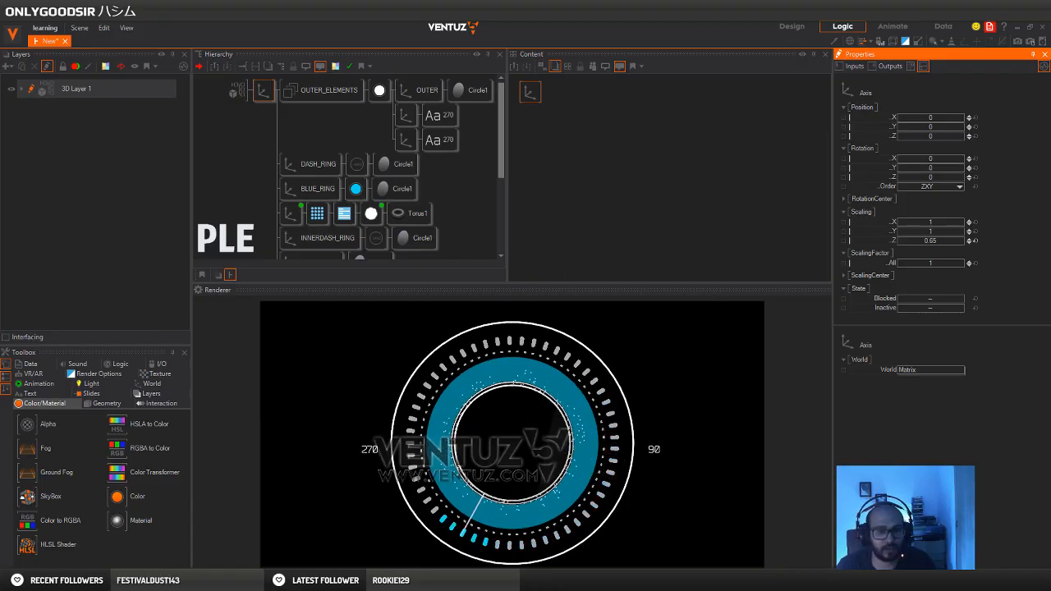
Switch to the Pinterest window in Chrome to view the reference dial image
left_click(189, 580)
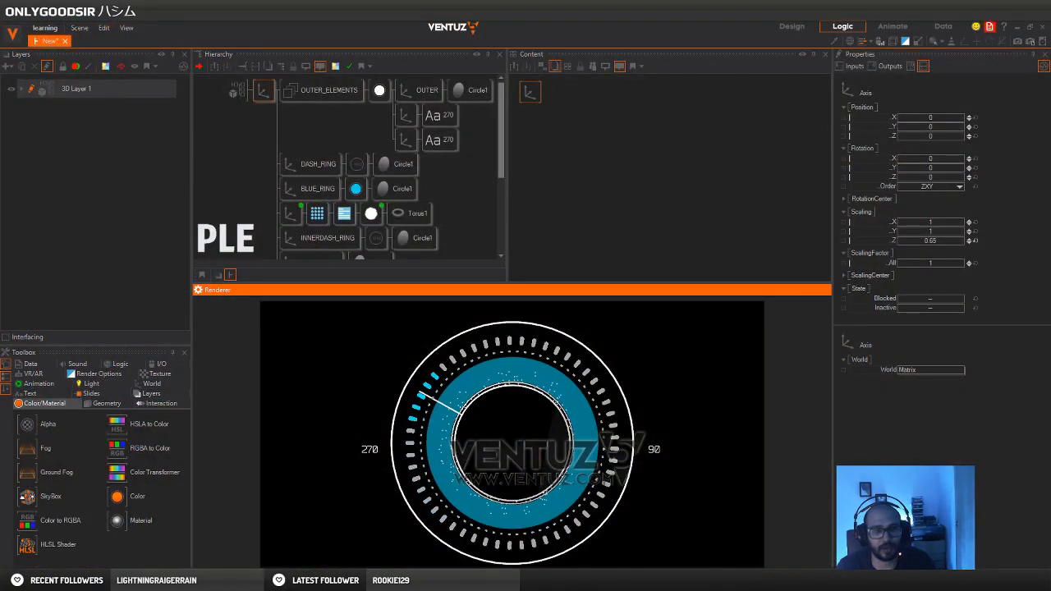
left_click(189, 580)
left_click(182, 547)
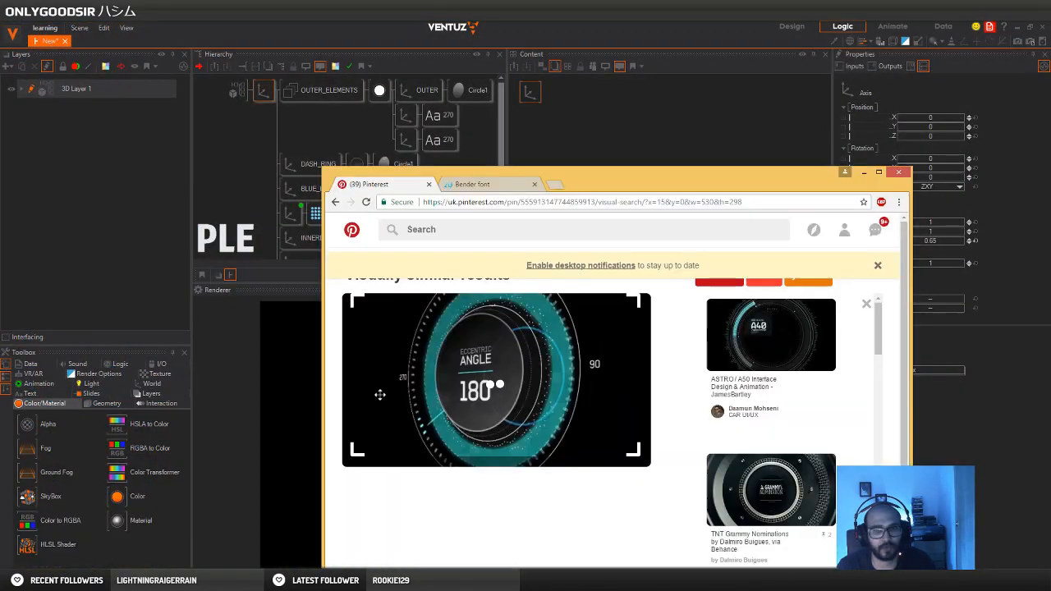
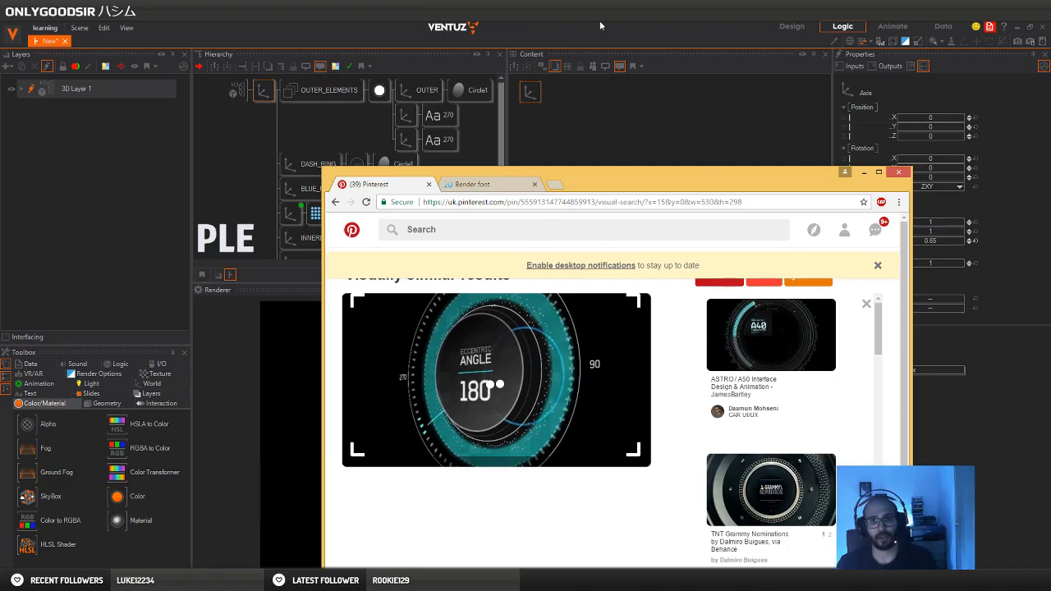
Return to Ventuz and insert a Group node ahead of the first Circle2 axis at the end of the hierarchy
key("alt+Tab")
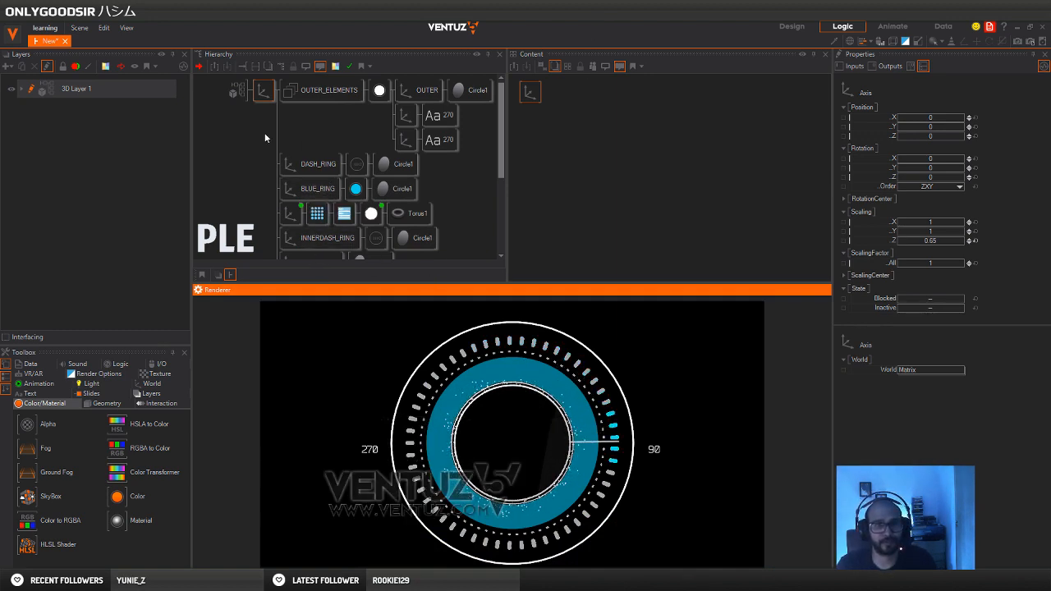
left_click(255, 173)
scroll(444, 226, "down", 3)
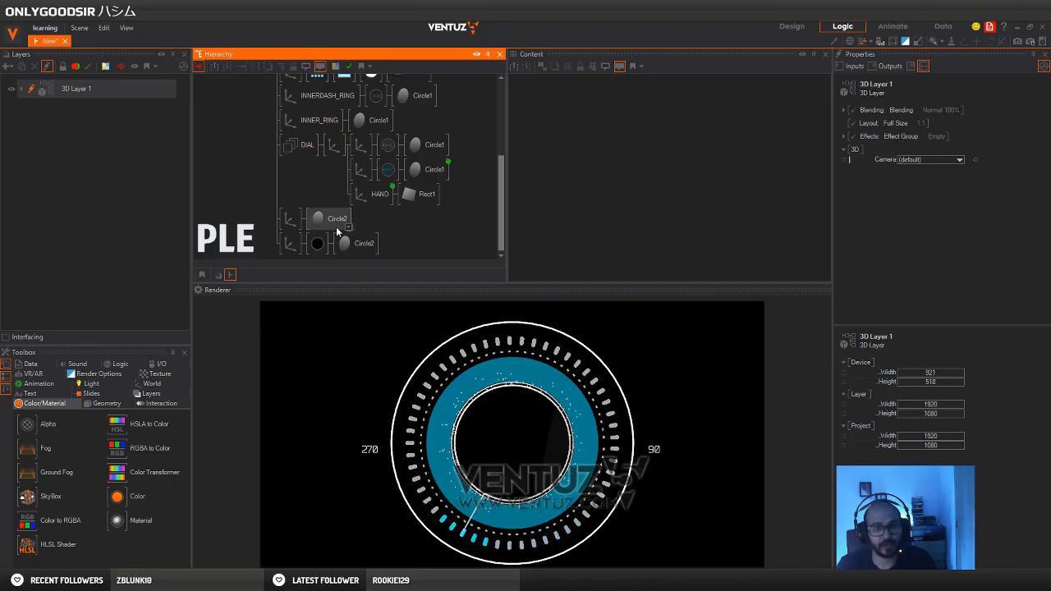
right_click(247, 219)
type("fr")
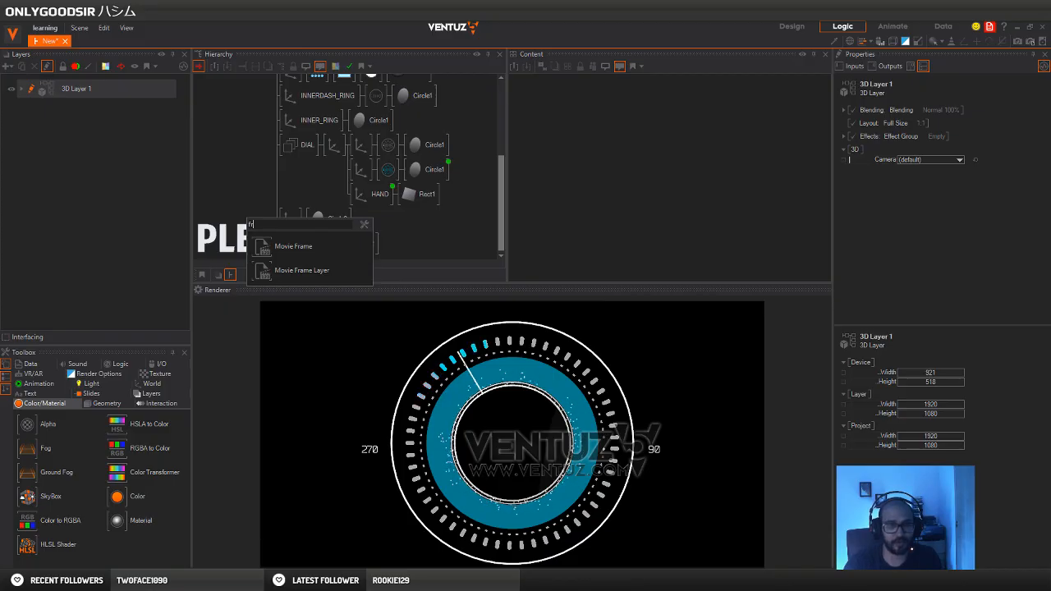
type("fr")
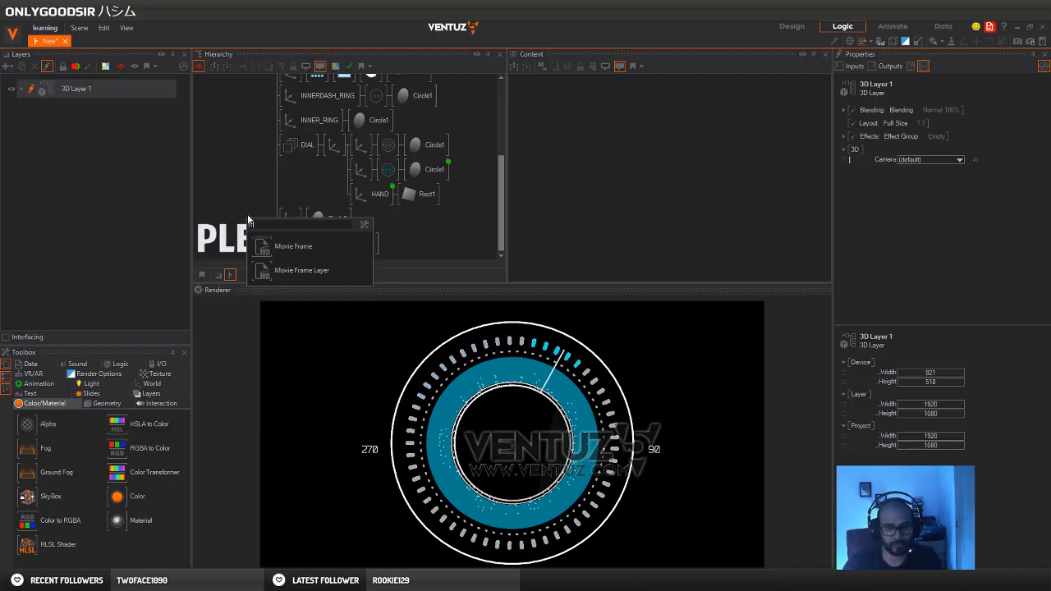
key("BackSpace")
key("BackSpace")
type("gr")
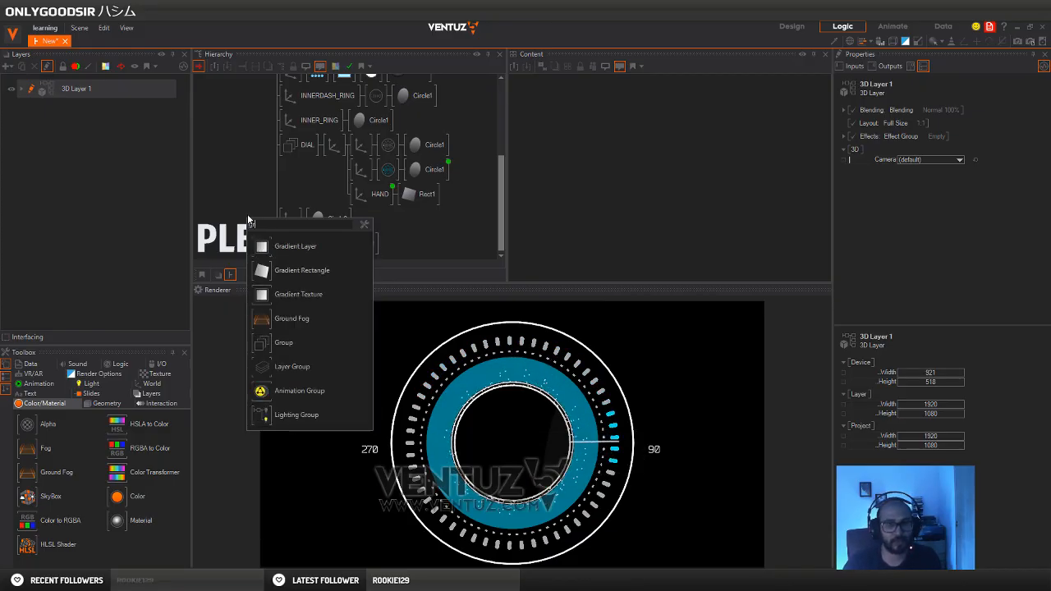
left_click(284, 342)
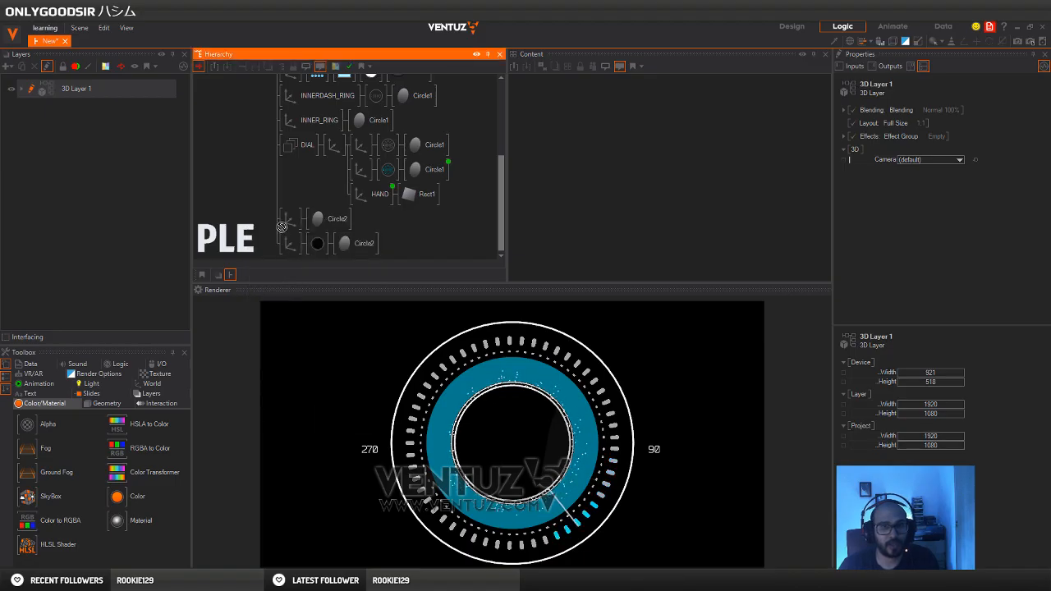
left_click(285, 228)
Move the black Circle2 branch into the new group and name the group FRONT_PLATE
left_click_drag(291, 247, 318, 226)
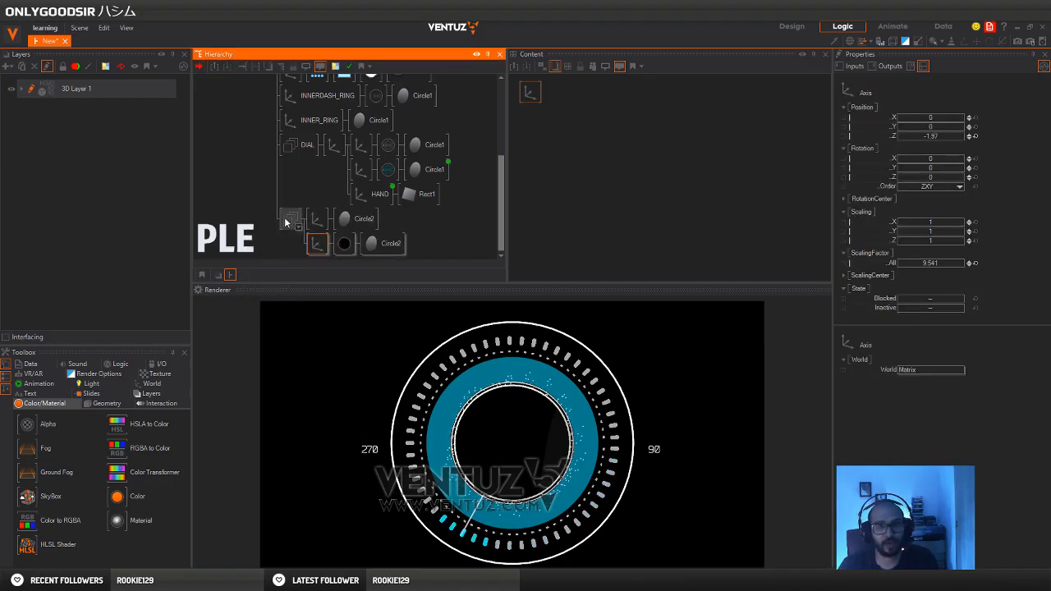
left_click(286, 223)
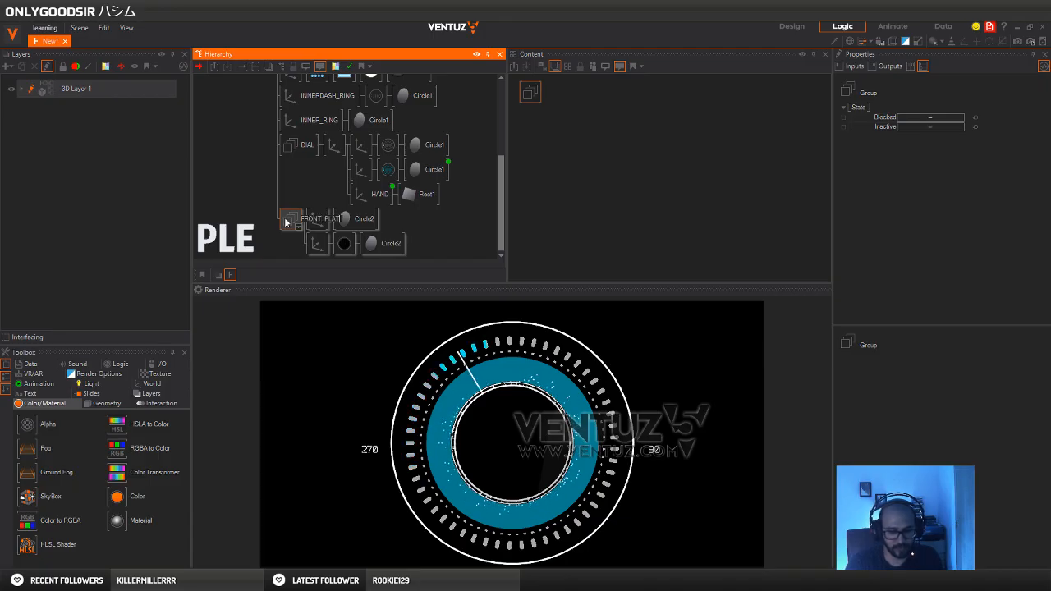
key("Return")
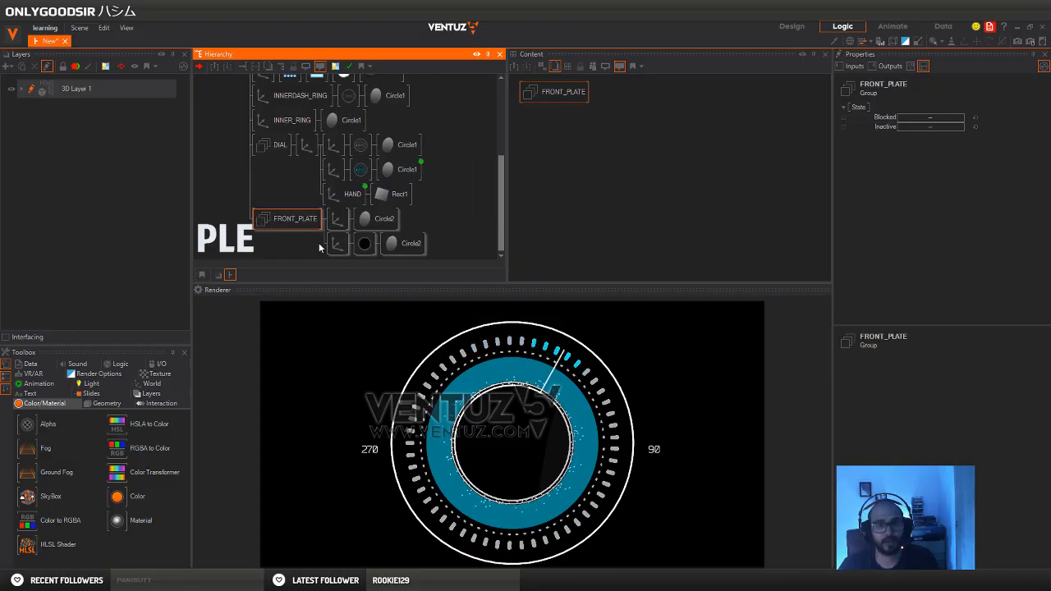
Add an axis with a 2D block text to FRONT_PLATE and nest that branch under the black disc's axis
key("space")
type("ax")
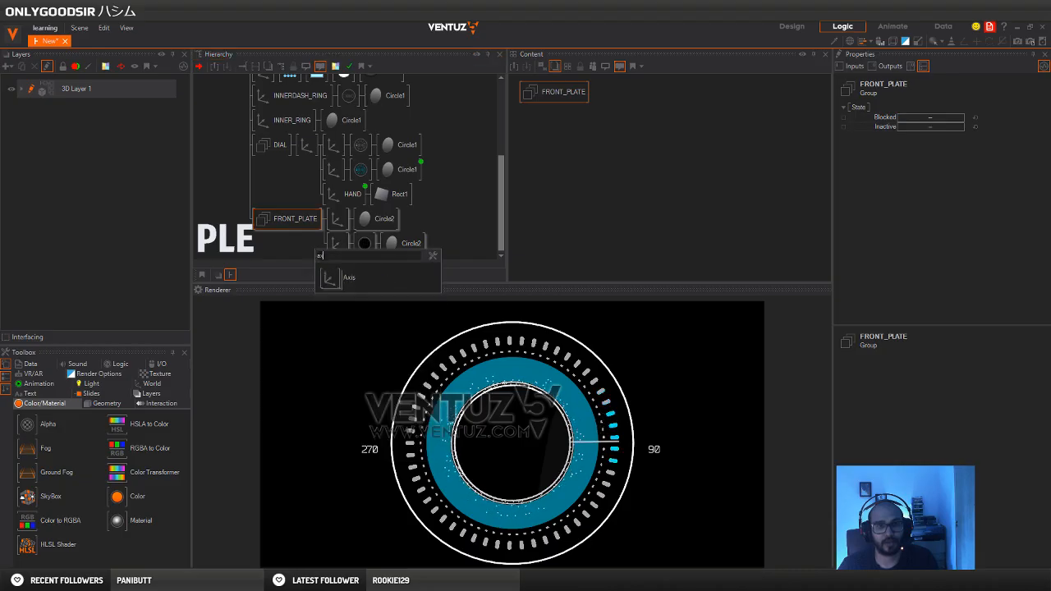
left_click_drag(330, 278, 336, 259)
scroll(373, 246, "down", 2)
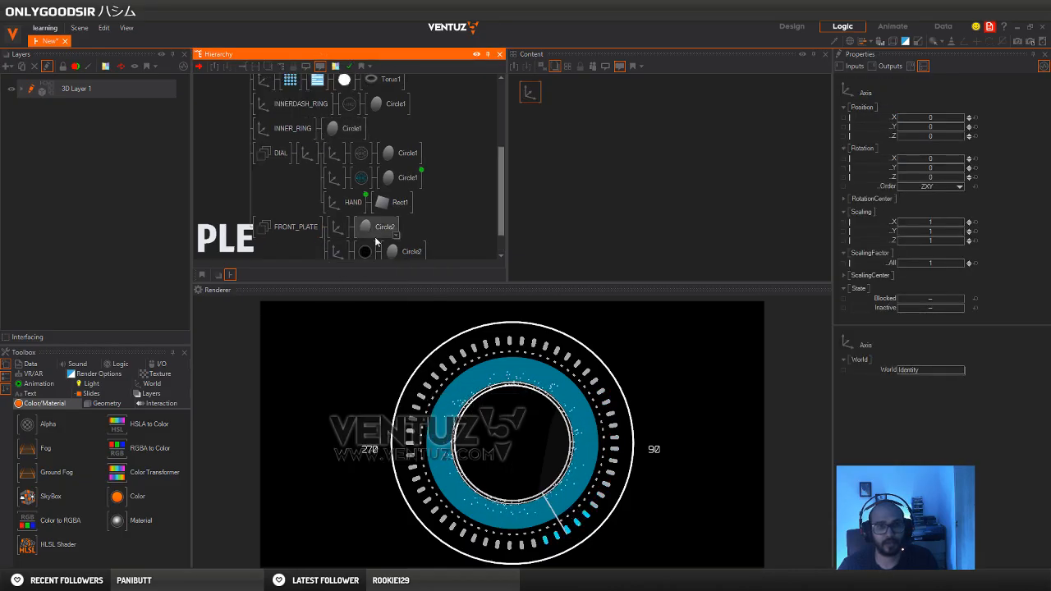
left_click(373, 244)
key("space")
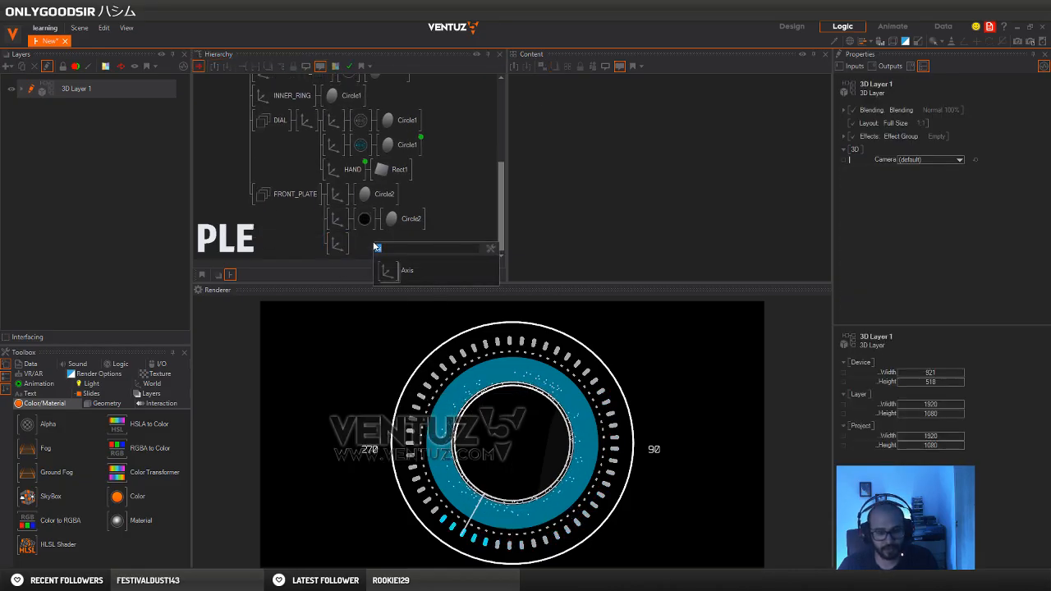
left_click(356, 265)
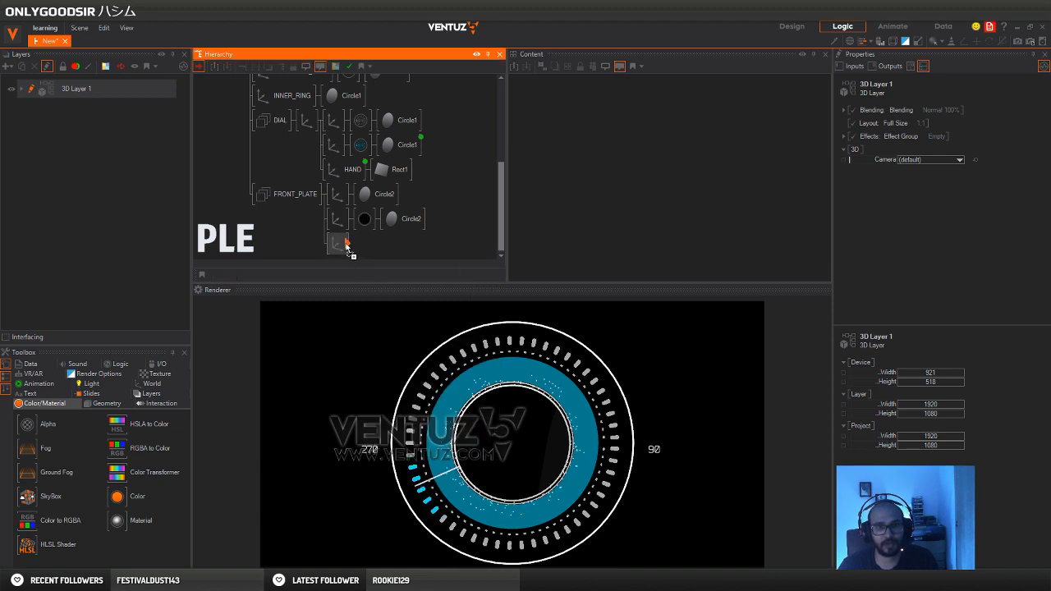
left_click_drag(345, 247, 356, 259)
left_click(361, 260)
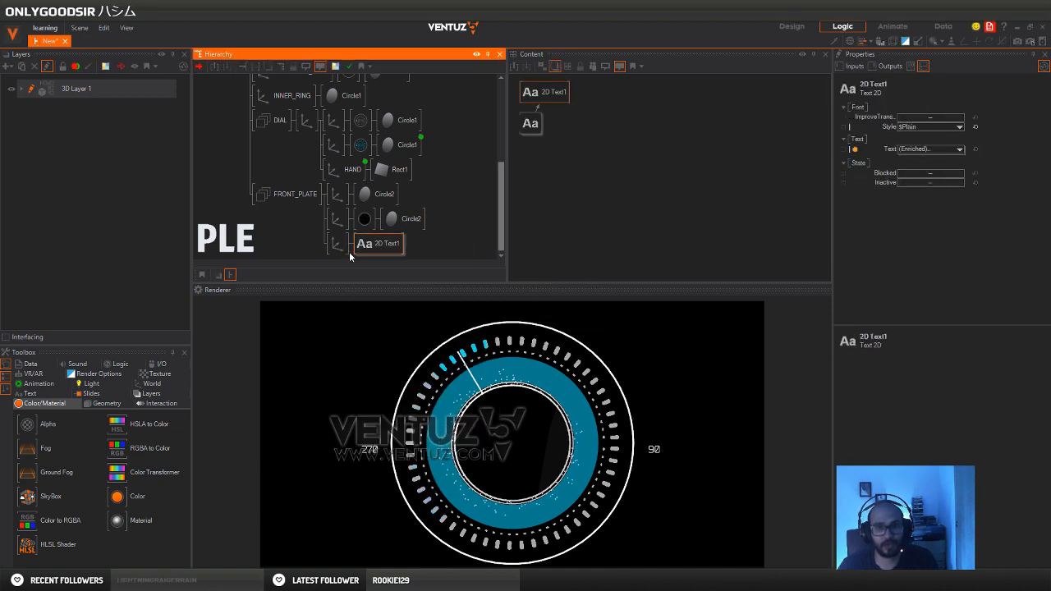
left_click(337, 244)
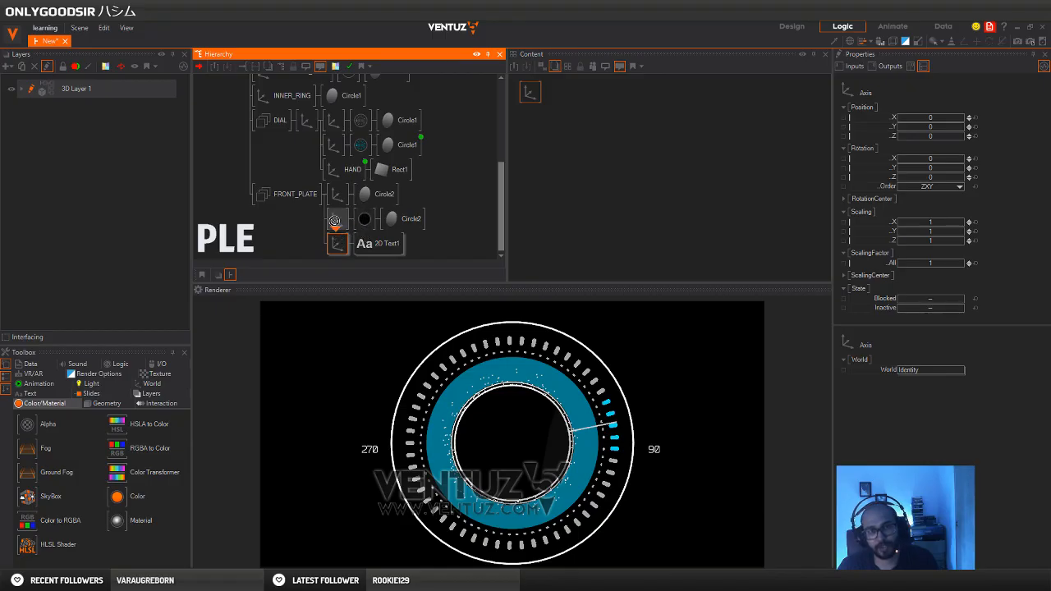
left_click_drag(365, 230, 365, 229)
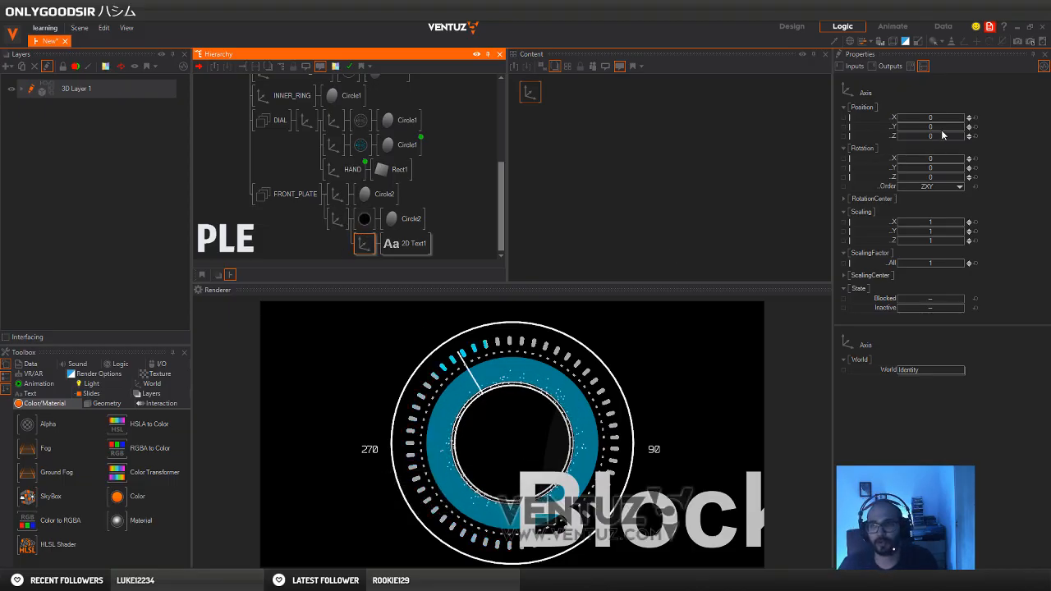
Try the text axis at Y 0.6 and Z -1.8 directly under FRONT_PLATE, and nest it back under the black disc's axis
mouse_move(942, 129)
left_mouse_down()
mouse_move(964, 128)
mouse_move(946, 131)
left_mouse_up()
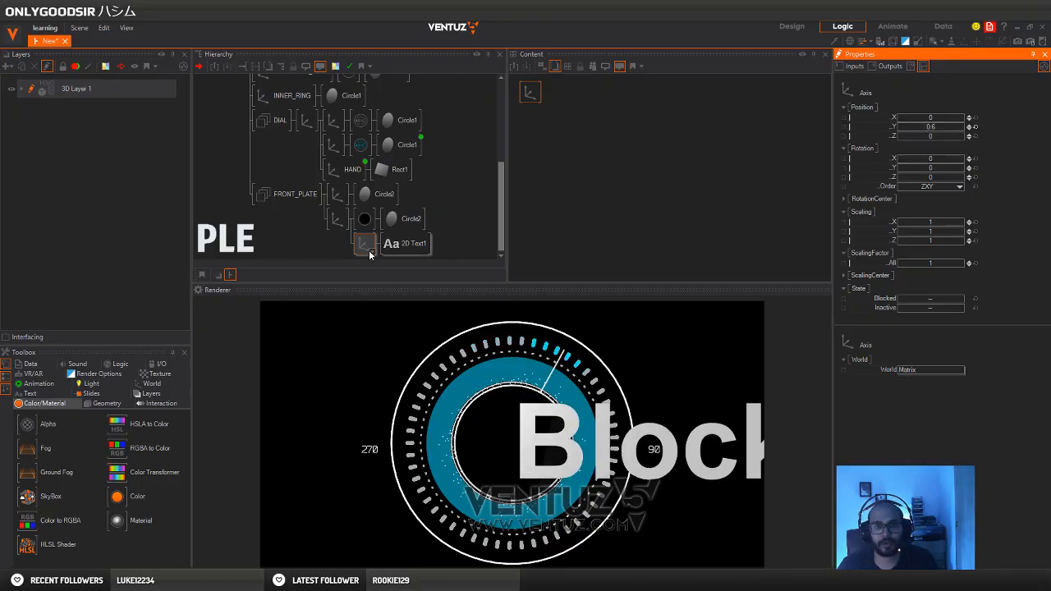
left_click_drag(366, 247, 337, 229)
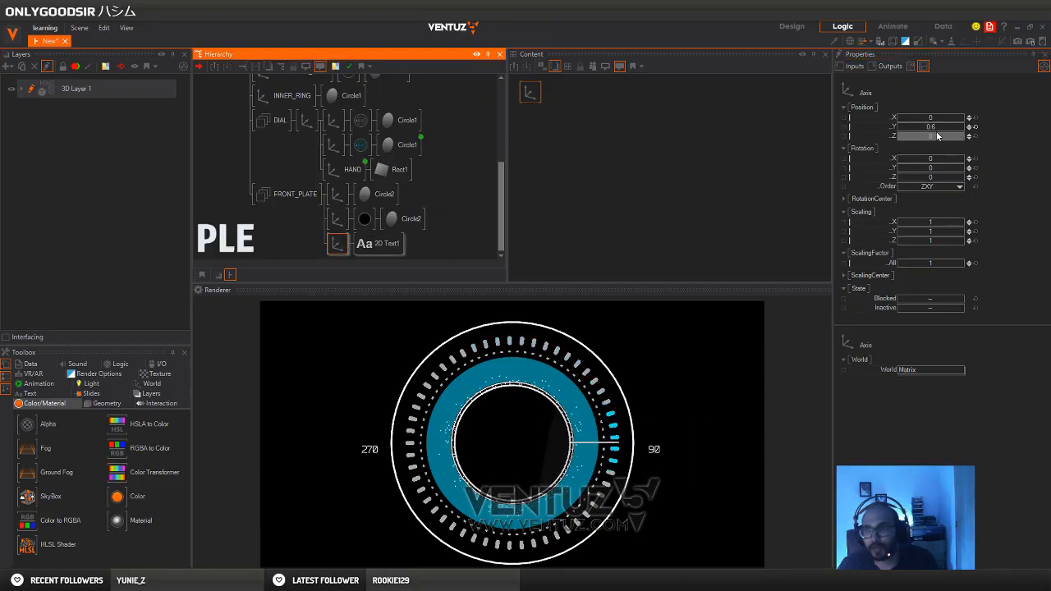
left_click_drag(937, 137, 929, 140)
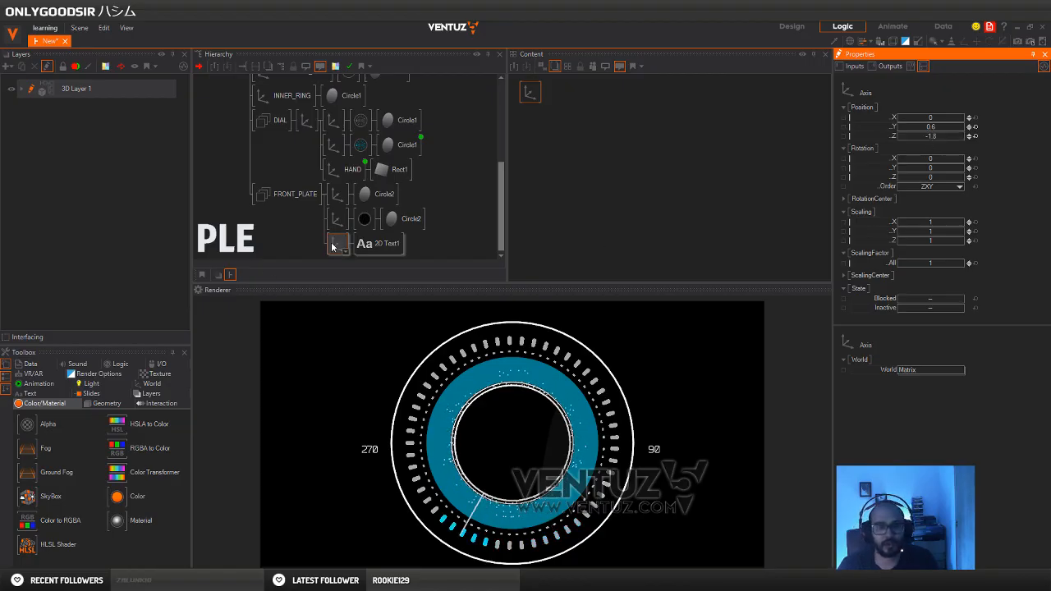
left_click_drag(337, 244, 359, 243)
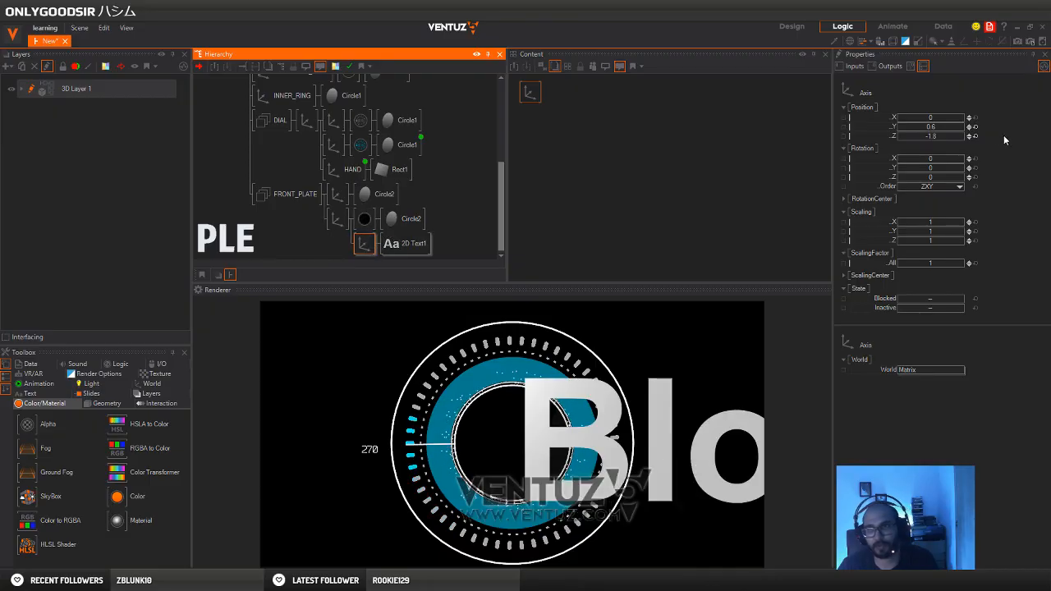
Reset the text axis's Z and Y positions, set Z to -0.01, and shift the text to X -2.13 and upward
left_click(975, 135)
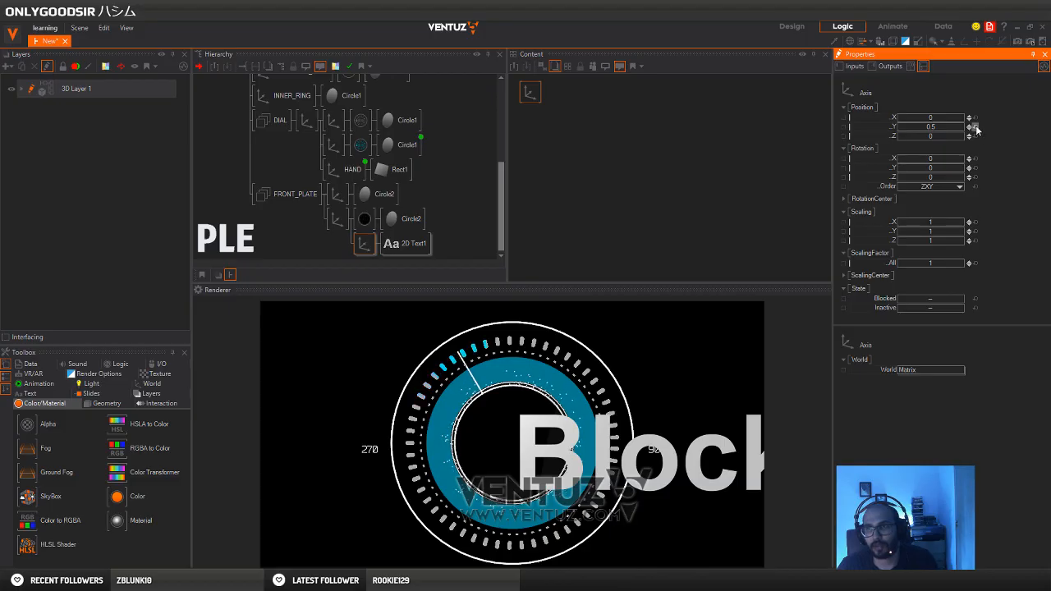
left_click(976, 127)
left_click(970, 138)
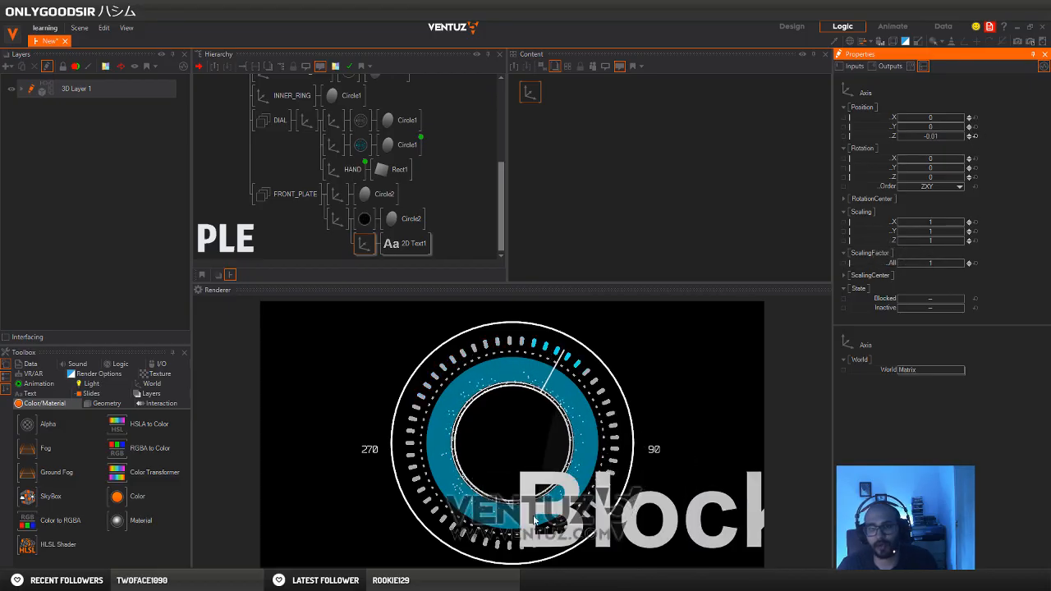
left_click_drag(933, 128, 883, 124)
Set the block text's font to BENDER and both its line alignment and text alignment to Center
left_click_drag(536, 118, 561, 153)
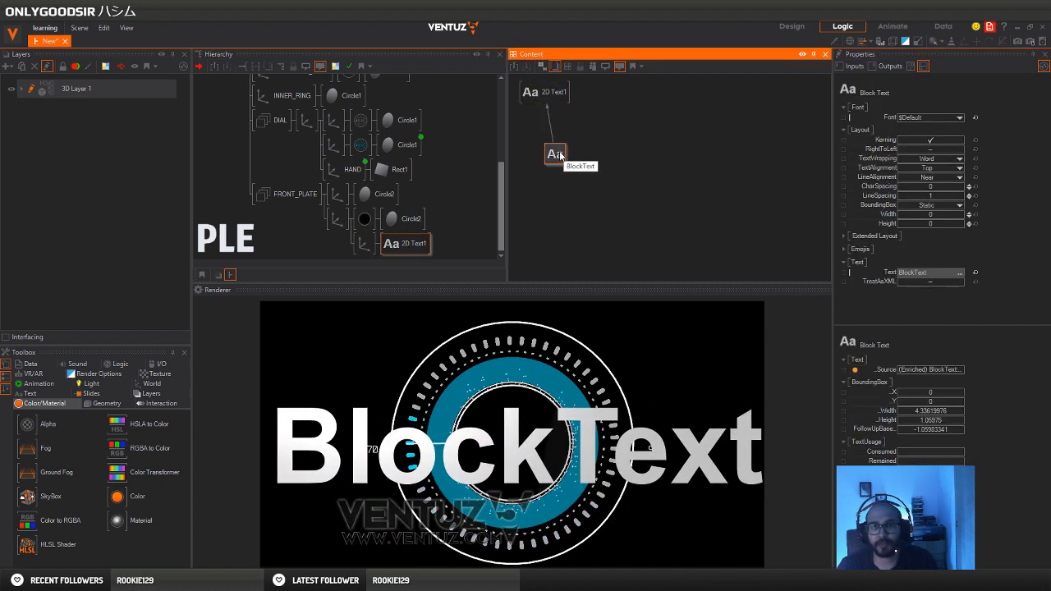
left_click(957, 119)
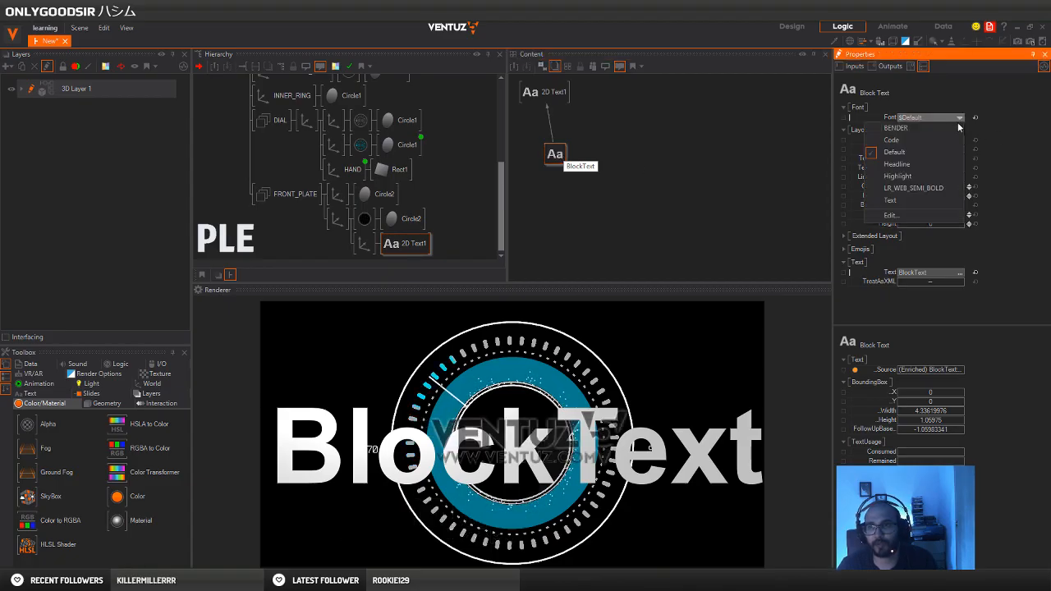
left_click(895, 128)
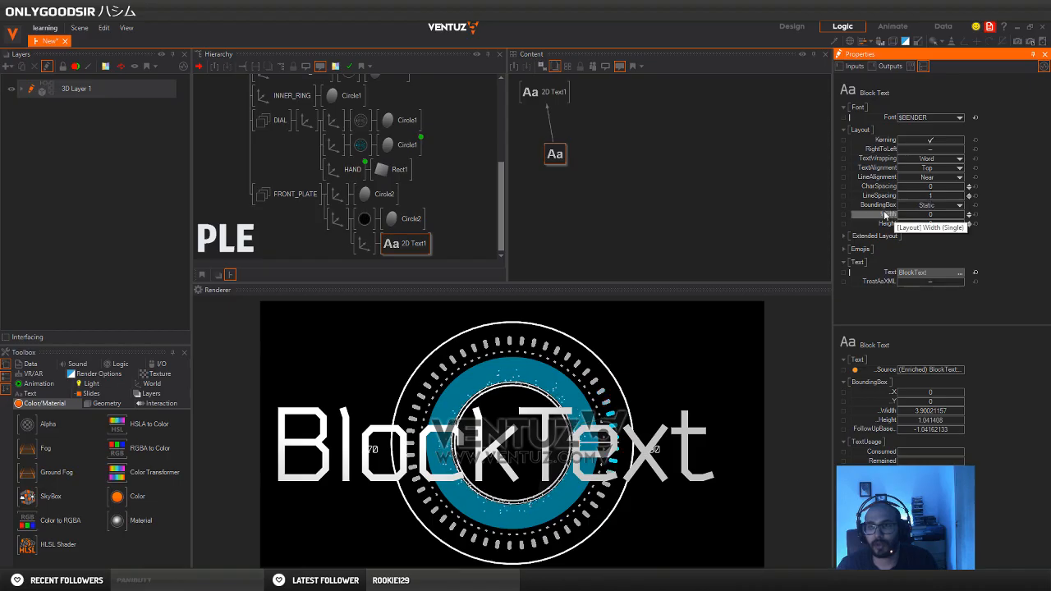
left_click(944, 178)
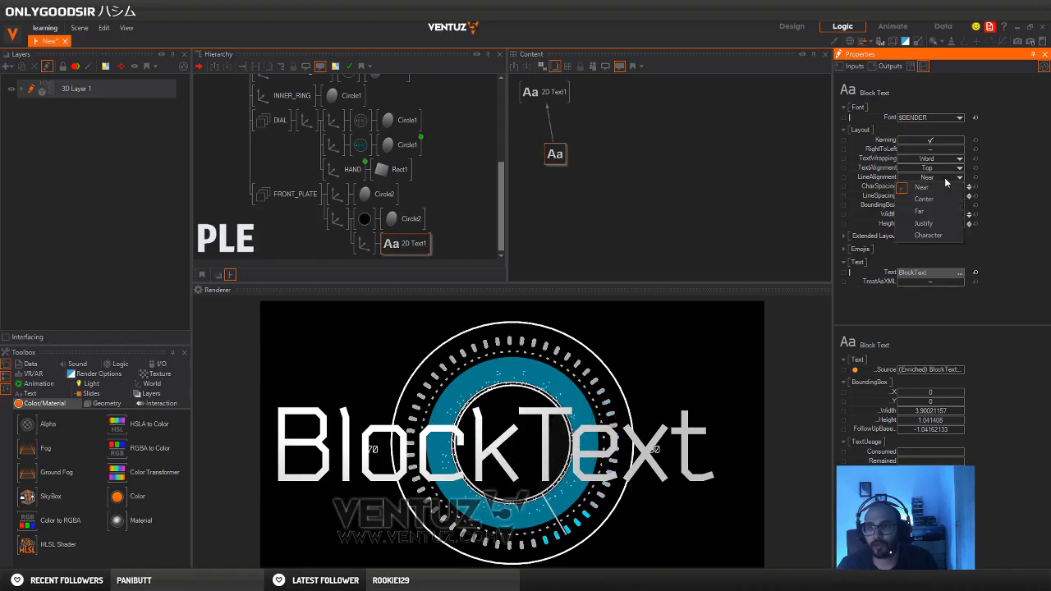
left_click(924, 198)
left_click(931, 168)
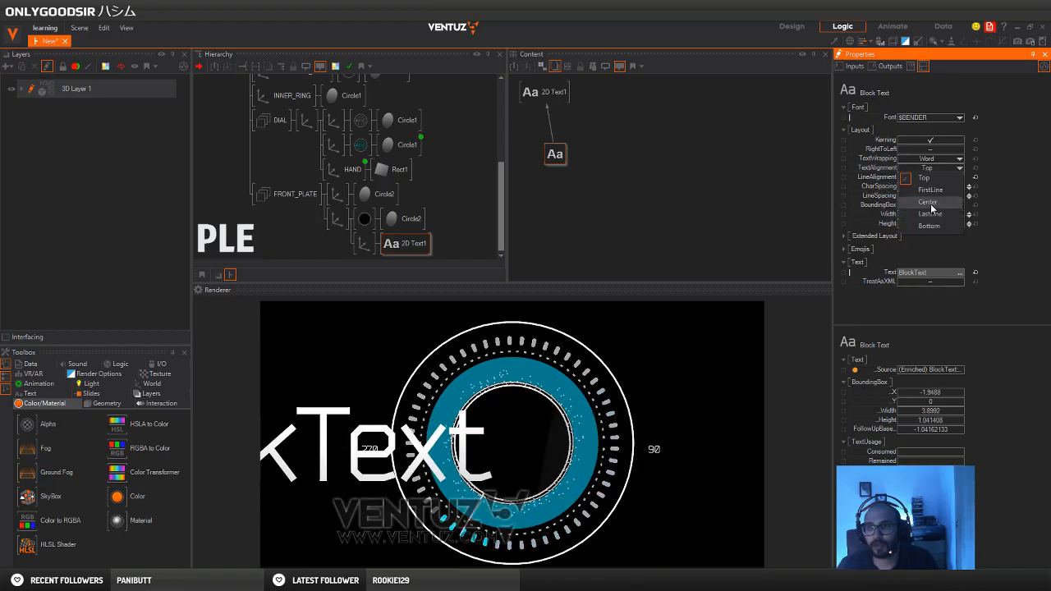
left_click(928, 202)
Reset the text axis's X position, scale it to 0.136 overall and set its Y position to 0.291
left_click(364, 243)
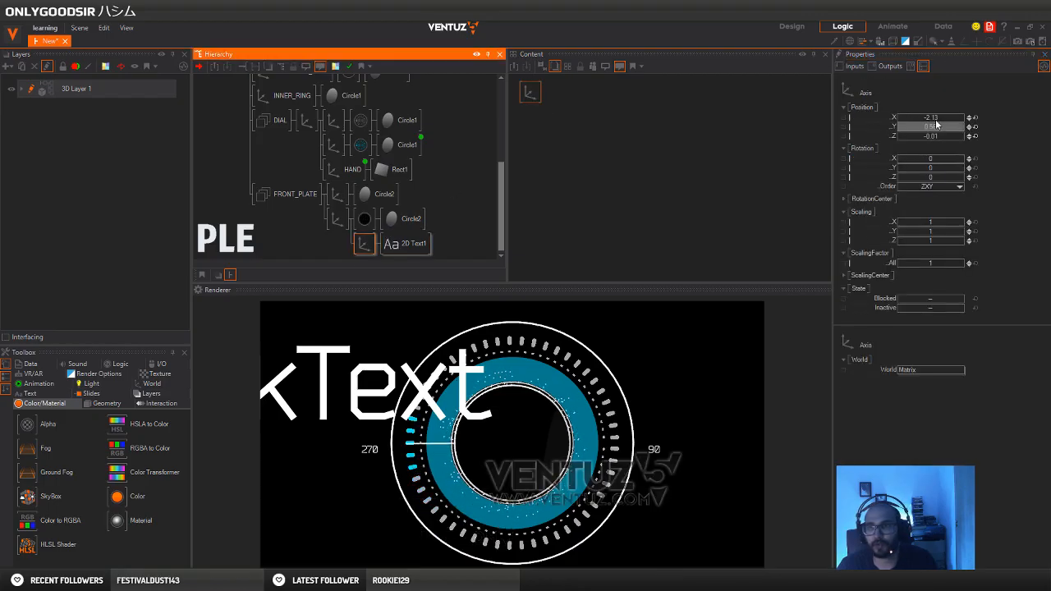
left_click(974, 128)
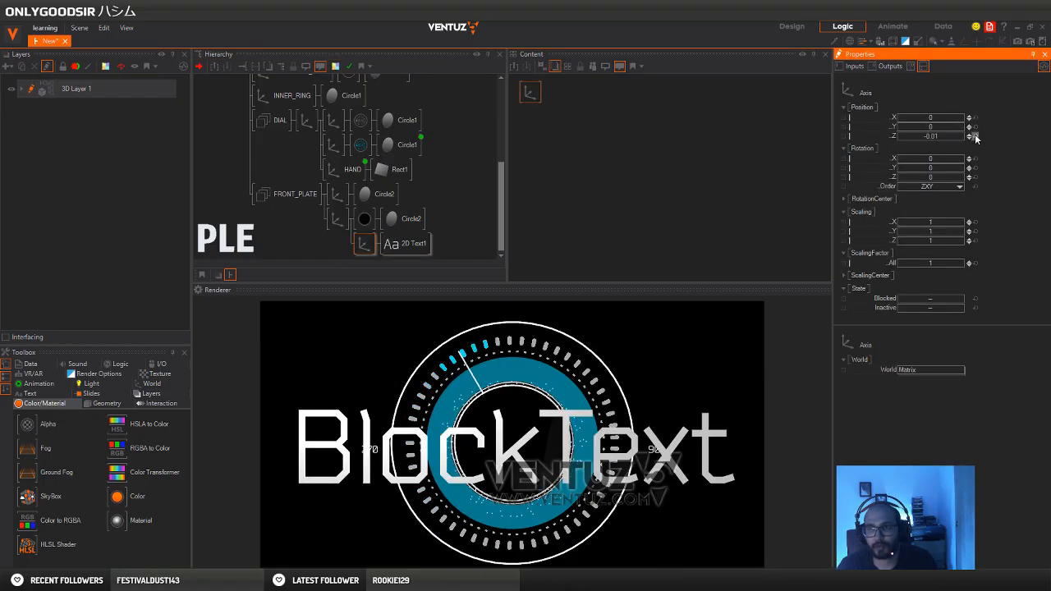
left_click_drag(946, 262, 911, 261)
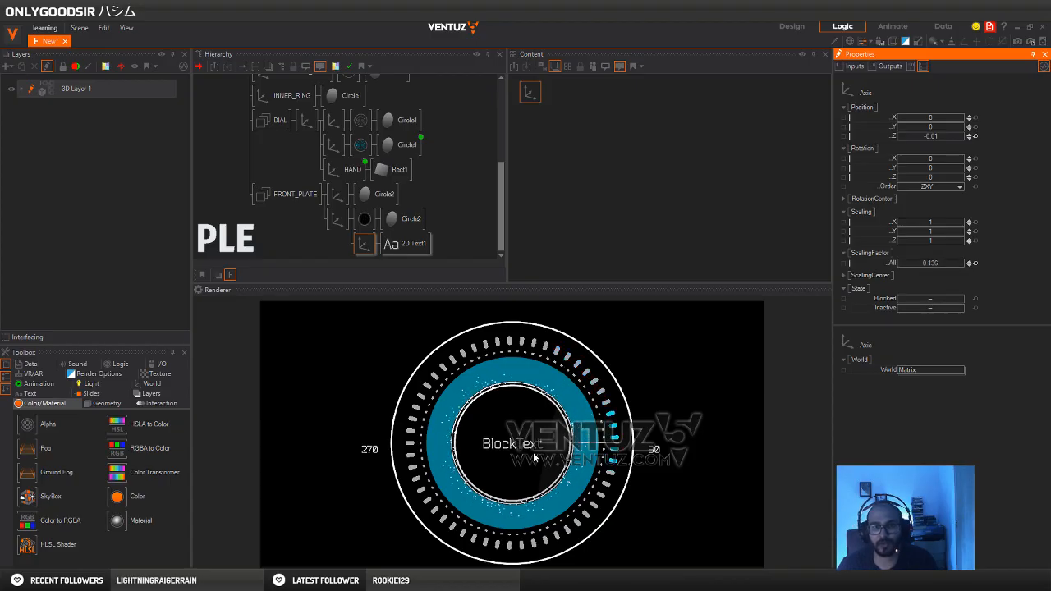
left_click_drag(944, 132, 959, 131)
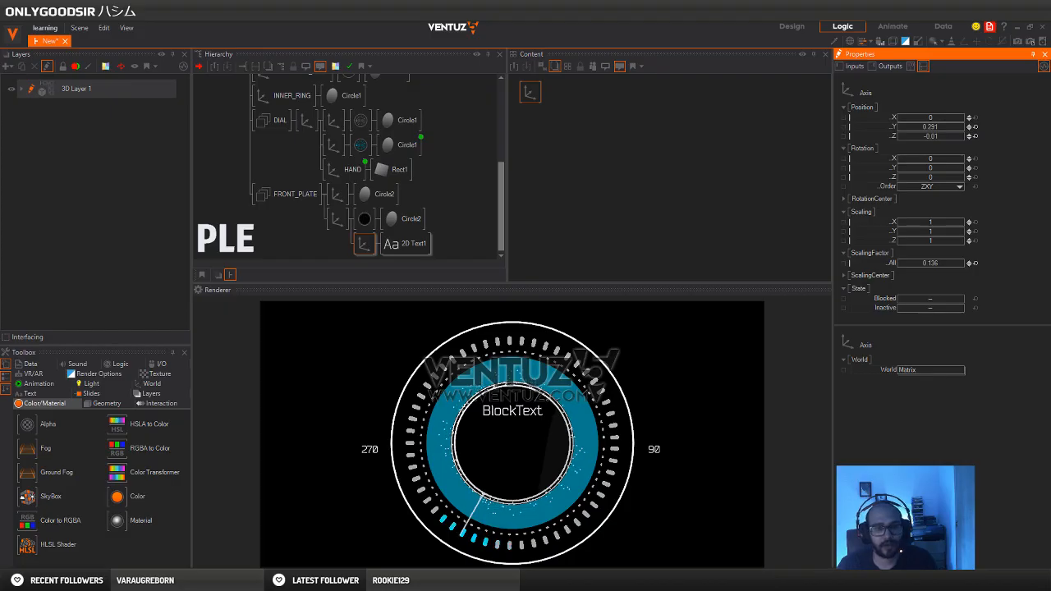
Check the text layout on the Pinterest reference dial in Chrome and return to Ventuz
mouse_move(191, 584)
left_click(172, 551)
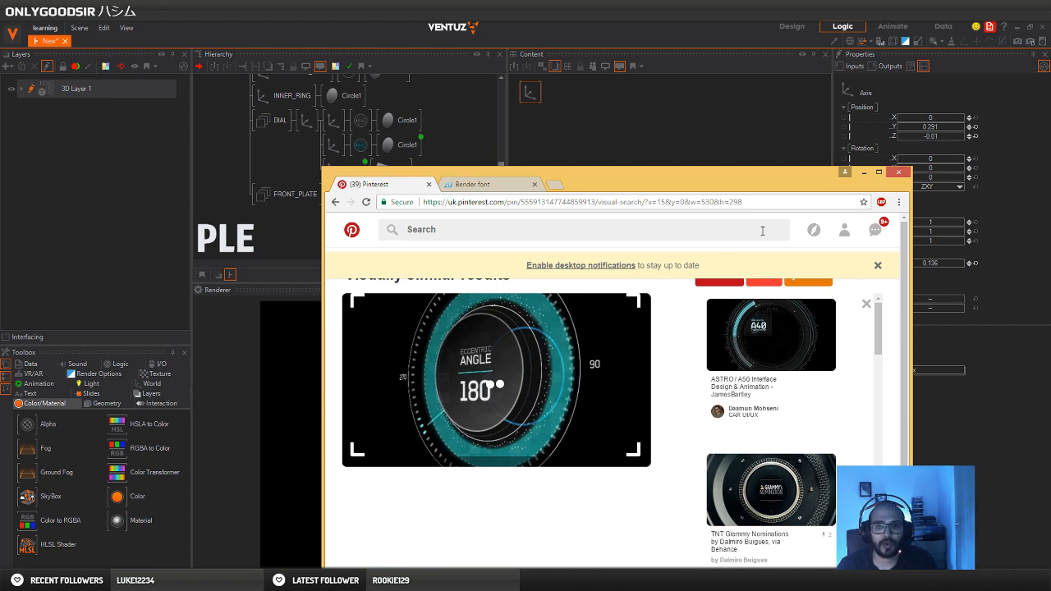
left_click(865, 174)
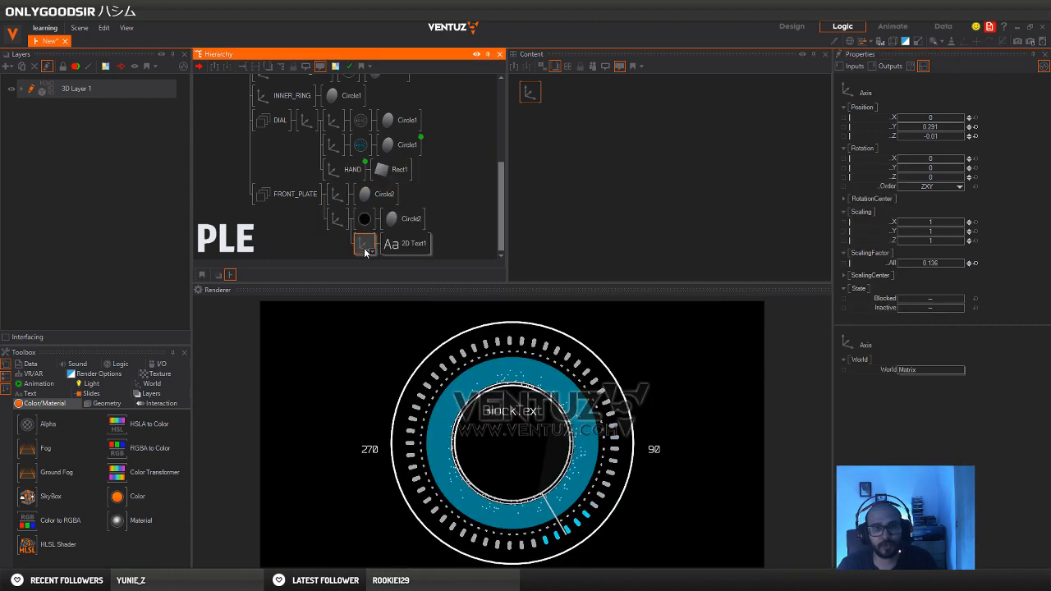
Make two copies of the text branch under the black disc's axis and rename the first 2D text LINE1
mouse_move(363, 253)
left_mouse_down("ctrl")
mouse_move(366, 264)
mouse_move(364, 249)
mouse_move(380, 263)
left_mouse_up("ctrl")
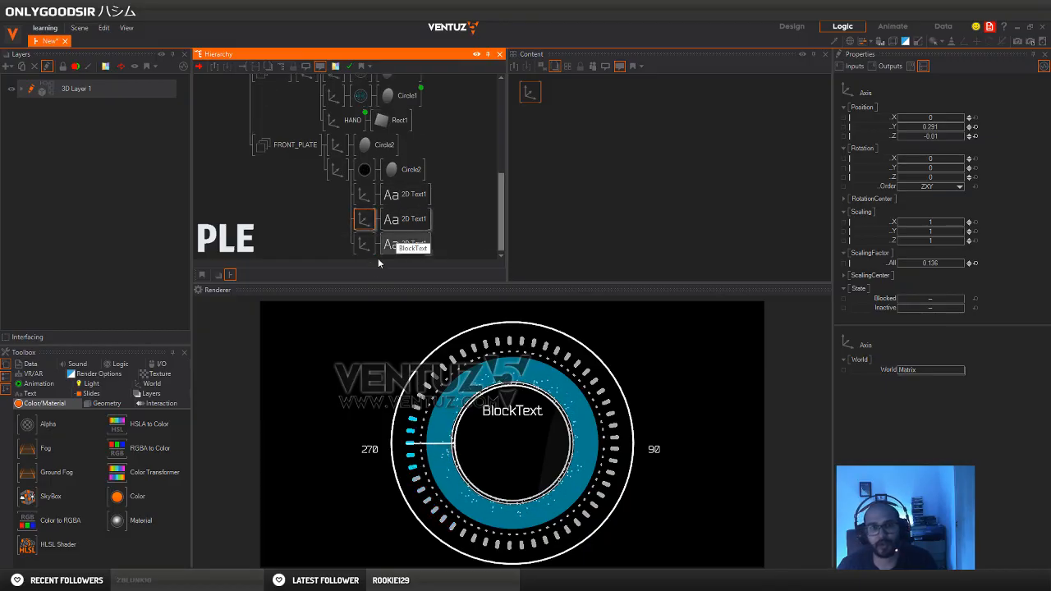
left_click(359, 245)
double_click(406, 197)
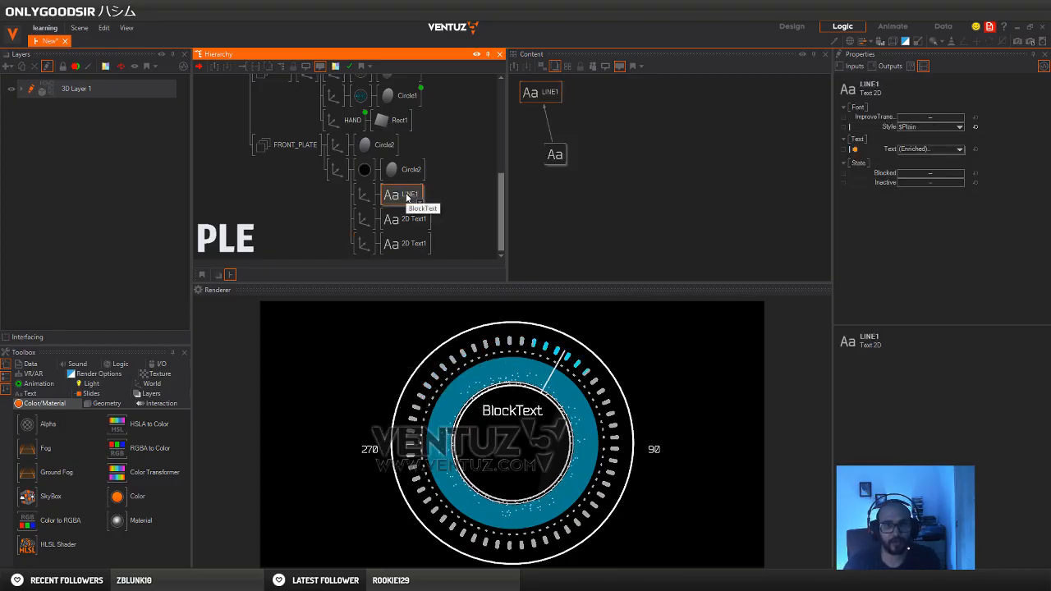
Rename the second and third 2D text nodes under the black disc to LINE2 and LINE3
double_click(419, 219)
type("L")
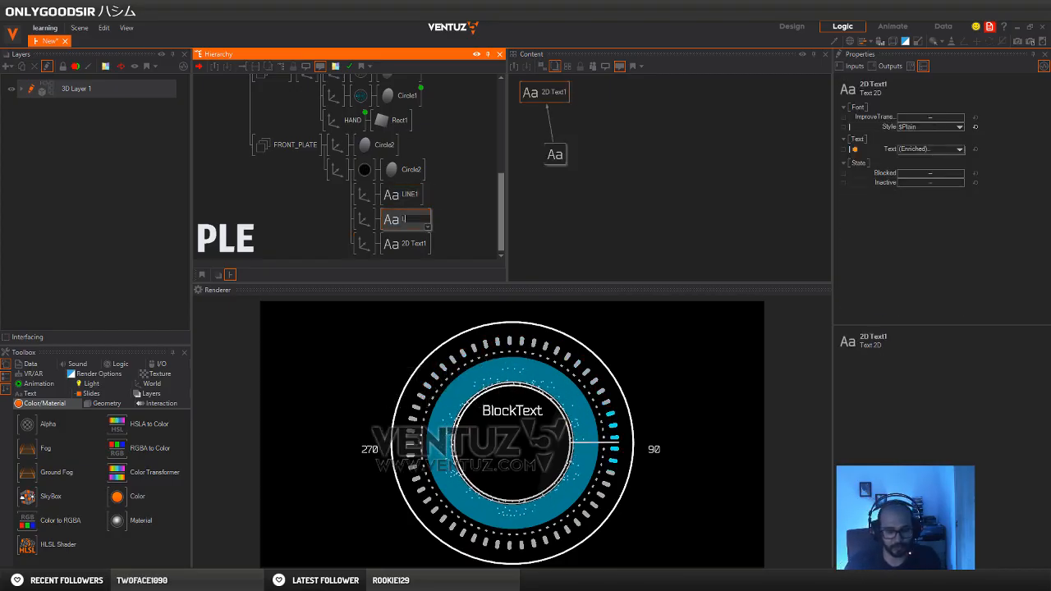
type("INE2")
double_click(409, 246)
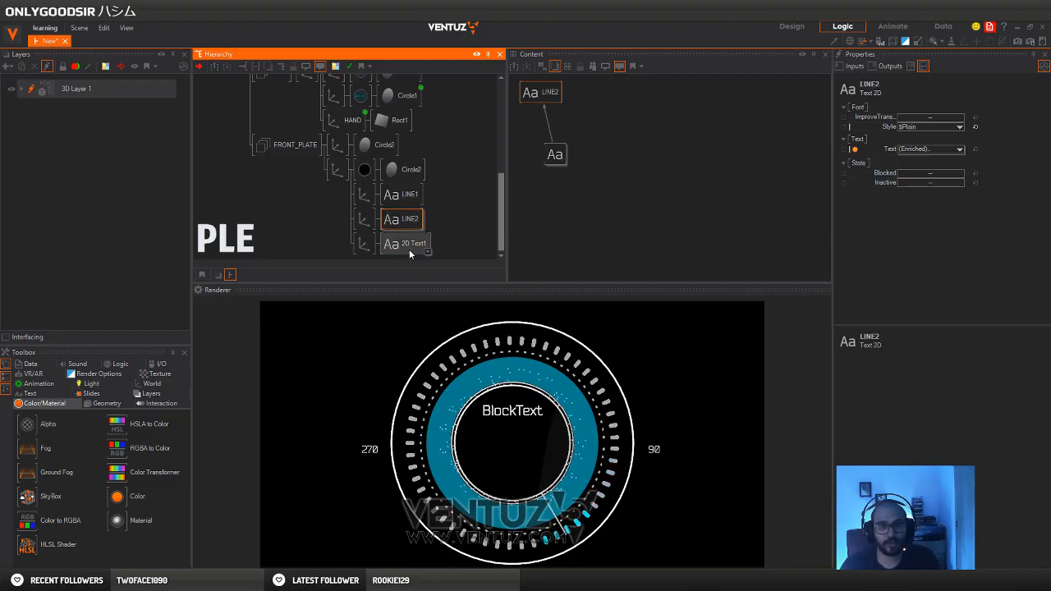
type("LINE3")
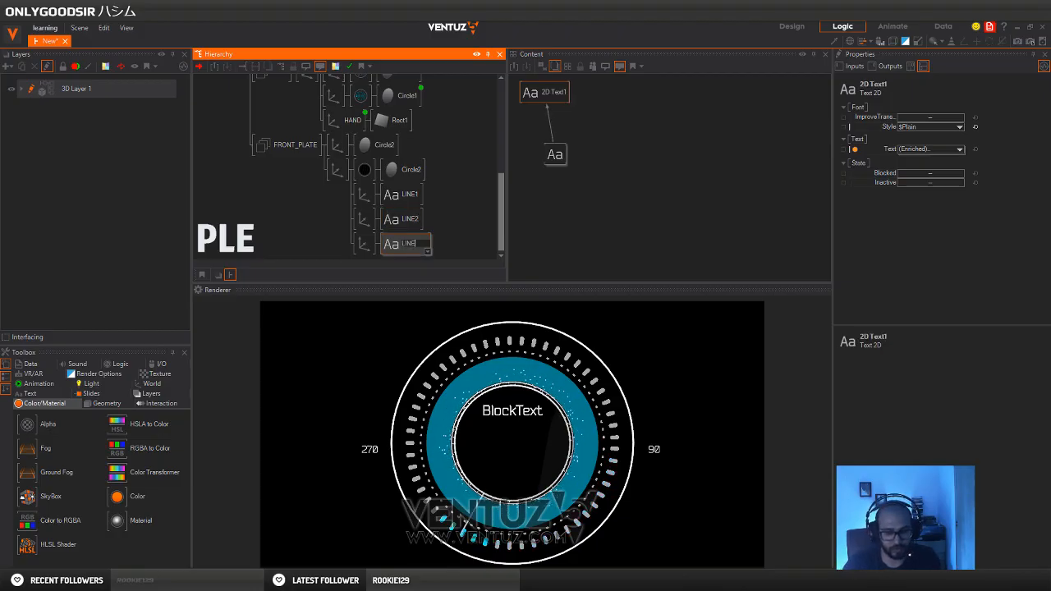
key("Return")
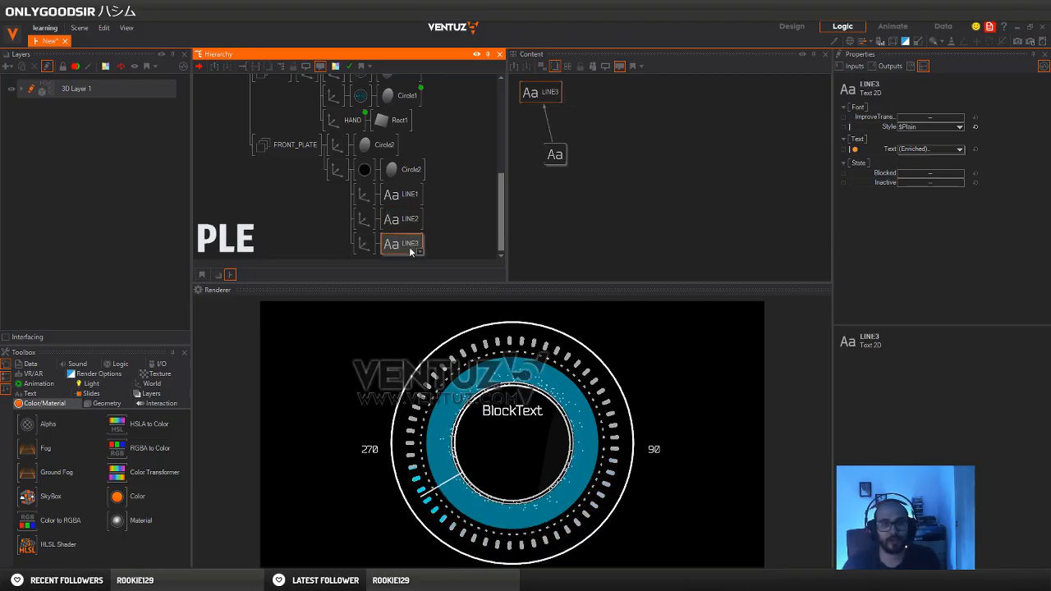
Set the Y position of the LINE2 axis to 0.15 and of the LINE3 axis to -0.17
left_click(364, 222)
left_click(362, 242, "ctrl")
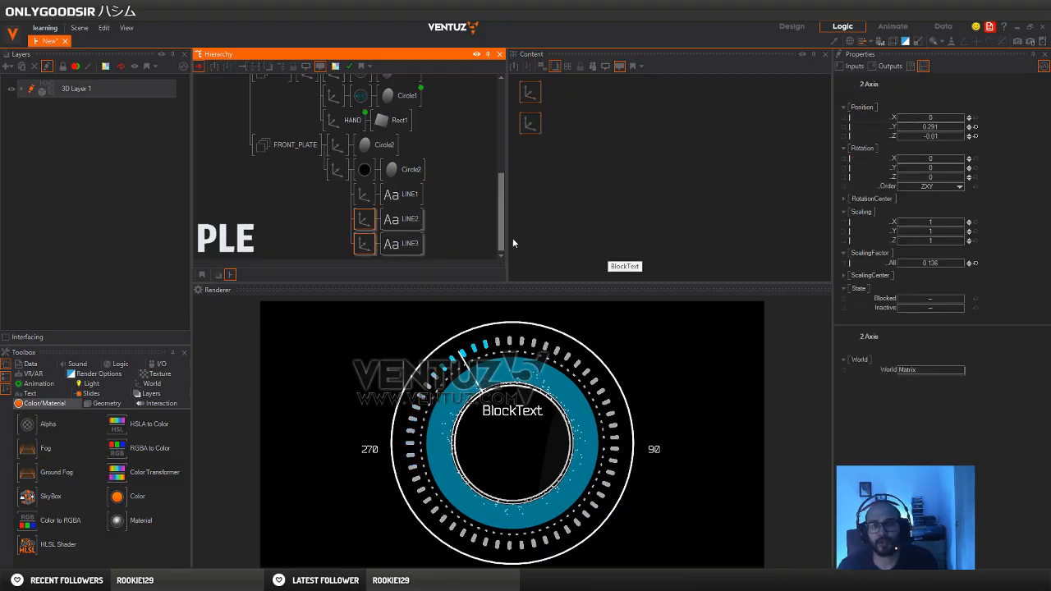
mouse_move(945, 125)
left_mouse_down()
mouse_move(955, 131)
mouse_move(925, 130)
left_mouse_up()
left_click(364, 244)
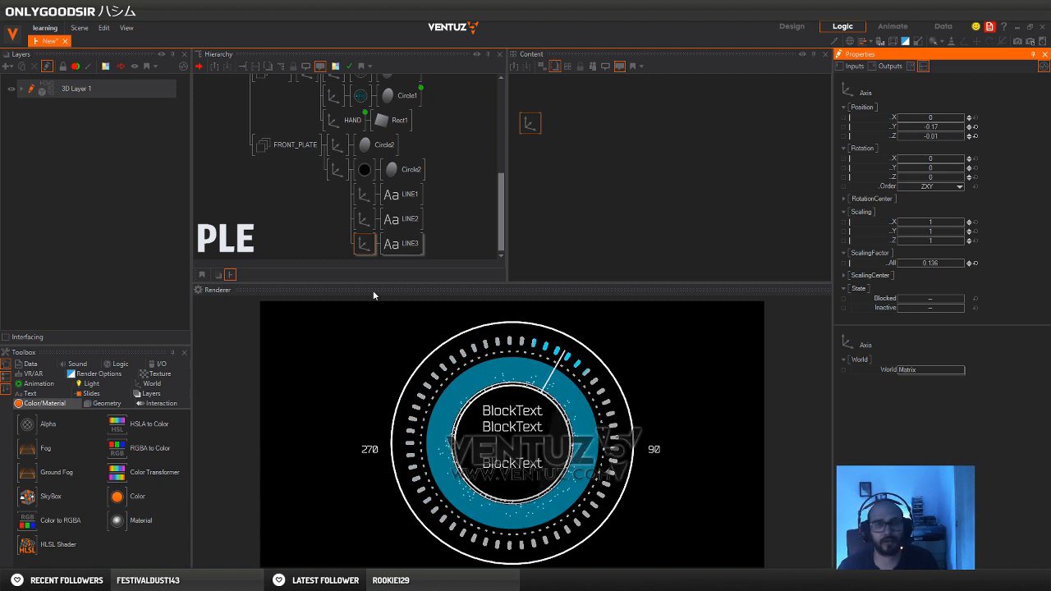
Insert an axis with a rectangle between LINE2 and LINE3 and size the rectangle to 0.524 by 0.01
left_click(312, 218)
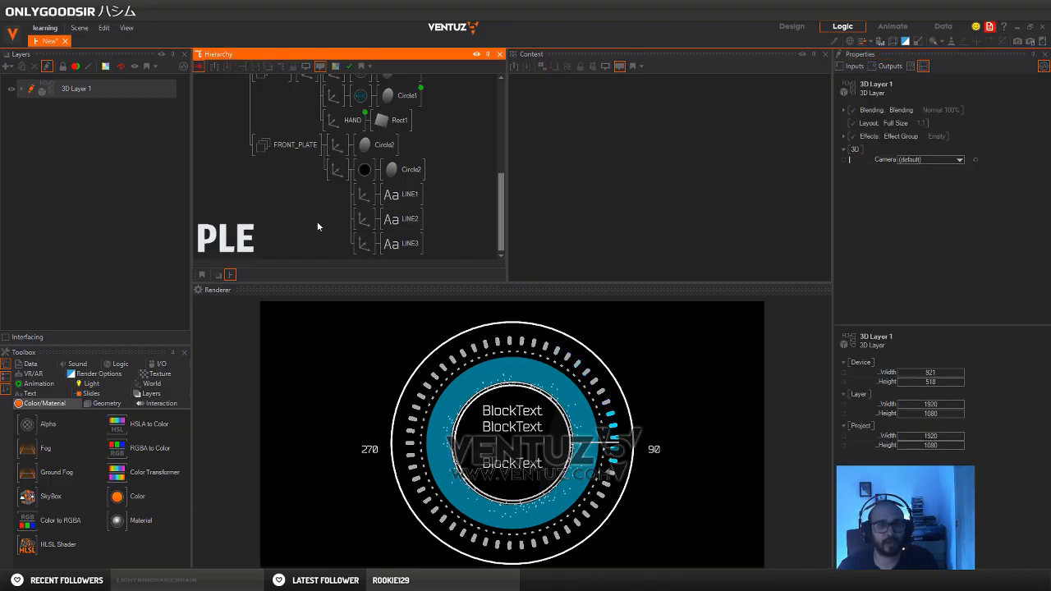
left_click(364, 238)
scroll(389, 238, "down", 1)
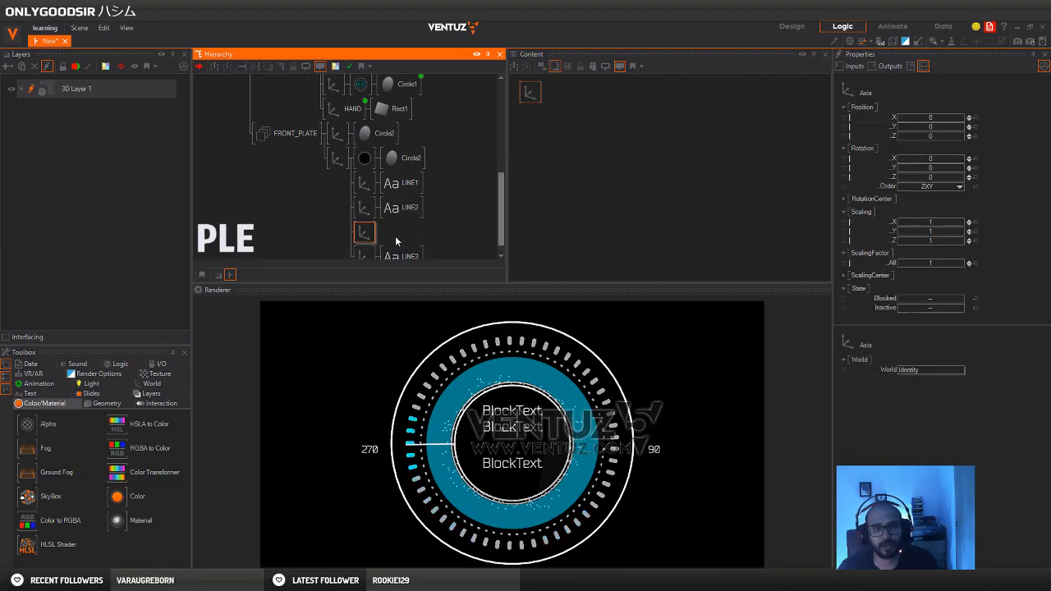
scroll(391, 223, "down", 1)
key("space")
type("re")
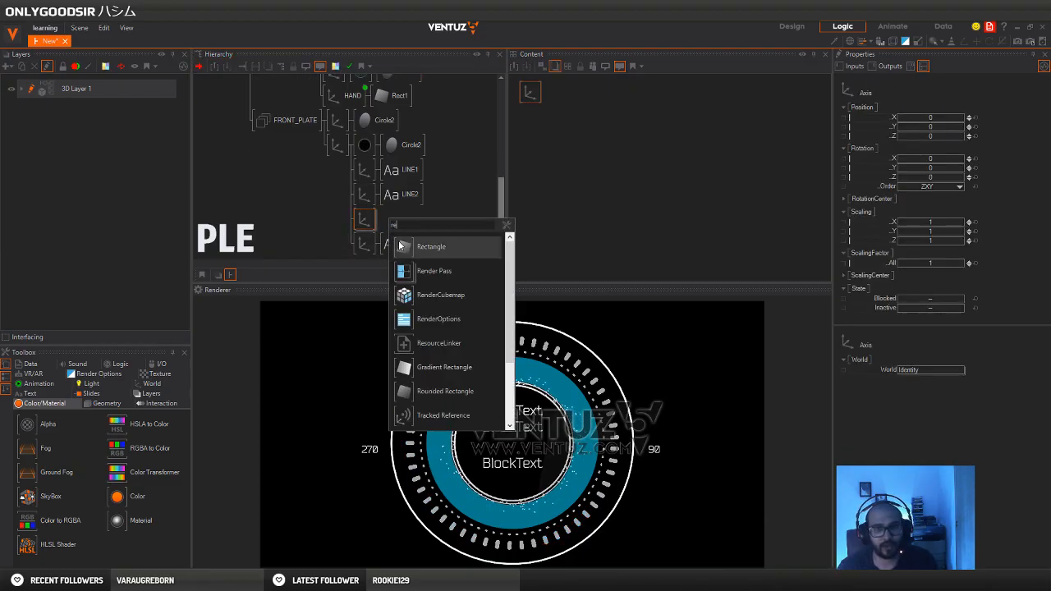
key("Return")
left_click(387, 226)
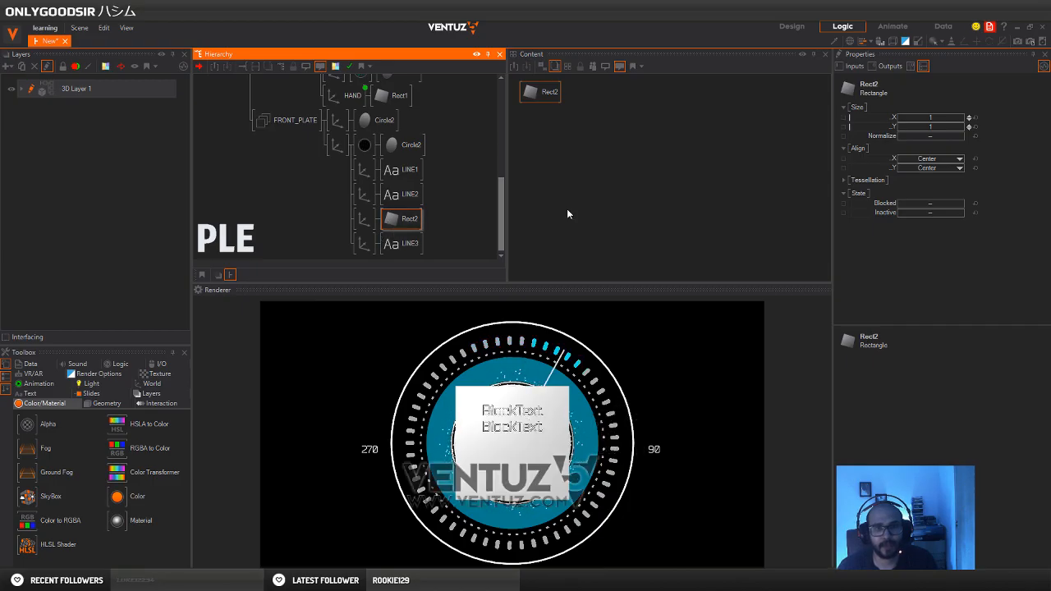
left_click_drag(949, 126, 901, 122)
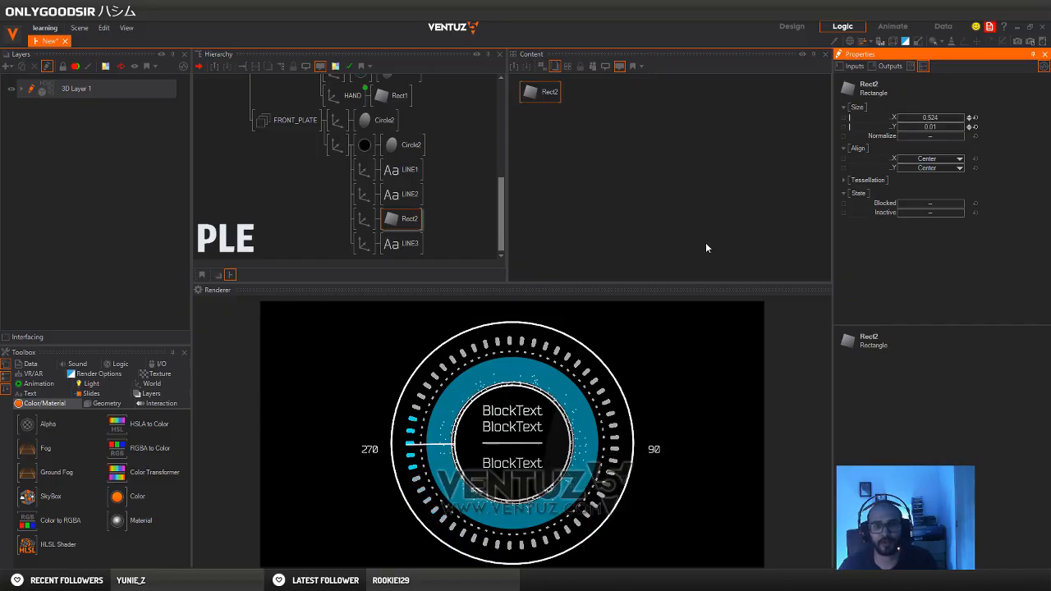
Check the centre text wording on the Pinterest reference dial in Chrome and return to Ventuz
mouse_move(191, 585)
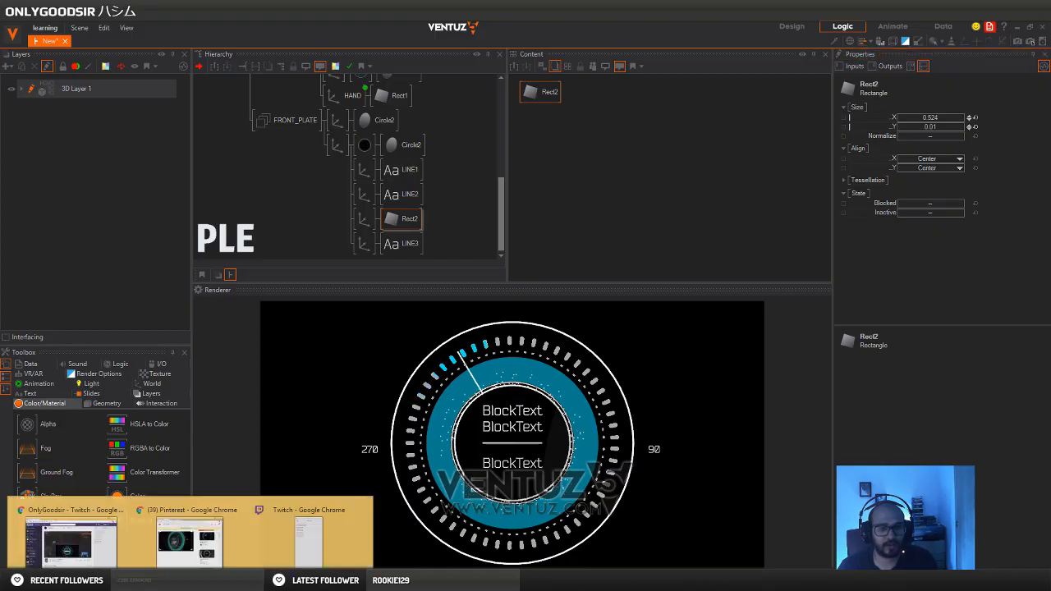
left_click(181, 509)
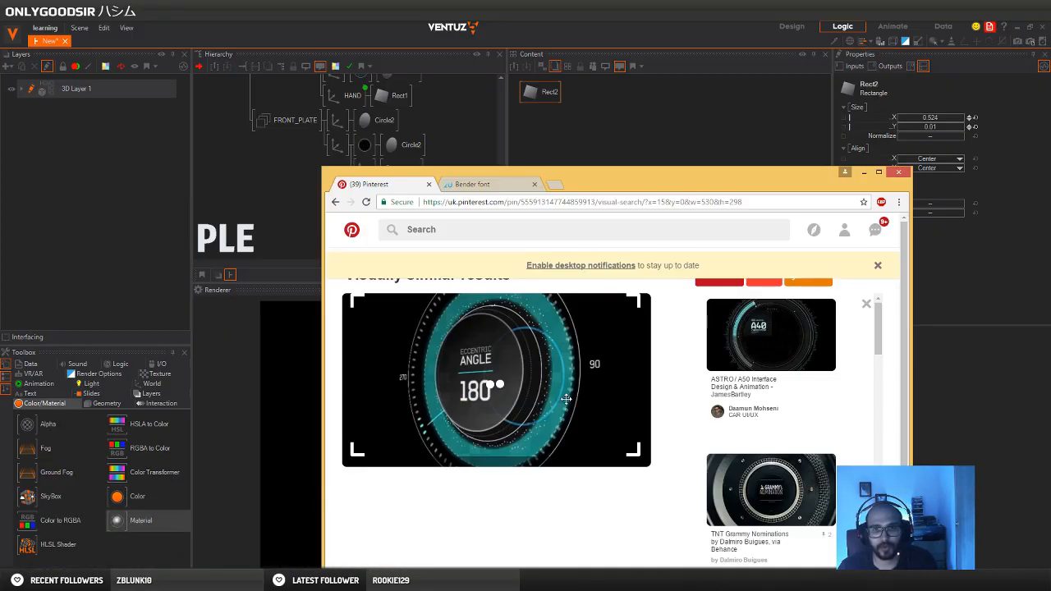
left_click_drag(618, 185, 1050, 190)
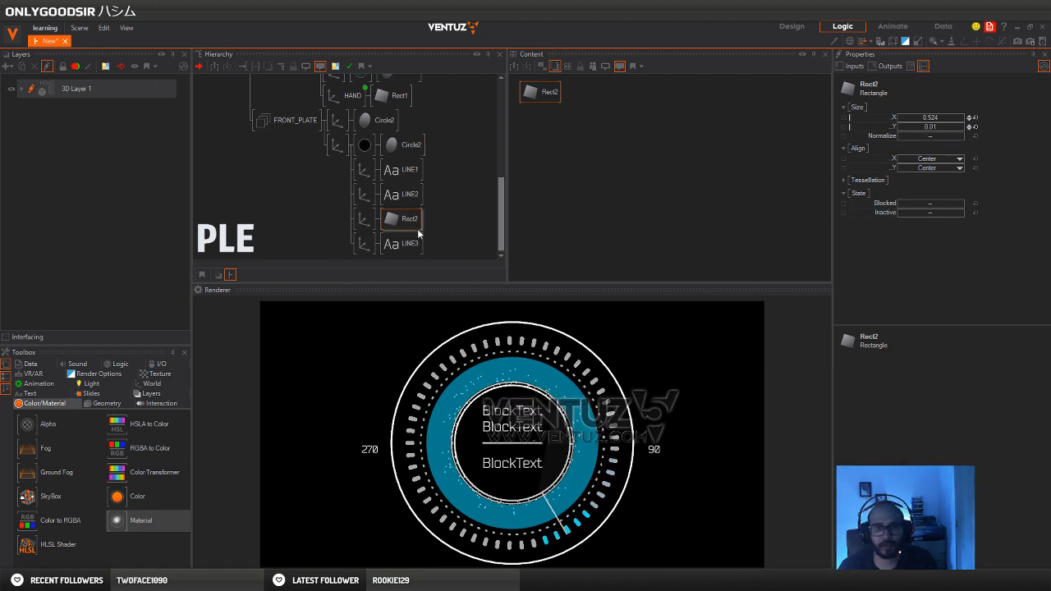
Change the block text of LINE1 to ECCENTRIC
left_click(402, 170)
left_click(555, 154)
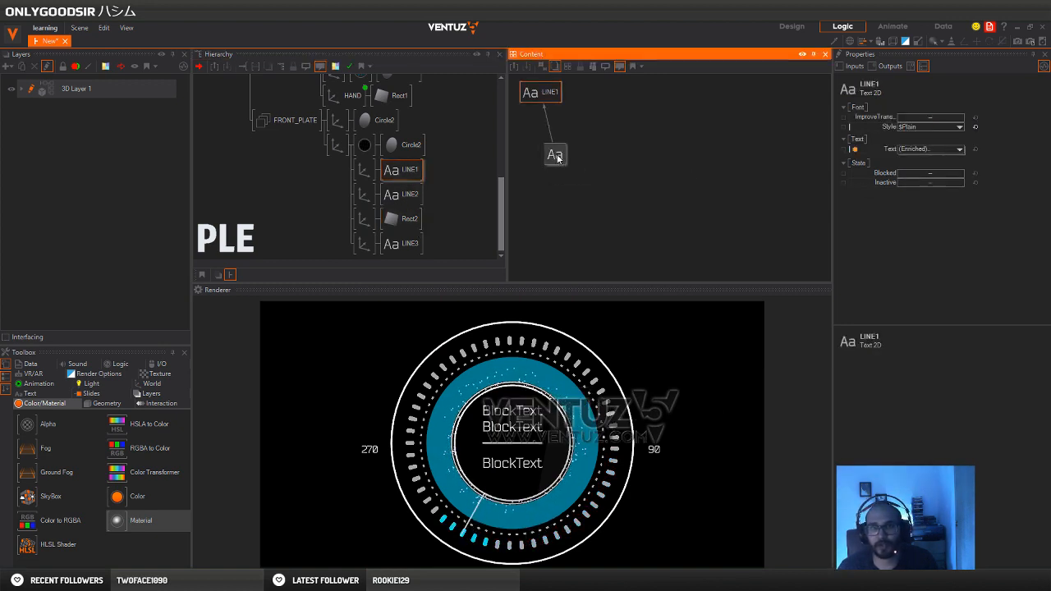
double_click(912, 272)
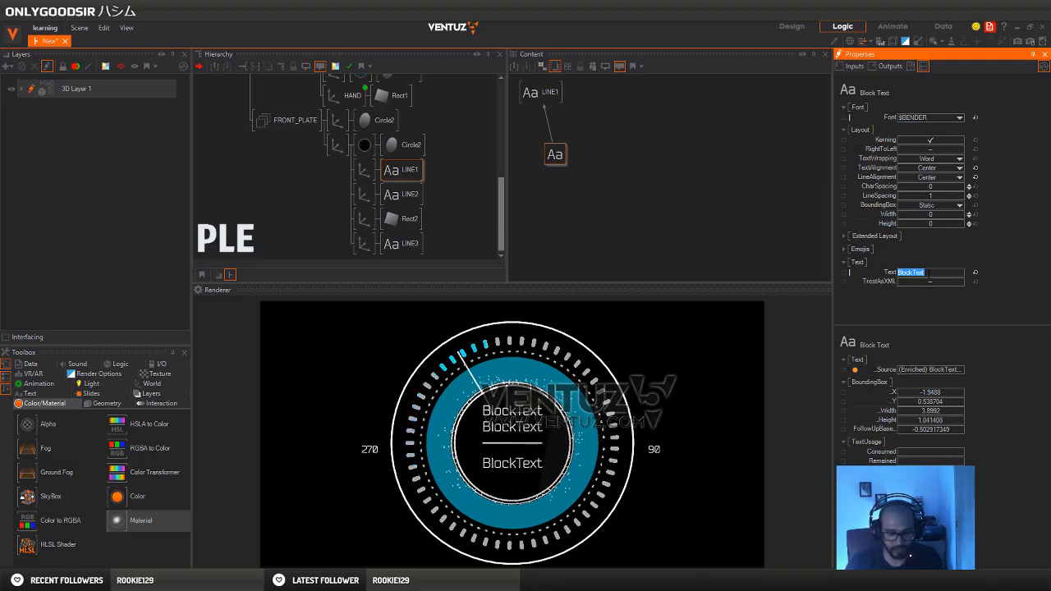
type("ECC")
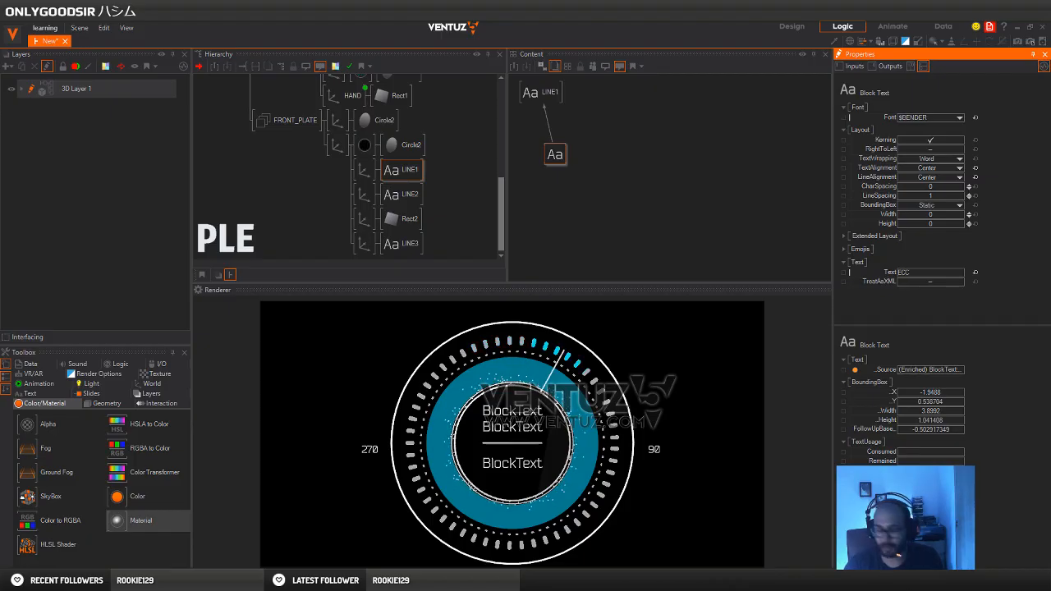
type("ENTR")
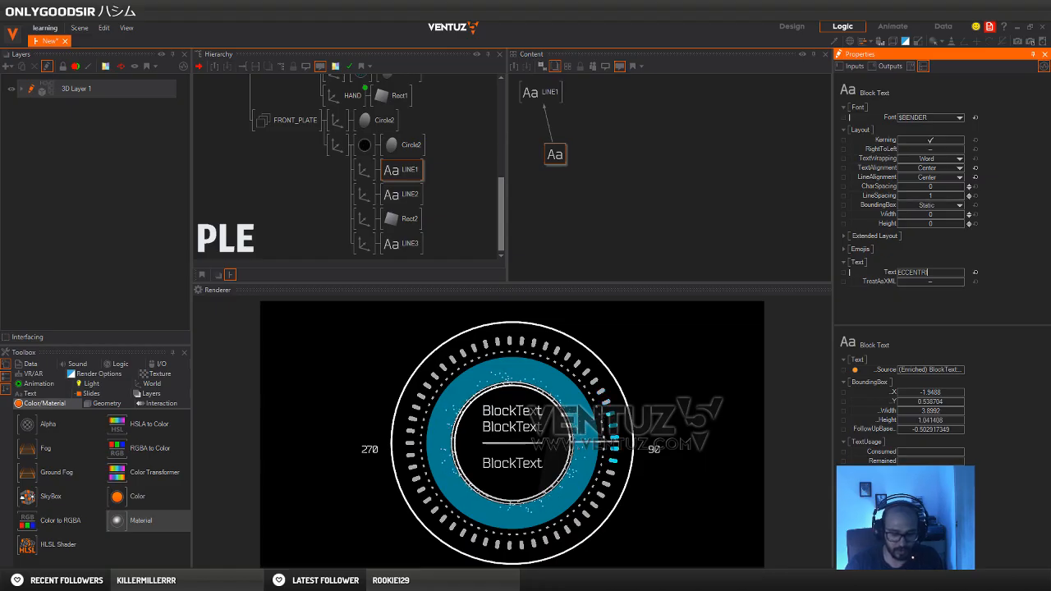
type("IC")
key("Return")
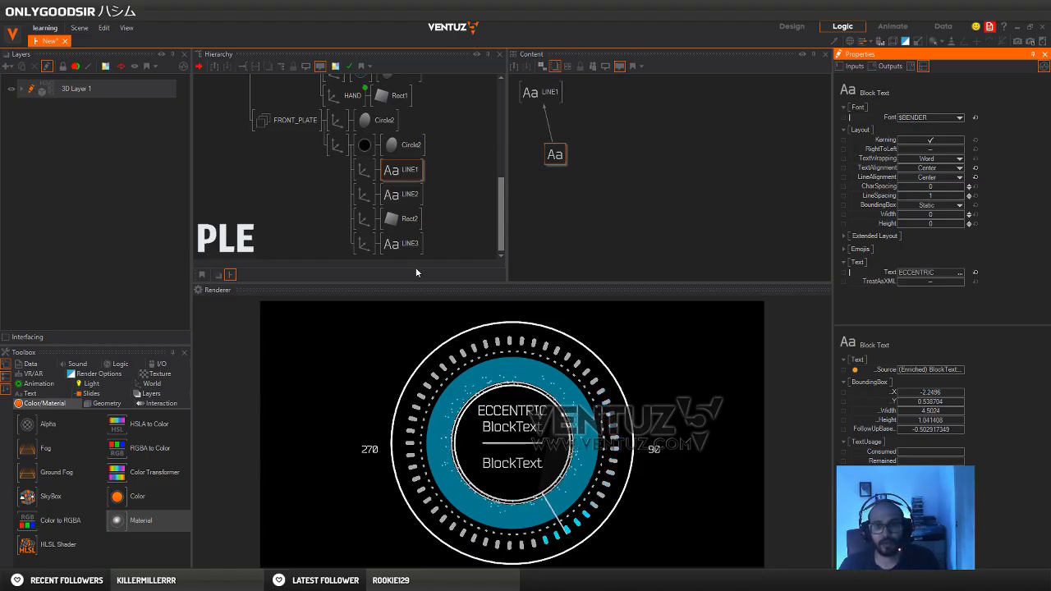
Change the block text of LINE2 to ANGLE
left_click(407, 197)
left_click(408, 196)
left_click(556, 155)
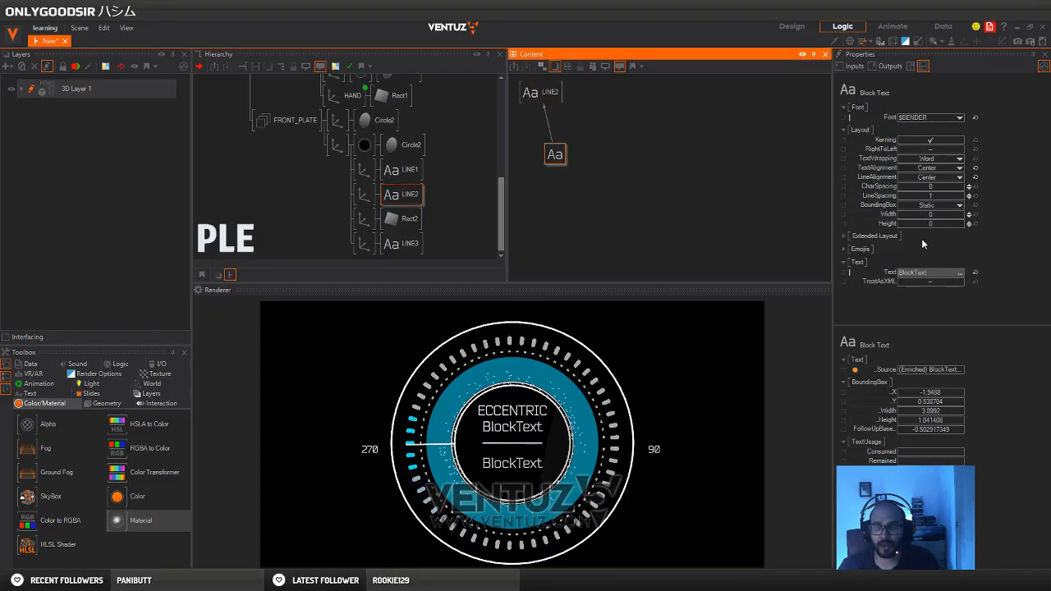
left_click(928, 276)
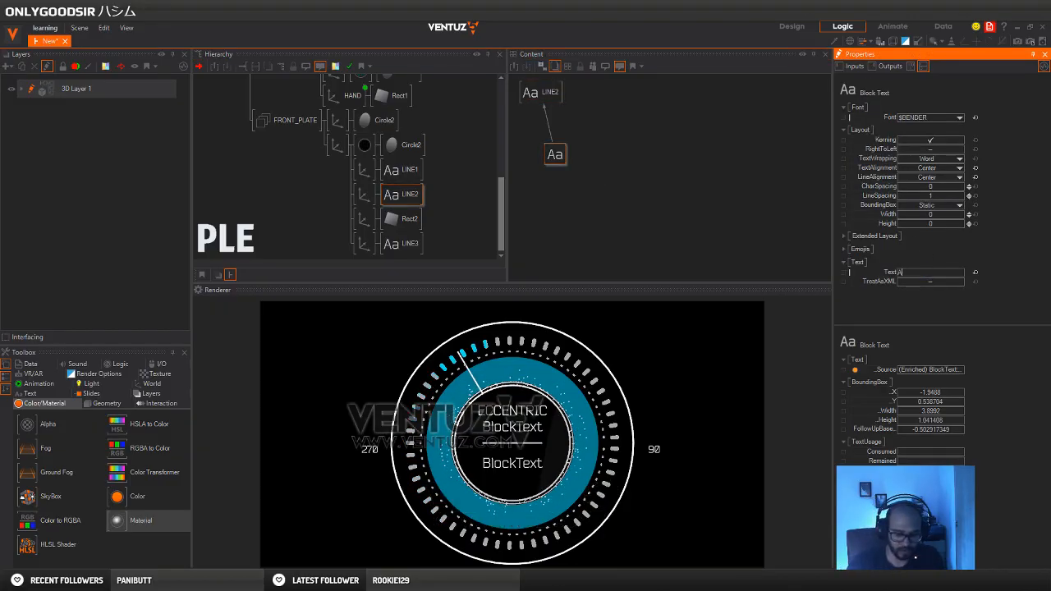
type("ANGLE")
key("Return")
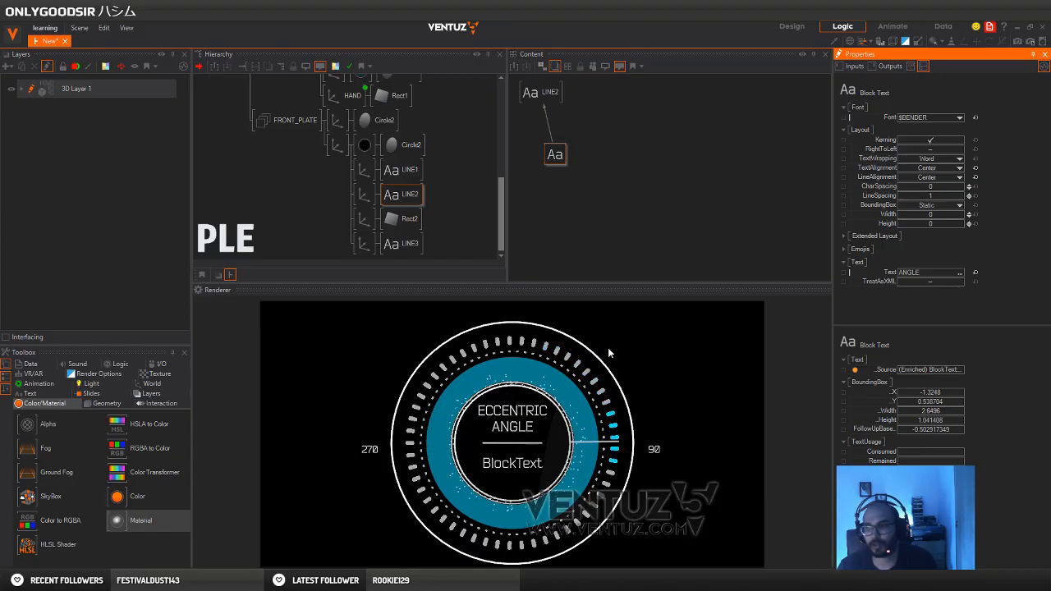
left_click(392, 200)
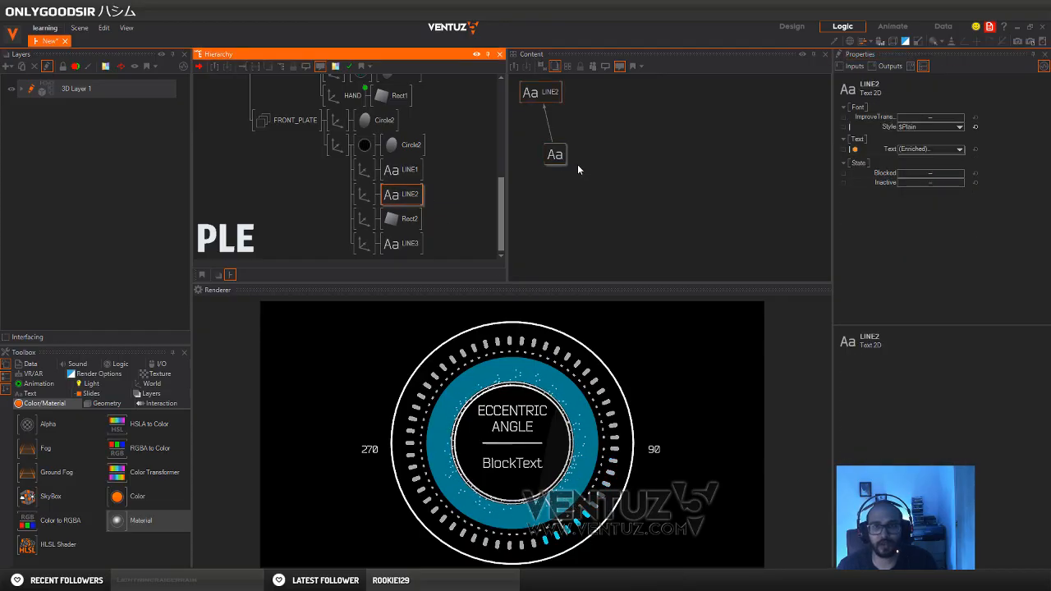
left_click(558, 157)
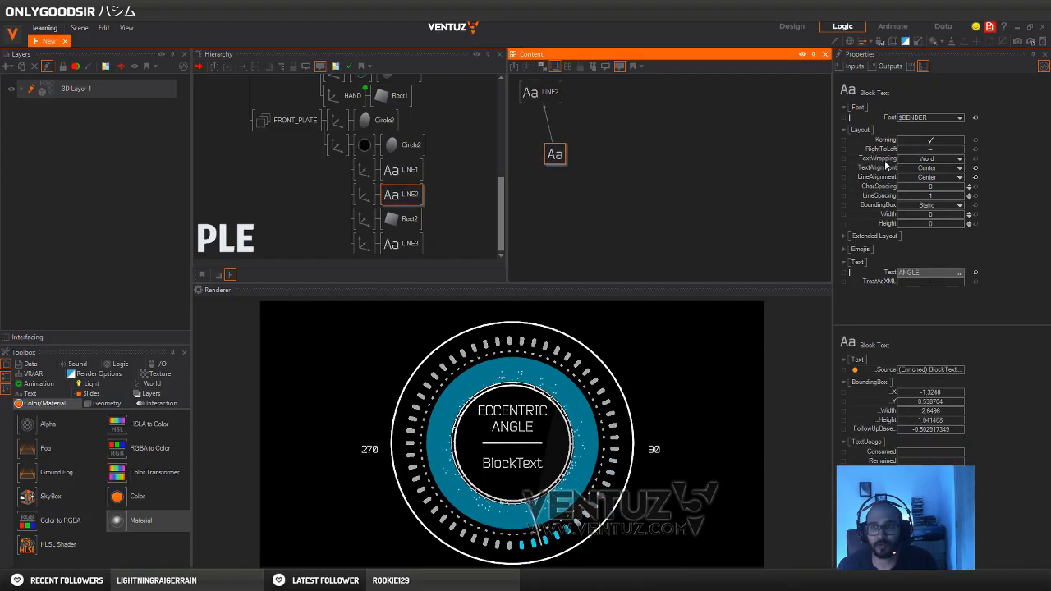
left_click(960, 117)
left_click(1009, 124)
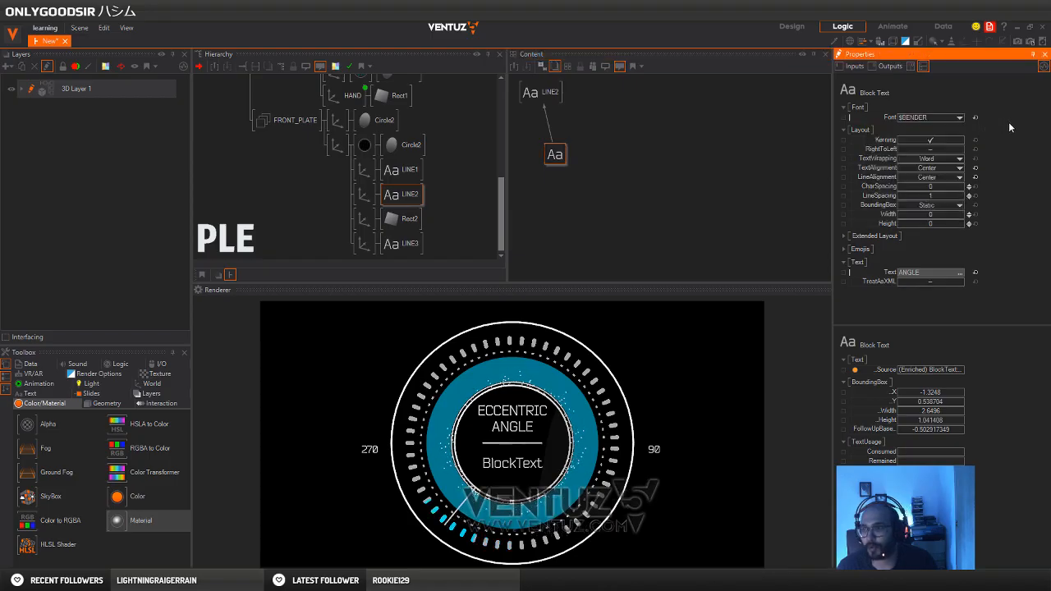
Scale the LINE2 axis to 0.197 overall while lowering it slightly, and scale the LINE1 axis to 0.11 overall
left_click(364, 194)
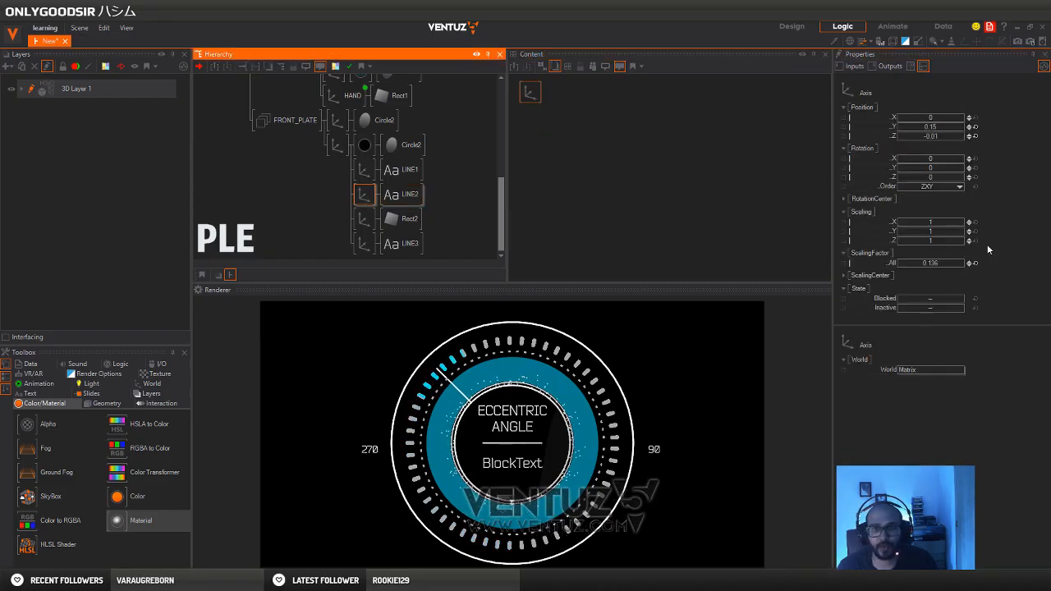
left_click(937, 263)
left_click_drag(940, 262, 927, 263)
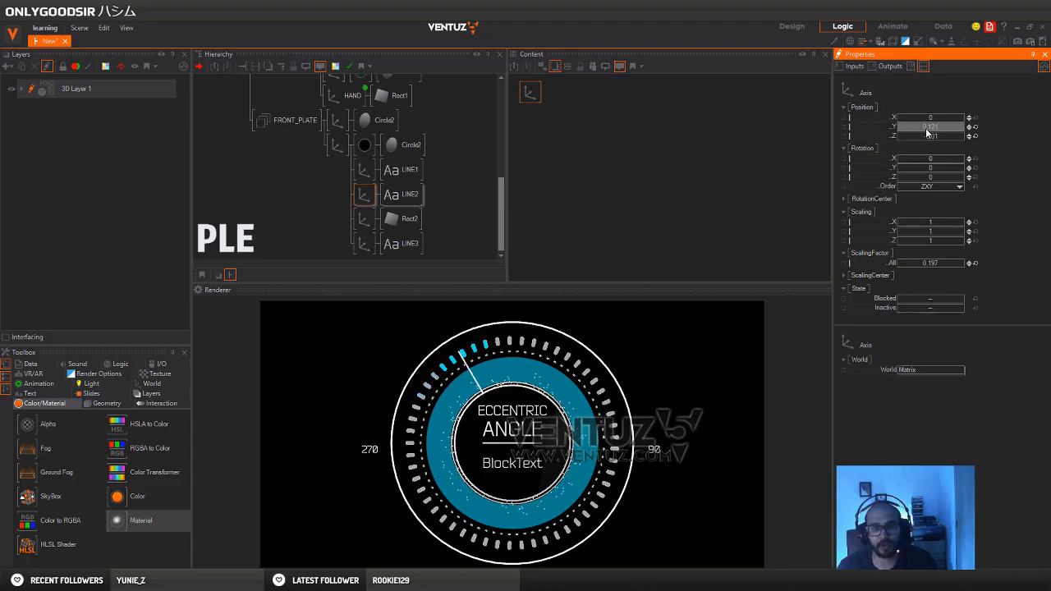
left_click(364, 169)
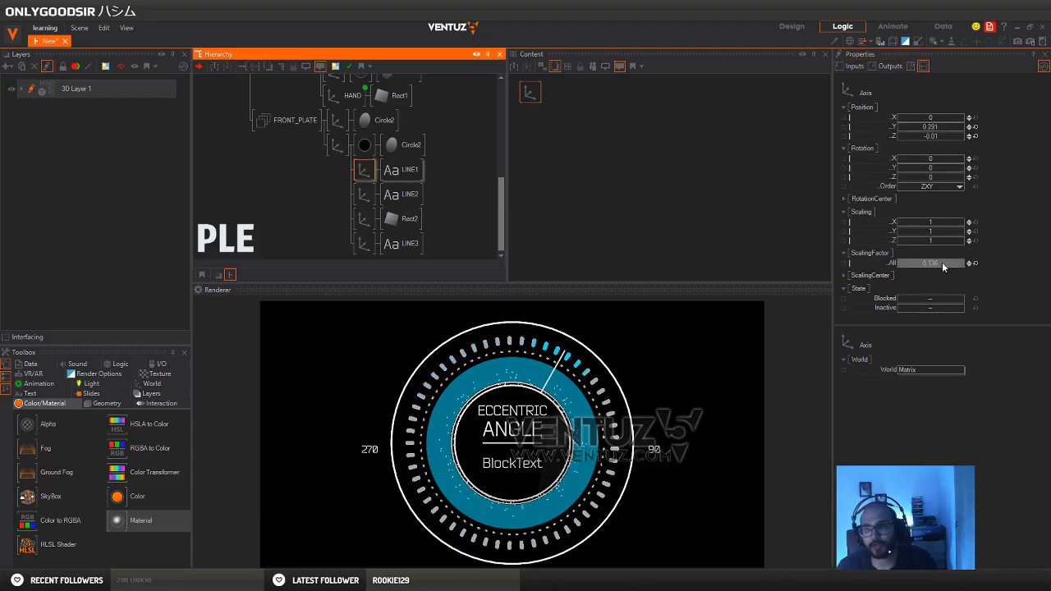
left_click_drag(942, 263, 929, 262)
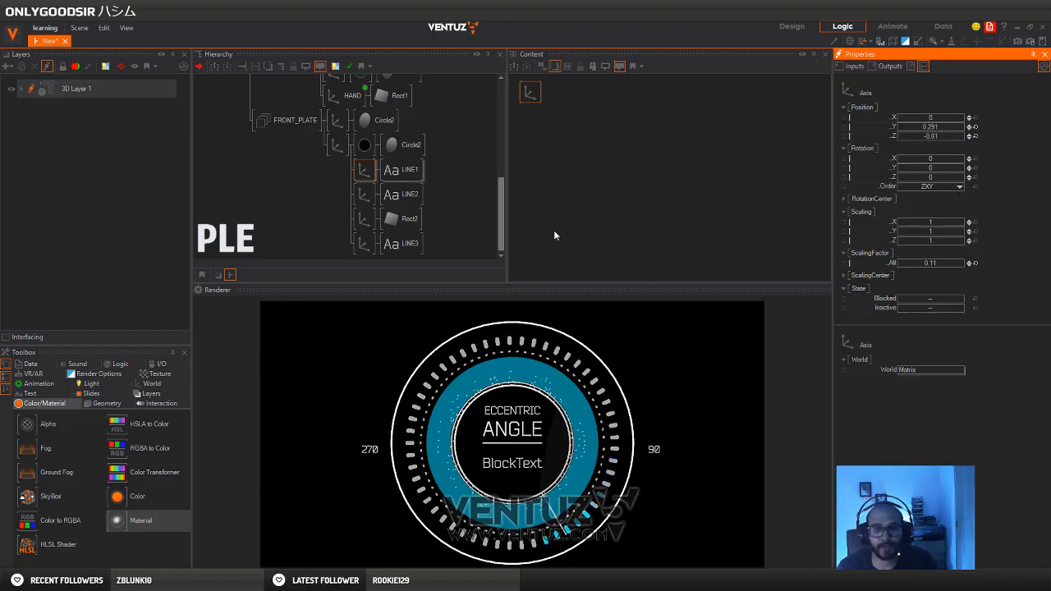
Insert a white material node in front of both the LINE1 and LINE2 texts
double_click(438, 174)
type("c")
left_click(457, 202)
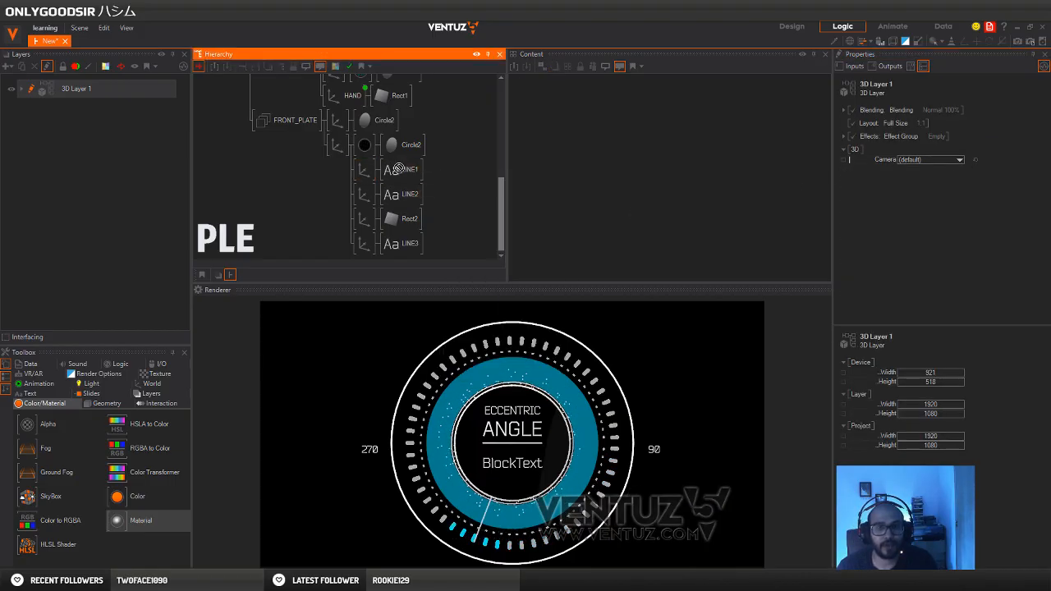
left_click(392, 170)
double_click(469, 211)
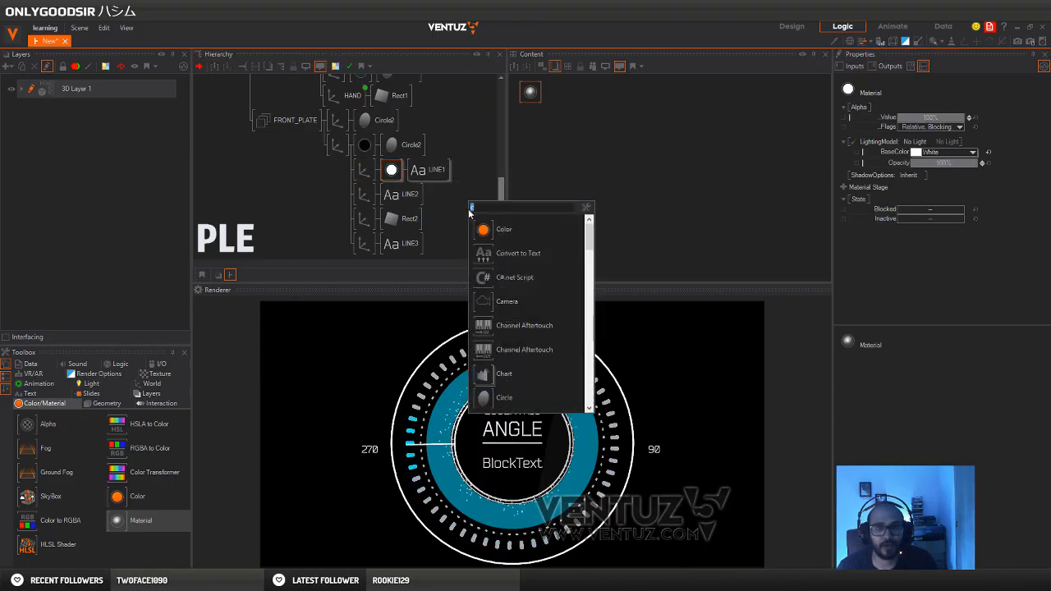
left_click(487, 232)
left_click(389, 197)
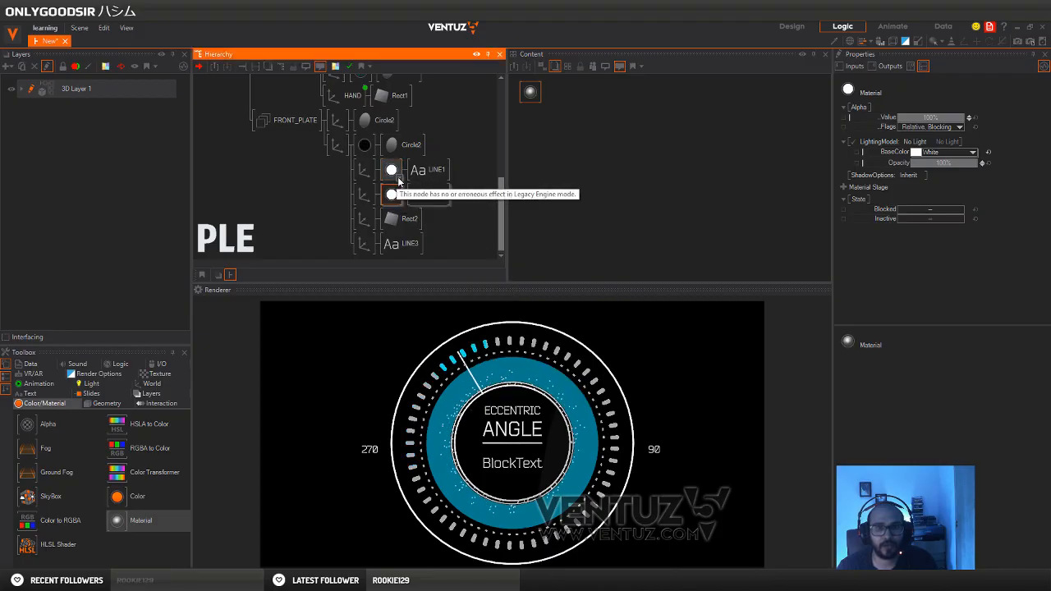
Set the base colour of the LINE1 material to grey 160, 160, 160
left_click(936, 152)
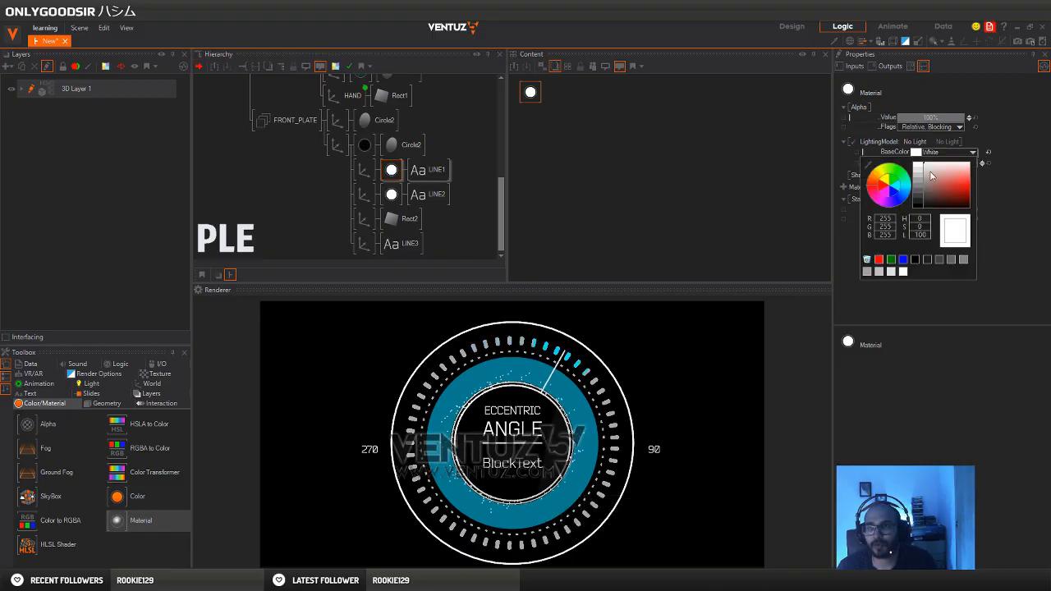
left_click_drag(931, 175, 906, 183)
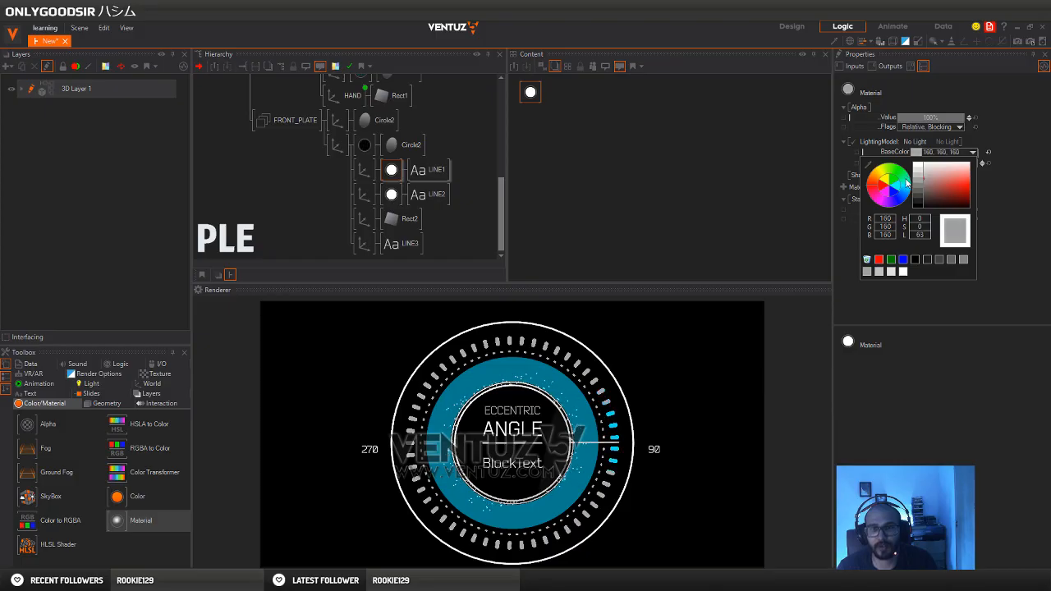
left_click(398, 195)
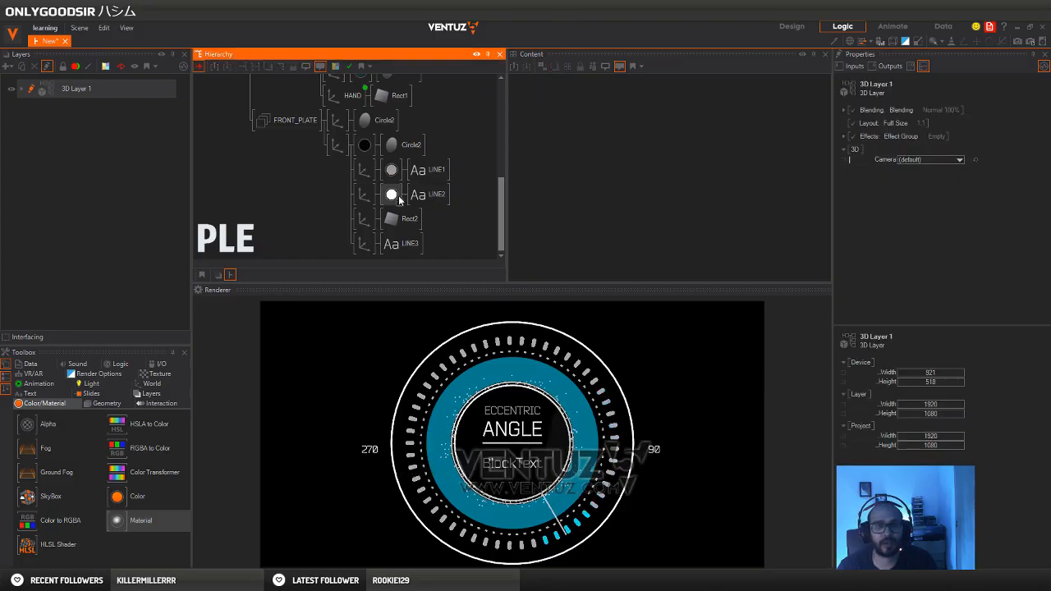
Add an Int value node to the content of the LINE3 text
left_click(392, 247)
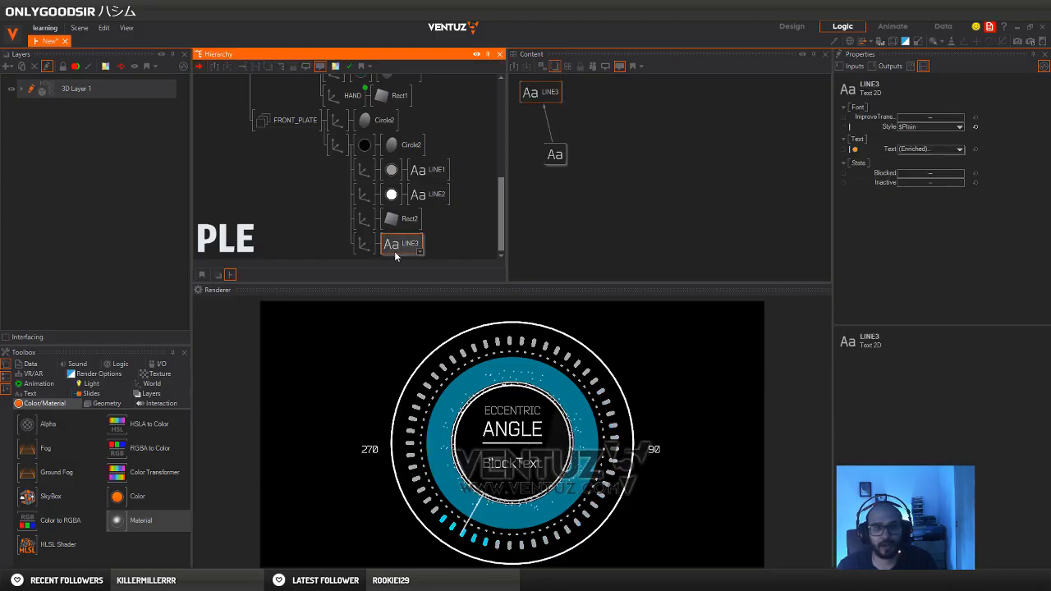
left_click(556, 156)
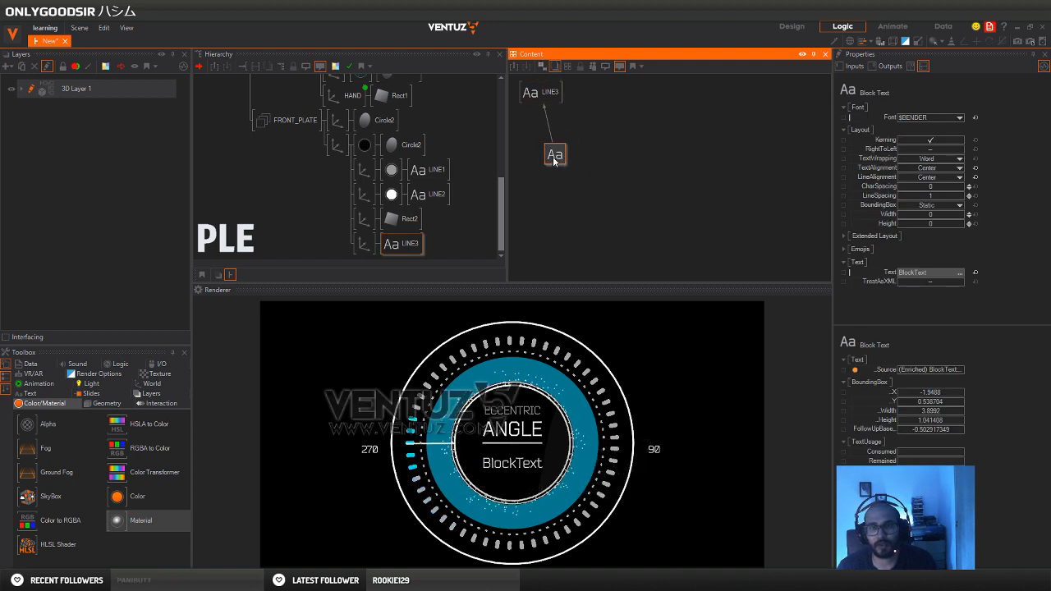
double_click(607, 169)
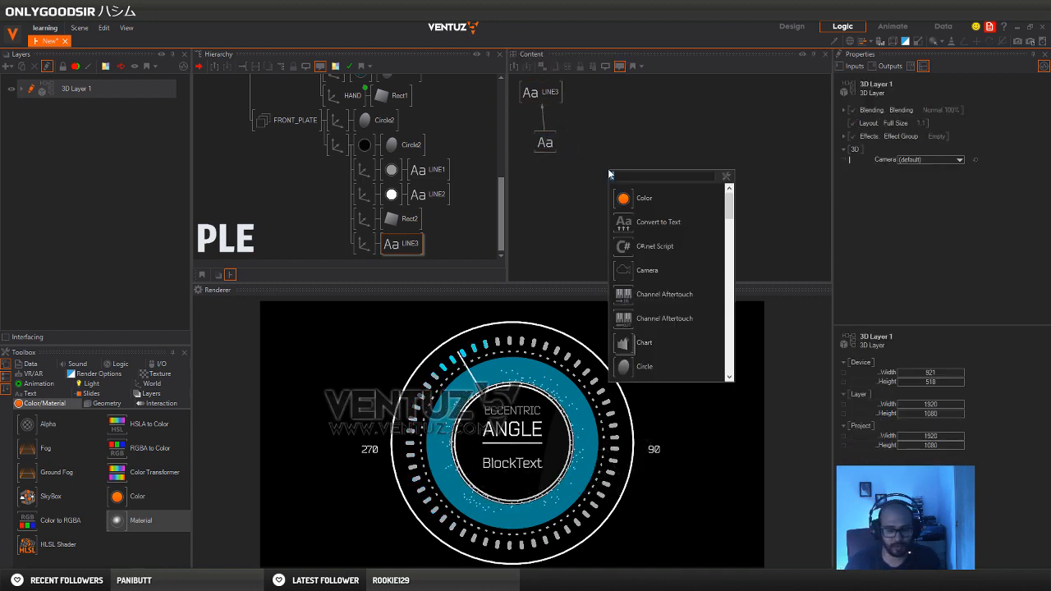
type("in")
left_click(633, 222)
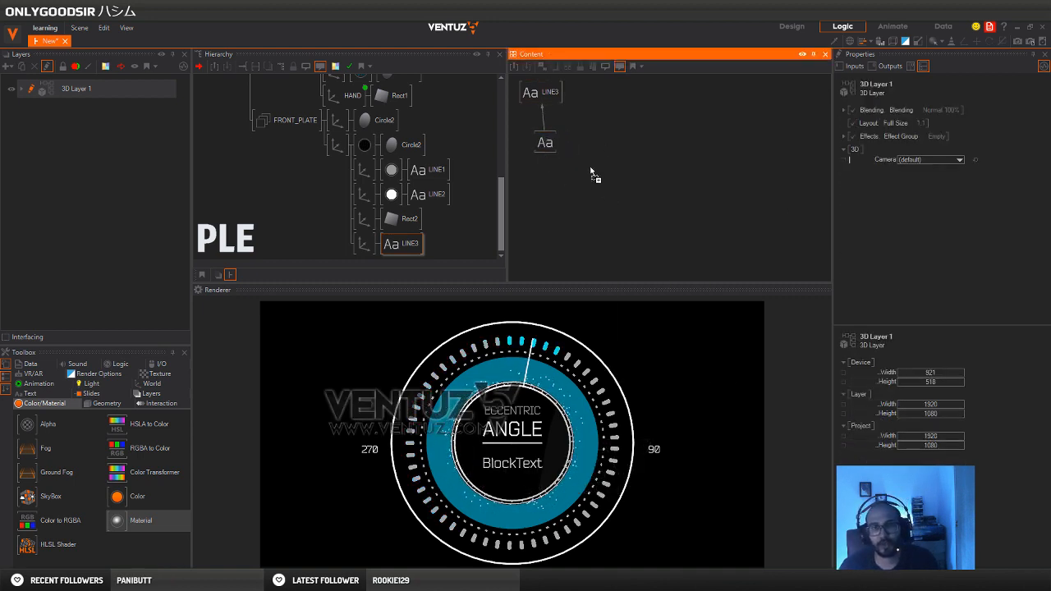
Bind the Int node to the Text property of LINE3's block text and set its value to 180
left_click(545, 143)
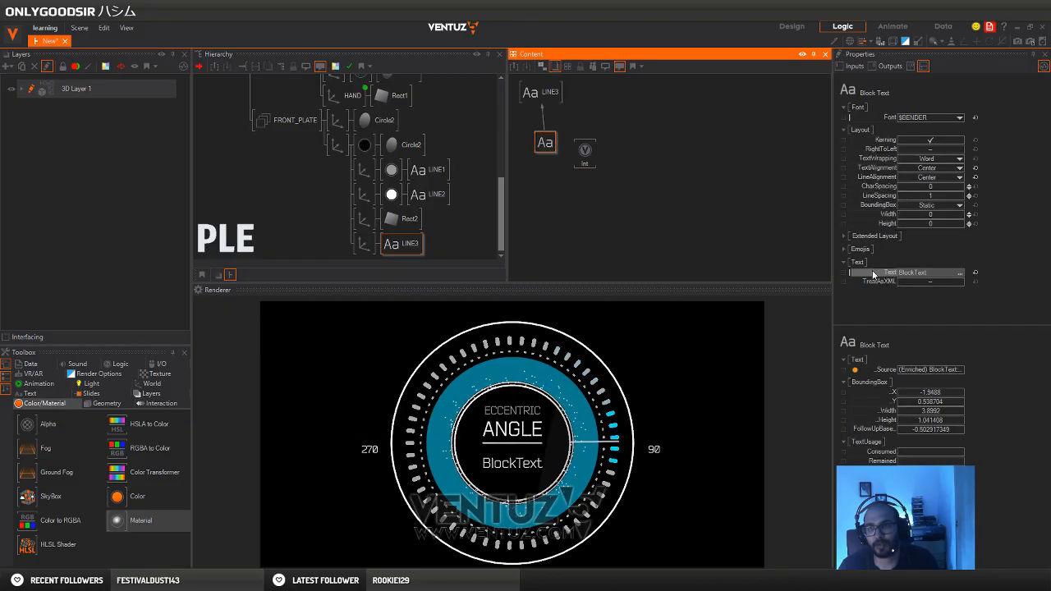
left_click_drag(885, 273, 814, 252)
left_click_drag(523, 161, 585, 152)
left_click(584, 151)
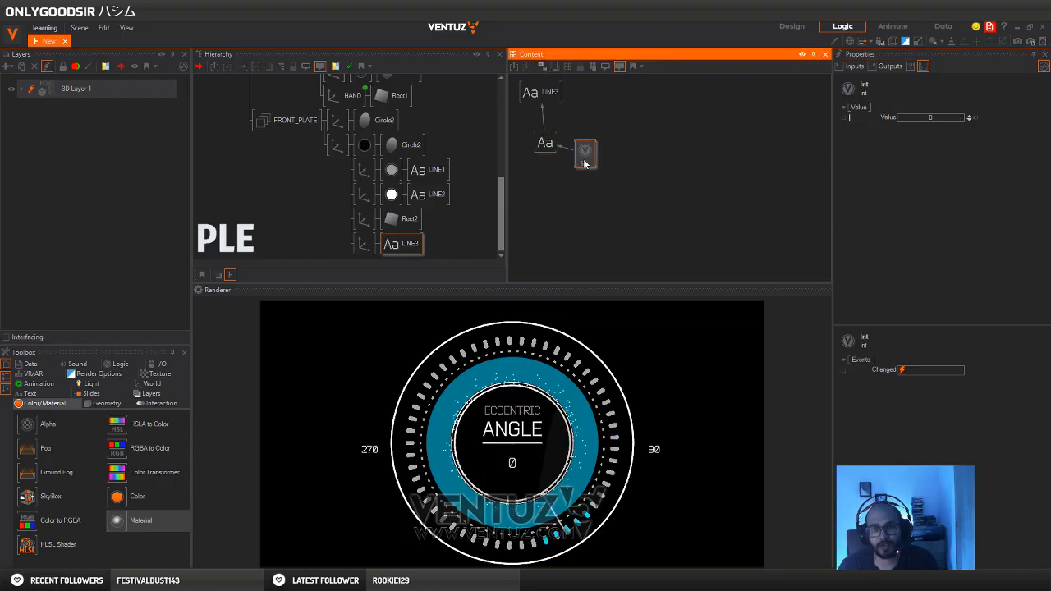
left_click(945, 117)
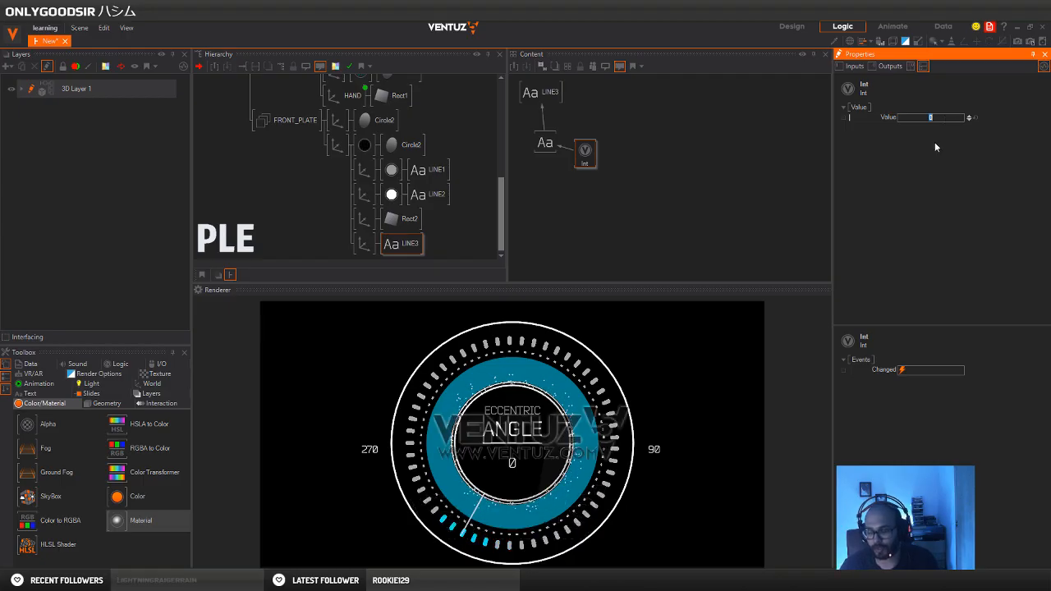
type("180")
key("Return")
Scale the LINE3 axis to 0.297 overall and lower it to Y -0.2
left_click(363, 244)
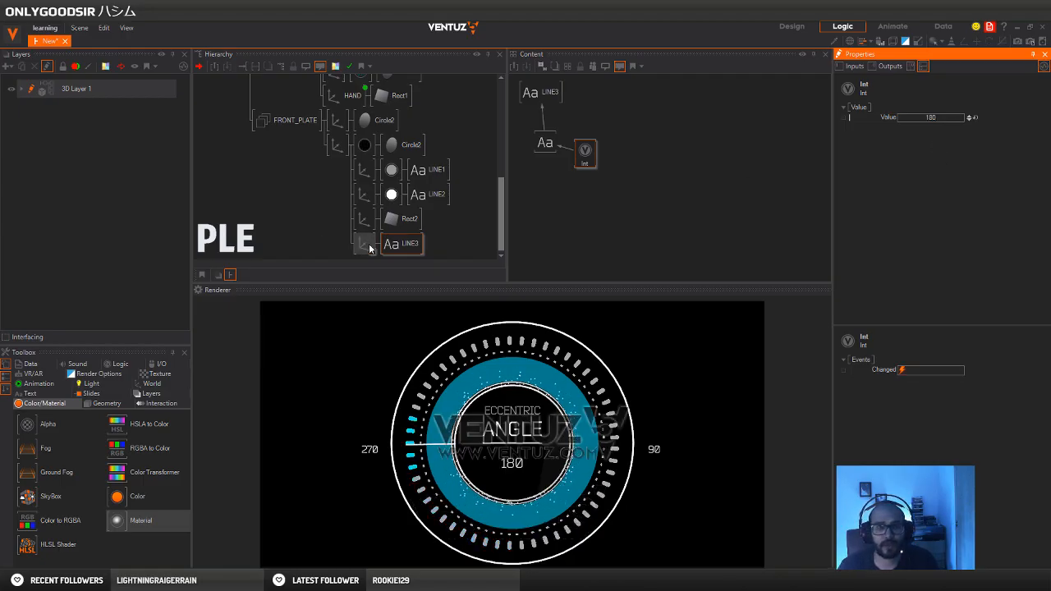
left_click_drag(943, 264, 959, 265)
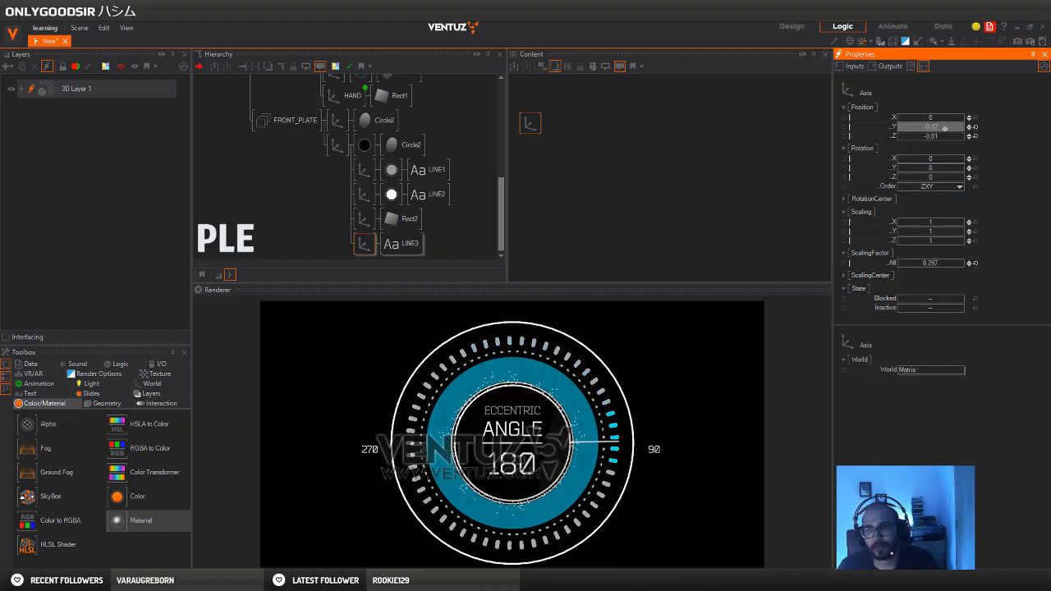
left_click_drag(944, 129, 950, 129)
Rename the divider's axis LINE_BREAK and insert a copy of the white material in front of Rect2
left_click(369, 219)
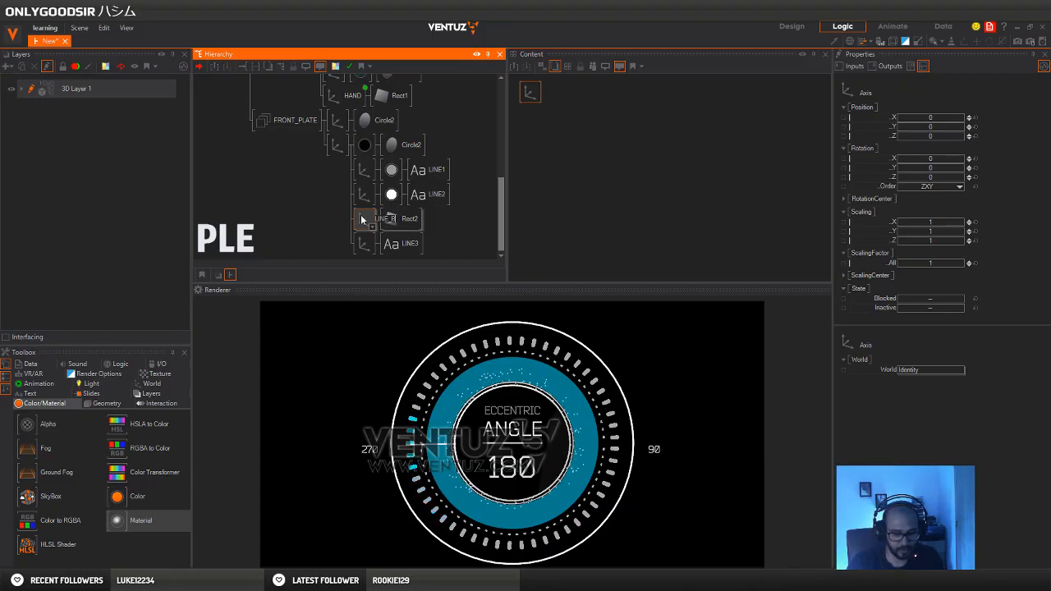
type("LINE_BREAK")
key("Return")
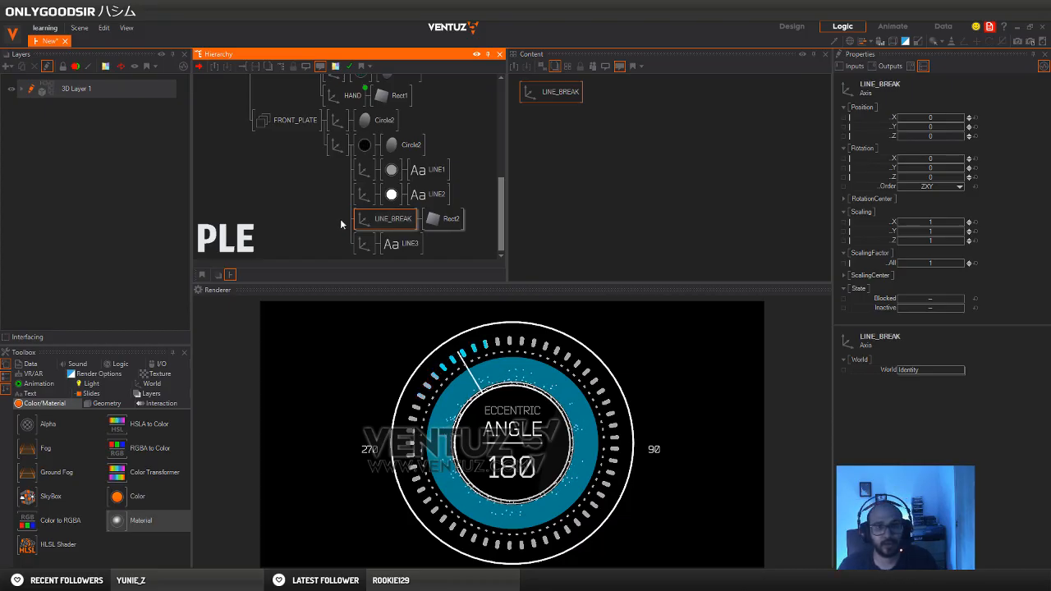
double_click(341, 224)
left_click(420, 220)
key("ctrl+v")
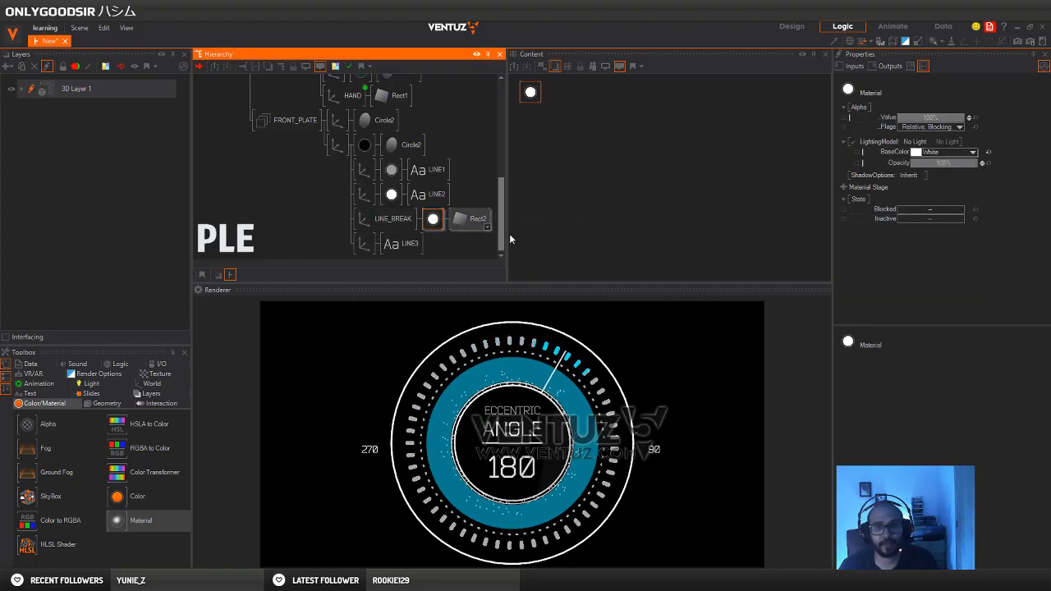
Try sampling a base colour for the divider's material from the rendered dial
left_click(973, 152)
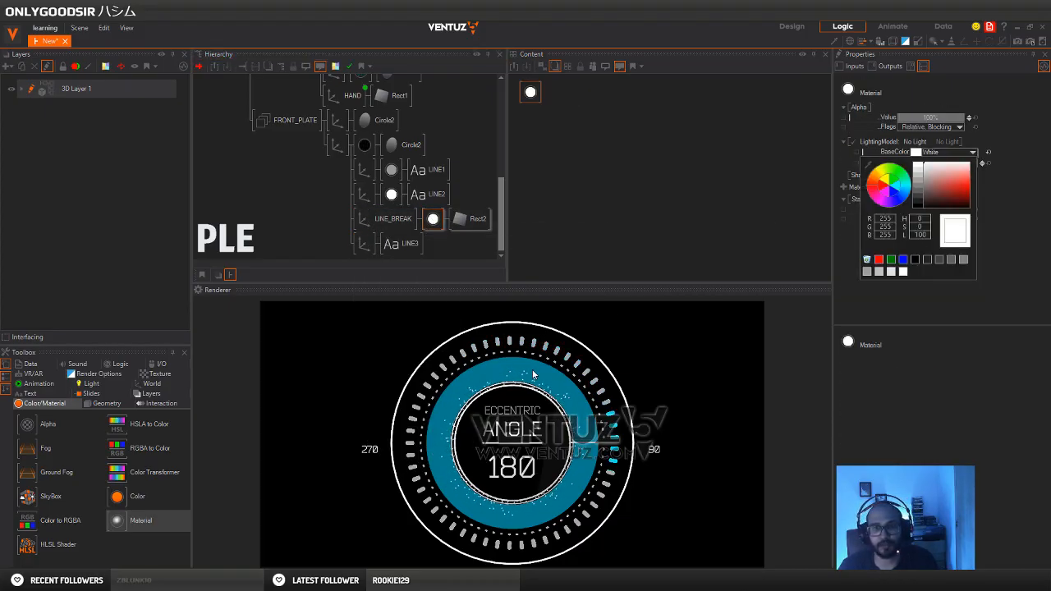
left_click_drag(875, 168, 781, 333)
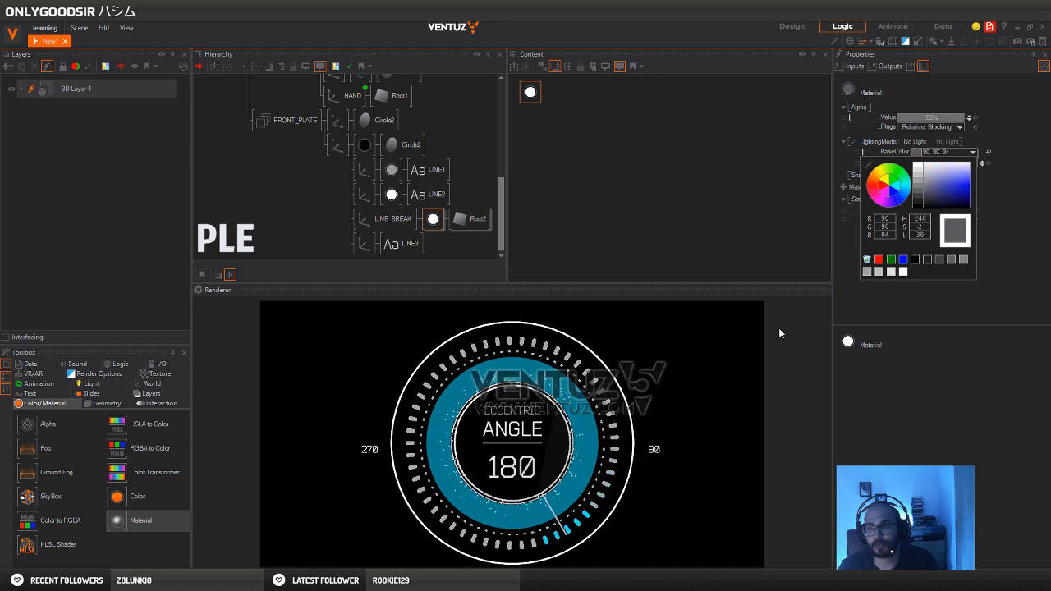
left_click(526, 370)
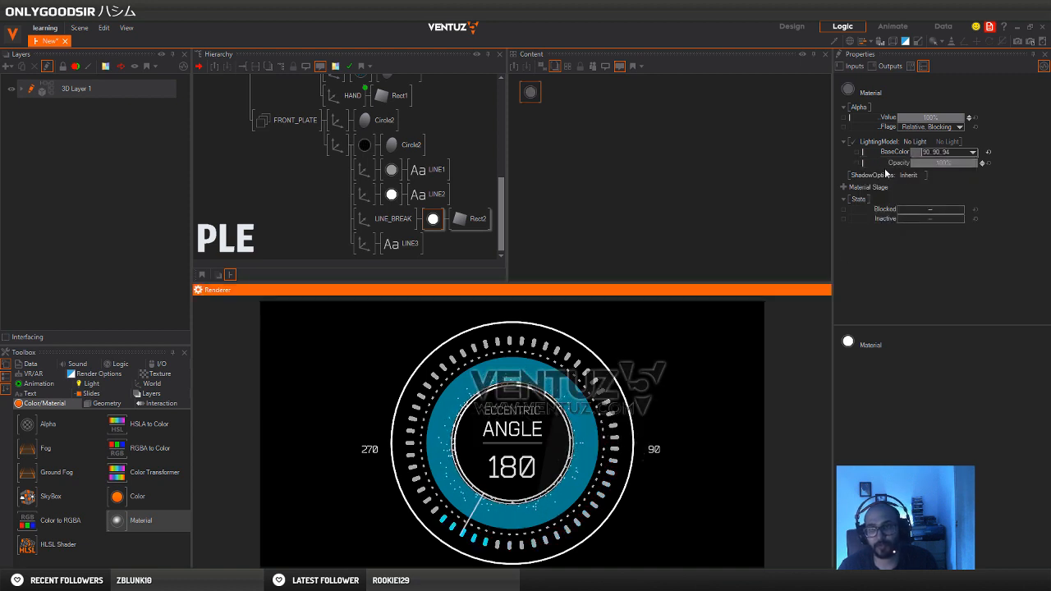
Sample the bright cyan of the lit tick marks, 0, 219, 239, as the divider material's base colour
left_click(968, 160)
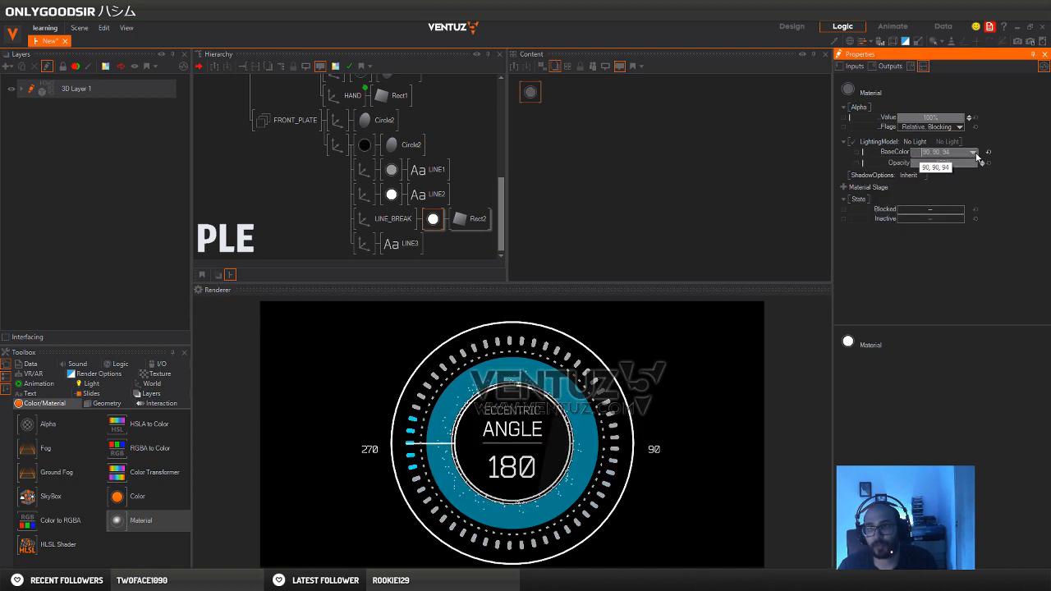
left_click(974, 154)
left_click(868, 167)
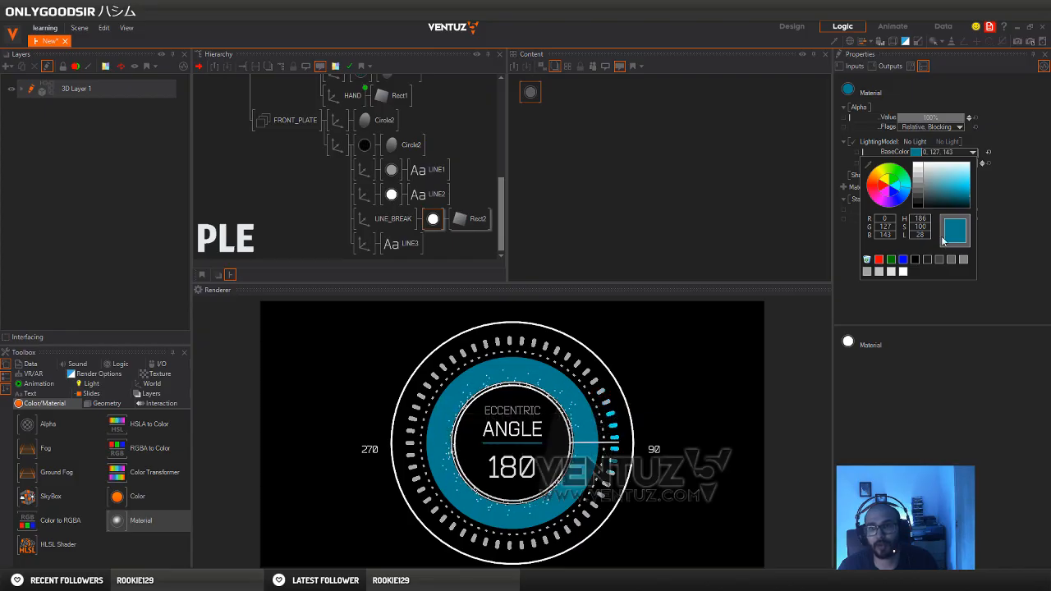
left_click(868, 166)
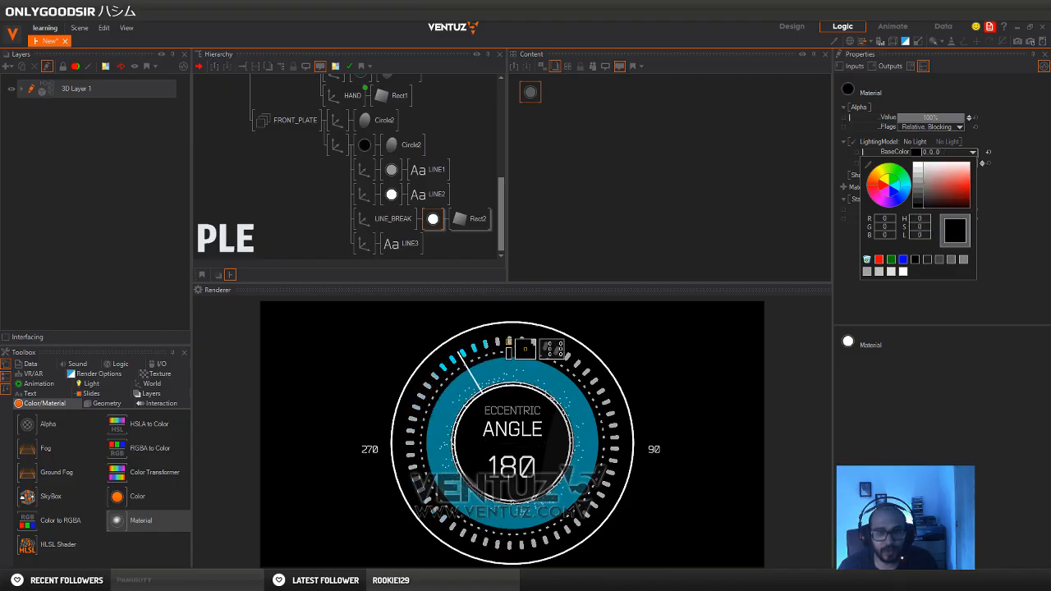
left_click(509, 344)
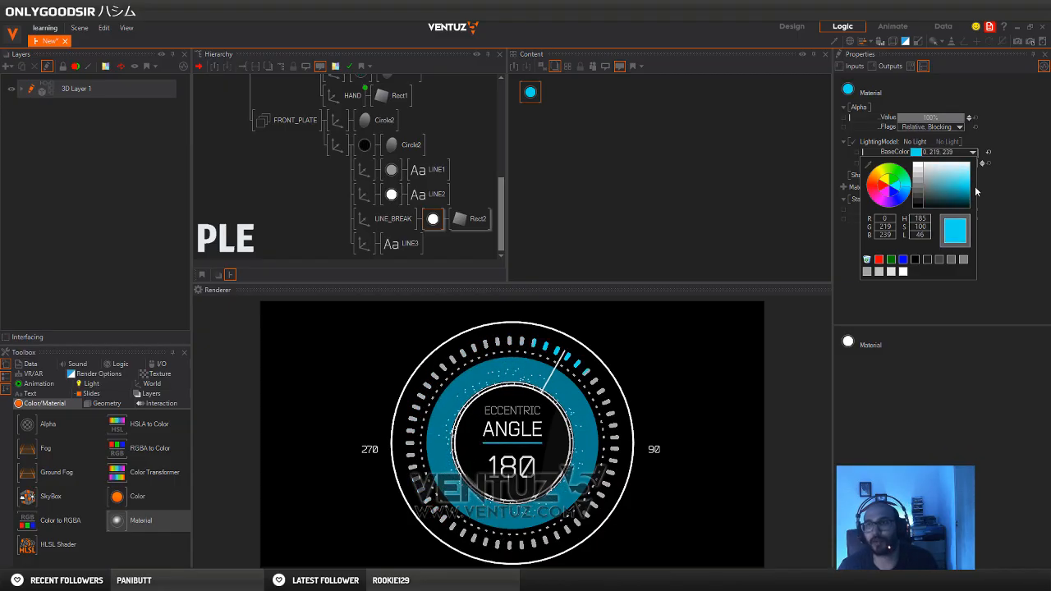
left_click(1024, 227)
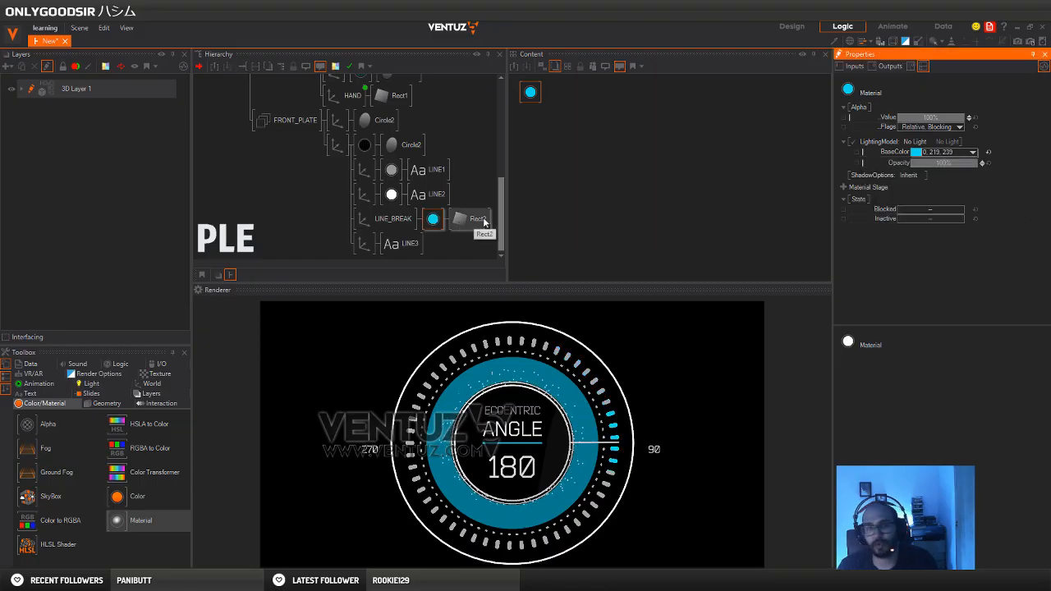
Lower the LINE_BREAK axis slightly so the divider sits a little further below ANGLE
left_click(388, 218)
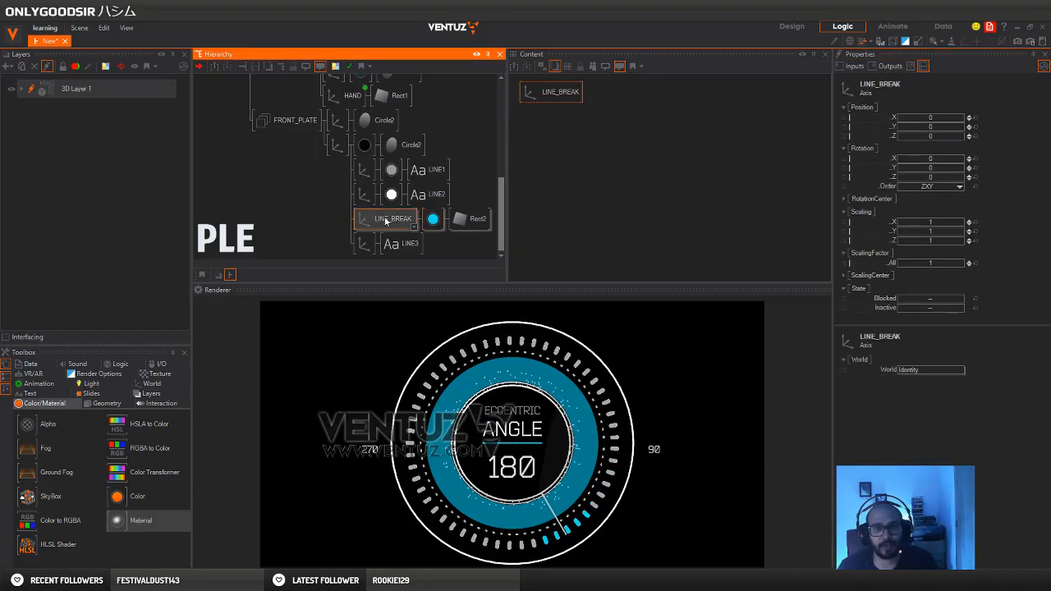
left_click_drag(948, 128, 934, 127)
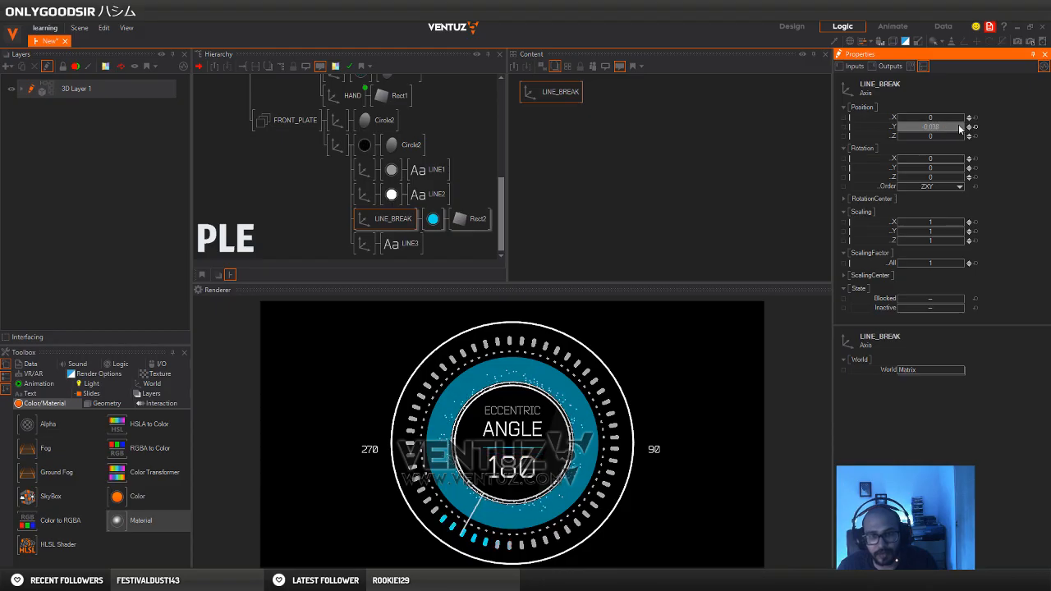
left_click(292, 207)
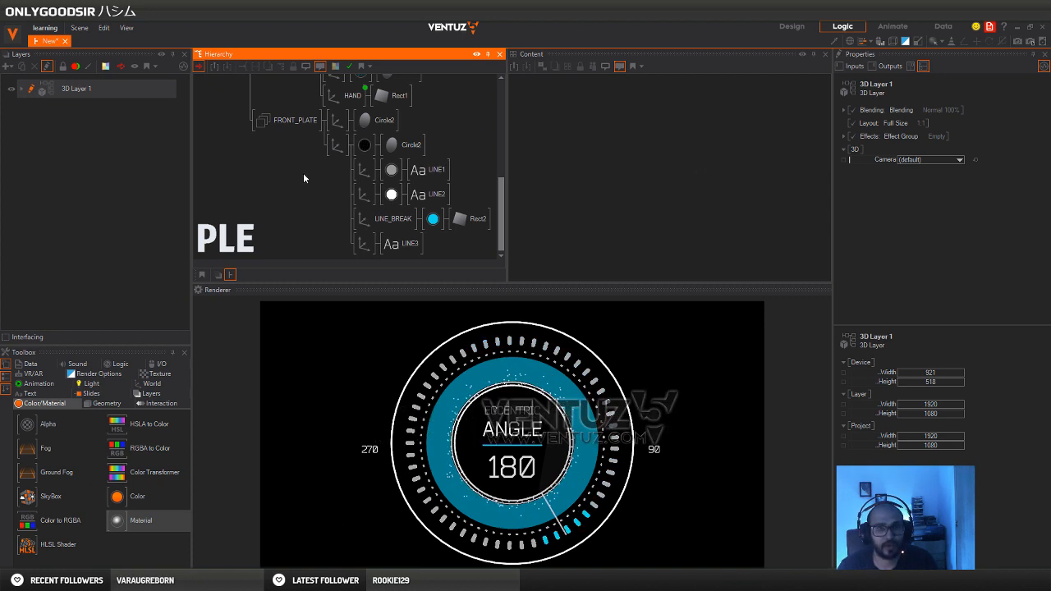
Set the Int value that feeds LINE3 to 160
left_click(404, 247)
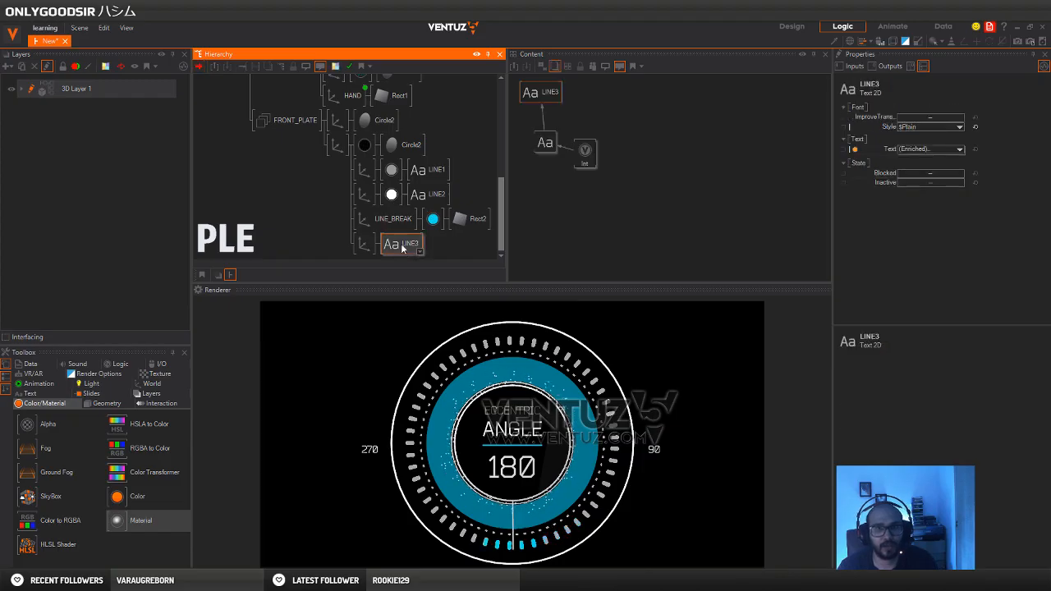
left_click(589, 154)
left_click_drag(939, 123, 925, 117)
Set the Monospace option of LINE3's block text to DigitsOnly and change the linked Int value to 220
left_click(554, 155)
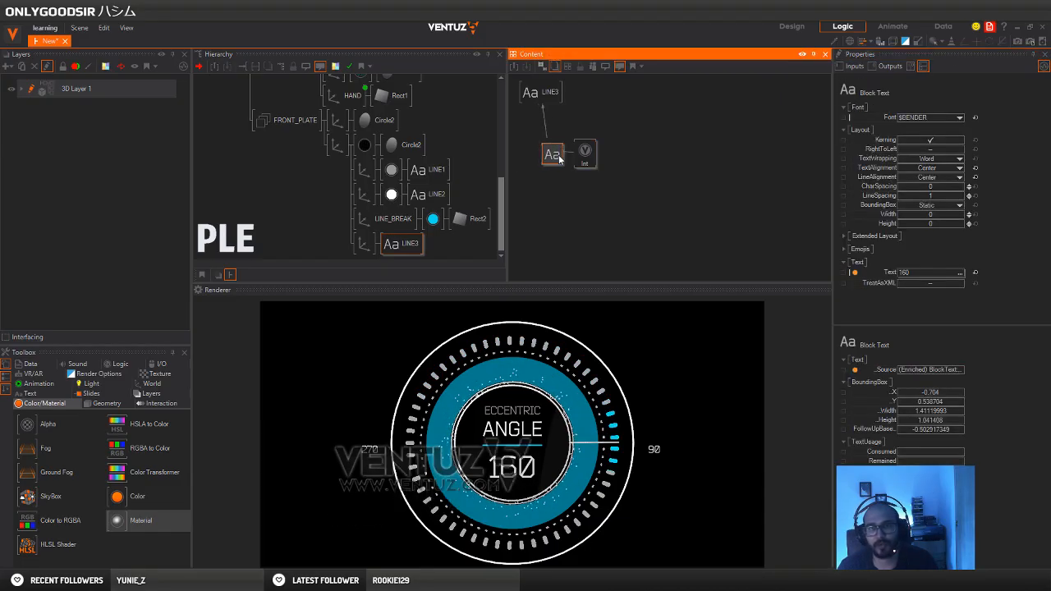
left_click_drag(559, 159, 540, 157)
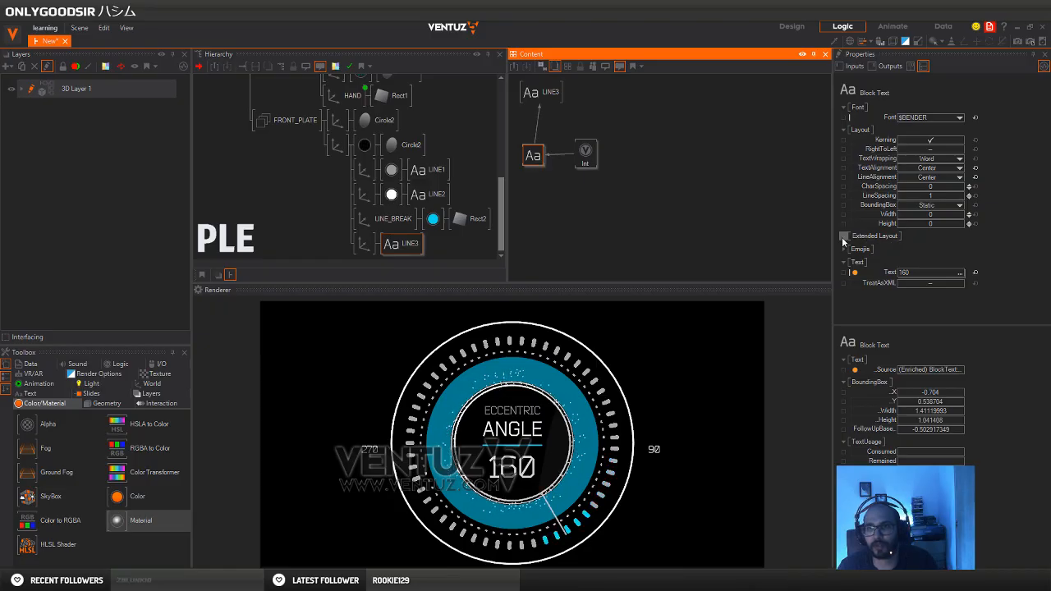
left_click(848, 236)
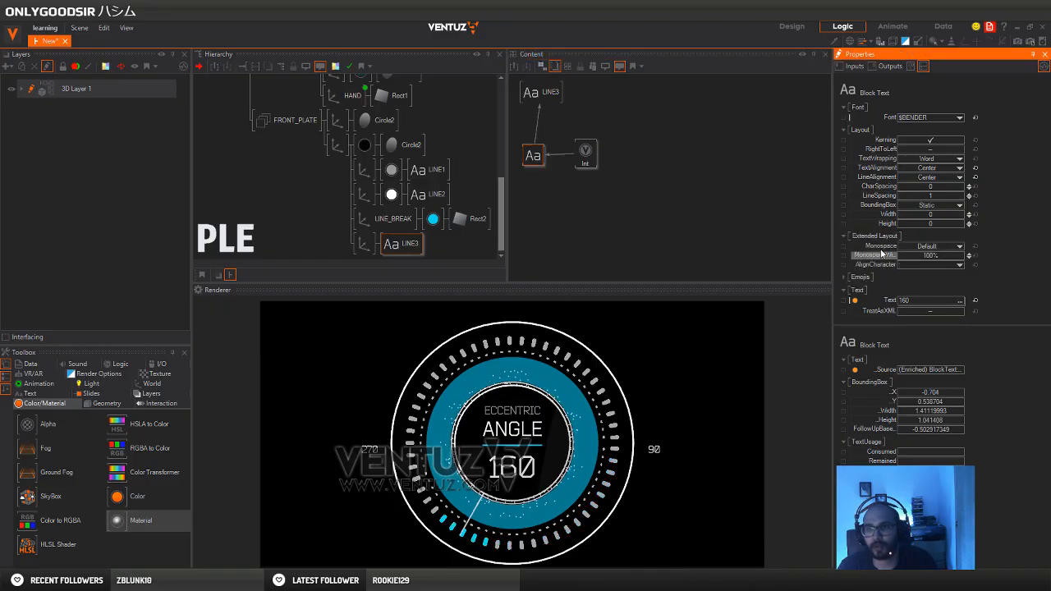
left_click(930, 246)
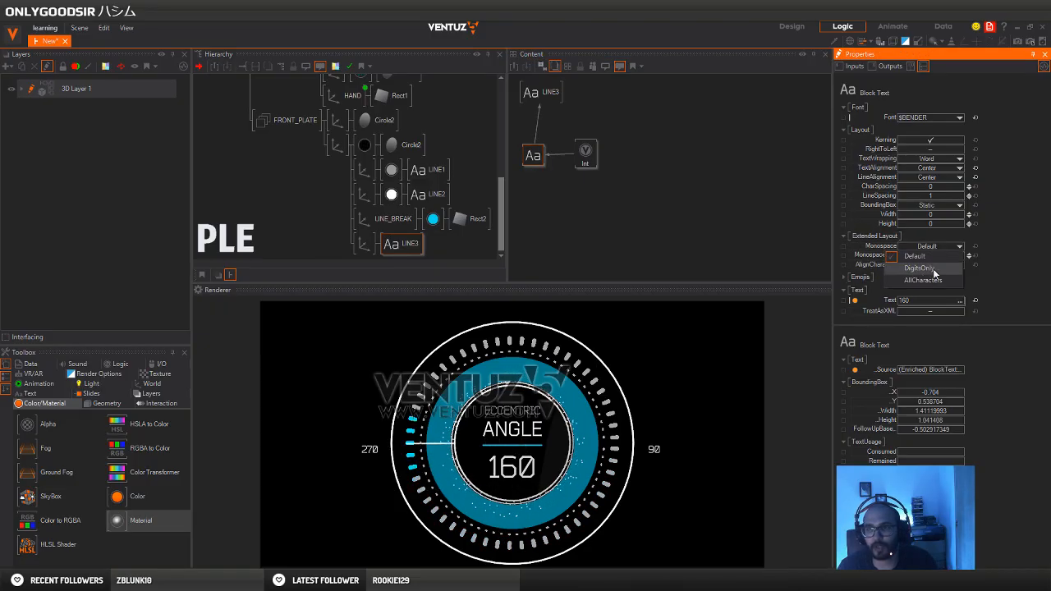
left_click(904, 268)
left_click(585, 153)
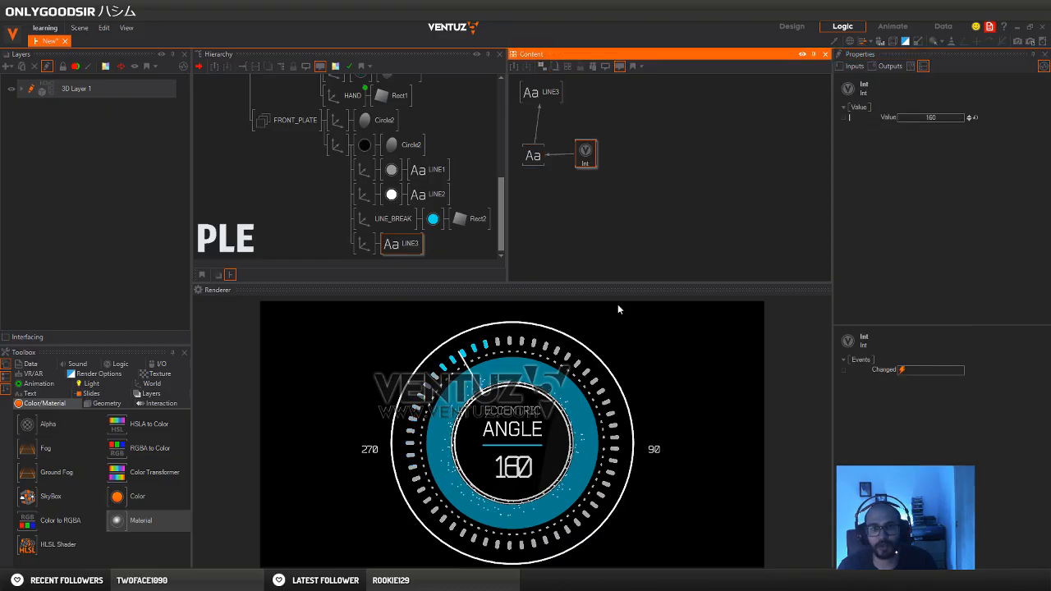
left_click_drag(931, 117, 927, 121)
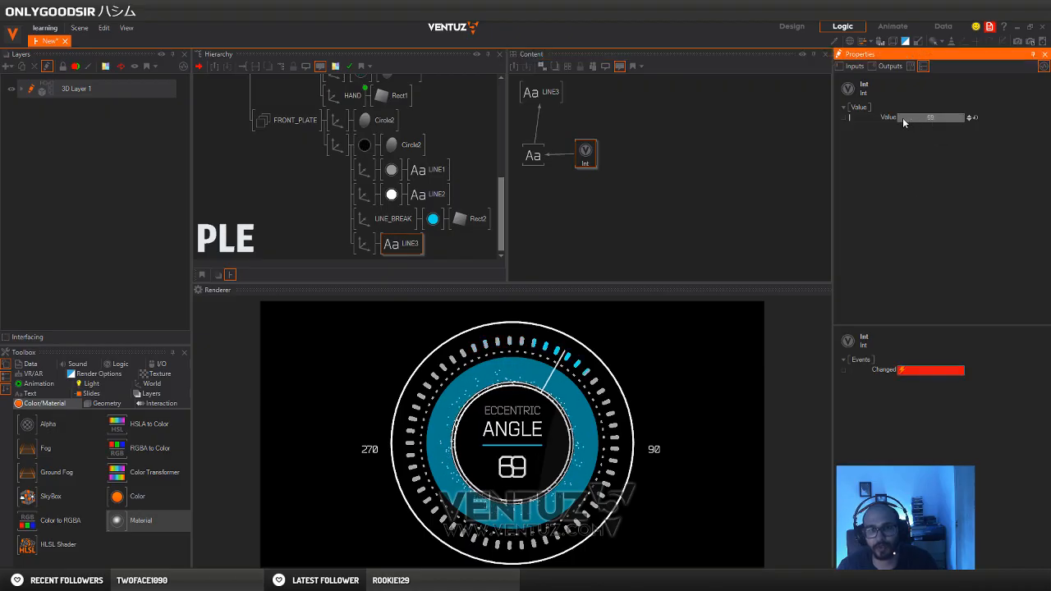
Set the character spacing of LINE3's block text to 2.207 and shift its axis to about X 0.03
left_click(532, 155)
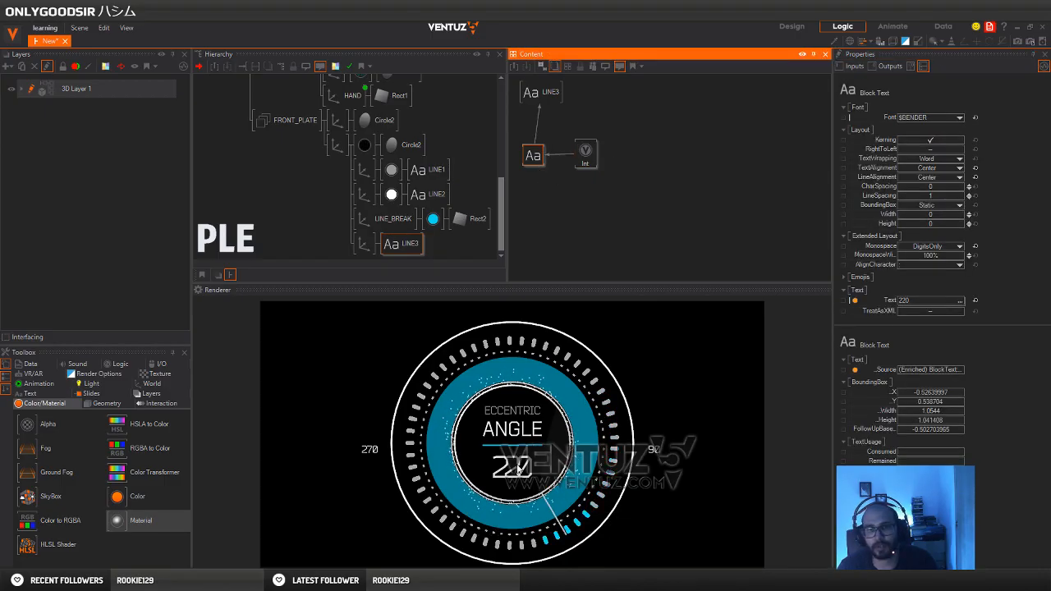
left_click_drag(936, 186, 967, 190)
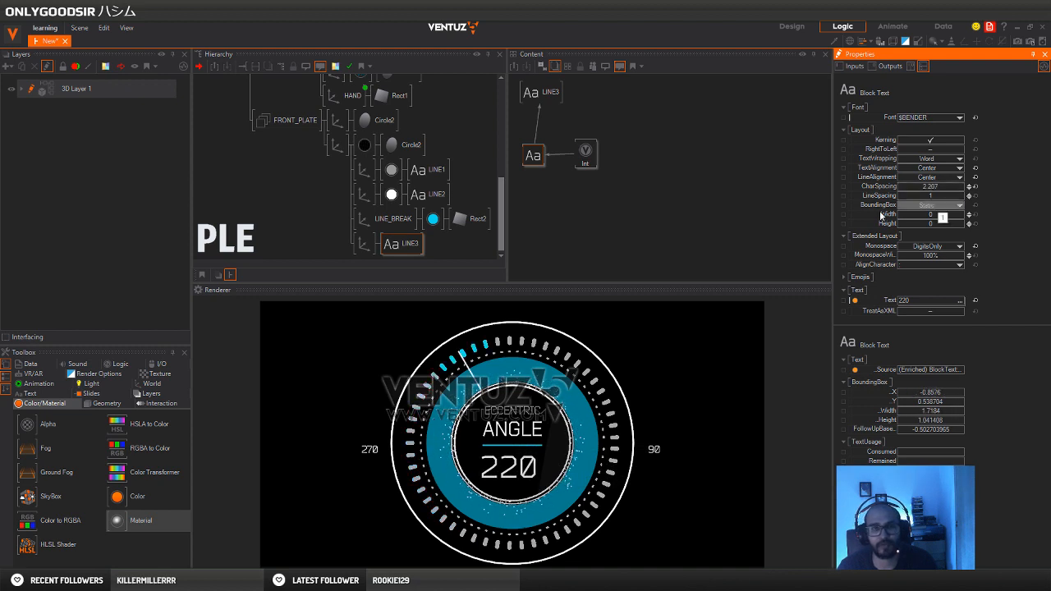
left_click(364, 244)
left_click_drag(944, 122, 955, 122)
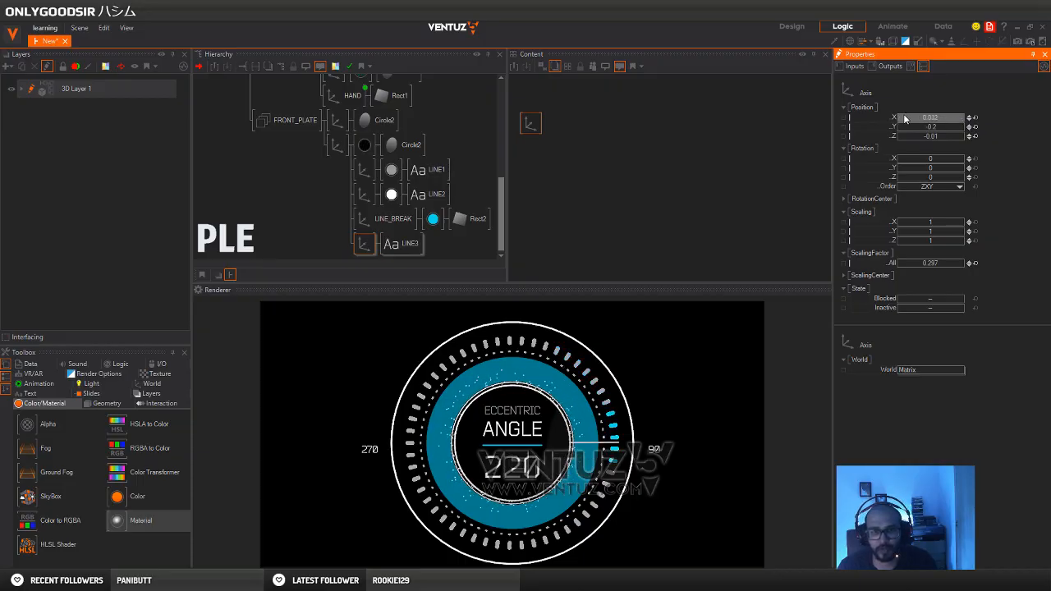
Reduce the Int value that feeds LINE3's block text to 99
left_click(401, 244)
left_click(535, 158)
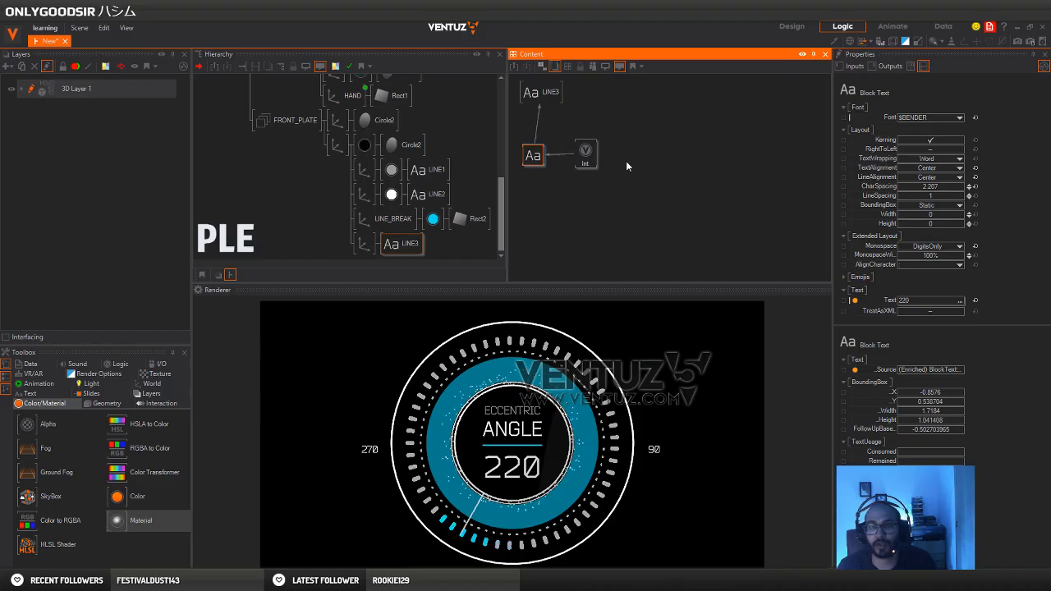
left_click(585, 153)
left_click_drag(939, 117, 911, 120)
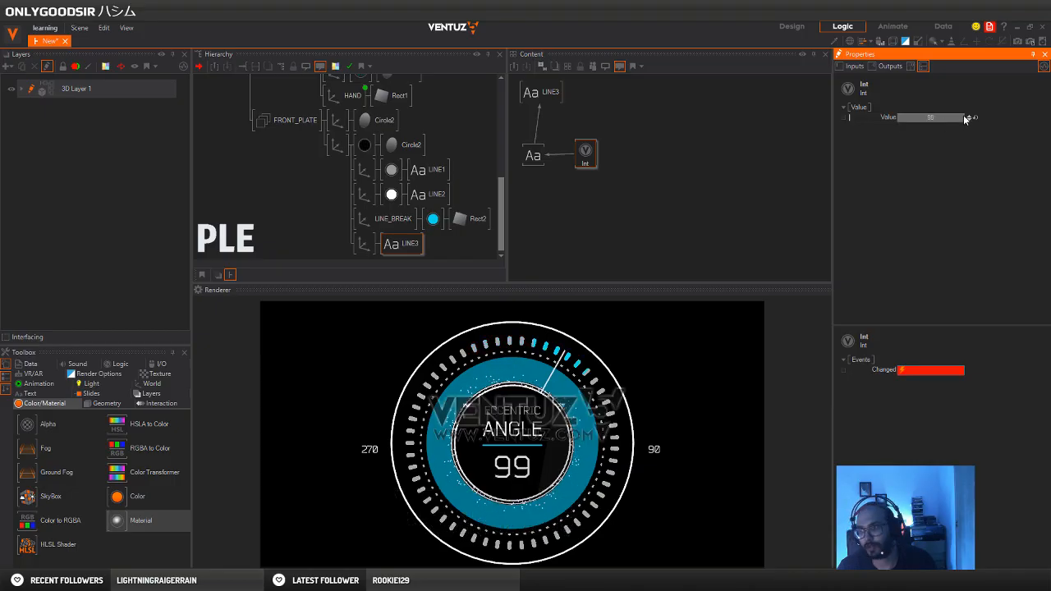
Group the LINE3, block text and Int nodes in the content graph and arrange them compactly inside the group
left_click_drag(585, 153, 600, 171)
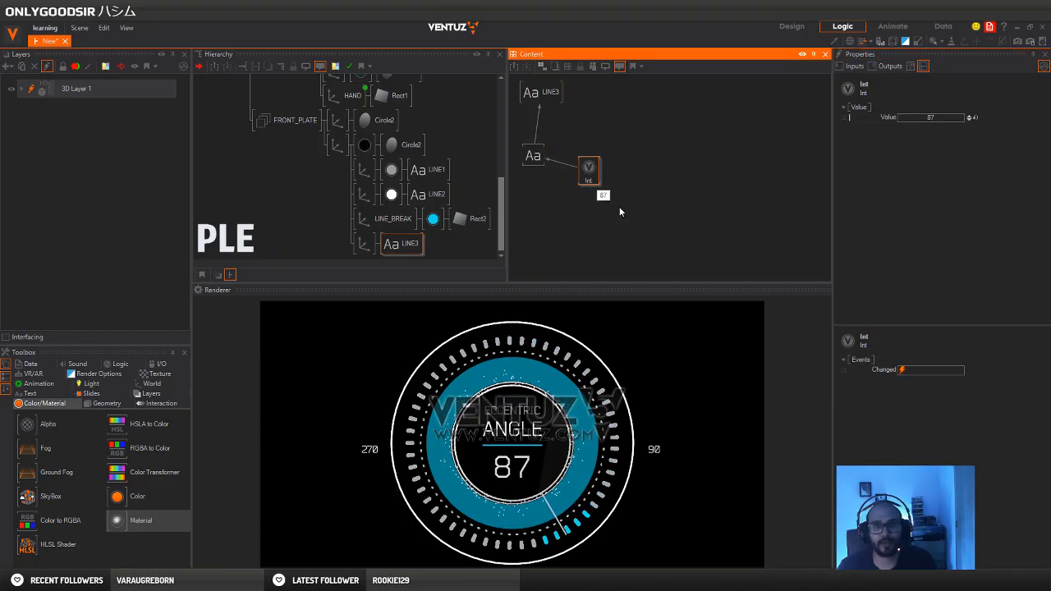
left_click_drag(634, 226, 521, 98)
left_click(635, 231)
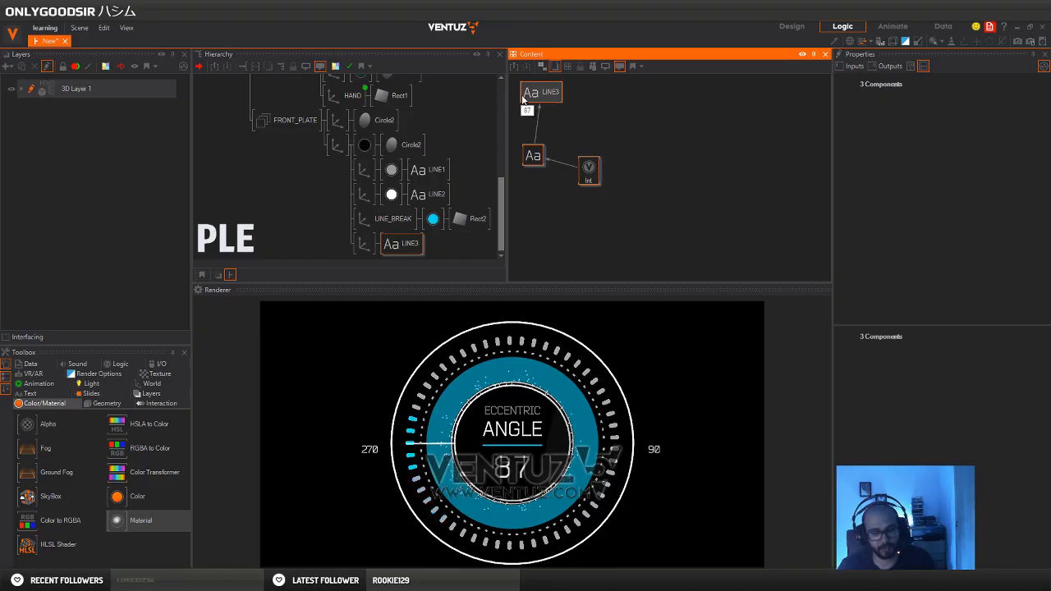
key("ctrl+g")
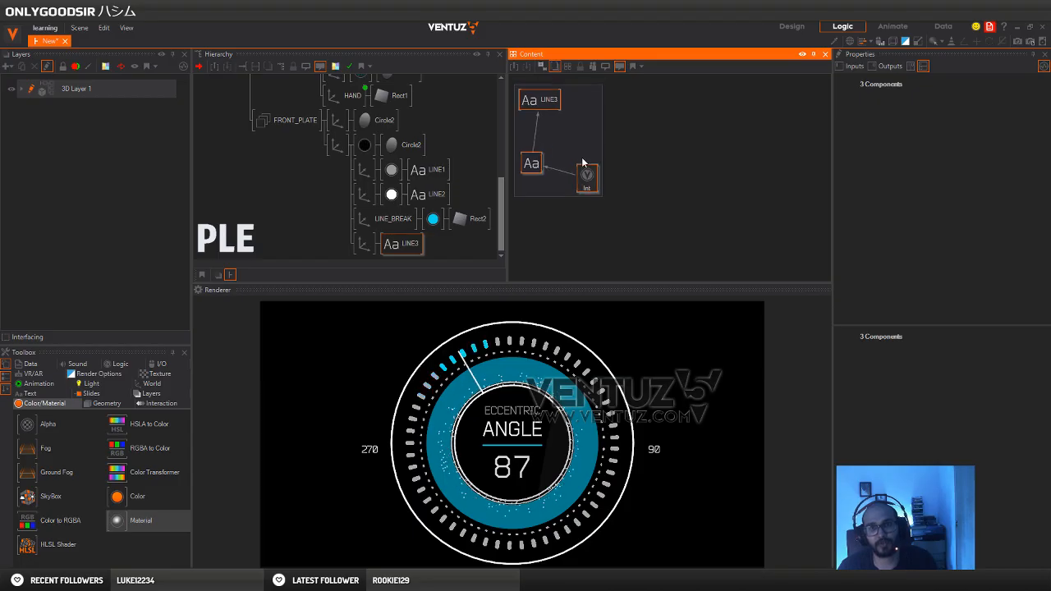
left_click(605, 146)
left_click_drag(591, 187, 570, 175)
left_click_drag(567, 136, 540, 228)
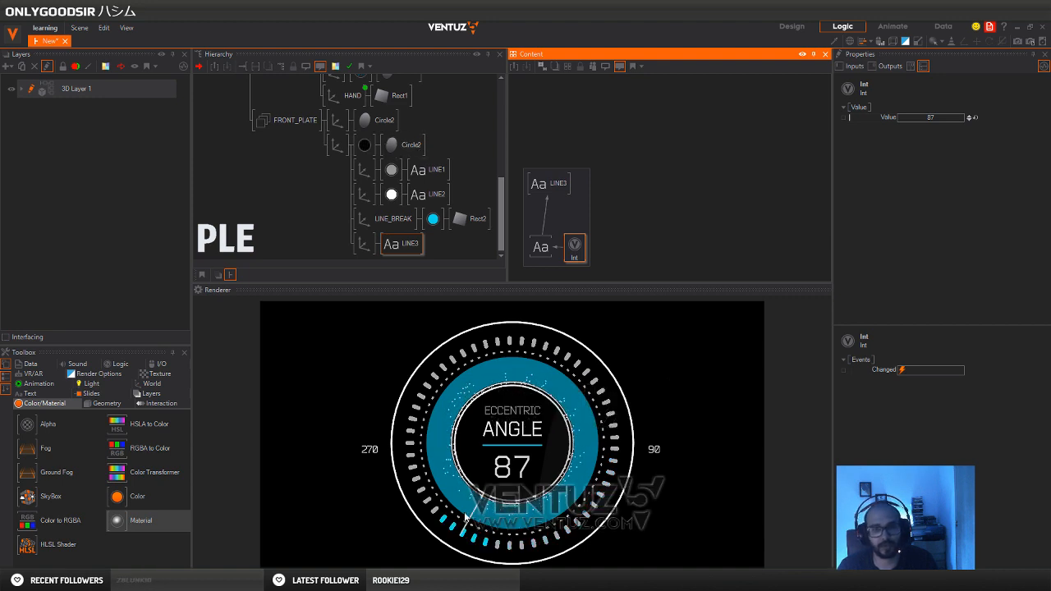
Bind the start angle of the DIAL's cyan Circle1 to the Int value feeding LINE3, with the grouped nodes placed clear of the circle's nodes
middle_click_drag(355, 115, 342, 212)
middle_click_drag(394, 125, 401, 191)
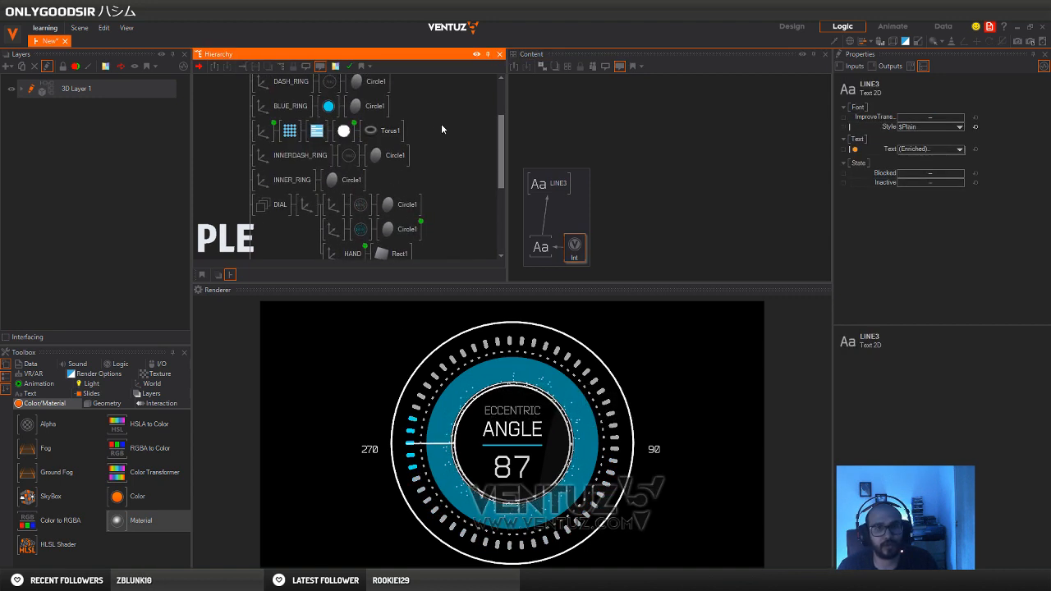
middle_click_drag(441, 124, 431, 189)
scroll(450, 163, "down", 4)
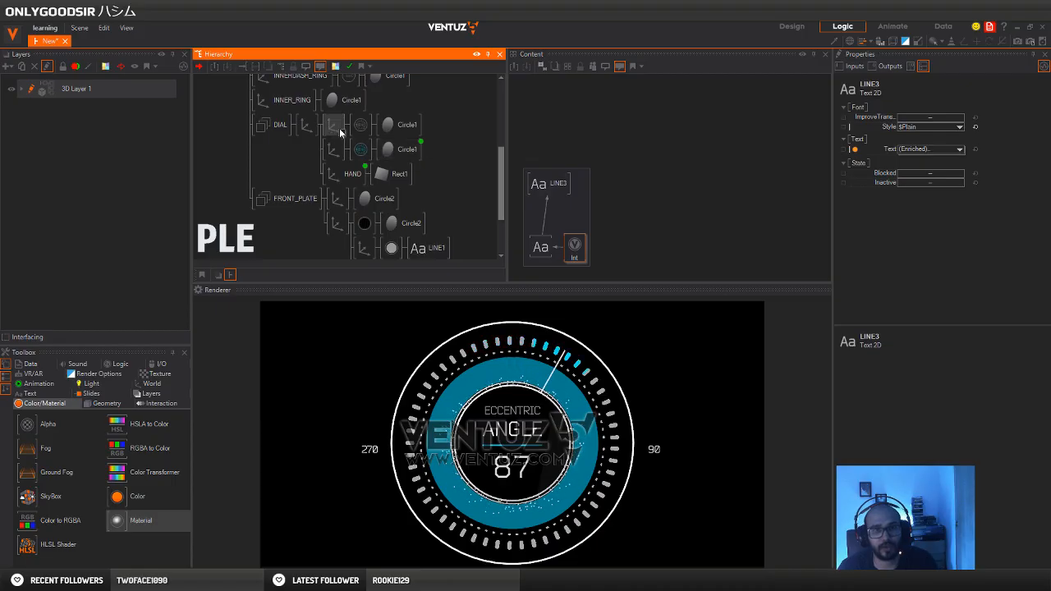
left_click(399, 151)
middle_click_drag(735, 211, 774, 167)
left_click(751, 229)
left_click(686, 87)
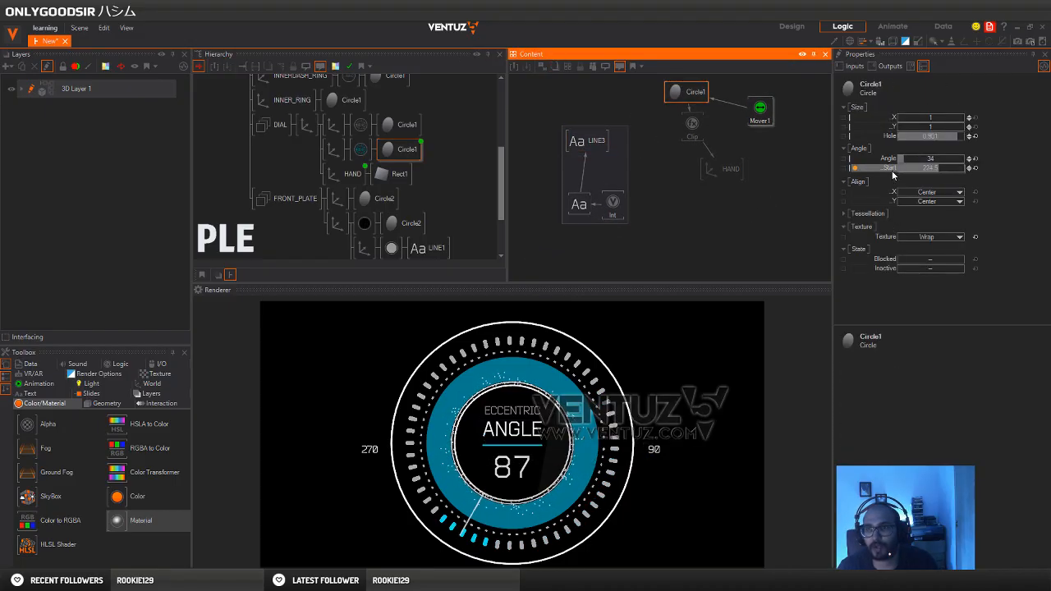
left_click(635, 230)
left_click(613, 206)
left_click_drag(886, 119, 723, 159)
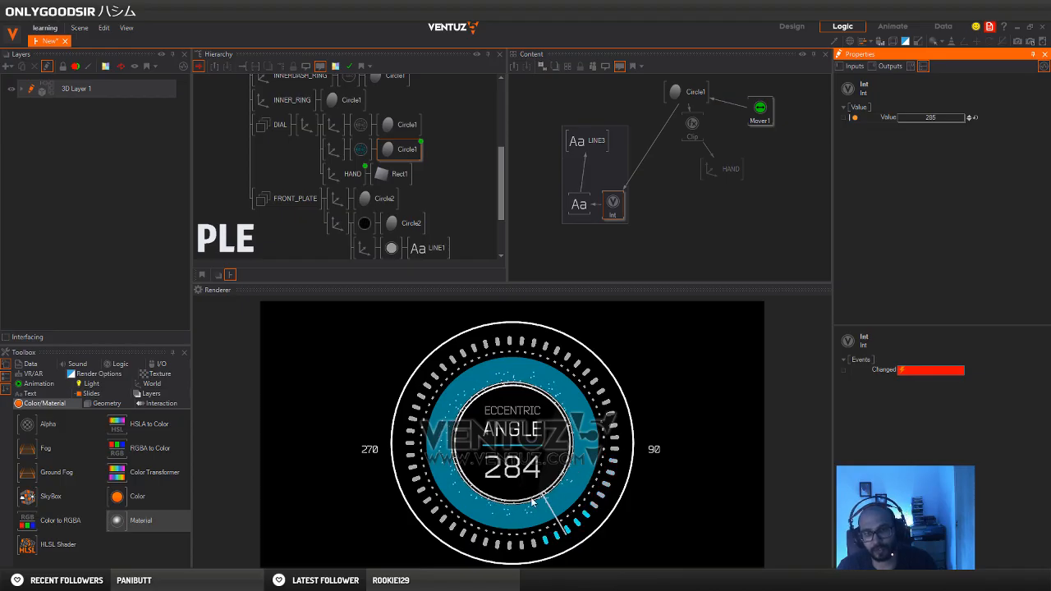
left_click(669, 263)
left_click_drag(618, 172, 591, 137)
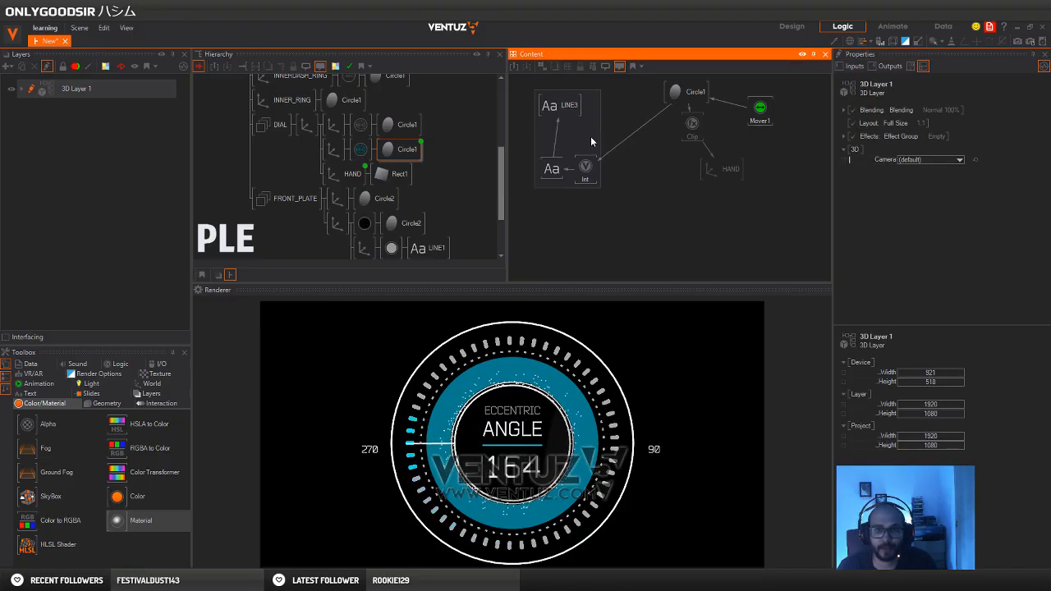
Rotate the top-level axis of the whole dial to -38 about Y
left_click(208, 165)
scroll(229, 144, "up", 5)
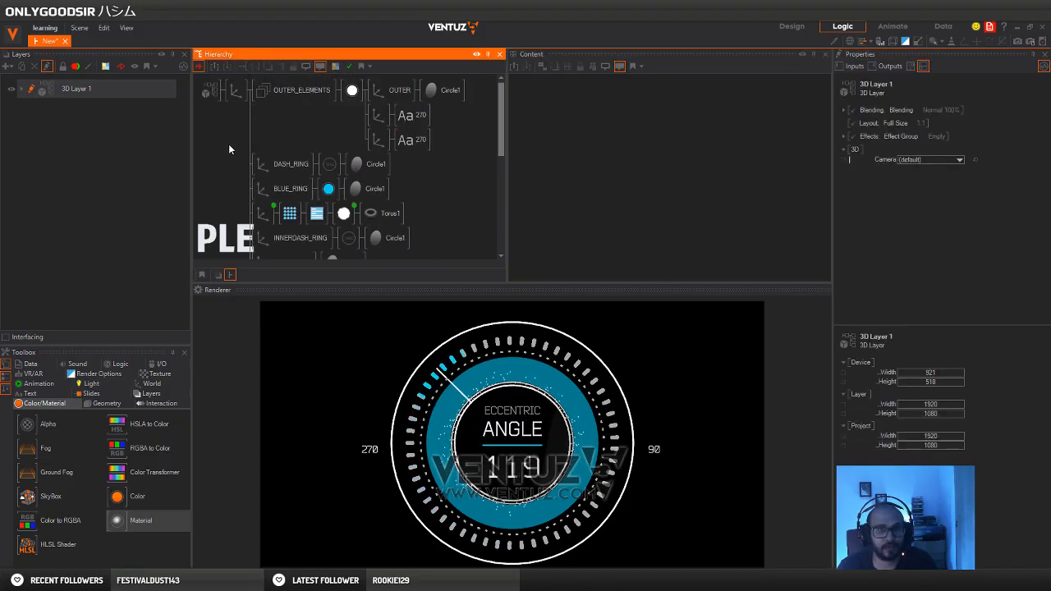
left_click(234, 91)
left_click_drag(949, 169, 907, 168)
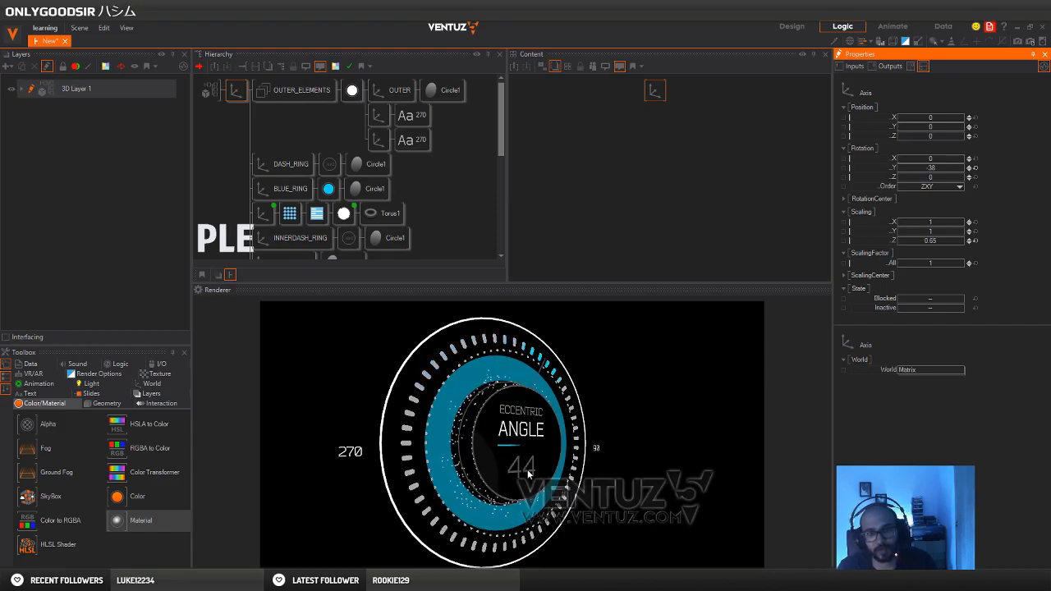
Add a white No Light material in front of the LINE3 text
scroll(415, 146, "down", 3)
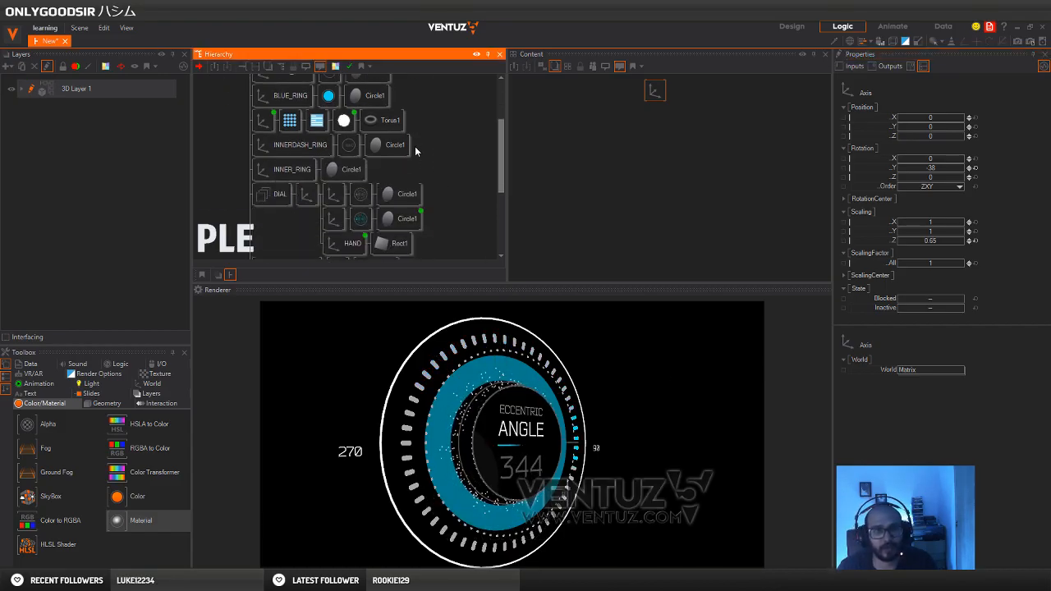
scroll(419, 147, "down", 5)
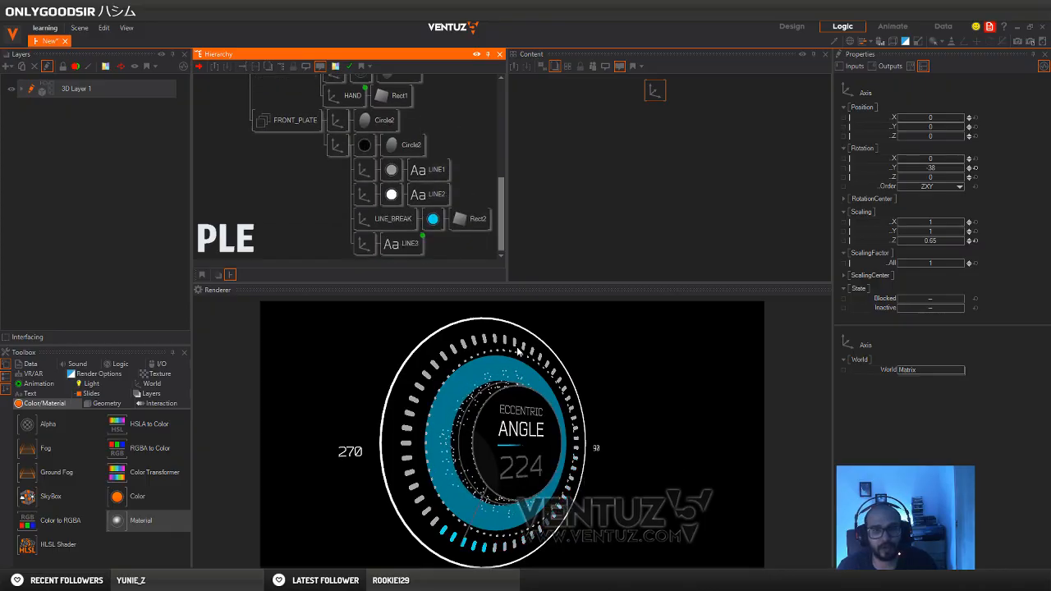
left_click(329, 236)
type("c")
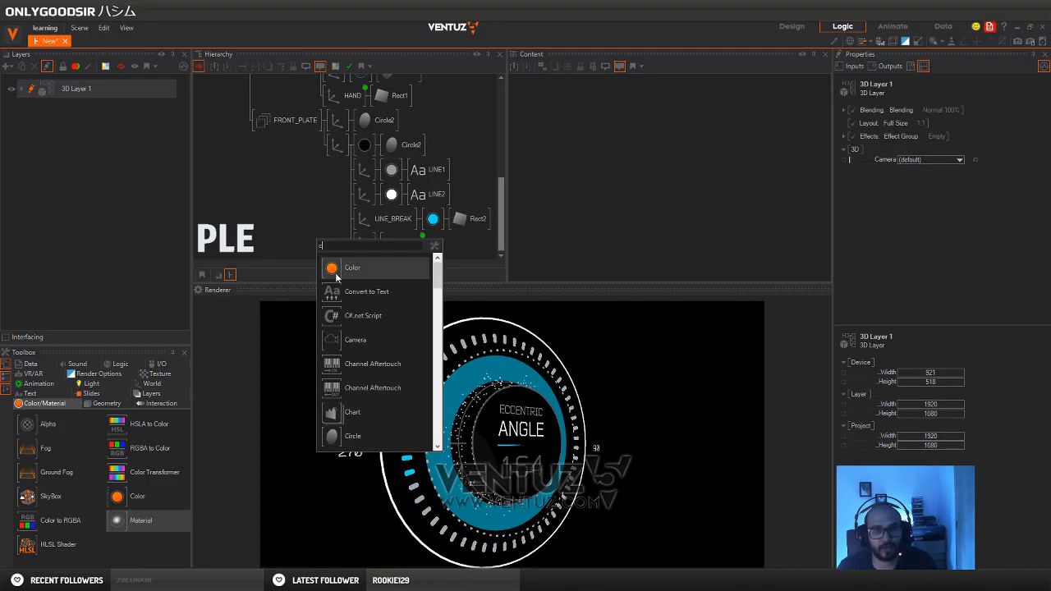
left_click(336, 277)
left_click(388, 251)
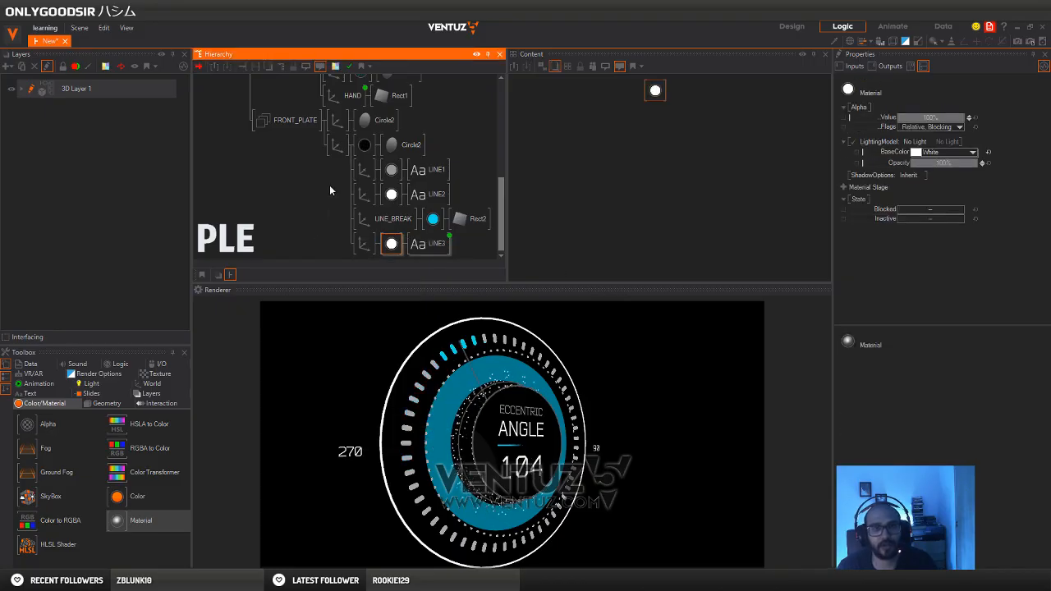
Set the Z position of the LINE_BREAK axis to -0.001
scroll(329, 191, "up", 4)
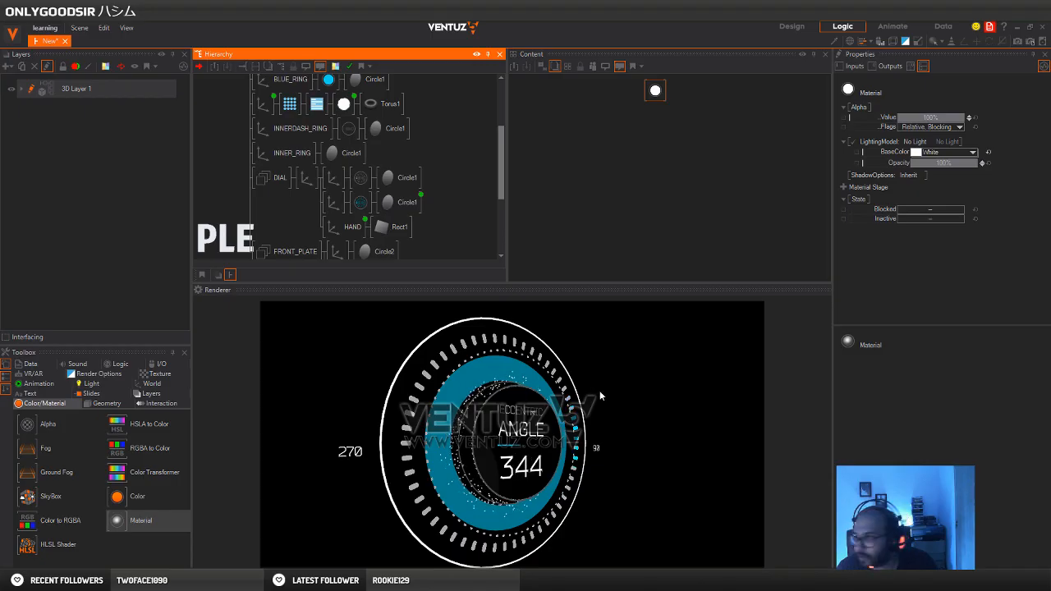
left_click(332, 228)
scroll(345, 205, "down", 4)
scroll(356, 188, "down", 1)
left_click(388, 218)
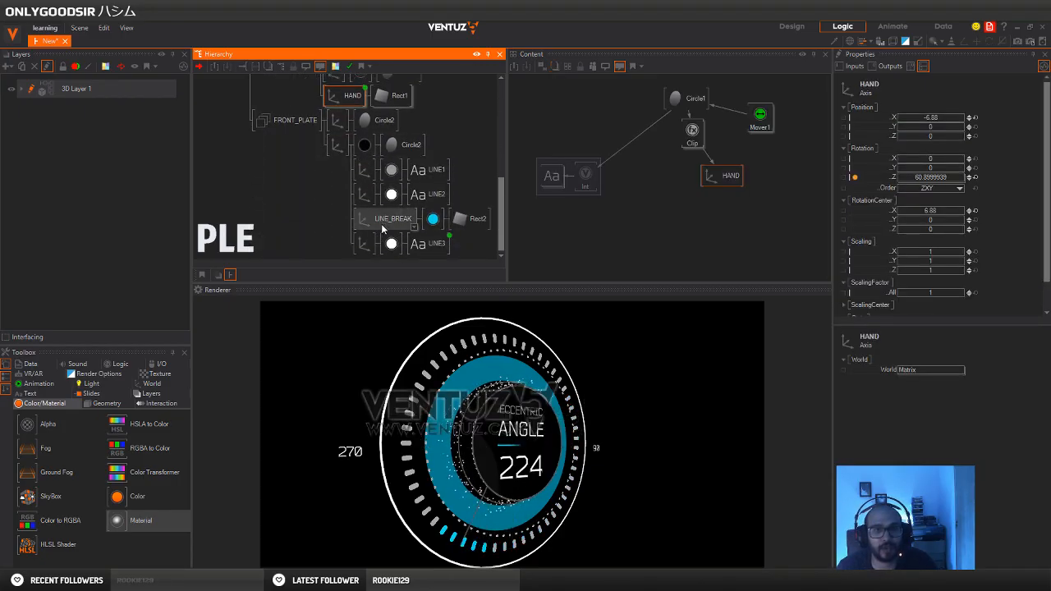
left_click(969, 138)
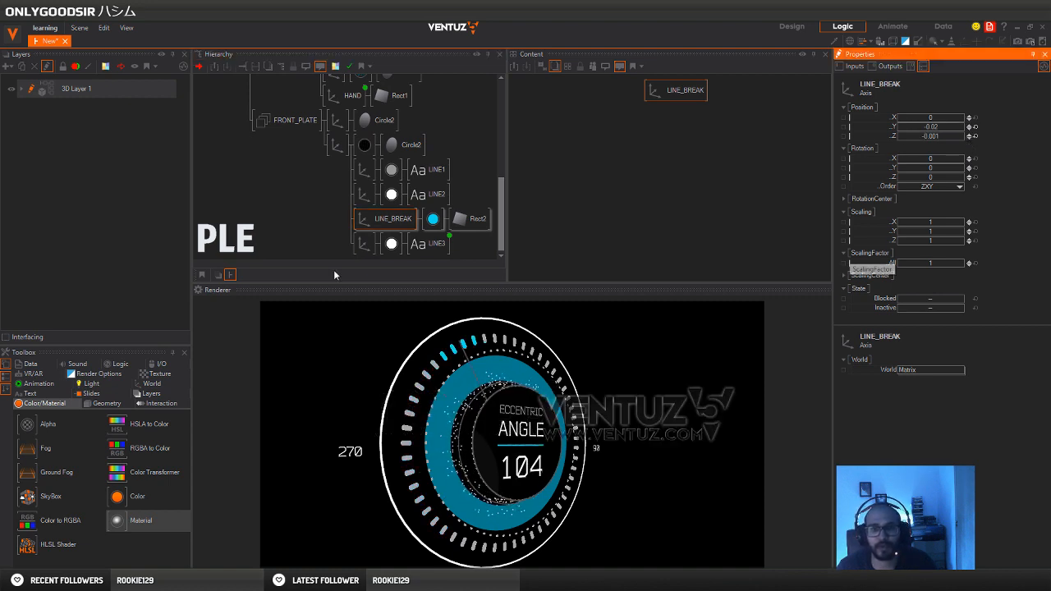
Rotate the top-level axis of the whole dial to about 11.3 about Y
left_click(310, 183)
scroll(299, 200, "up", 5)
scroll(256, 183, "up", 5)
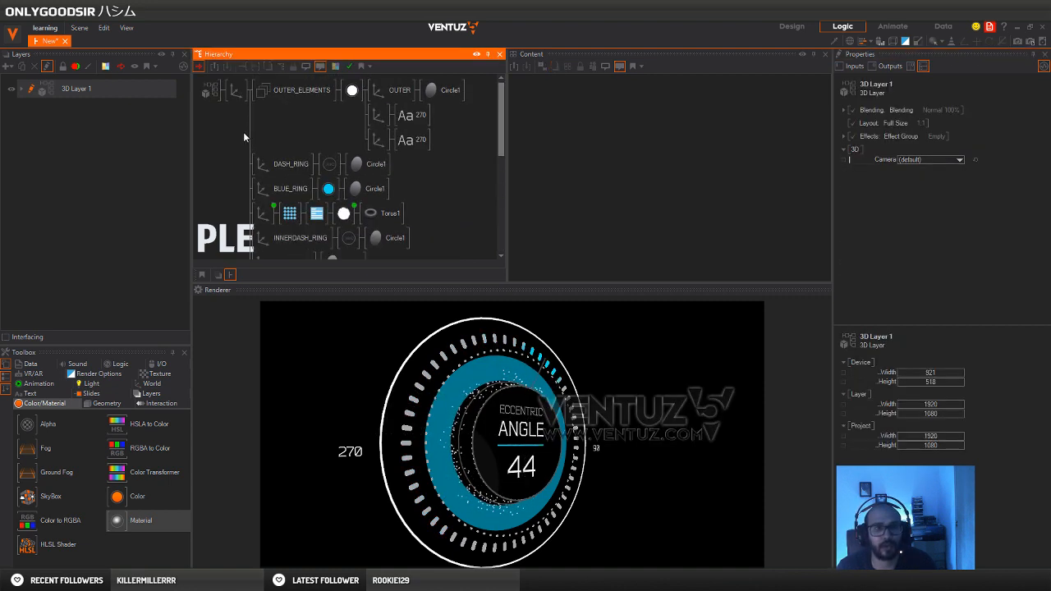
left_click(237, 91)
left_click_drag(941, 169, 899, 176)
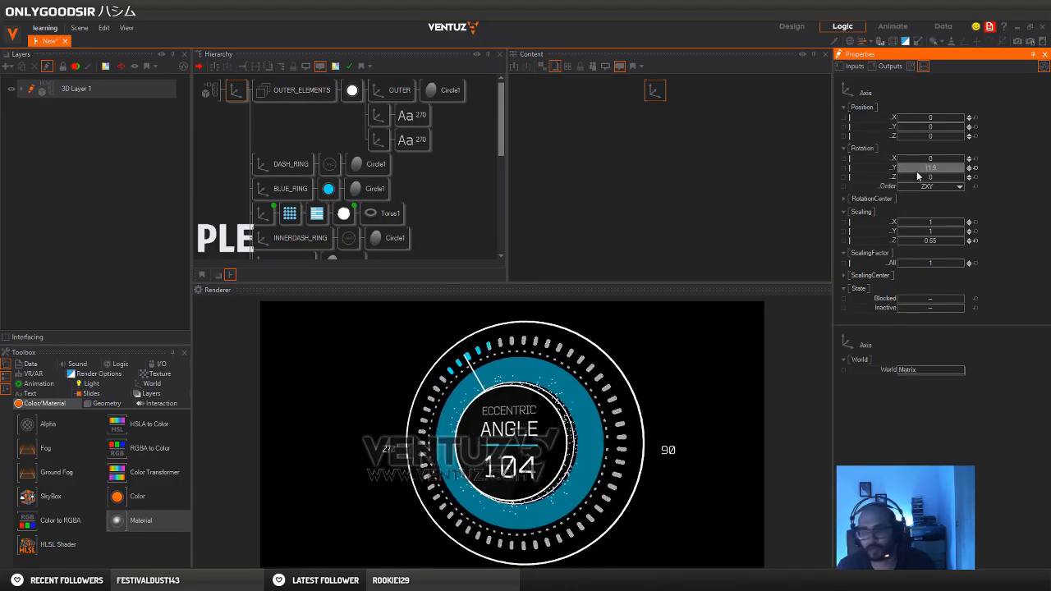
left_click_drag(965, 169, 962, 159)
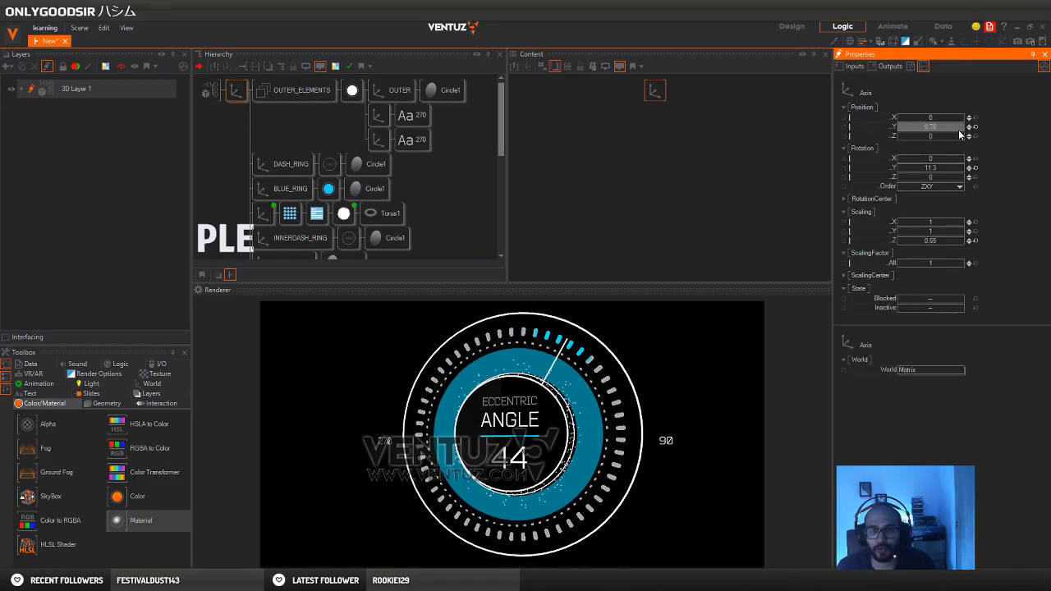
left_click_drag(905, 138, 974, 141)
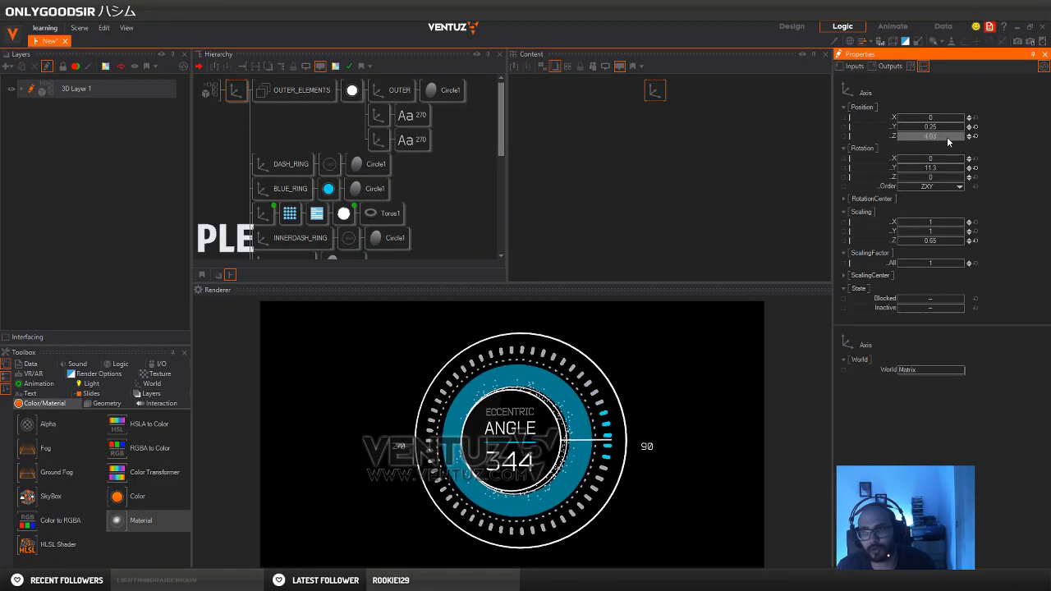
left_click(975, 137)
left_click(975, 127)
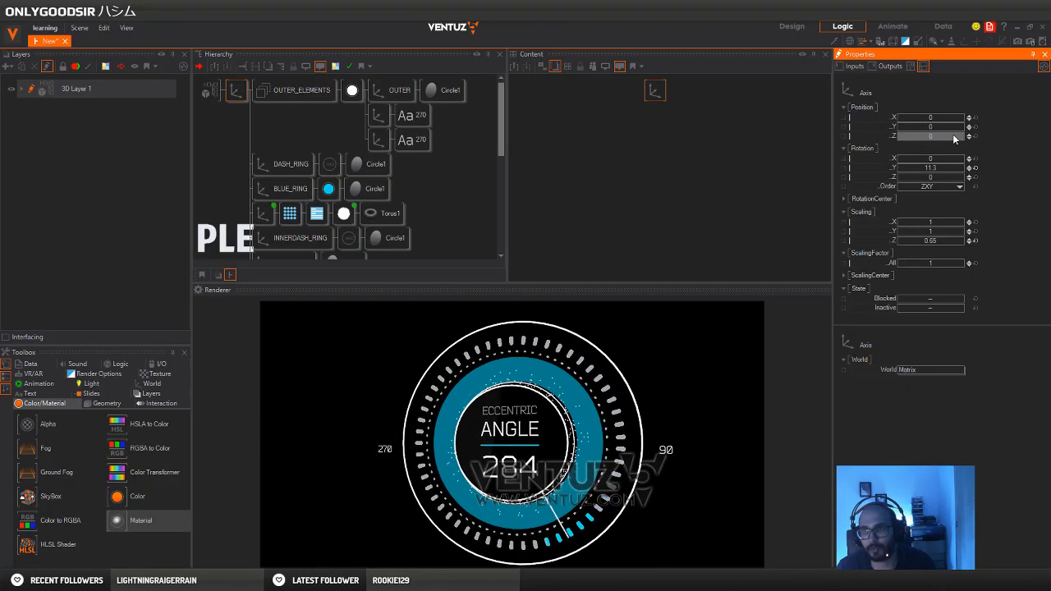
Set the top-level axis to Z position 4.04 and Z scaling 1.291, and reset its Y rotation to 0
left_click_drag(908, 139, 931, 176)
left_click(970, 167)
mouse_move(929, 243)
left_mouse_down()
mouse_move(951, 244)
mouse_move(899, 249)
mouse_move(929, 244)
left_mouse_up()
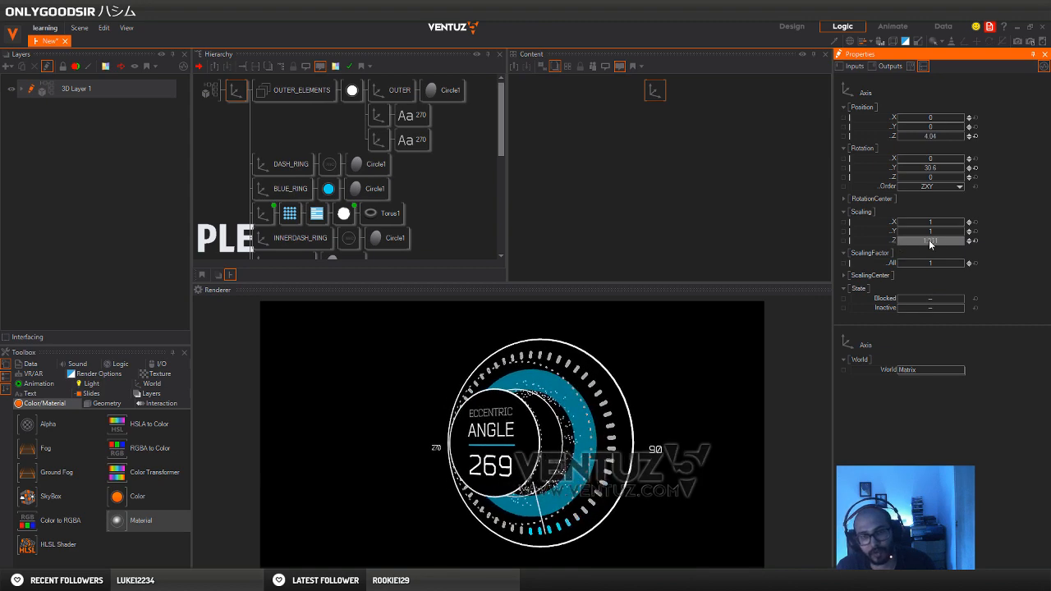
left_click(975, 170)
left_click_drag(934, 172, 921, 167)
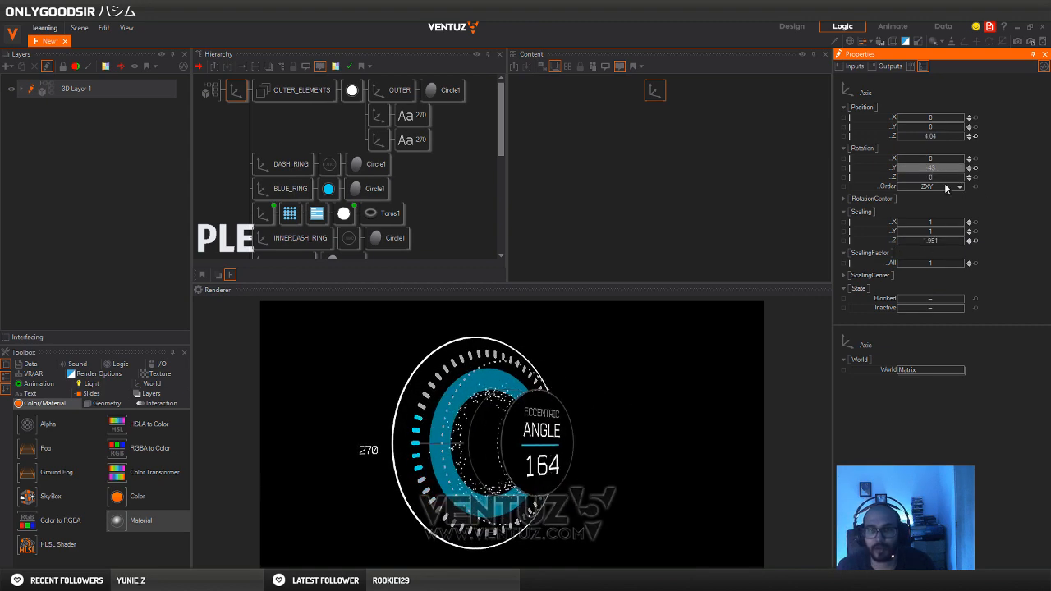
mouse_move(944, 238)
left_mouse_down()
mouse_move(912, 236)
mouse_move(923, 237)
left_mouse_up()
left_click(973, 169)
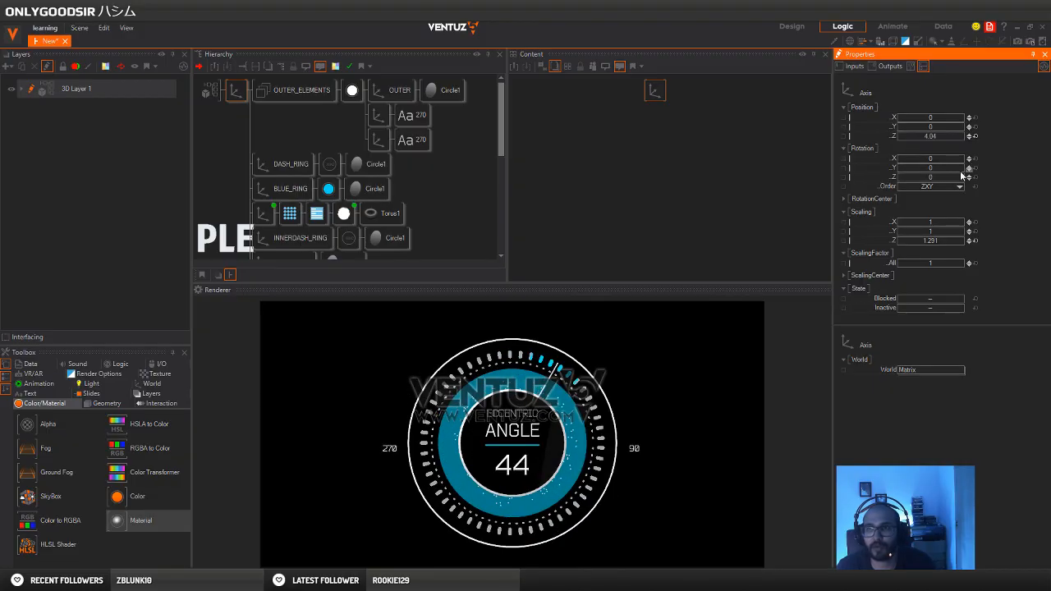
Enable Bloom on the root of 3D Layer 1 with threshold 0.41, diameter 2.7 and gain about 0.8
left_click(25, 90)
left_click(211, 91)
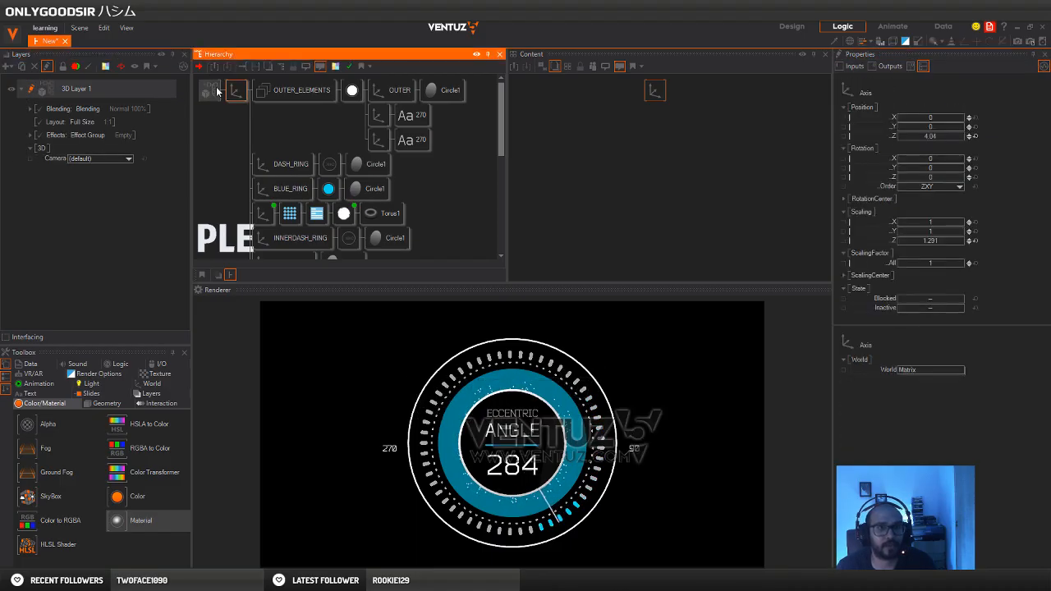
left_click(893, 163)
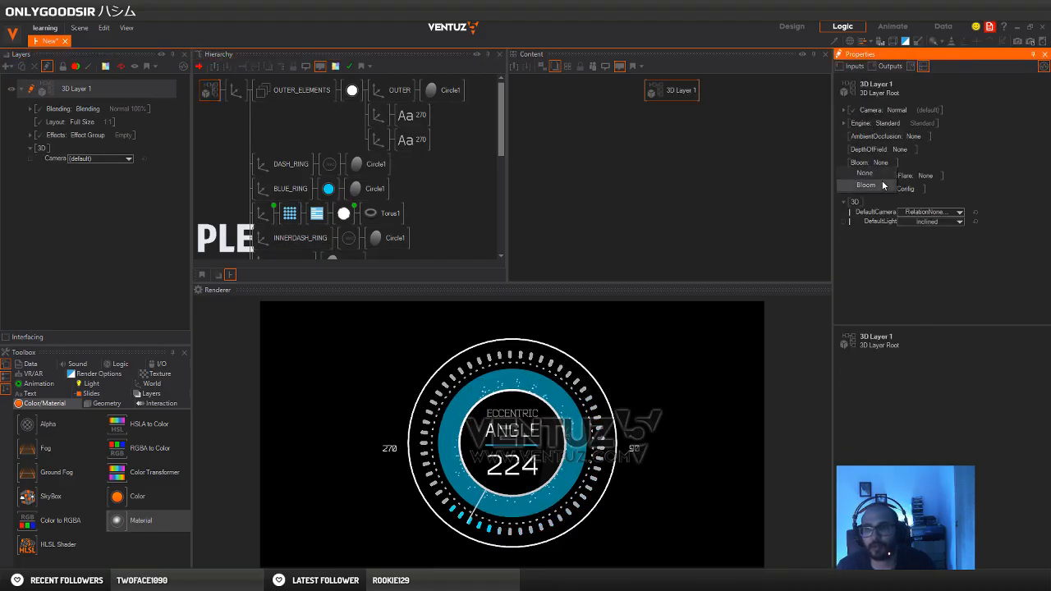
left_click(884, 184)
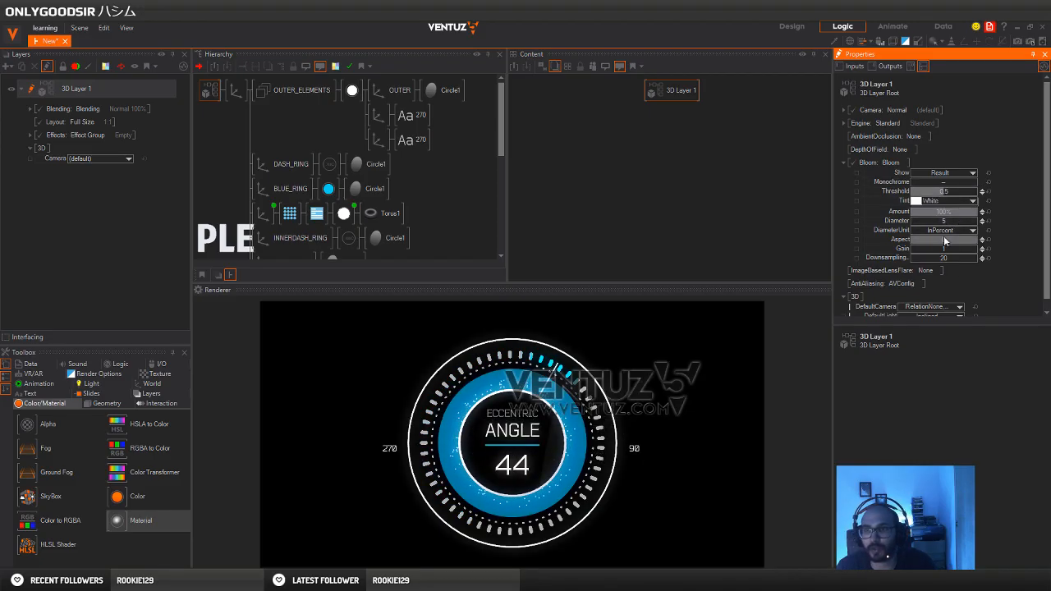
left_click_drag(946, 191, 969, 195)
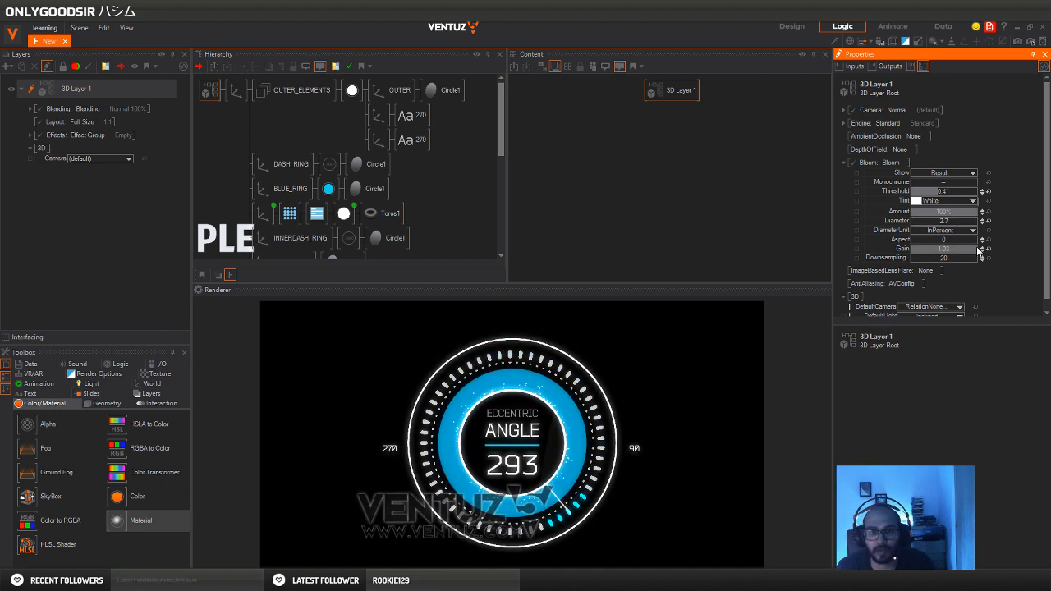
left_click_drag(977, 250, 950, 250)
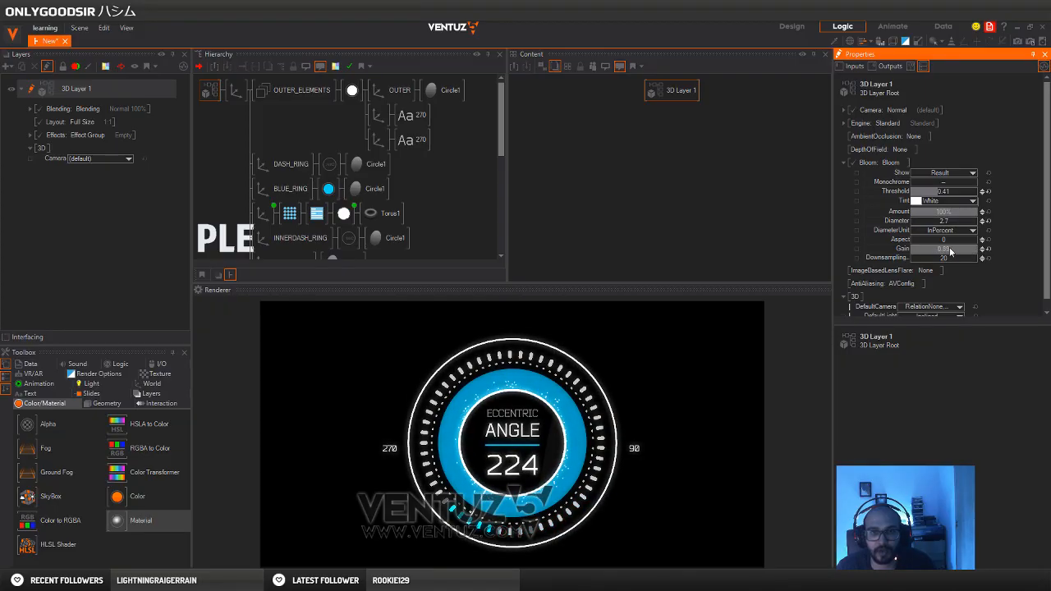
Rotate the top-level axis of the whole dial to -22 about Y
left_click(237, 91)
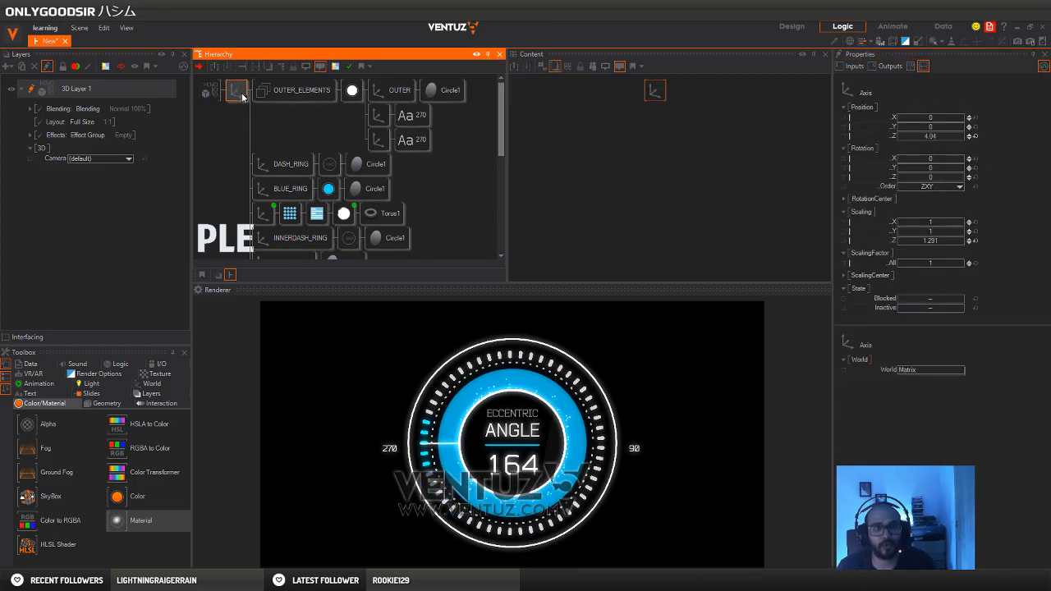
mouse_move(933, 169)
left_mouse_down()
mouse_move(956, 174)
mouse_move(914, 176)
left_mouse_up()
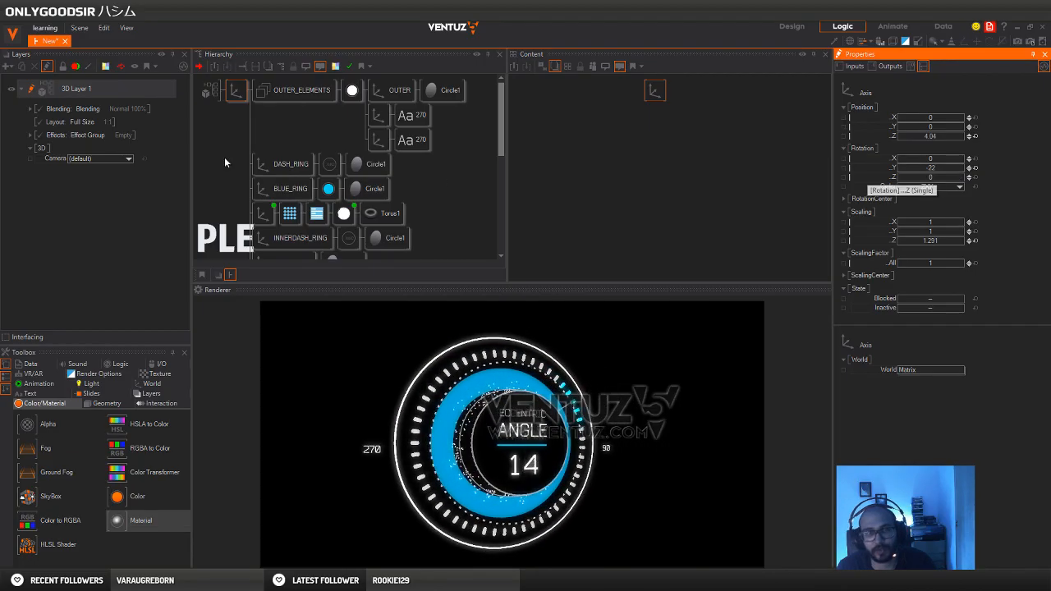
Try a Glare effect in 3D Layer 1's effect group and delete it
left_click(31, 135)
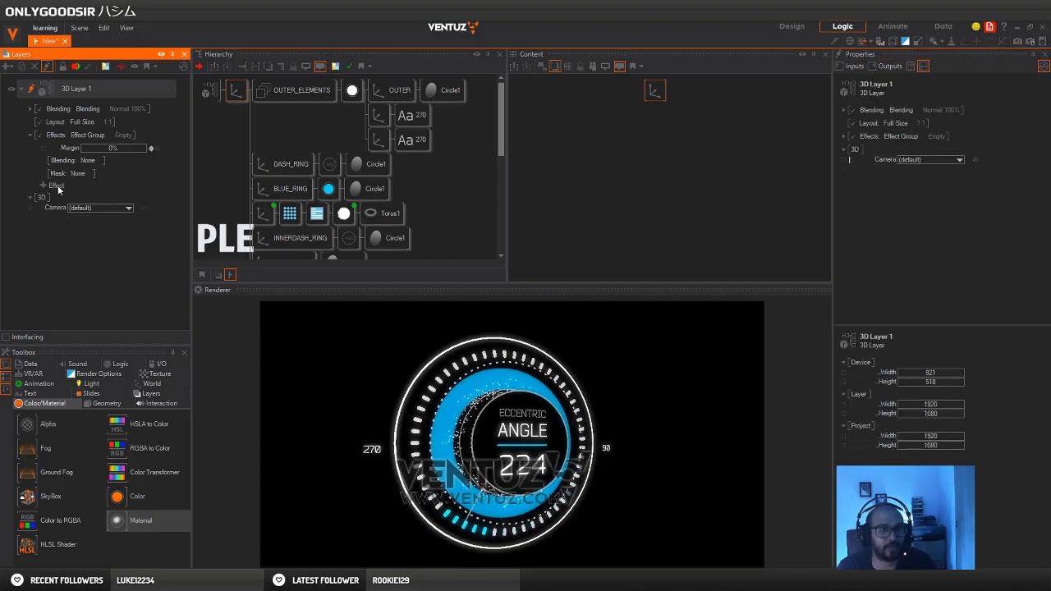
left_click(38, 187)
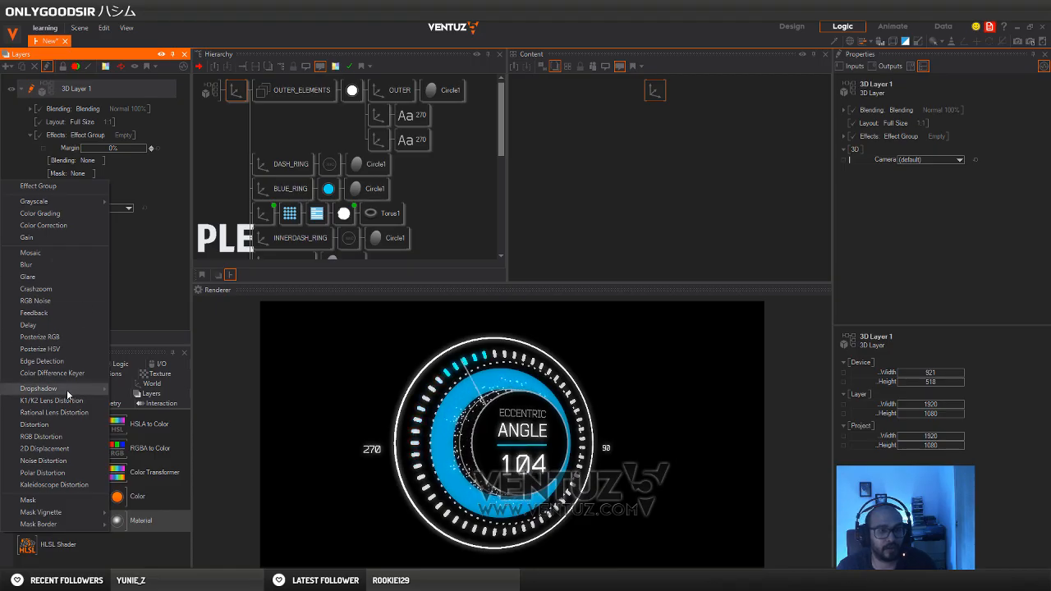
left_click(49, 277)
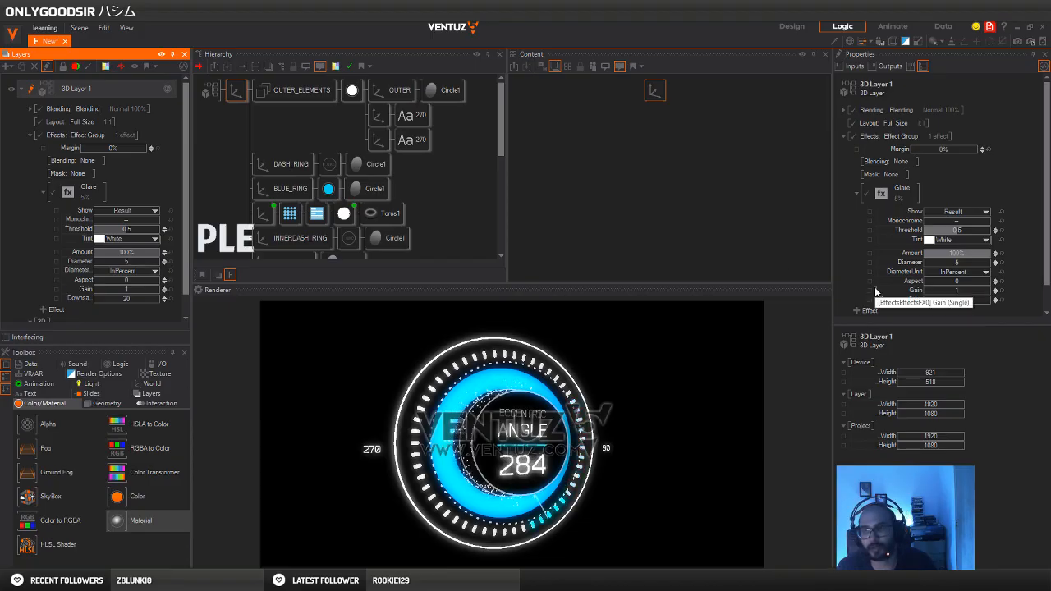
mouse_move(124, 230)
left_mouse_down()
mouse_move(141, 231)
mouse_move(93, 231)
mouse_move(126, 220)
left_mouse_up()
left_click(111, 193)
key("Delete")
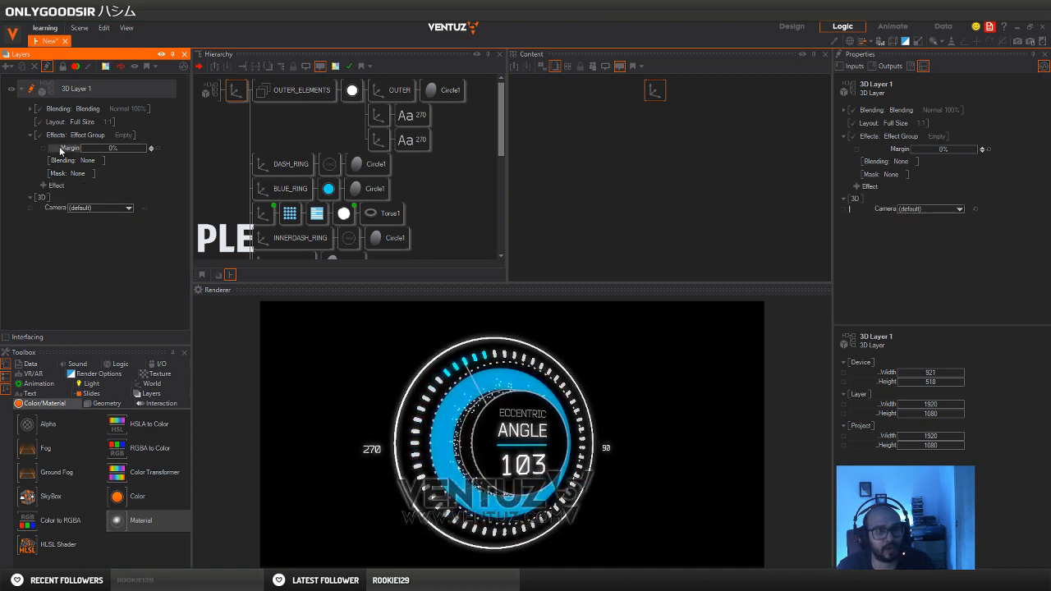
Rotate the dial's top-level axis to 49 about X and -8 about Y, and move it to Z position -8.86
left_click(210, 90)
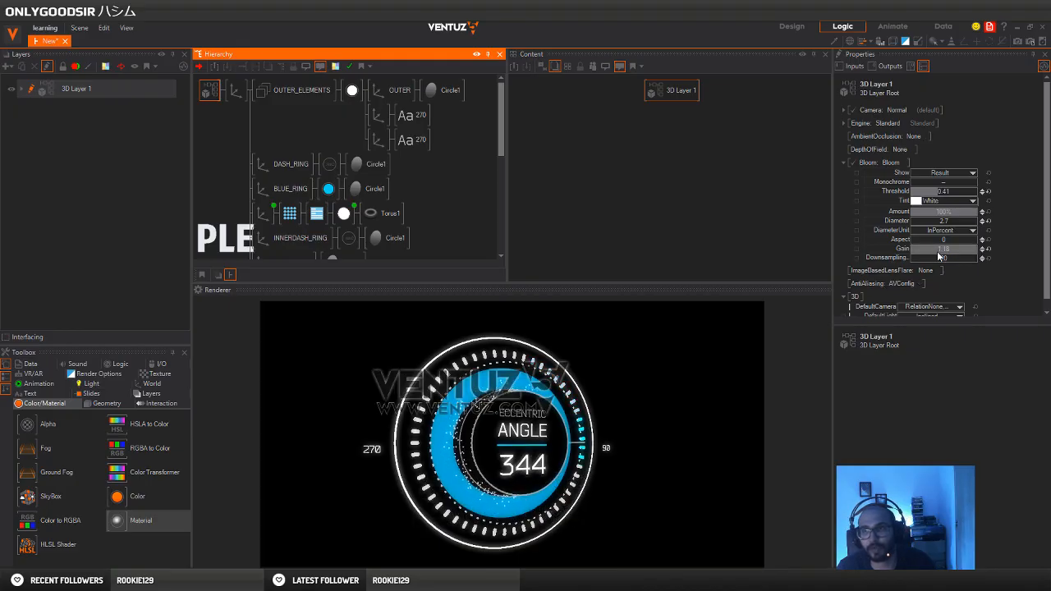
left_click(236, 90)
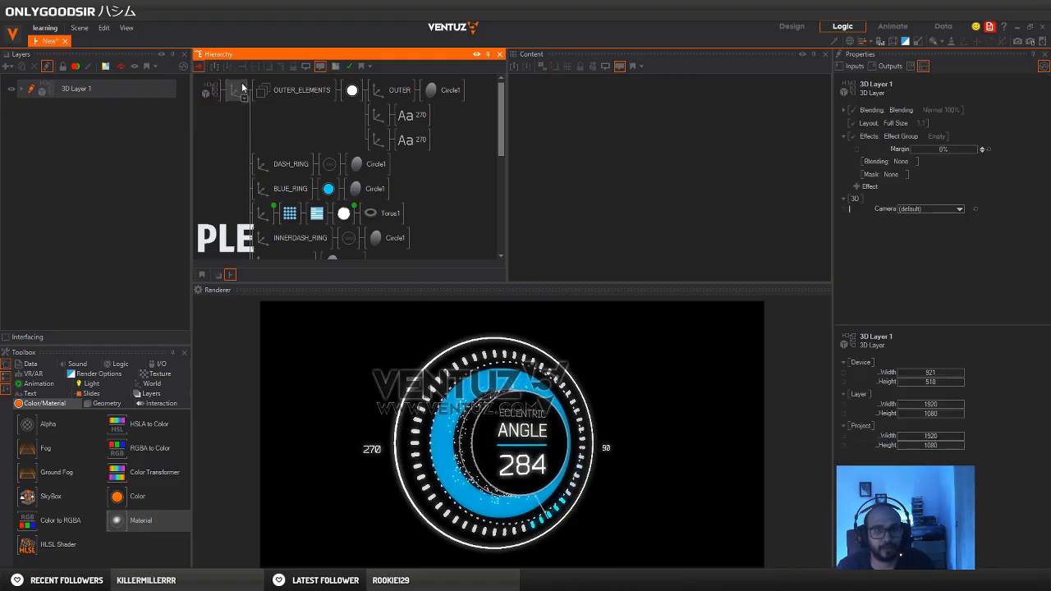
left_click(974, 169)
scroll(951, 169, "up", 19)
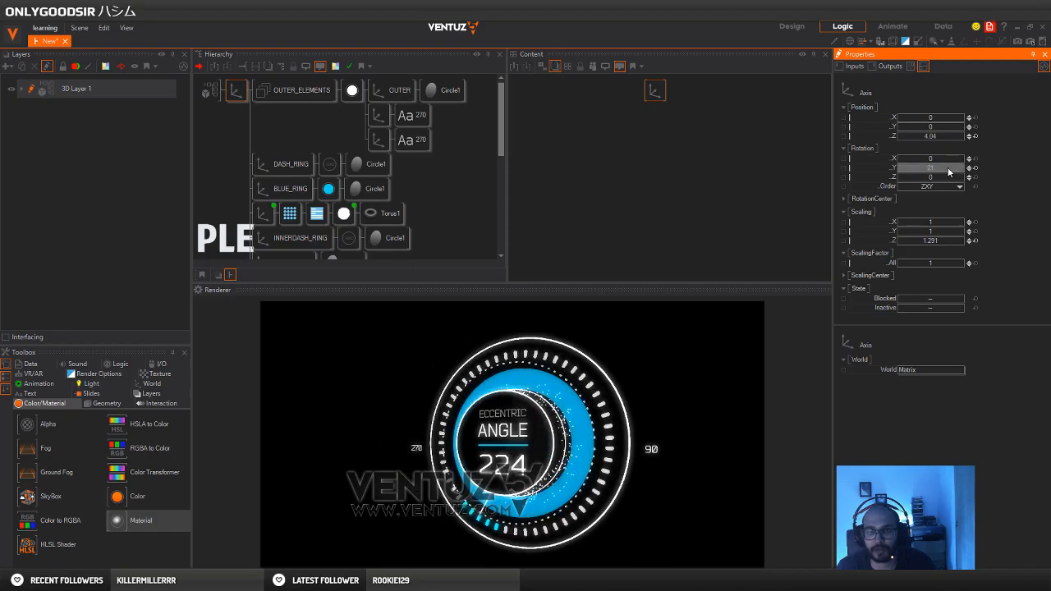
mouse_move(951, 169)
left_mouse_down()
mouse_move(933, 171)
mouse_move(945, 174)
left_mouse_up()
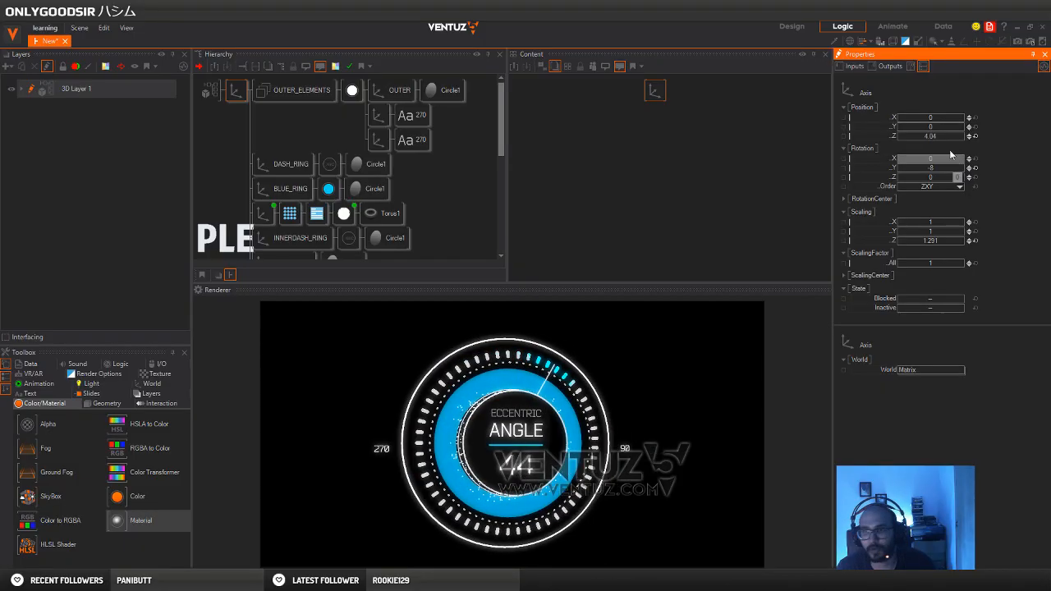
mouse_move(944, 137)
left_mouse_down()
mouse_move(898, 139)
mouse_move(950, 167)
mouse_move(952, 135)
mouse_move(941, 136)
left_mouse_up()
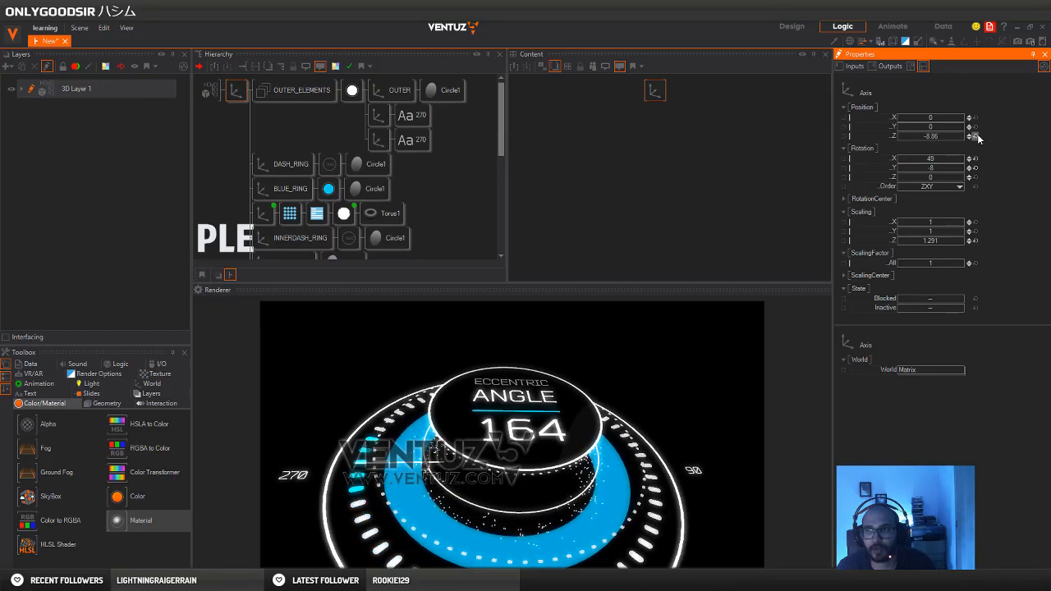
Reset the top-level axis's Z position and its X and Y rotation to 0, and set its Y position to 0.3
left_click(976, 136)
left_click_drag(946, 126, 950, 128)
left_click_drag(945, 166, 932, 128)
left_click(975, 160)
left_click(976, 169)
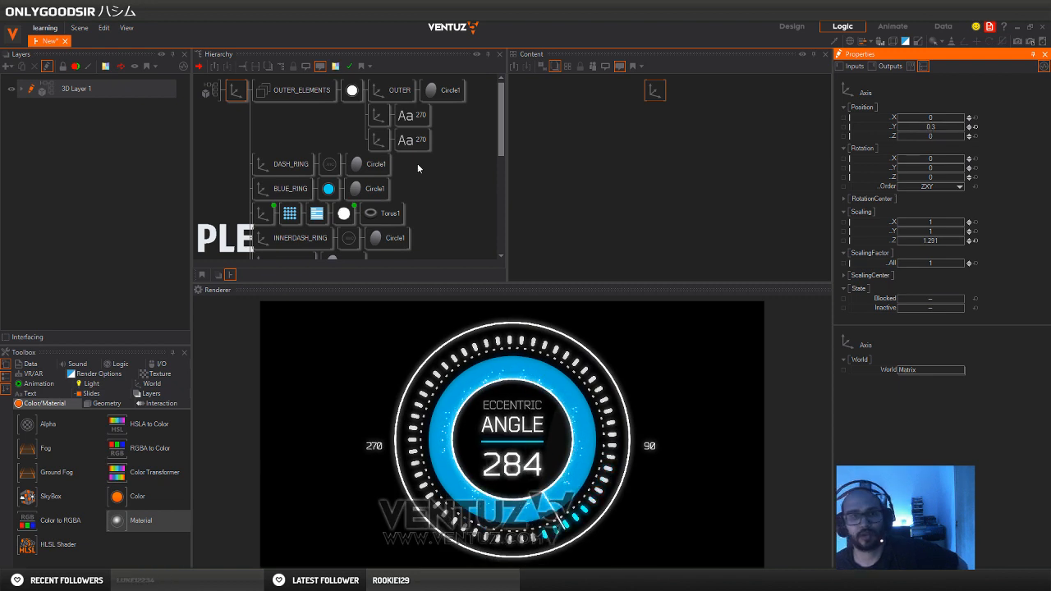
Examine the dial in wireframe rendering and return to the solid view
left_click(423, 187)
scroll(424, 188, "down", 2)
scroll(438, 156, "up", 2)
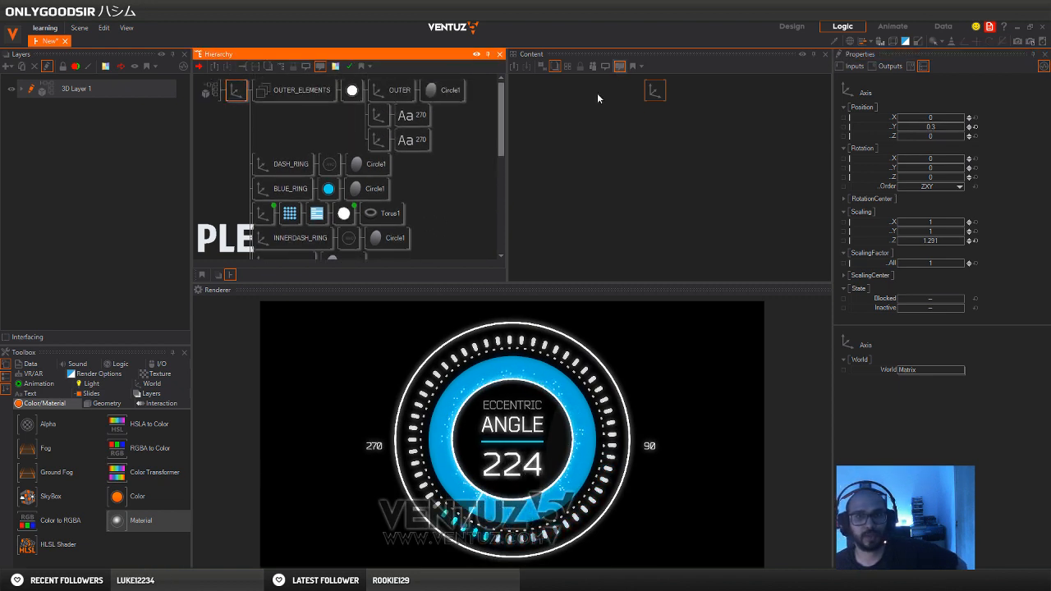
left_click(851, 42)
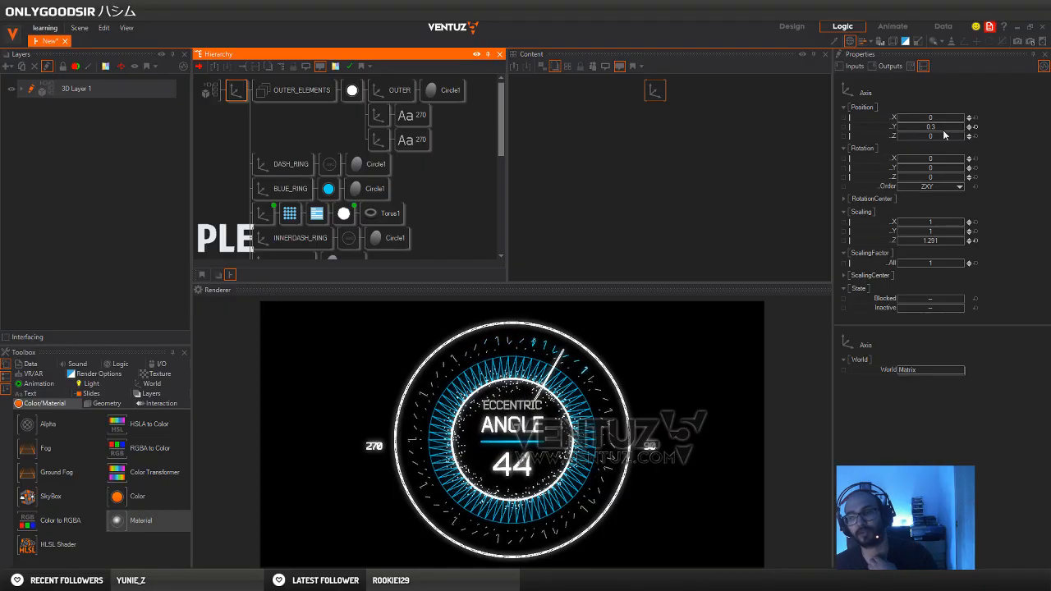
left_click(852, 43)
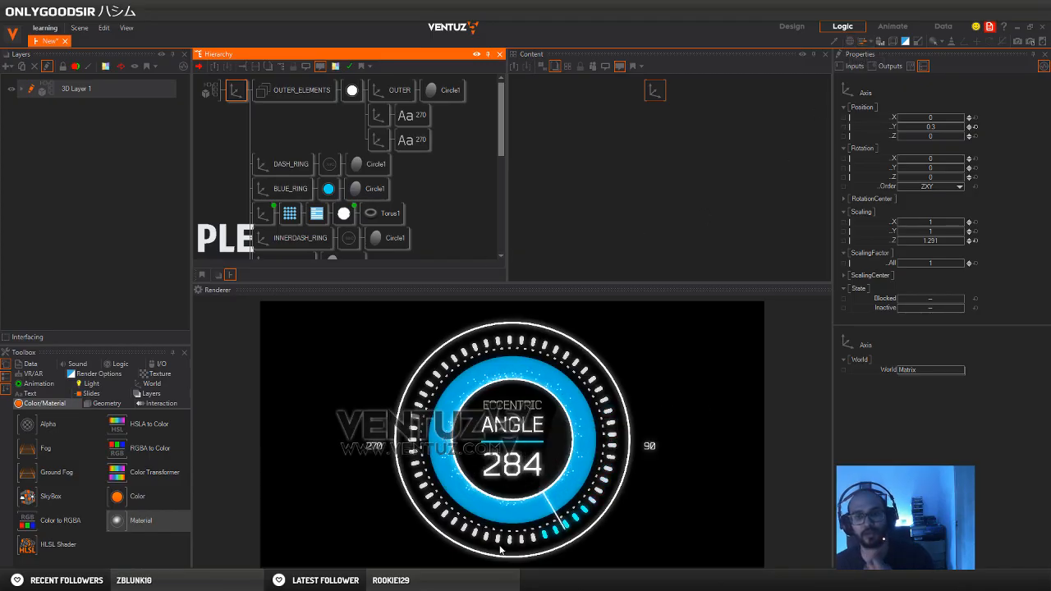
Merge the top-level axis with the whole dial into a hierarchy container and name it DIAL
scroll(275, 153, "down", 1)
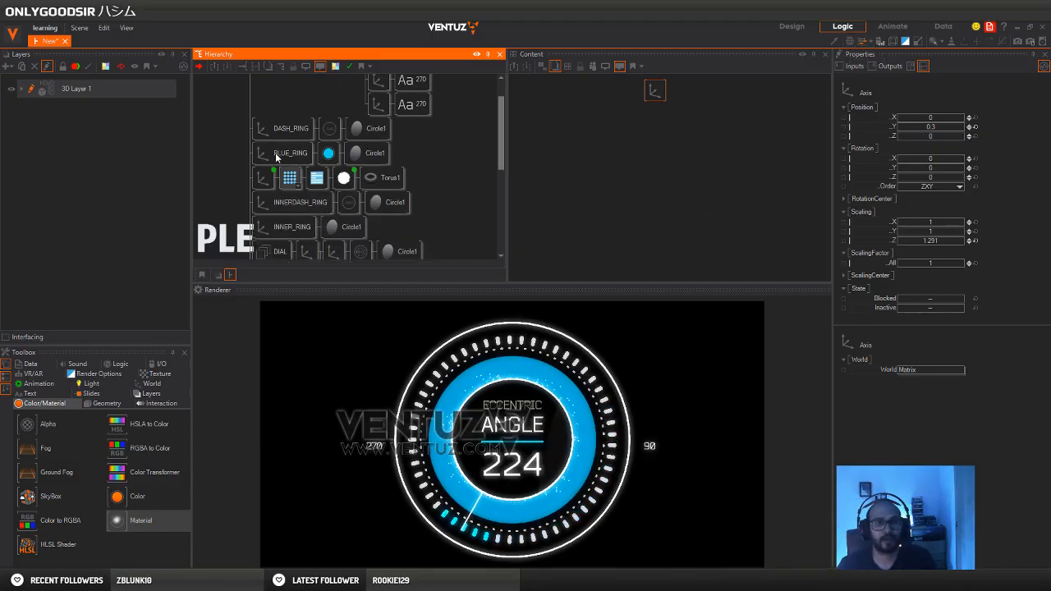
scroll(253, 144, "up", 1)
right_click(237, 96)
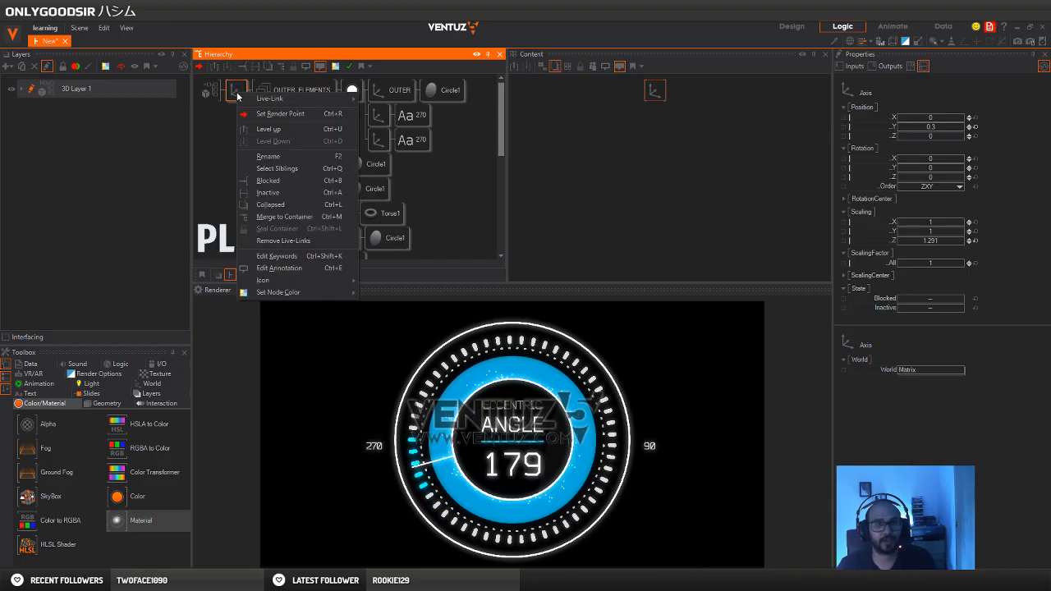
left_click(285, 217)
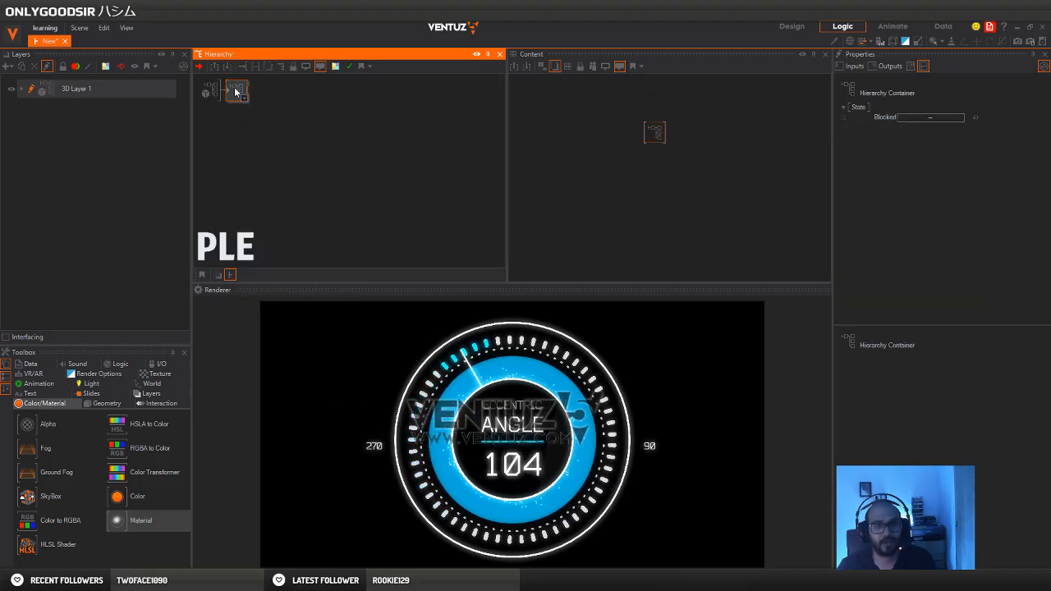
key("Return")
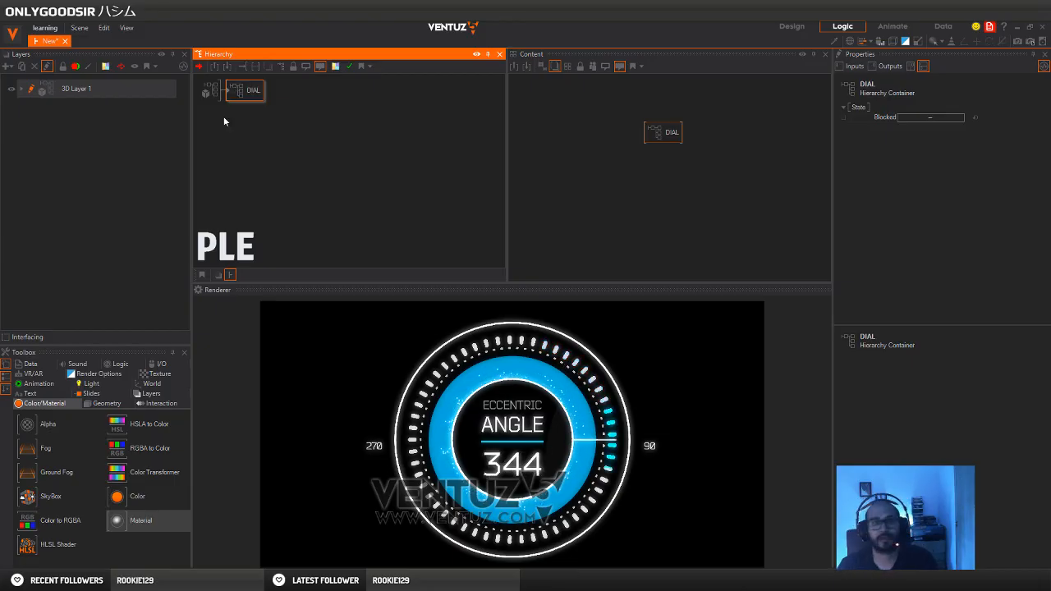
Inside the DIAL container, bind the LINE_BREAK material's base color to the BLUE_RING material's base color
double_click(230, 91)
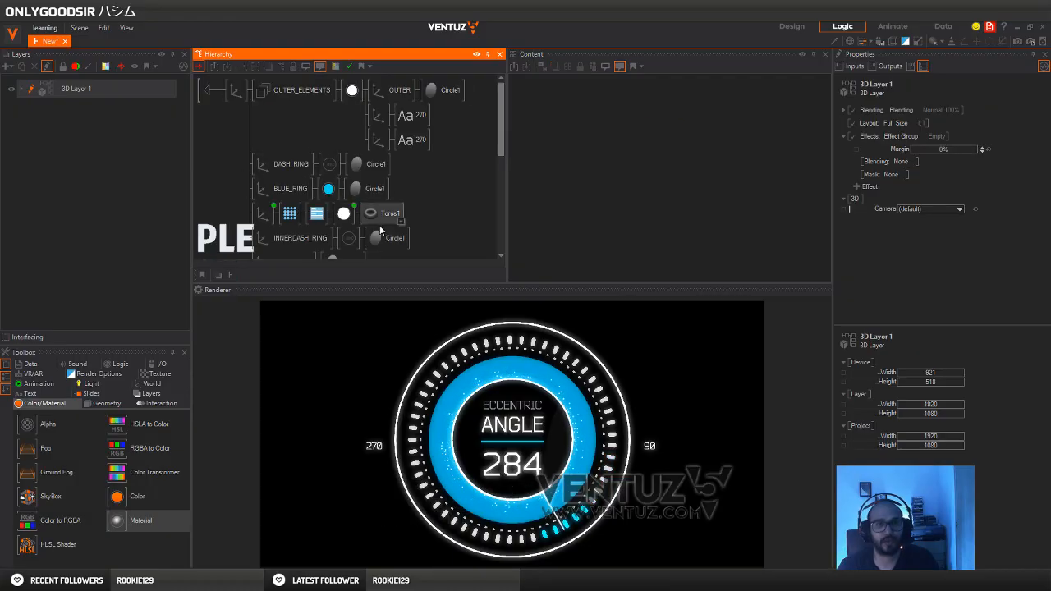
scroll(345, 220, "down", 3)
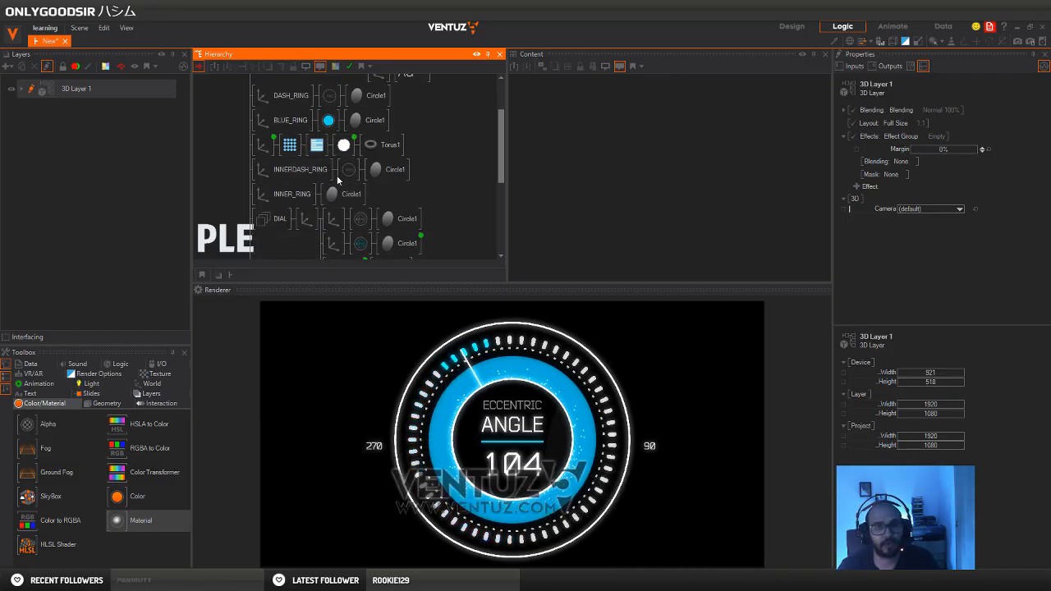
scroll(322, 179, "down", 1)
left_click(328, 111)
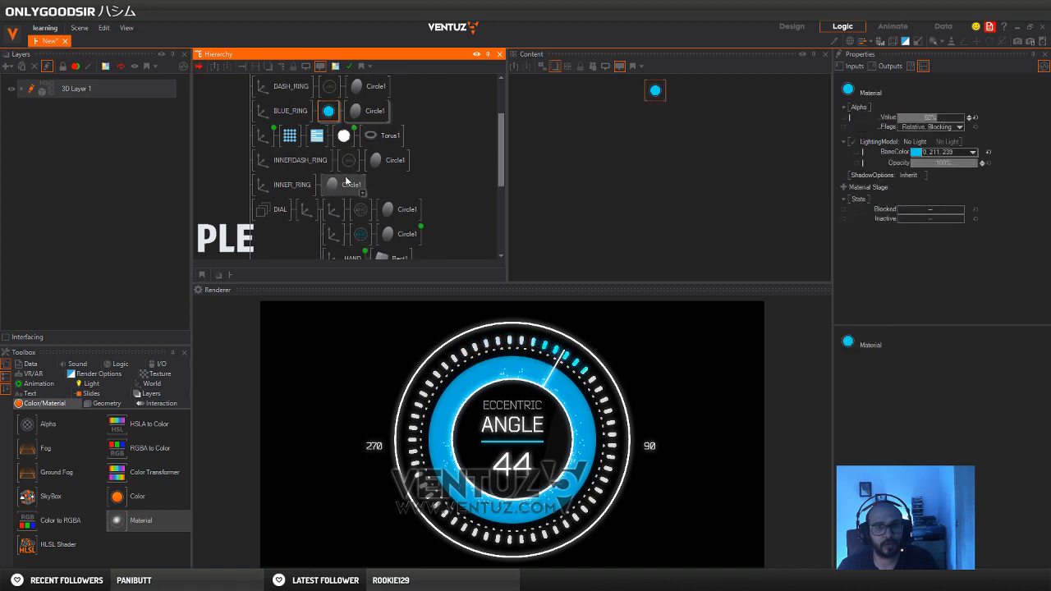
scroll(361, 172, "down", 6)
left_click(433, 218, "ctrl")
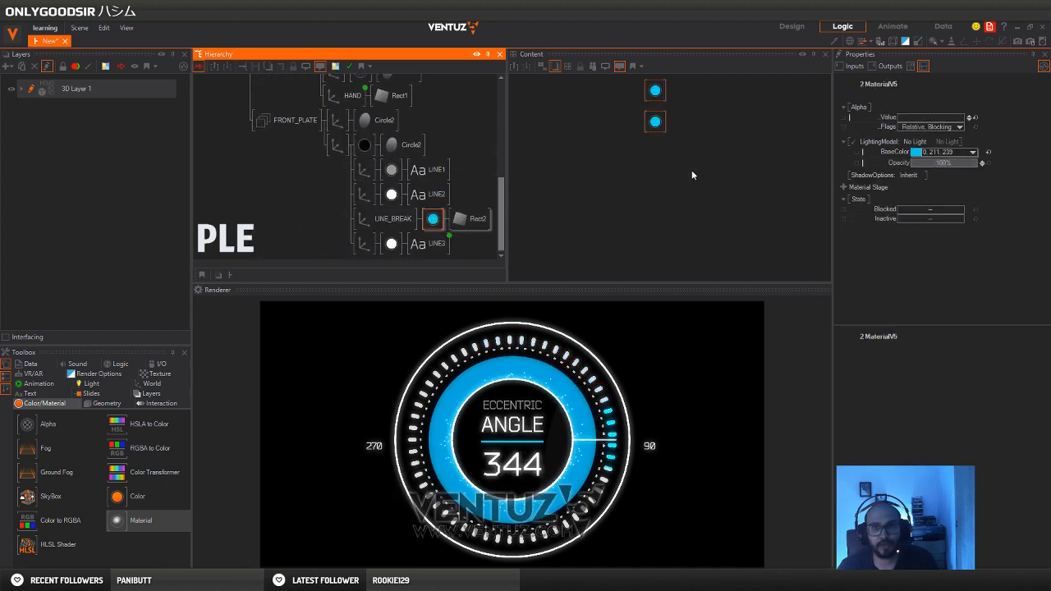
left_click(688, 125)
left_click(656, 122)
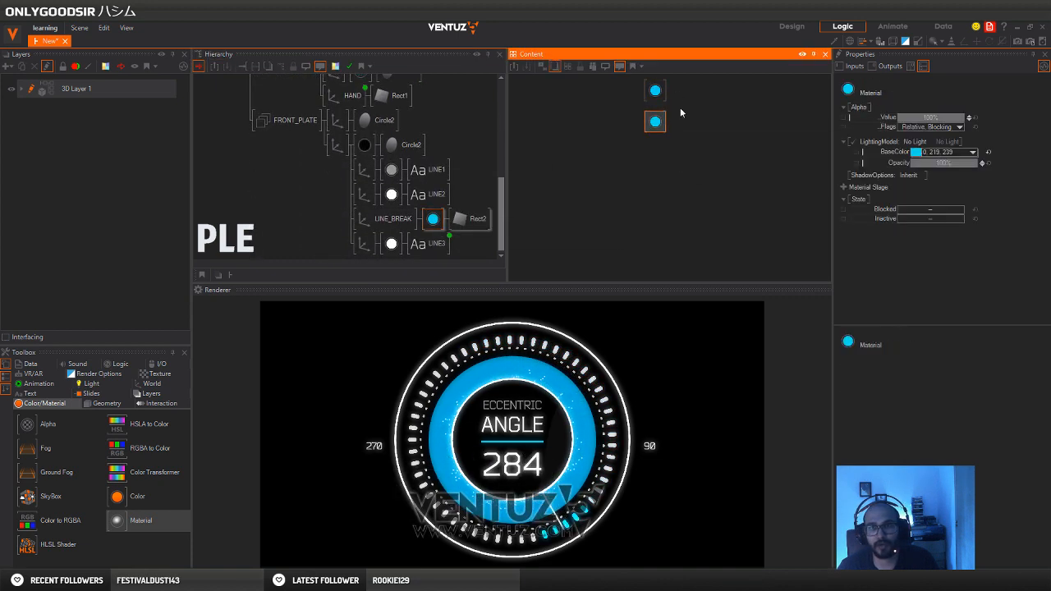
left_click(655, 90)
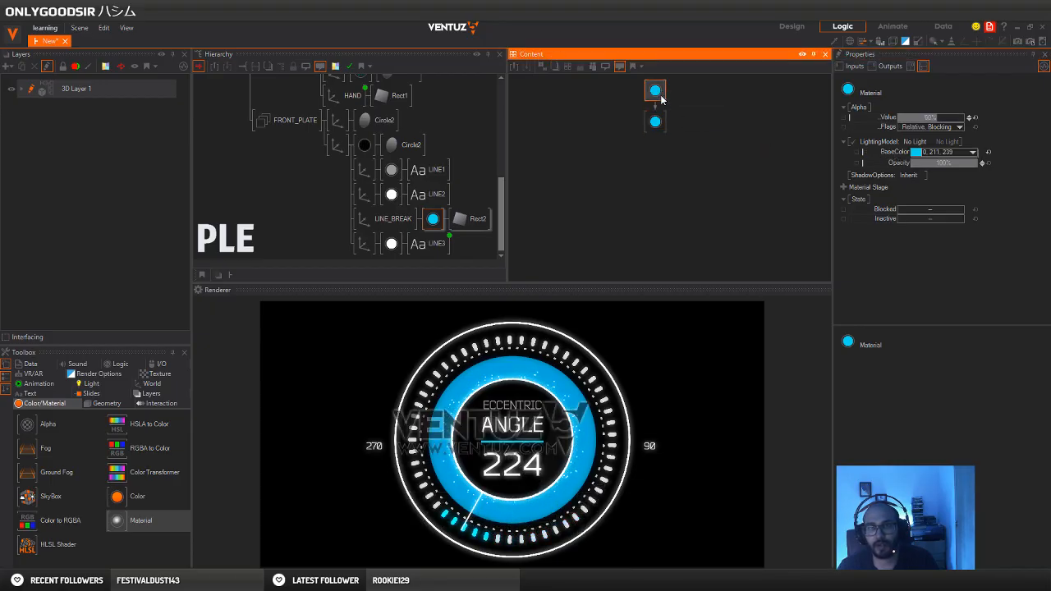
Expose the BLUE_RING material's base color under the name RING_COLOR, keeping the inherited category
left_click(856, 153)
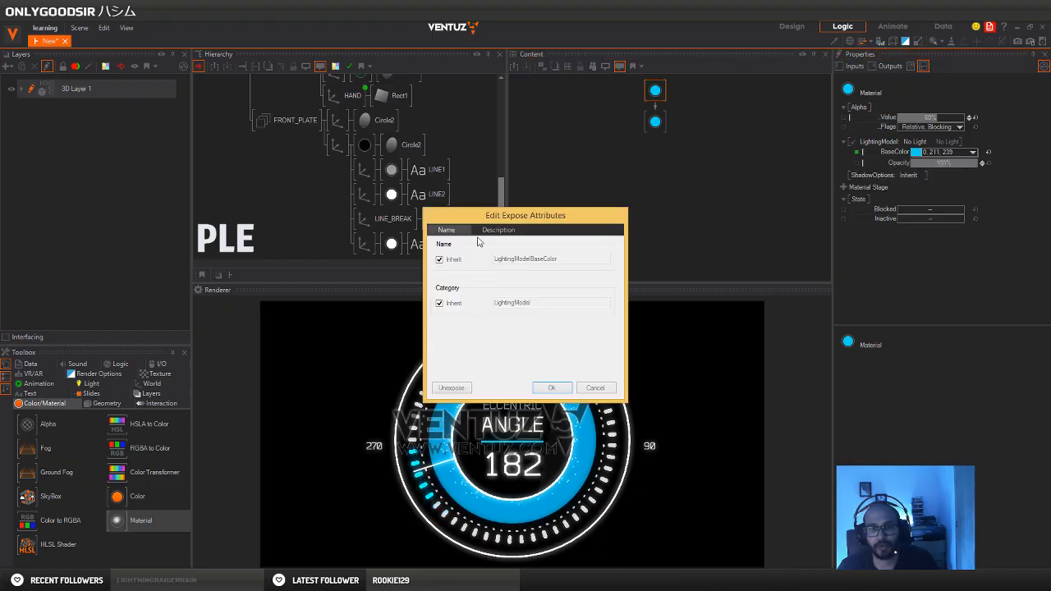
left_click(456, 261)
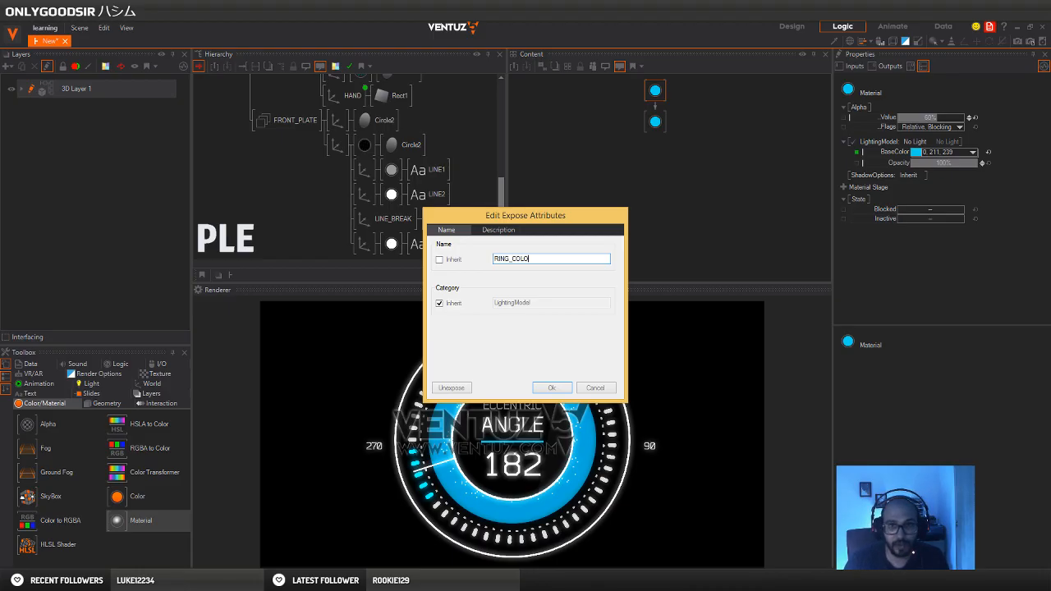
key("Return")
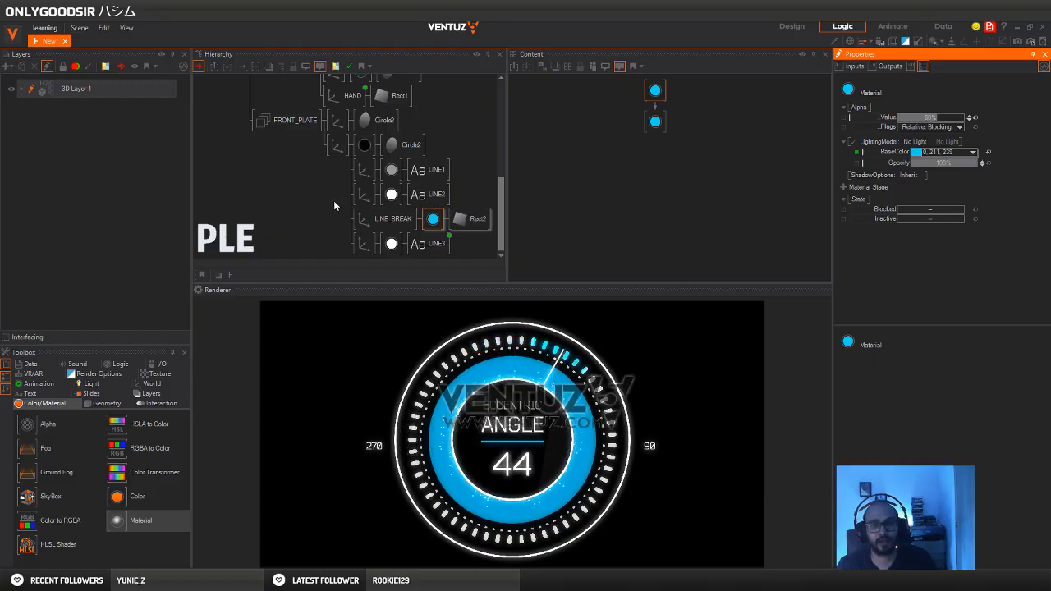
Change the exposed ring color to a deeper blue, RGB 0, 91, 239
left_click_drag(654, 90, 952, 153)
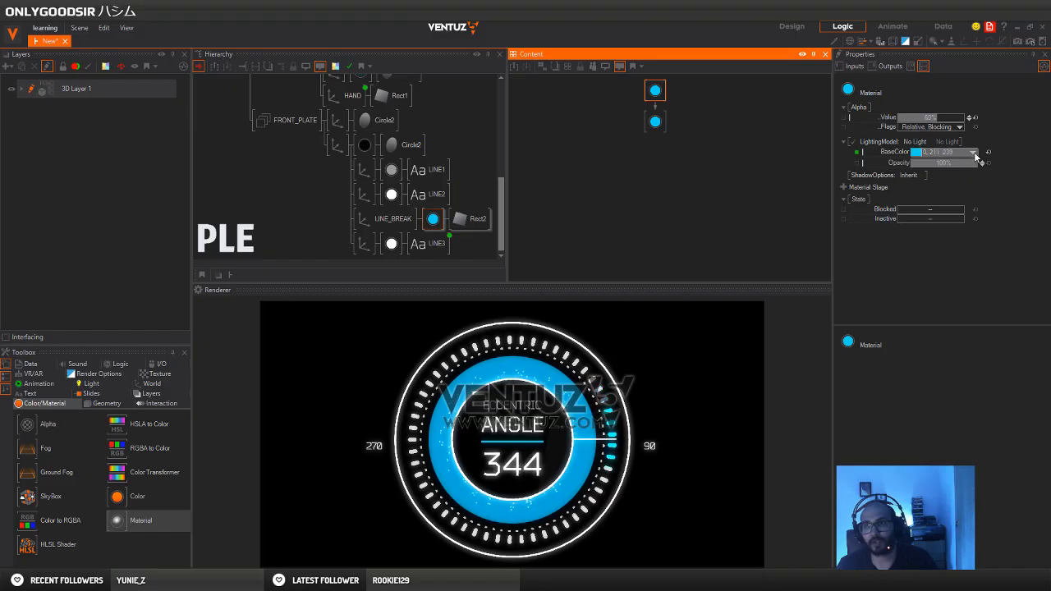
left_click(974, 154)
left_click(964, 155)
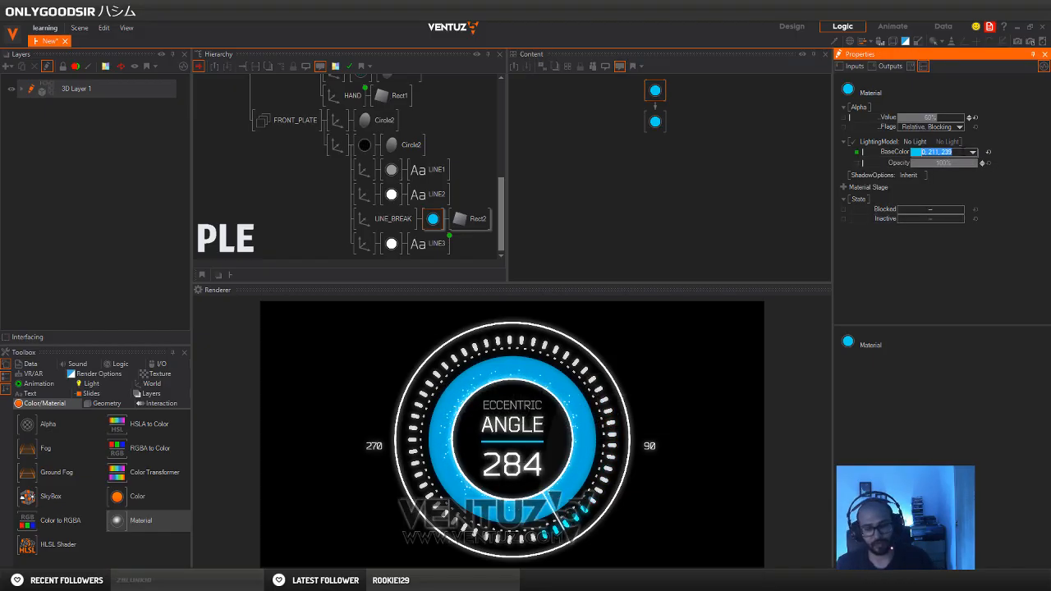
left_click(974, 153)
mouse_move(905, 193)
left_mouse_down()
mouse_move(896, 205)
mouse_move(902, 184)
mouse_move(906, 203)
left_mouse_up()
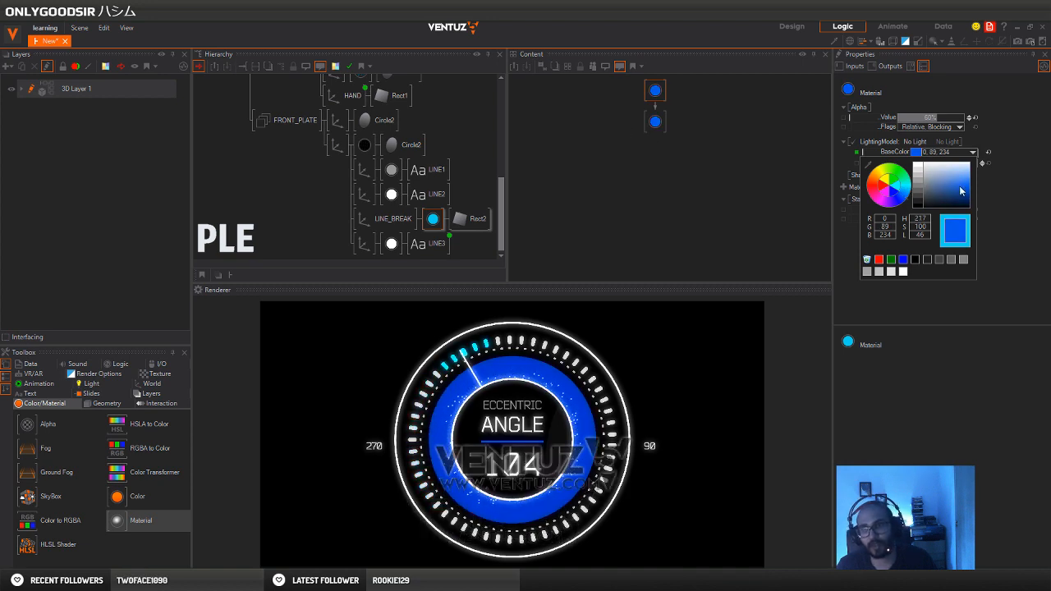
double_click(673, 172)
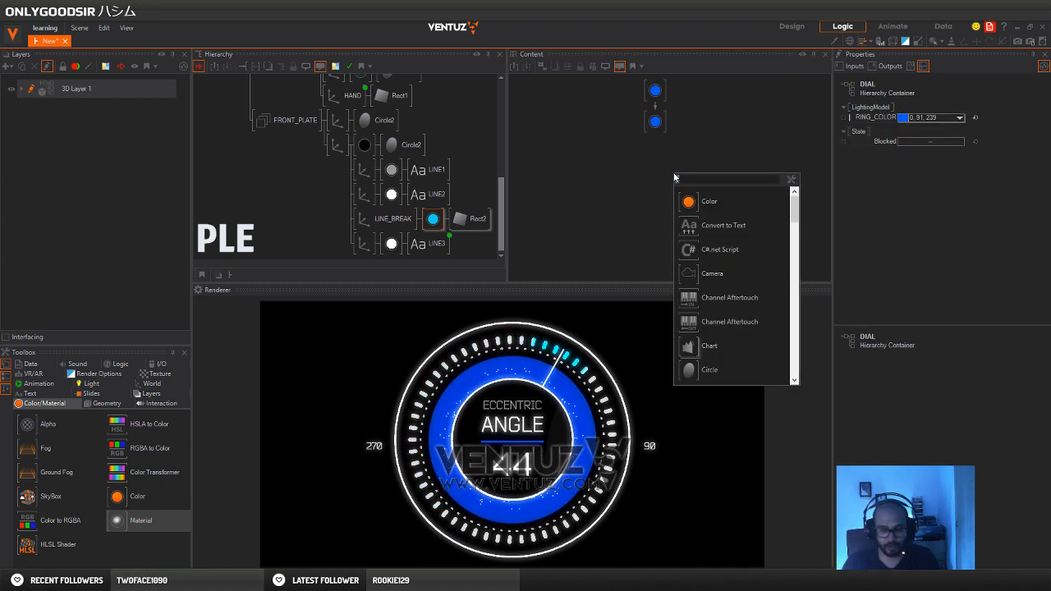
type("col")
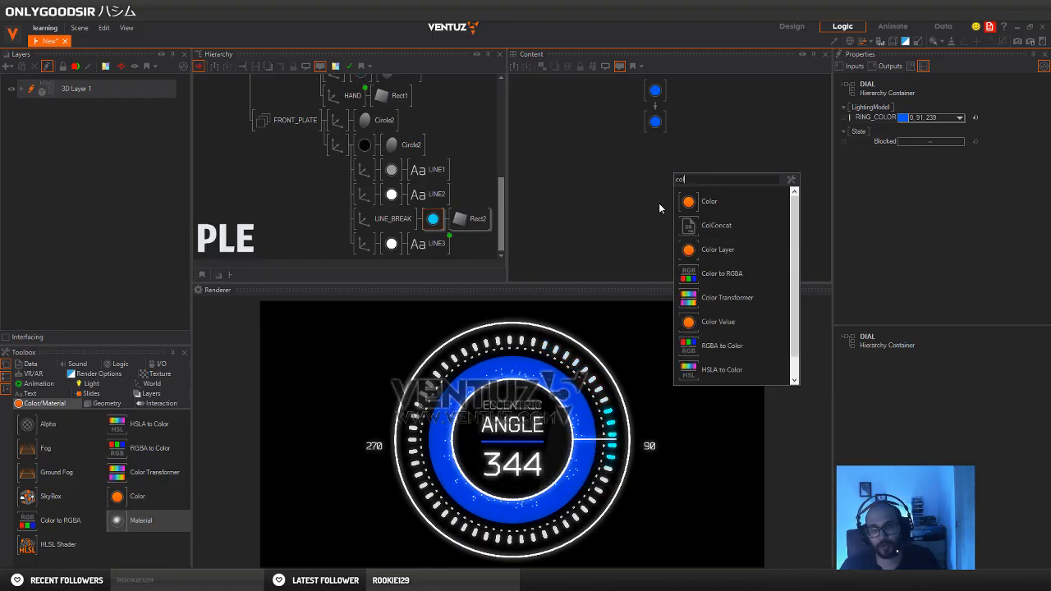
left_click(717, 321)
left_click(724, 100)
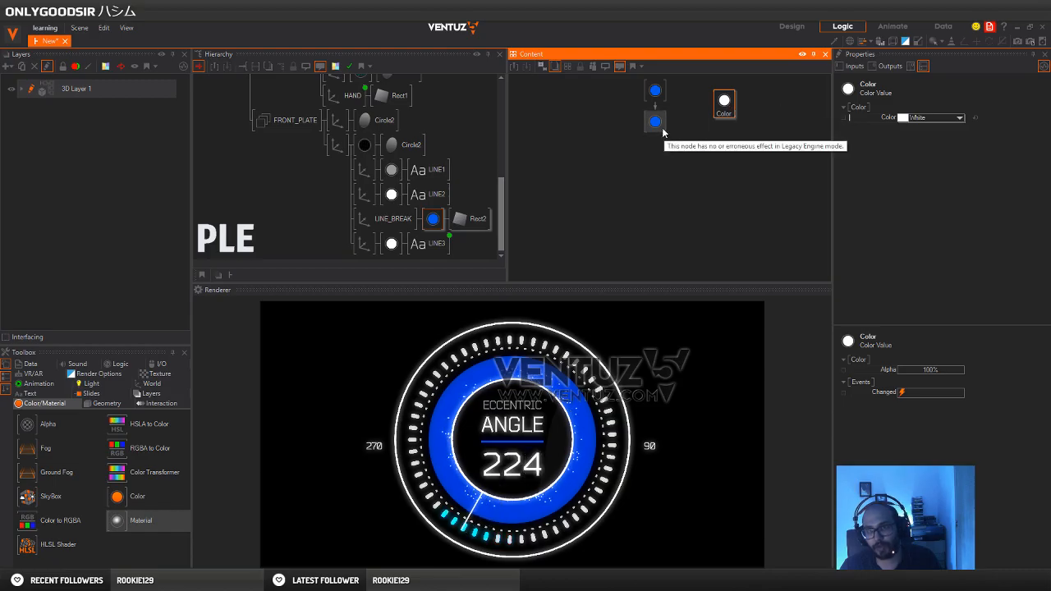
left_click_drag(729, 110, 720, 114)
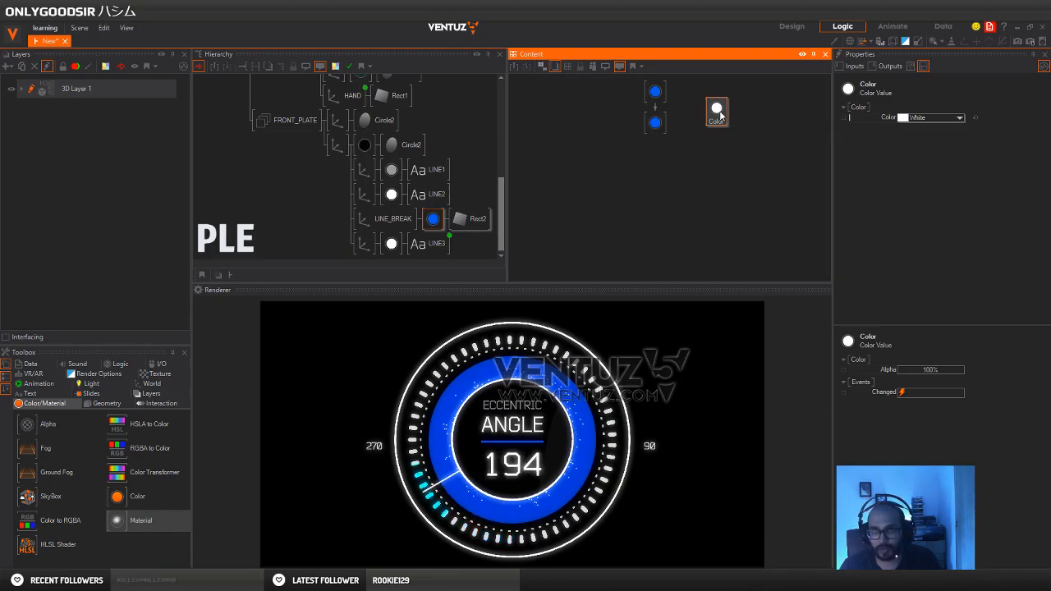
left_click(671, 187)
left_click(716, 112)
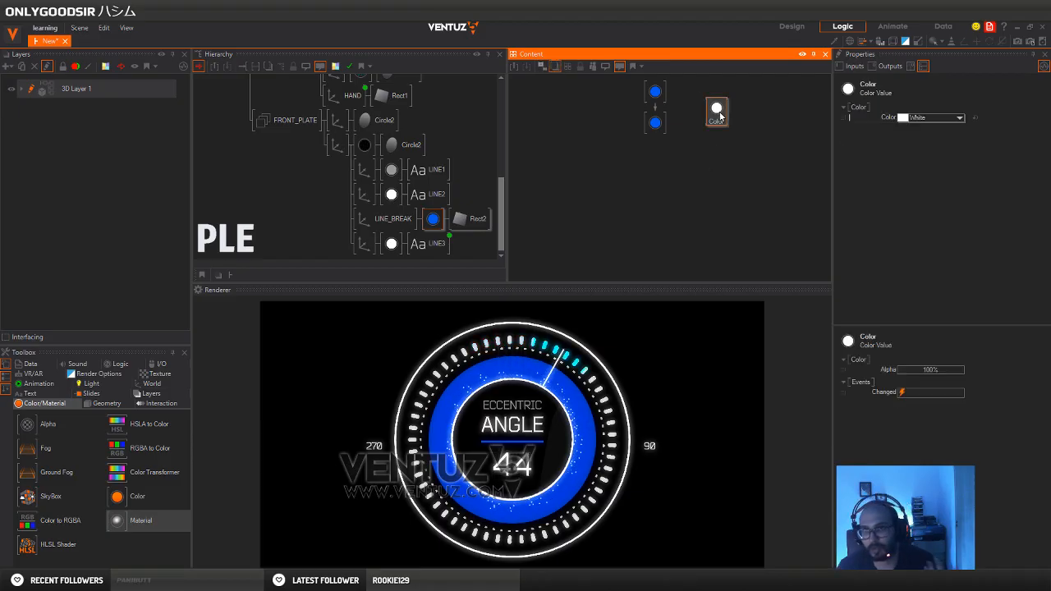
key("Delete")
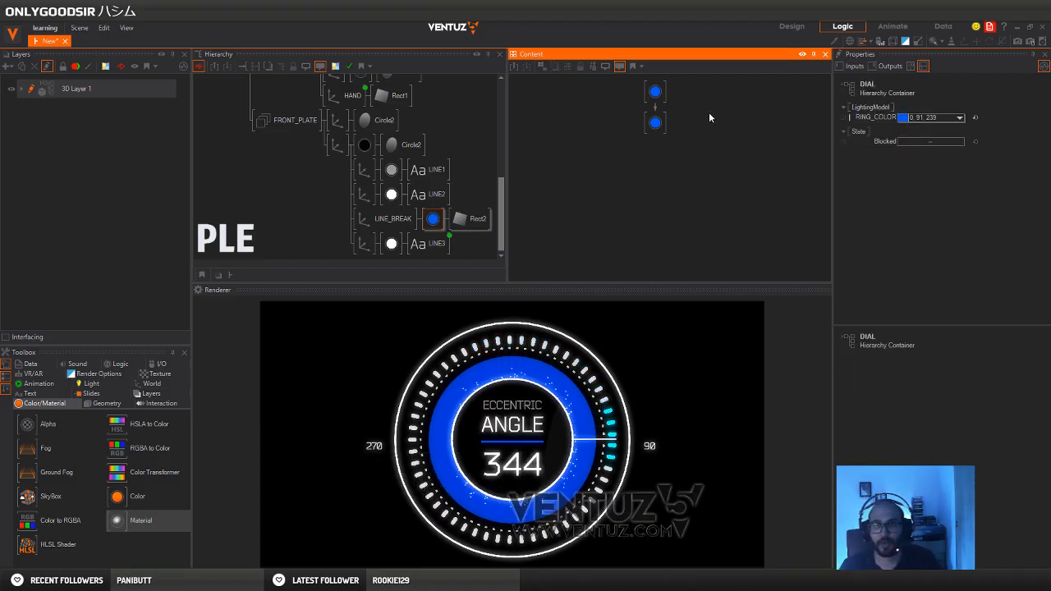
Bind the base color of the DIAL group's cyan dash material to the LINE_BREAK material's base color
left_click_drag(652, 116, 655, 131)
left_click_drag(650, 84, 666, 94)
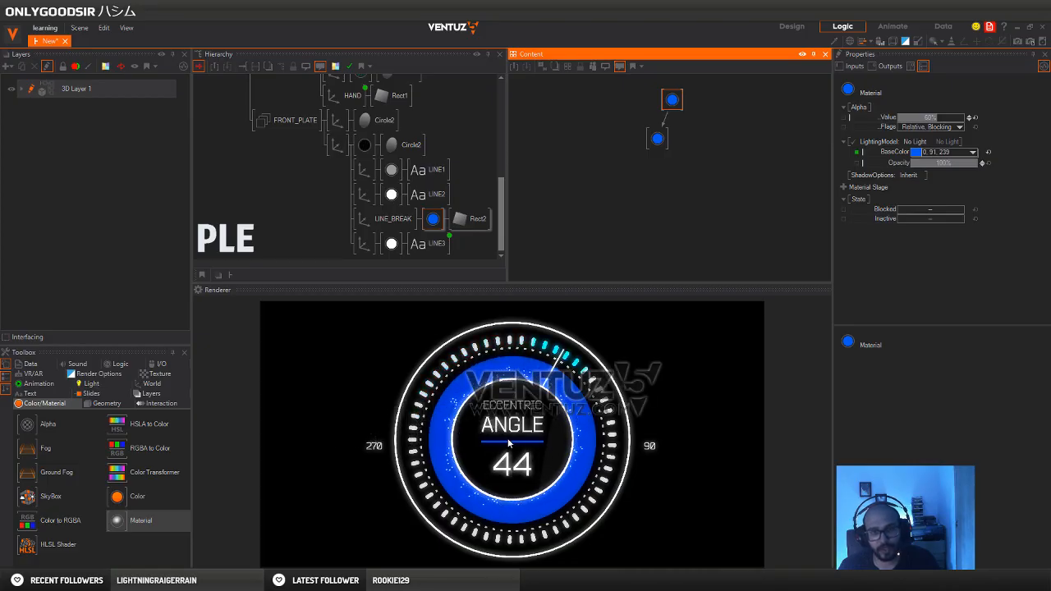
scroll(404, 209, "up", 2)
left_click(404, 209)
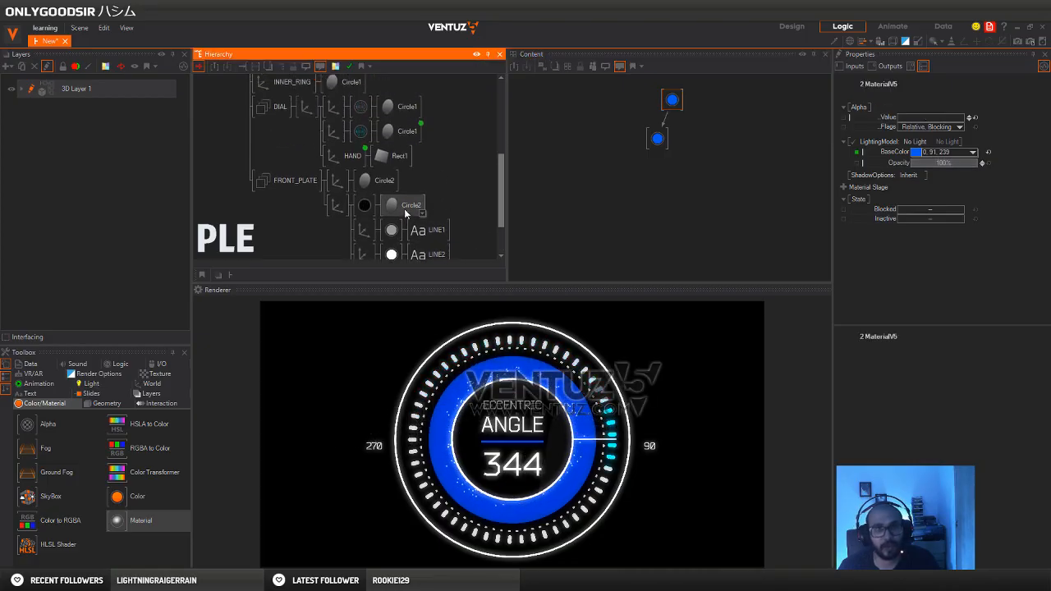
scroll(411, 185, "up", 1)
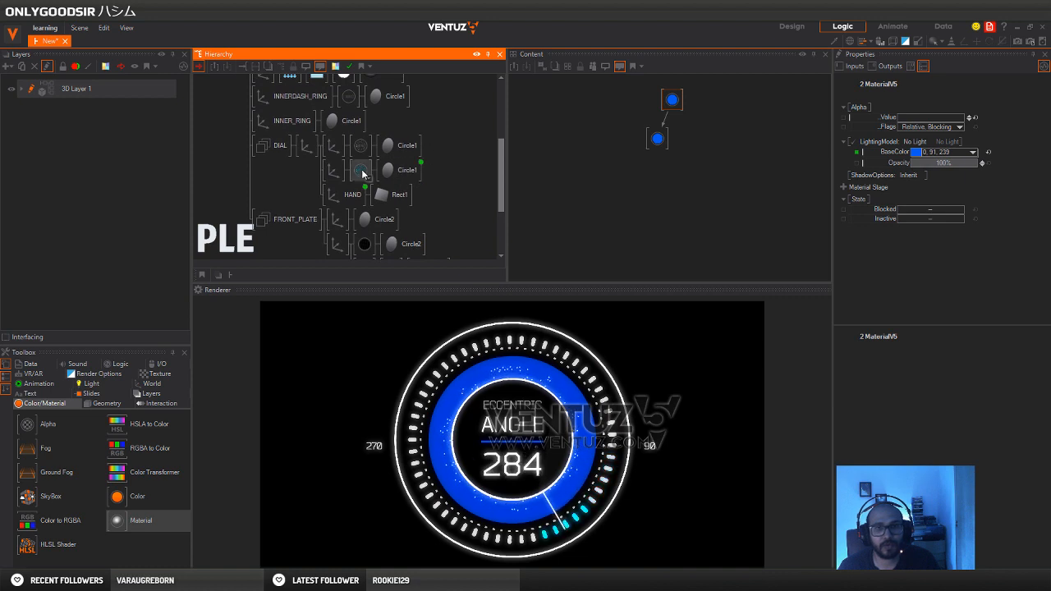
left_click(362, 170)
left_click(657, 156)
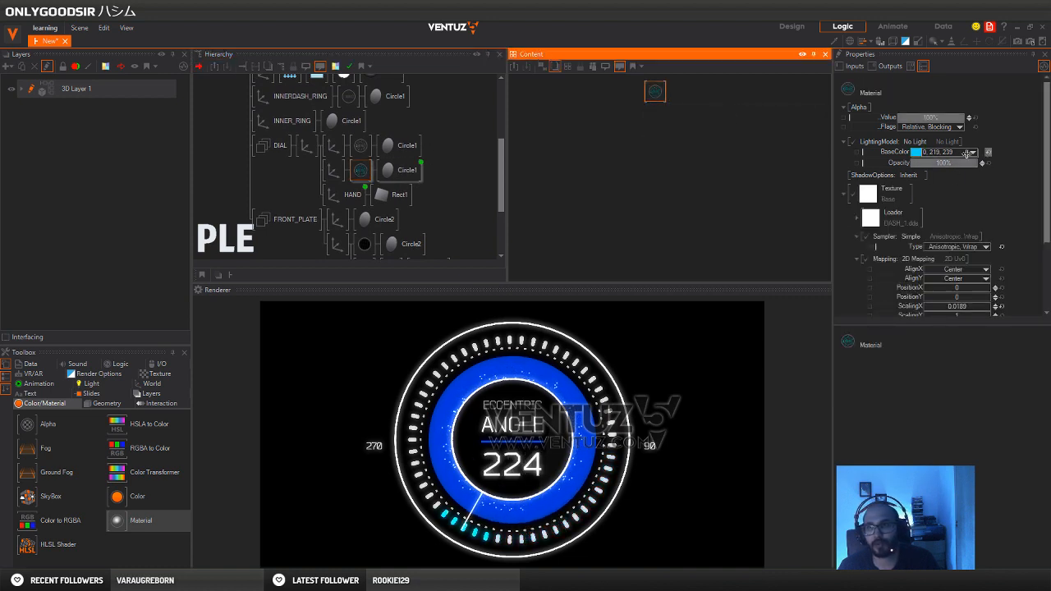
scroll(386, 181, "down", 3)
left_click(433, 220)
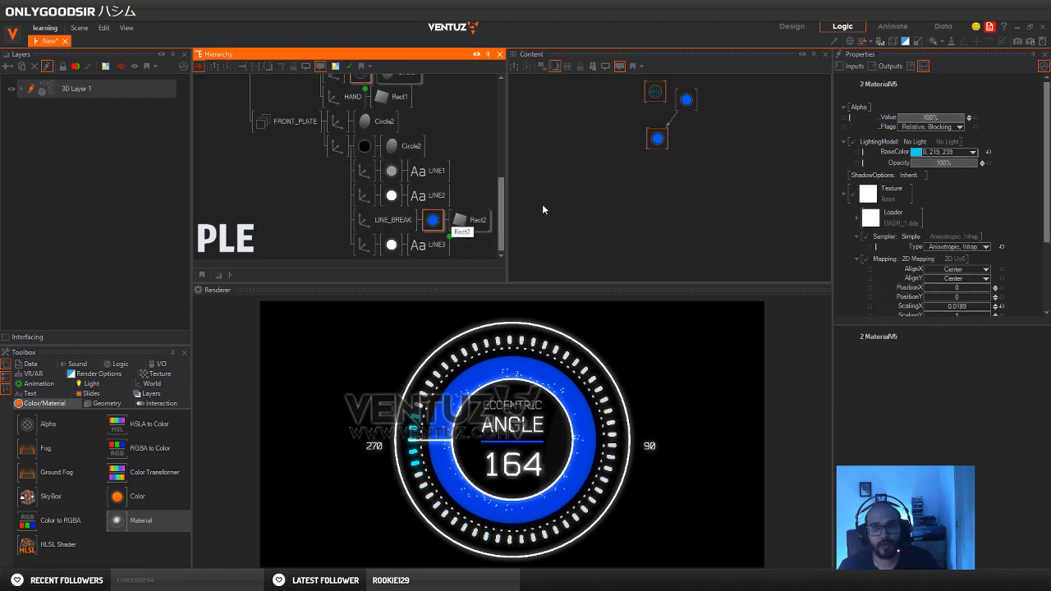
left_click(631, 110)
left_click_drag(655, 93, 623, 94)
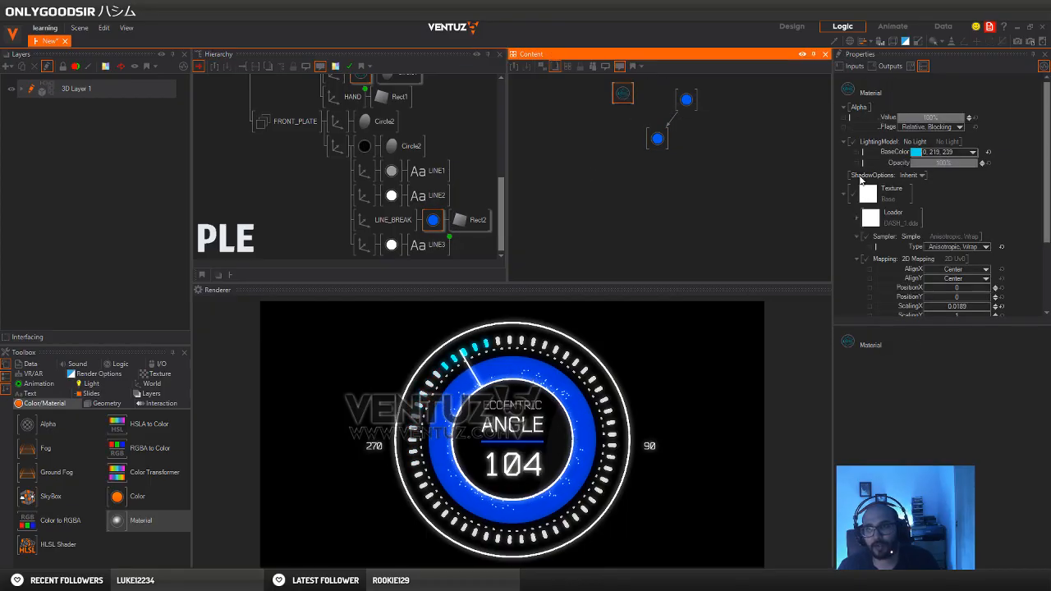
left_click_drag(888, 154, 659, 141)
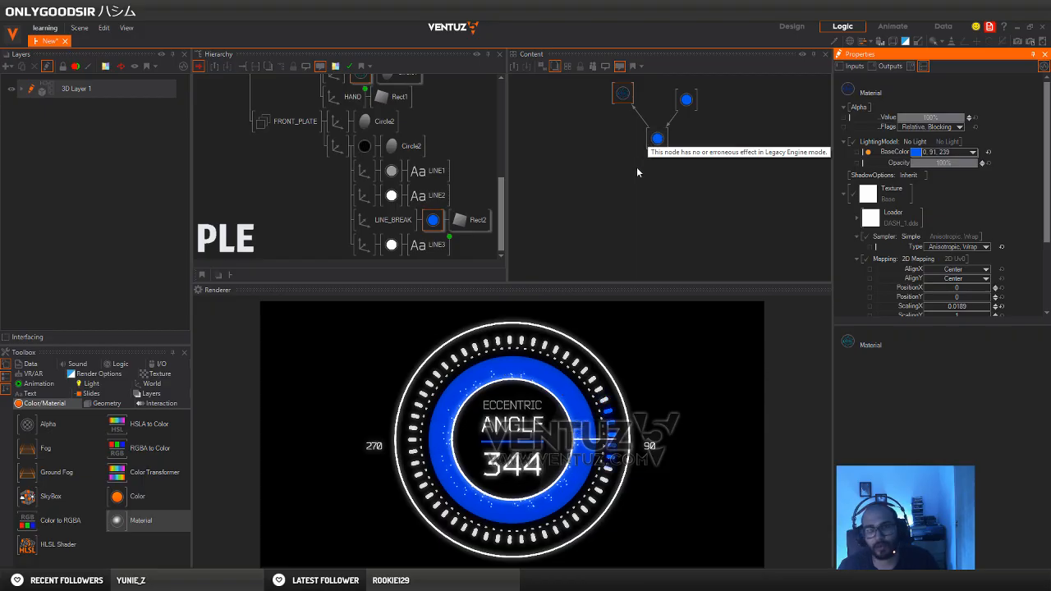
left_click(657, 138)
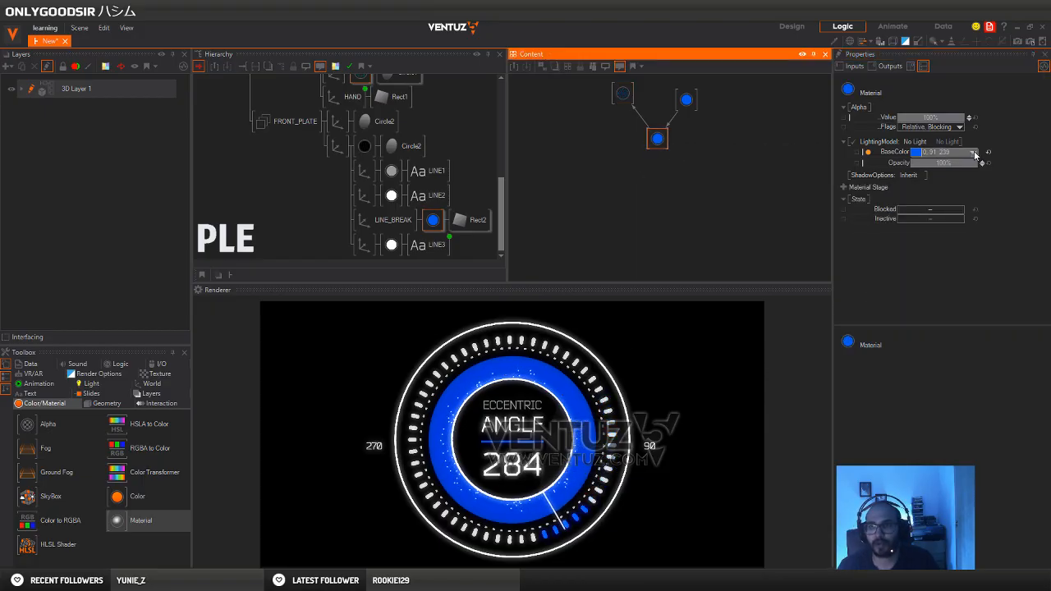
Expose the Min, Max and Duration of the mover driving the bound dash circle on the DIAL container
left_click(217, 179)
scroll(222, 187, "up", 5)
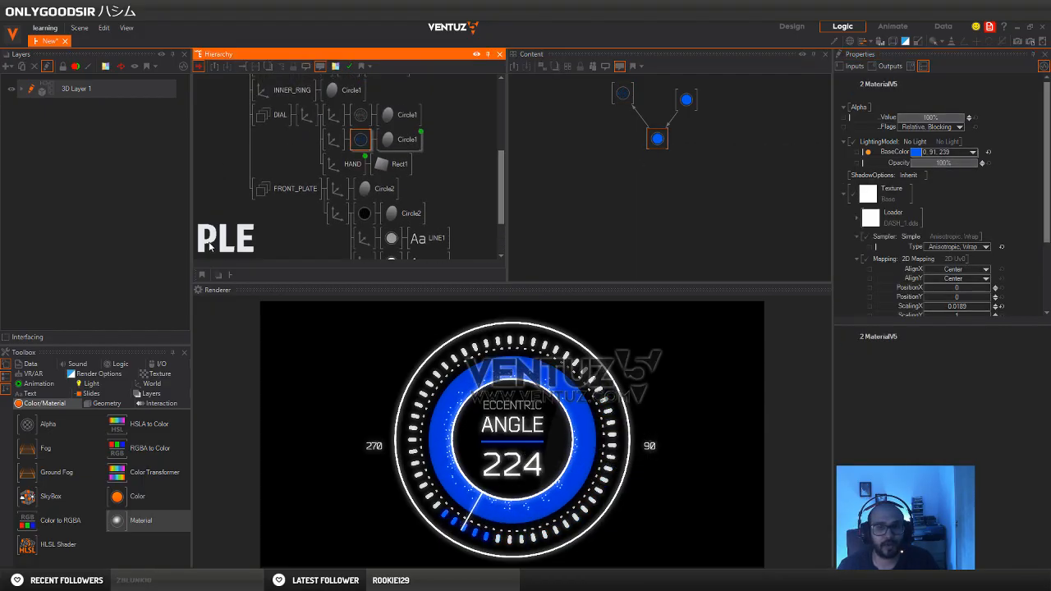
left_click(343, 172)
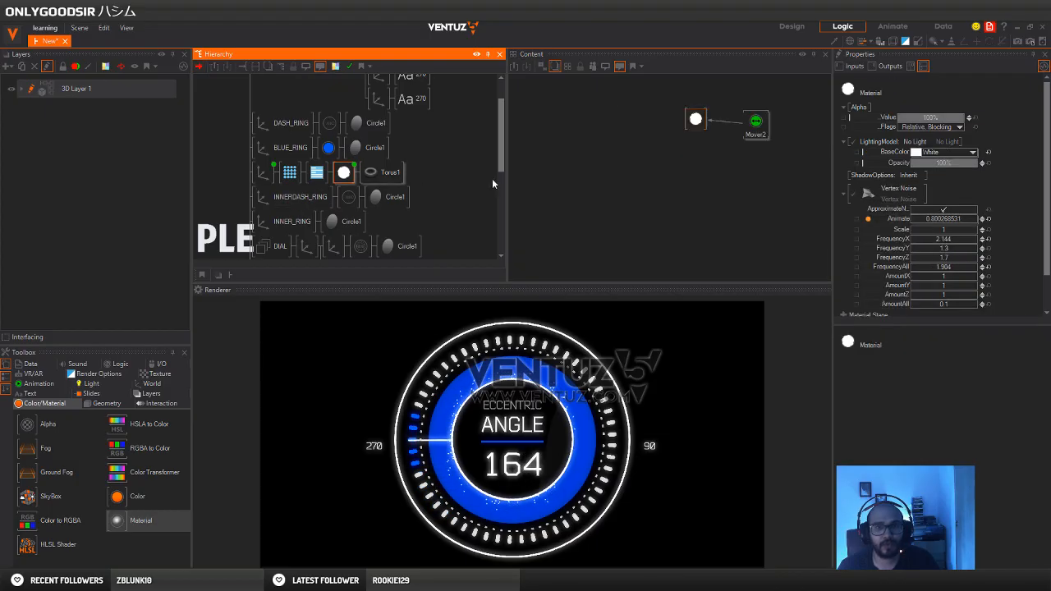
scroll(369, 157, "up", 1)
scroll(394, 154, "up", 1)
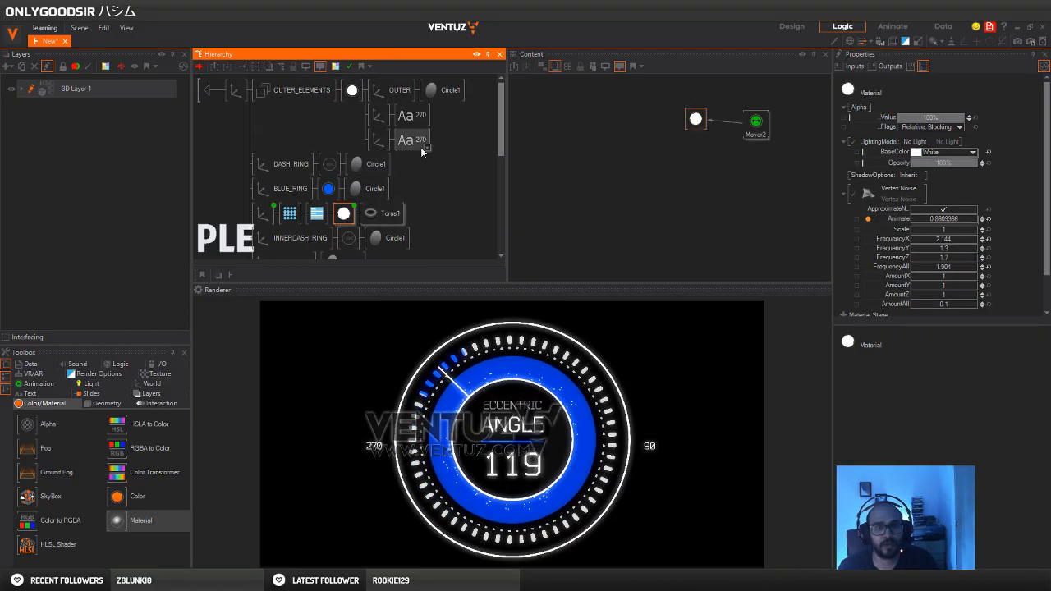
scroll(408, 205, "down", 5)
left_click(407, 198)
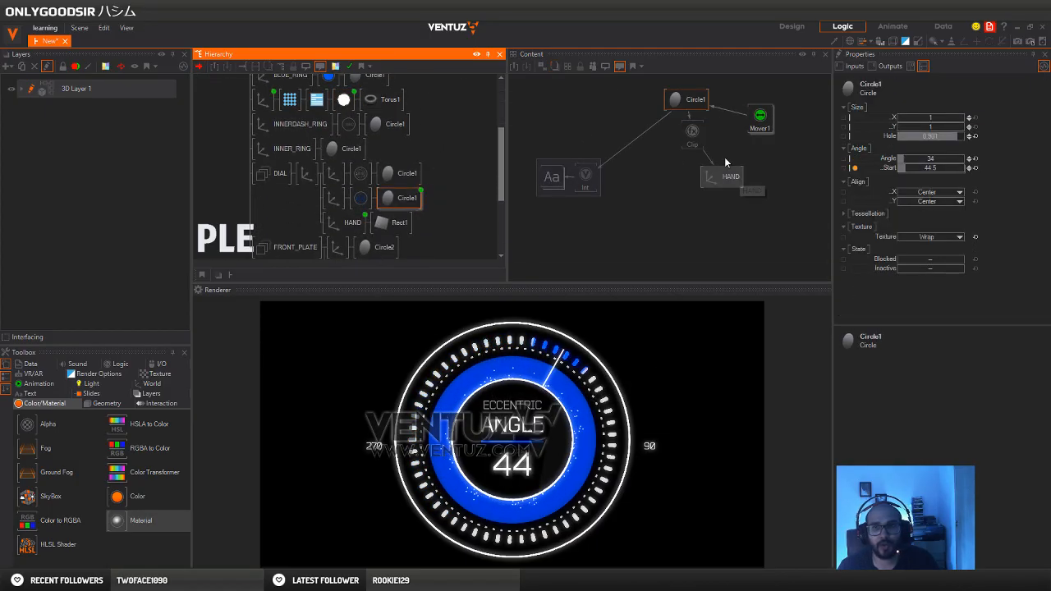
left_click(760, 120)
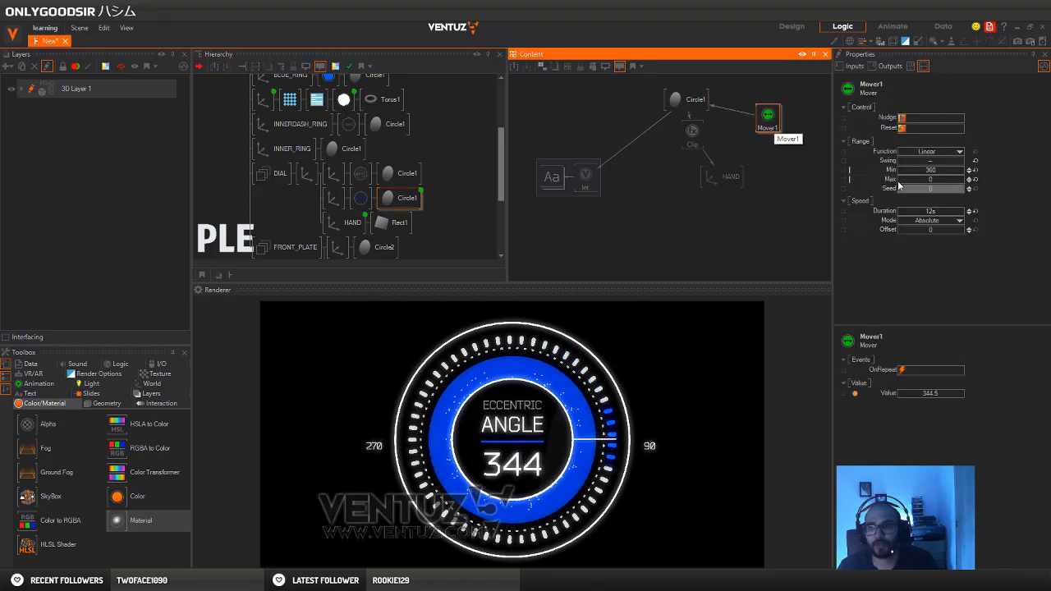
left_click(844, 171)
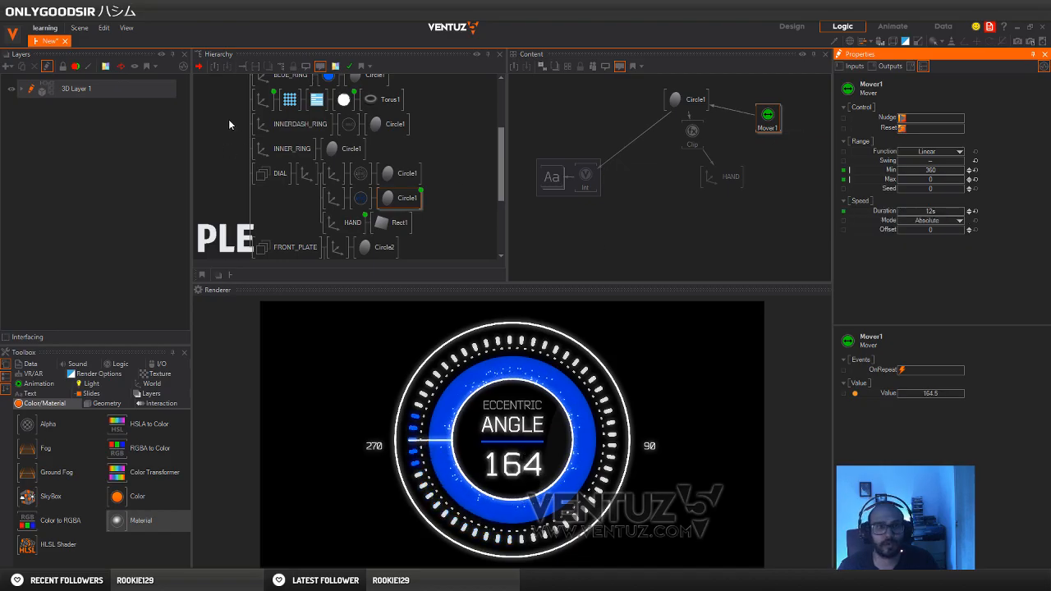
On the DIAL container, set the exposed mover's Min to 0 and Max to 360
middle_click_drag(228, 118, 227, 231)
left_click(211, 91)
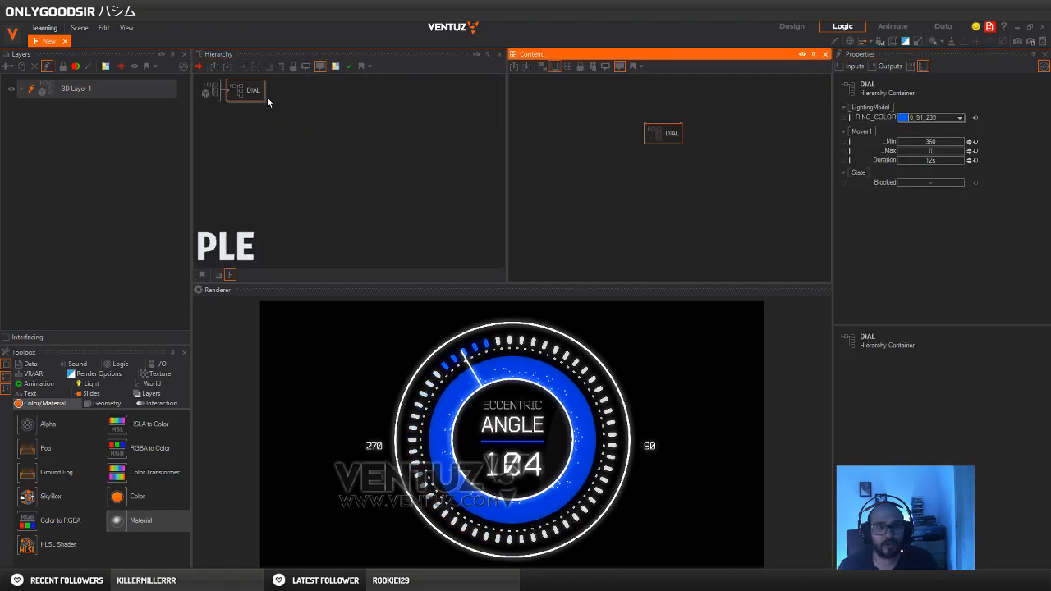
left_click(944, 141)
type("0")
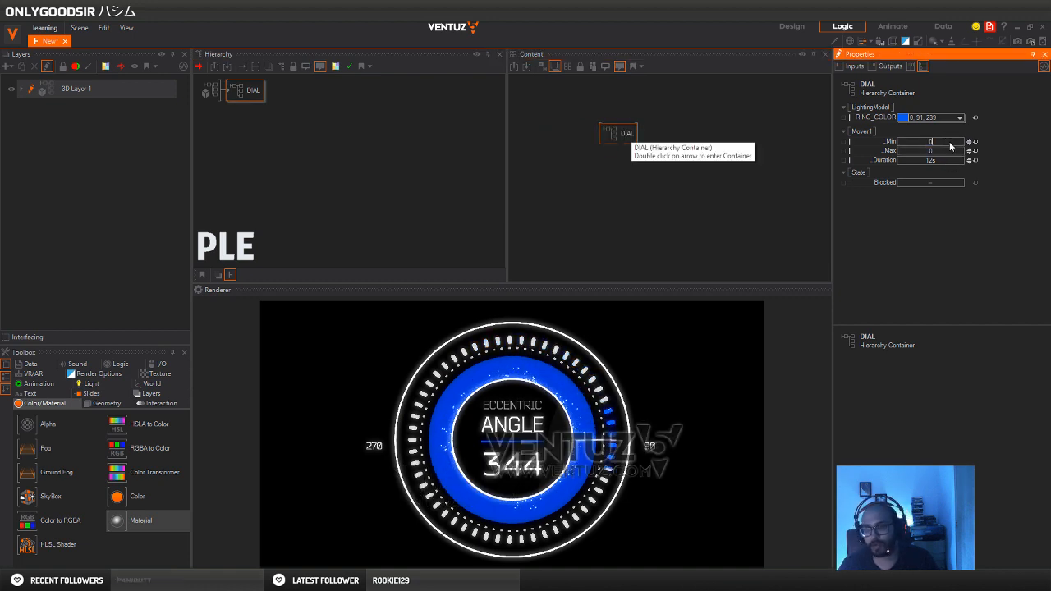
key("Return")
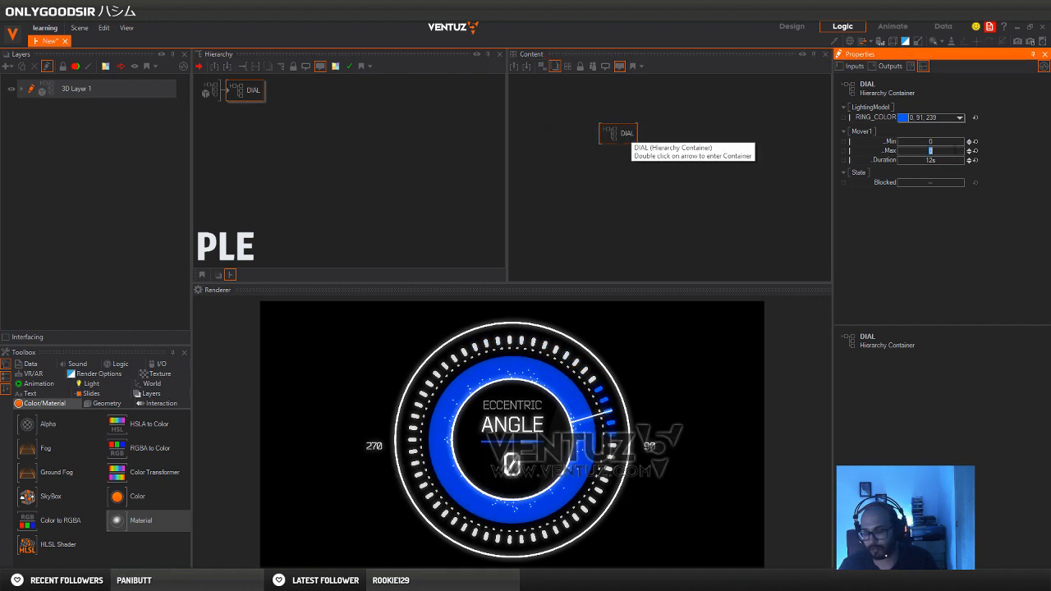
type("360")
key("Return")
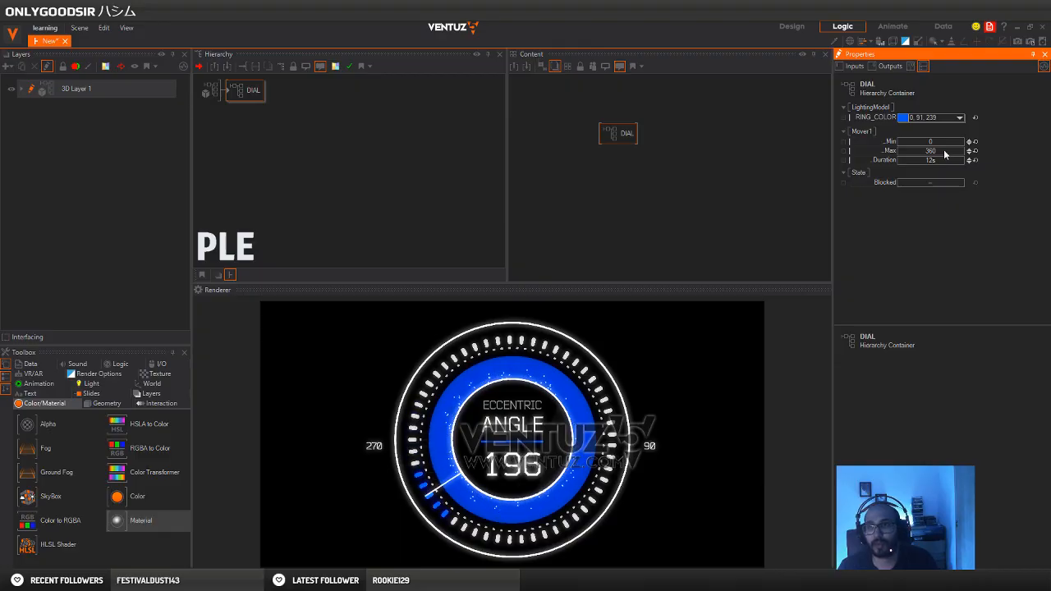
Change the exposed ring color to a light blue, RGB 0, 211, 239
left_click(936, 118)
left_click(900, 156)
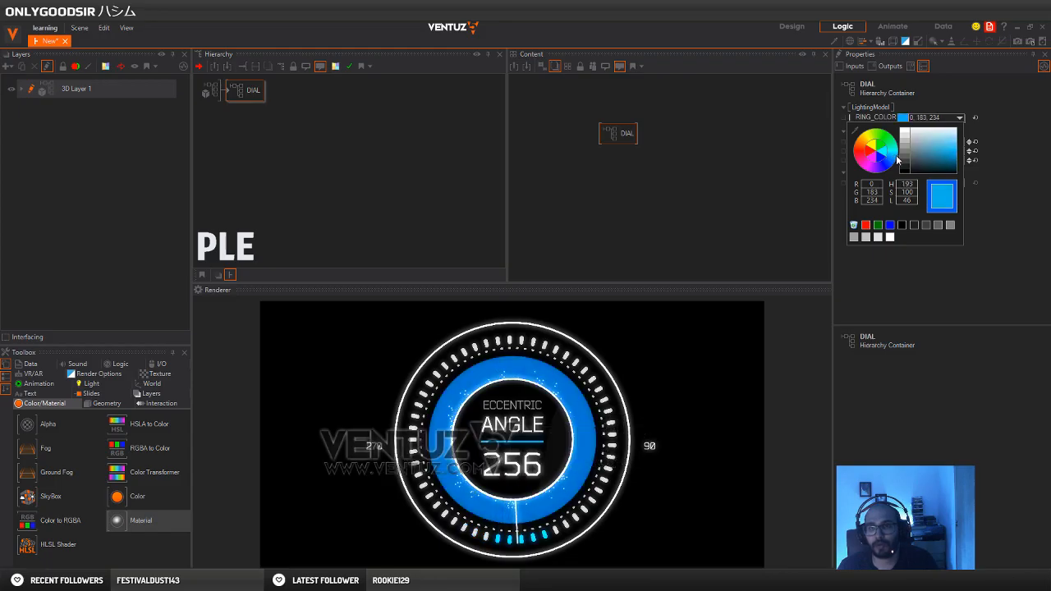
left_click_drag(949, 161, 994, 154)
left_click(1023, 154)
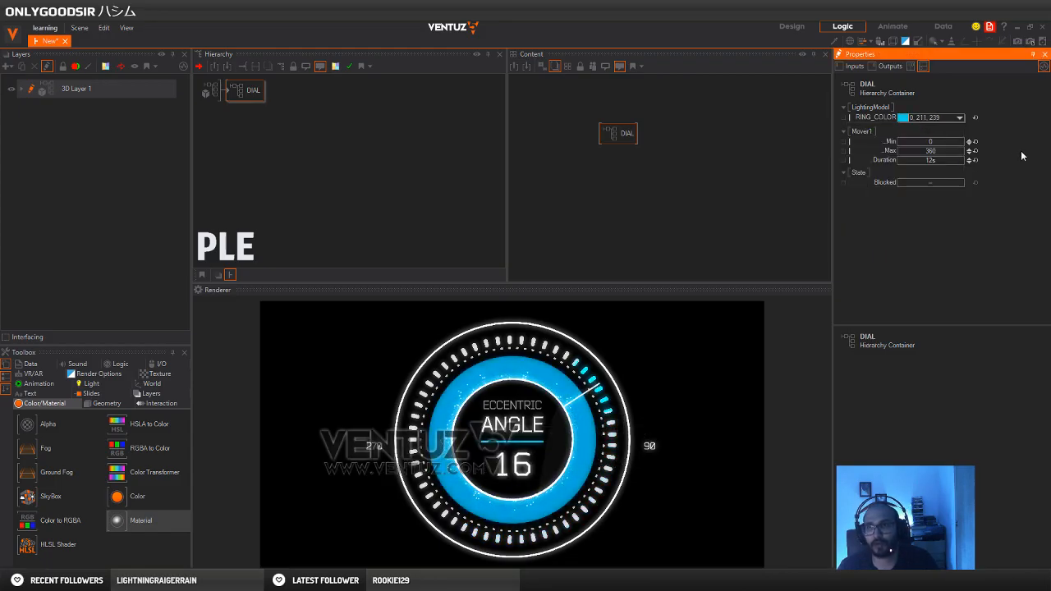
Reset the exposed mover duration to its default of 1 s
left_click_drag(622, 135, 602, 129)
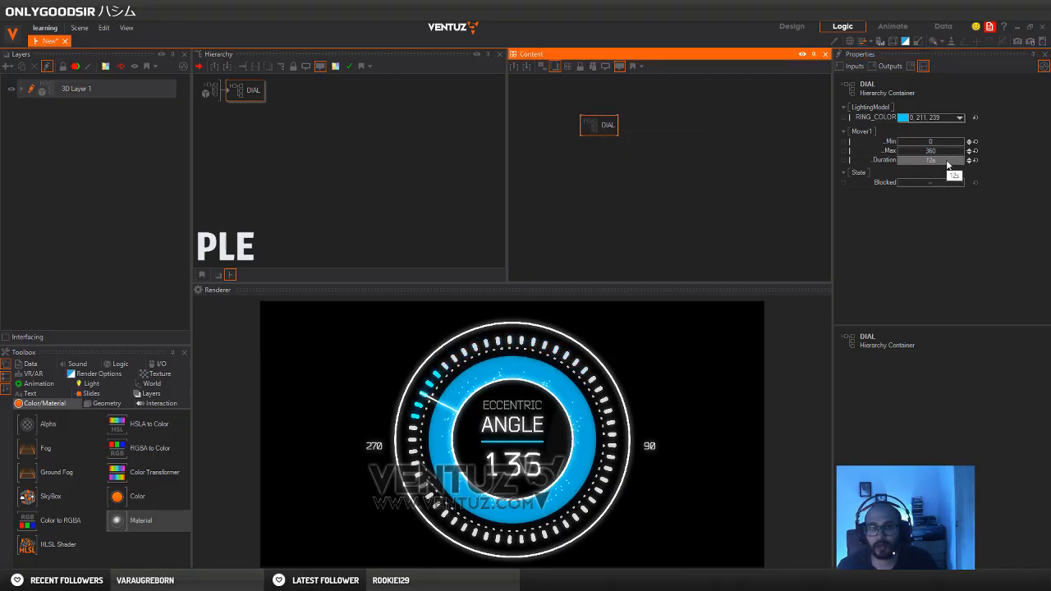
left_click_drag(942, 164, 929, 166)
left_click(975, 160)
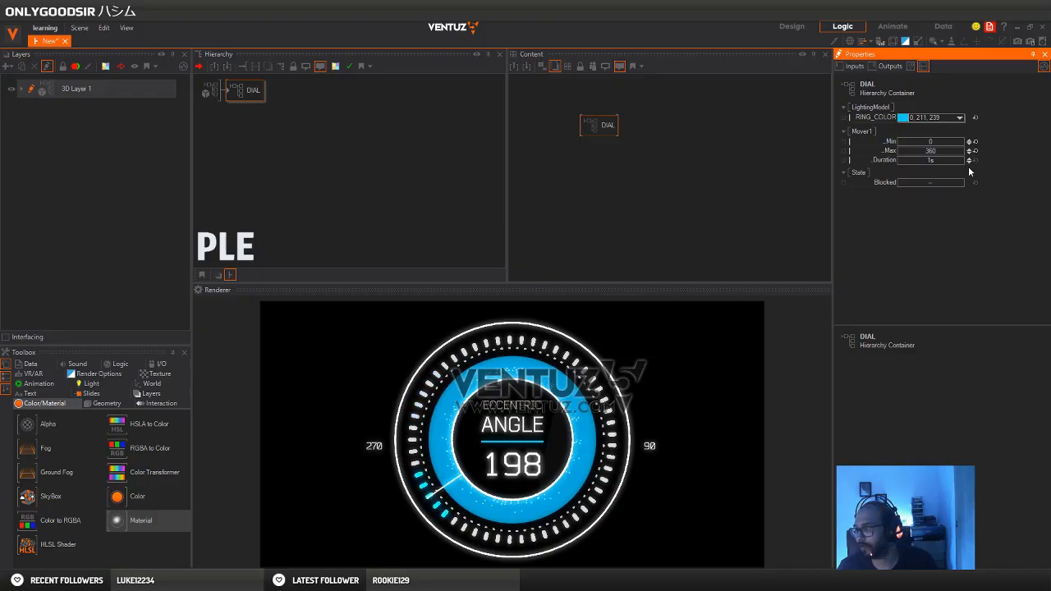
Inside the DIAL container, reset the top-level axis's Y rotation, Y position and Z scaling, and delete the axis
left_click(247, 146)
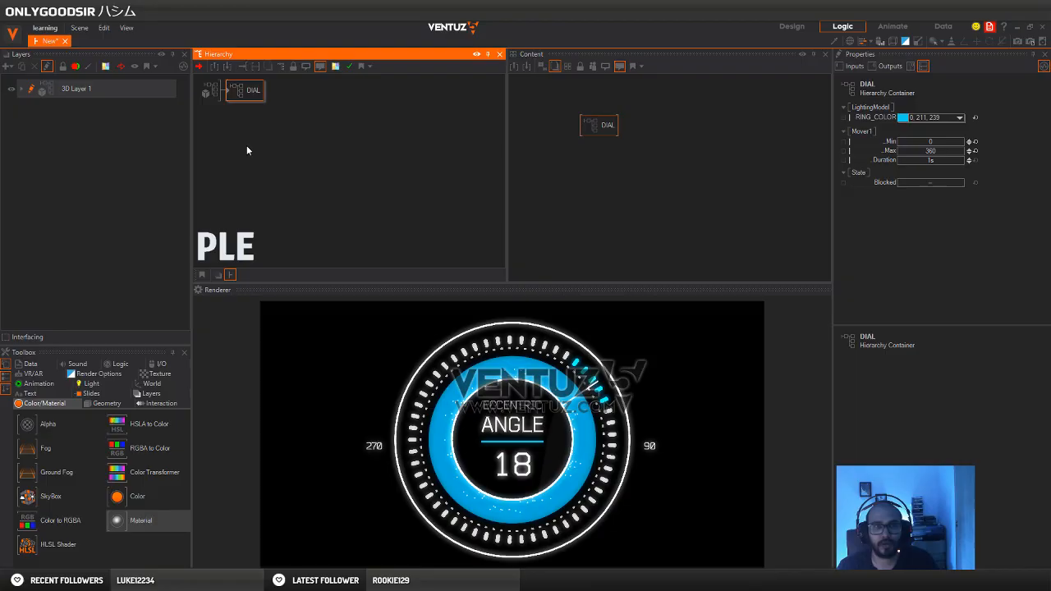
left_click(229, 94)
double_click(227, 94)
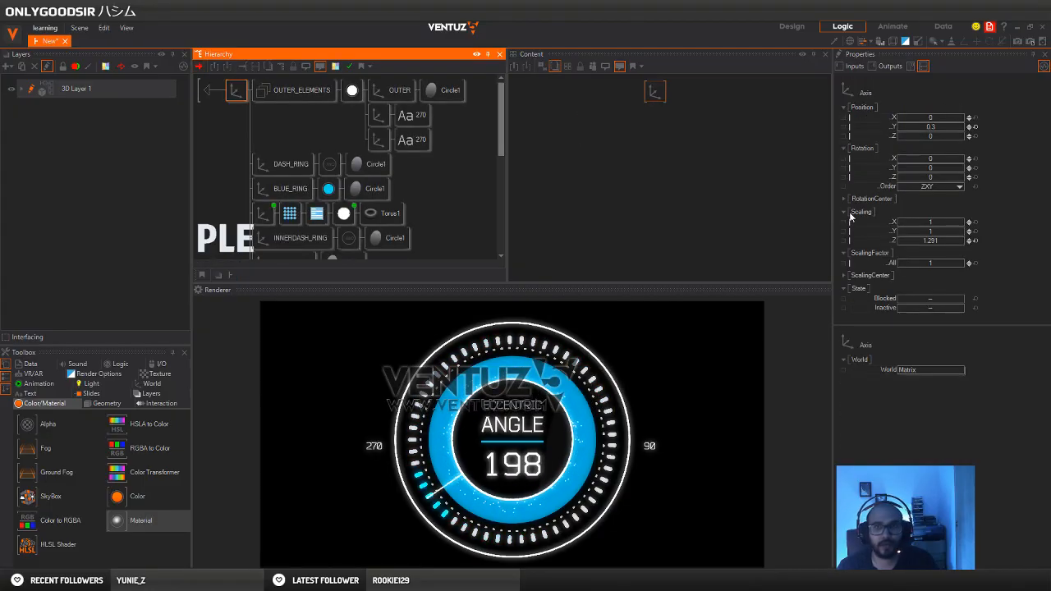
mouse_move(937, 172)
left_mouse_down()
mouse_move(922, 171)
mouse_move(950, 172)
mouse_move(915, 171)
mouse_move(945, 171)
left_mouse_up()
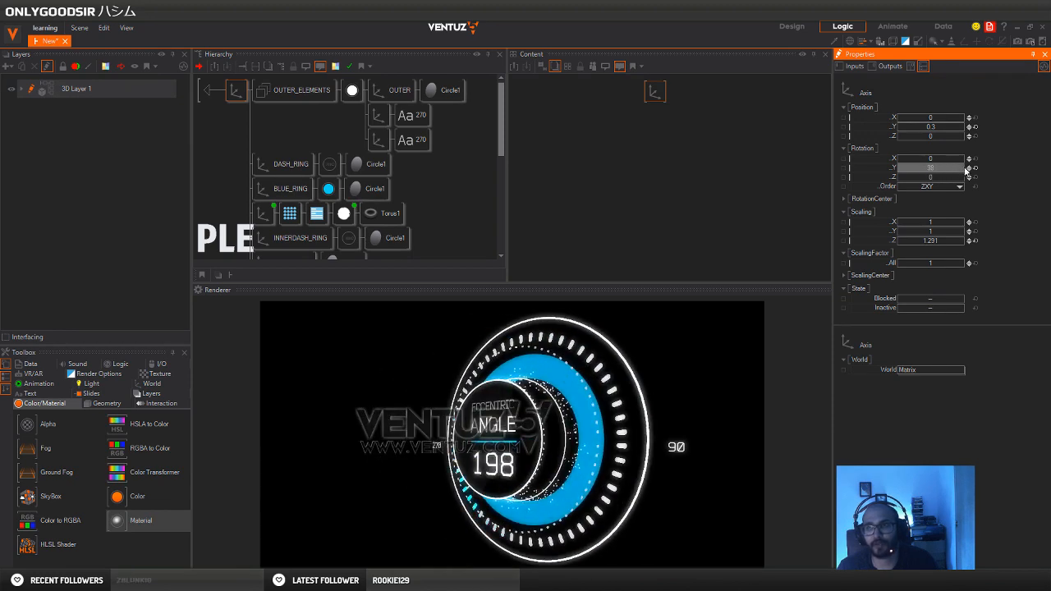
left_click(975, 169)
left_click(976, 126)
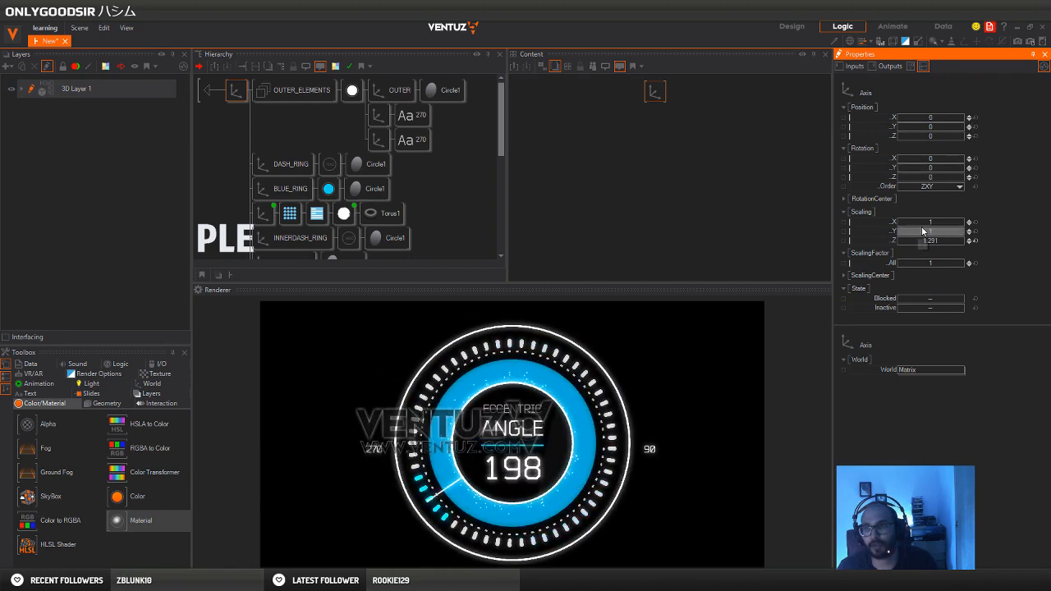
left_click(975, 242)
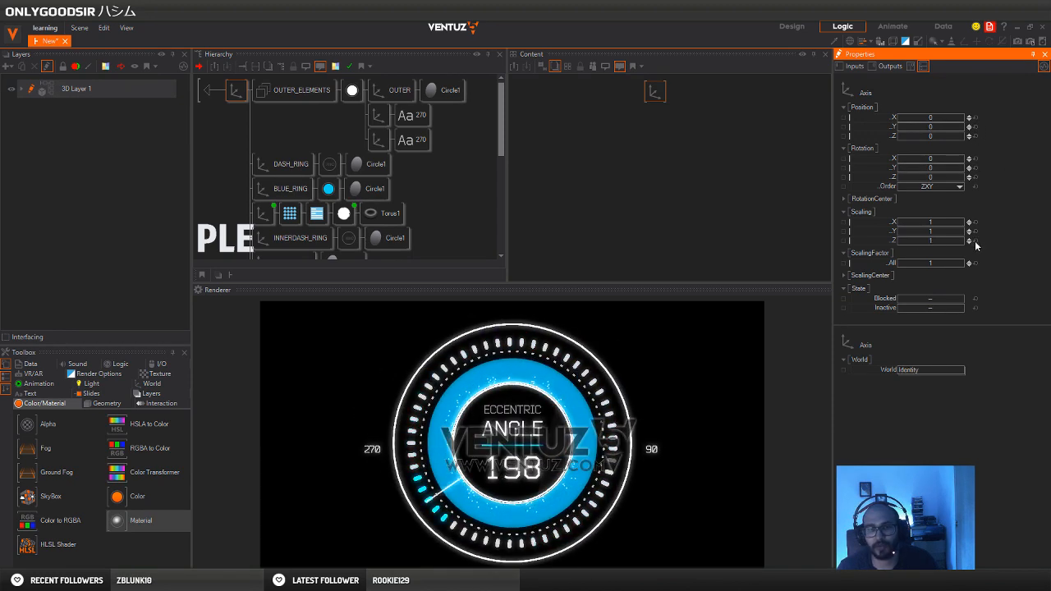
left_click(234, 98)
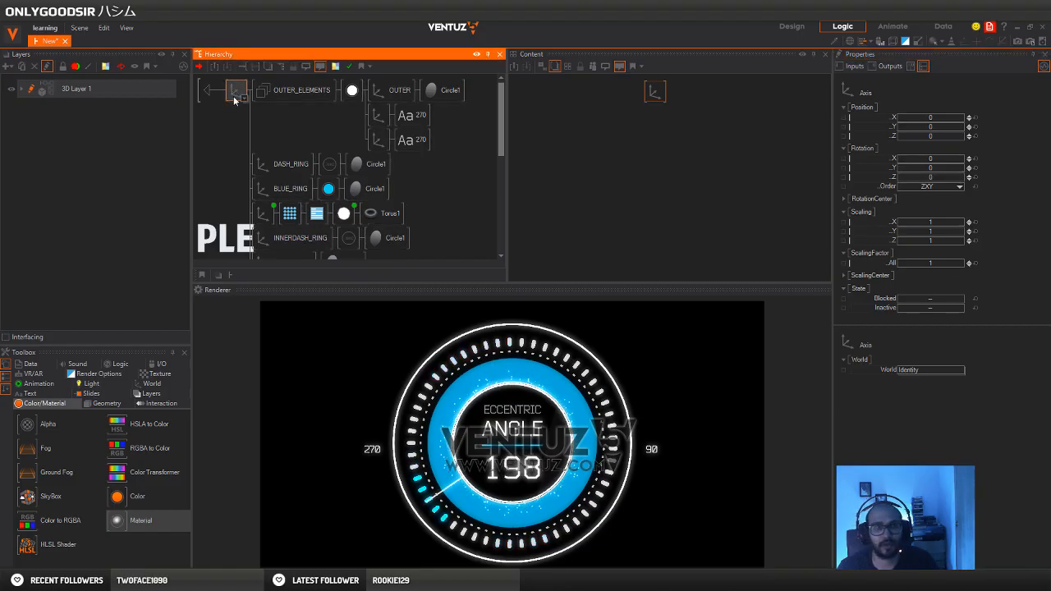
key("Delete")
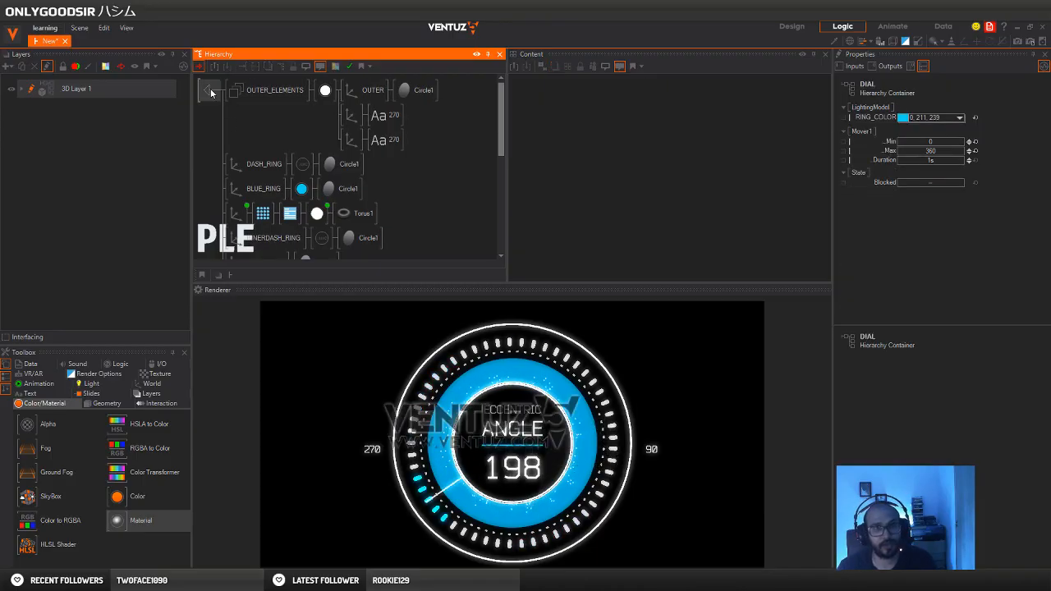
Return to the layer level and add a new axis as the parent of the DIAL container
left_click(210, 91)
left_click(237, 90)
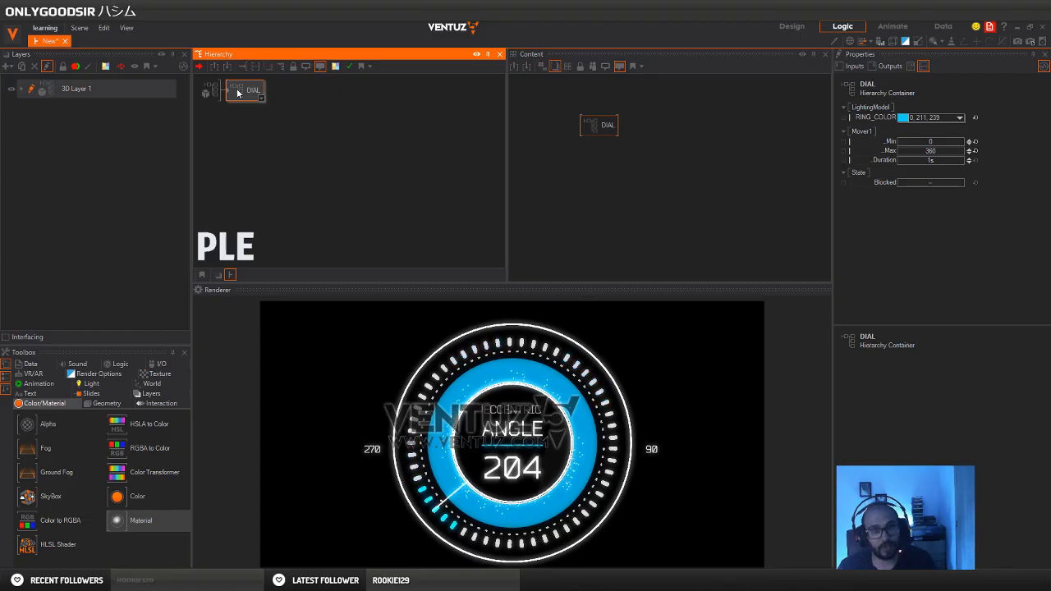
double_click(238, 92)
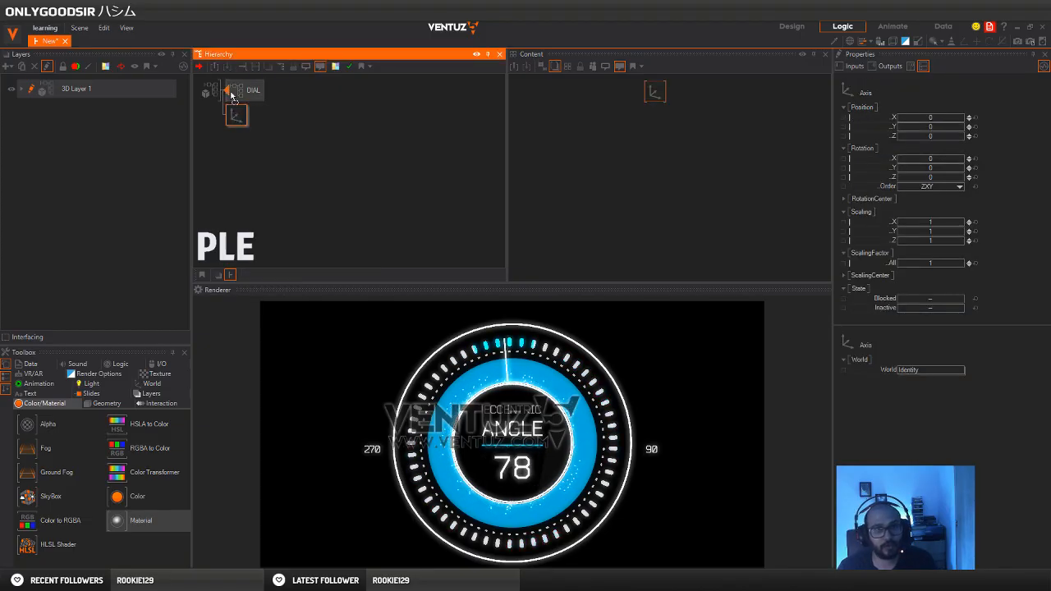
left_click_drag(231, 96, 230, 97)
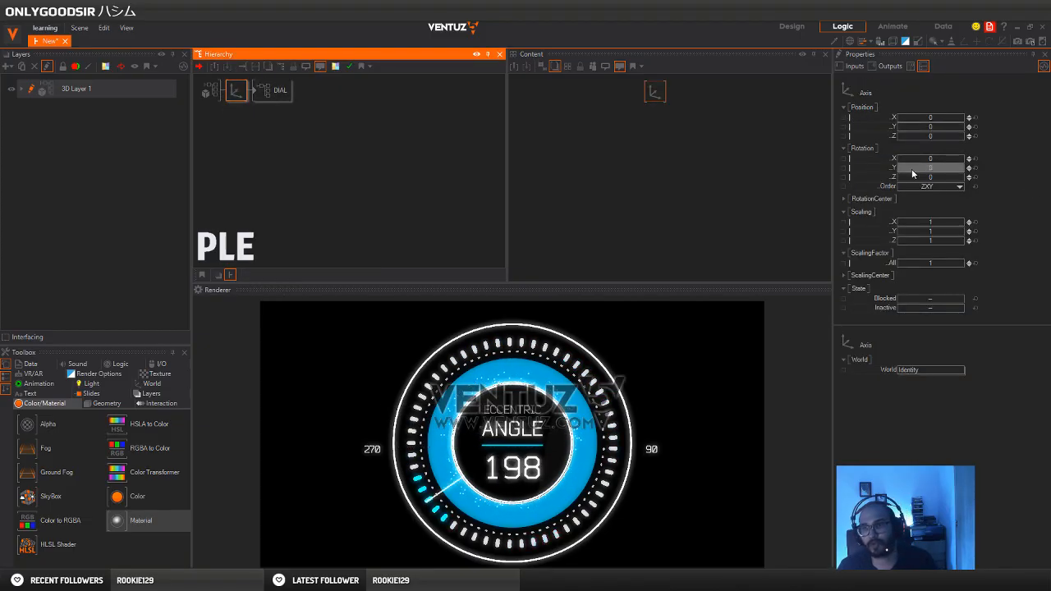
On the new axis, set the Z scaling to 1.31 and the Y rotation to 30
mouse_move(912, 173)
left_mouse_down()
mouse_move(928, 169)
mouse_move(918, 169)
left_mouse_up()
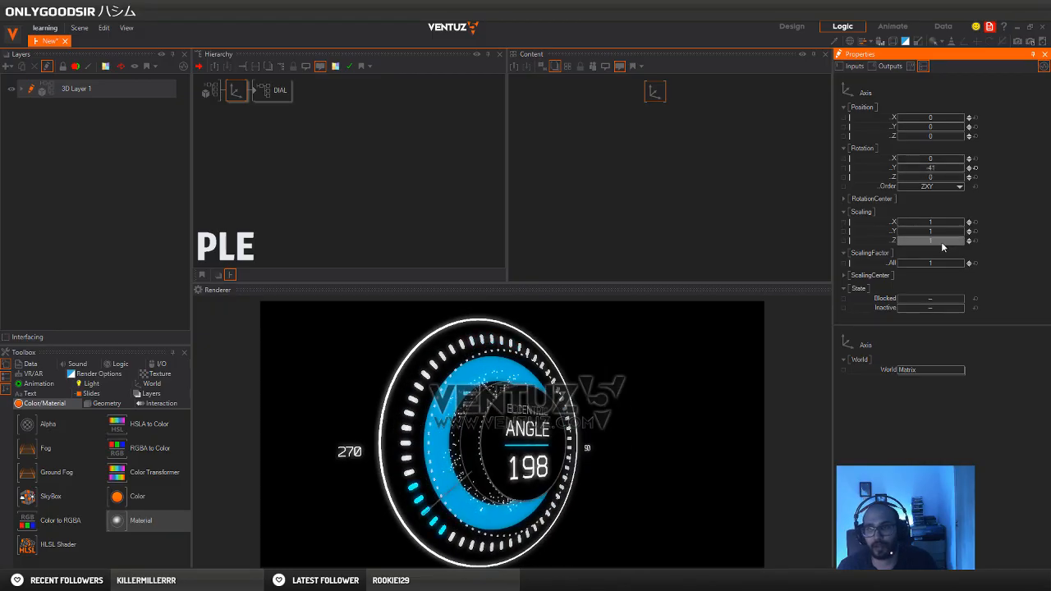
left_click_drag(942, 246, 952, 244)
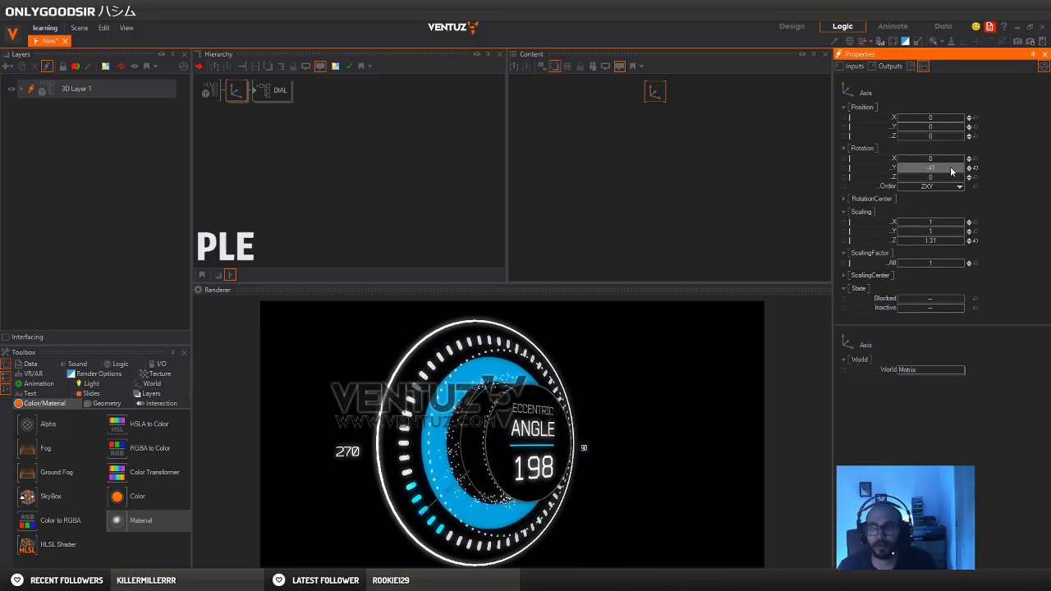
left_click_drag(952, 171, 965, 170)
left_click(260, 92)
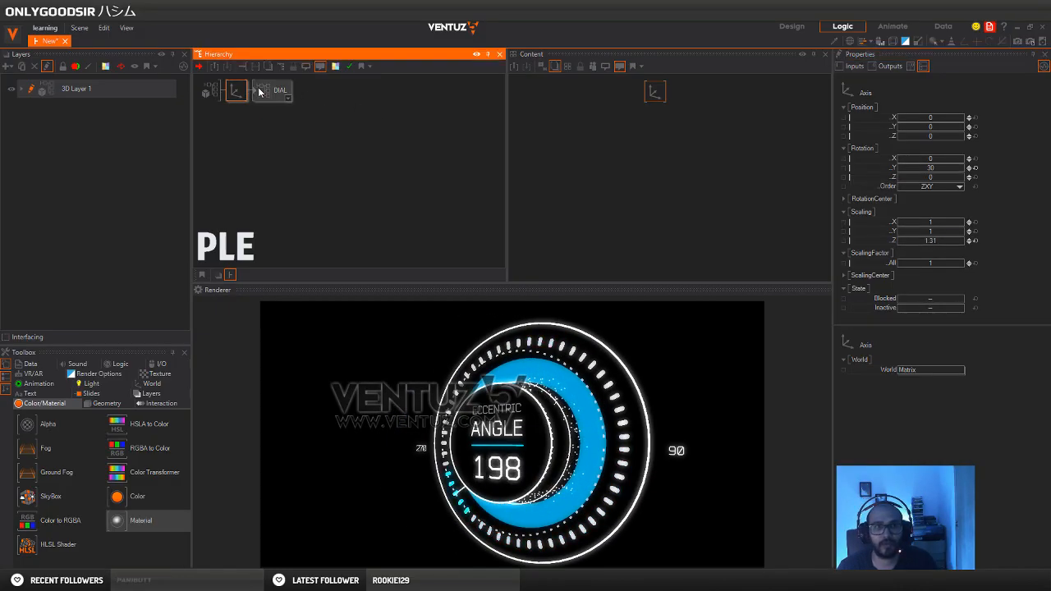
On the DIAL container, set the exposed RING_COLOR to orange (234, 117, 0) and the mover duration to 16 s
left_click_drag(591, 128, 541, 128)
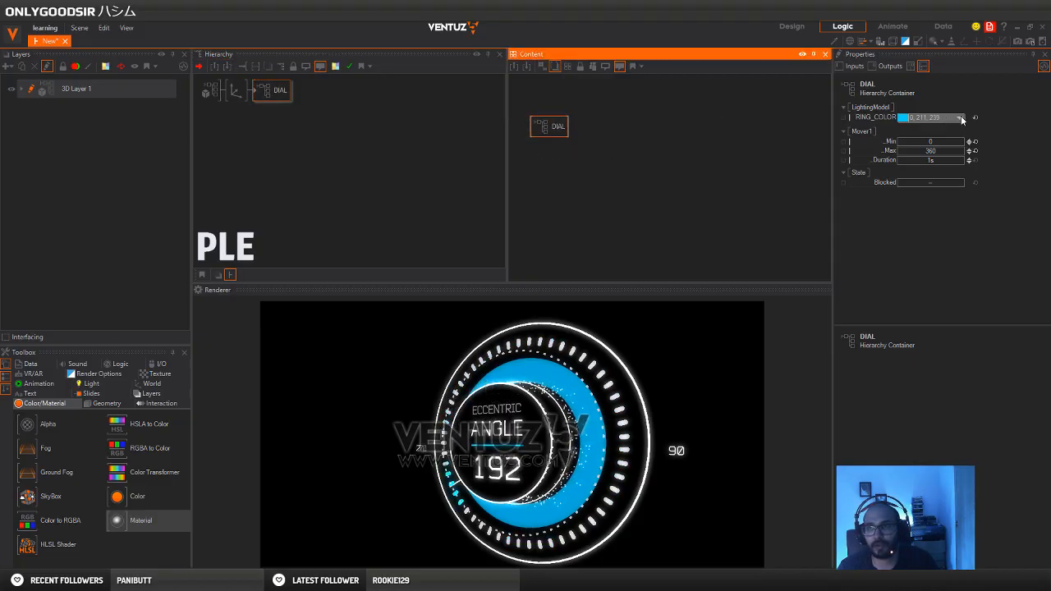
left_click(961, 119)
left_click_drag(893, 161, 867, 146)
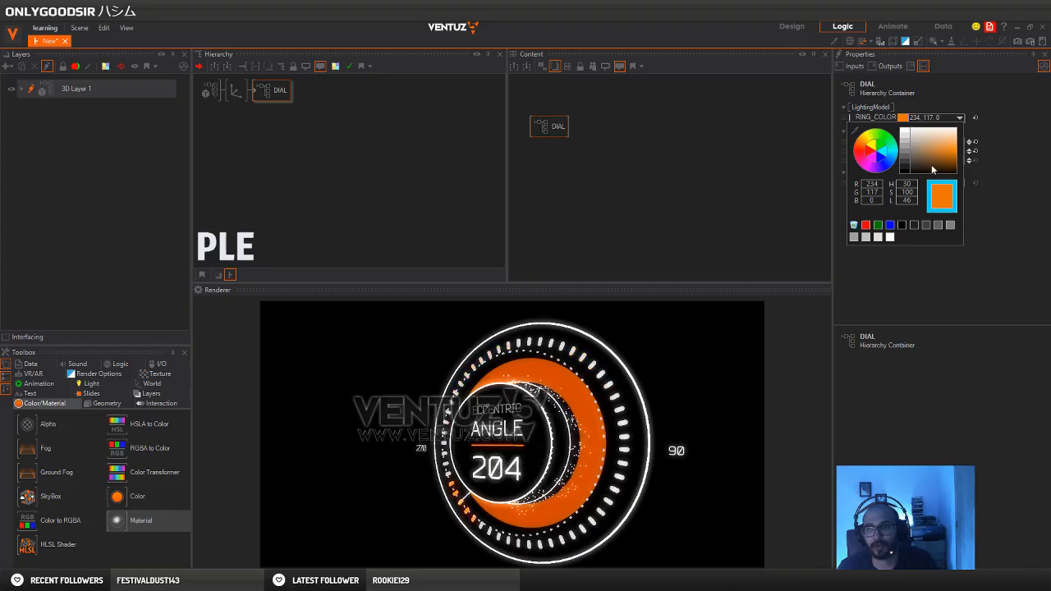
left_click(1000, 163)
left_click(545, 129)
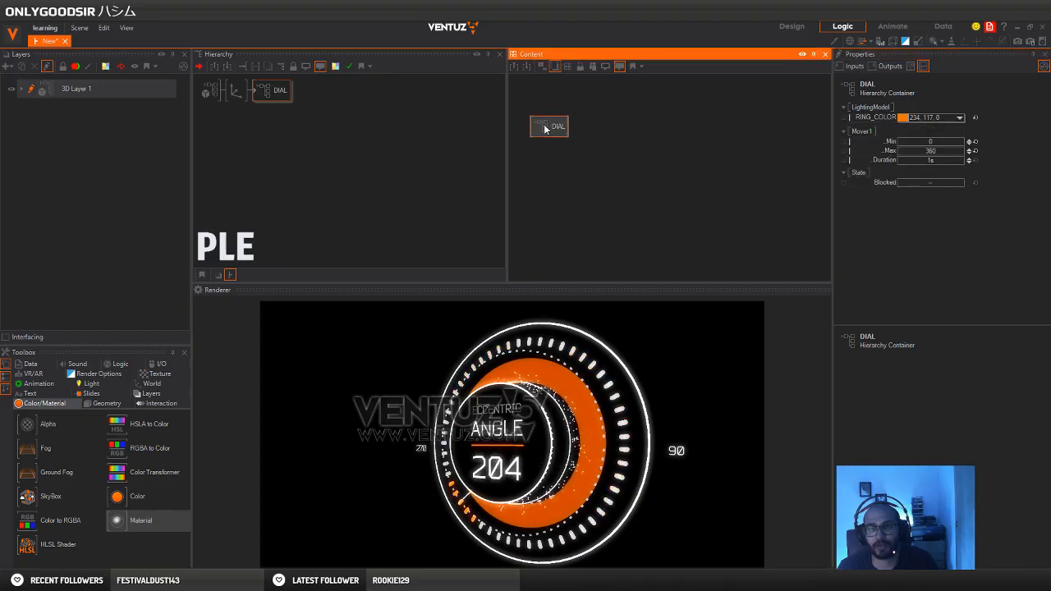
left_click_drag(963, 161, 943, 162)
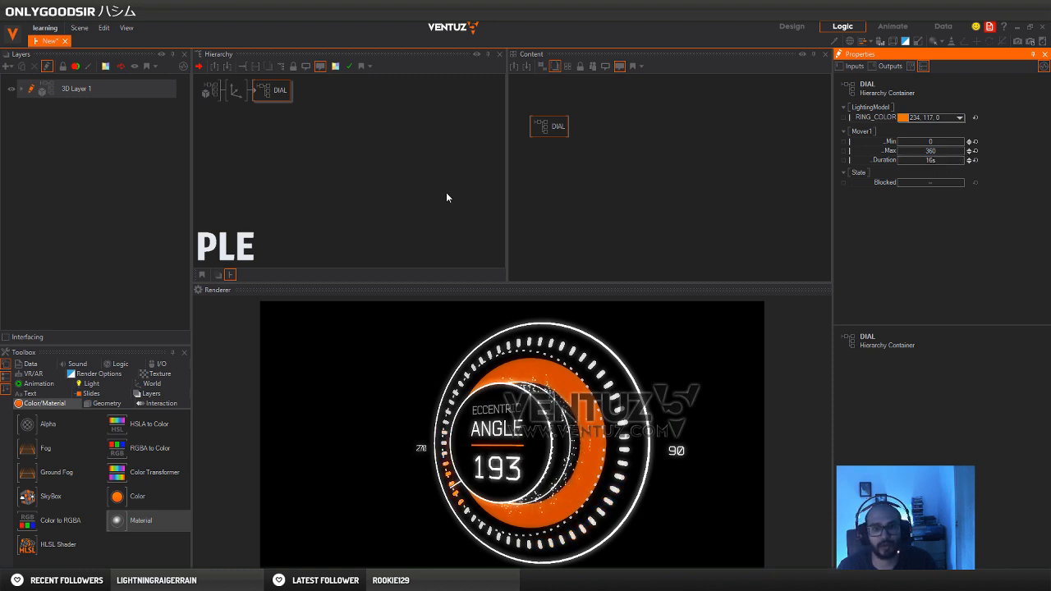
Set the Y rotation of the DIAL container's parent axis to -19
left_click(236, 91)
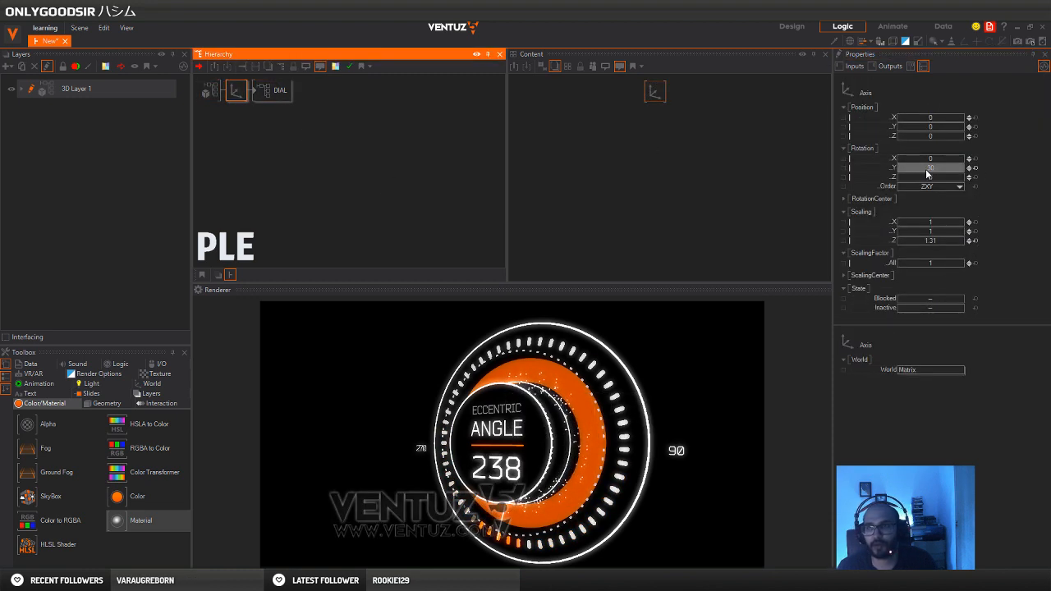
left_click_drag(926, 173, 910, 168)
Set the DIAL container's exposed RING_COLOR to a darker cyan-blue (0, 184, 209)
left_click(273, 91)
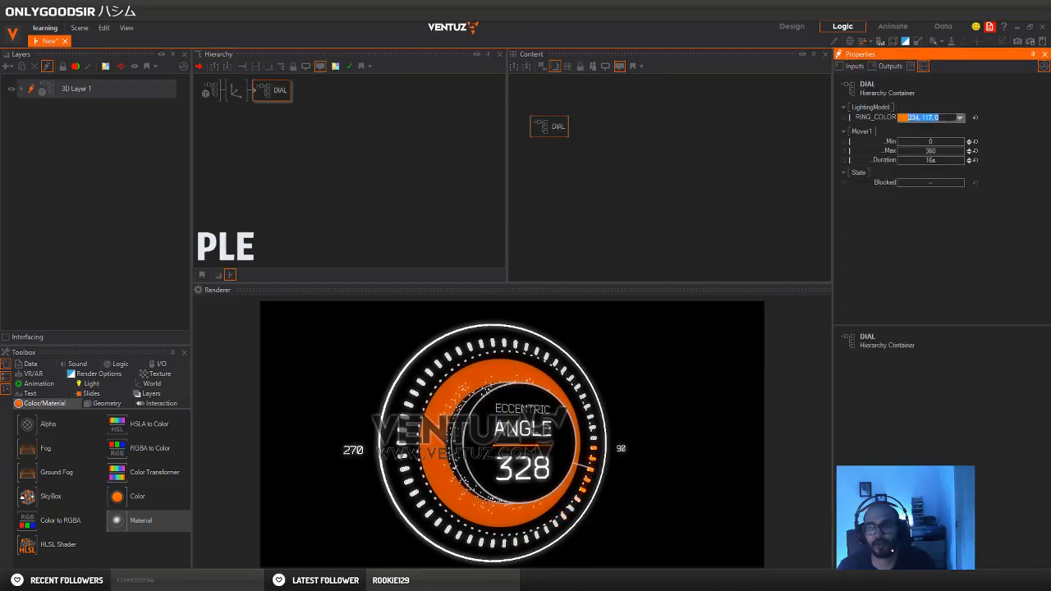
left_click(960, 118)
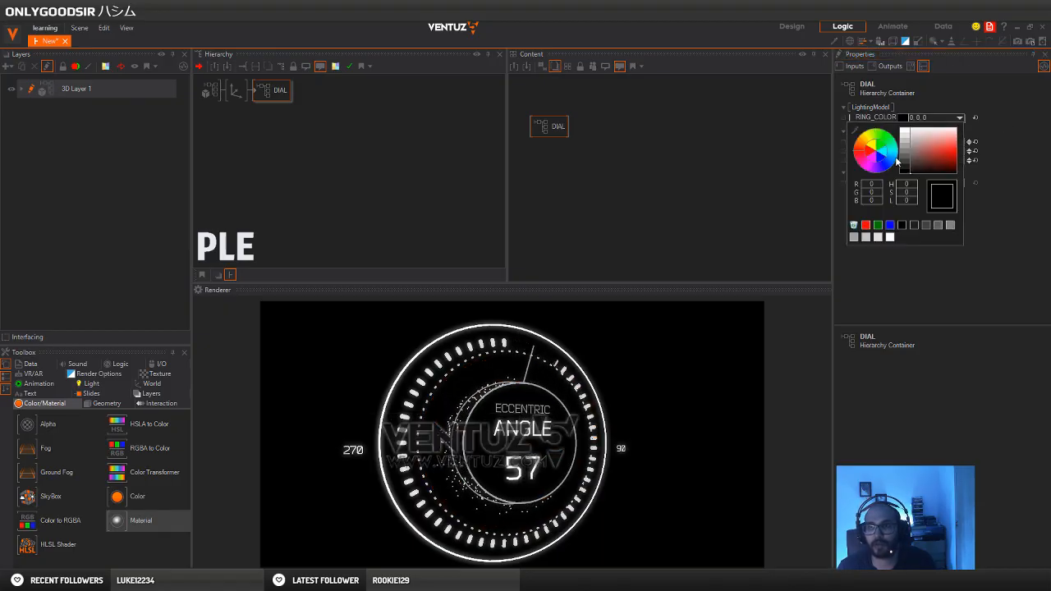
left_click_drag(910, 166, 975, 158)
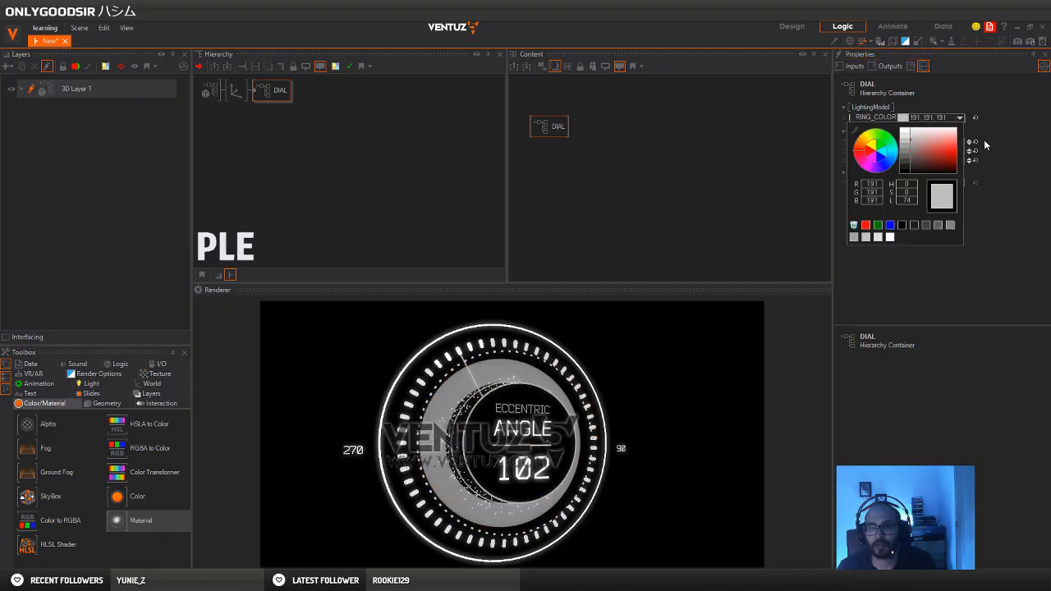
left_click(900, 156)
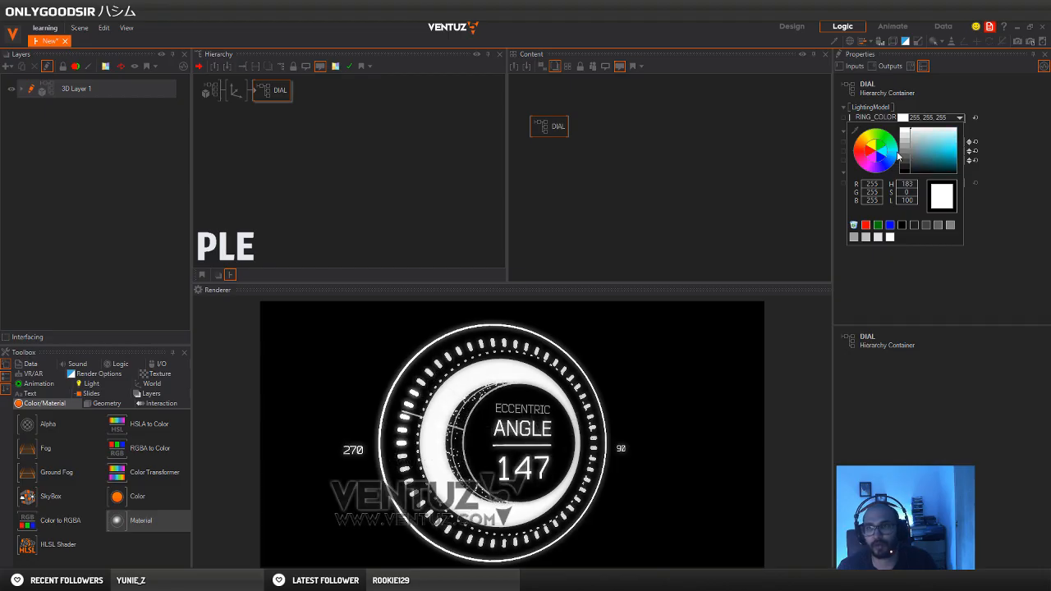
left_click_drag(973, 146, 975, 155)
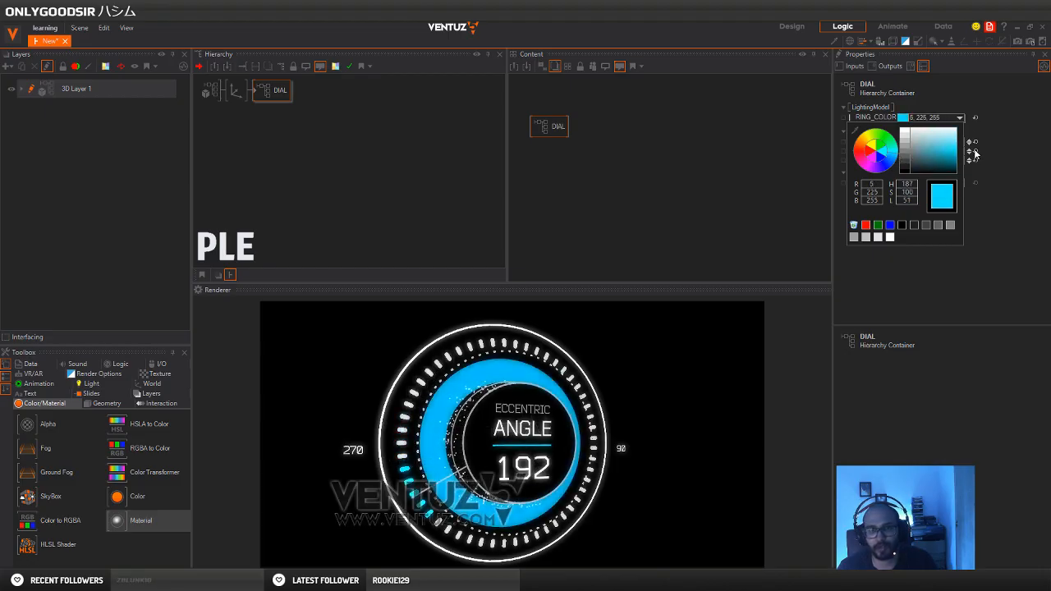
left_click(1015, 154)
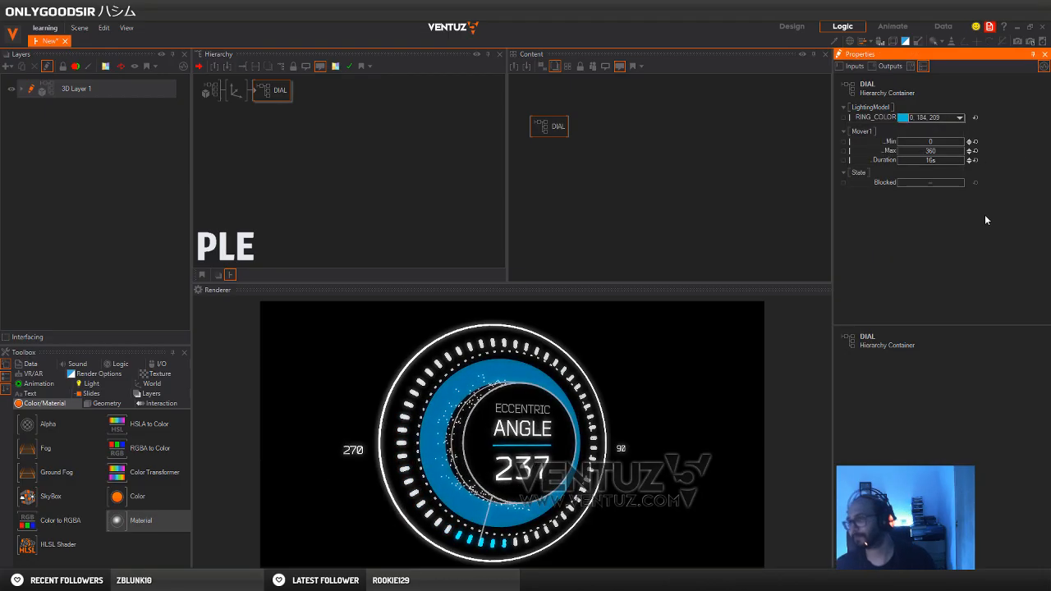
left_click(267, 107)
Try a Y rotation of 38 and a Z scaling of 0.61 on the DIAL container's parent axis
left_click(238, 94)
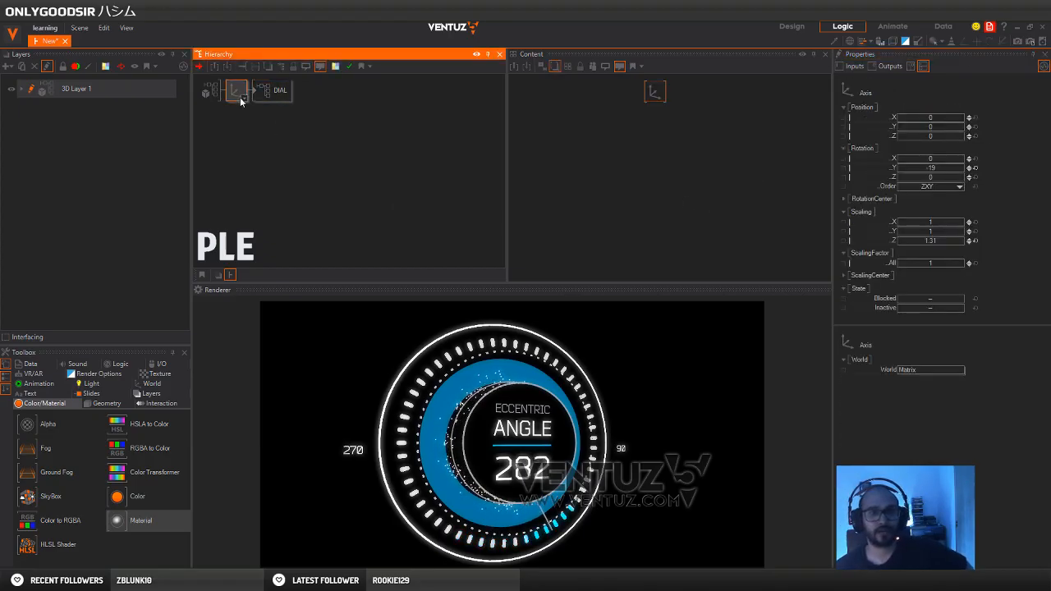
left_click(936, 169)
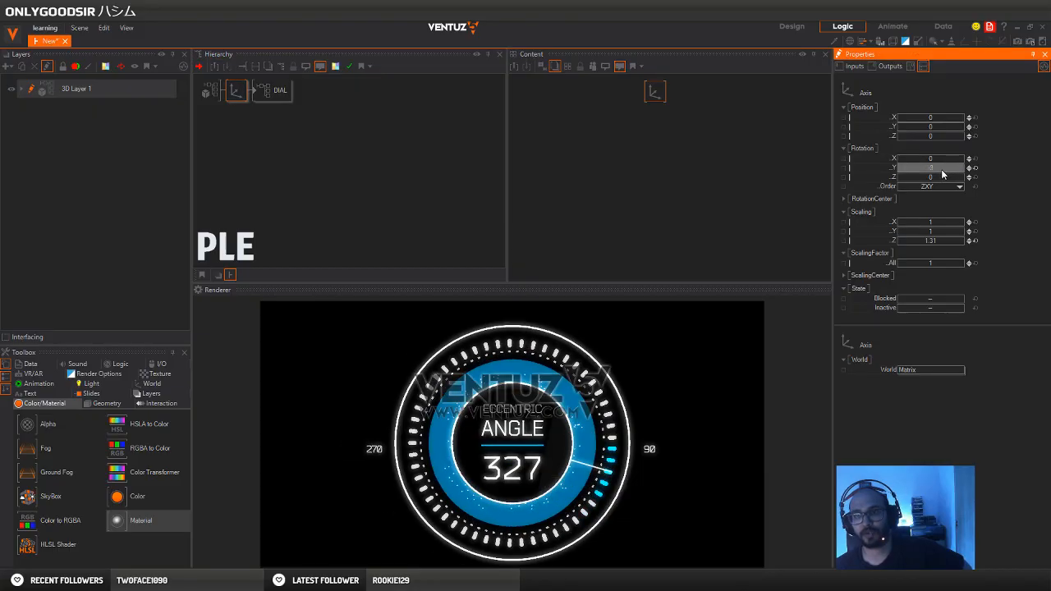
left_click_drag(936, 171, 949, 173)
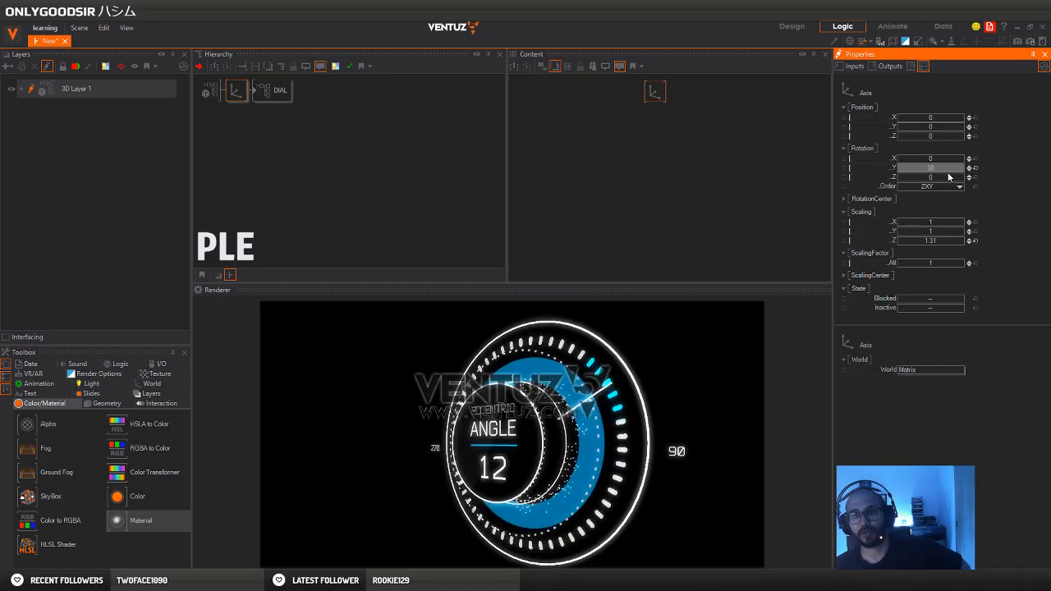
left_click_drag(932, 241, 933, 240)
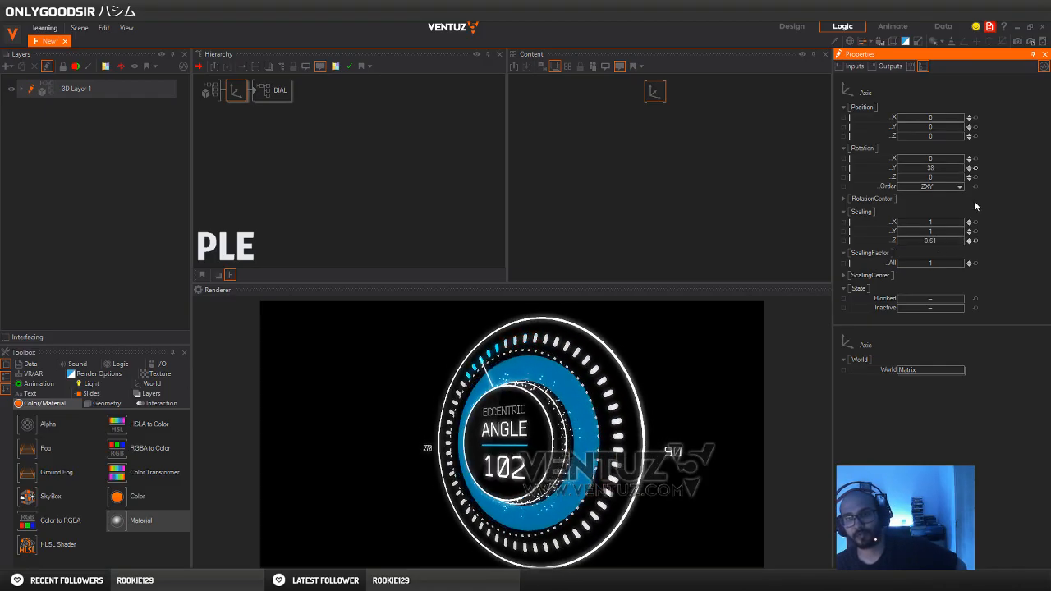
Reset the parent axis's Z scaling and set its X rotation to 53, Y rotation to 15 and Y position to 3.9
left_click(975, 169)
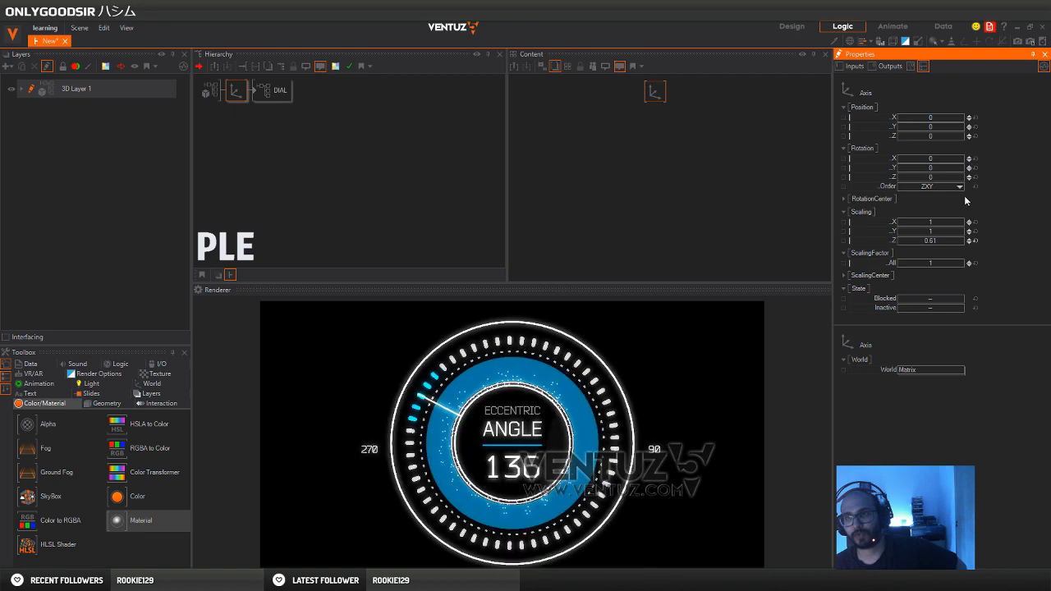
left_click(975, 241)
left_click_drag(942, 174, 931, 174)
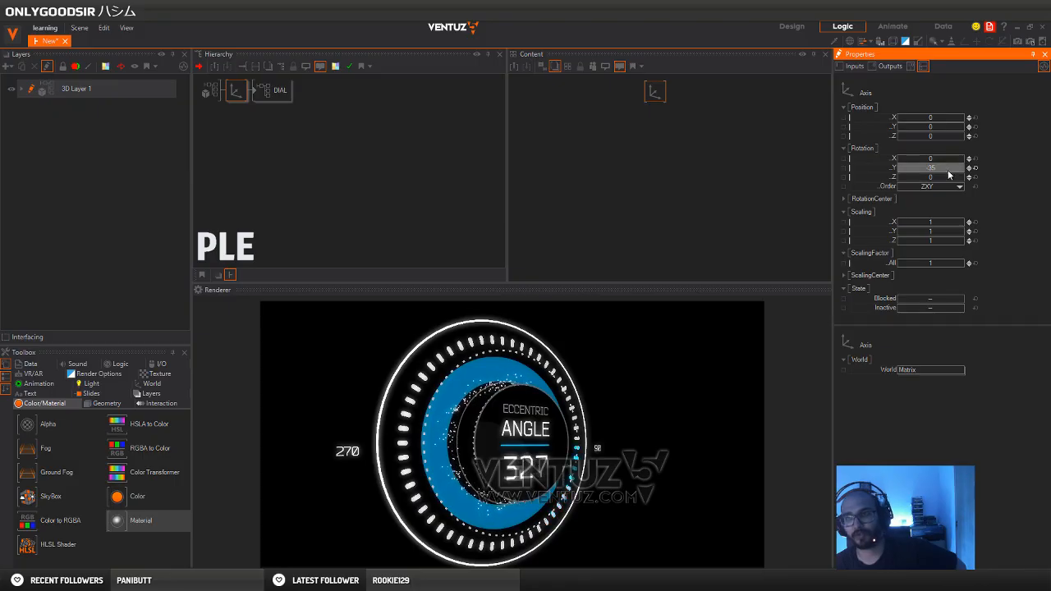
left_click(974, 169)
left_click_drag(945, 171, 954, 132)
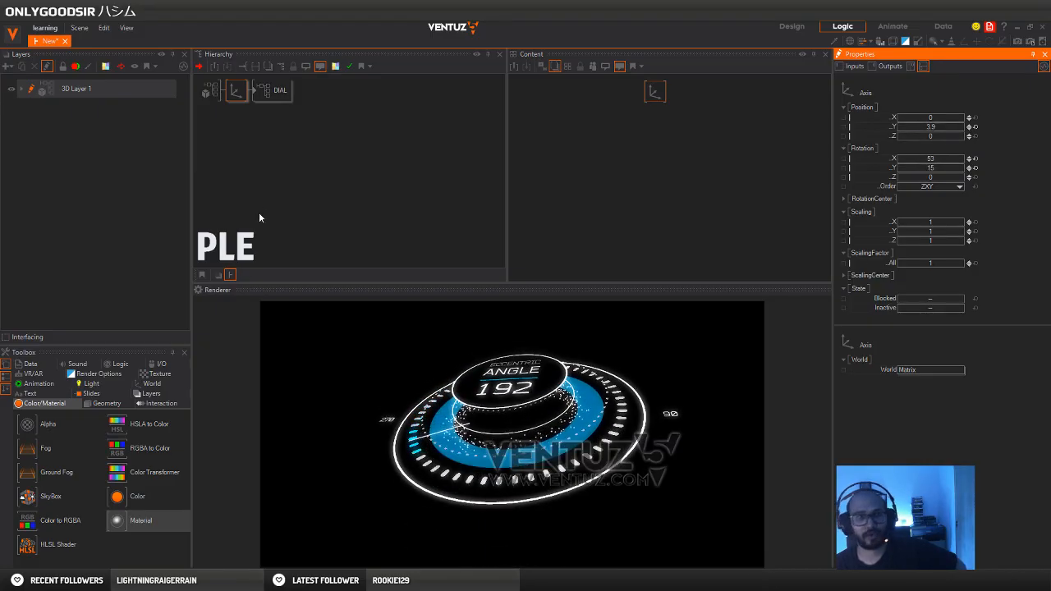
left_click(245, 97)
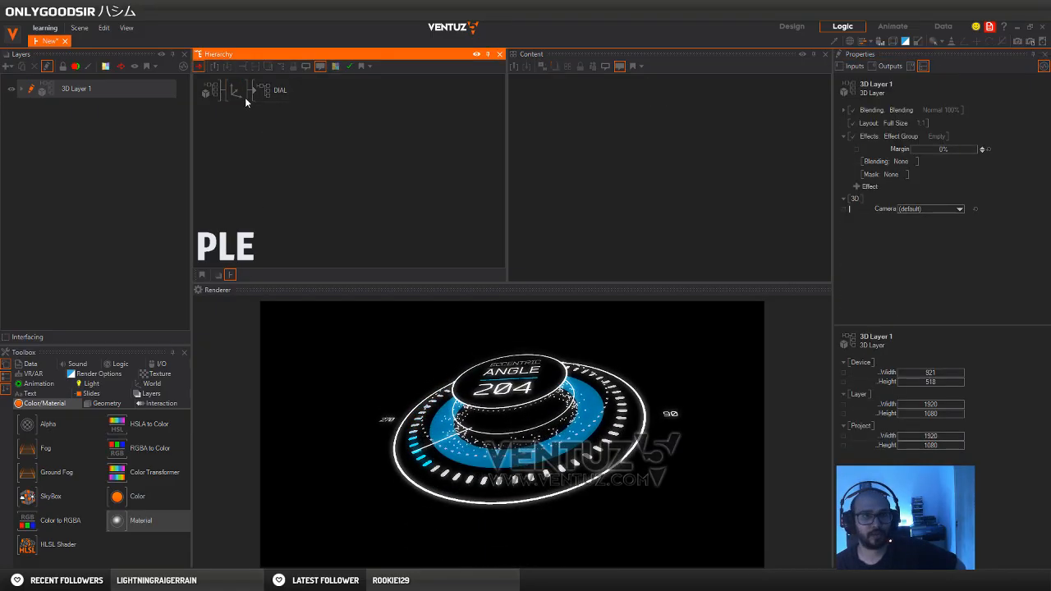
Exit Ventuz and confirm closing the program
left_click(1043, 27)
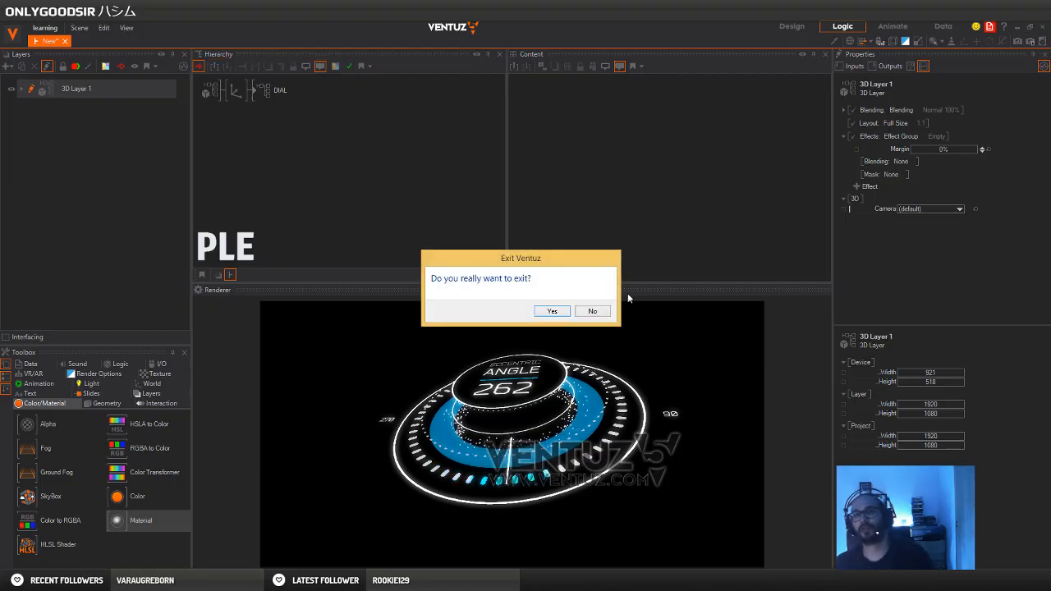
left_click(550, 311)
left_click(562, 315)
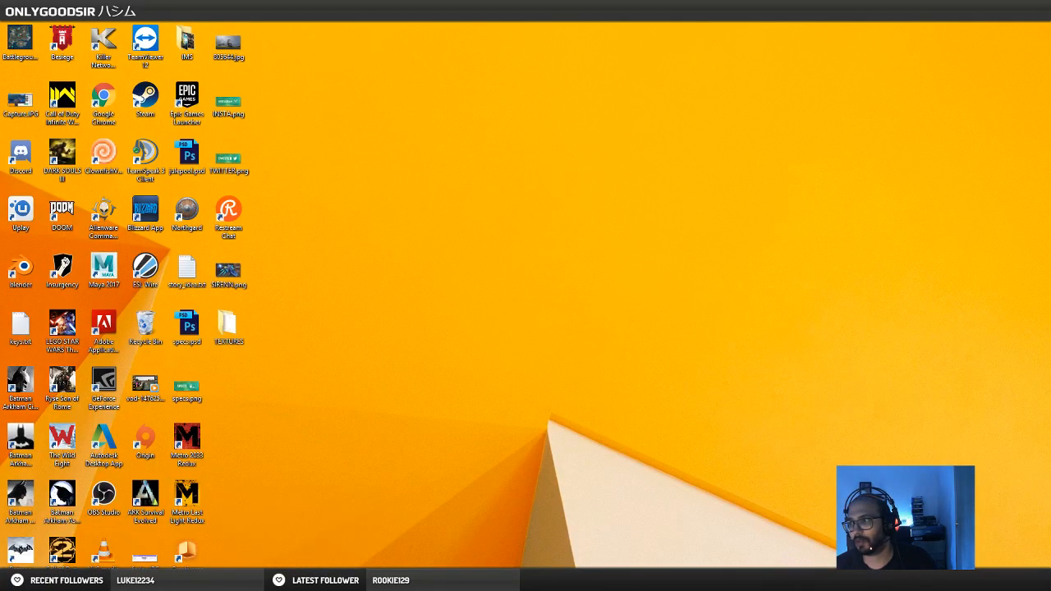
Switch to the maximized Pinterest browser window and return from the dial pin to the Cool Designs board
left_click_drag(562, 128, 464, 34)
double_click(465, 33)
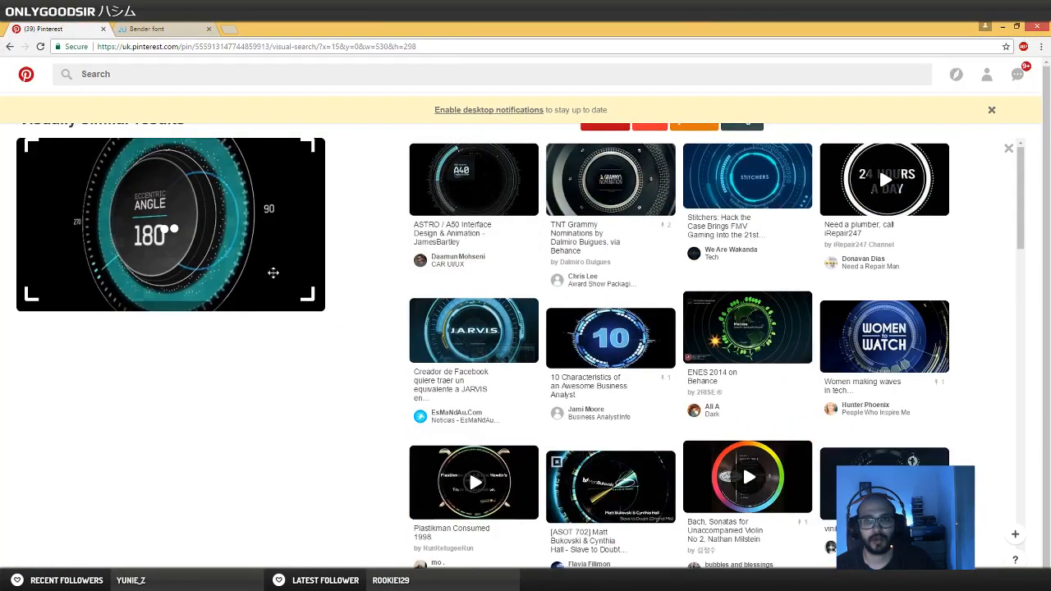
left_click(9, 47)
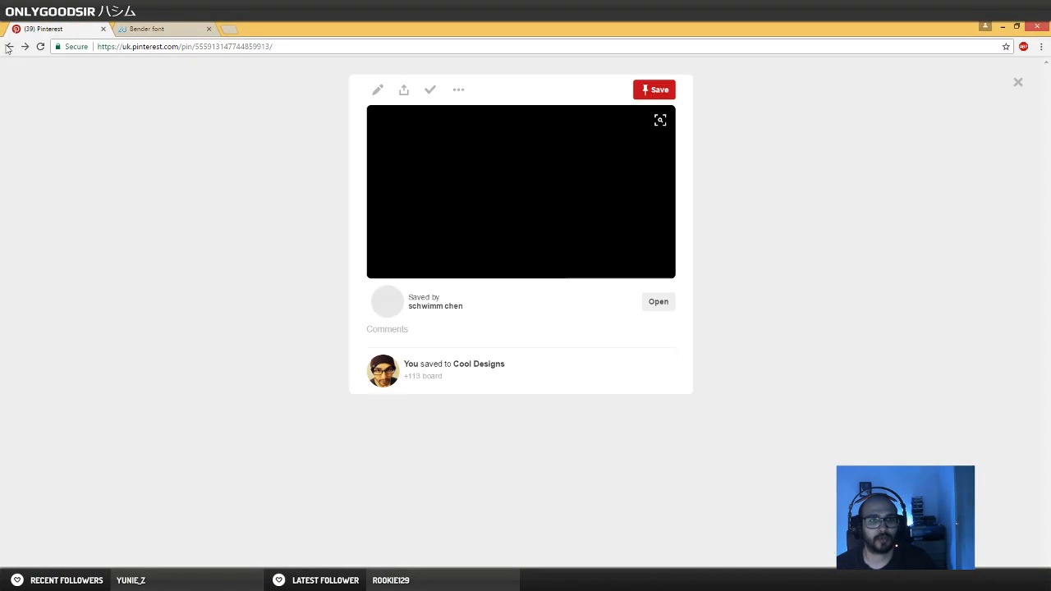
left_click(9, 47)
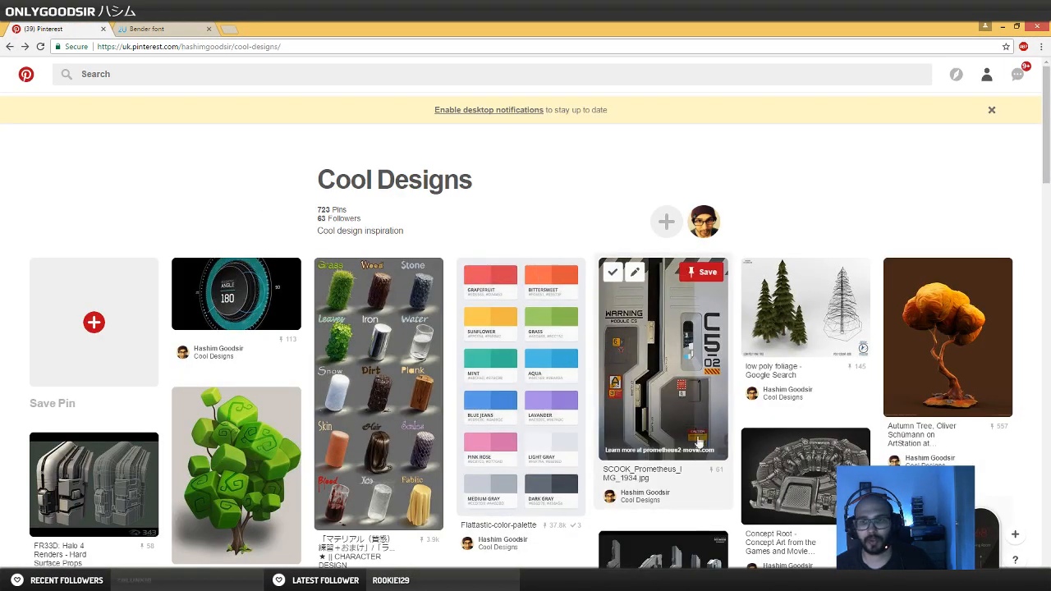
Browse the Cool Designs board for interface, HUD and broadcast graphics that could serve as design inspiration
scroll(491, 350, "down", 10)
scroll(491, 350, "down", 10)
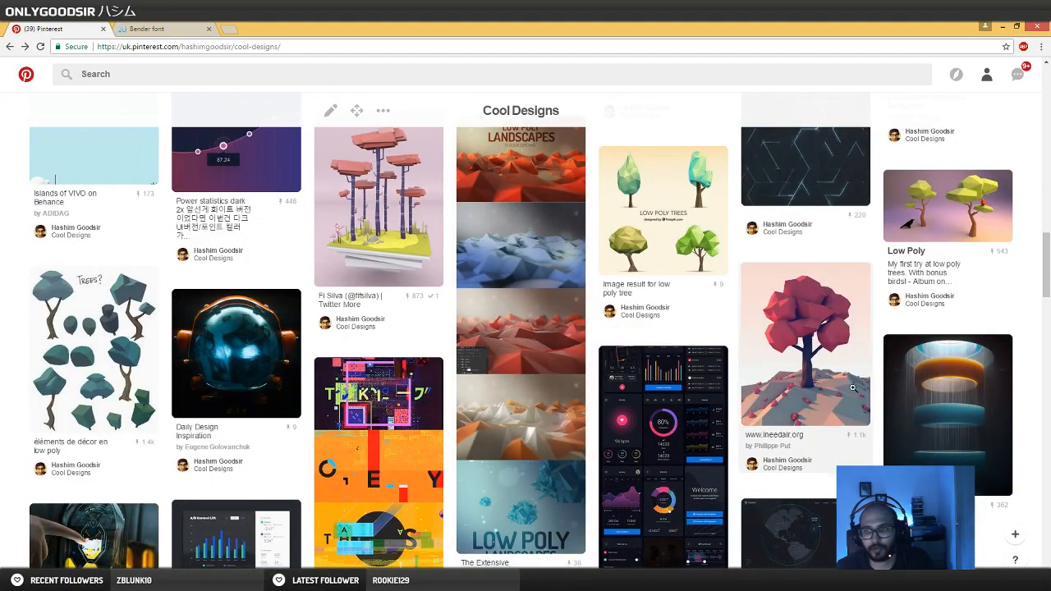
scroll(600, 429, "down", 3)
scroll(599, 428, "down", 10)
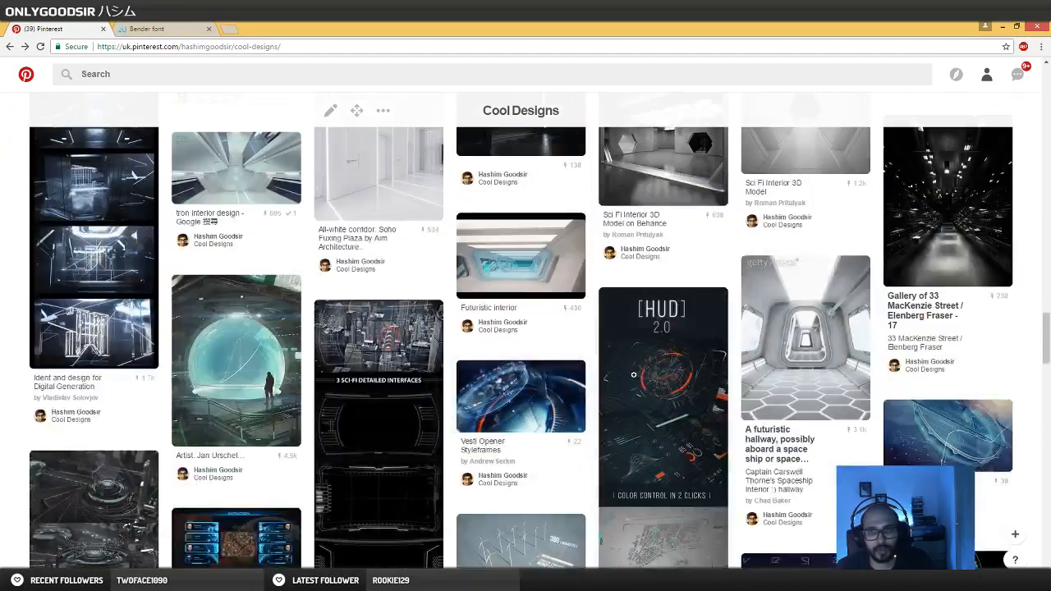
scroll(716, 388, "up", 4)
scroll(717, 388, "down", 6)
scroll(717, 388, "down", 10)
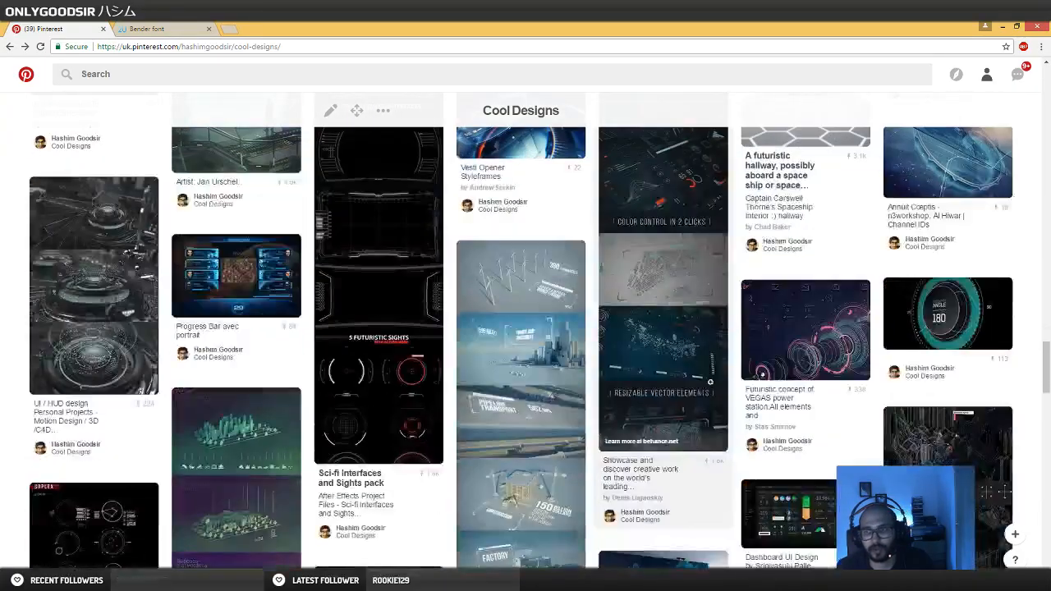
scroll(723, 382, "down", 5)
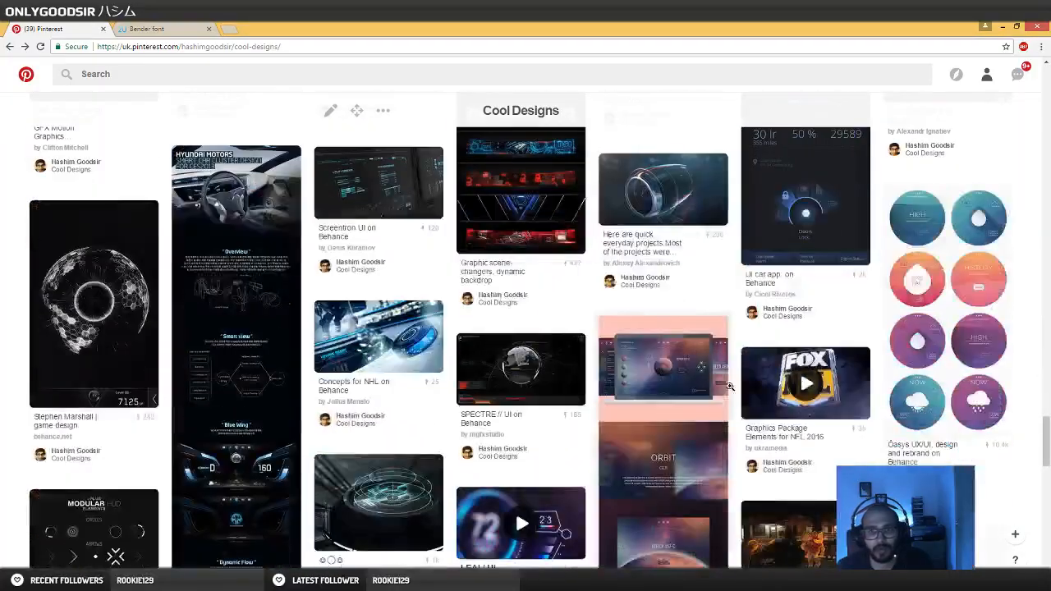
scroll(706, 377, "down", 6)
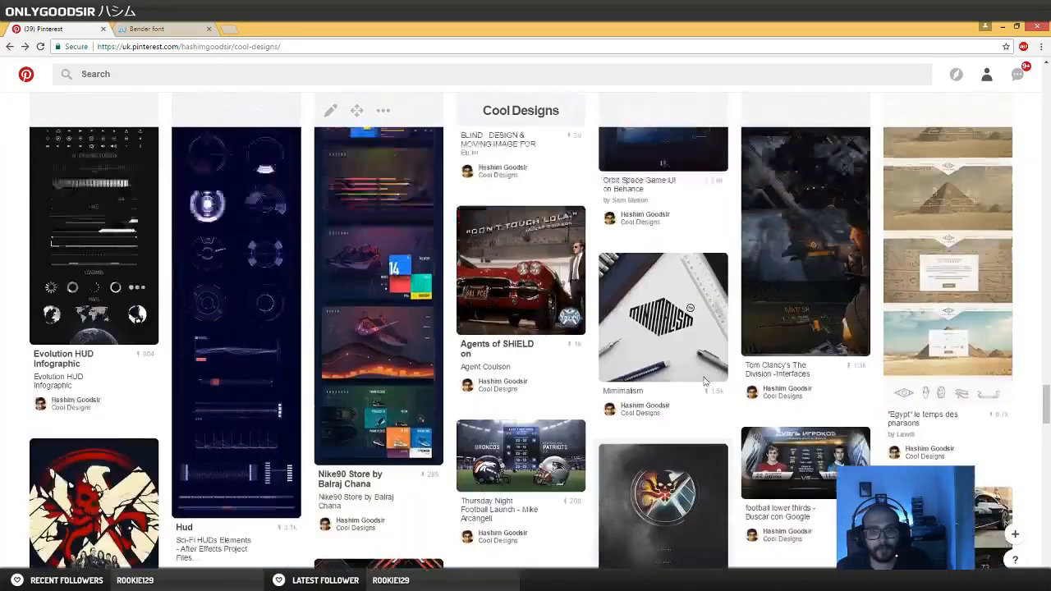
scroll(542, 361, "up", 5)
Open the BLIND page for Kingsman: The Secret Service from the board, examine its screen graphics, and close the page
left_click(542, 359)
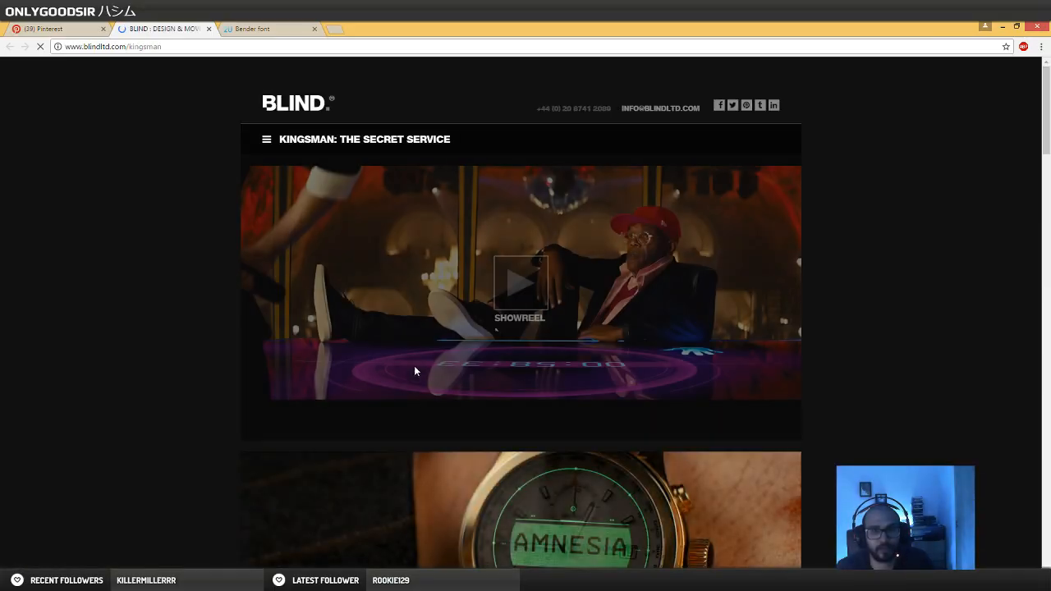
scroll(507, 342, "down", 15)
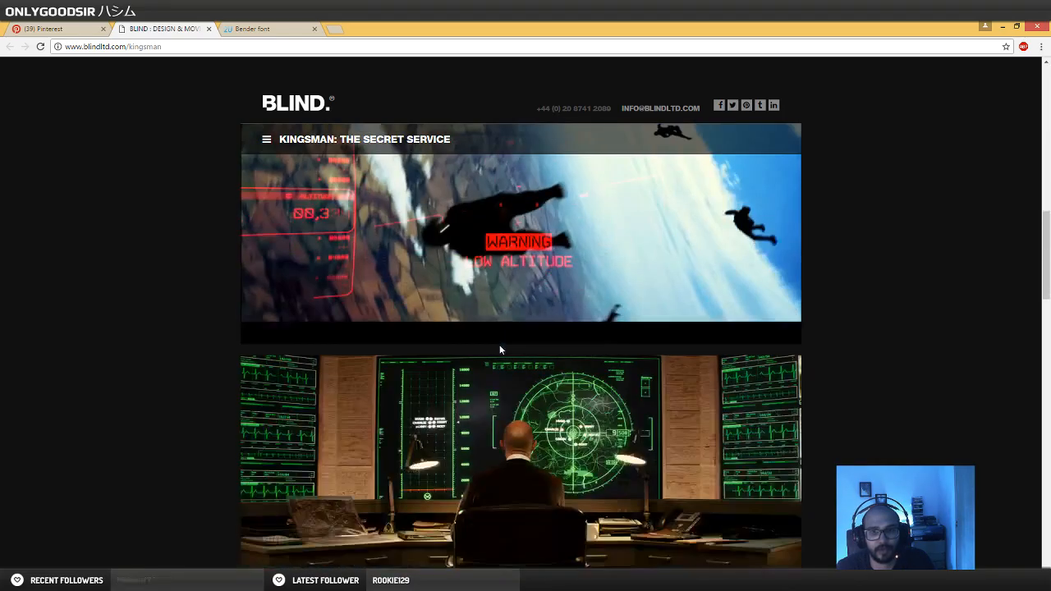
scroll(503, 344, "down", 5)
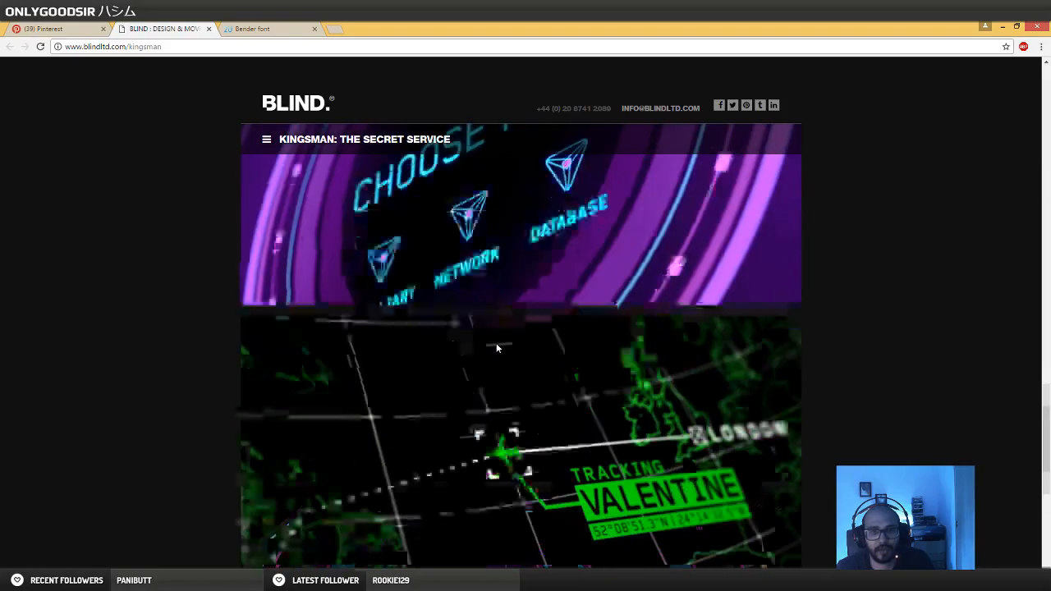
scroll(464, 336, "up", 2)
scroll(434, 397, "down", 4)
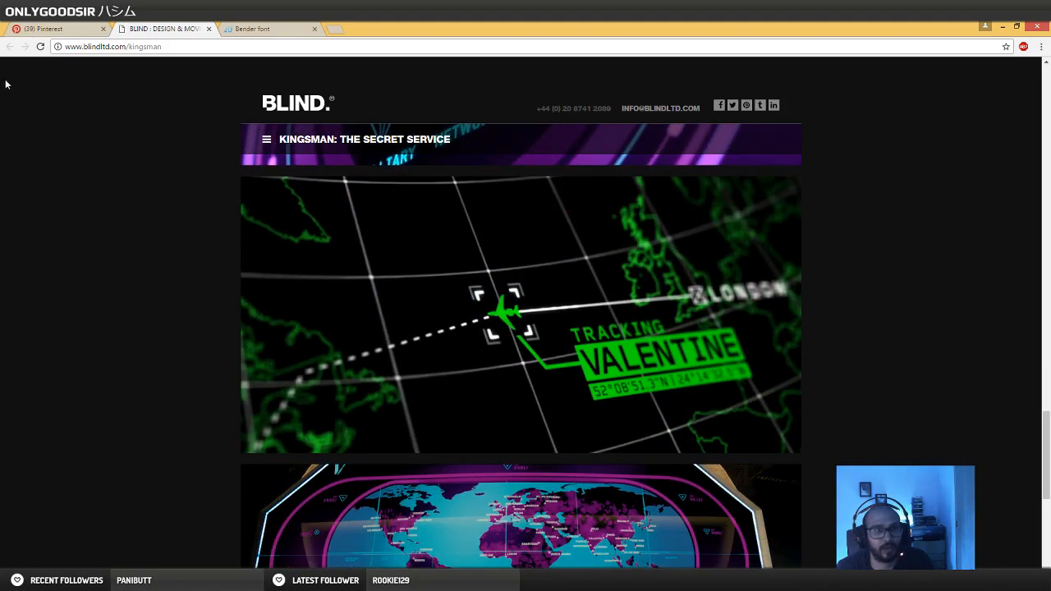
left_click(209, 29)
View the Thursday Night Football Launch pin from the Cool Designs board and close the browser window
scroll(284, 323, "down", 10)
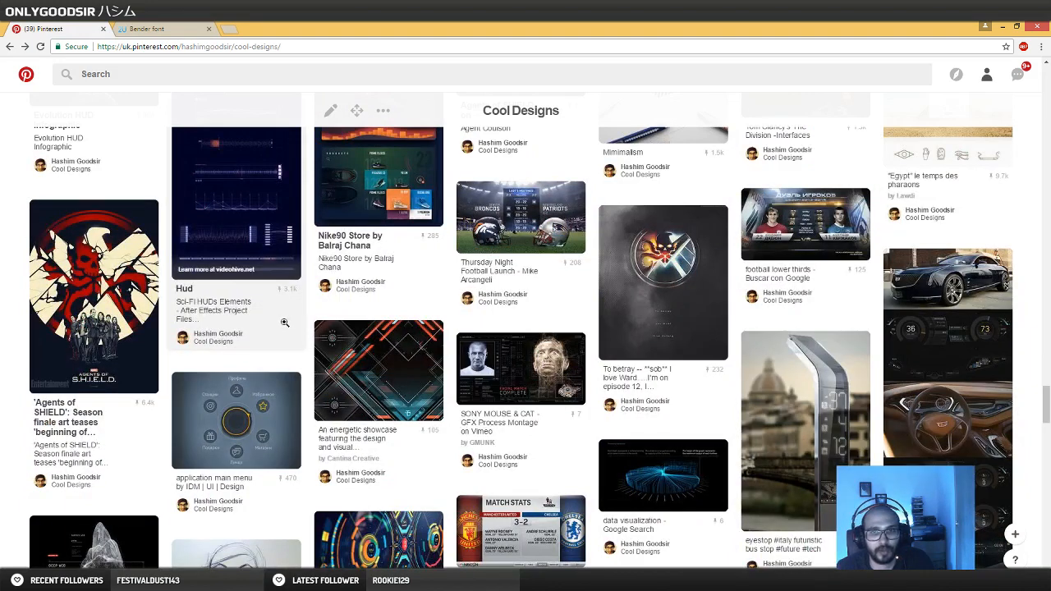
left_click(509, 234)
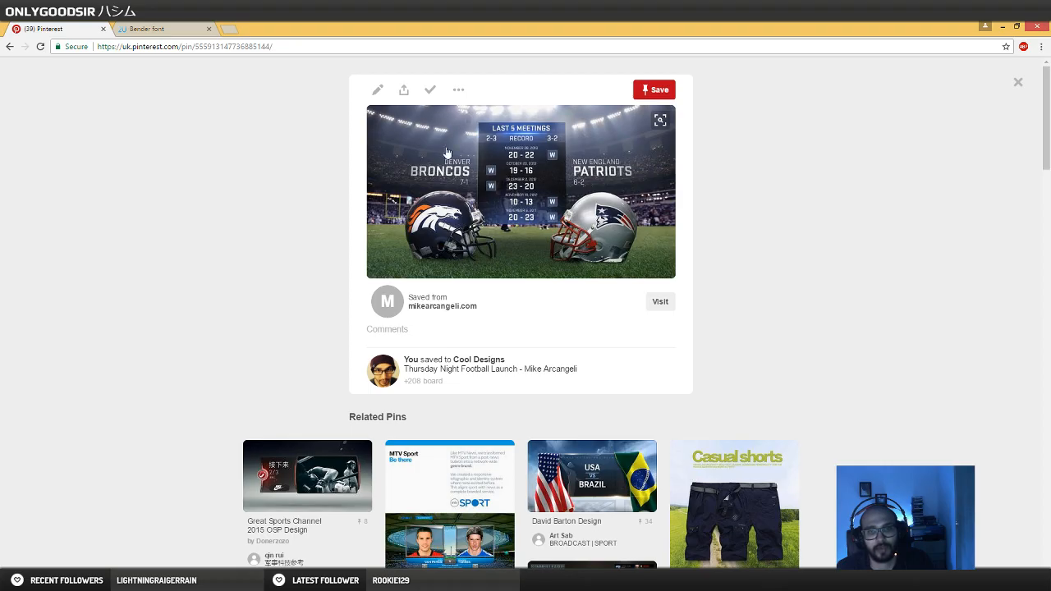
double_click(368, 26)
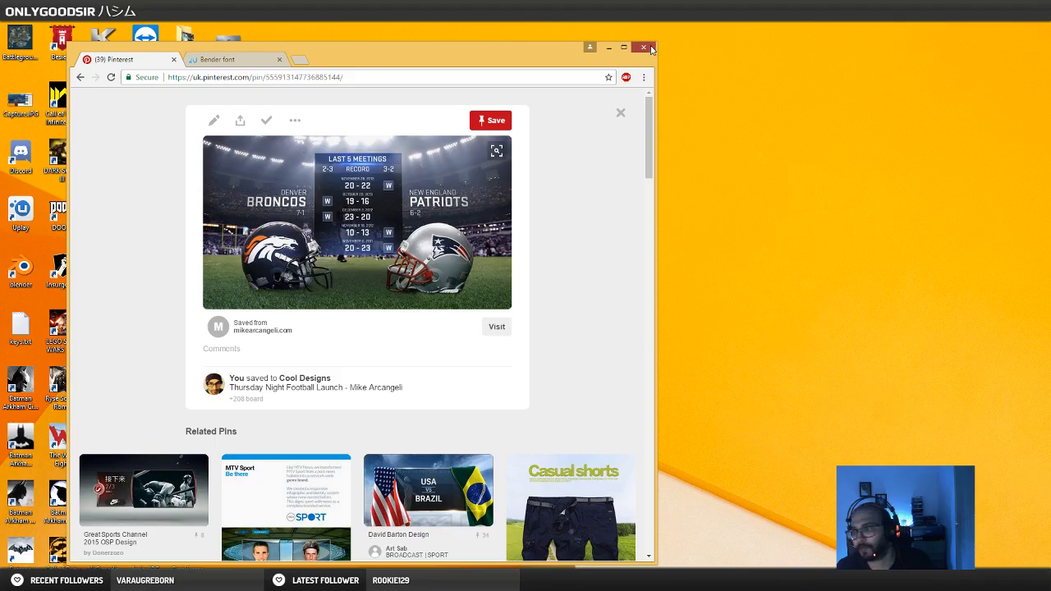
left_click(645, 48)
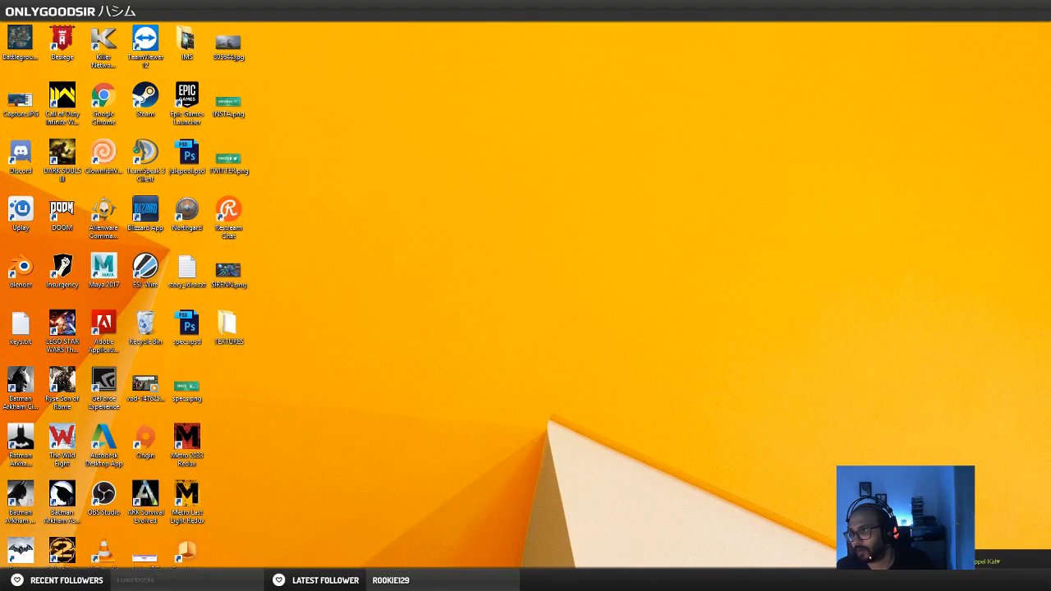